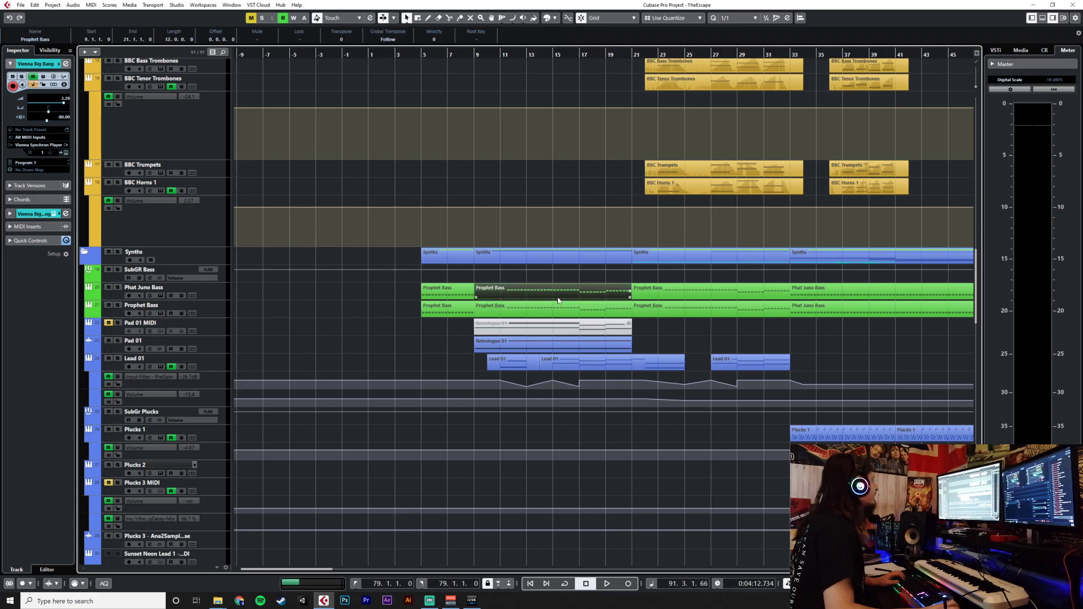
Copy the Synths folder part that starts at bar 9 and paste it onto the Synths track at bar 91.
left_click(556, 348, "shift")
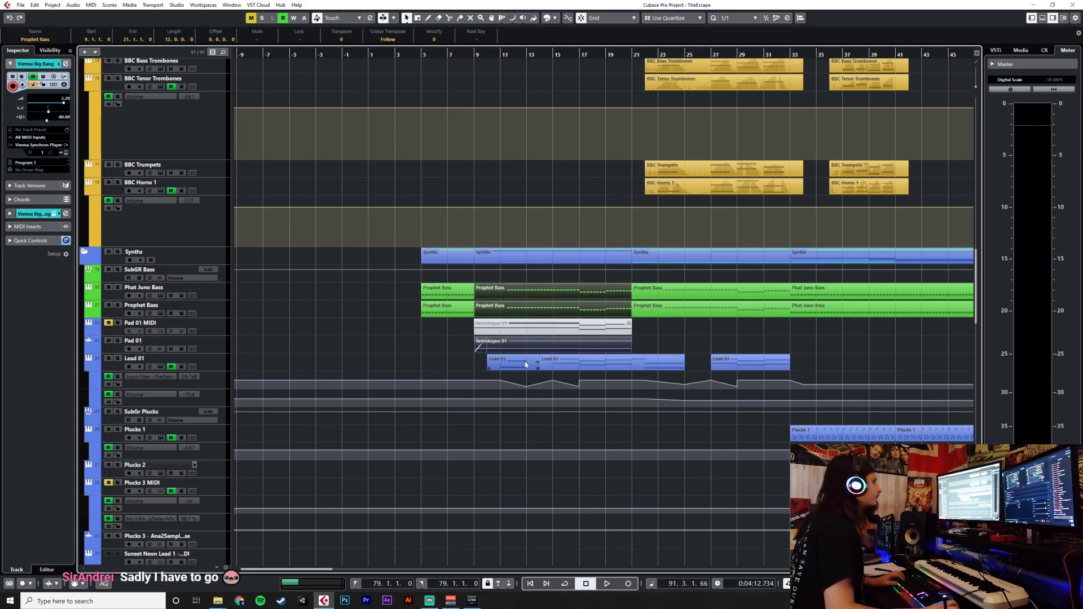
left_click(560, 362, "shift")
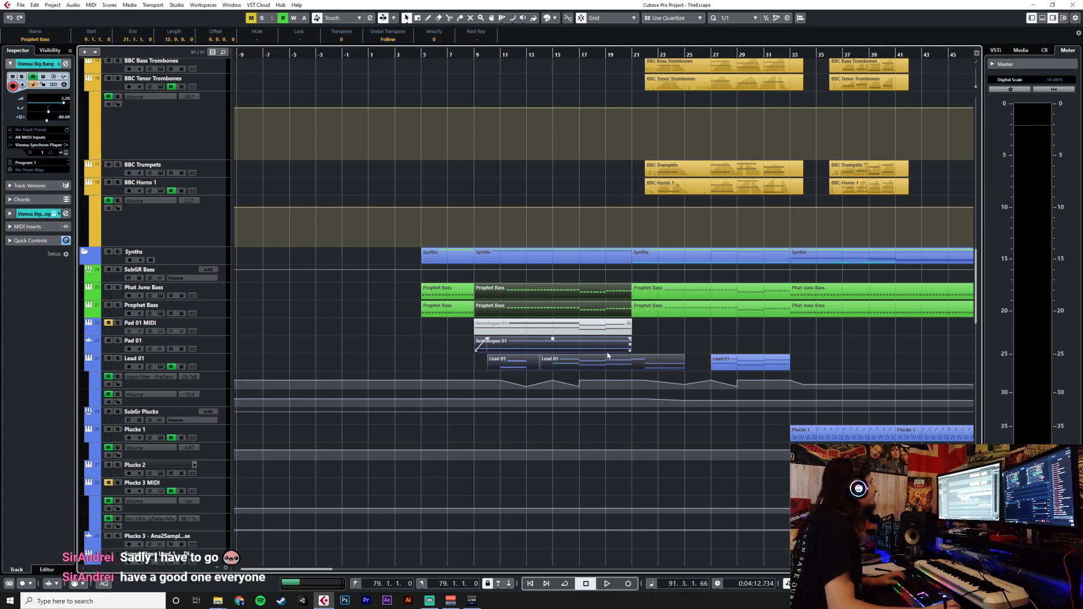
left_click(553, 263)
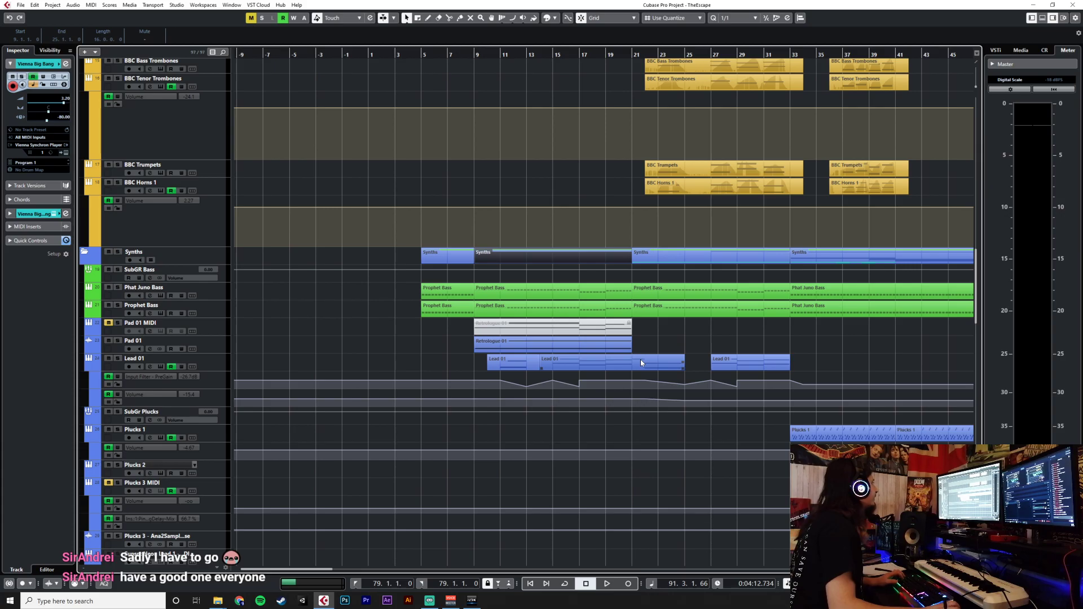
scroll(640, 359, "right", 8)
scroll(641, 361, "right", 7)
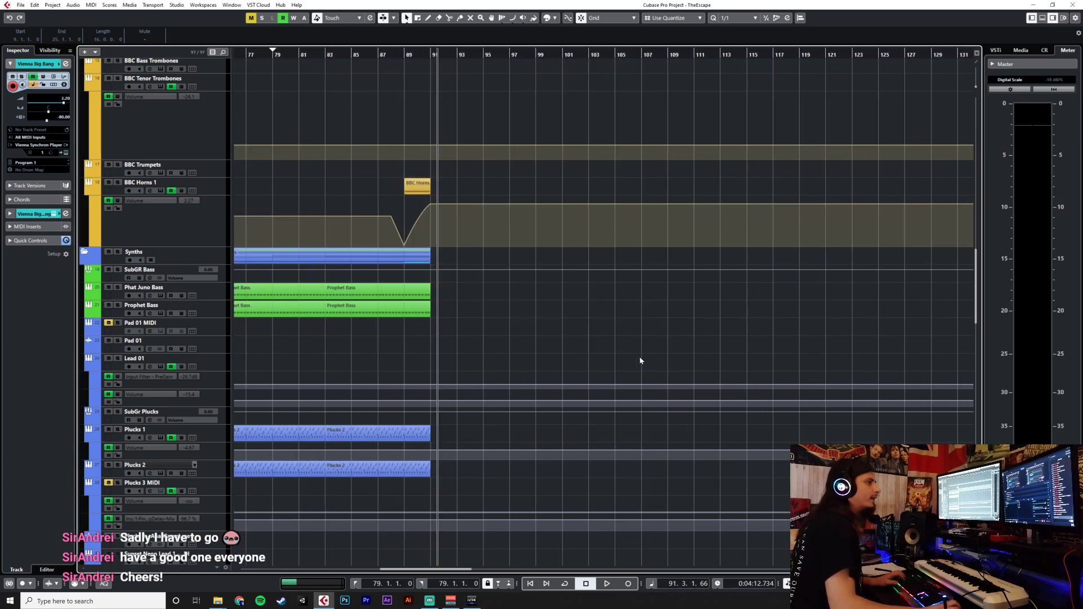
left_click(431, 55)
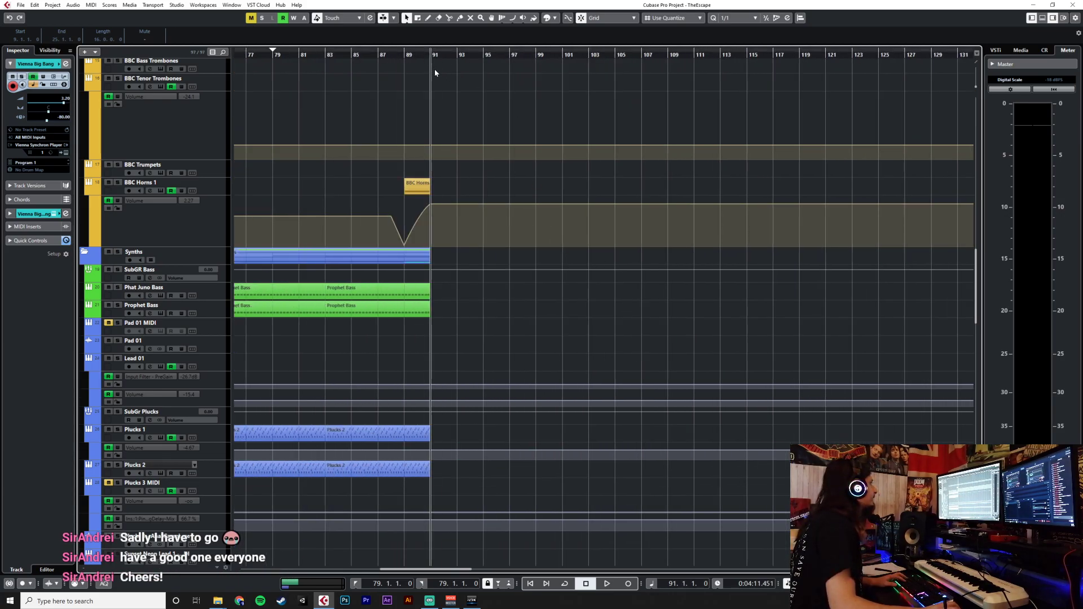
left_click(226, 260)
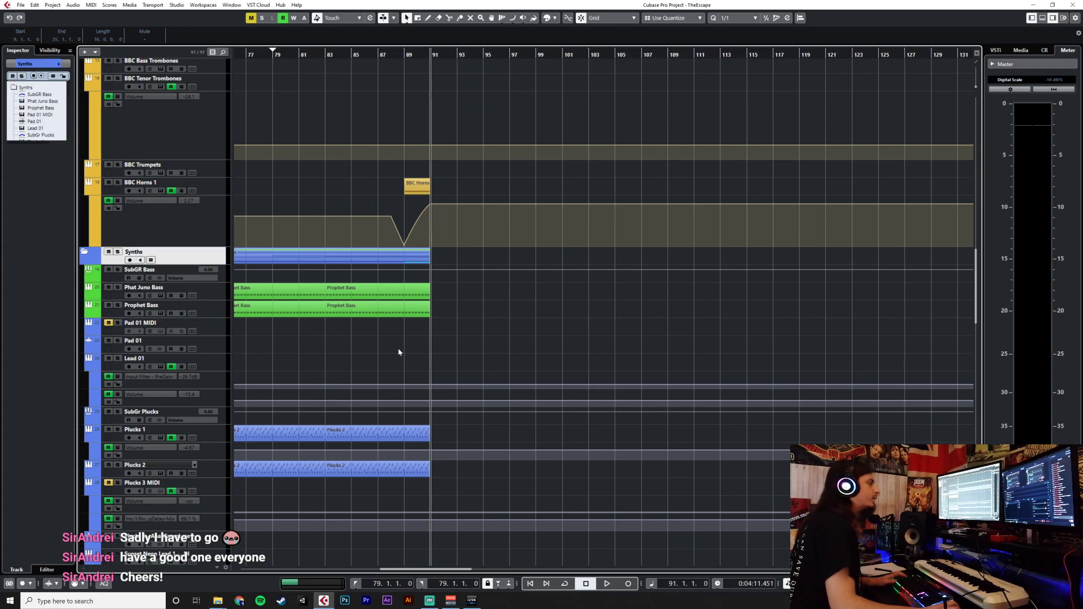
key("ctrl+v")
Examine the arrangement around bar 91 and the earlier sections across the synth, atmosphere, orchestral and drum tracks.
scroll(699, 384, "down", 10)
scroll(695, 347, "up", 6)
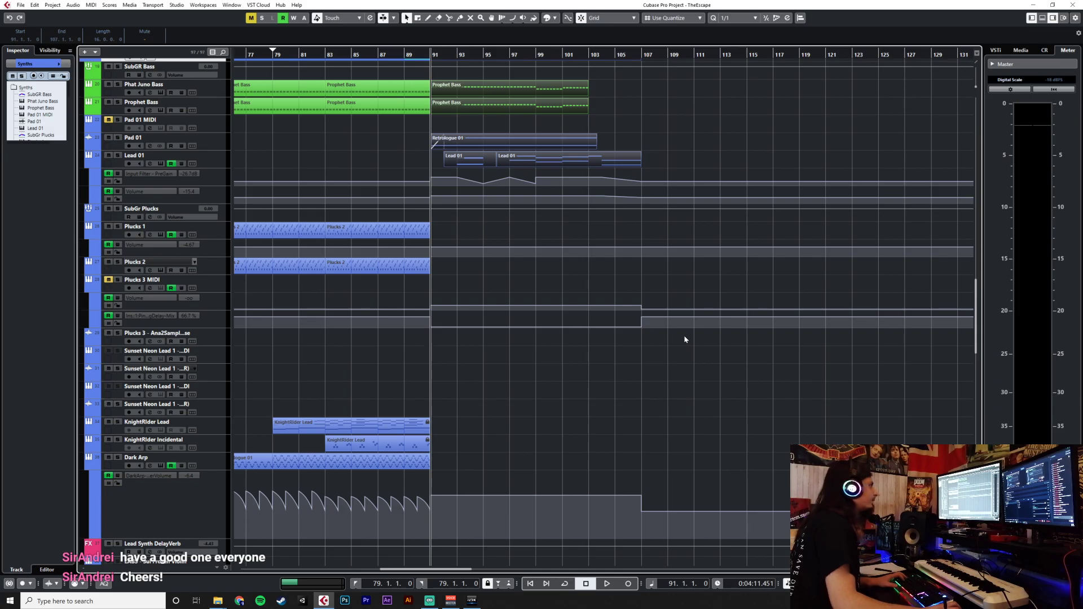
scroll(684, 335, "down", 8)
scroll(684, 334, "up", 2)
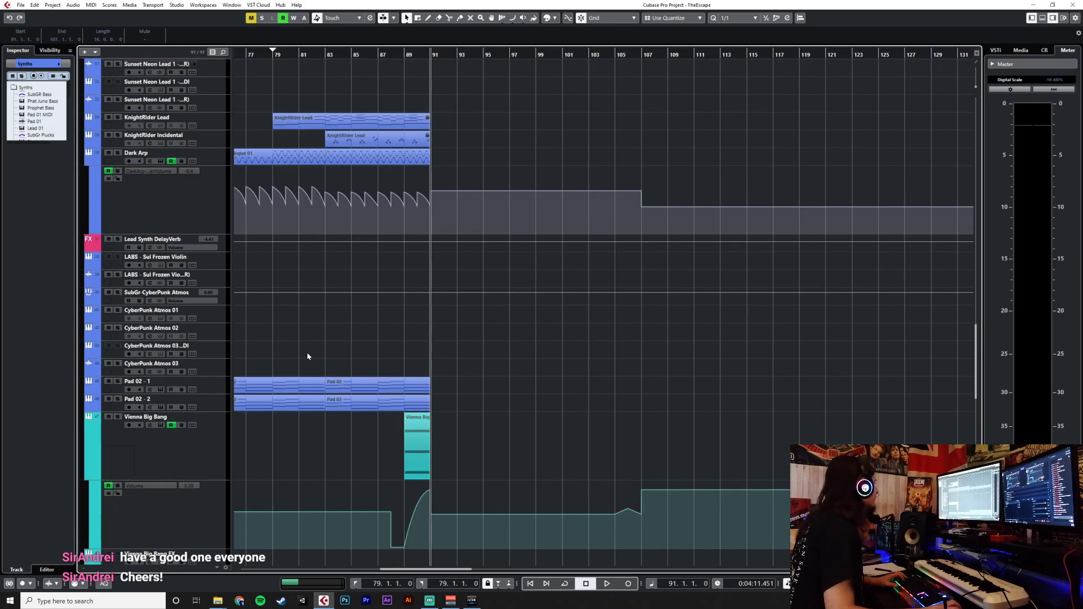
scroll(542, 364, "up", 1)
scroll(542, 363, "down", 1)
scroll(543, 362, "down", 4)
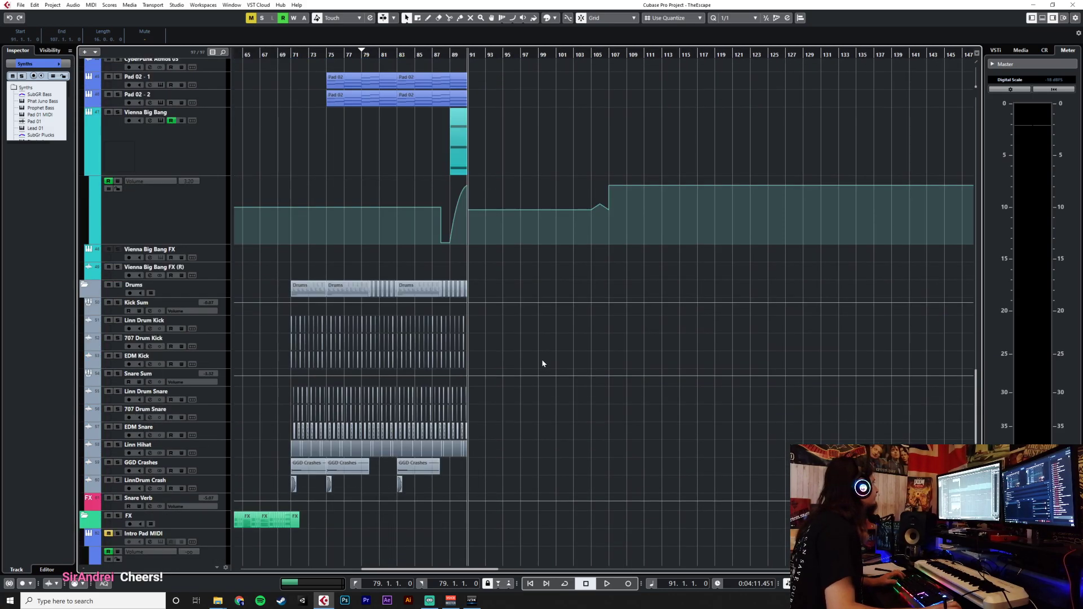
scroll(544, 360, "up", 3)
scroll(544, 363, "left", 10)
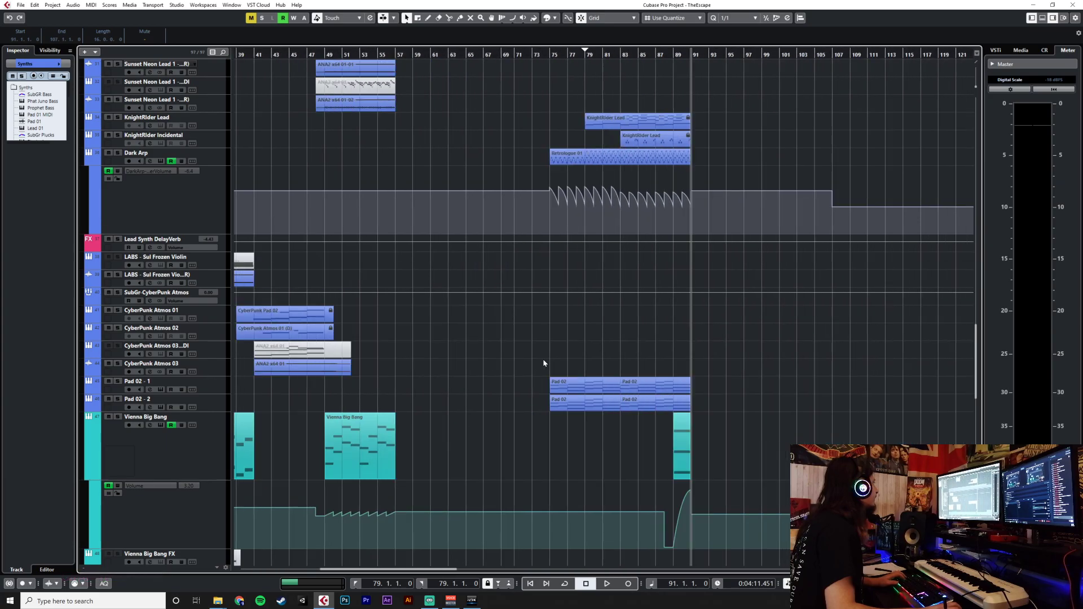
scroll(544, 363, "left", 3)
scroll(543, 361, "right", 7)
scroll(543, 359, "left", 3)
scroll(543, 358, "up", 5)
scroll(543, 360, "down", 5)
scroll(543, 358, "up", 5)
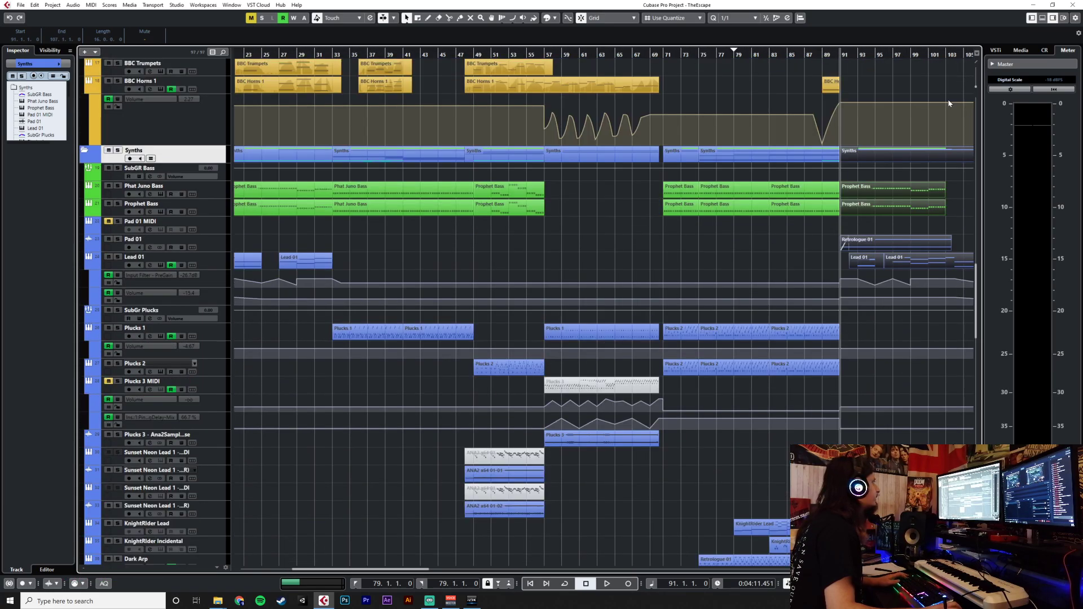
left_click(824, 52)
Copy the Drums folder part that starts at bar 9 and paste it onto the Drums track at bar 91.
scroll(836, 169, "down", 10)
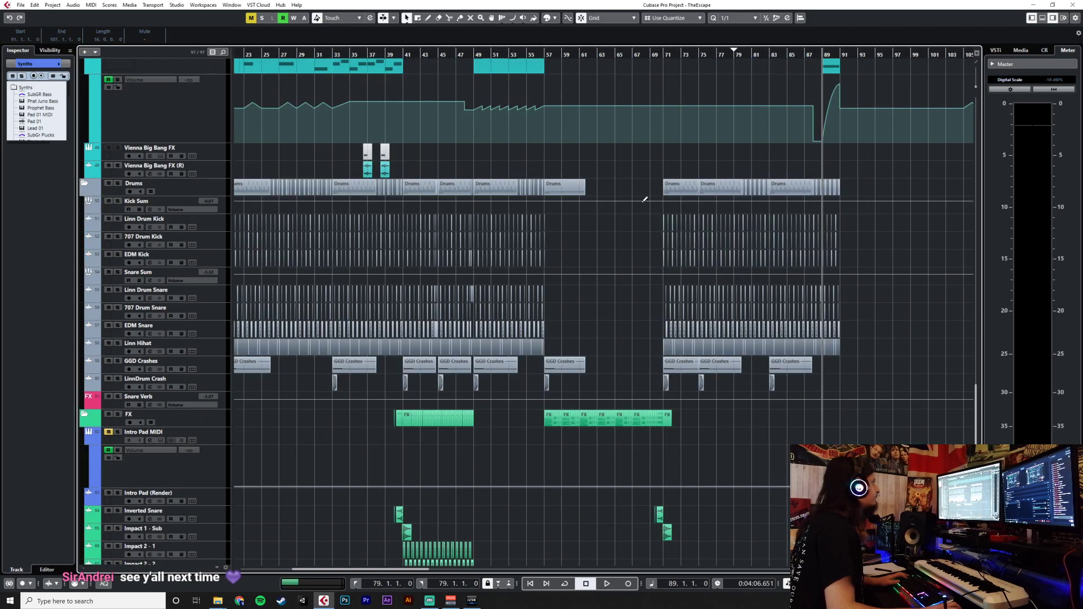
scroll(552, 248, "left", 5)
scroll(415, 169, "up", 8)
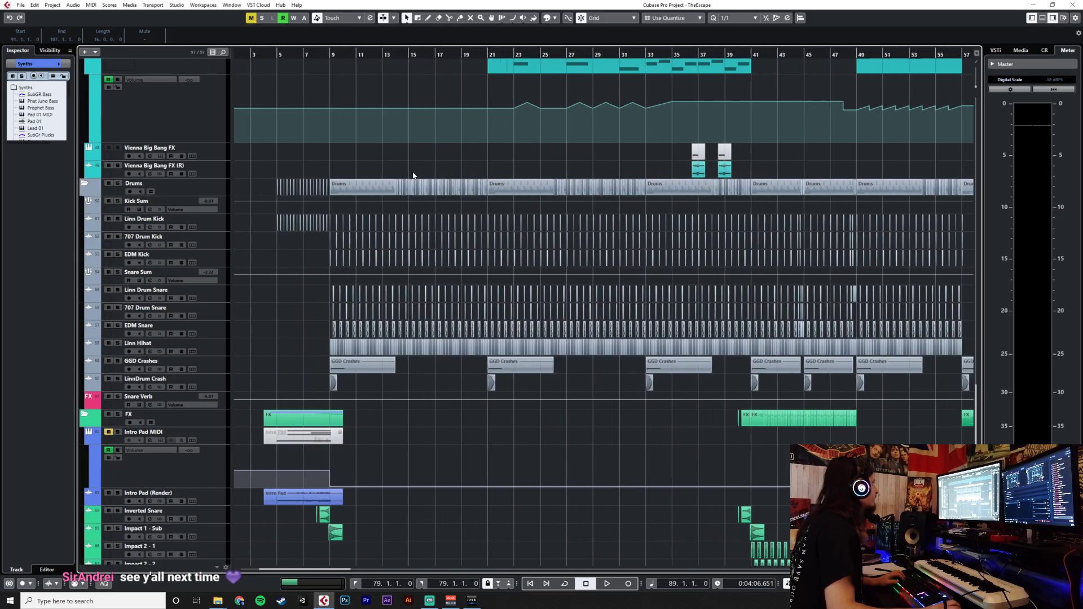
scroll(414, 175, "left", 3)
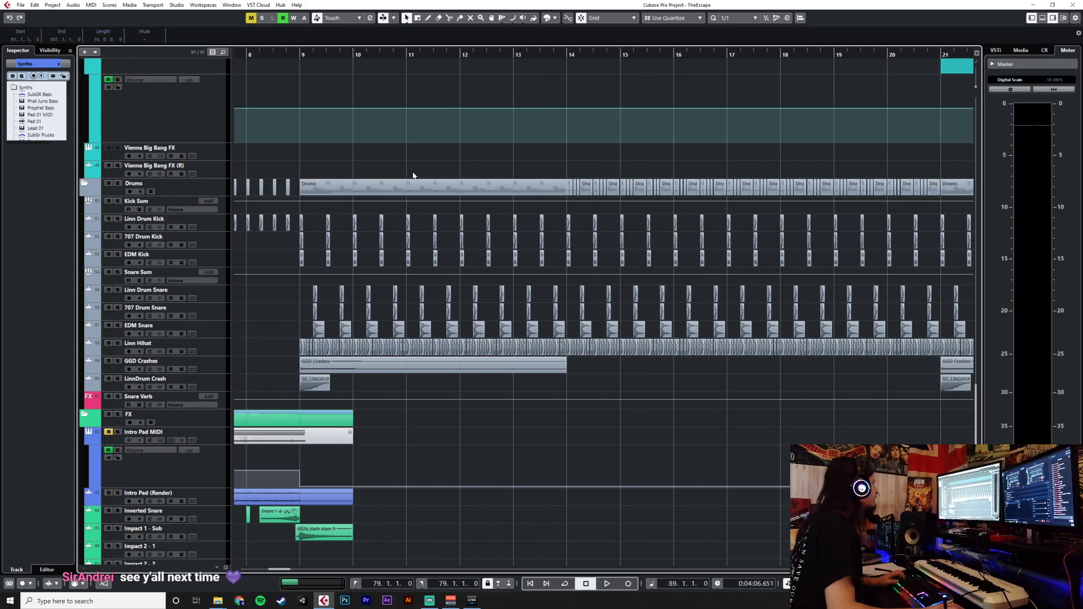
left_click(414, 193)
scroll(740, 364, "right", 20)
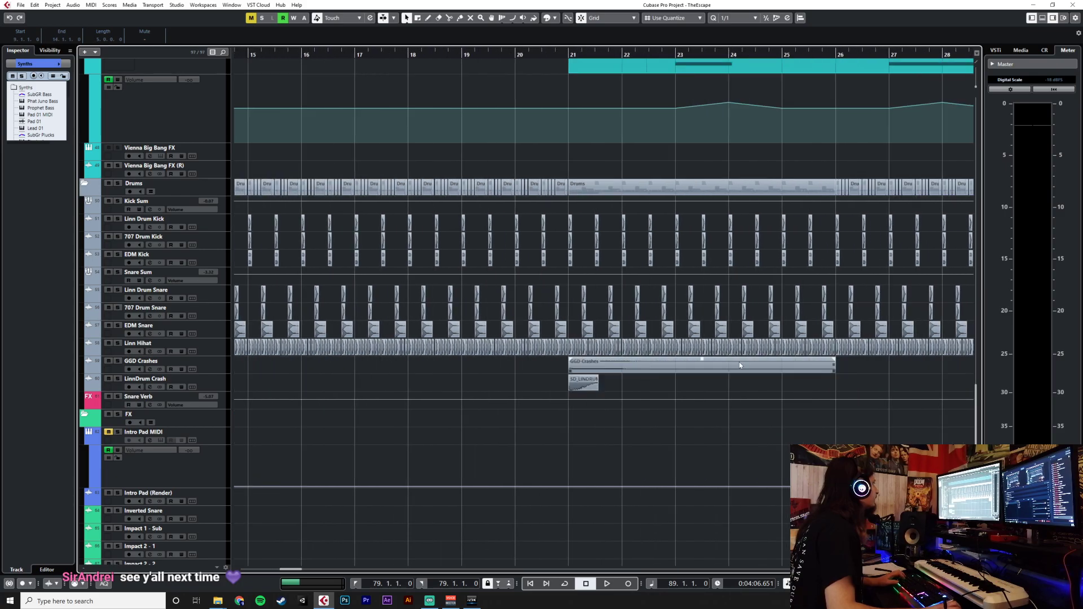
scroll(739, 364, "right", 20)
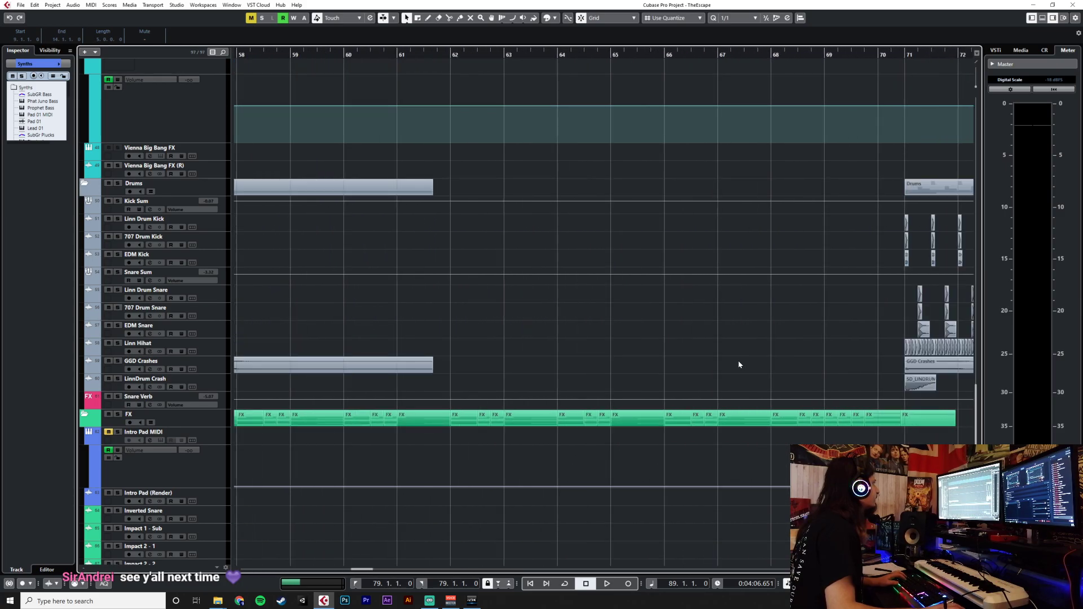
scroll(739, 364, "right", 3)
left_click(410, 53)
left_click(220, 185)
key("ctrl+v")
Play back from bar 90 to hear the transition into the pasted synths and drums at bar 91.
scroll(525, 268, "up", 9)
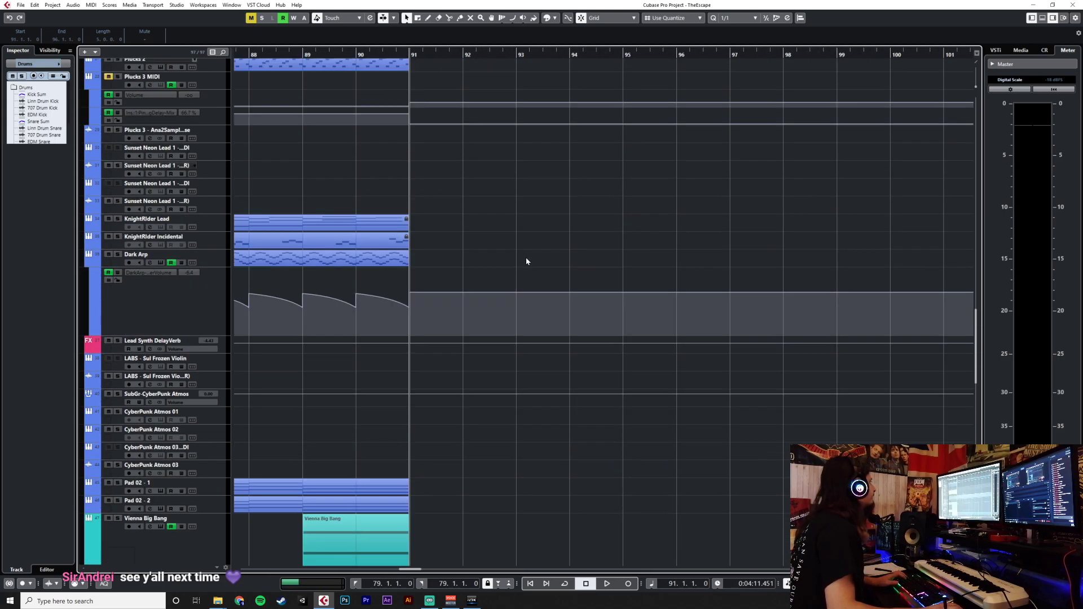
left_click(357, 55)
key("space")
scroll(514, 230, "down", 3)
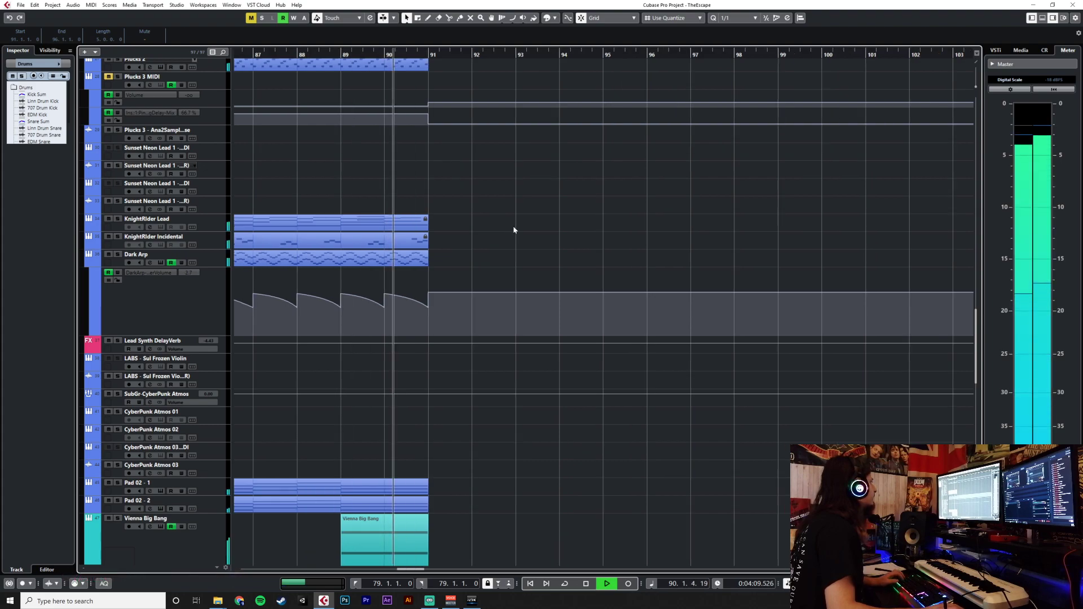
scroll(514, 230, "up", 6)
scroll(513, 230, "up", 3)
scroll(514, 229, "down", 3)
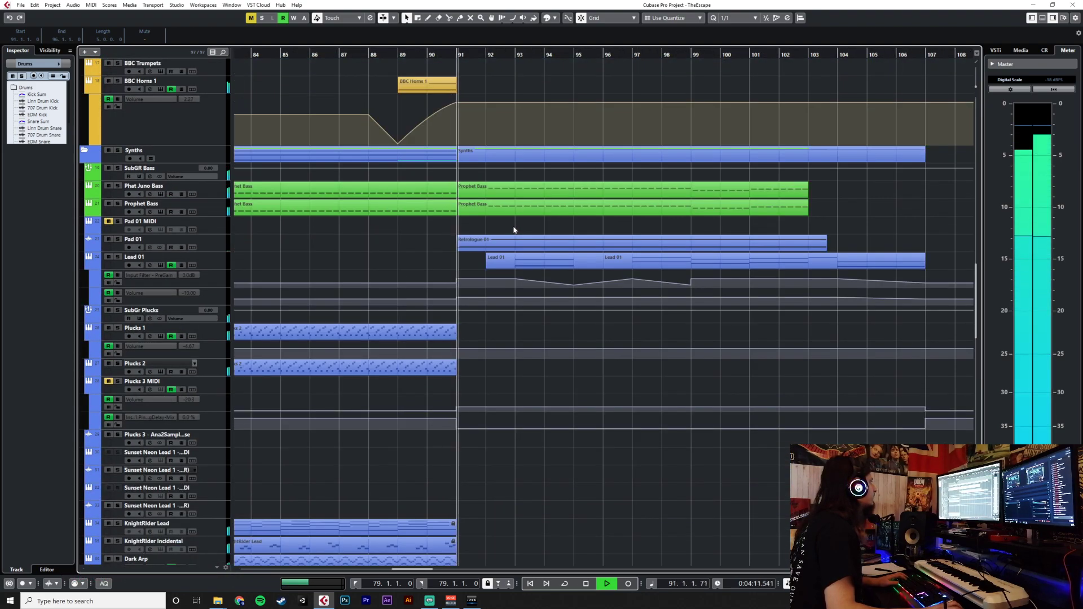
scroll(514, 230, "down", 2)
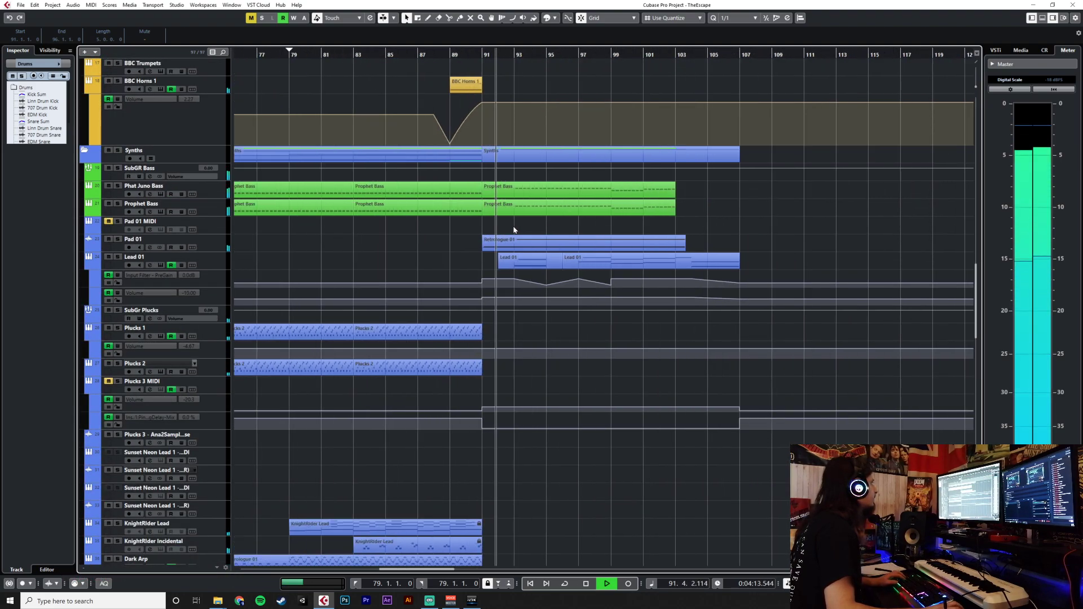
scroll(513, 229, "up", 3)
scroll(513, 229, "down", 3)
scroll(514, 230, "left", 5)
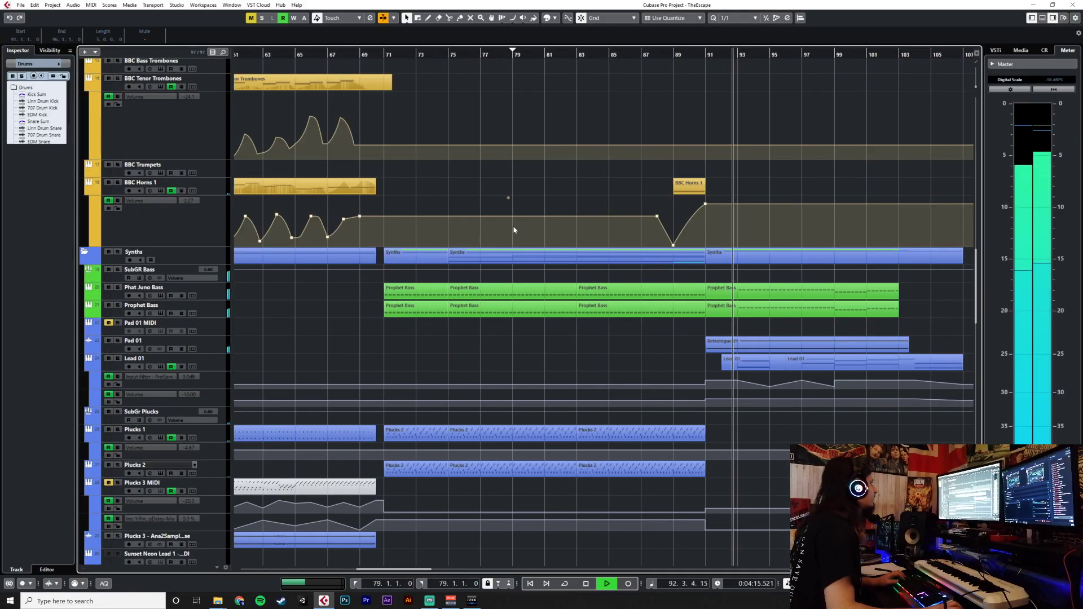
Copy the two Shorts events spanning bars 13 to 21 in the Strings folder.
scroll(513, 229, "left", 3)
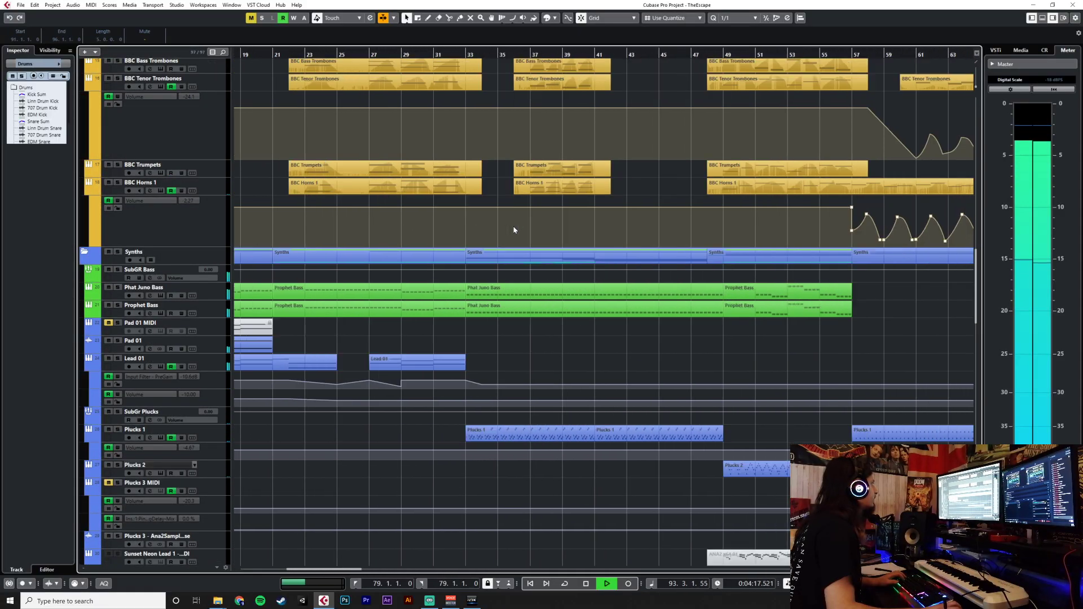
scroll(514, 230, "left", 3)
scroll(513, 230, "up", 3)
scroll(513, 230, "up", 2)
scroll(513, 230, "down", 2)
left_click(530, 319)
left_click(598, 320, "shift")
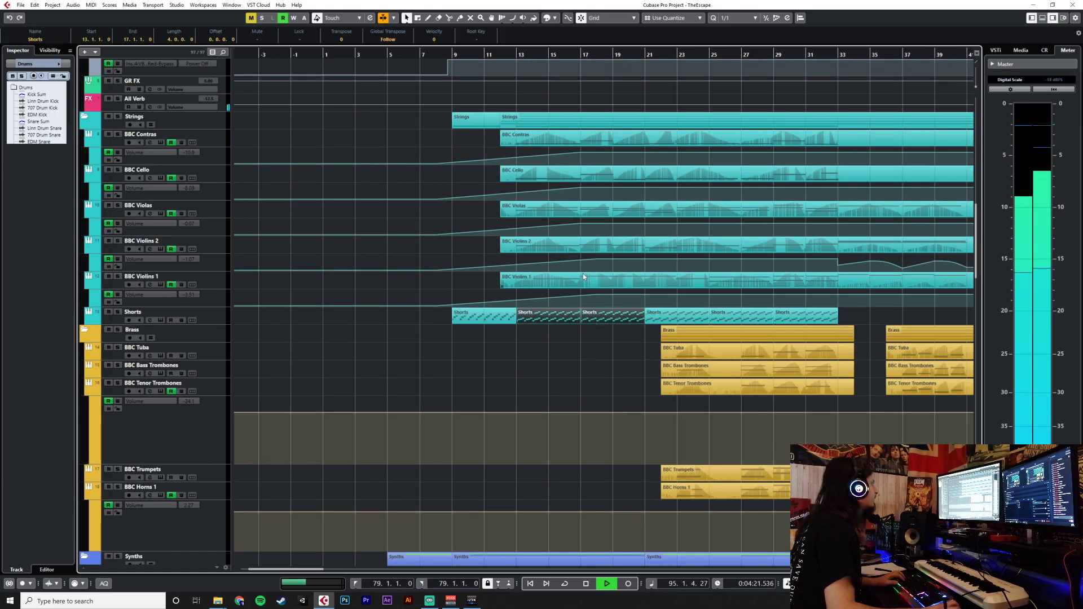
Stop playback and paste the copied Shorts events onto the Shorts track at bar 91.
scroll(588, 343, "down", 5)
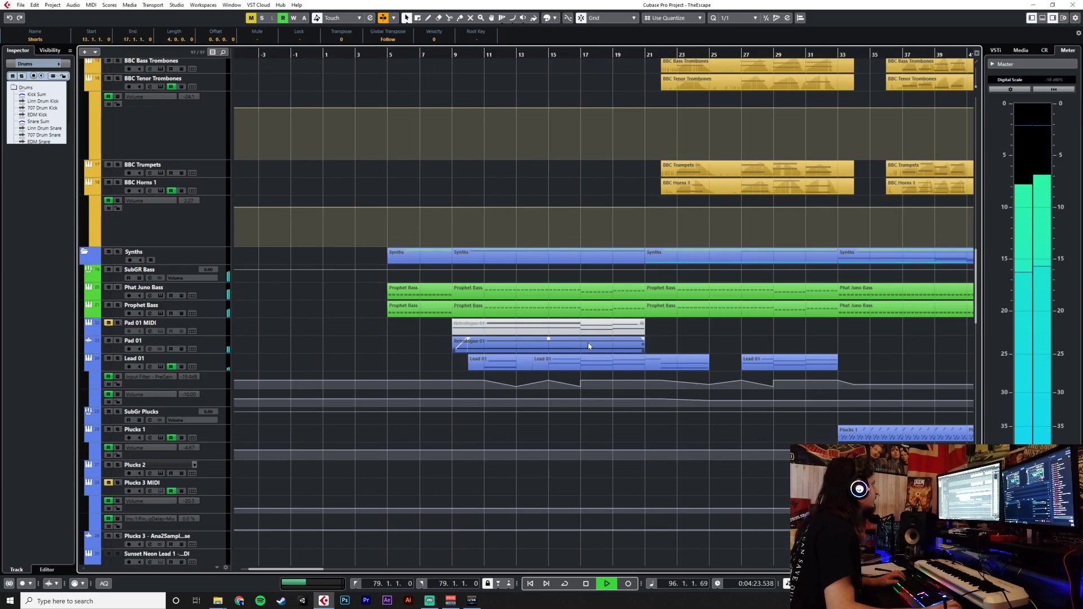
scroll(588, 343, "up", 5)
scroll(689, 367, "down", 6)
scroll(689, 366, "right", 20)
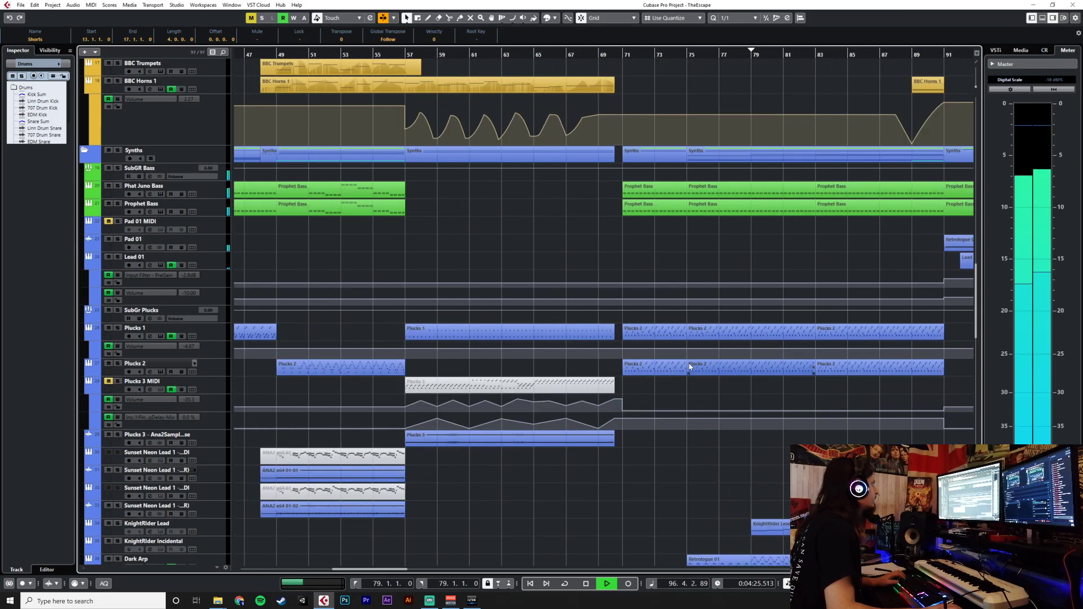
scroll(688, 366, "left", 1)
scroll(575, 320, "left", 7)
scroll(577, 319, "up", 6)
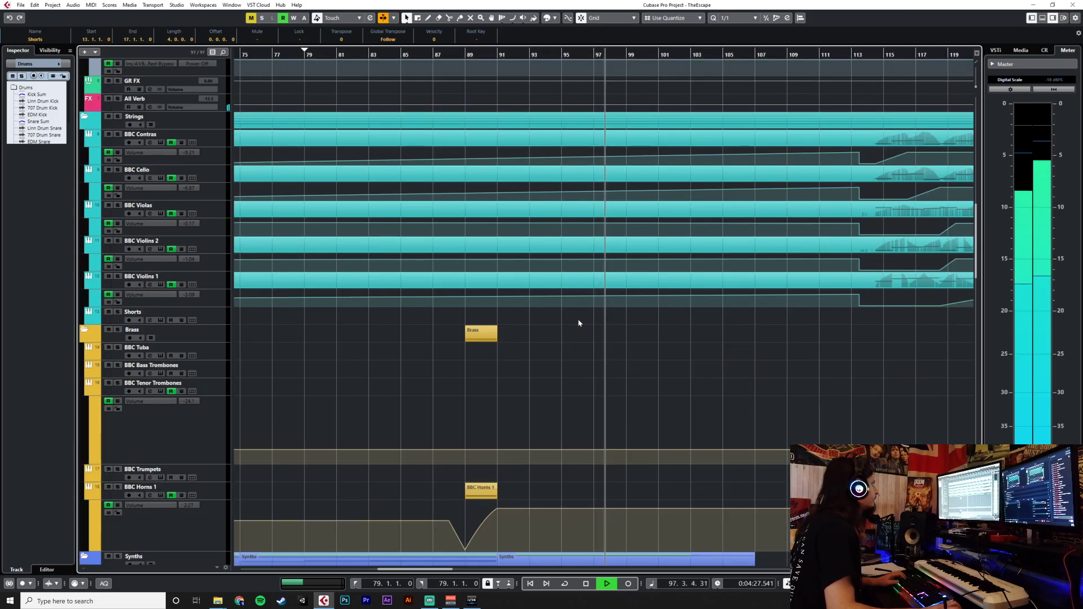
key("space")
scroll(611, 349, "down", 3)
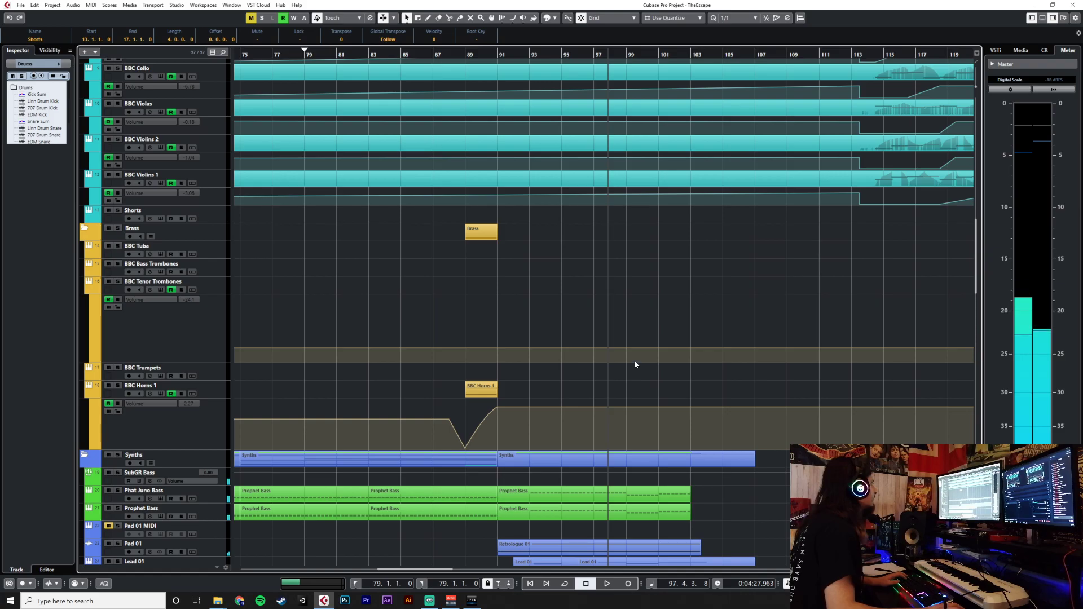
scroll(626, 358, "down", 4)
scroll(627, 350, "up", 2)
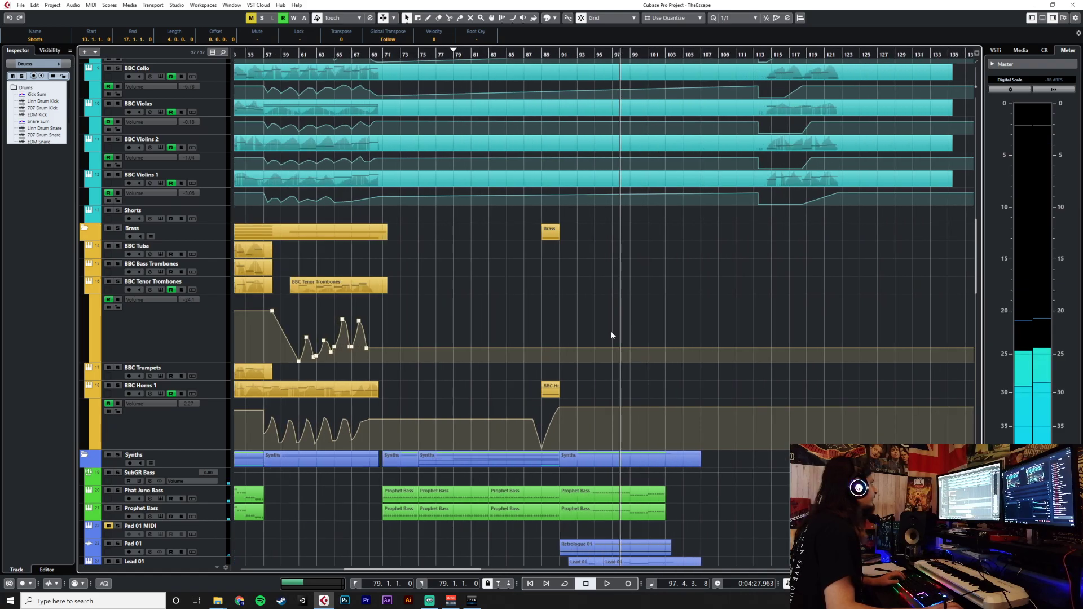
left_click(204, 215)
left_click(560, 52)
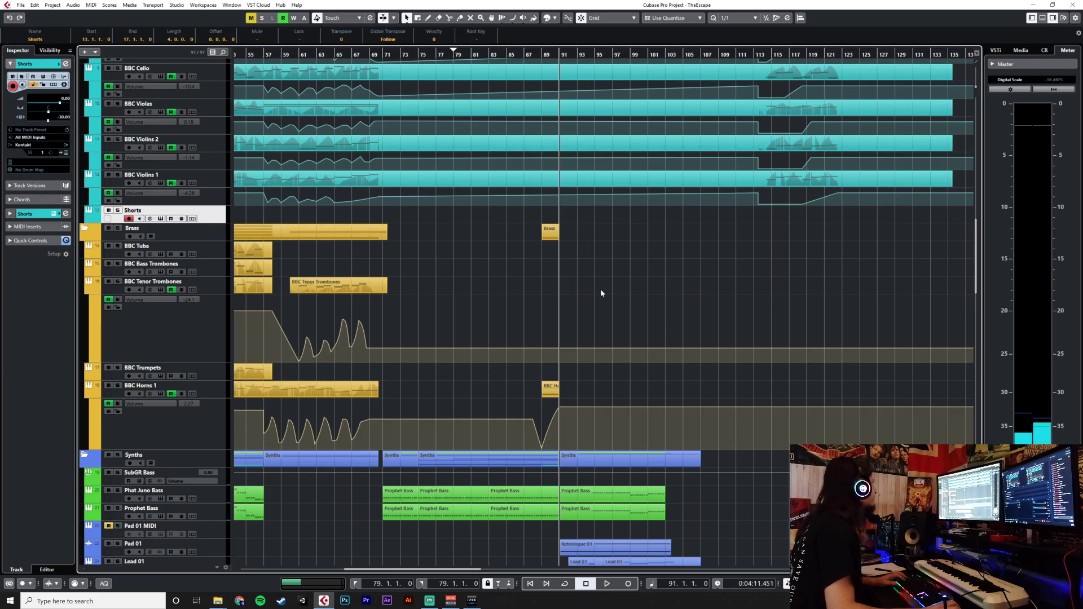
Play back from bar 89 to hear the Shorts together with the synths and drums from bar 91.
key("space")
left_click(546, 53)
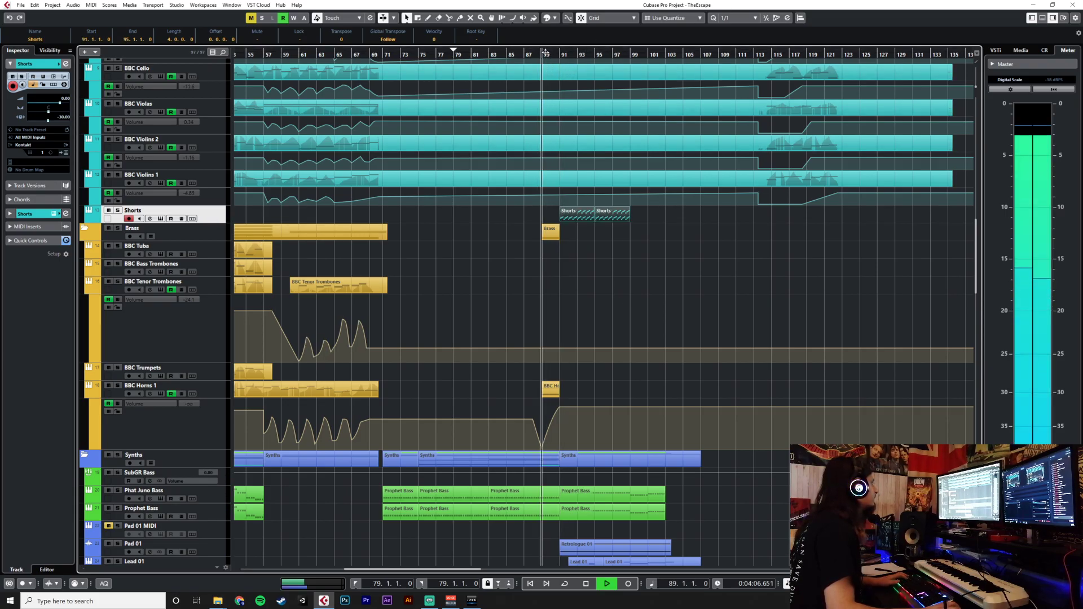
scroll(647, 328, "down", 5)
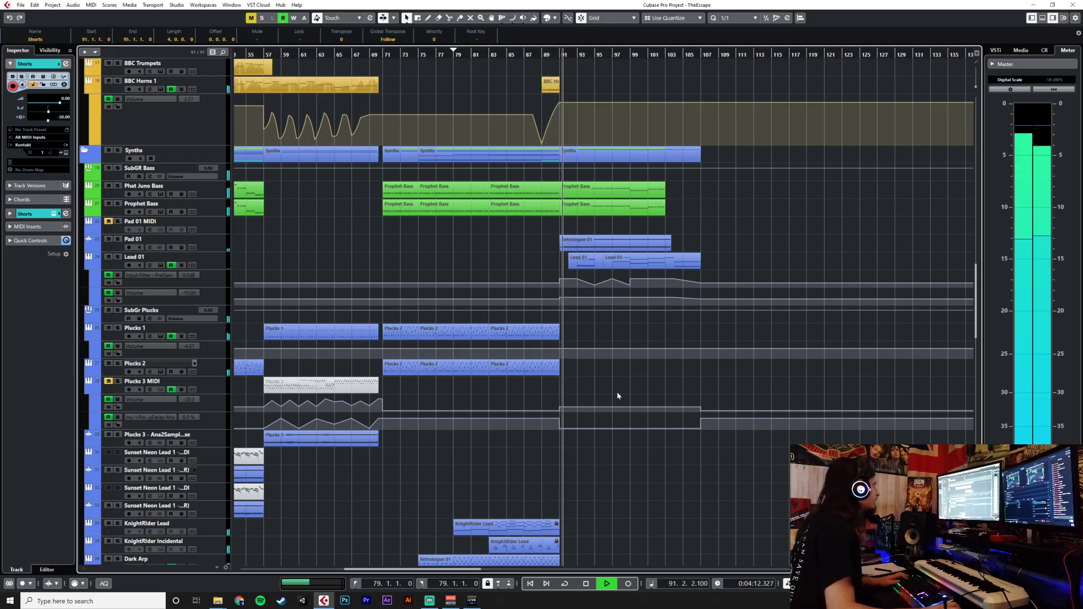
scroll(617, 392, "down", 5)
scroll(617, 391, "down", 7)
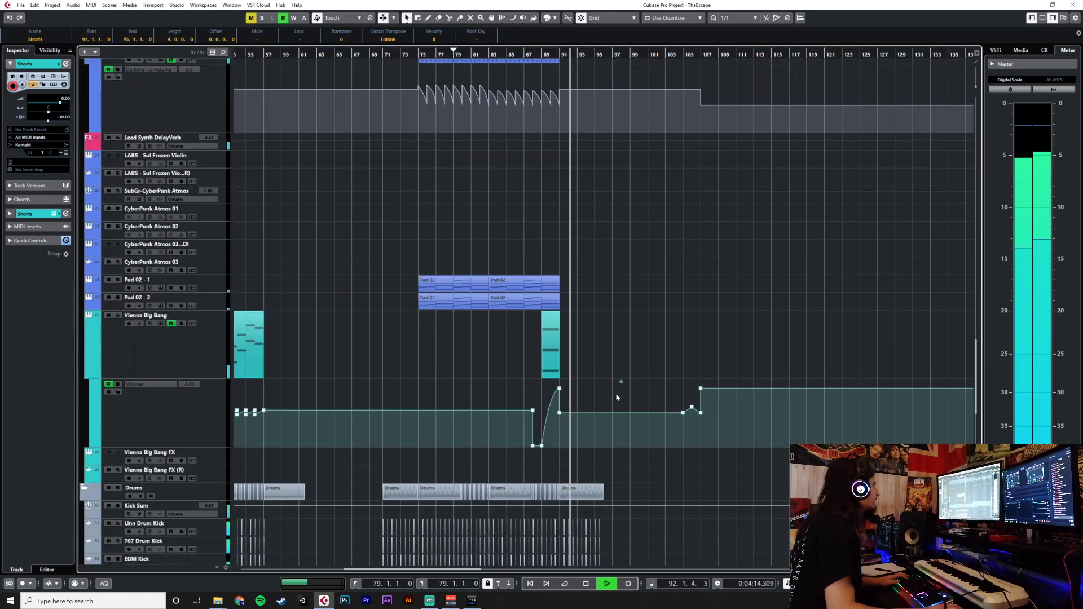
Duplicate the Drums folder part from bar 91 so a copy starts at bar 96, and play back from around bar 93.
scroll(598, 340, "up", 3, "ctrl")
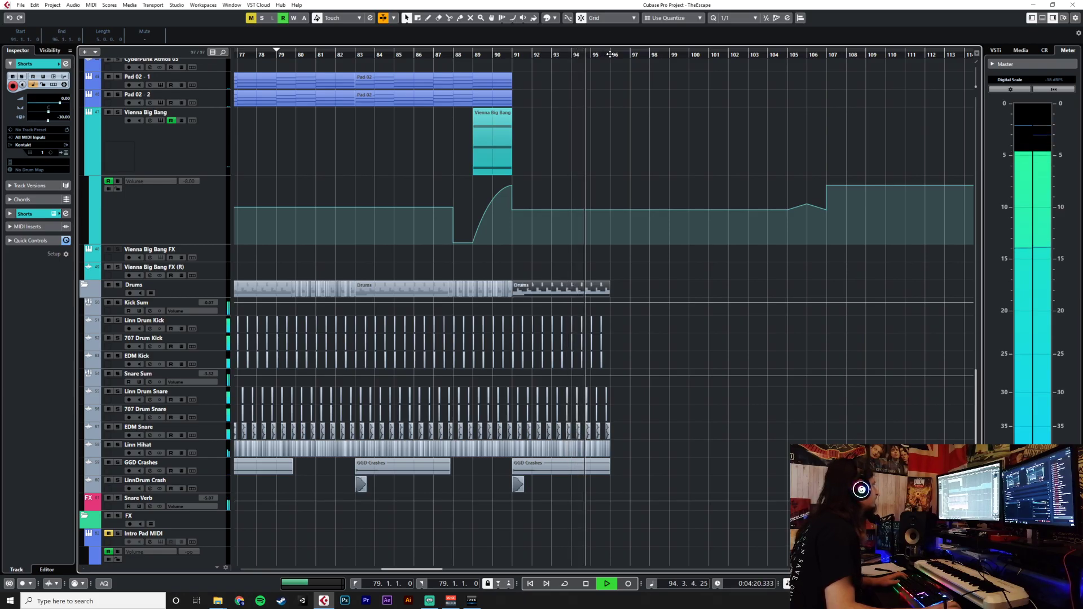
key("space")
left_click(610, 54)
left_click(212, 296)
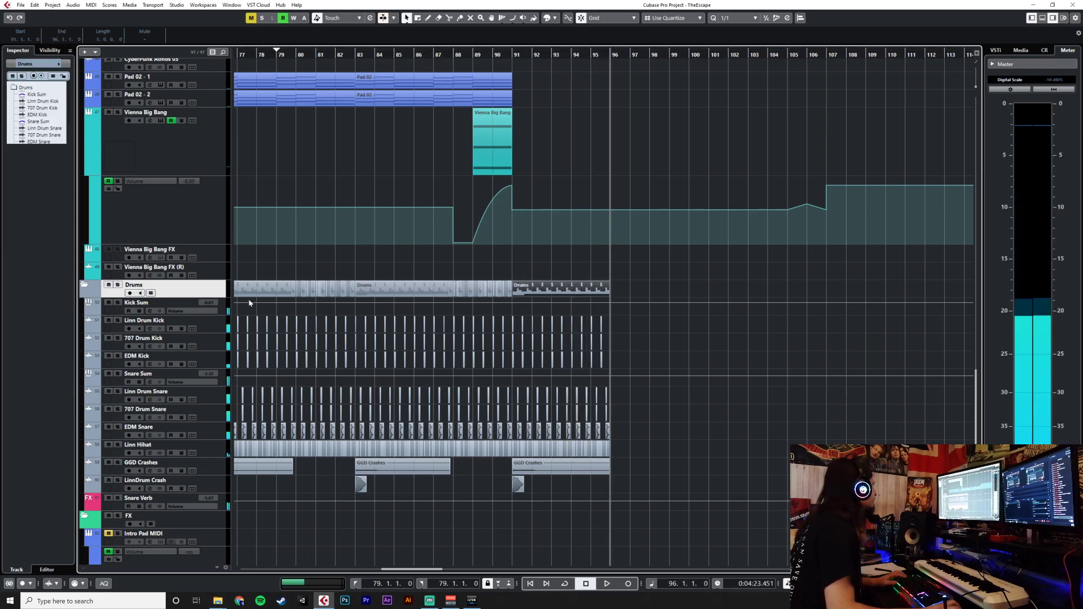
key("ctrl+d")
left_click(556, 56)
key("space")
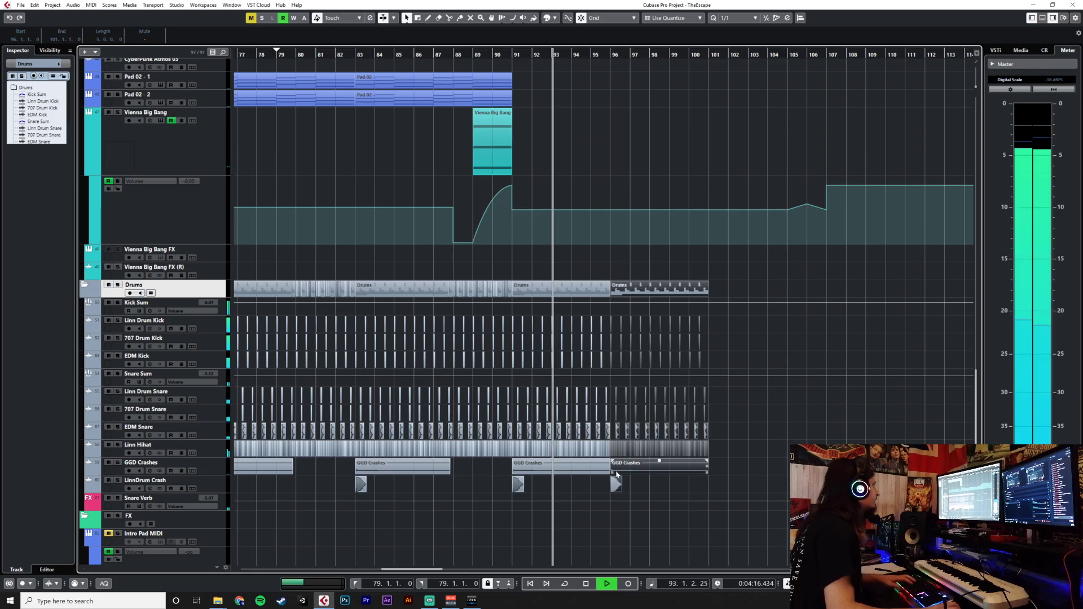
Delete the GGD Crashes and LinnDrum Crash events at bar 96.
left_click(657, 463)
key("Delete")
left_click(618, 485)
left_click(633, 496)
Duplicate the two Shorts events from bar 91 so the copies start at bar 99 on the Shorts track.
scroll(628, 483, "up", 15)
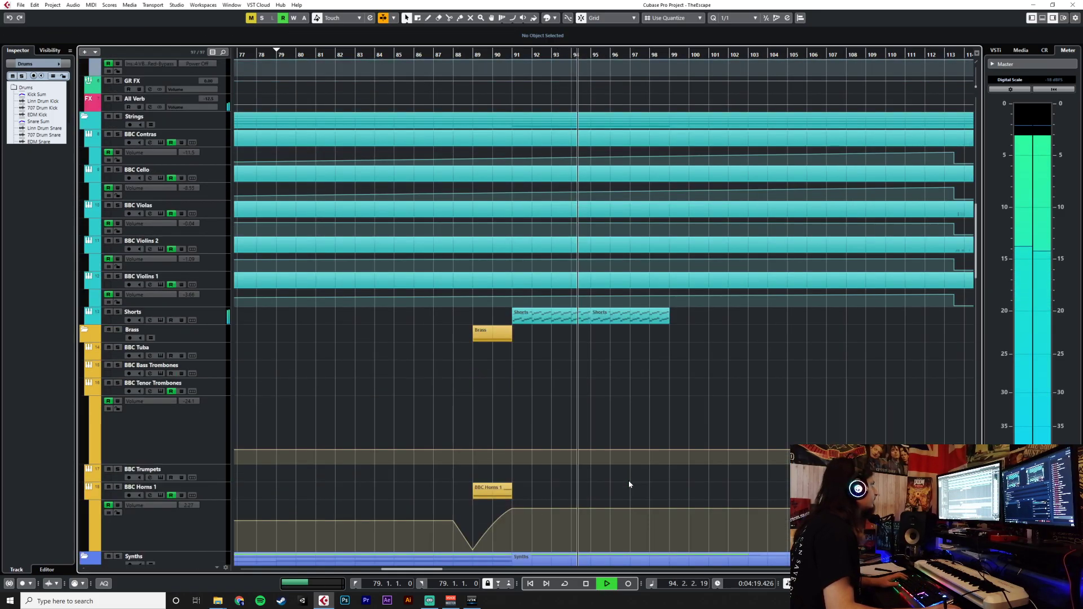
scroll(629, 483, "up", 3)
left_click(571, 419)
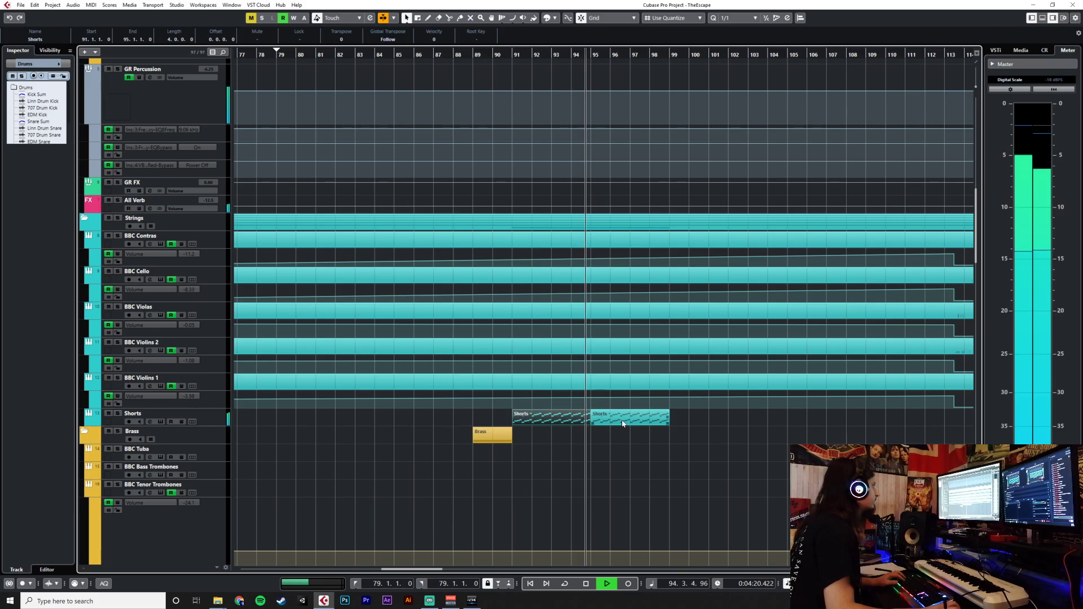
left_click(625, 421, "shift")
scroll(700, 418, "down", 15)
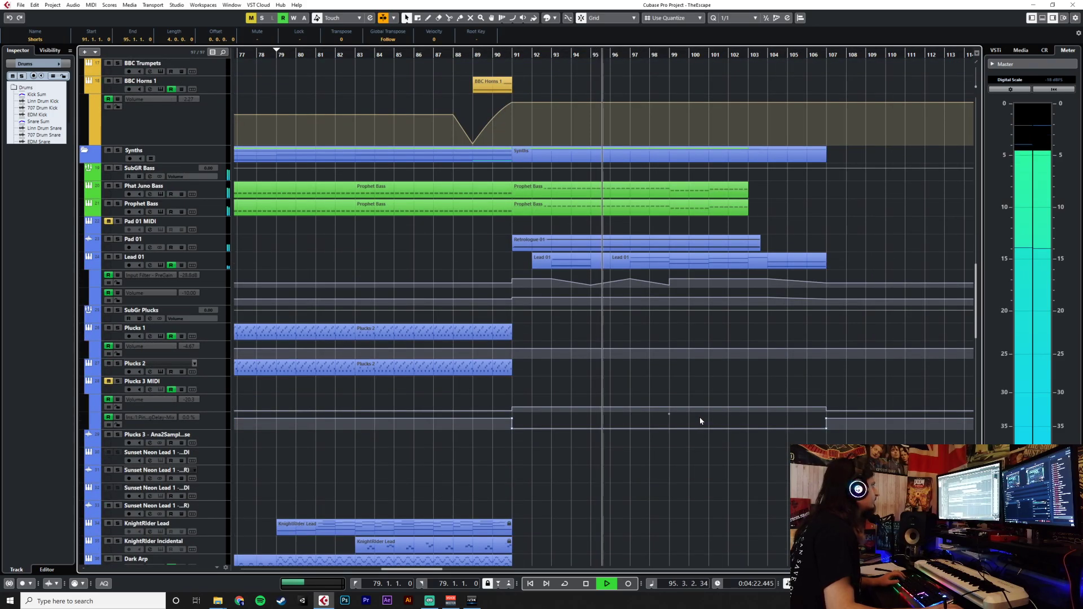
scroll(699, 419, "up", 9)
key("space")
left_click(671, 55)
left_click(215, 214)
key("ctrl+d")
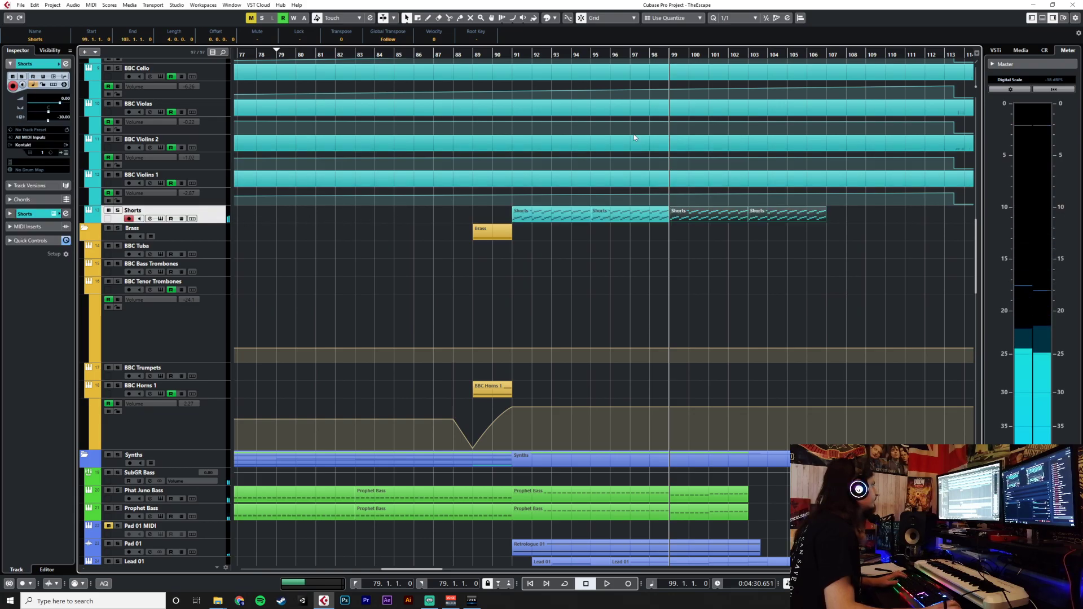
Play back from bar 99 and delete the last Shorts event, starting at bar 103.
key("space")
left_click(781, 214)
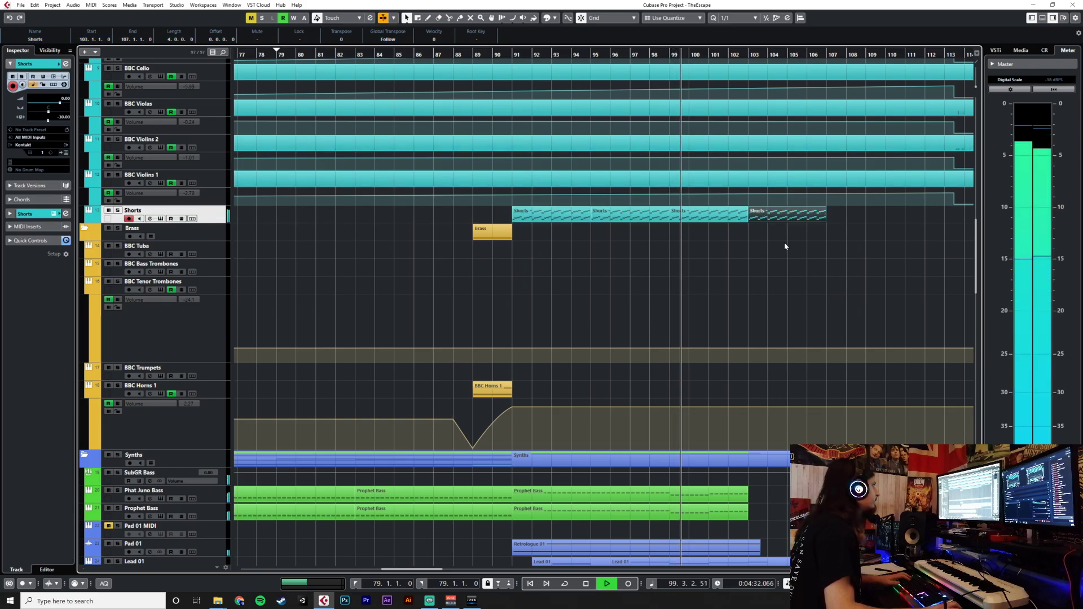
key("Delete")
Look over the brass, synth and drum tracks after bar 91 while playback continues.
scroll(761, 314, "down", 3)
scroll(761, 314, "down", 3)
scroll(760, 315, "down", 3)
scroll(761, 314, "up", 8)
scroll(761, 314, "down", 8)
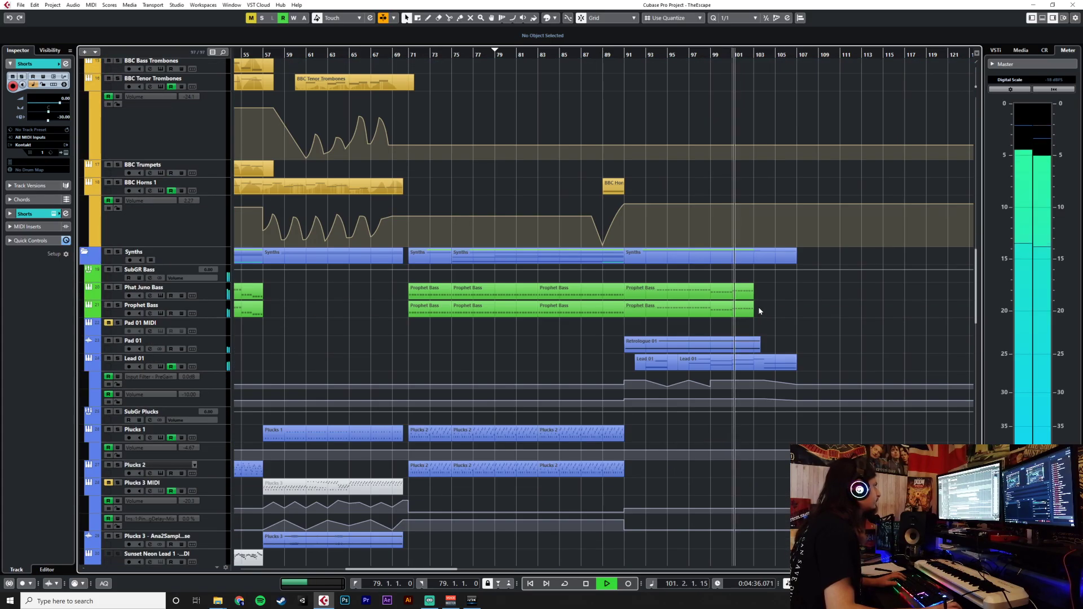
scroll(733, 268, "up", 5)
scroll(734, 268, "down", 12)
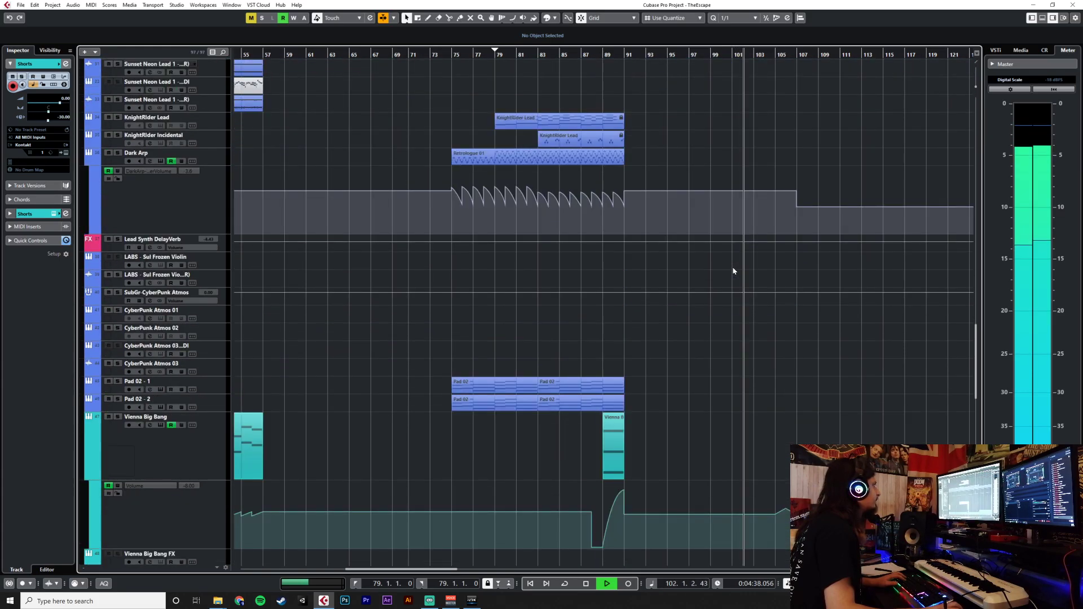
scroll(732, 271, "up", 5)
scroll(716, 361, "up", 5)
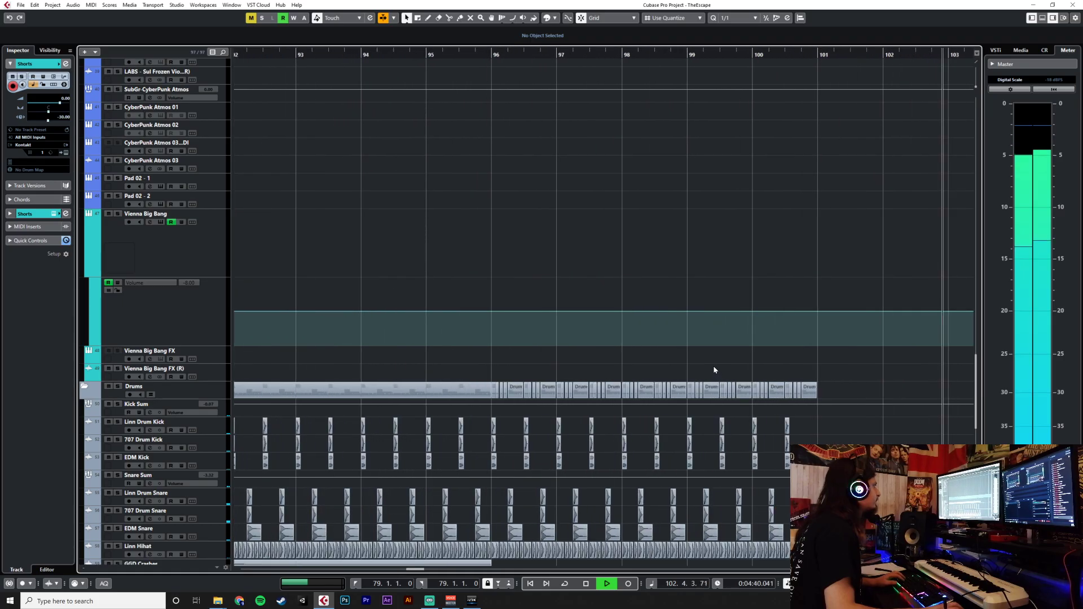
Stop playback and paste copies of the bar 91 Drums folder part at bars 101 and 106.
scroll(713, 365, "down", 2)
key("space")
left_click(593, 398)
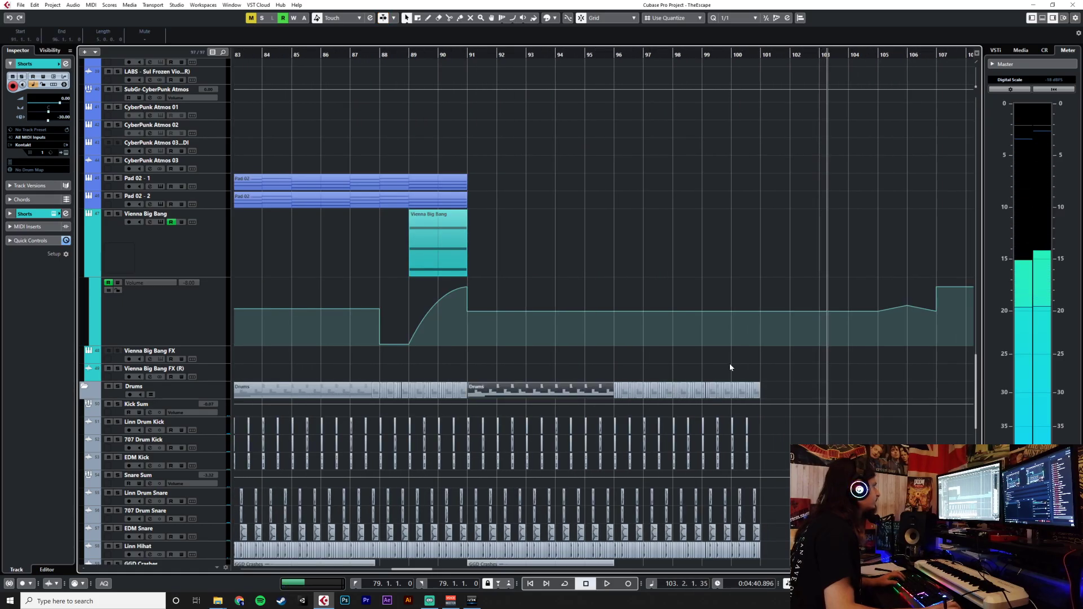
left_click(761, 57)
left_click(208, 387)
key("ctrl+v")
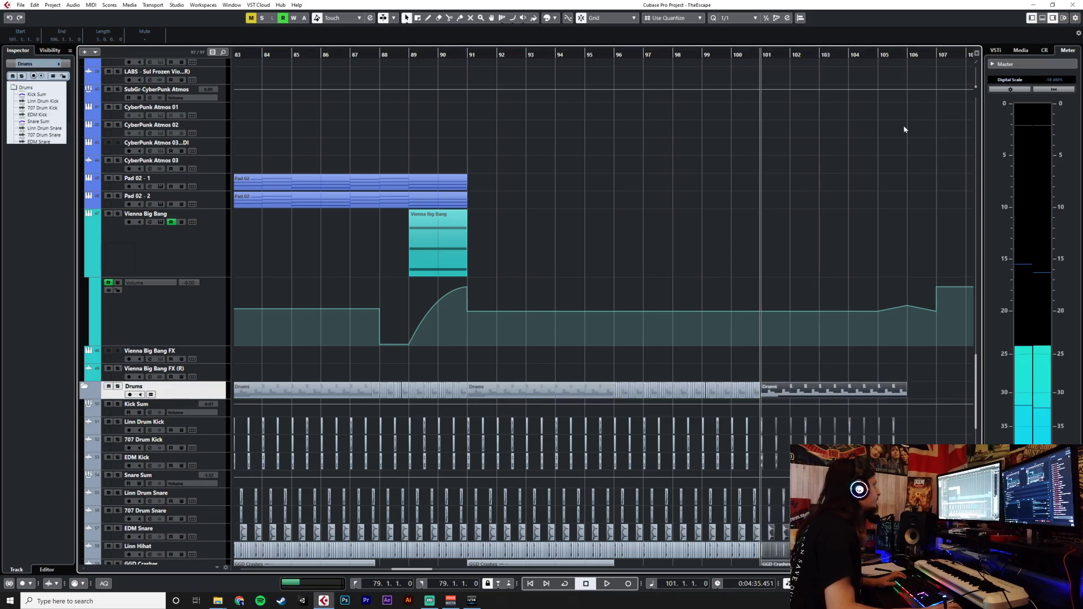
left_click(908, 51)
key("ctrl+v")
Check where the Prophet Bass and Shorts events end, and place the playback cursor at bar 103.
scroll(702, 374, "up", 5)
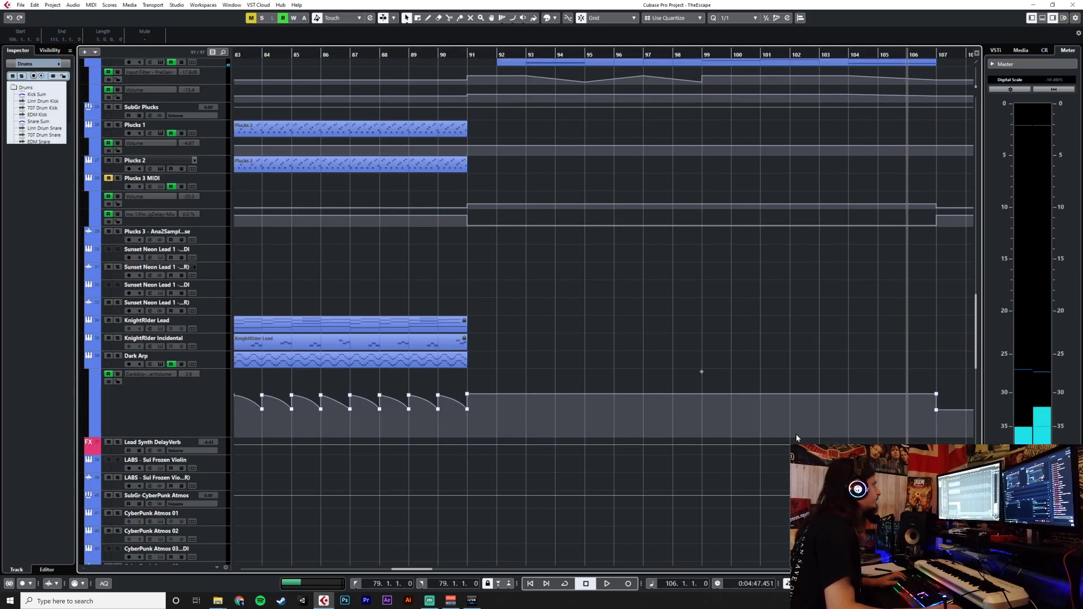
scroll(797, 435, "down", 3)
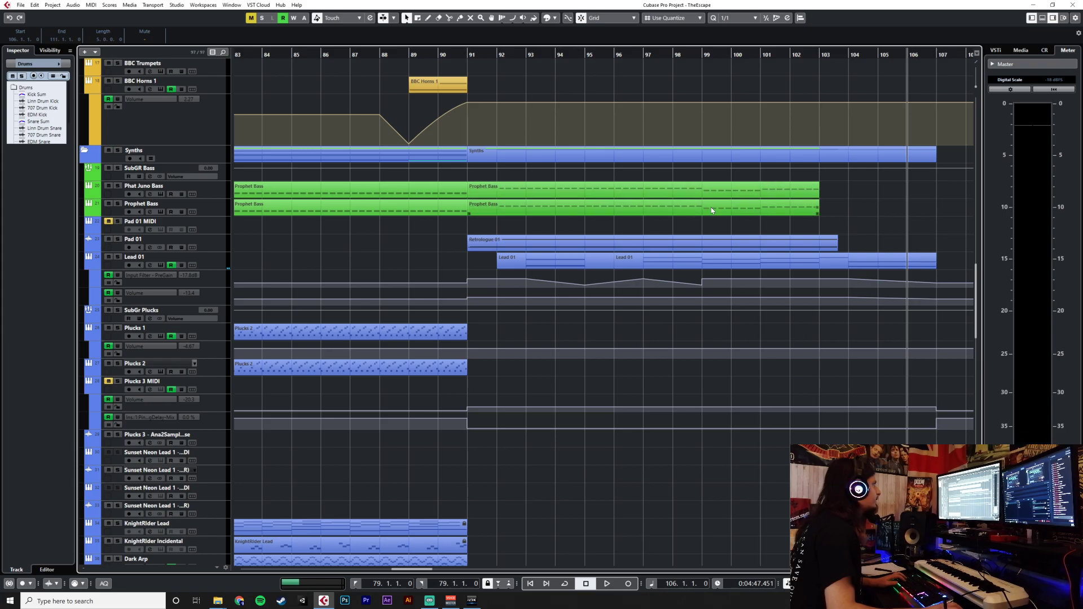
left_click(623, 202)
scroll(602, 259, "up", 9)
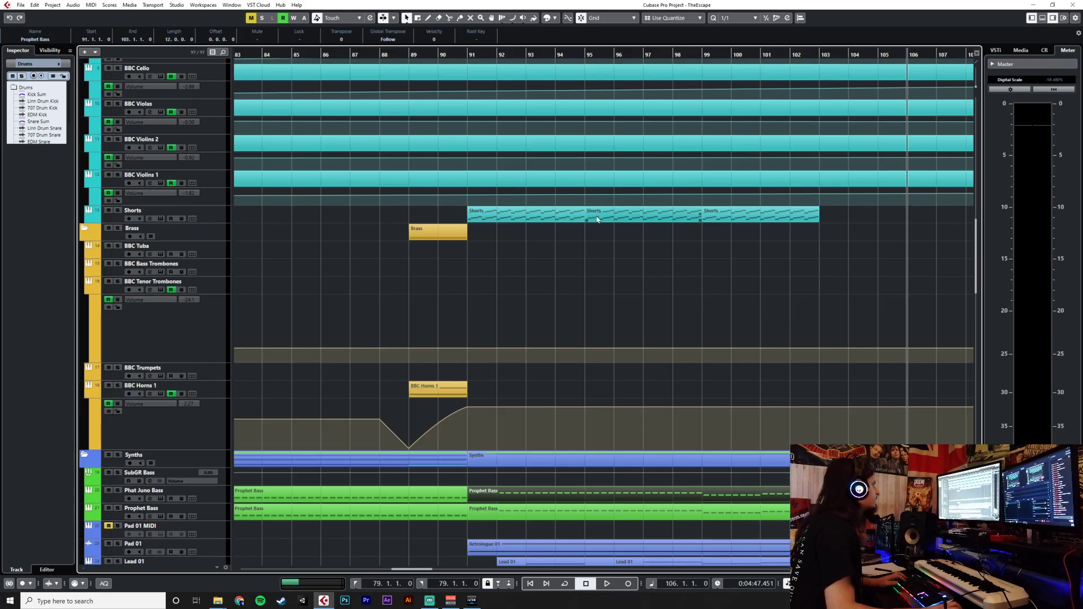
scroll(595, 215, "down", 2)
scroll(504, 259, "up", 2)
left_click_drag(567, 228, 824, 214)
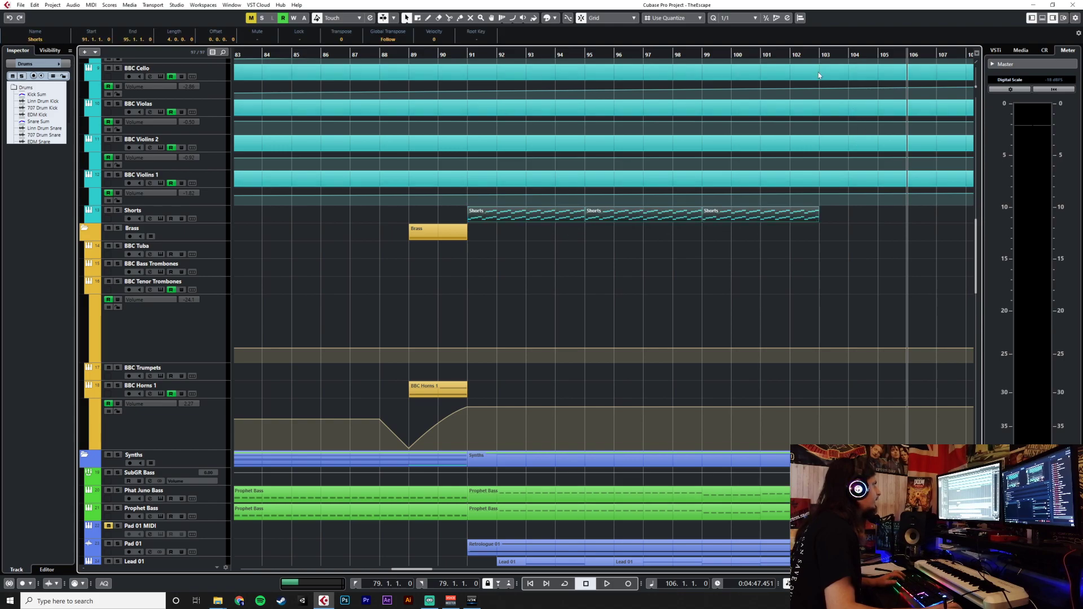
scroll(819, 68, "down", 20)
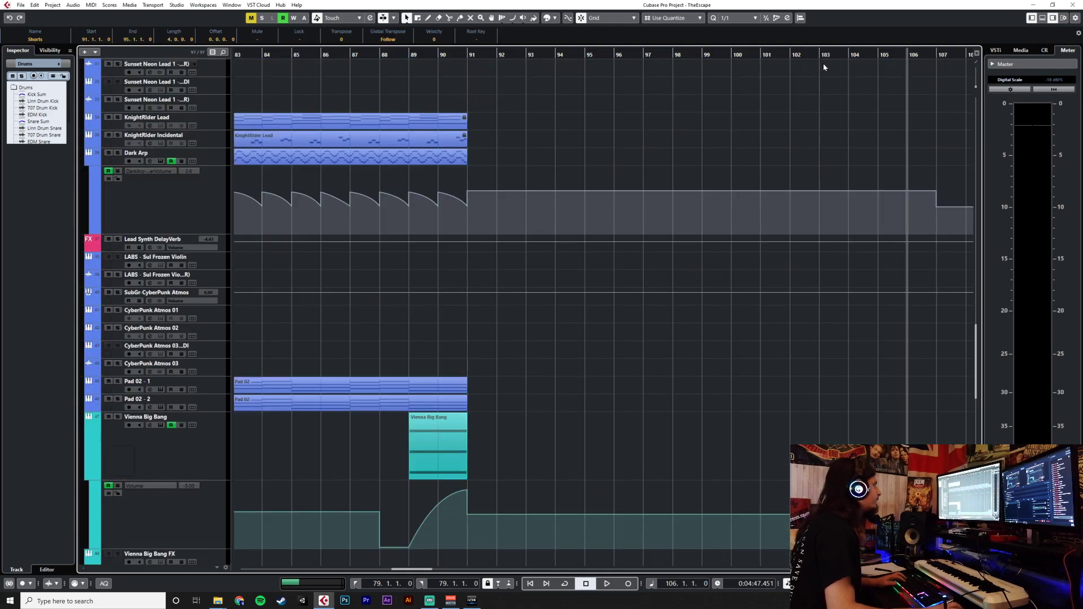
left_click(822, 67)
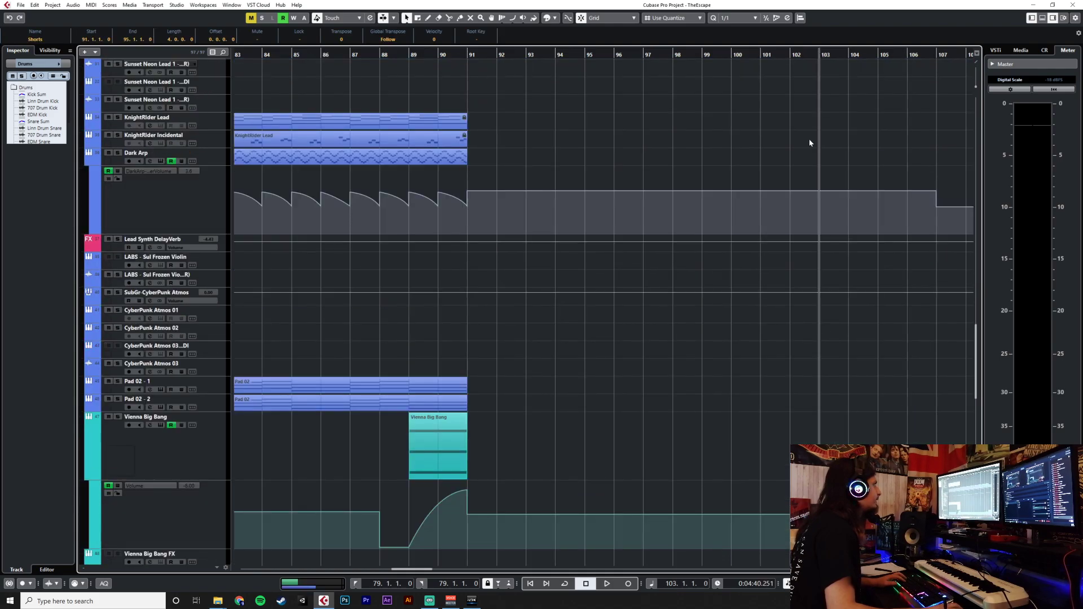
Delete the GGD Crashes and LinnDrum Crash events at bars 101 and 106.
scroll(813, 117, "down", 10)
scroll(604, 282, "up", 3)
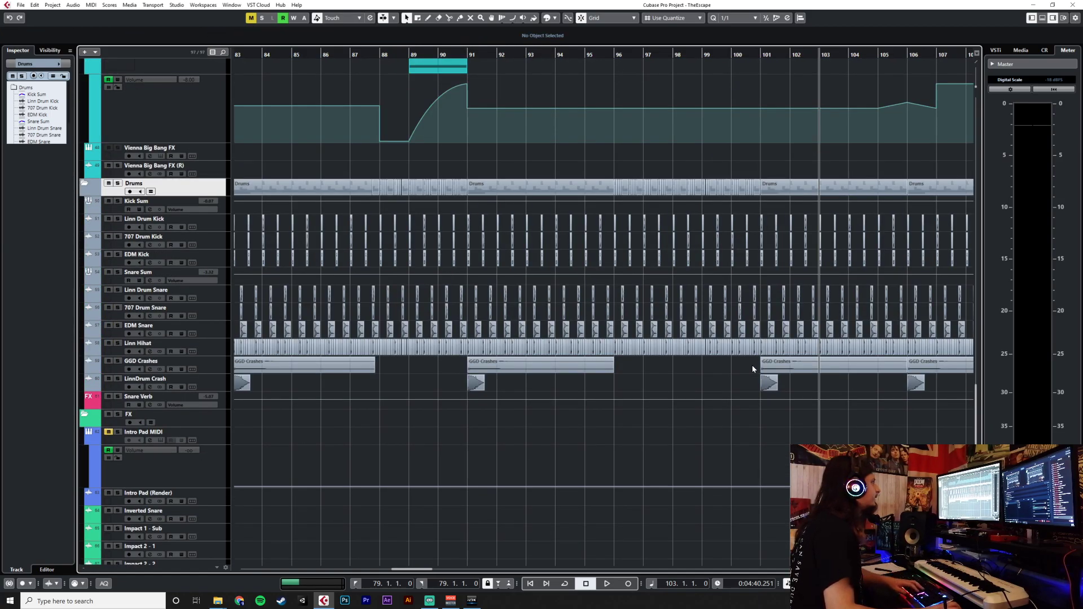
left_click_drag(932, 384, 932, 384)
key("Delete")
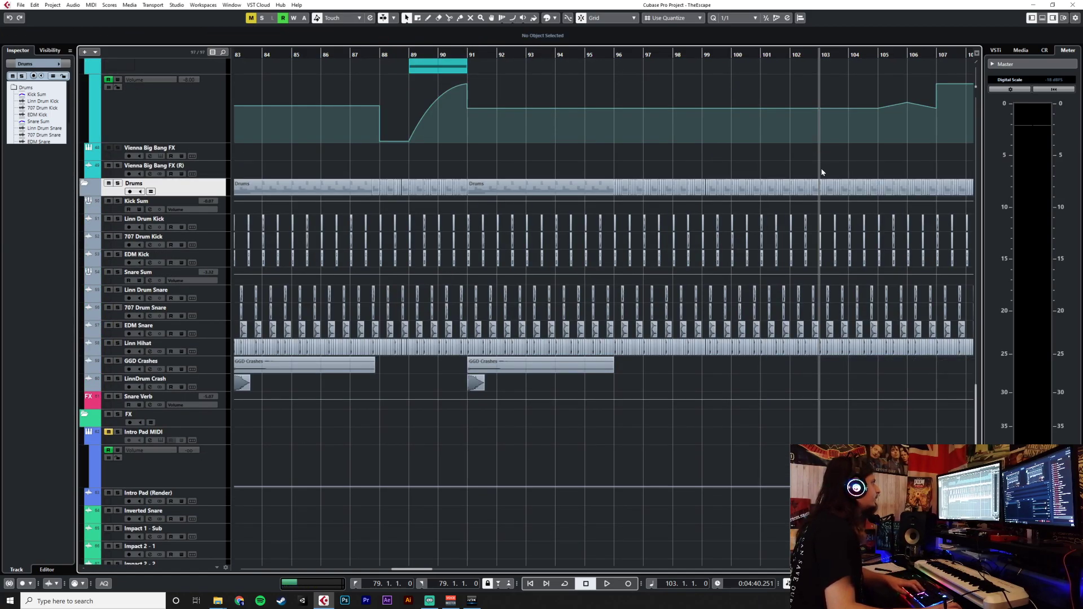
Try deleting the drum events from bar 103 onward, and undo the deletion.
left_click_drag(820, 172, 924, 354)
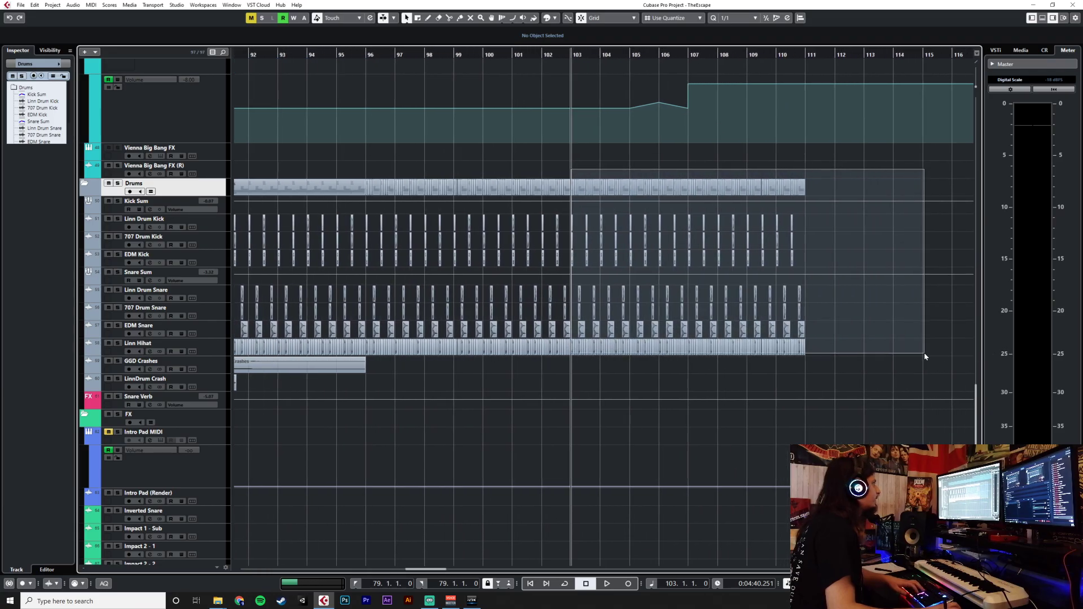
key("Delete")
key("ctrl+z")
Remove all kick, snare and hihat events after bar 103 so the drums end at the cursor.
scroll(572, 197, "up", 3)
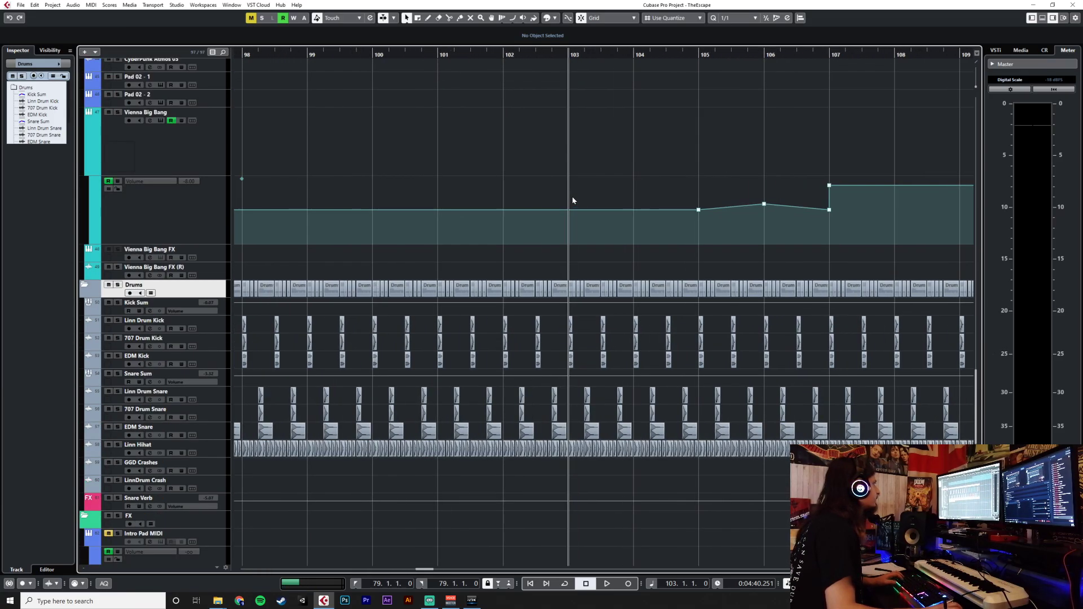
scroll(620, 293, "down", 3)
scroll(621, 294, "down", 4)
scroll(621, 293, "up", 7)
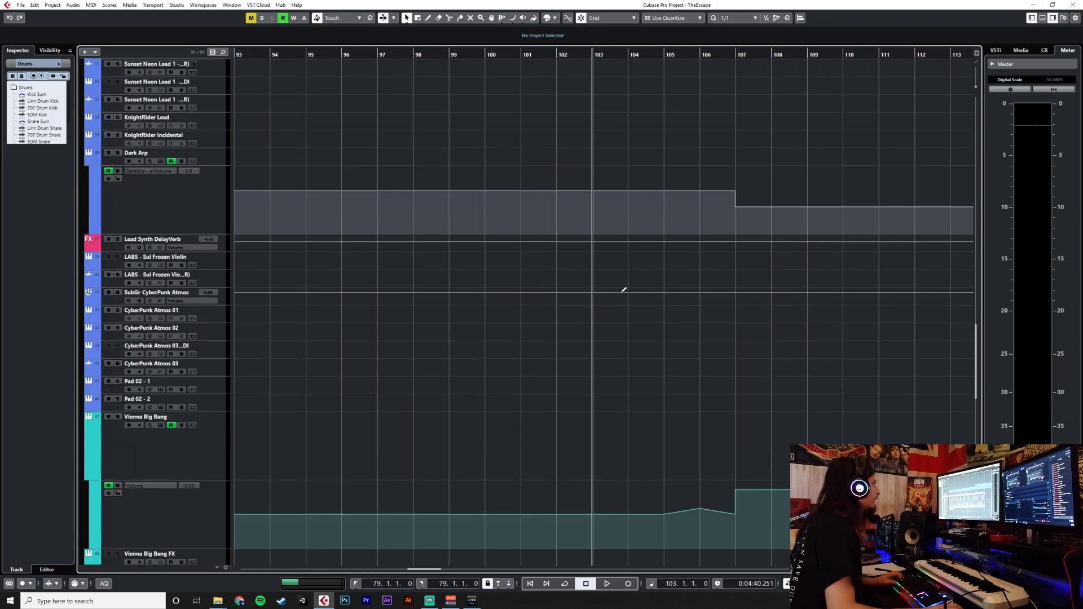
scroll(648, 390, "down", 5)
scroll(621, 288, "up", 3)
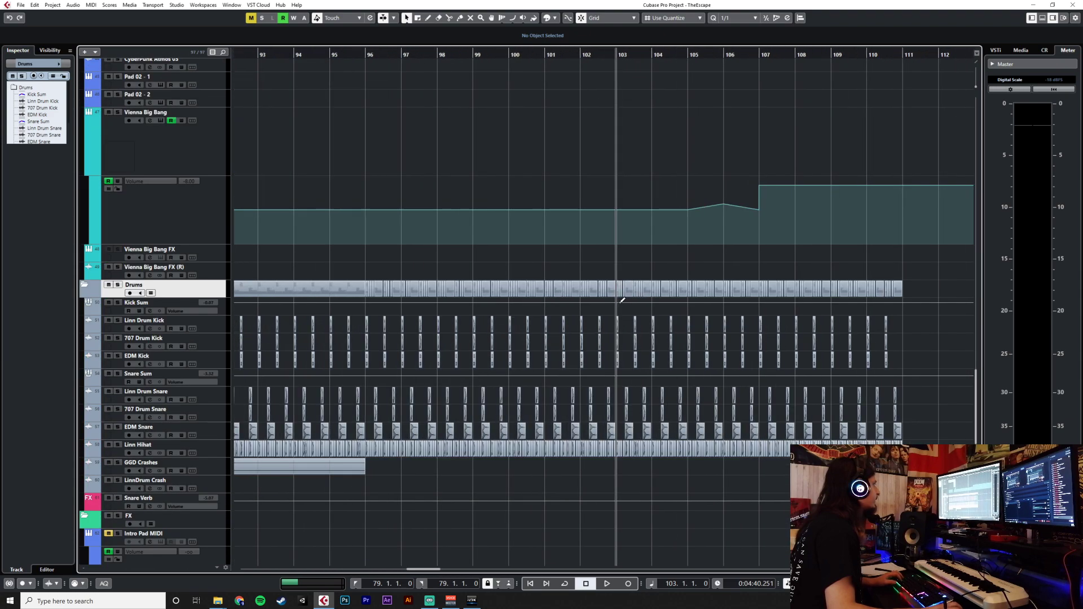
left_click_drag(616, 265, 974, 467)
key("Delete")
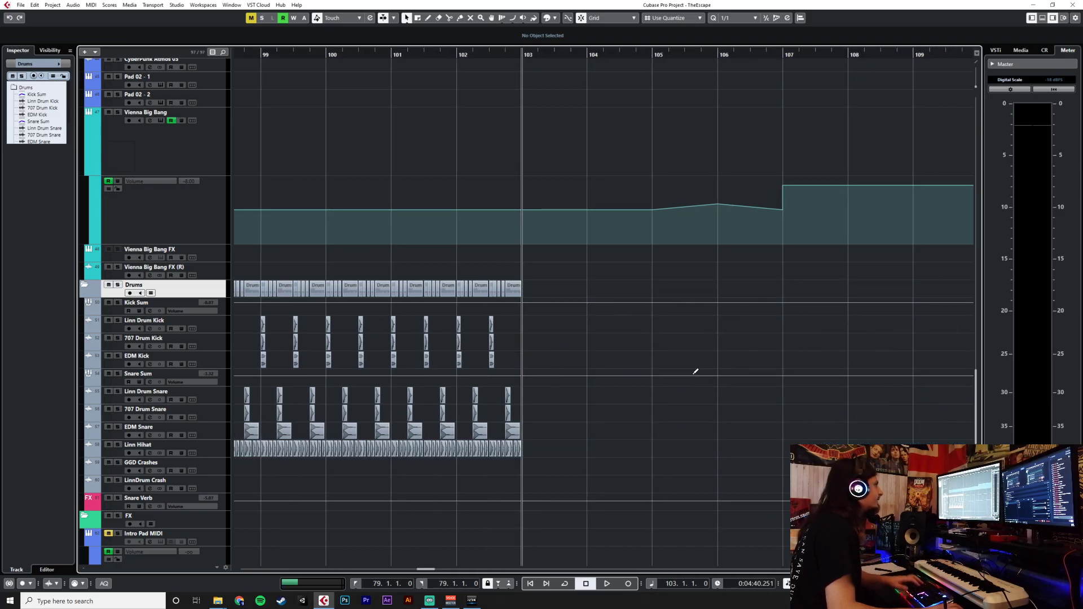
scroll(696, 371, "right", 5)
left_click_drag(558, 273, 692, 450)
key("Delete")
Split the Pad 01 and Lead 01 events at bar 103 and delete the parts after the cut.
scroll(650, 424, "left", 8)
scroll(644, 404, "left", 6)
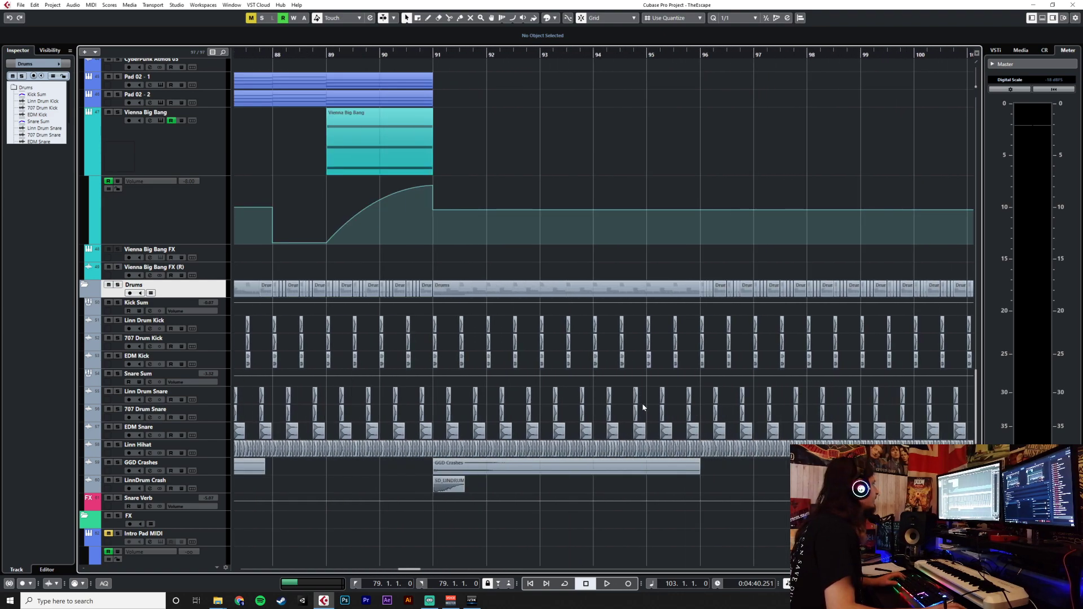
scroll(734, 407, "right", 3)
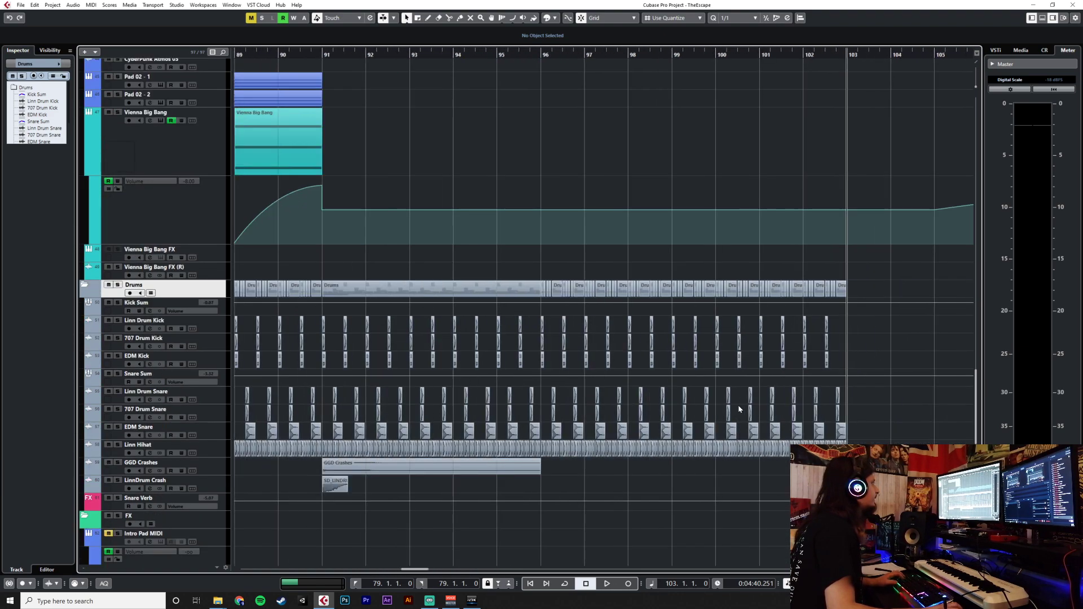
scroll(668, 408, "up", 10)
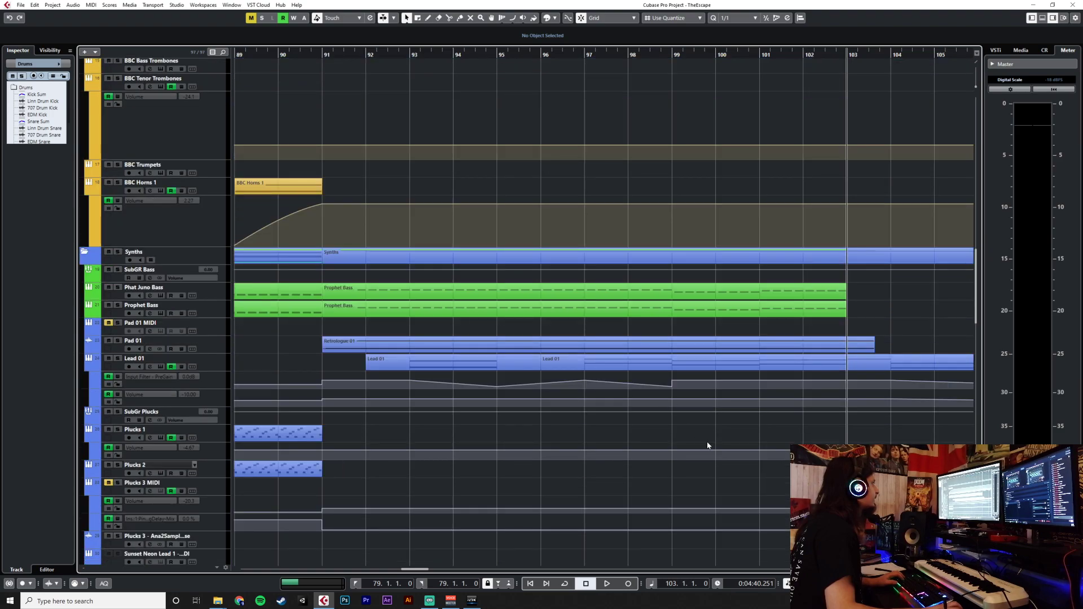
right_click(858, 362)
left_click(888, 354)
left_click(850, 346)
left_click(849, 362)
key("1")
left_click(861, 359)
key("Delete")
left_click(860, 347)
key("Delete")
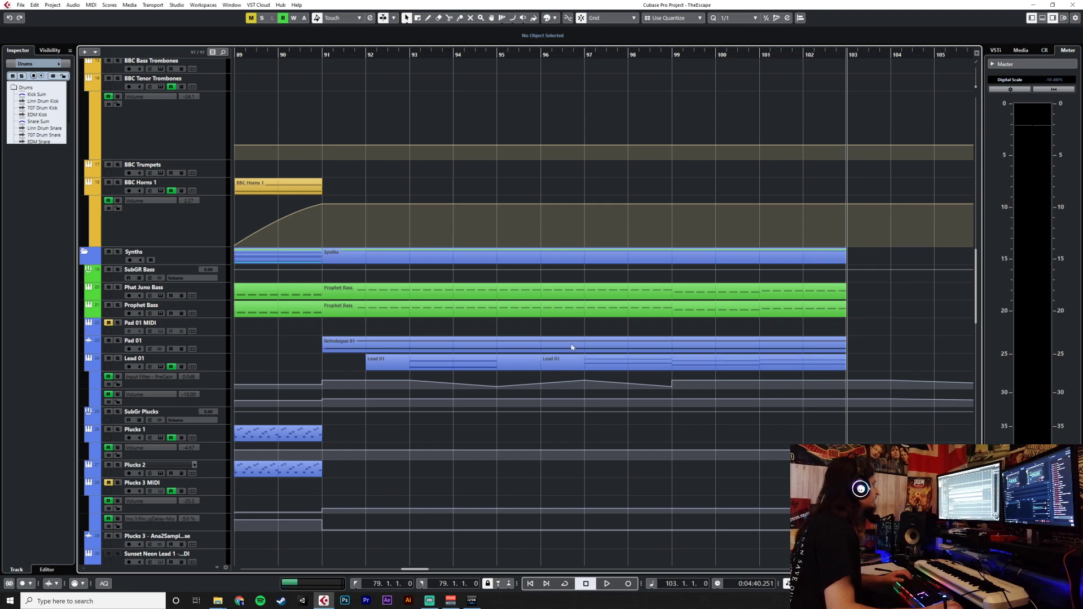
Play the song from bar 21 and compare the string, brass and synth parts in that earlier section.
scroll(546, 334, "up", 8)
scroll(546, 336, "down", 4)
scroll(545, 335, "left", 15)
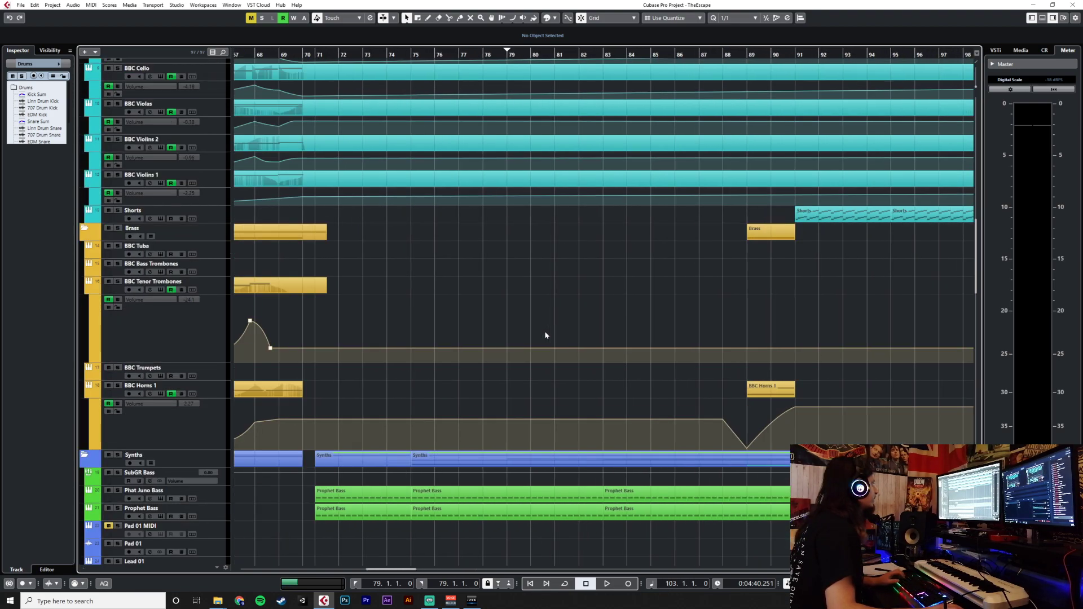
scroll(546, 335, "right", 3)
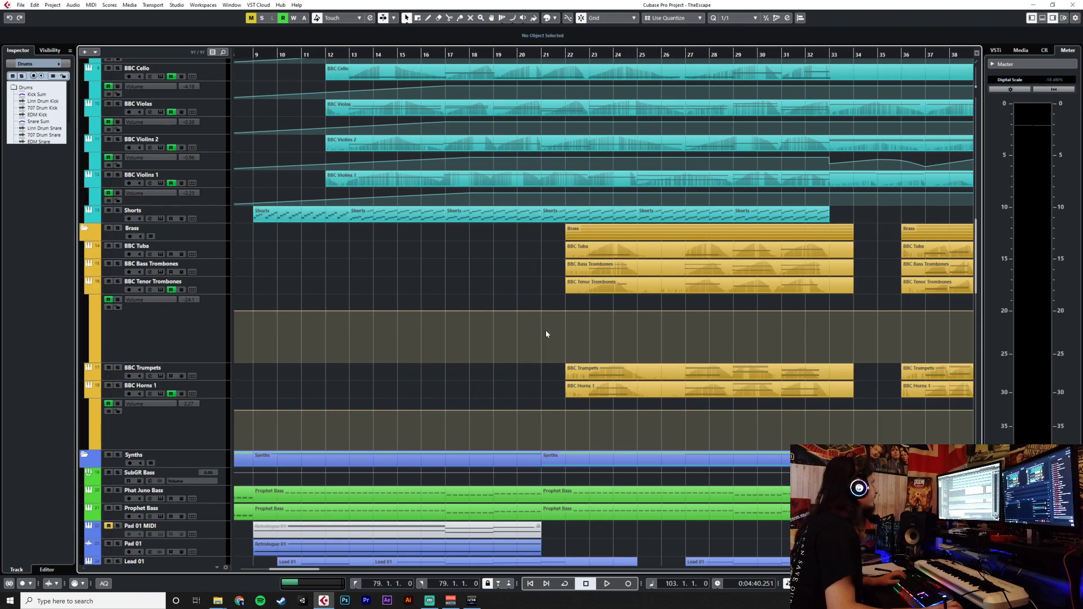
scroll(597, 260, "up", 4)
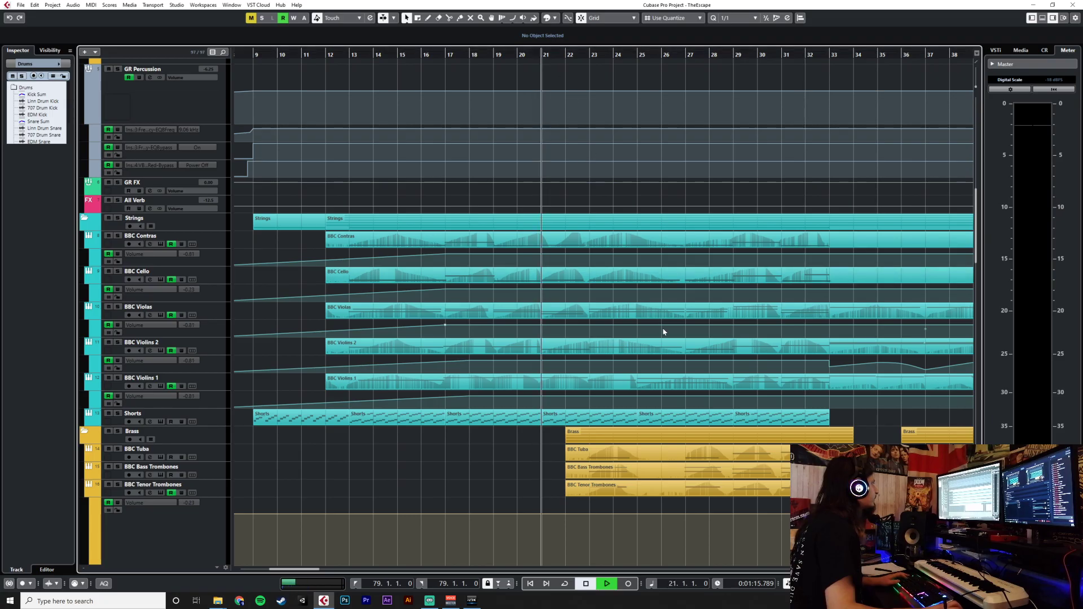
key("space")
scroll(663, 332, "down", 6)
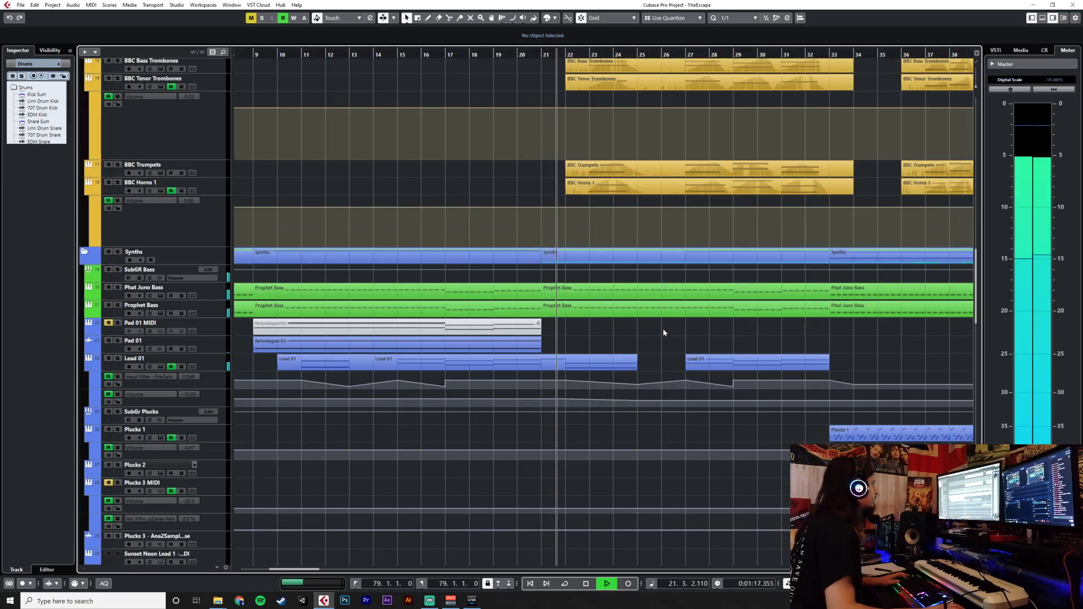
scroll(664, 333, "up", 2)
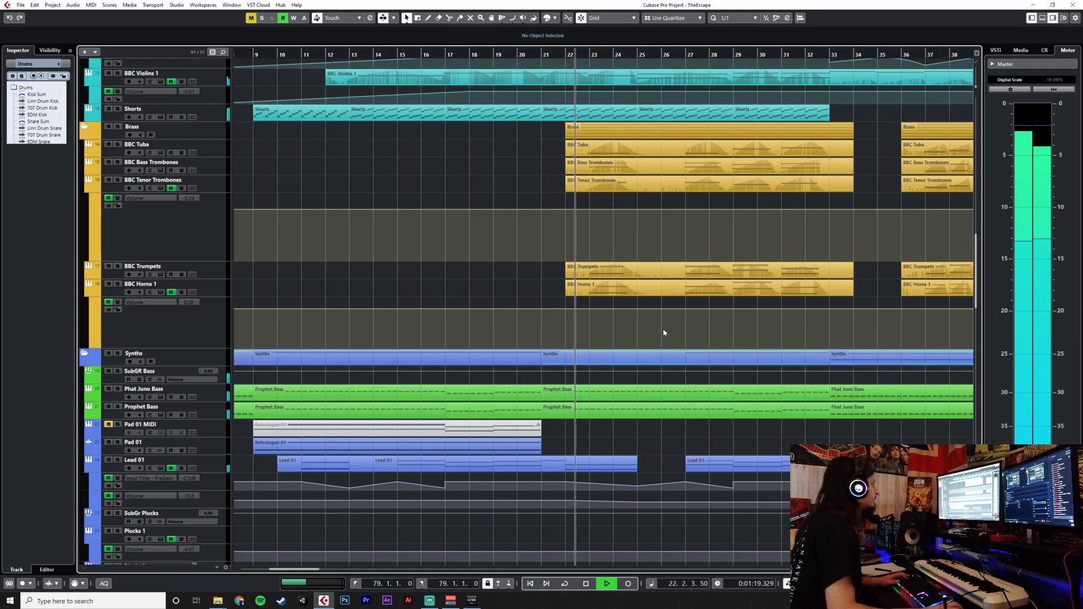
scroll(663, 333, "up", 3)
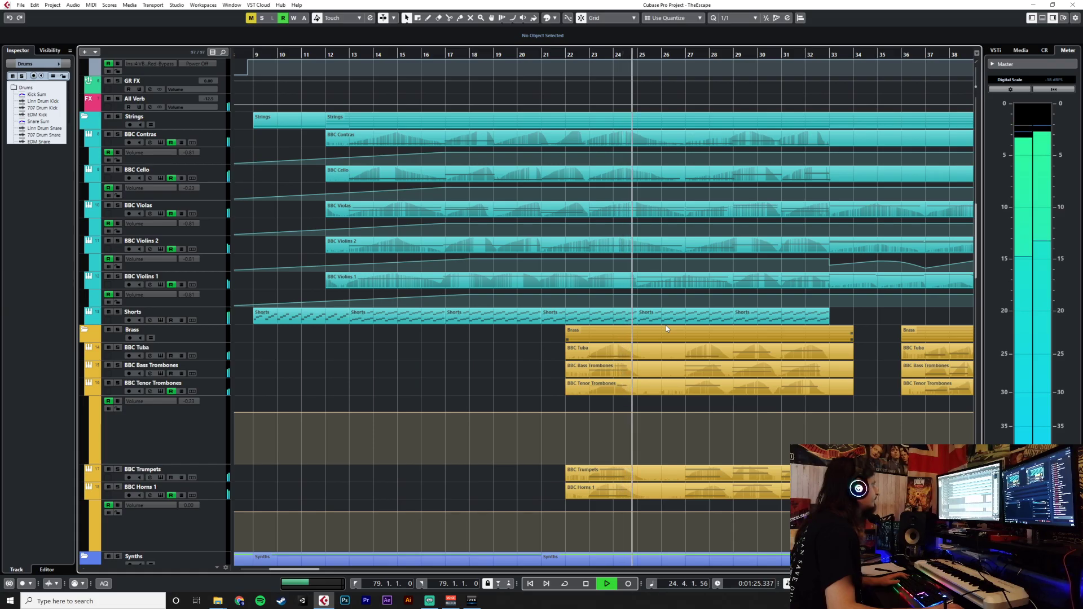
Examine the string, brass and synth tracks from bar 83 onward to see which parts surround the new section.
scroll(756, 399, "right", 5)
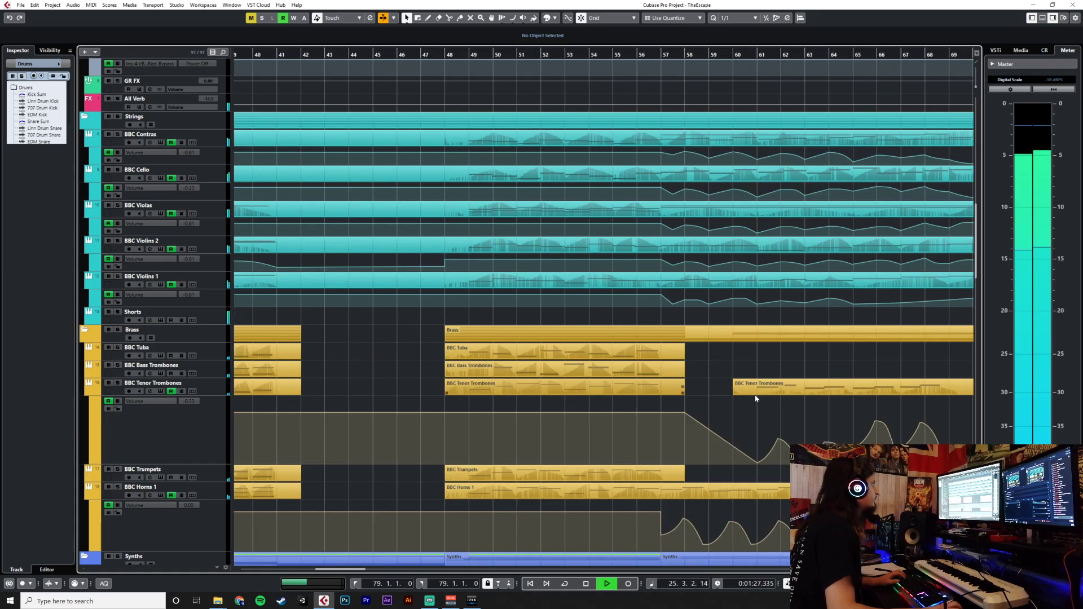
scroll(756, 395, "right", 15)
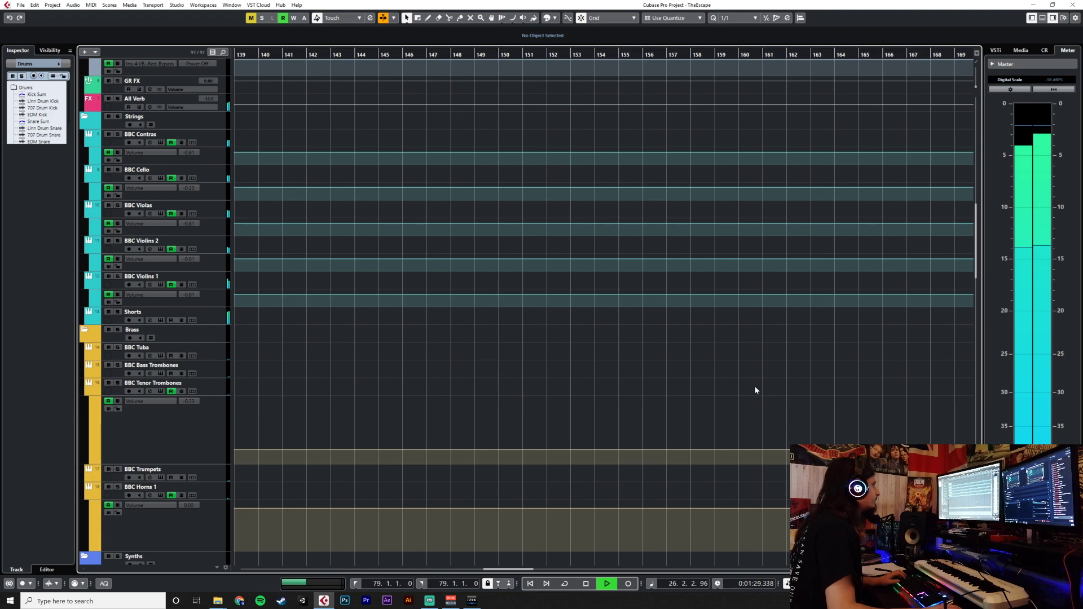
scroll(756, 390, "left", 7)
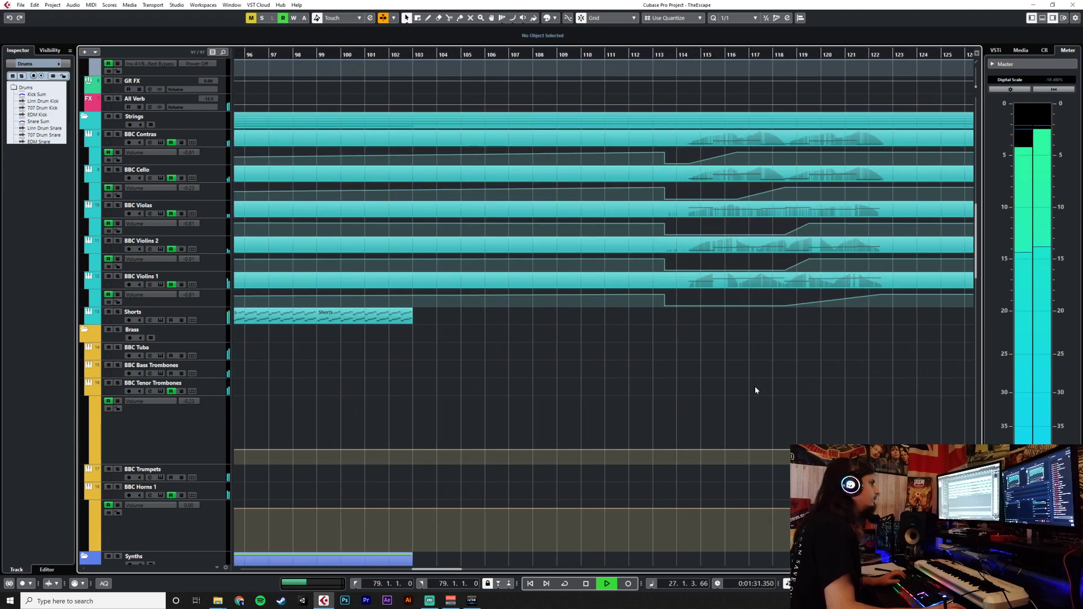
scroll(621, 395, "down", 10)
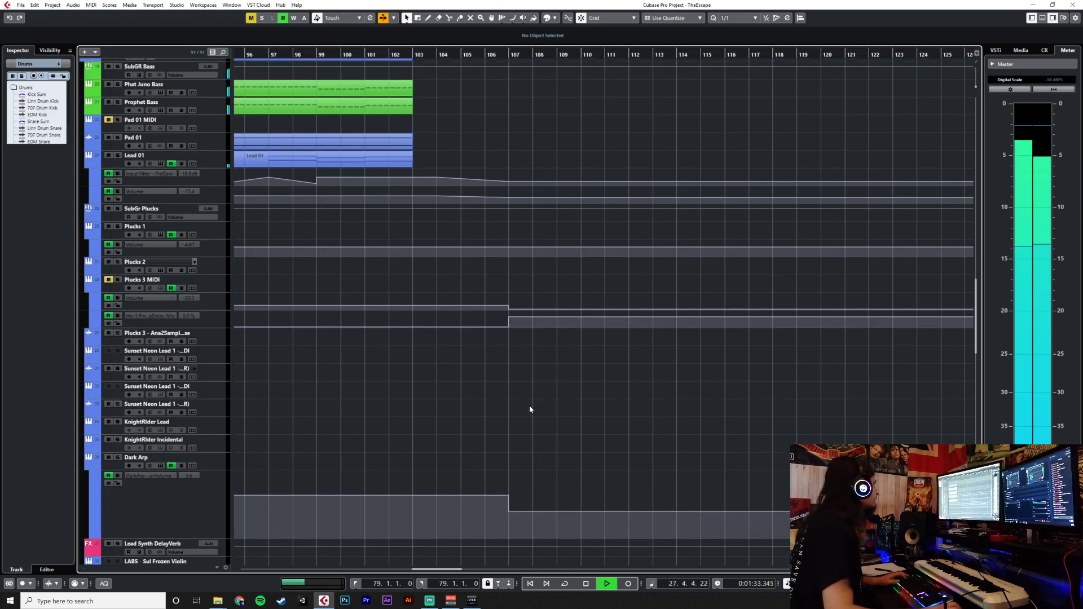
scroll(564, 400, "up", 7)
scroll(530, 404, "left", 6)
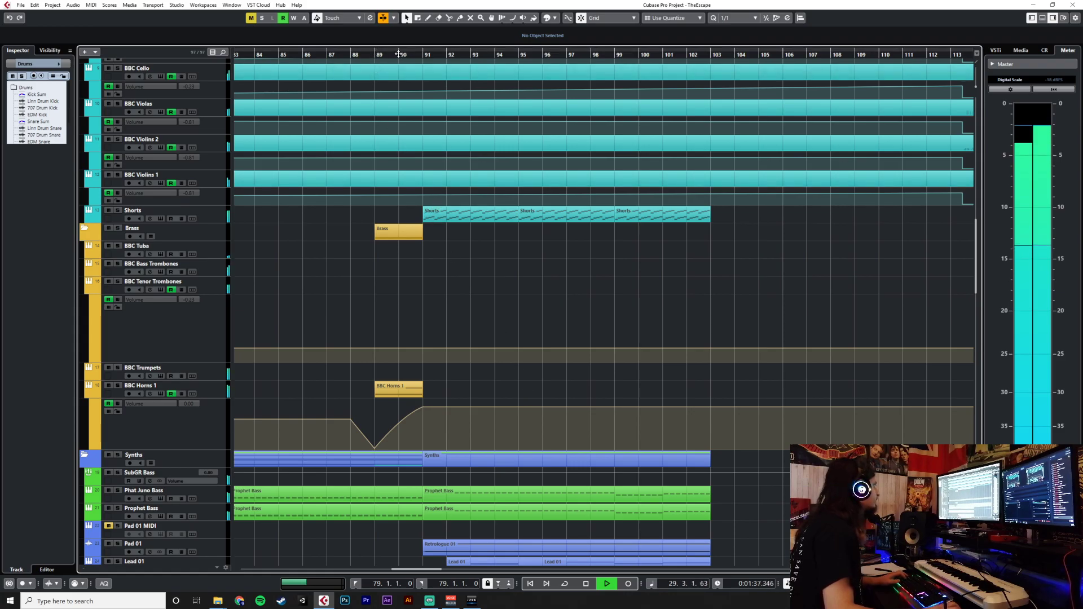
scroll(541, 360, "down", 8)
scroll(543, 358, "up", 8)
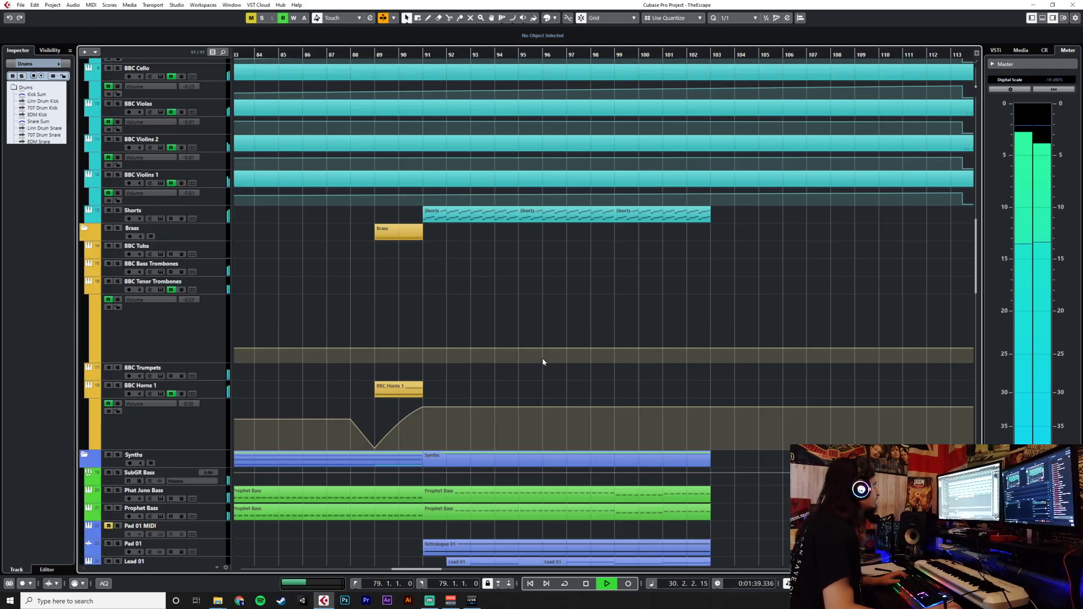
Stop playback, place the cursor at bar 91 and select the BBC Contras track.
left_click(420, 54)
scroll(339, 237, "up", 5)
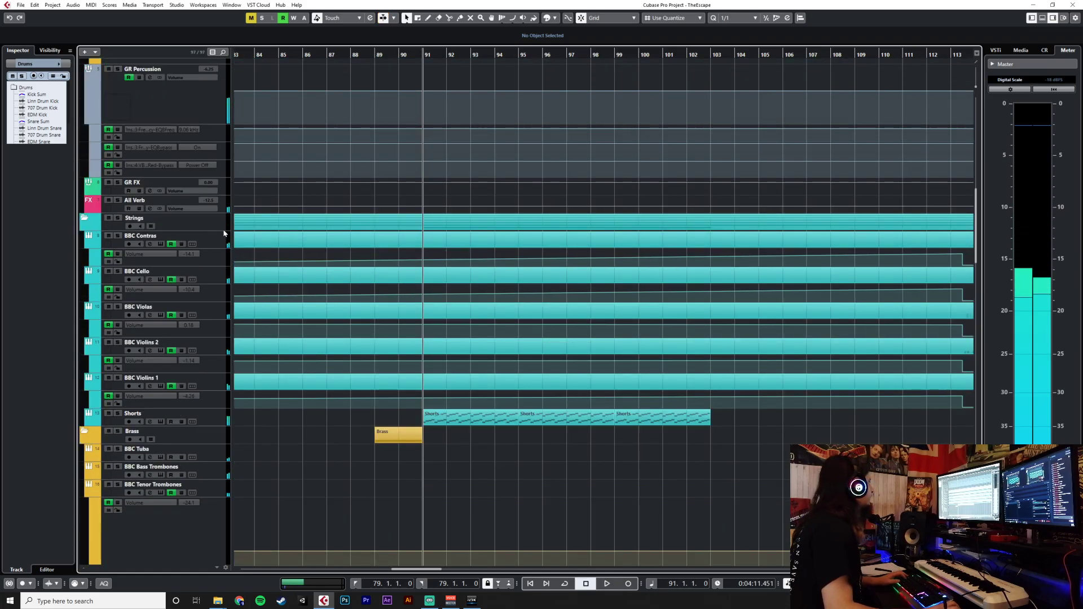
left_click(211, 235)
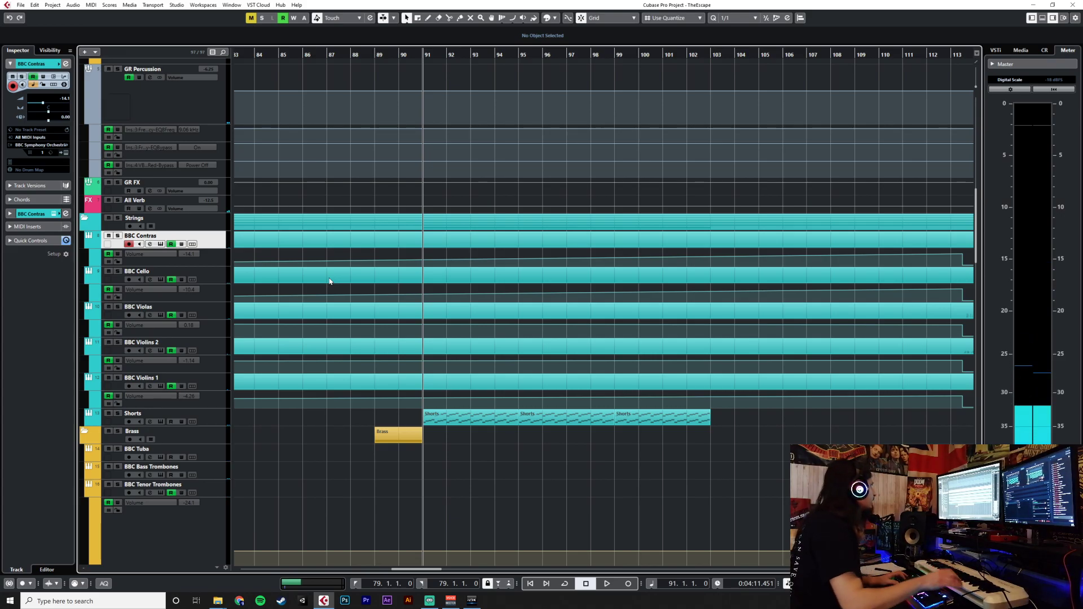
Select the BBC Contras, Cello, Violas, Violins 2 and Violins 1 events and split them all at bar 91.
scroll(520, 248, "down", 2)
scroll(519, 253, "down", 1)
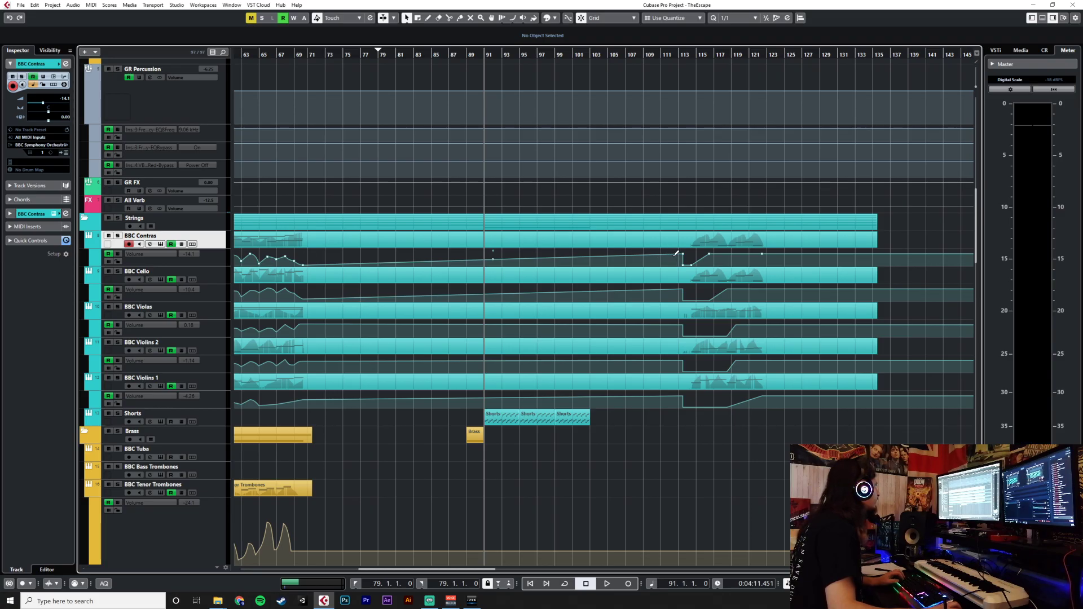
left_click_drag(673, 255, 827, 264)
left_click(605, 222, "ctrl")
left_click(607, 240, "ctrl")
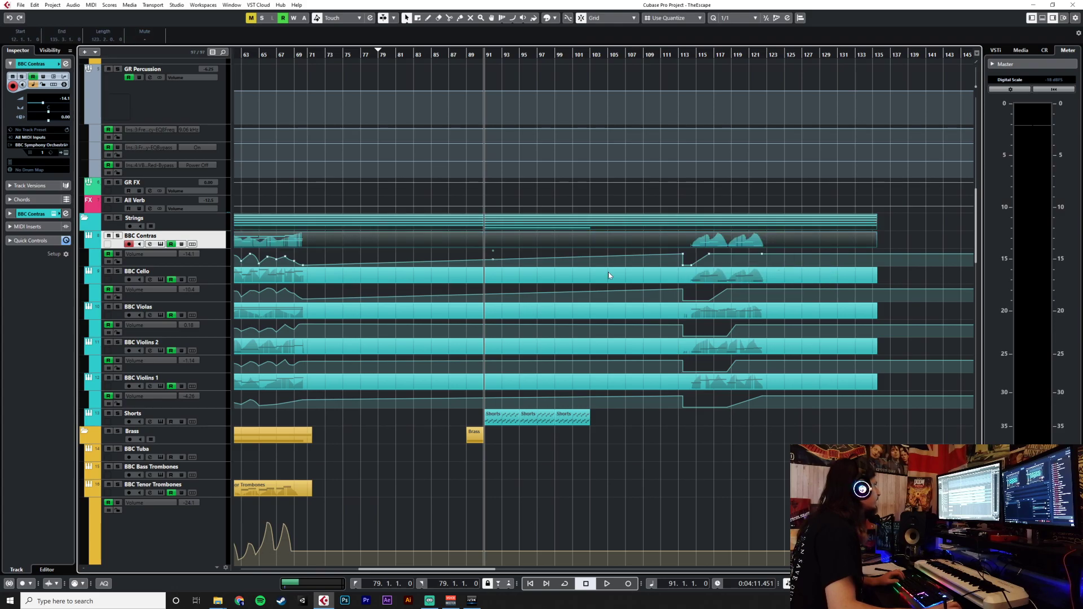
left_click(608, 276, "ctrl")
left_click(605, 311, "ctrl")
left_click(604, 345, "ctrl")
left_click(606, 382, "ctrl")
right_click(587, 237)
left_click(627, 236)
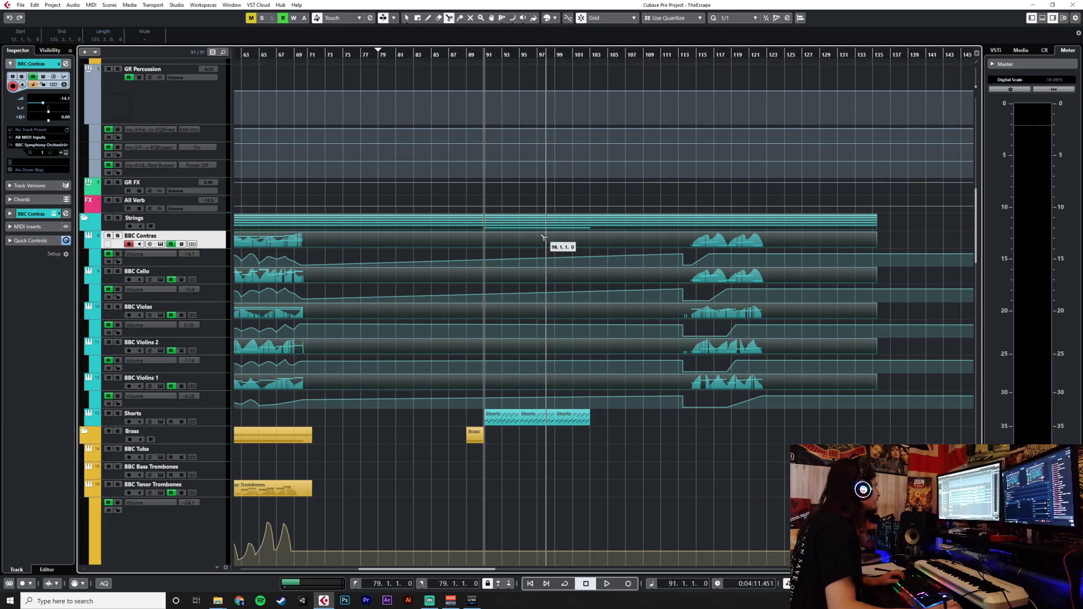
left_click(498, 222)
Delete the five BBC string events after bar 91 while keeping Shorts, and remove their volume automation points from about bar 113 onward.
key("Delete")
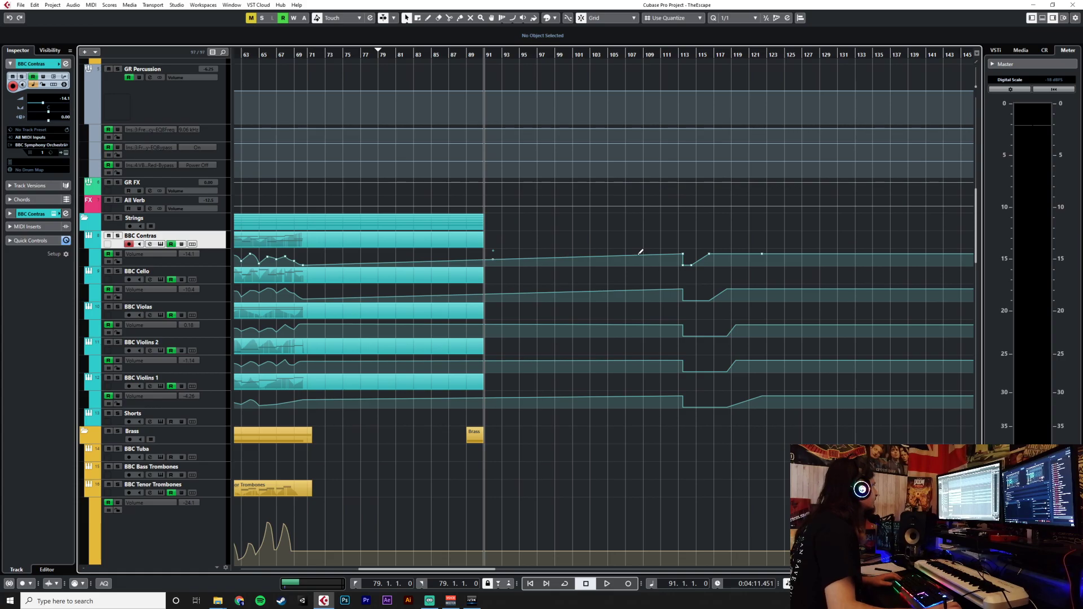
key("ctrl+z")
left_click(505, 246)
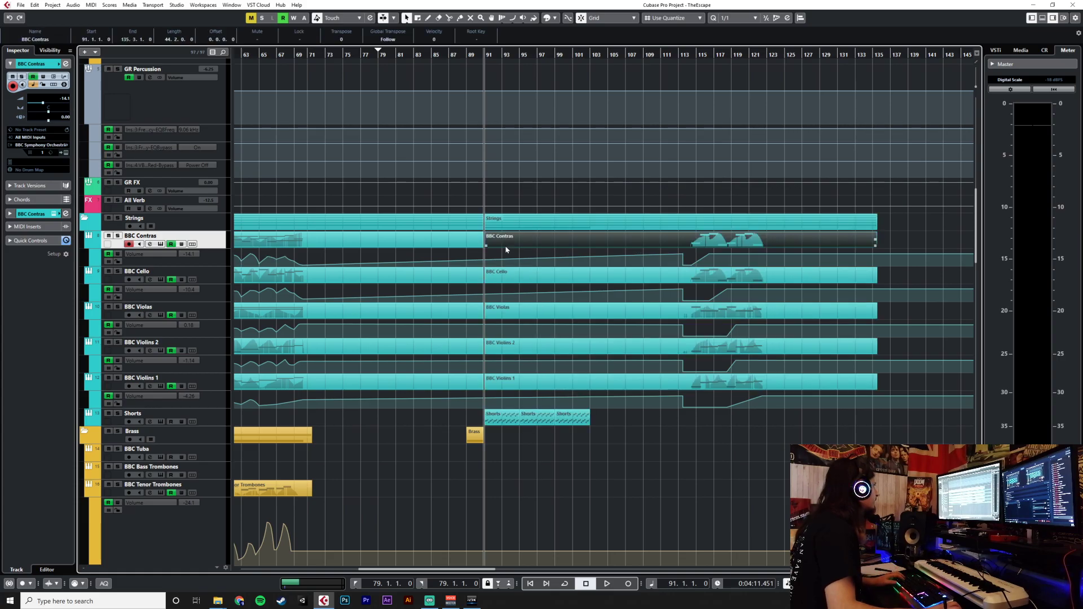
left_click(521, 281, "shift")
left_click(515, 315, "shift")
left_click(516, 347, "shift")
left_click(514, 388, "shift")
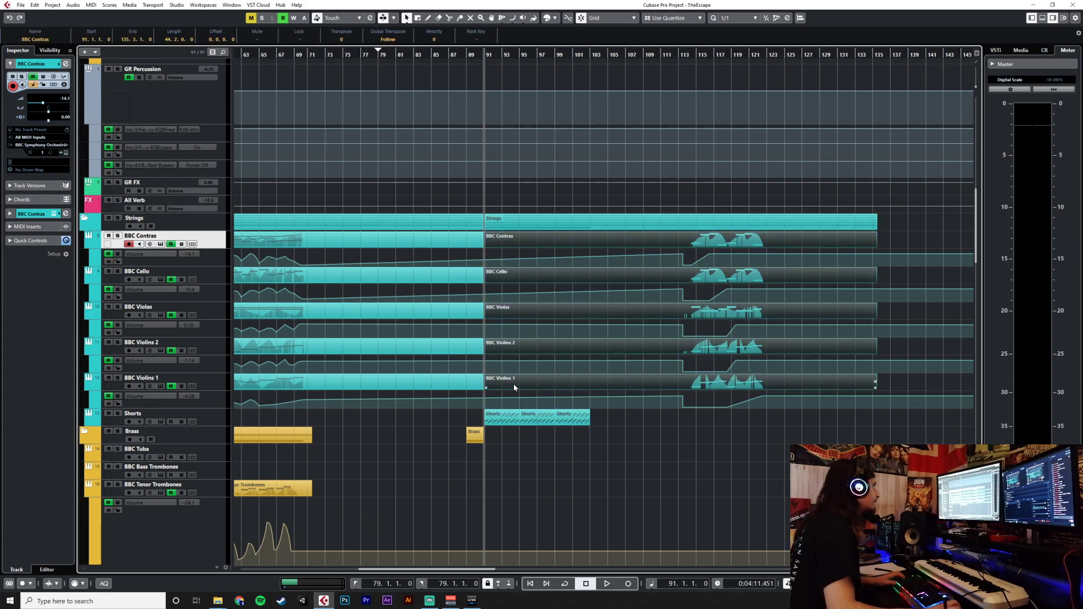
key("Delete")
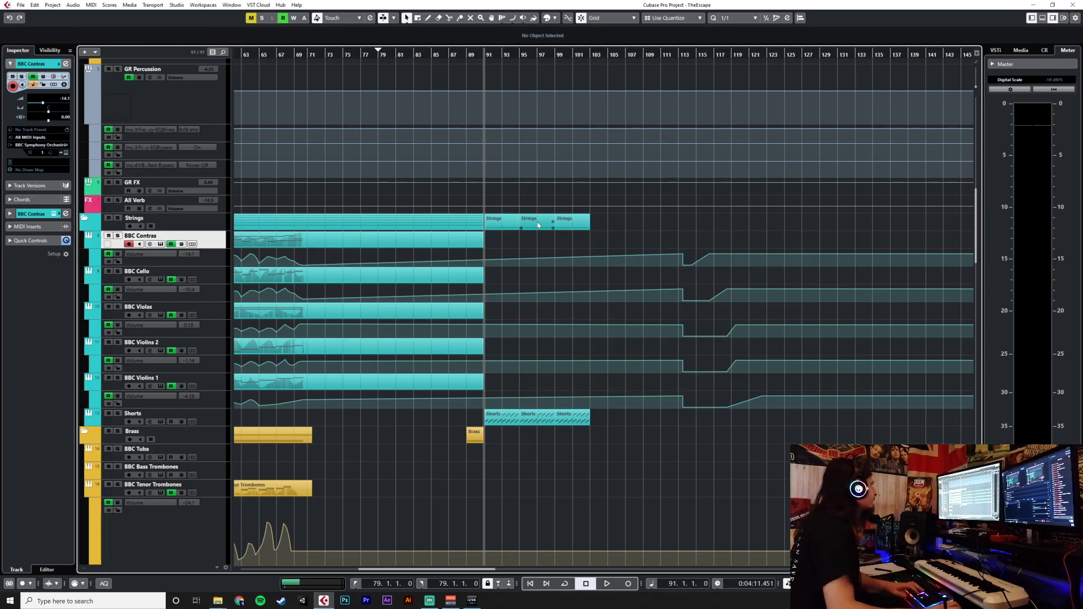
left_click_drag(651, 244, 806, 423)
key("Delete")
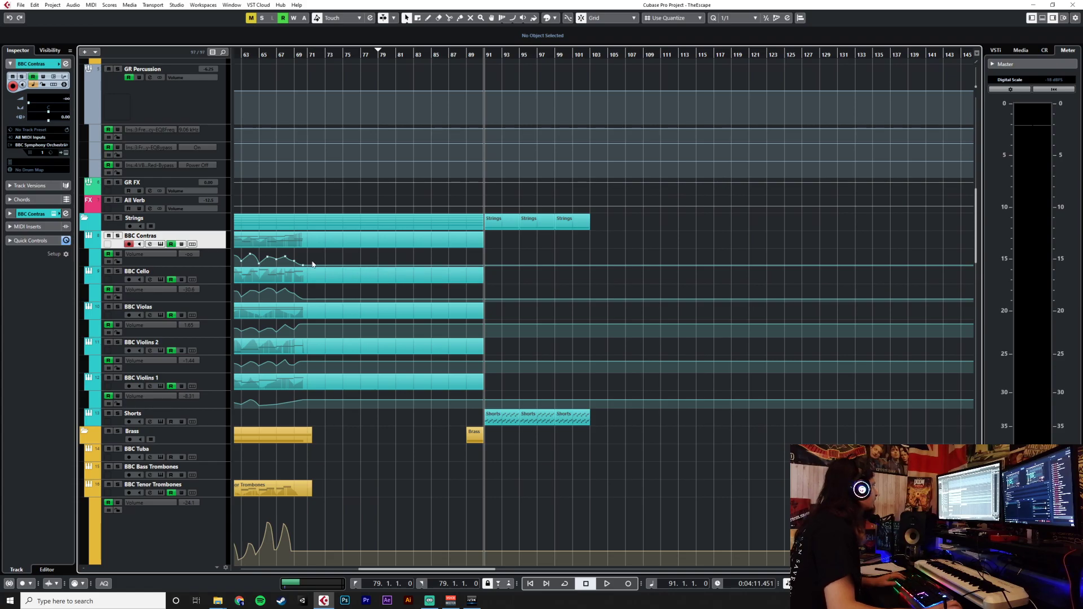
Add volume automation points on BBC Contras and BBC Cello so both levels jump up at bar 89.
scroll(314, 263, "up", 4)
scroll(313, 262, "down", 1)
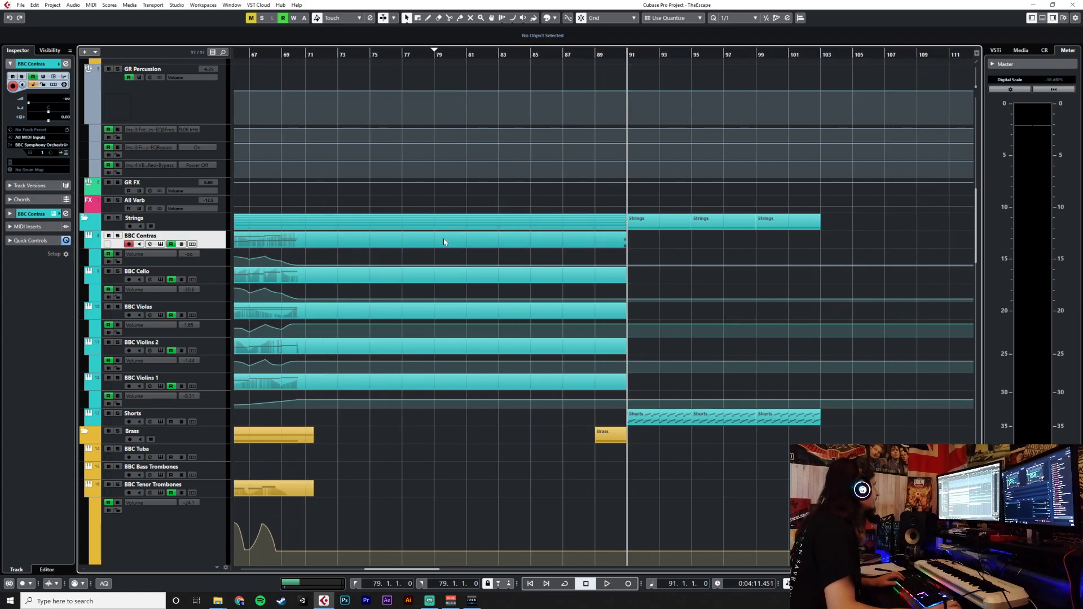
left_click_drag(318, 263, 603, 252)
left_click_drag(602, 296, 598, 341)
key("ctrl+z")
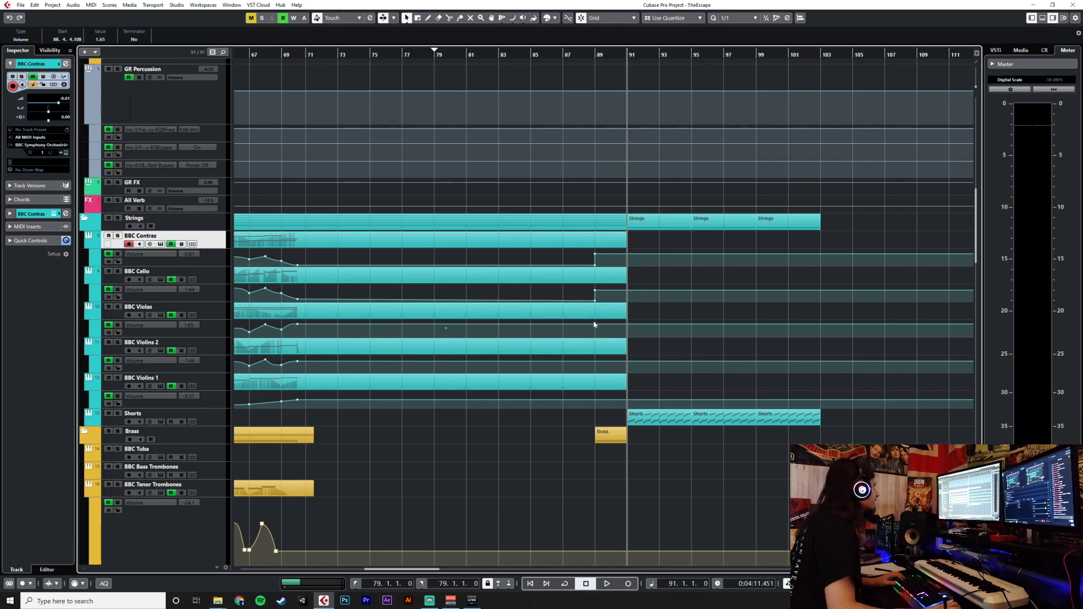
Ramp the BBC Violas volume up from bar 87 to -1.44 at bar 89, and add a BBC Violins 2 volume point at bar 87.
left_click(565, 324)
mouse_move(586, 326)
left_mouse_down()
mouse_move(543, 347)
mouse_move(595, 327)
left_mouse_up()
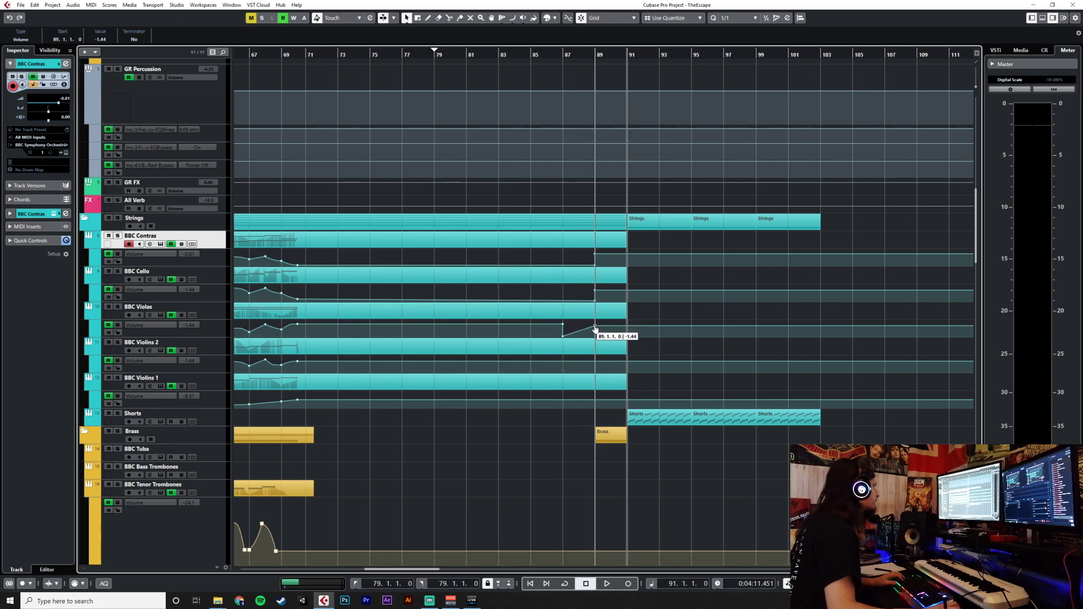
left_click(573, 361)
left_click_drag(580, 359, 569, 359)
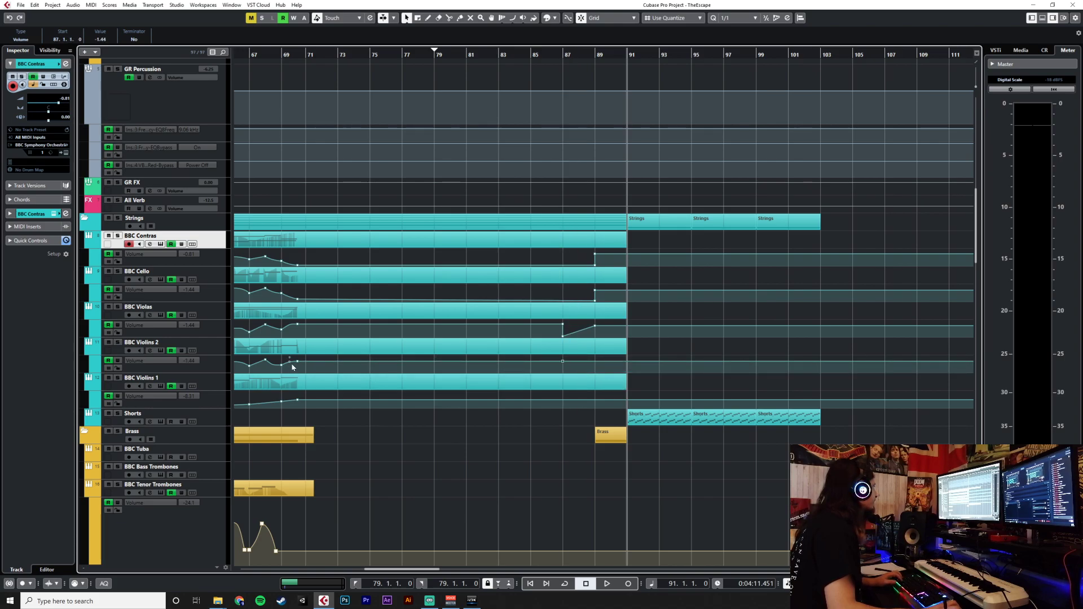
left_click(577, 361)
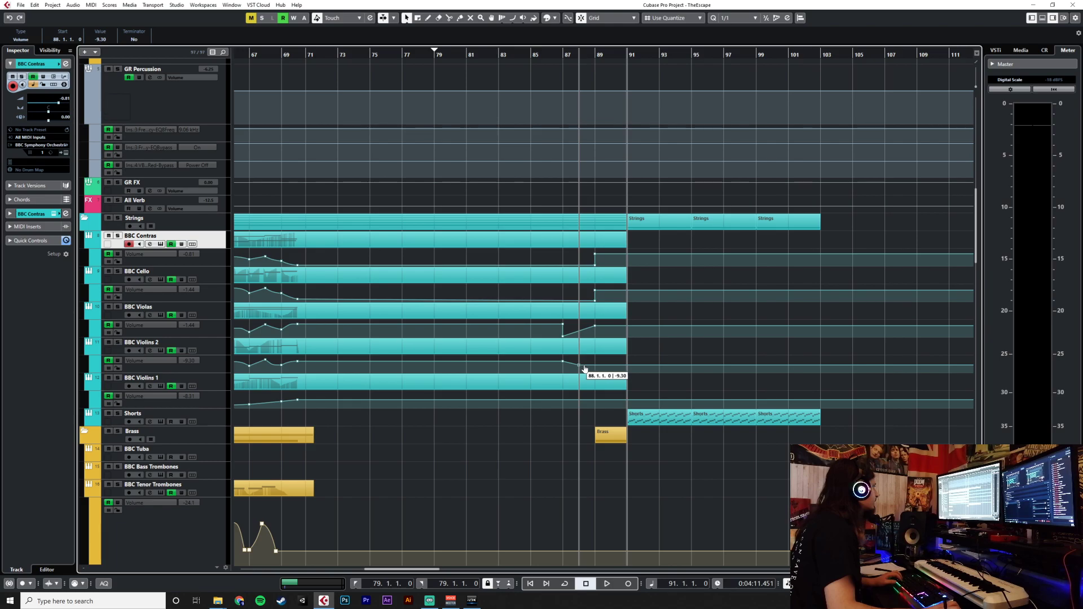
Drop the BBC Violins 1 volume to minimum at bar 70 and raise it to -0.23 at bar 87.
left_click_drag(566, 398, 298, 434)
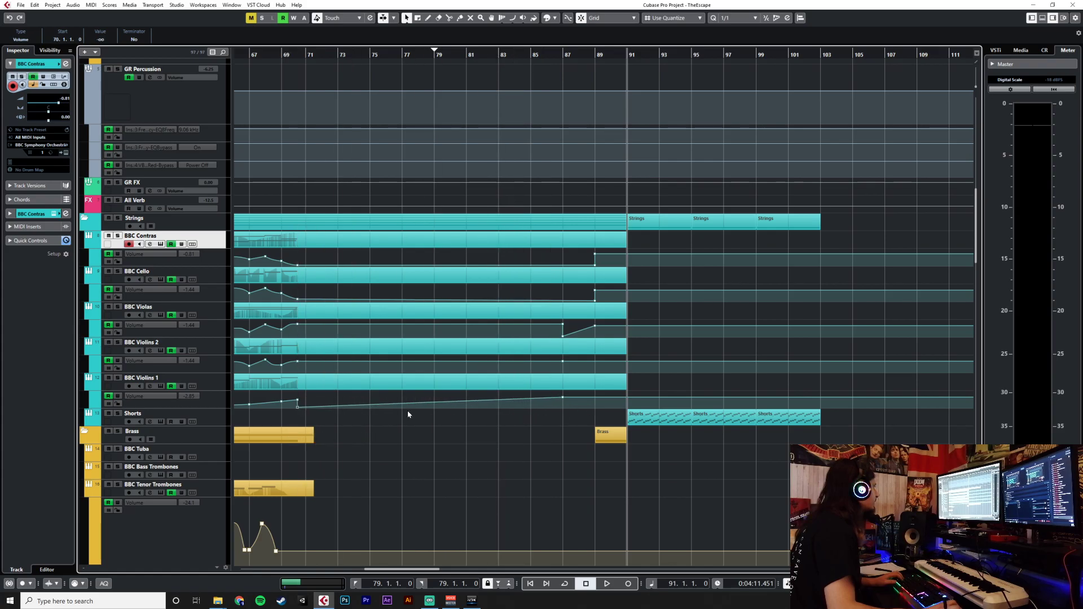
mouse_move(550, 402)
left_mouse_down()
mouse_move(570, 430)
mouse_move(562, 396)
left_mouse_up()
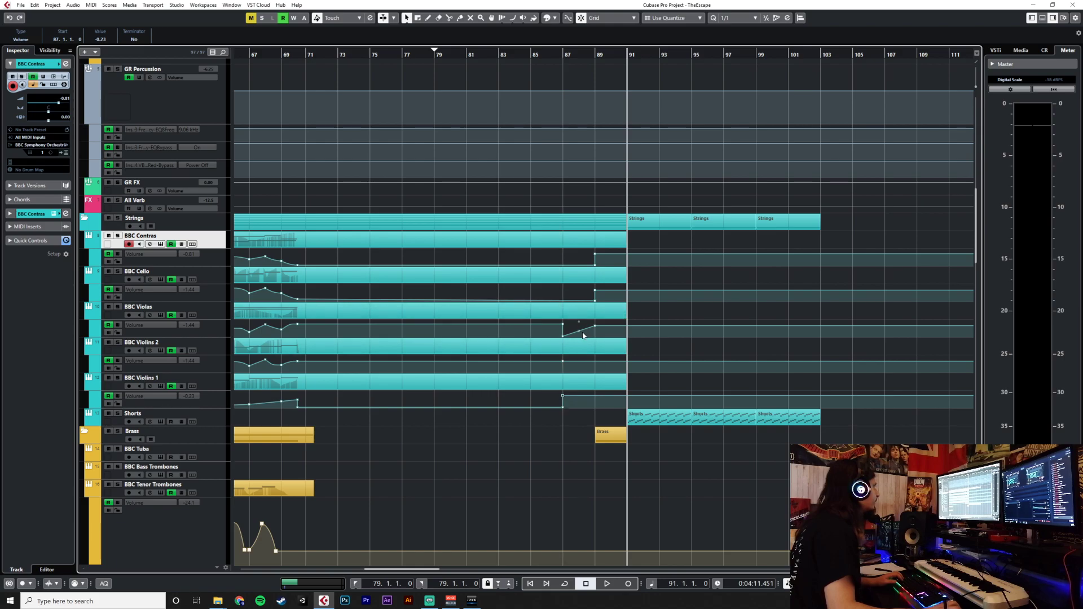
Pull the BBC Violas and BBC Violins 2 volume down to minimum from bar 71, holding until bar 89 and bar 87 respectively.
left_click_drag(587, 329, 306, 365)
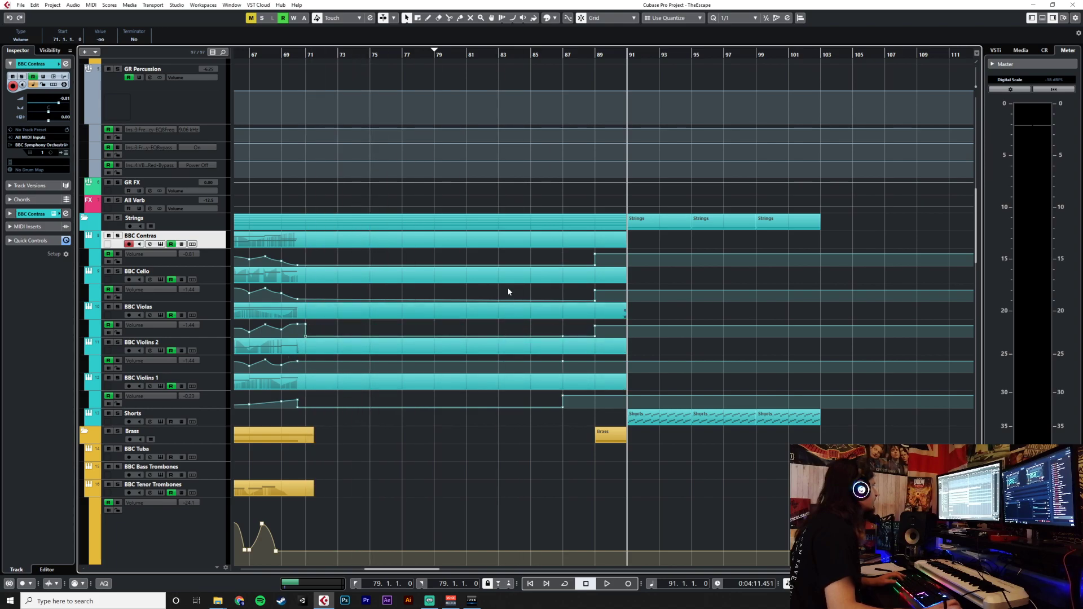
left_click(305, 362)
left_click_drag(306, 363, 305, 379)
left_click_drag(506, 360, 563, 373)
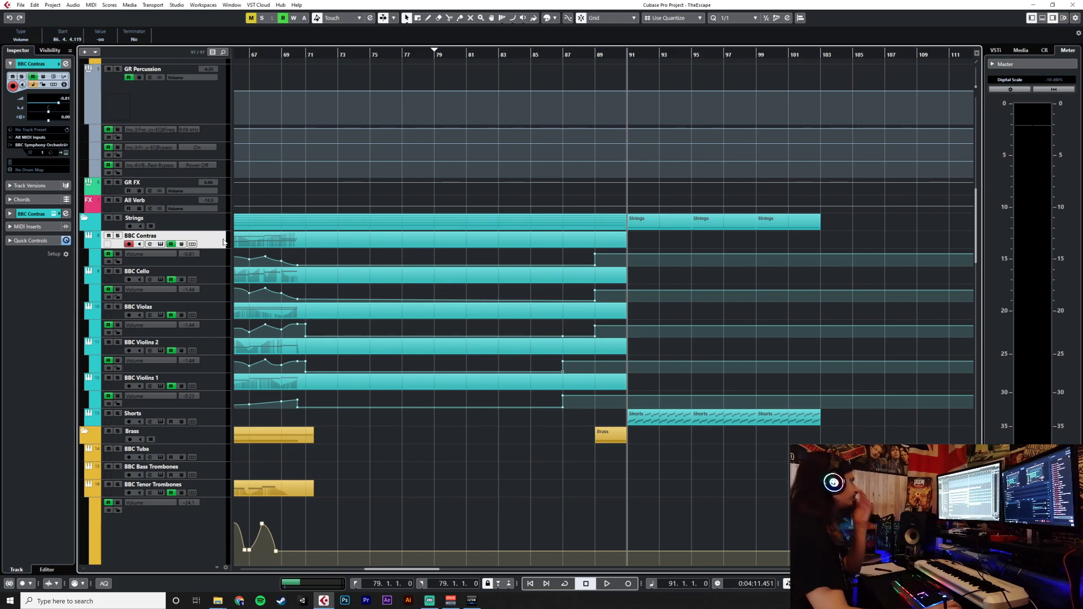
Move the cursor to bar 87 and split the five BBC string events at bar 71.
left_click(574, 56)
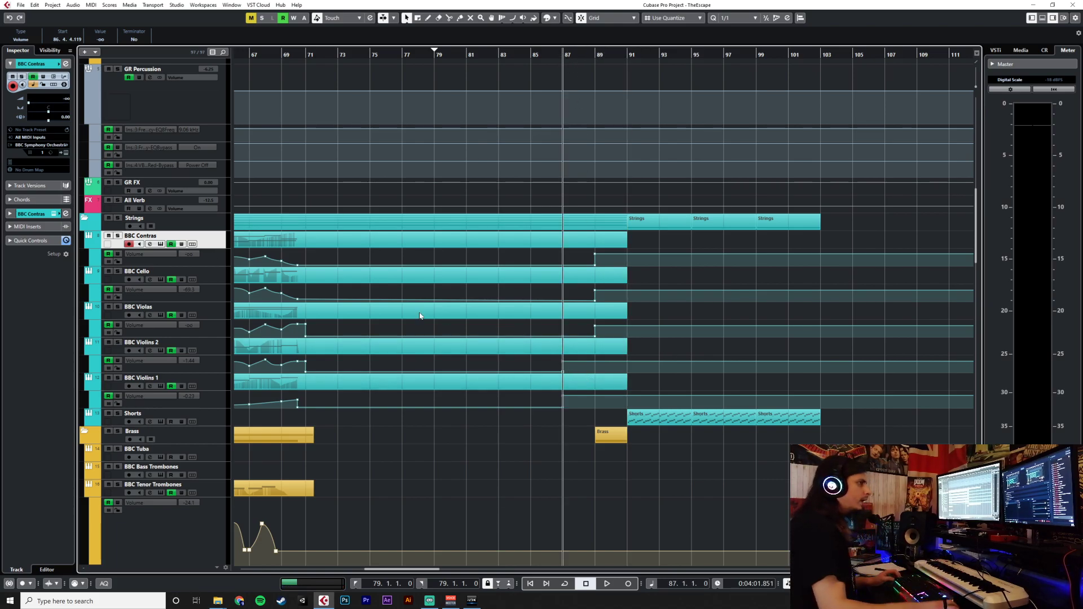
right_click(327, 262)
left_click(351, 266)
right_click(351, 262)
left_click(398, 266)
left_click(305, 244)
left_click(309, 312)
left_click(308, 346)
left_click(310, 382)
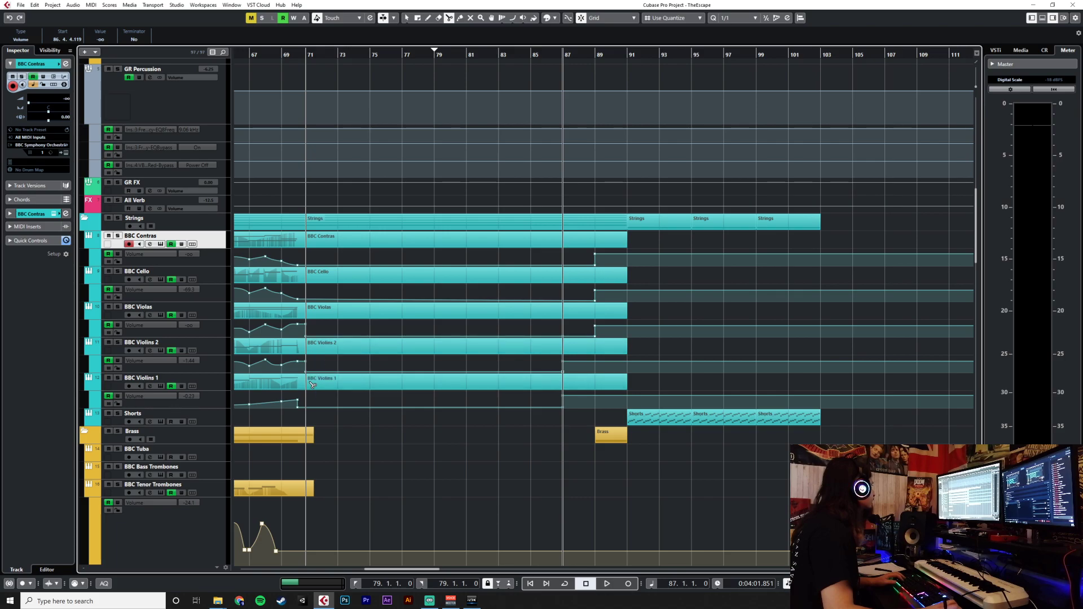
Delete the BBC Contras, Cello, Violas, Violins 2 and Violins 1 events between bars 71 and 91.
key("1")
left_click(331, 385)
left_click(361, 347, "shift")
left_click(357, 311, "shift")
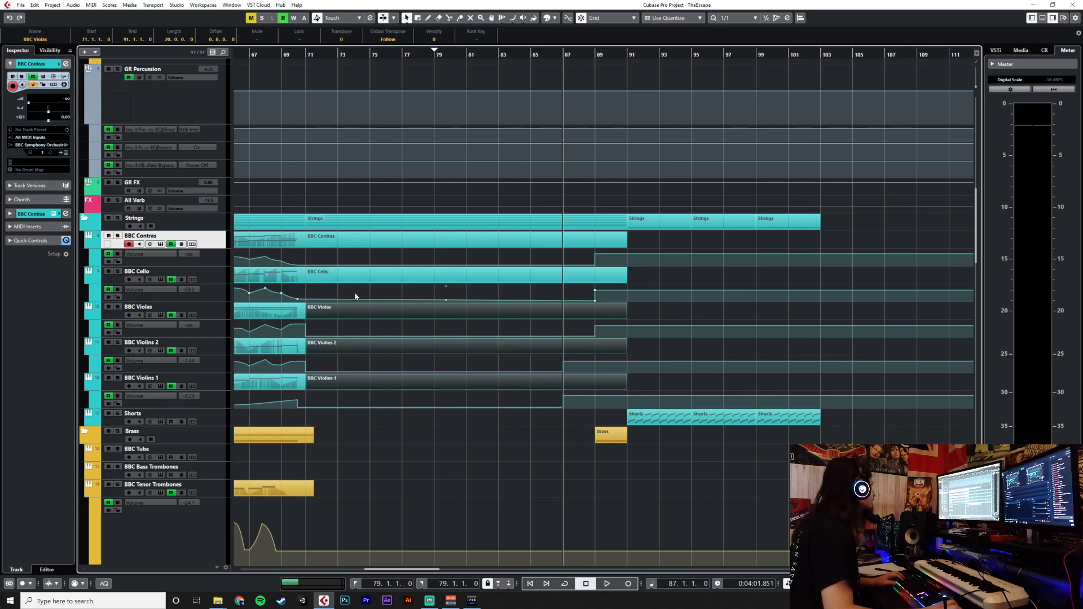
left_click(348, 275, "shift")
left_click(343, 239, "shift")
key("Delete")
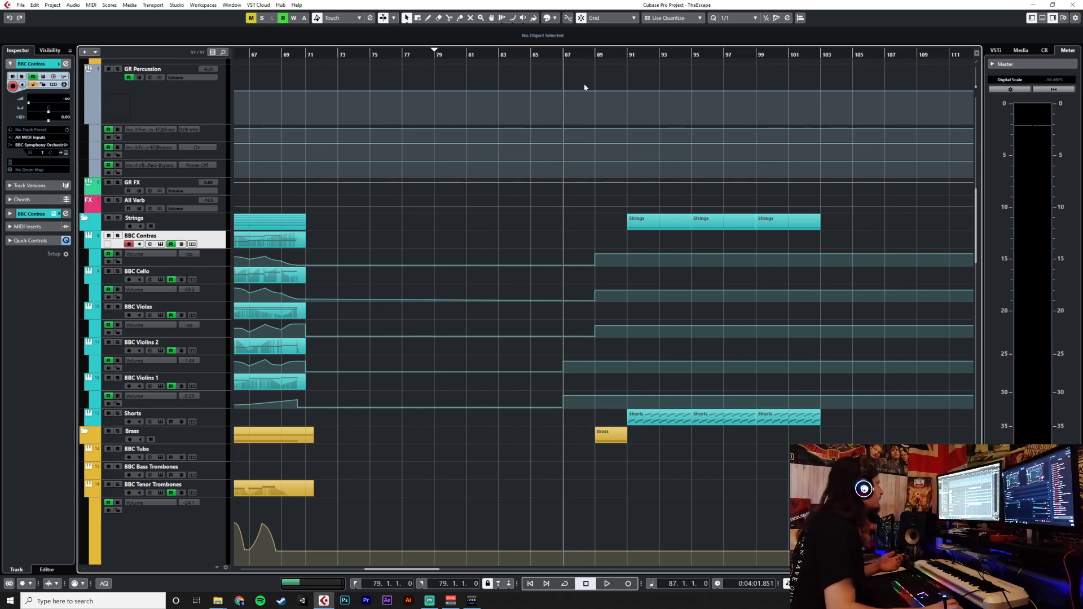
Play the earlier section from bar 25 and examine the BBC Trumpets notes around bars 27 to 31.
left_click(622, 55)
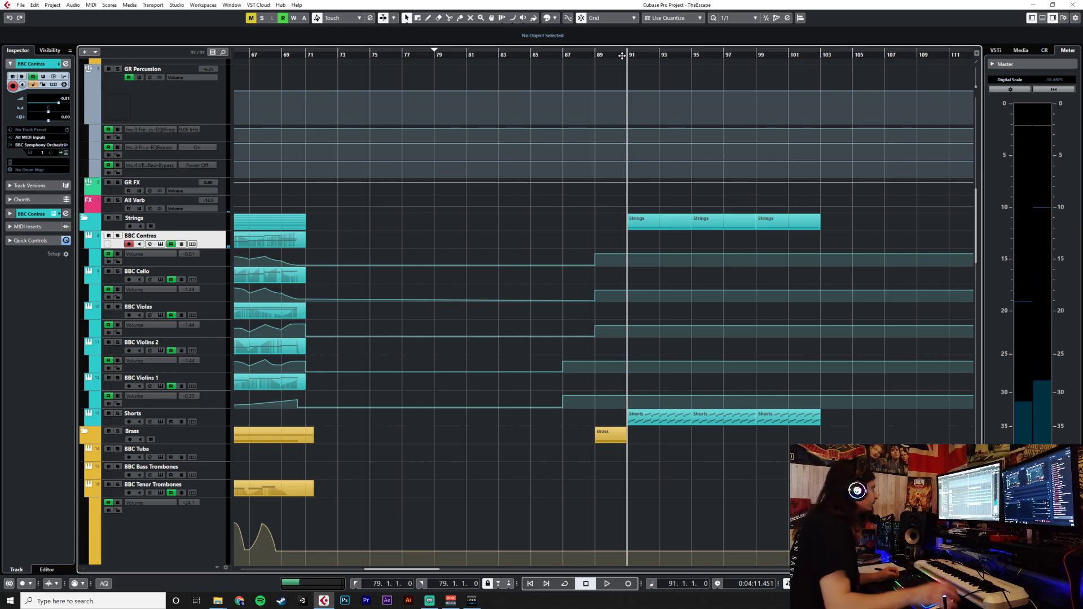
scroll(665, 187, "left", 15)
scroll(573, 366, "right", 3)
left_click(564, 56)
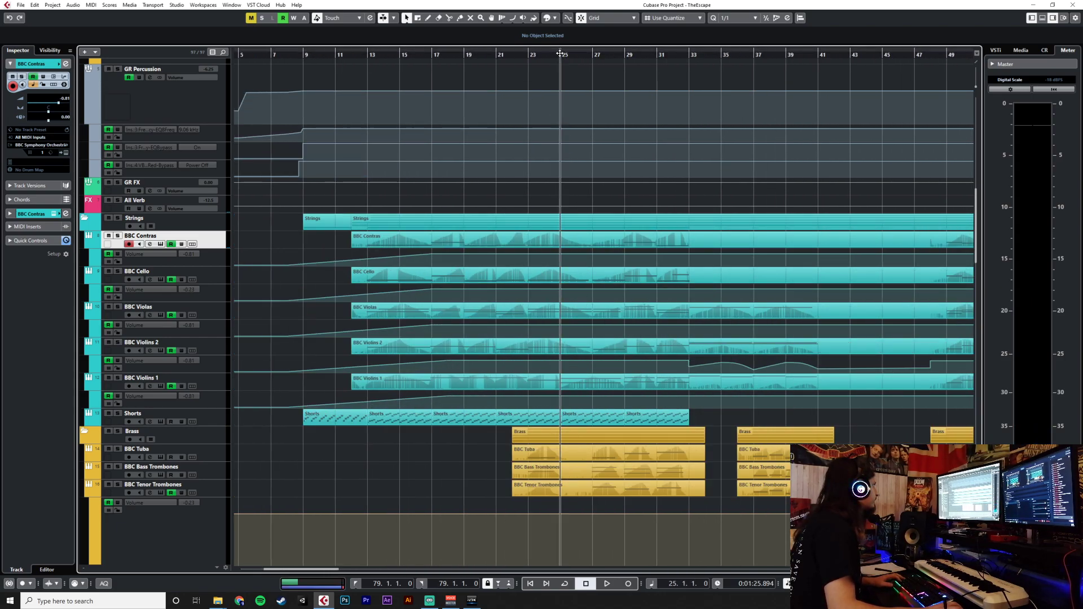
key("space")
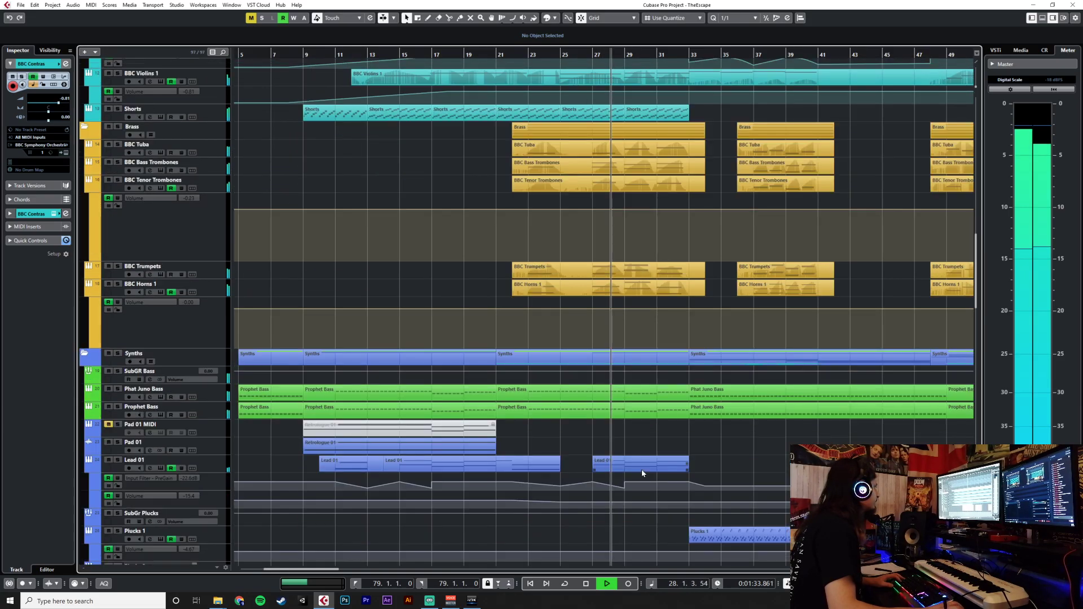
scroll(642, 449, "down", 5)
double_click(641, 277)
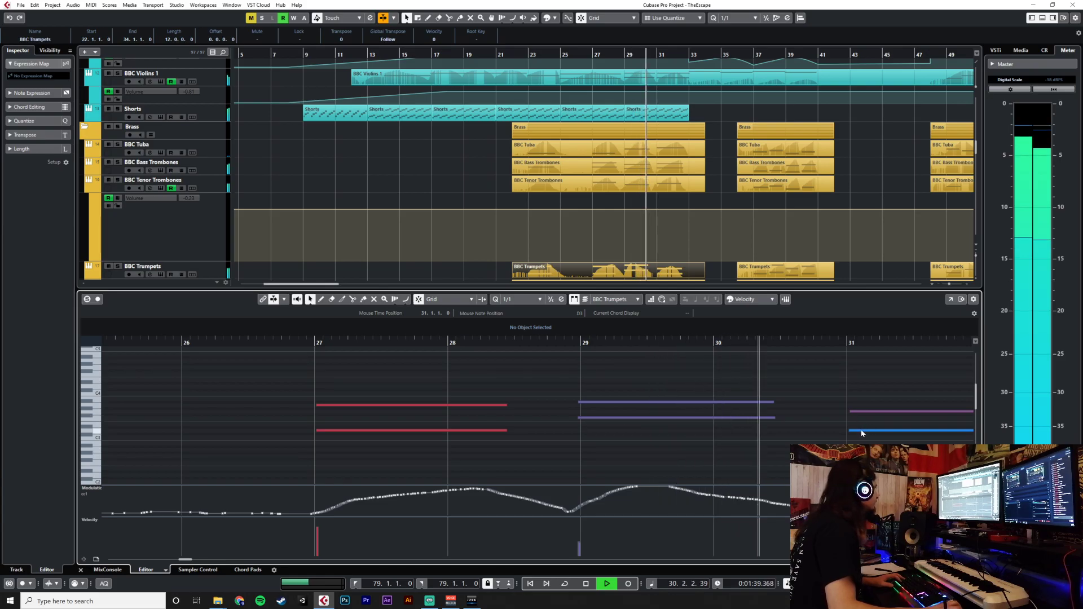
key("space")
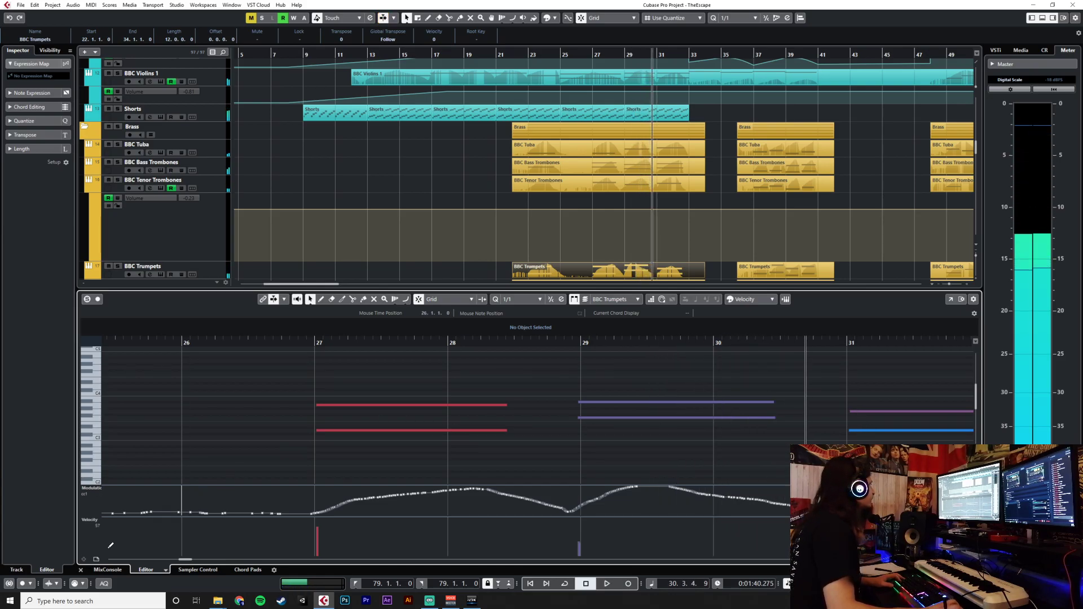
left_click(81, 570)
Place the cursor at bar 89 and examine the string, brass and synth parts between bars 71 and 103.
scroll(880, 378, "right", 15)
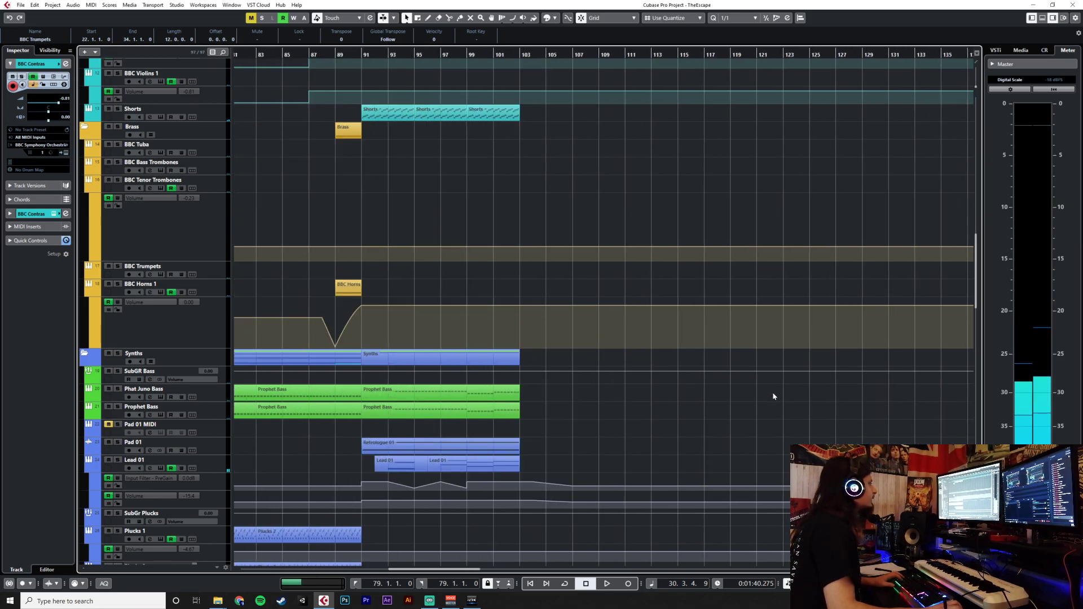
scroll(773, 391, "left", 4)
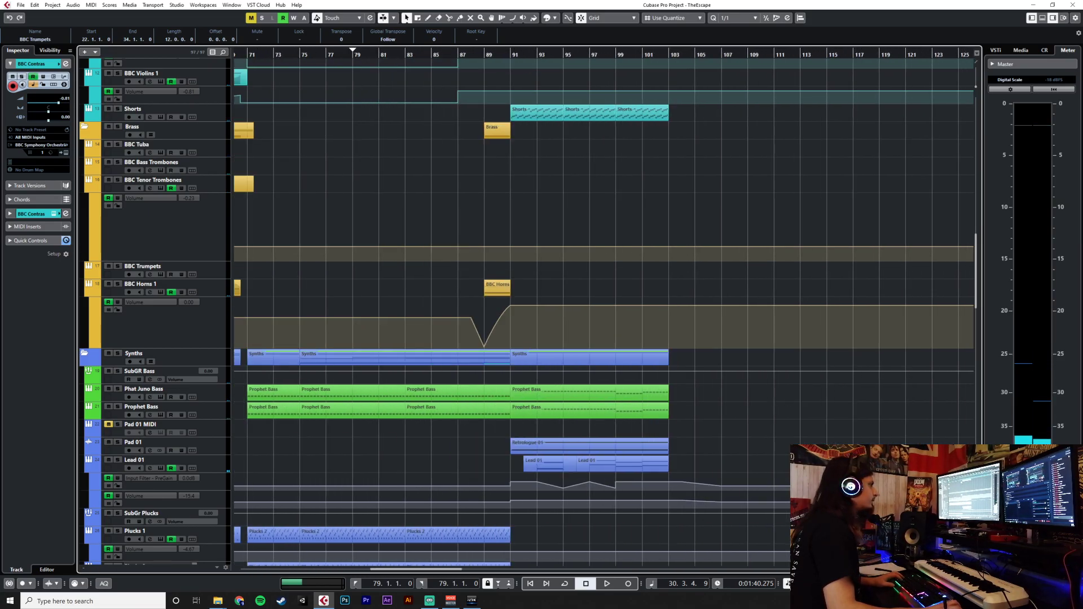
left_click(473, 600)
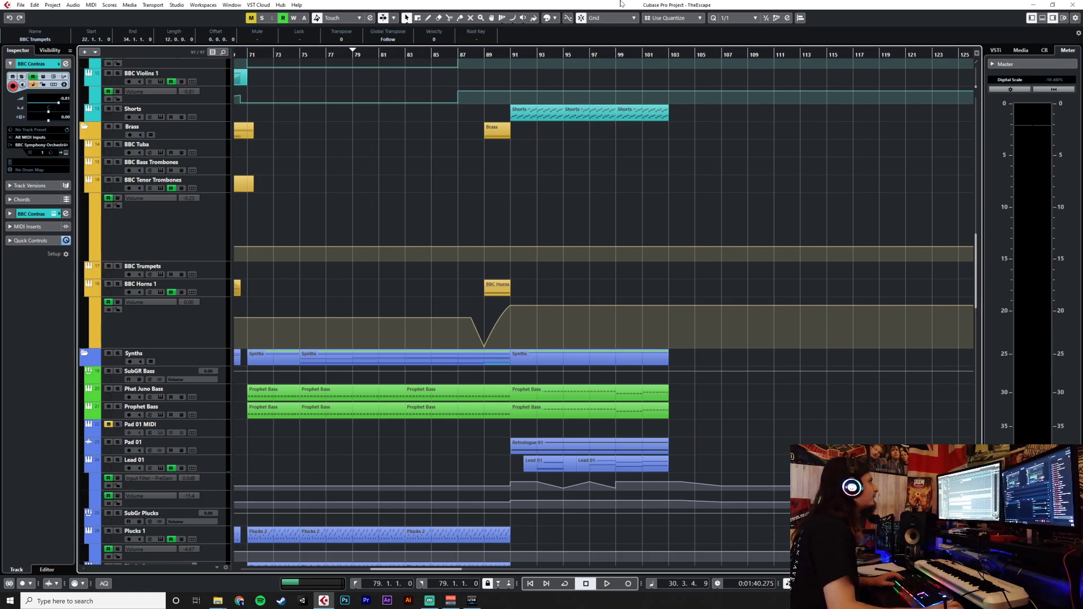
scroll(446, 293, "up", 6)
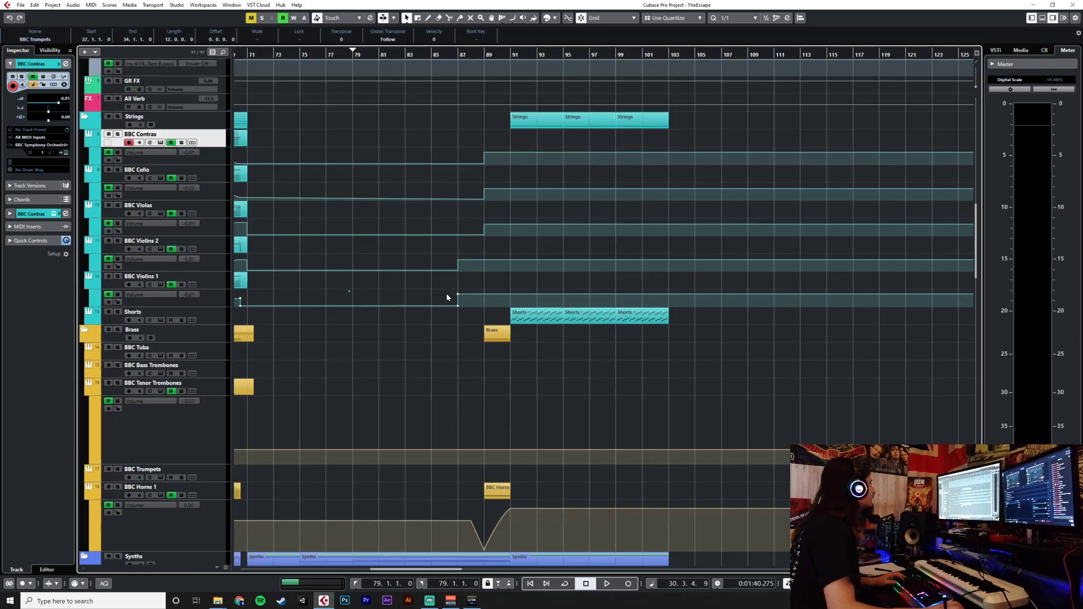
scroll(447, 298, "up", 3)
left_click(502, 60)
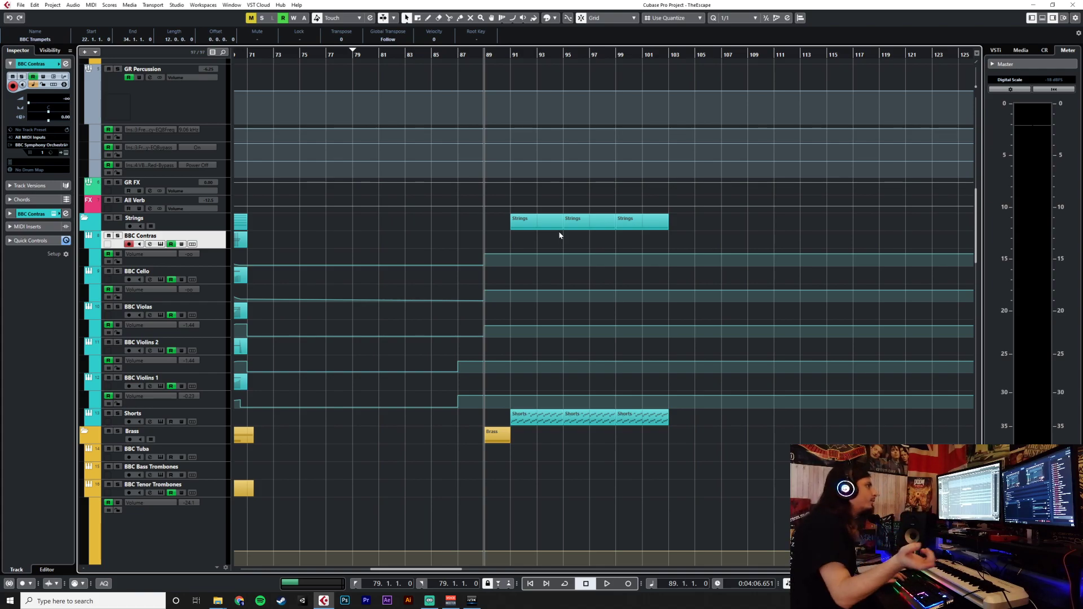
scroll(560, 235, "down", 20)
scroll(637, 407, "up", 9)
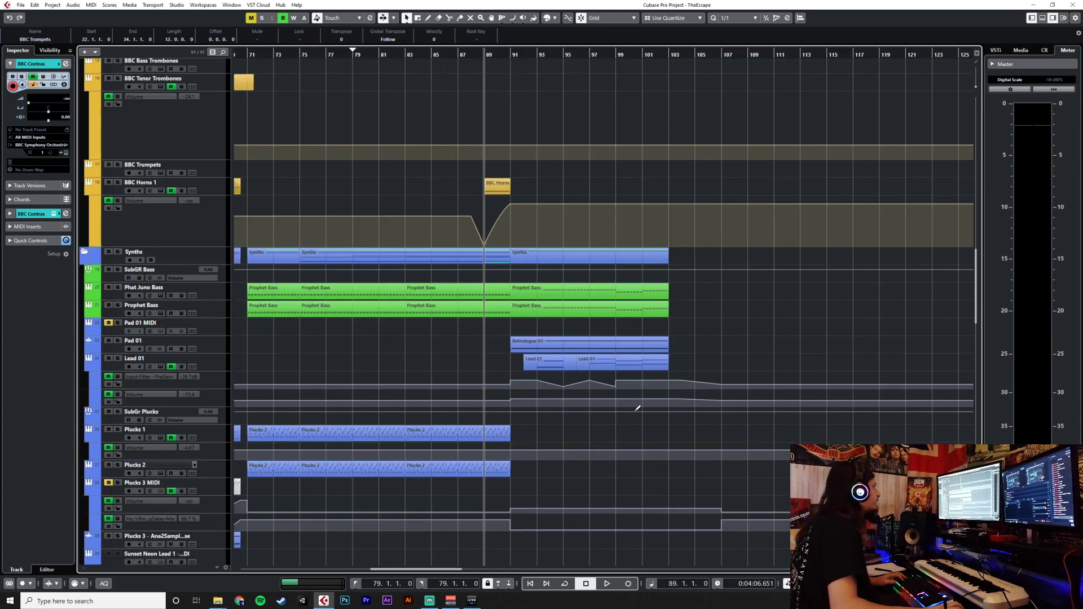
scroll(638, 407, "up", 3)
scroll(635, 411, "up", 8)
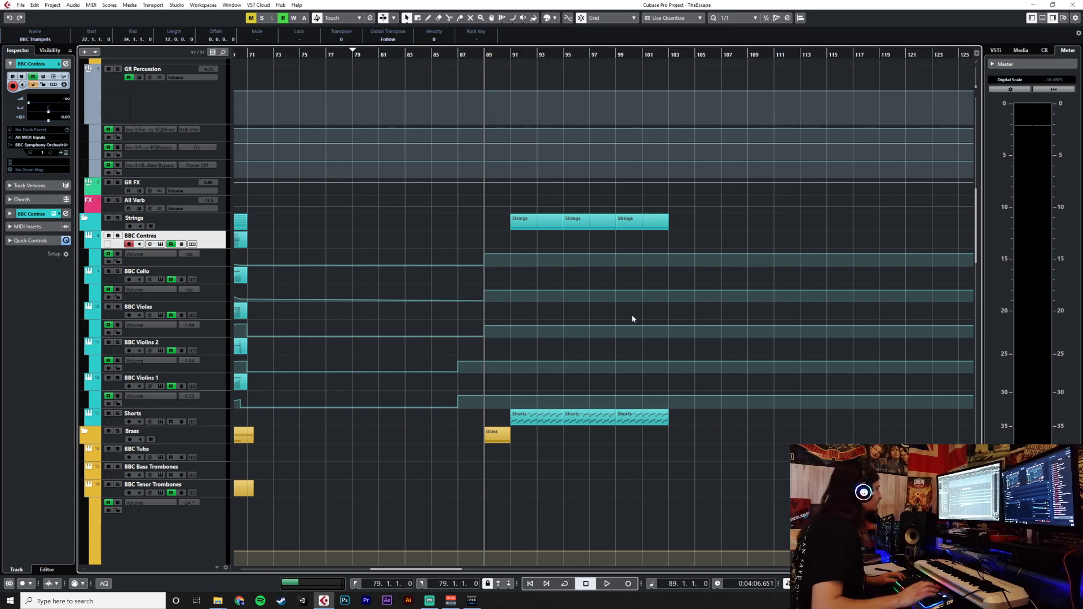
scroll(631, 314, "down", 5)
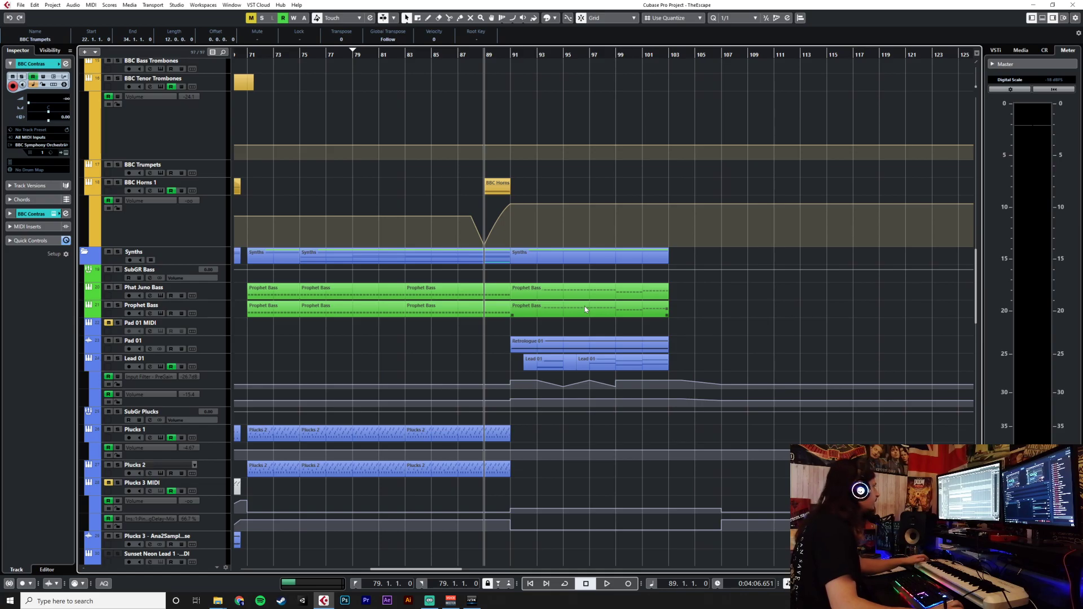
scroll(587, 310, "up", 8)
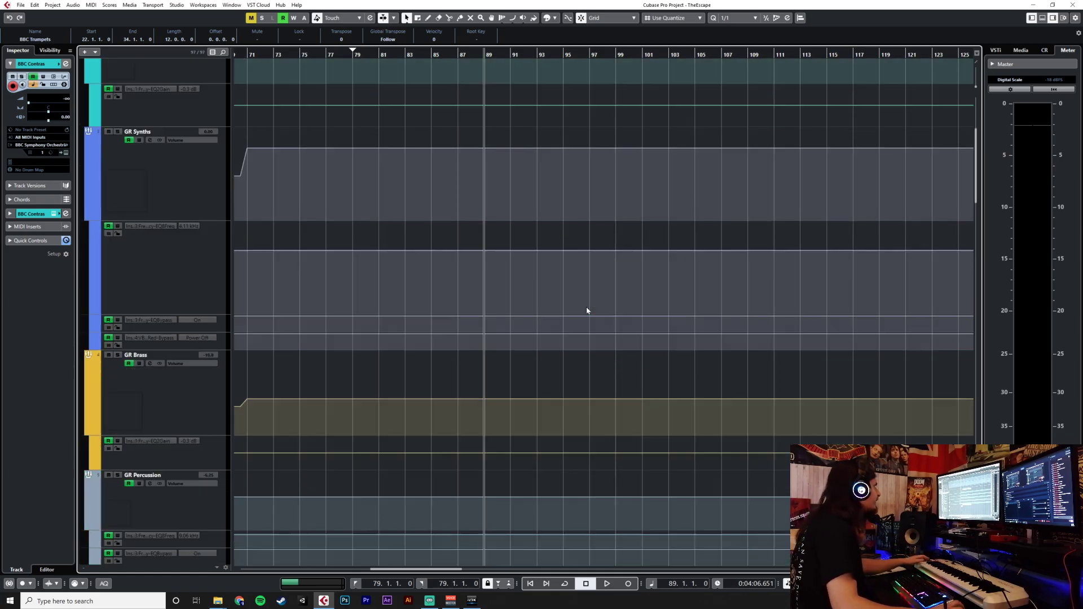
key("KP_Multiply")
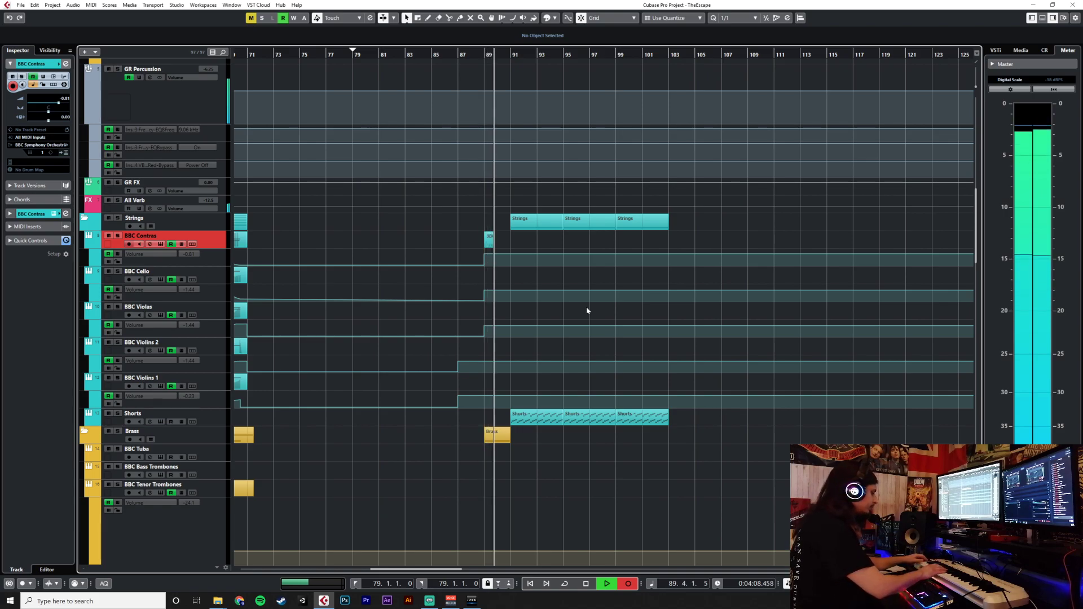
key("space")
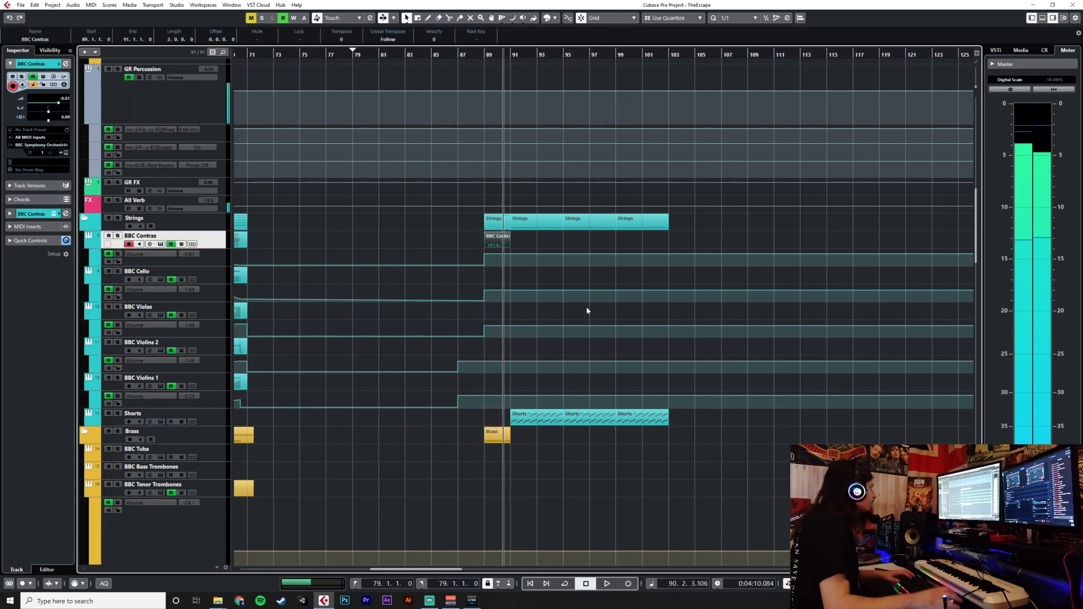
key("ctrl+z")
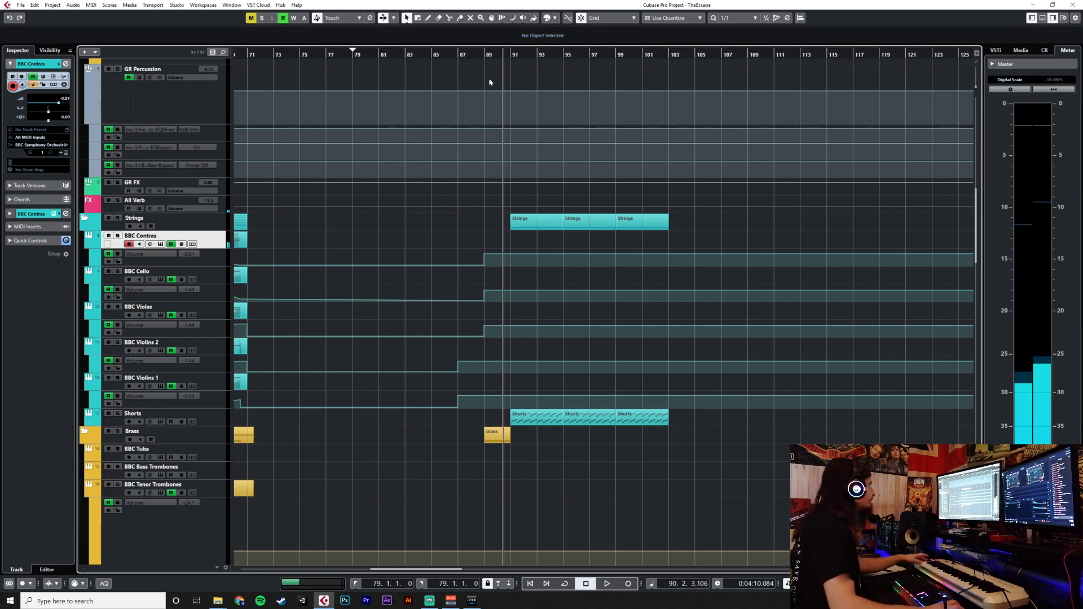
Record a new BBC Contras part with modulation from bar 89 until just past bar 103.
left_click(486, 55)
key("KP_Multiply")
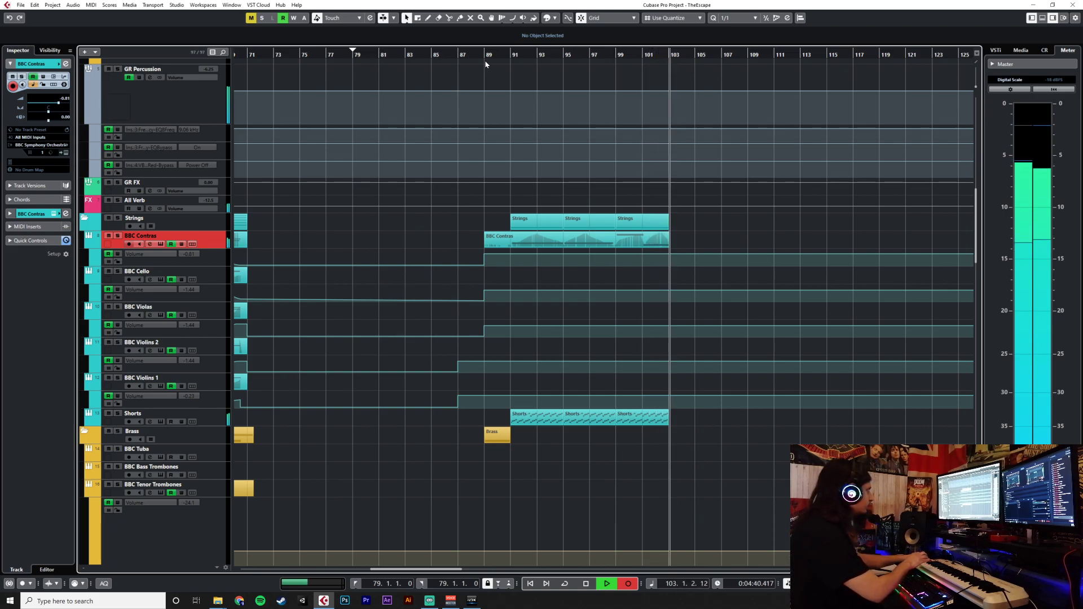
key("space")
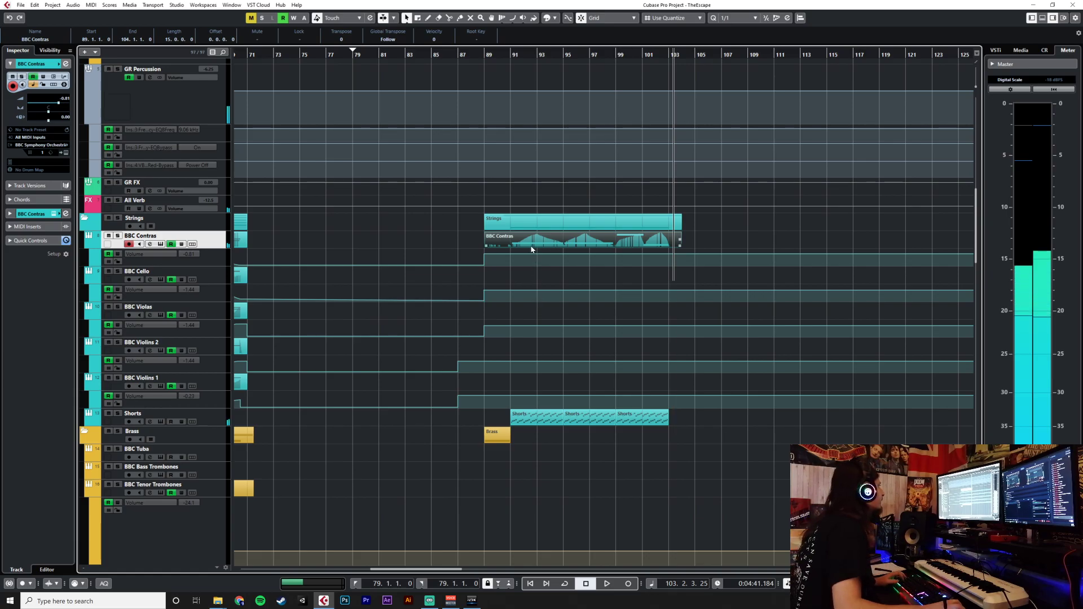
Shift all the recorded BBC Contras notes slightly earlier so that the first one starts at bar 91.
key("Return")
scroll(628, 381, "down", 3)
left_click_drag(580, 381, 720, 498)
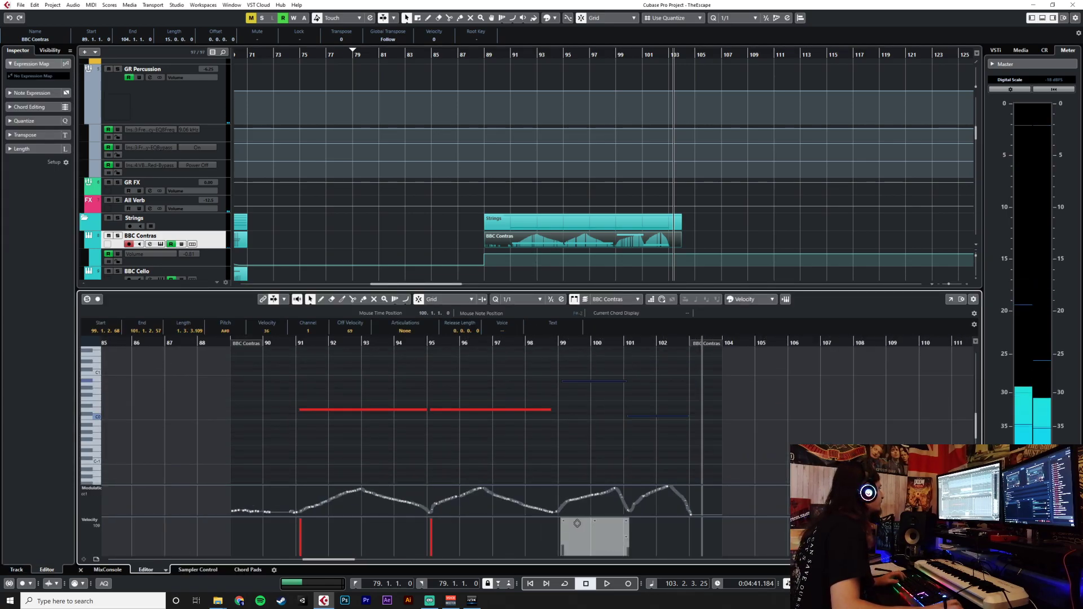
left_click_drag(684, 348, 308, 459)
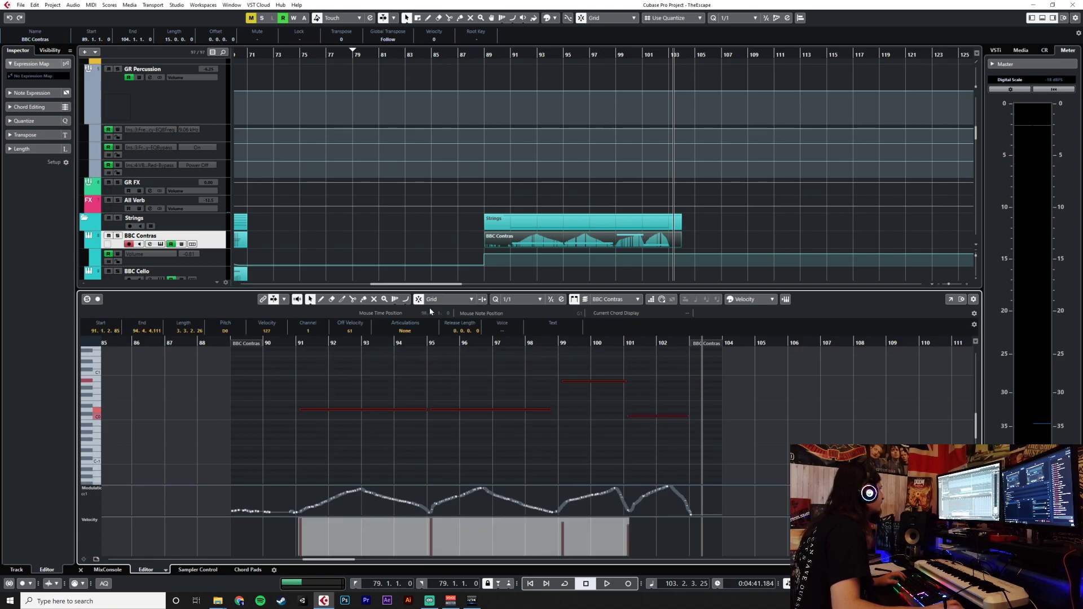
left_click_drag(381, 411, 379, 411)
left_click(443, 453)
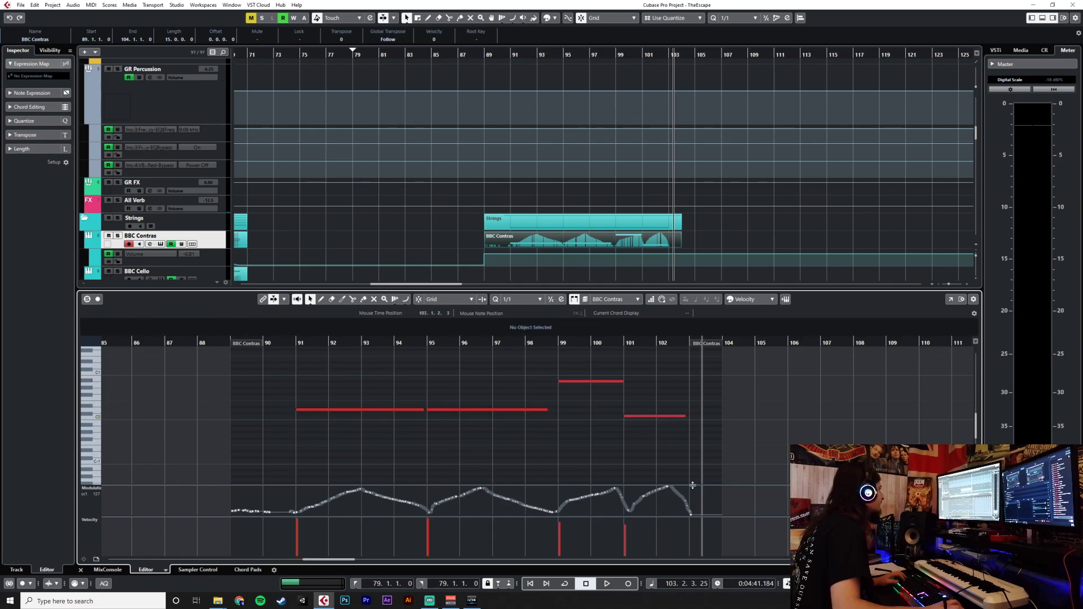
Shift the BBC Contras modulation curve between bars 91 and 103 slightly earlier to line up with the notes.
left_click_drag(694, 487, 288, 602)
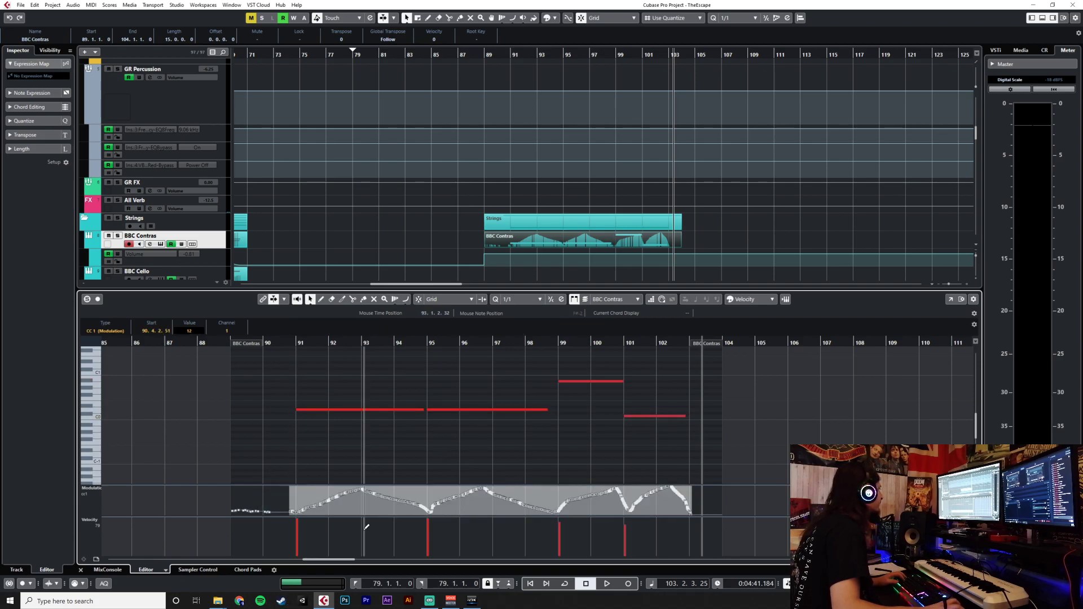
left_click_drag(361, 513, 356, 515)
left_click(529, 460)
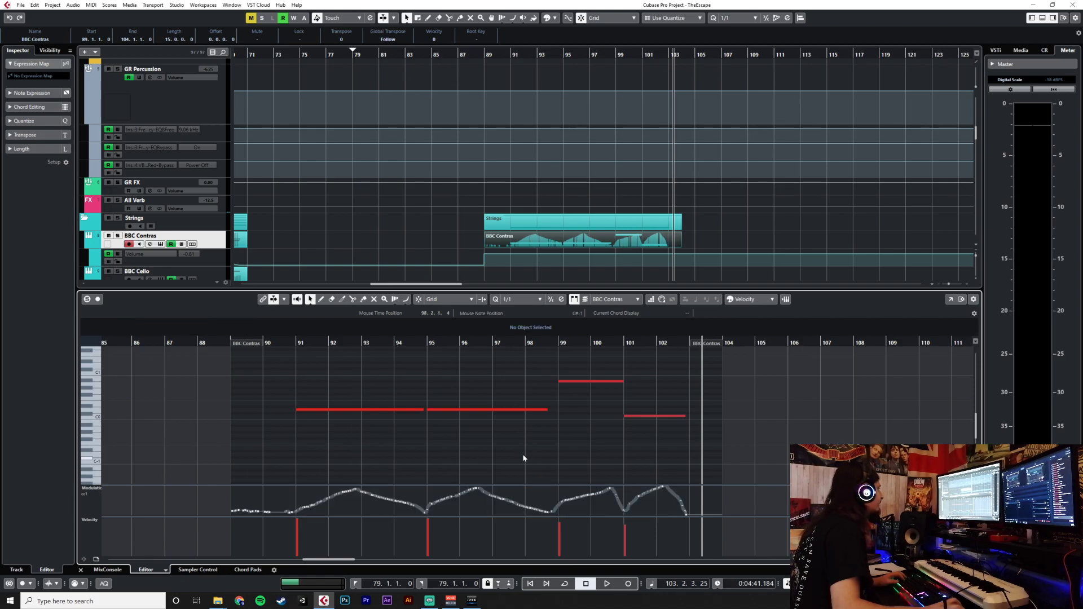
Play back the BBC Contras part from just before bar 91 and examine the Prophet Bass notes in bars 91 to 103.
left_click(288, 342)
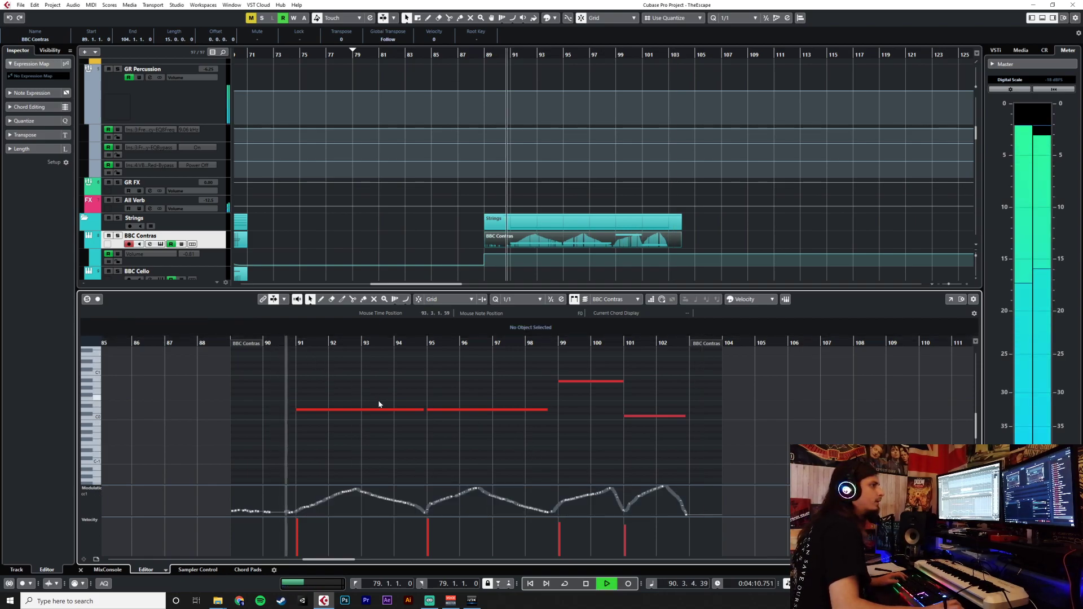
left_click(81, 570)
key("space")
scroll(705, 306, "down", 5)
double_click(625, 291)
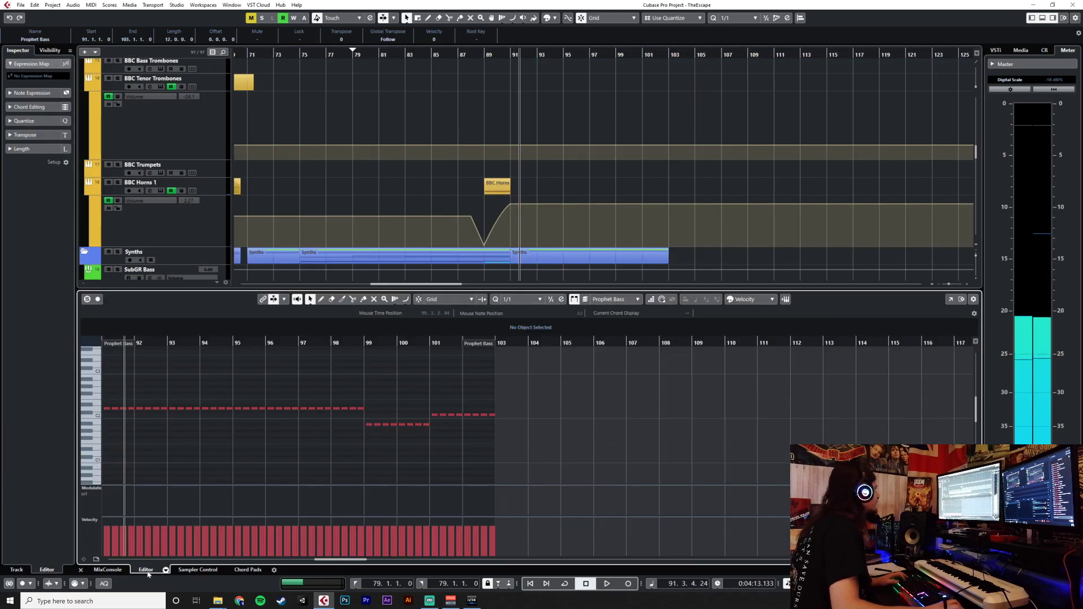
left_click(81, 571)
Select the BBC Cello track for recording and place the cursor at bar 89.
scroll(631, 365, "up", 6)
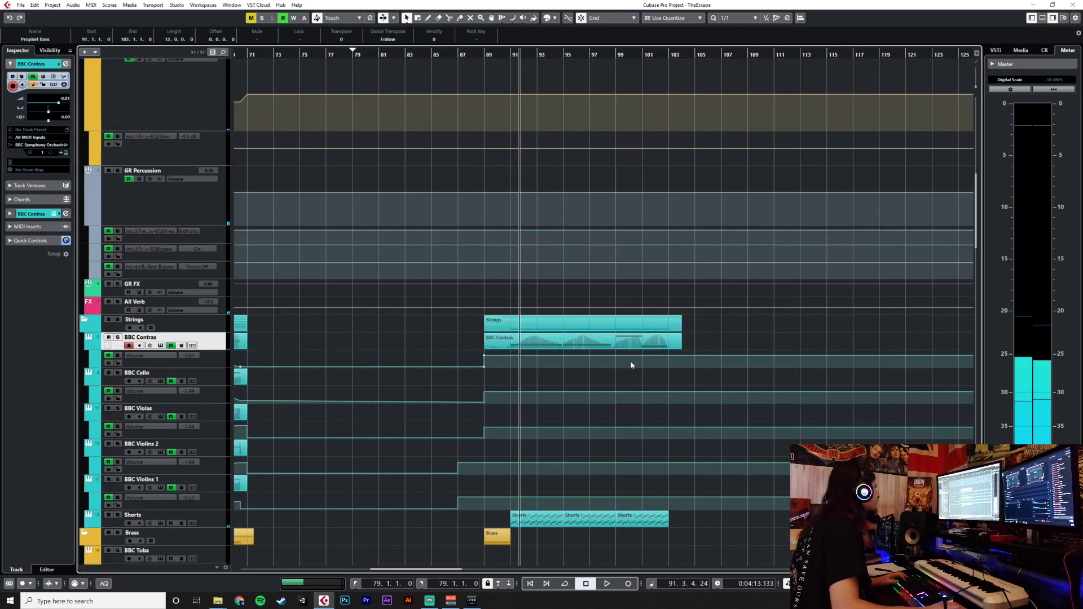
left_click(224, 385)
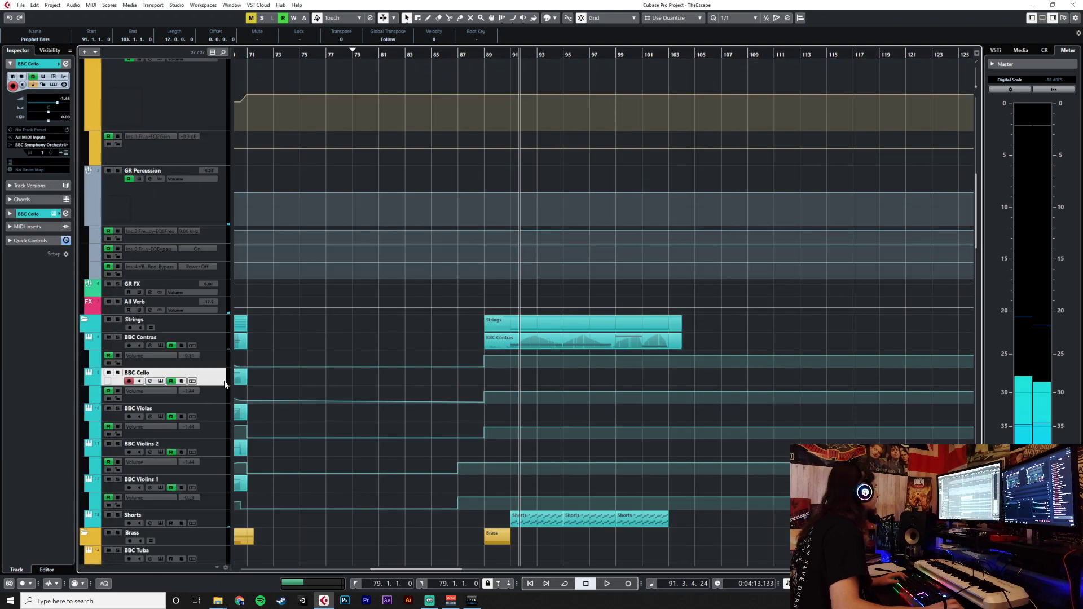
left_click(487, 55)
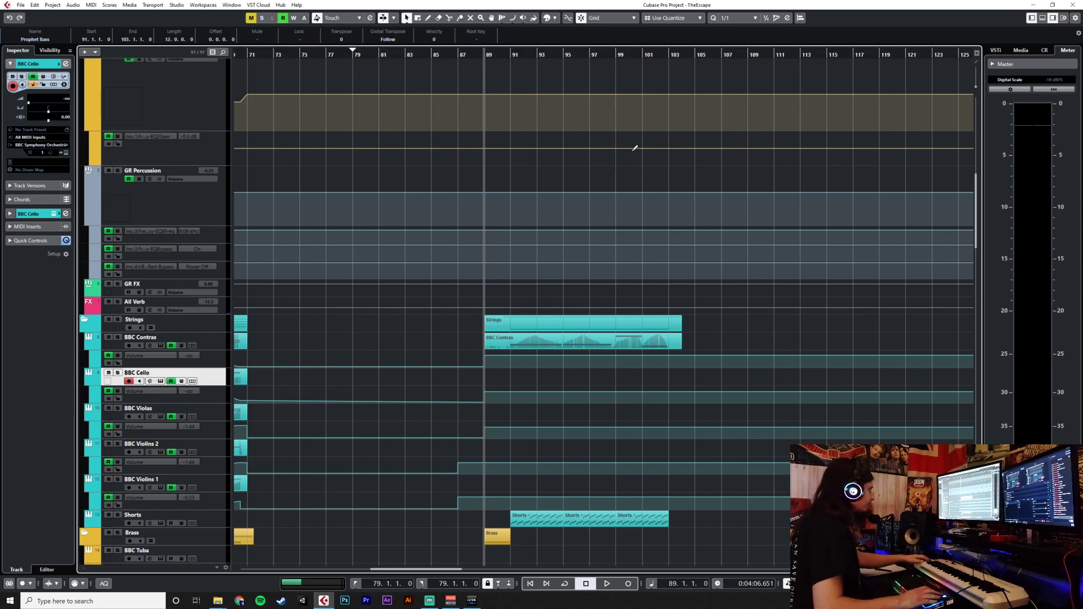
key("KP_Multiply")
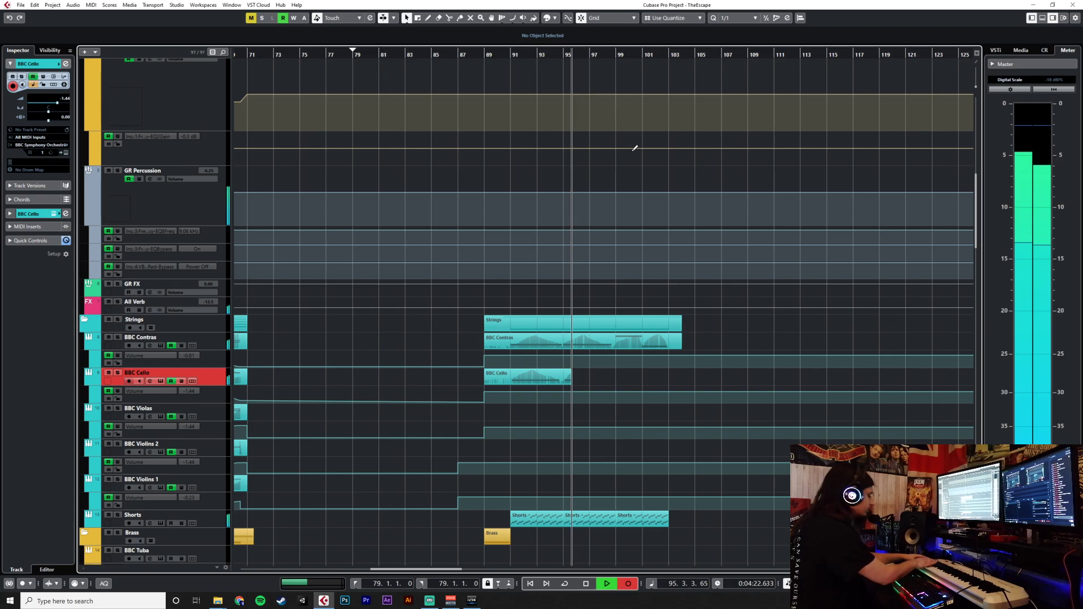
key("space")
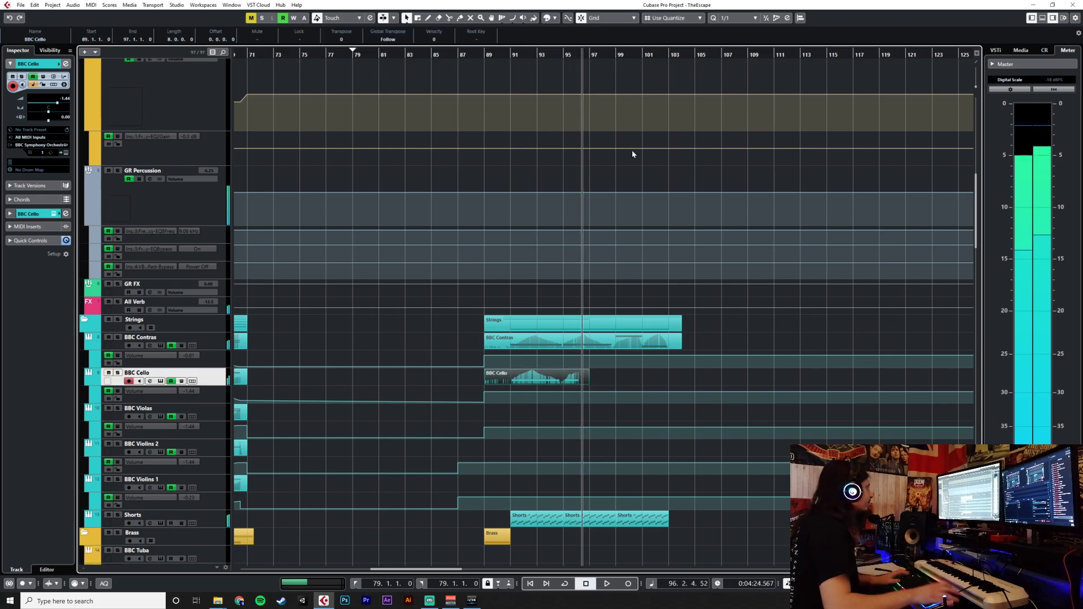
key("Delete")
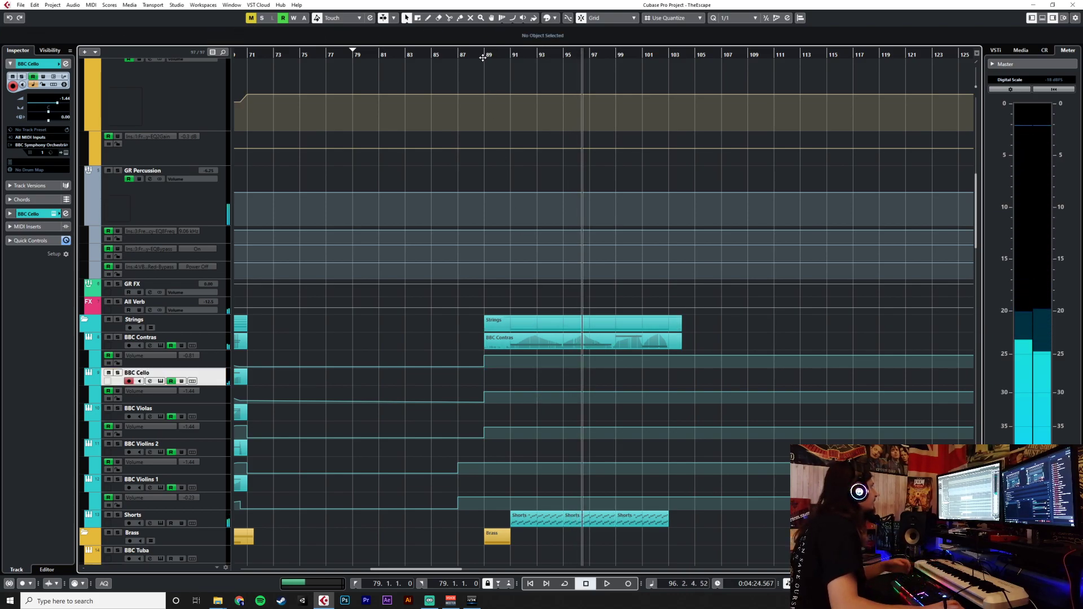
Record a BBC Cello part with modulation from bar 89 until just past bar 103.
left_click(483, 56)
key("KP_Multiply")
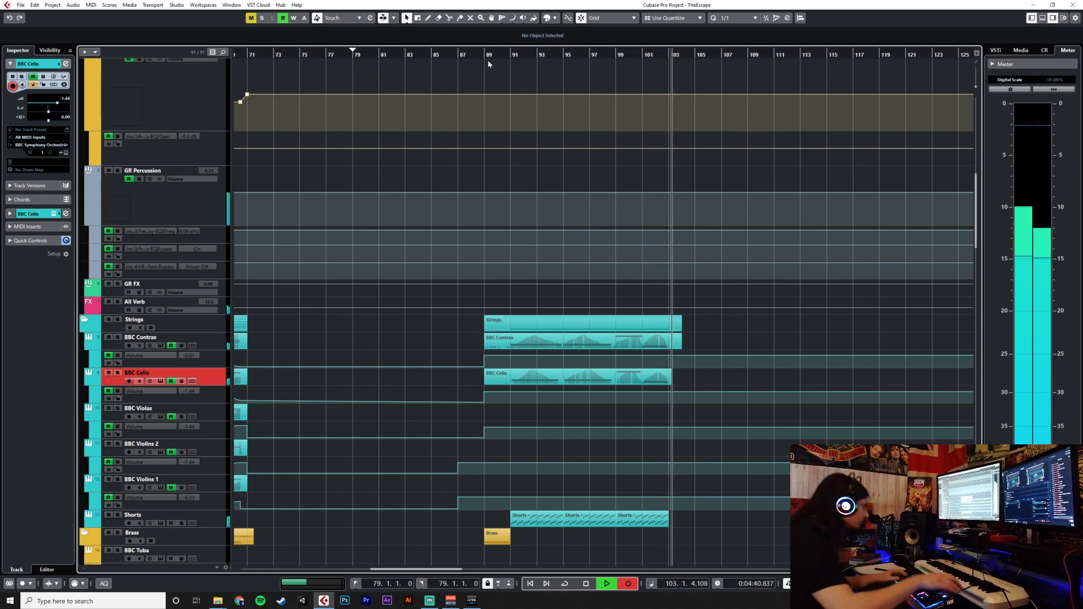
key("space")
Shift all the recorded BBC Cello notes slightly earlier so that the first one starts at about bar 91.
double_click(580, 378)
left_click_drag(600, 369, 166, 439)
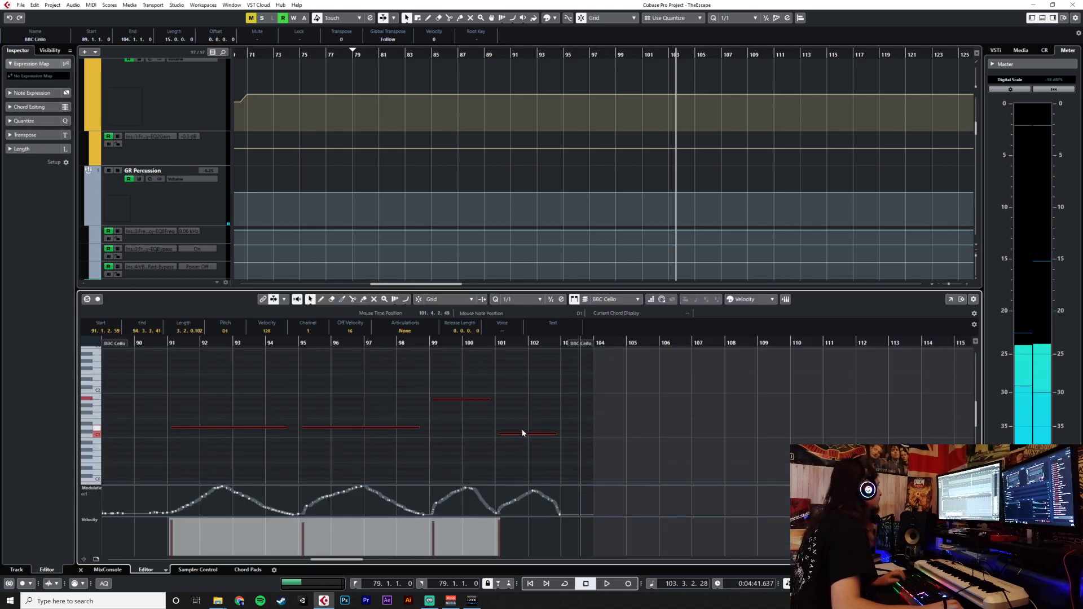
left_click_drag(519, 435, 516, 435)
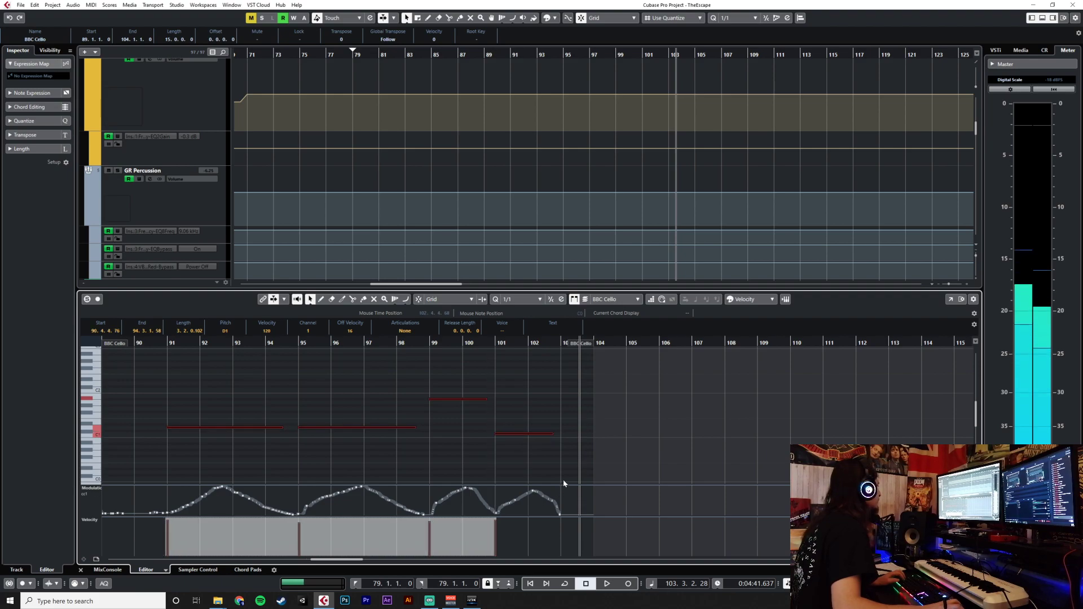
Shift the BBC Cello modulation curve from bar 91 to 103 slightly earlier and close the part.
left_click_drag(566, 489, 166, 557)
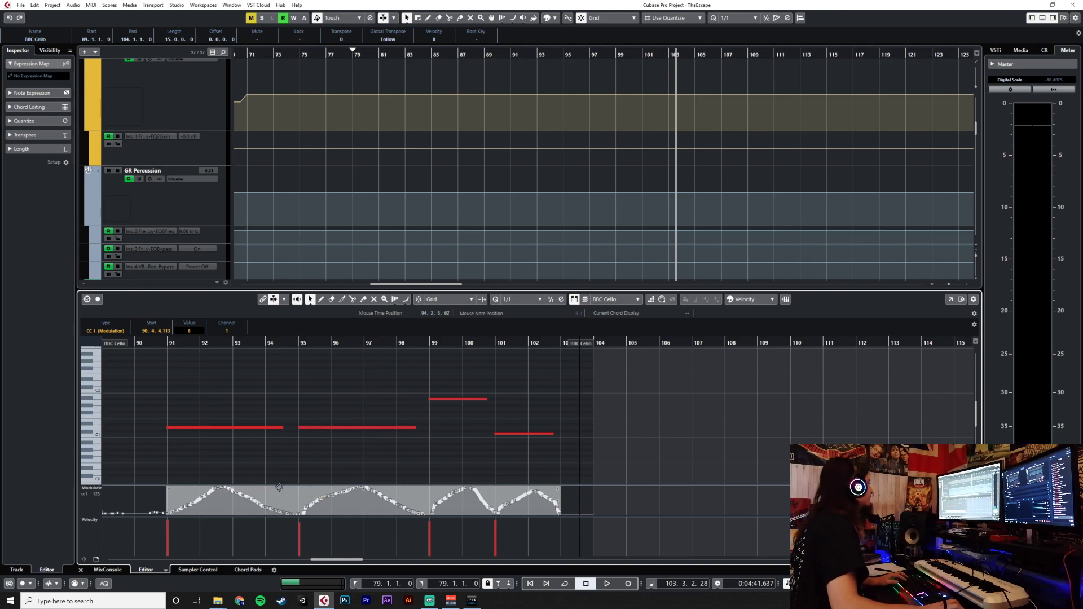
left_click_drag(292, 499, 287, 495)
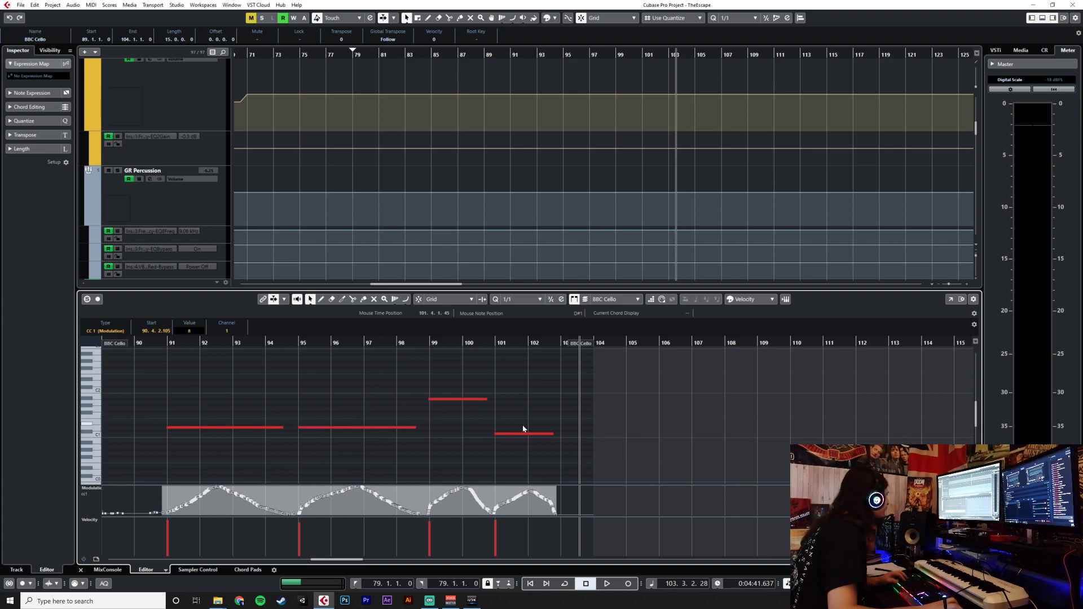
left_click(78, 571)
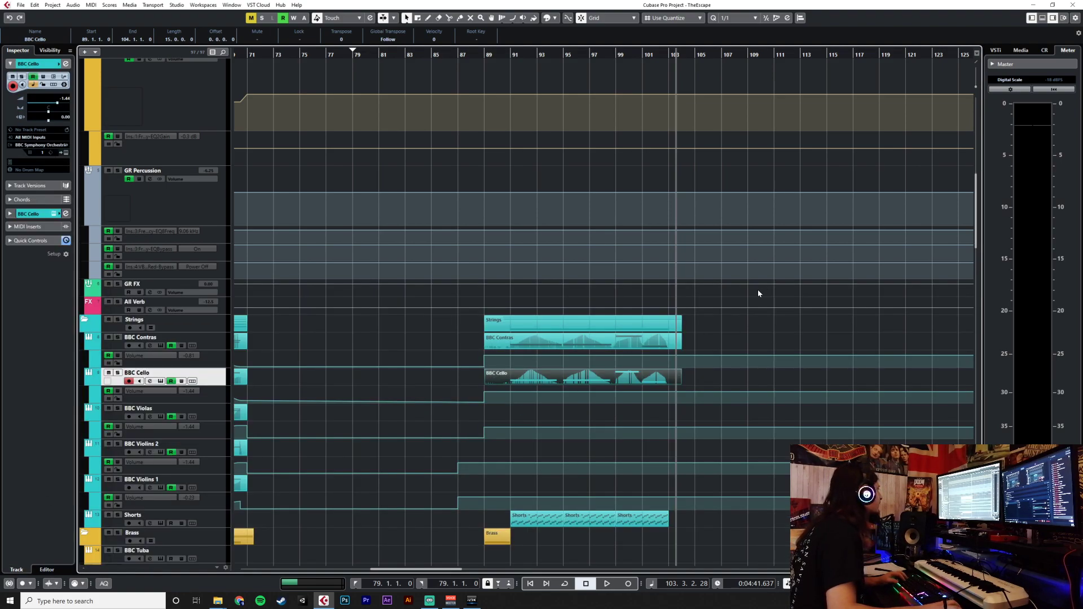
left_click(751, 349)
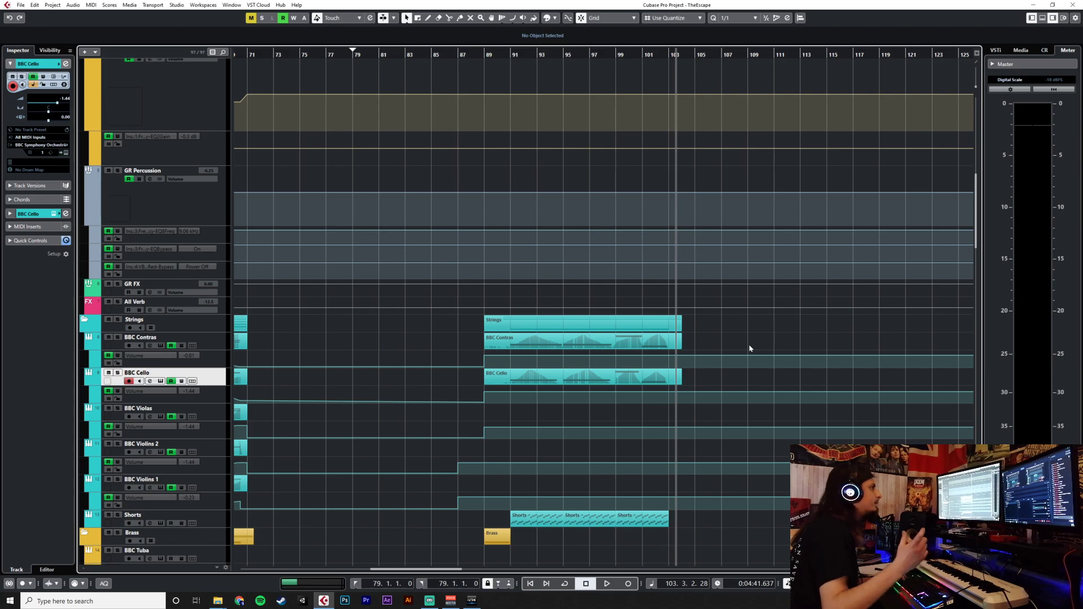
Select the BBC Violas track for recording and place the cursor at bar 89.
left_click(222, 411)
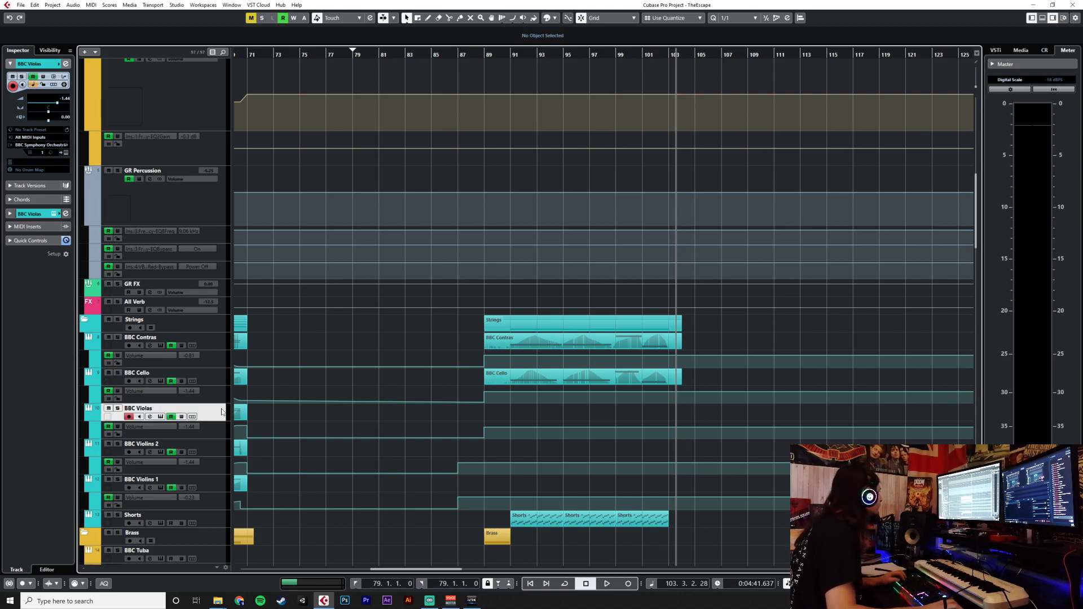
left_click(482, 52)
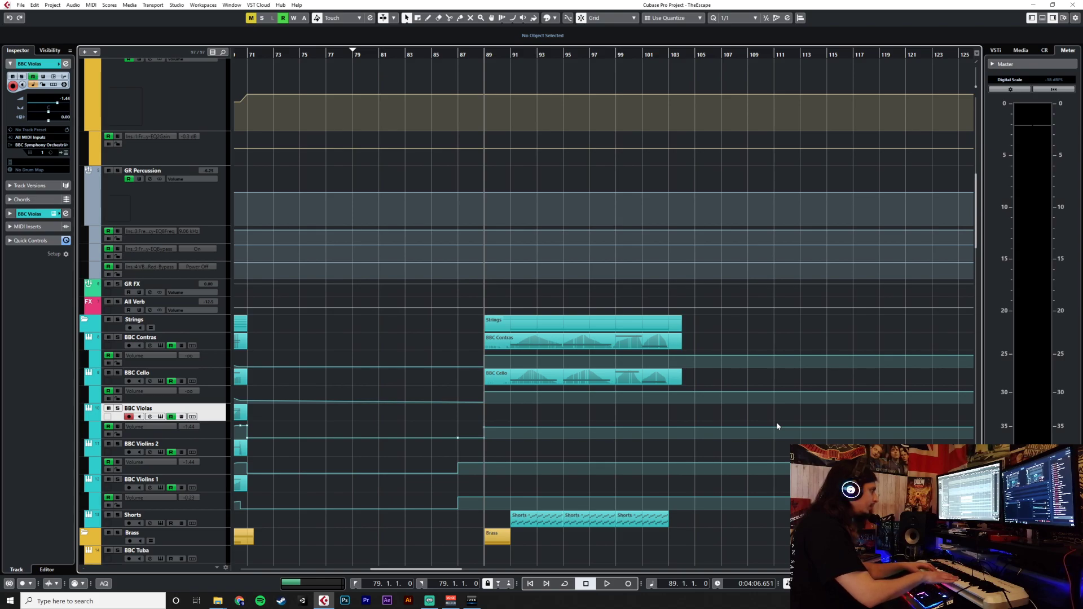
key("KP_Multiply")
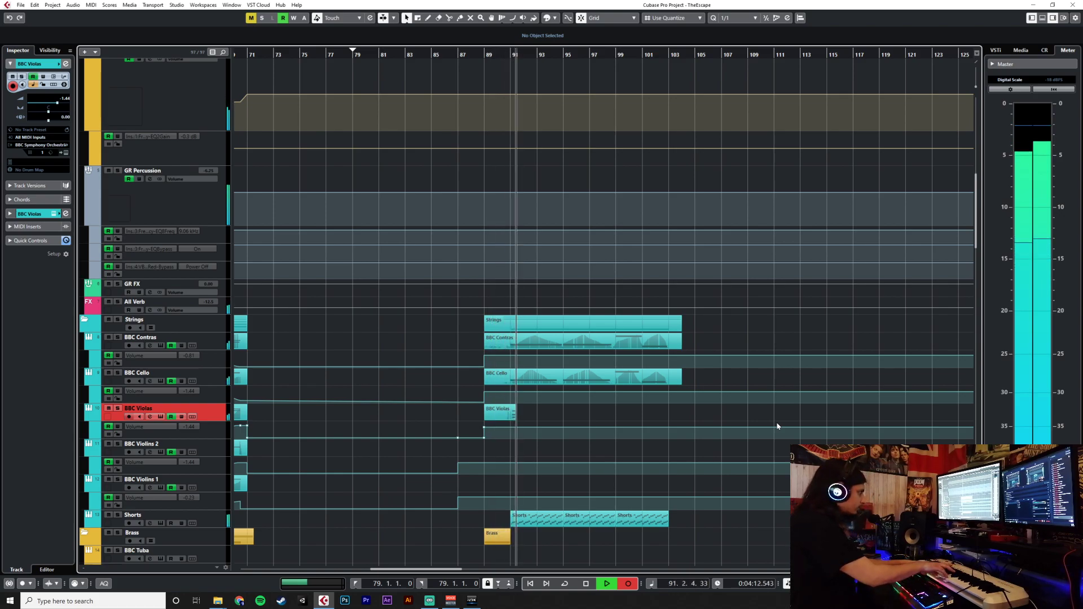
key("space")
key("Delete")
Record sustained three-note chords on the BBC Violas track from bar 89 until just past bar 103.
left_click(486, 57)
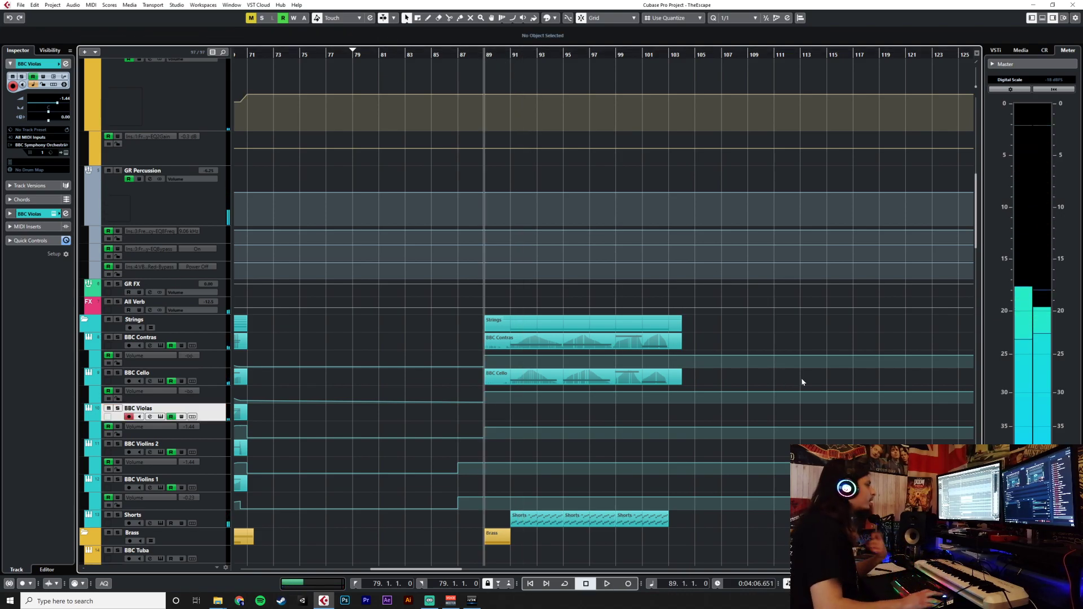
key("KP_Multiply")
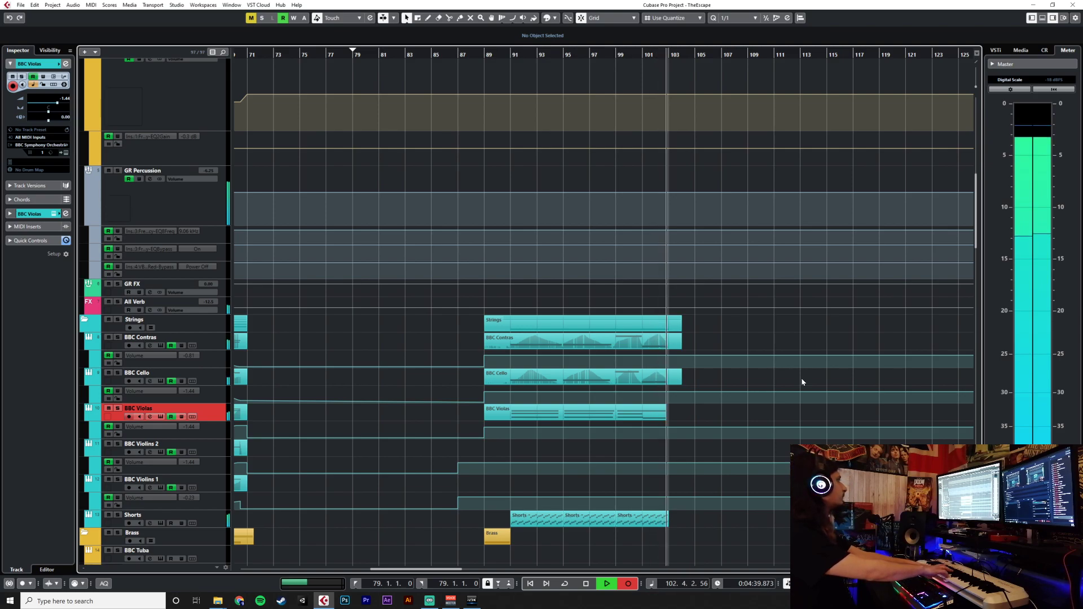
key("space")
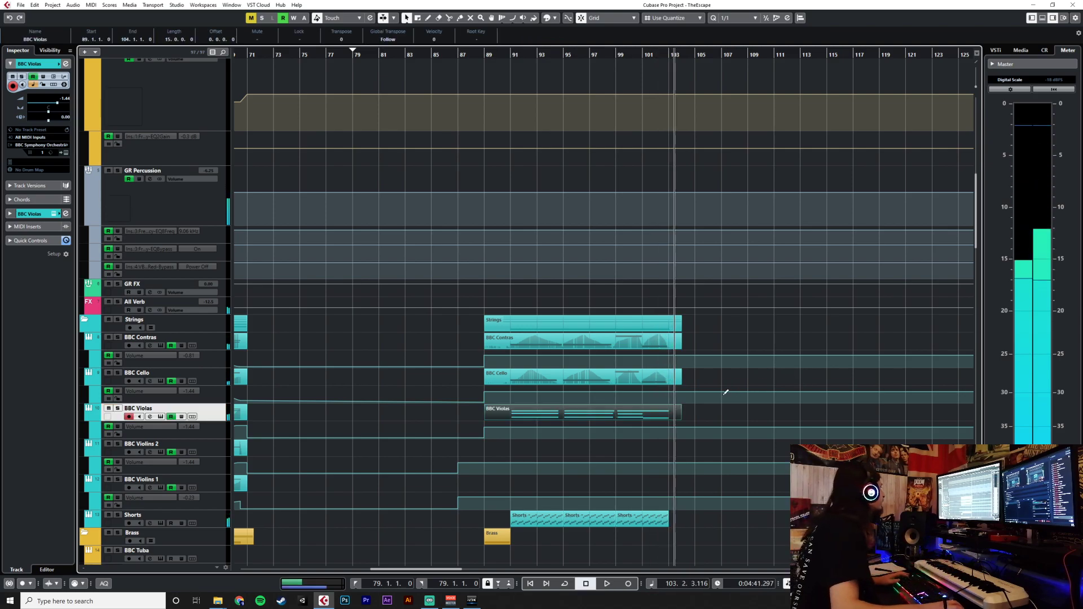
Shift all the recorded BBC Violas notes slightly earlier so that the first chord starts at about bar 91.
double_click(614, 416)
left_click_drag(592, 359, 223, 461)
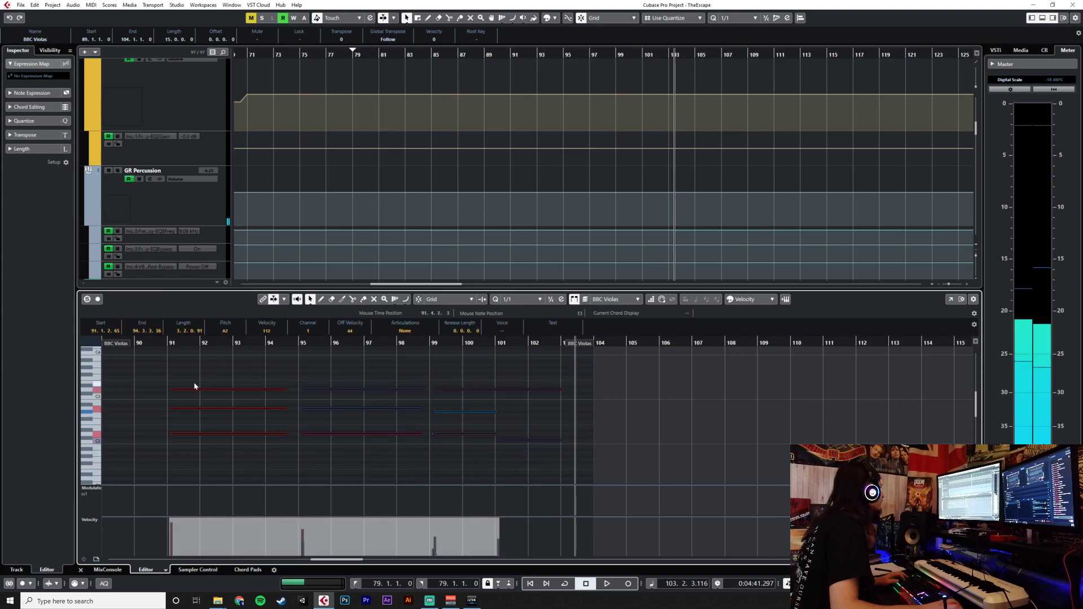
left_click_drag(191, 391, 188, 389)
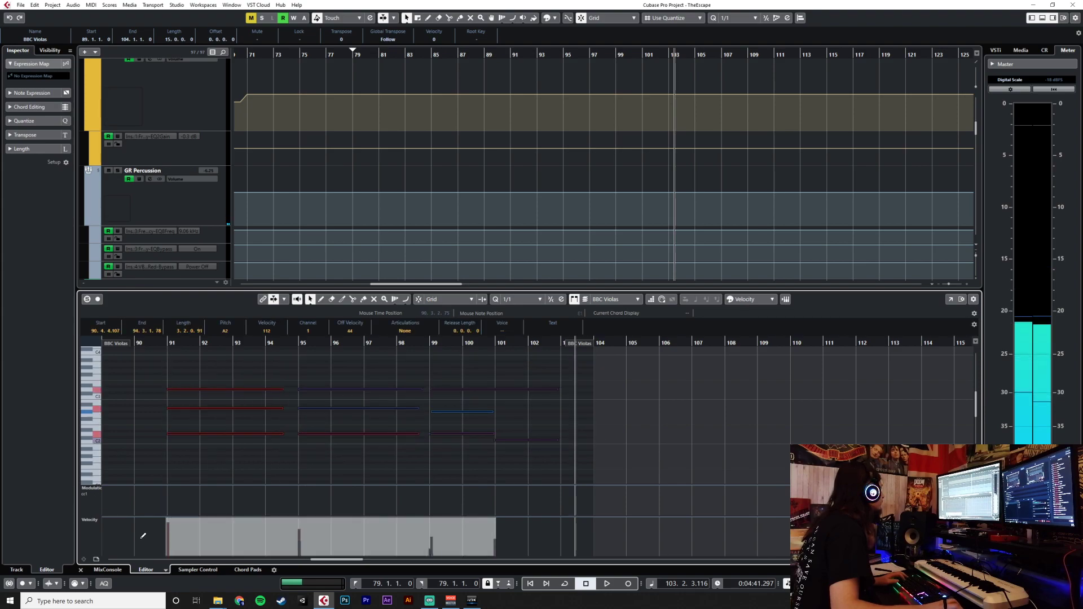
left_click(81, 570)
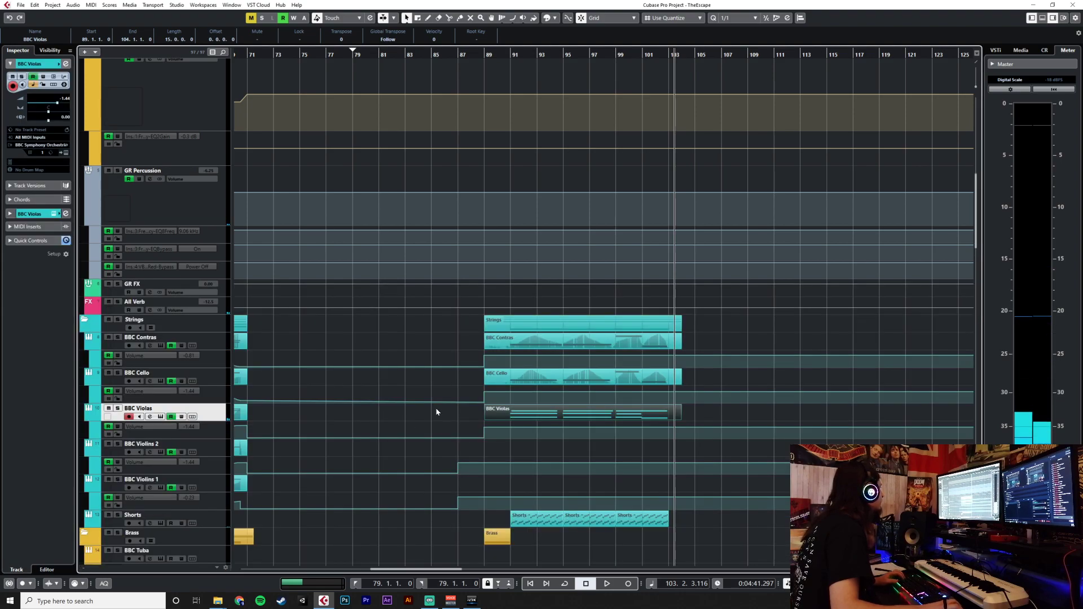
left_click(215, 452)
left_click(484, 55)
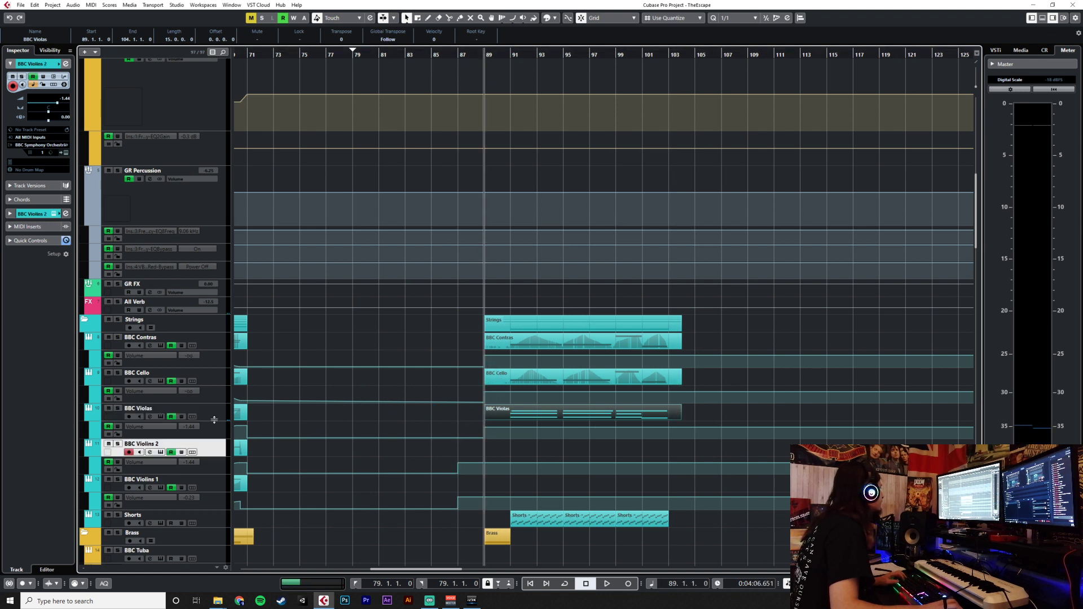
left_click(214, 418)
left_click(511, 54)
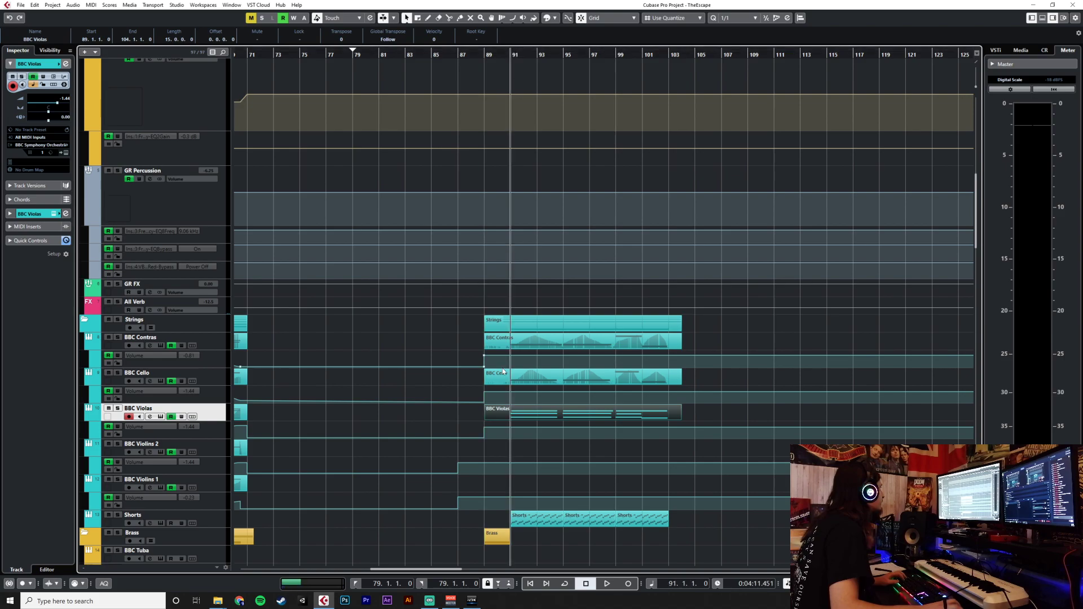
In the BBC Violas part, trim the start of the D2 note at bar 99 and raise the G#2 note there to A#2.
double_click(541, 420)
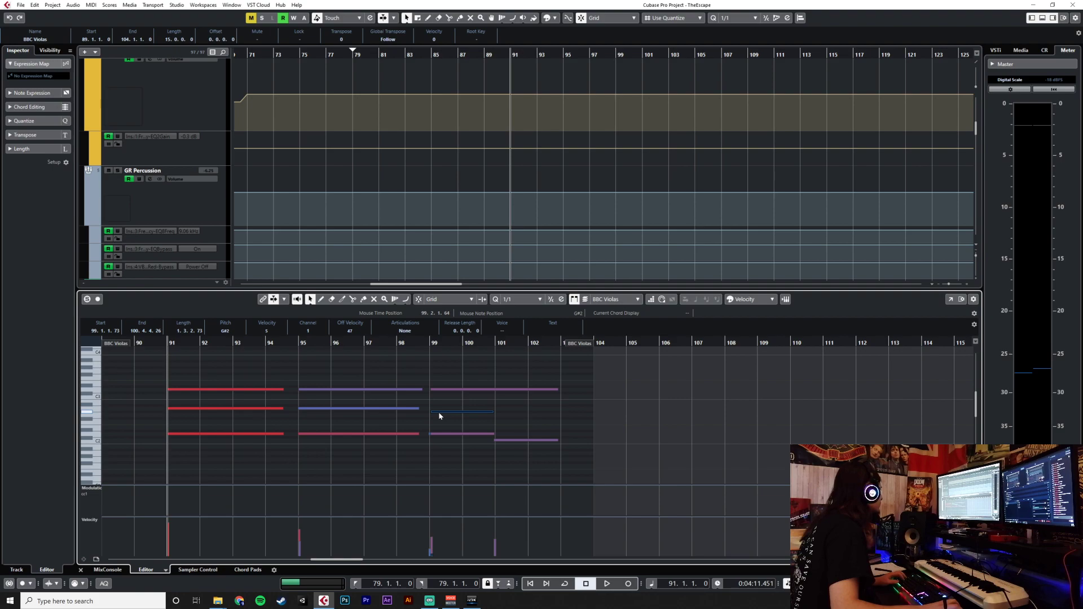
left_click(429, 437)
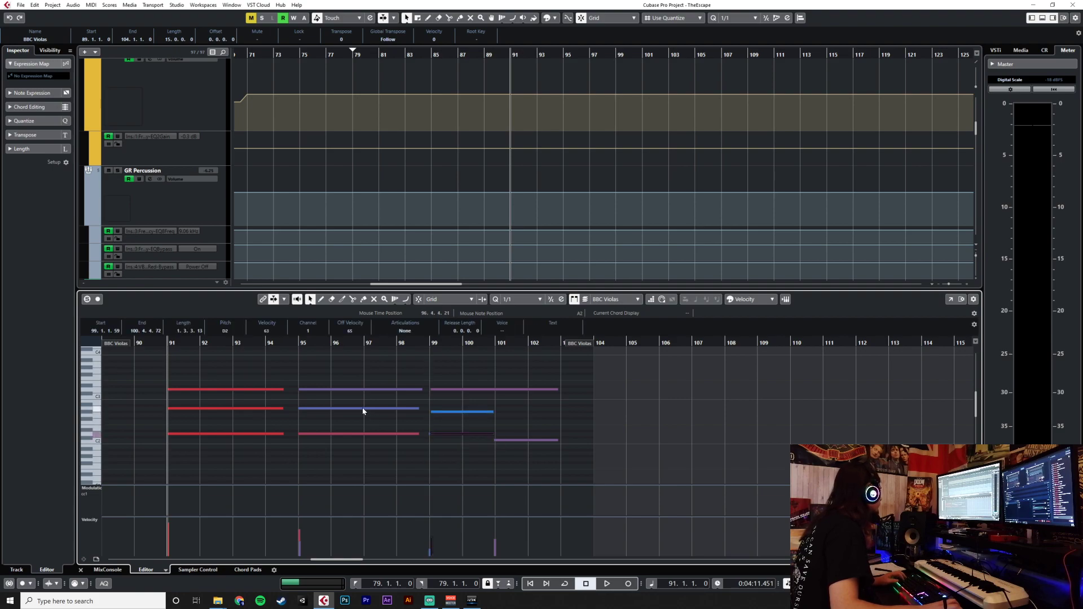
left_click(430, 439)
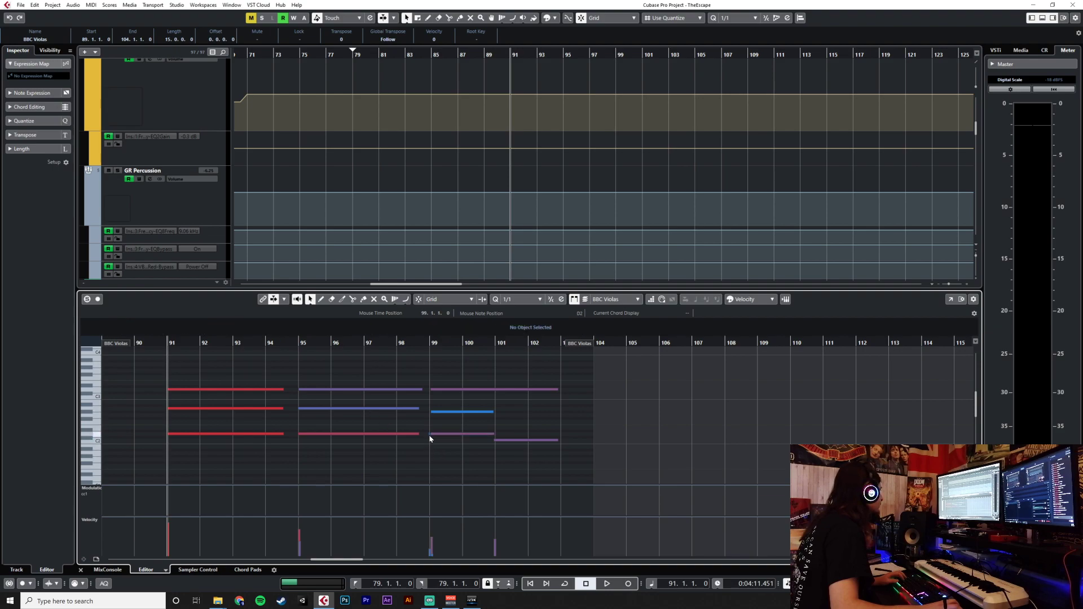
left_click(431, 439)
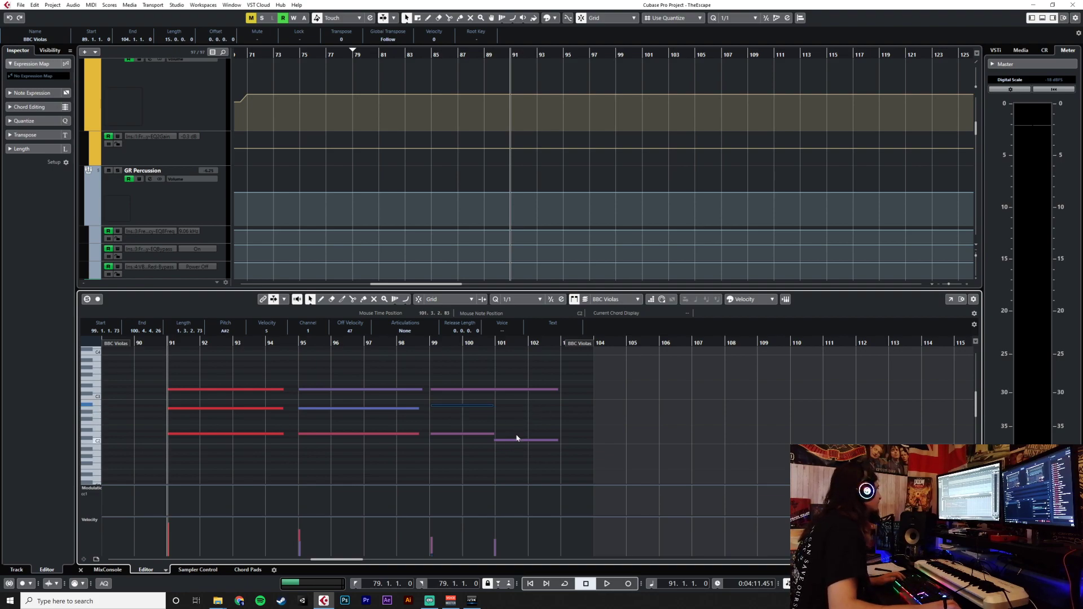
left_click(81, 570)
Record modulation swells over the existing BBC Violas part from bar 89 until just past bar 103.
left_click(217, 447)
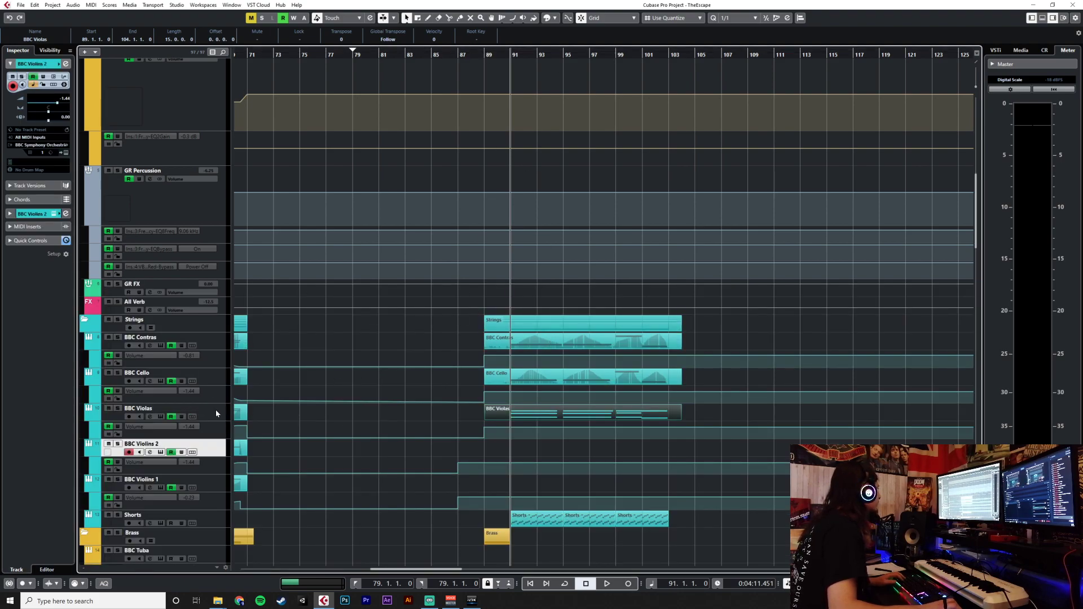
left_click(216, 414)
left_click(486, 56)
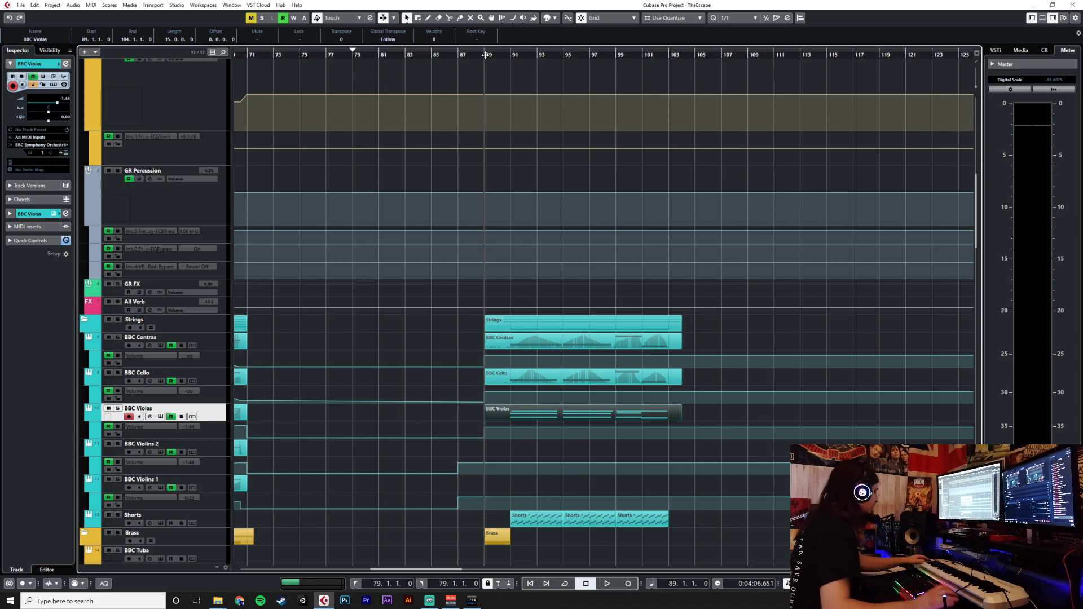
key("KP_Multiply")
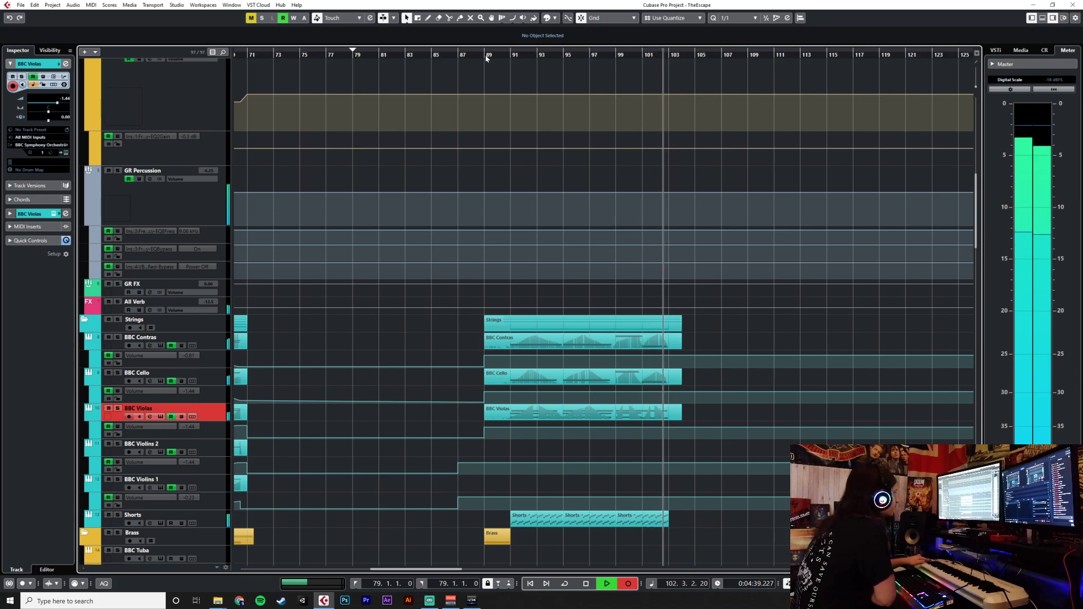
key("space")
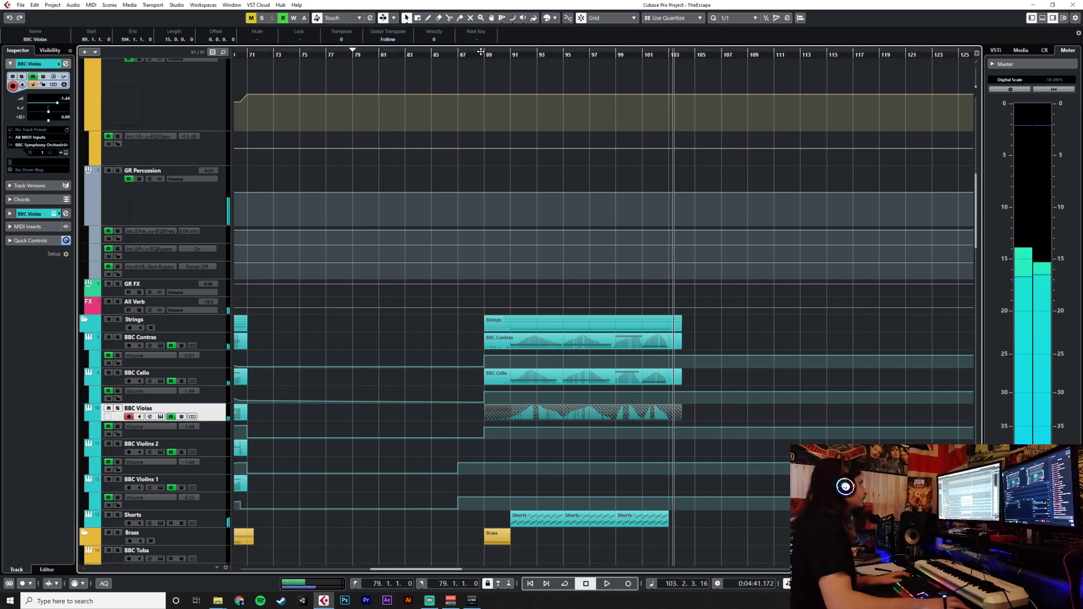
right_click(626, 410)
left_click(682, 401)
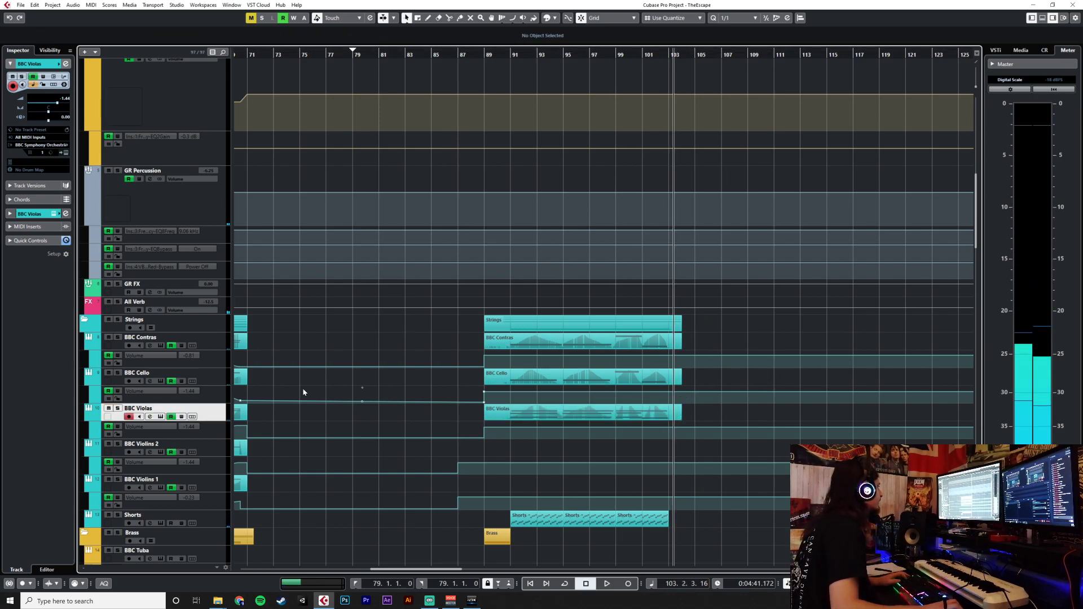
Examine the tempo and the volume automation of the strings, synths and brass group tracks across the arrangement.
scroll(366, 267, "up", 2)
scroll(367, 267, "down", 6)
scroll(366, 267, "up", 7)
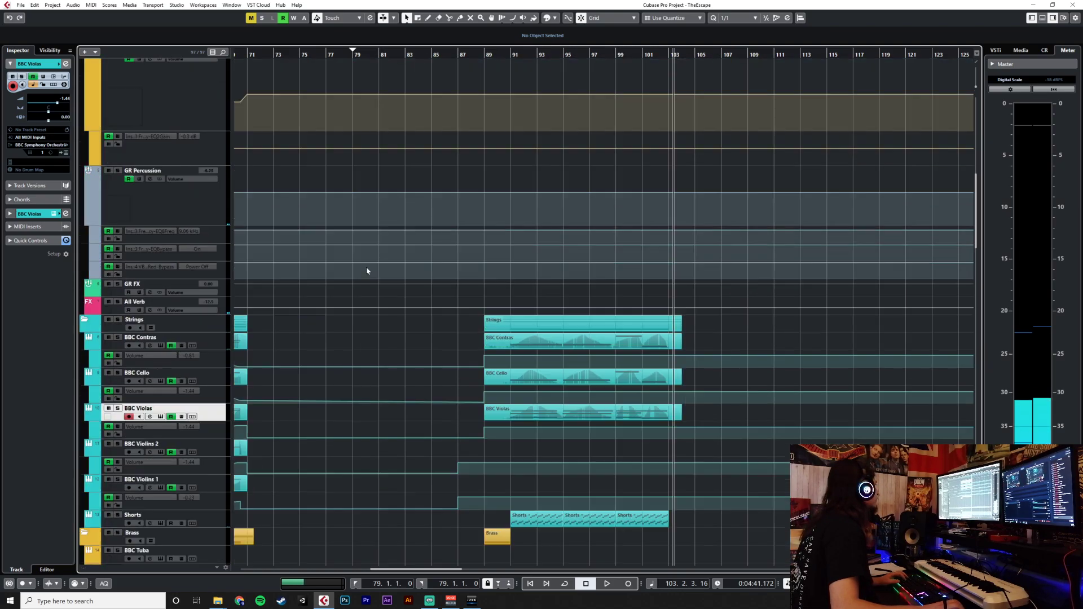
scroll(366, 270, "up", 5)
scroll(260, 233, "left", 5)
scroll(260, 233, "left", 8)
scroll(260, 233, "right", 13)
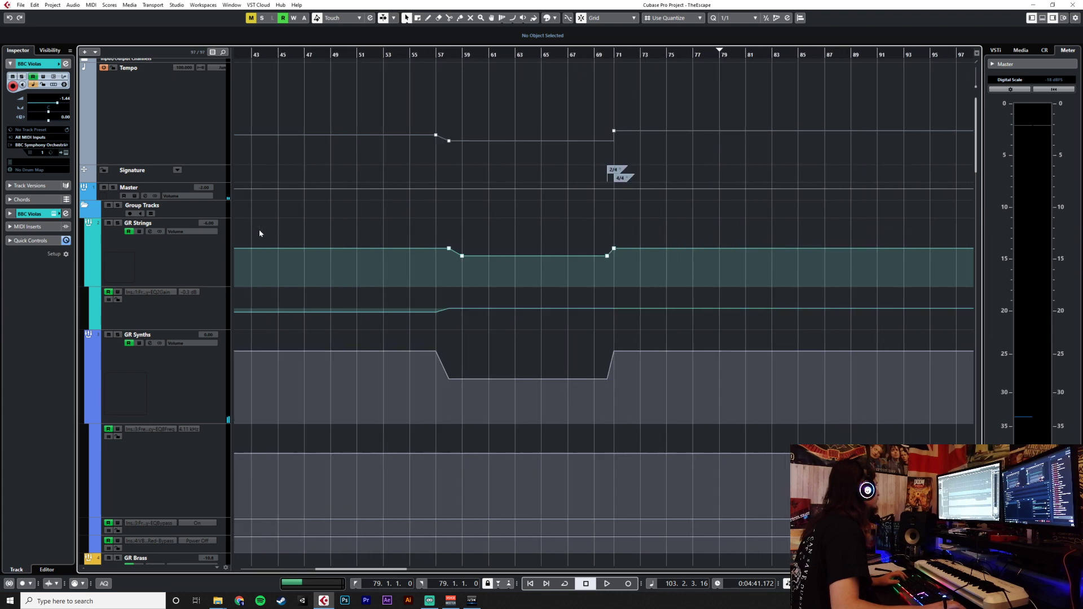
scroll(344, 304, "left", 3)
scroll(346, 308, "down", 10)
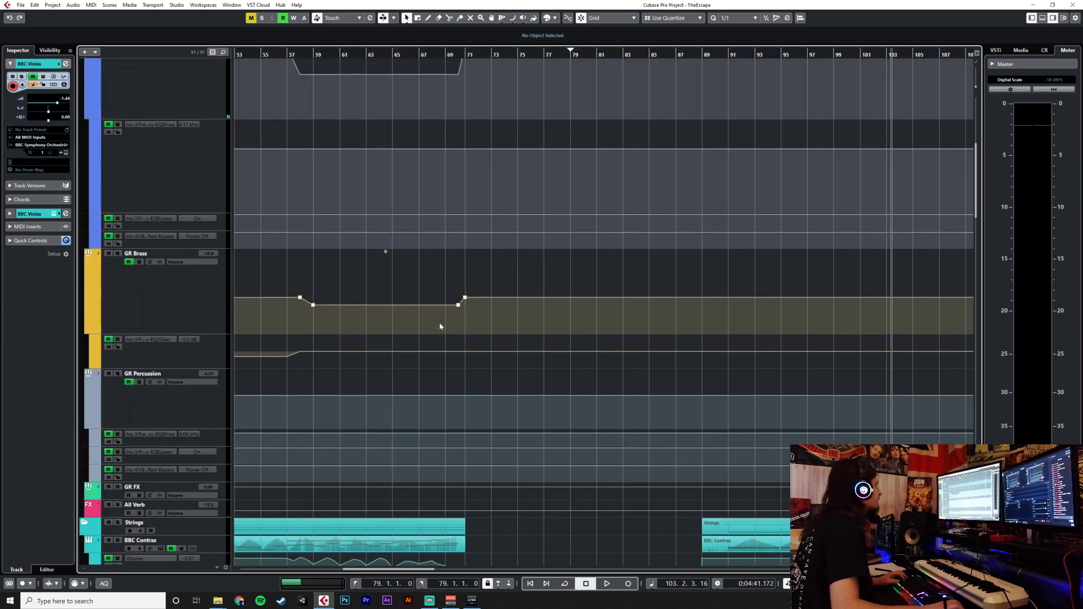
scroll(441, 326, "up", 8)
Set the volume automation points at bar 89 to -0.23 on BBC Cello and 0 on BBC Violas.
left_click(706, 54)
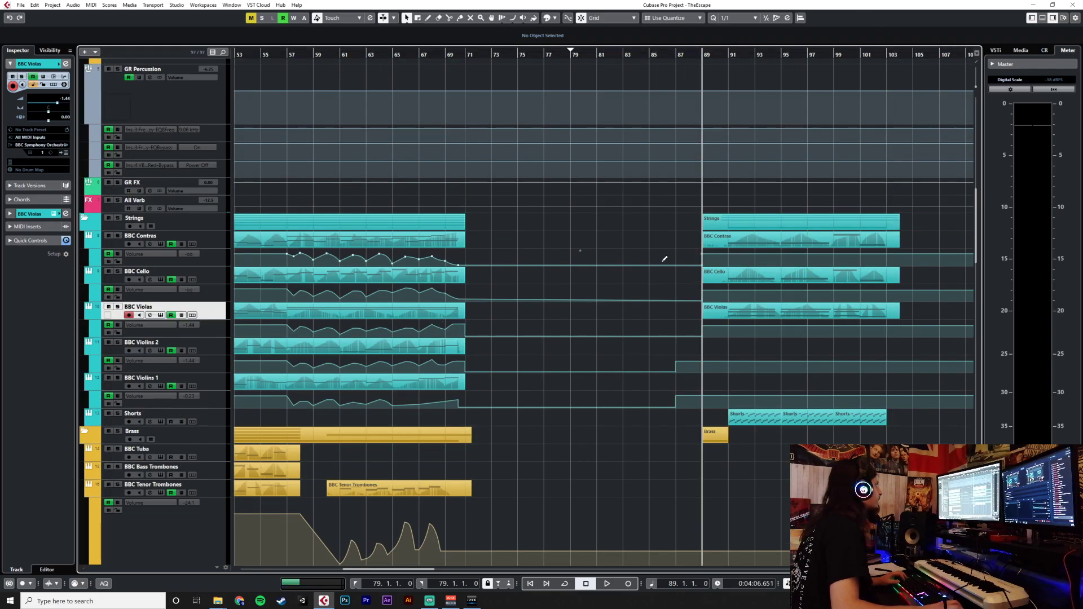
scroll(676, 262, "left", 10)
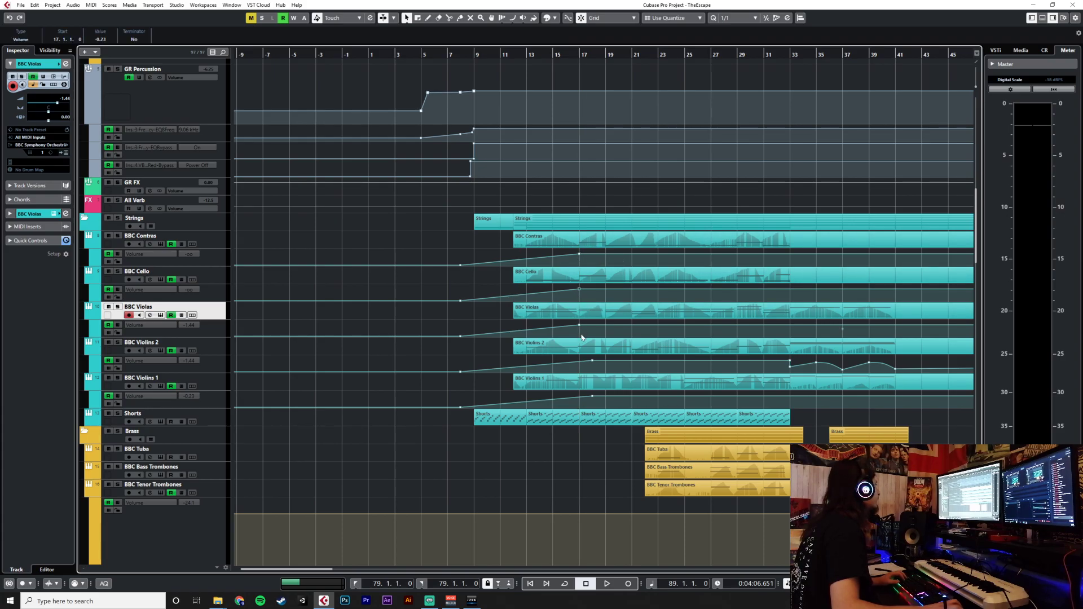
scroll(725, 398, "right", 13)
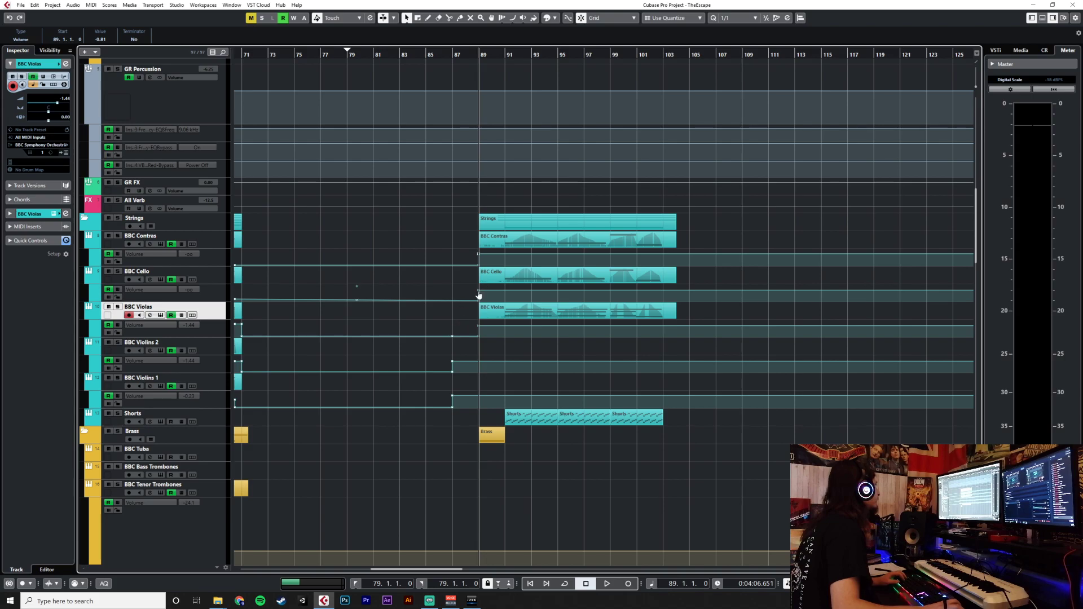
key("BackSpace")
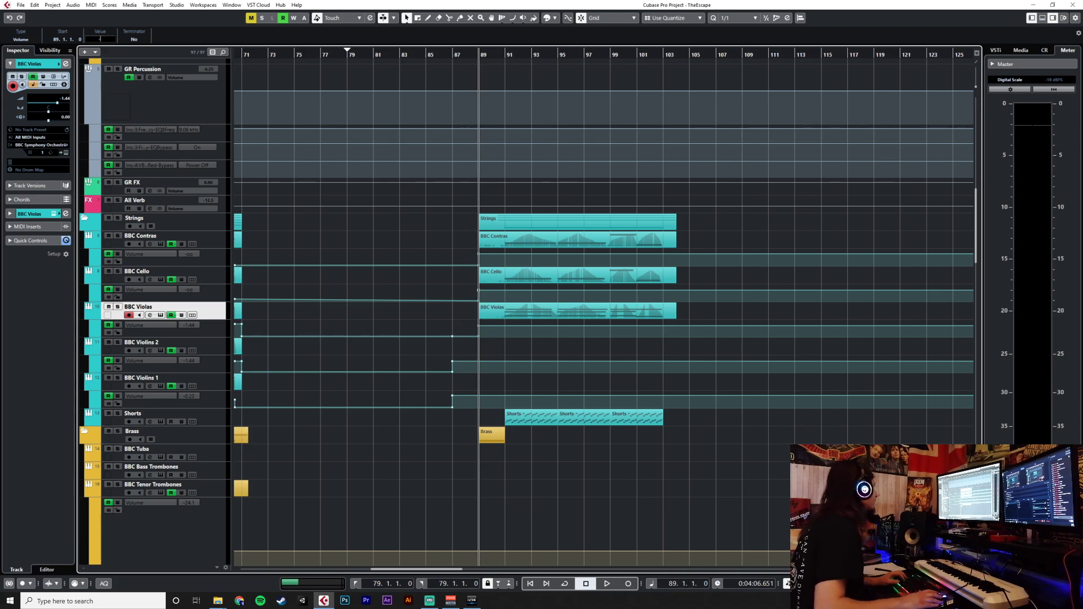
type("-0.23")
key("Return")
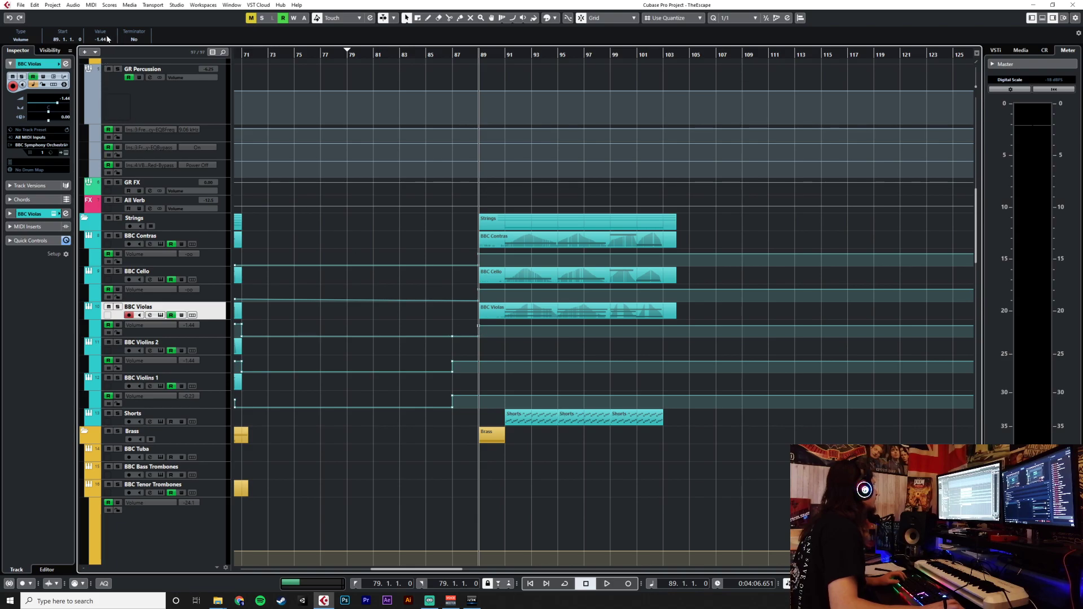
type("0")
key("Return")
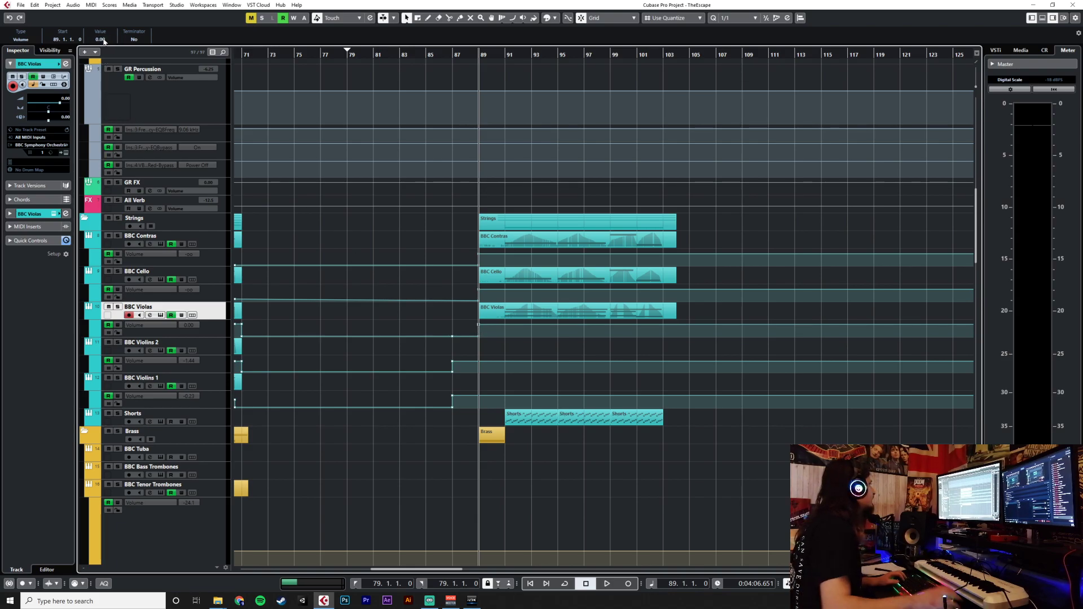
Set the volume automation points at bar 87 on BBC Violins 2 and BBC Violins 1 to -0.81.
scroll(494, 441, "left", 10)
scroll(494, 442, "left", 12)
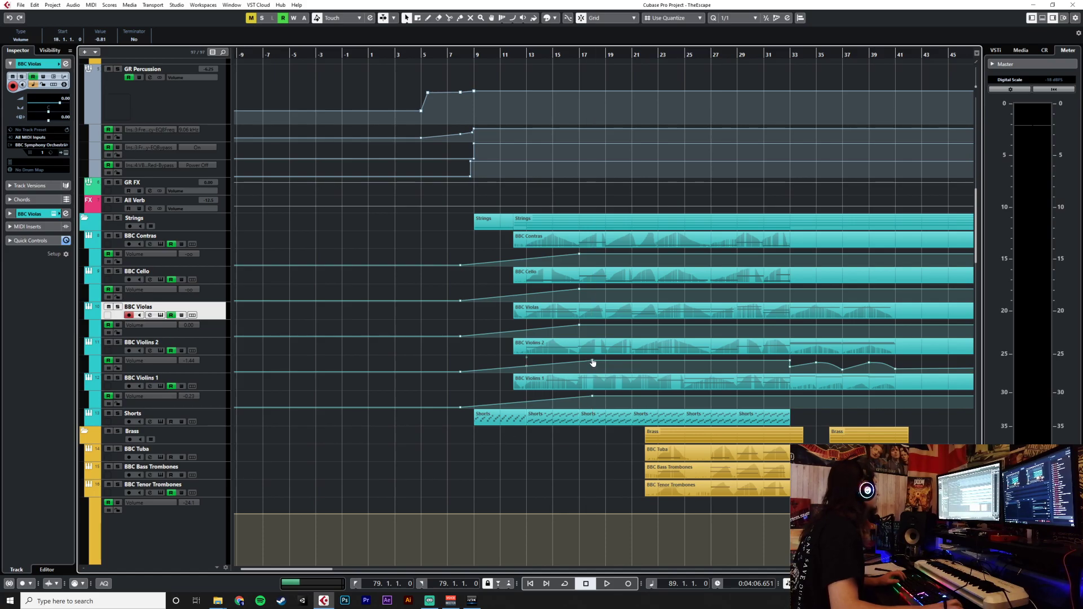
scroll(593, 400, "right", 20)
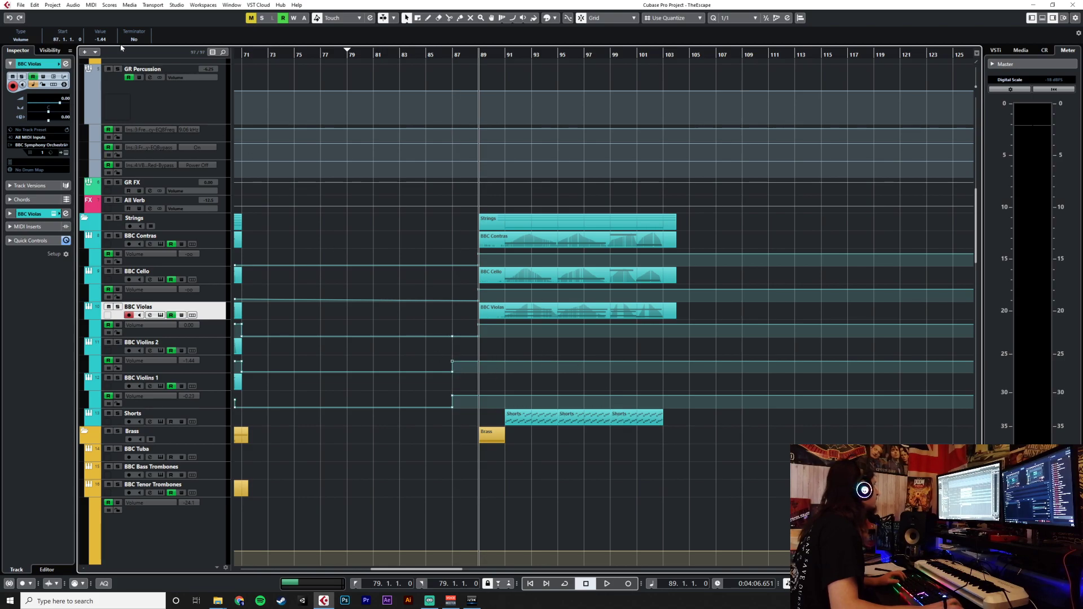
key("BackSpace")
type("-0.81")
key("Return")
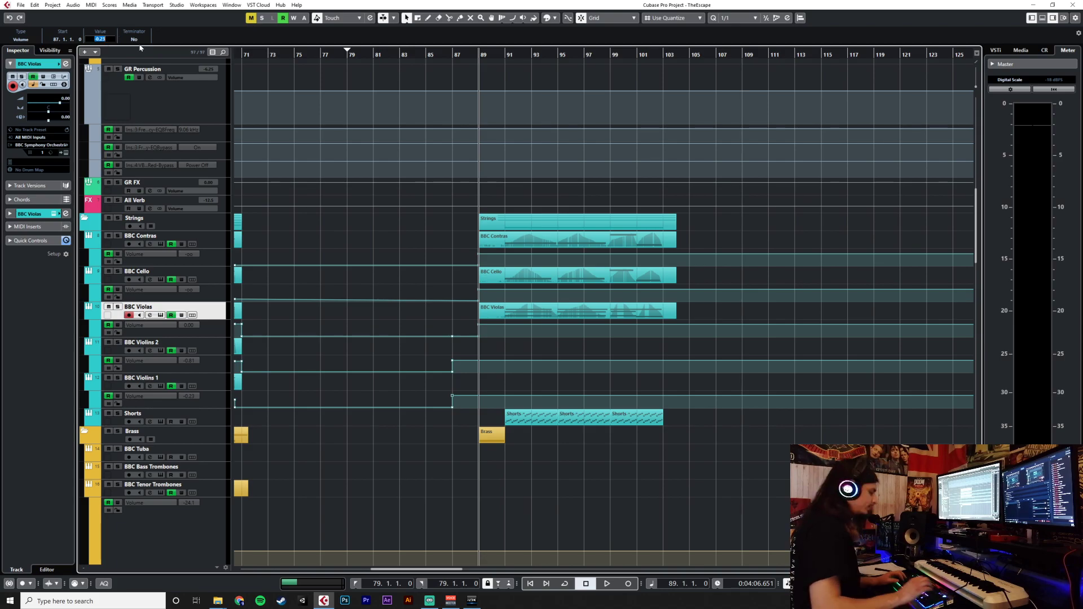
type("-0.81")
key("Return")
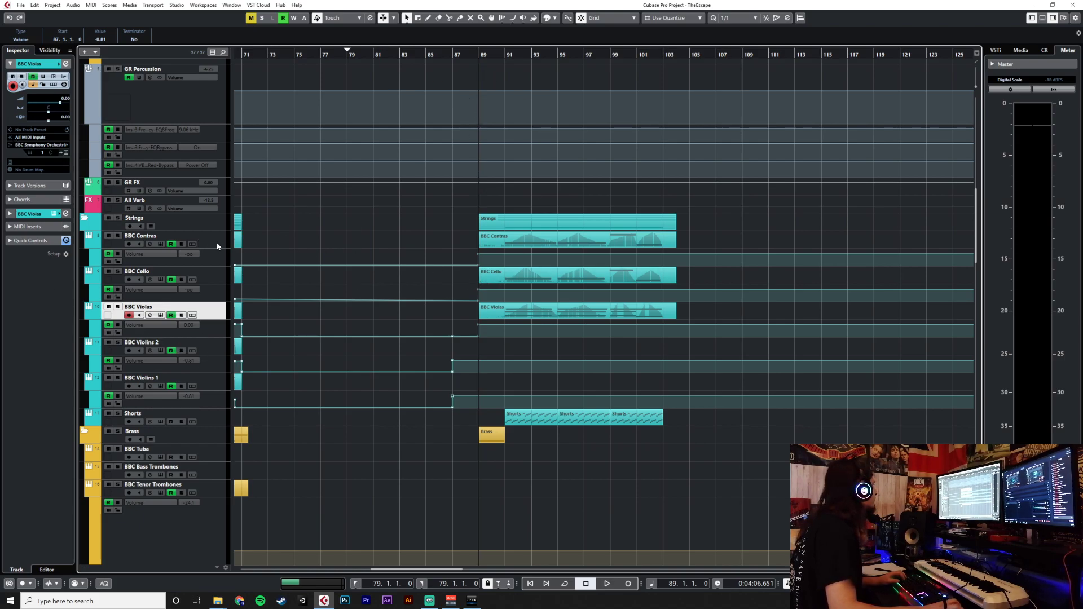
Audition the section from bar 89, then record a BBC Violins 2 part from bar 89 until just past bar 103.
key("space")
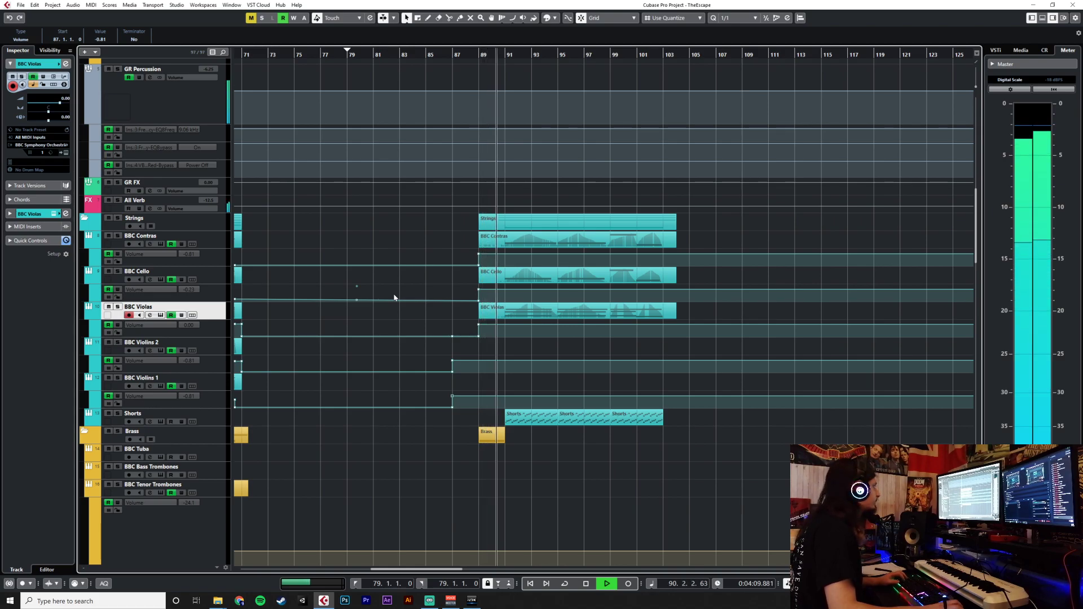
left_click(217, 419)
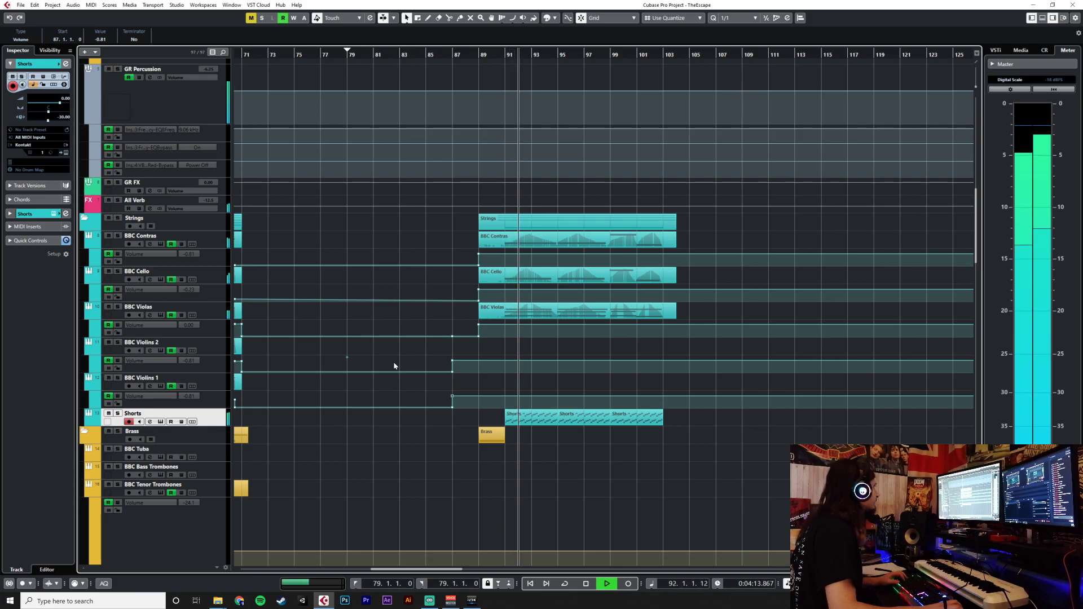
left_click(212, 349)
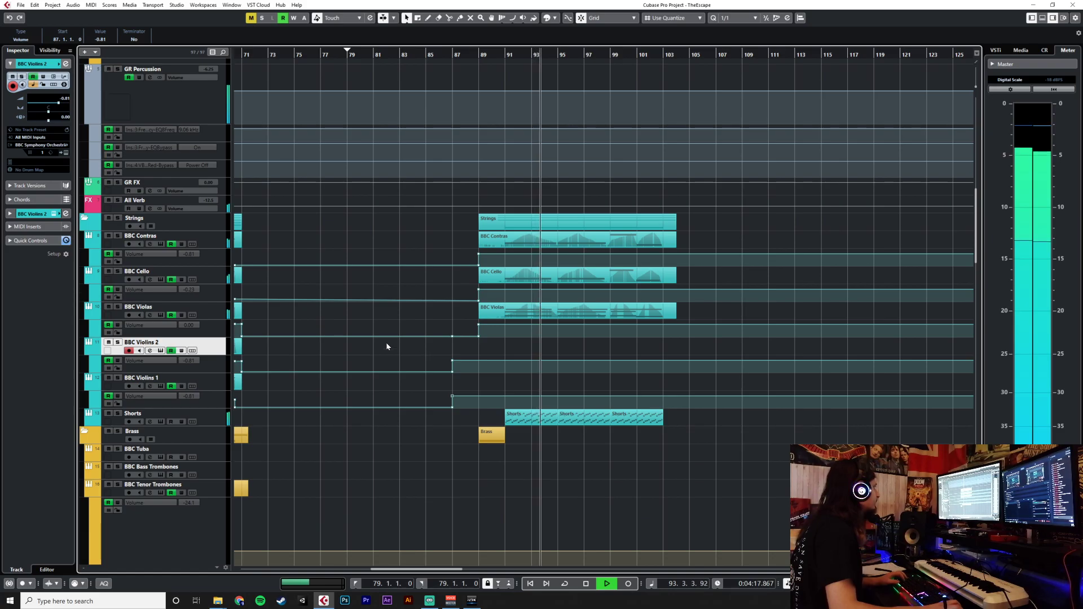
key("space")
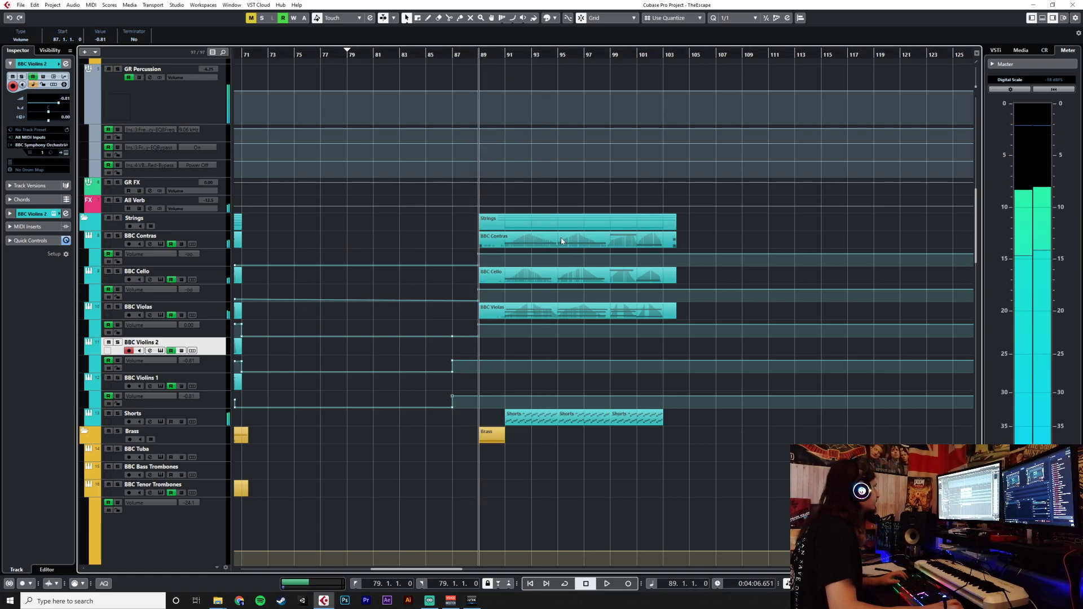
key("KP_Multiply")
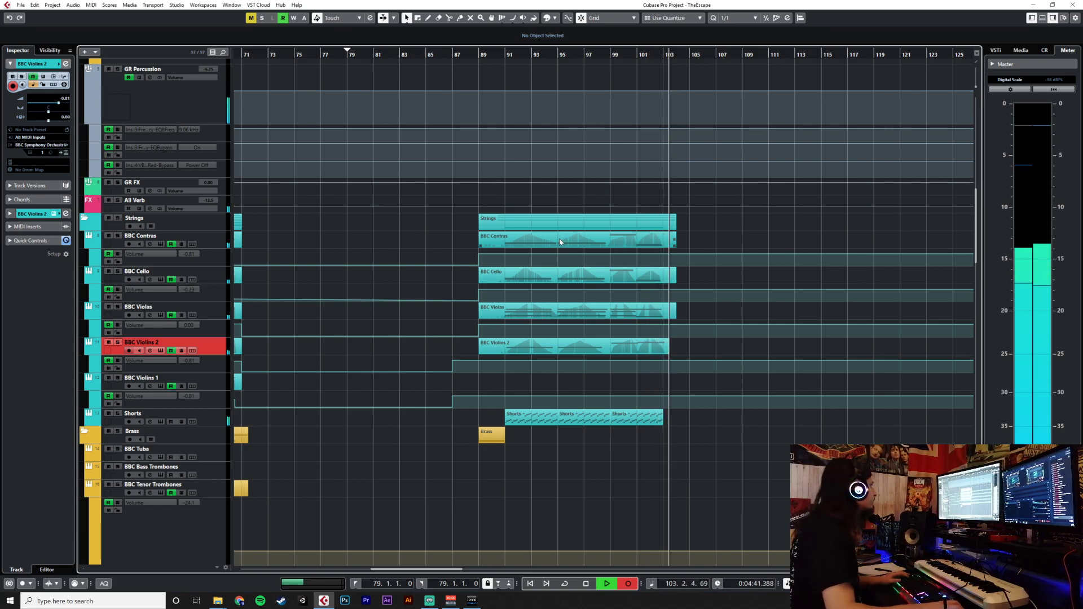
key("space")
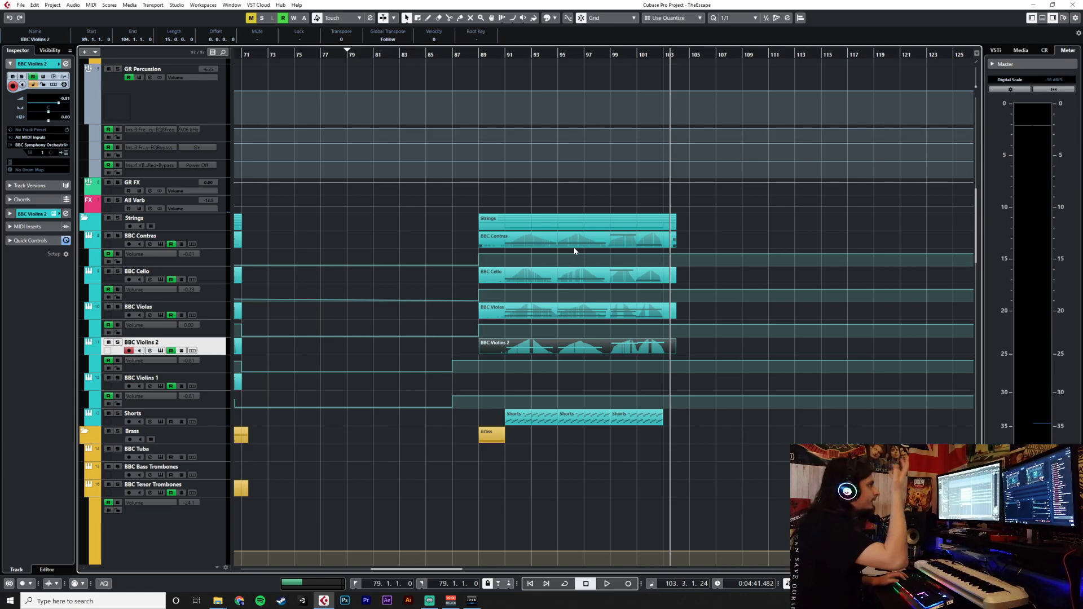
left_click(674, 507)
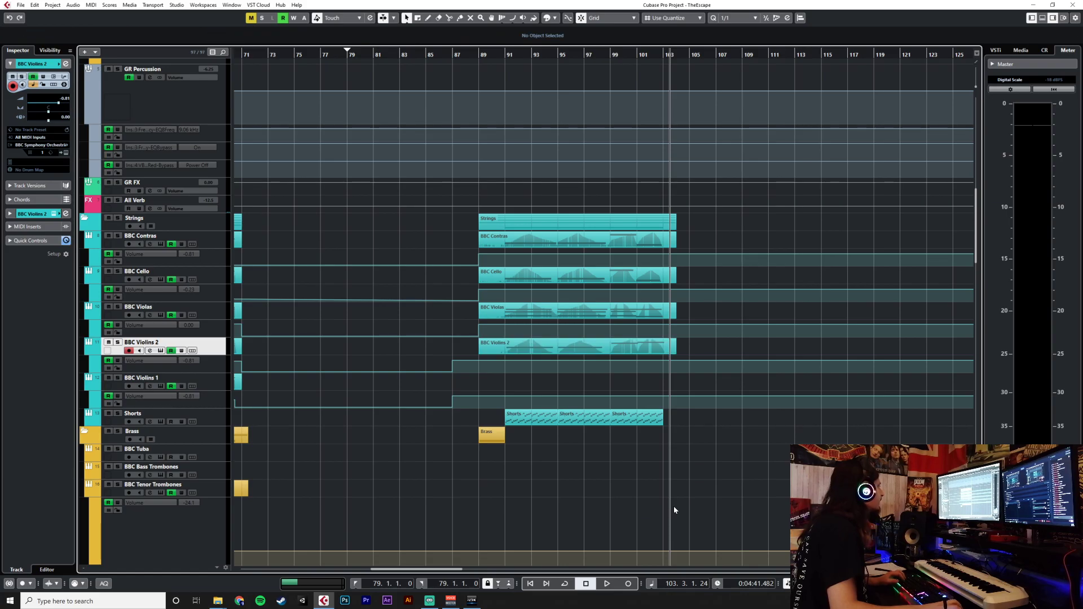
Try to record a BBC Violins 1 part from bar 89, then undo the take.
scroll(674, 506, "down", 5)
scroll(674, 506, "down", 2)
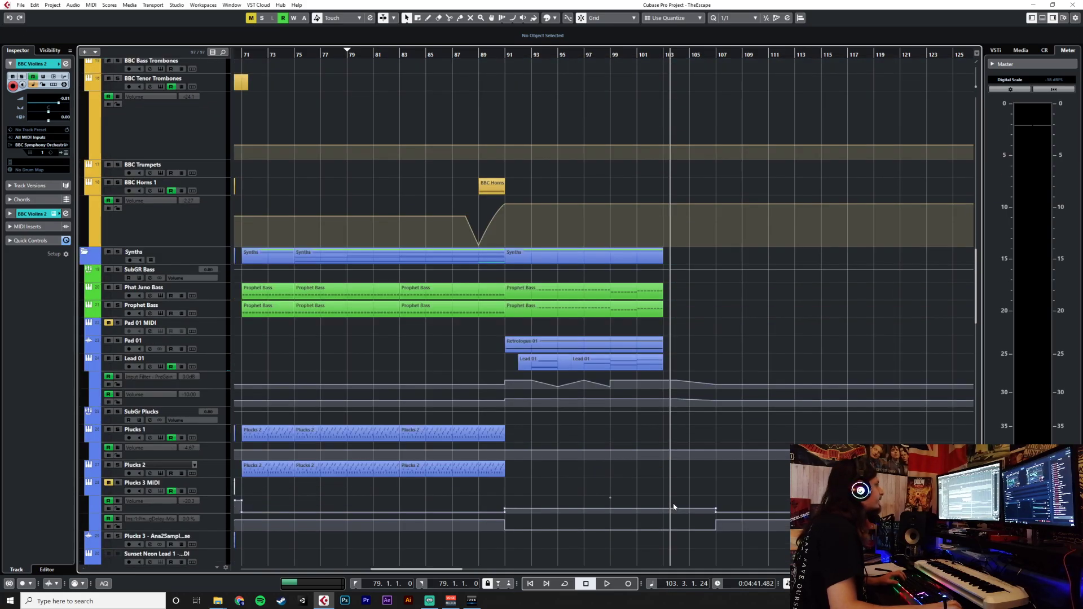
scroll(673, 506, "up", 4)
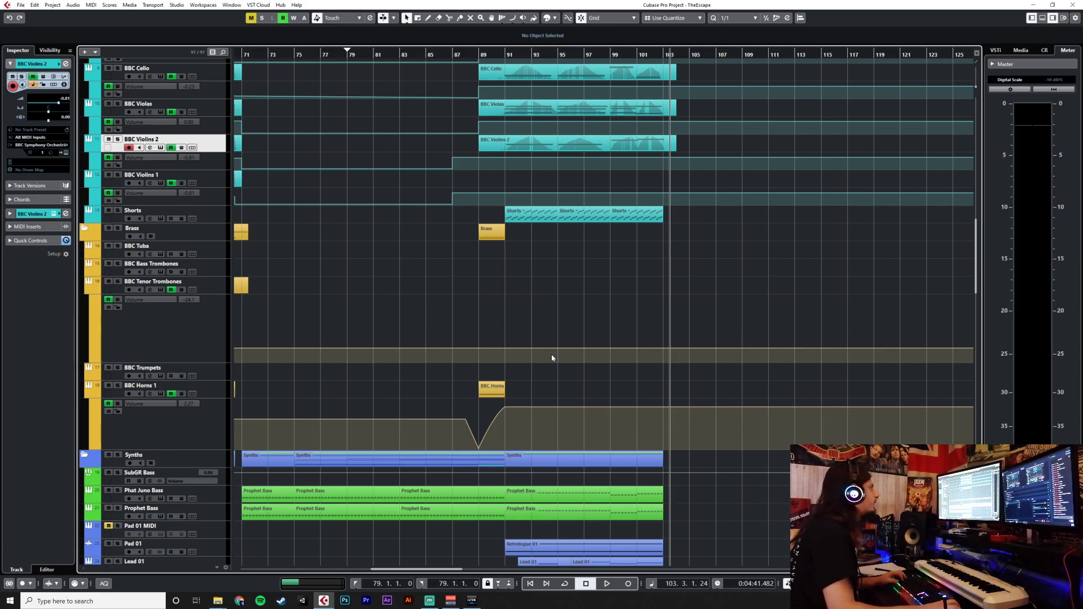
scroll(533, 350, "up", 10)
scroll(609, 212, "down", 7)
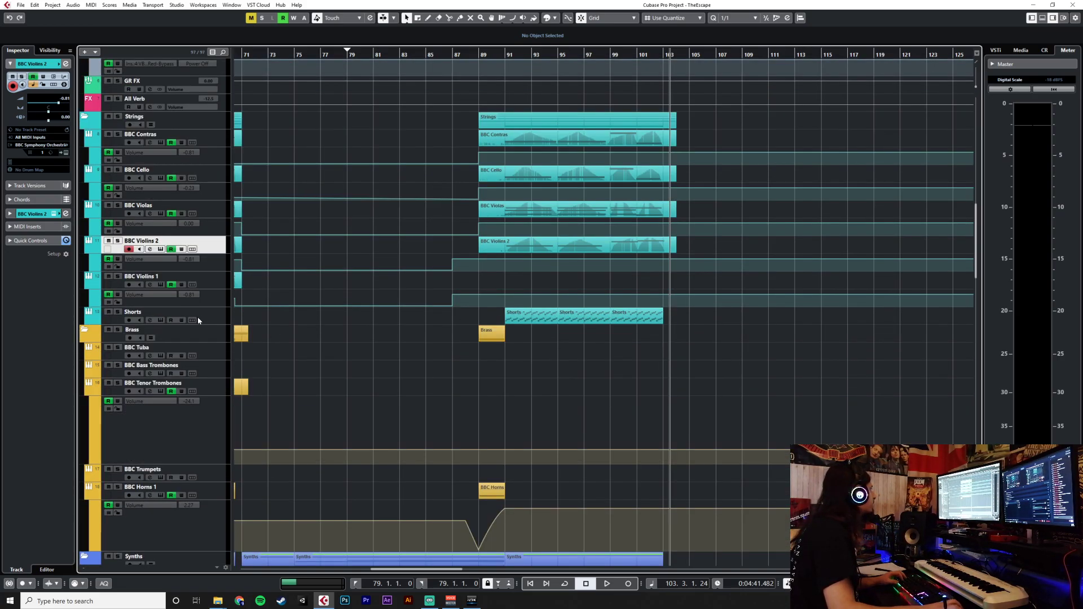
left_click(216, 277)
left_click(485, 58)
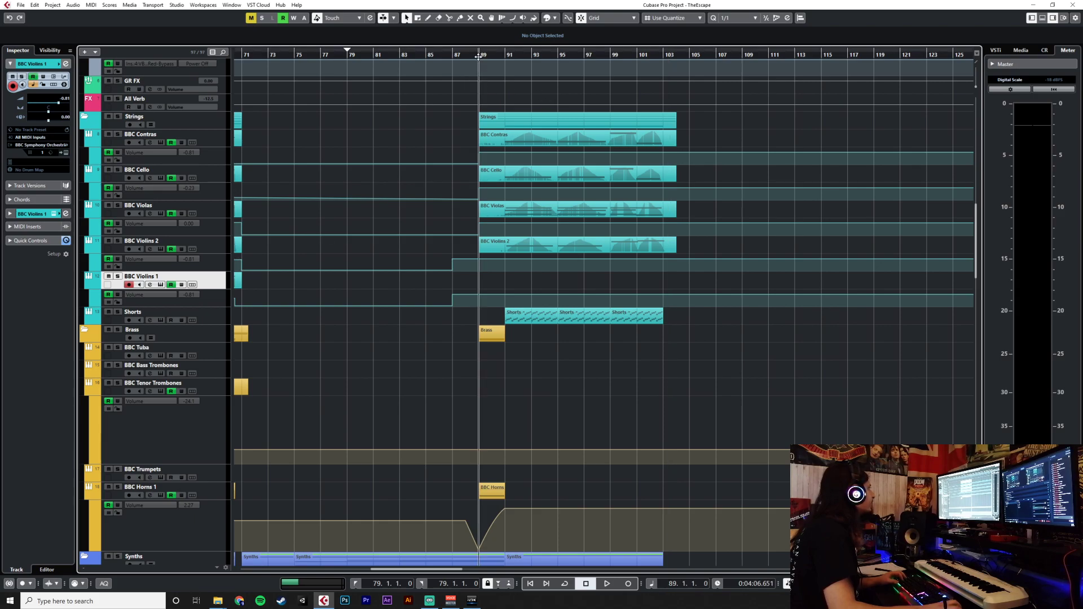
key("KP_Multiply")
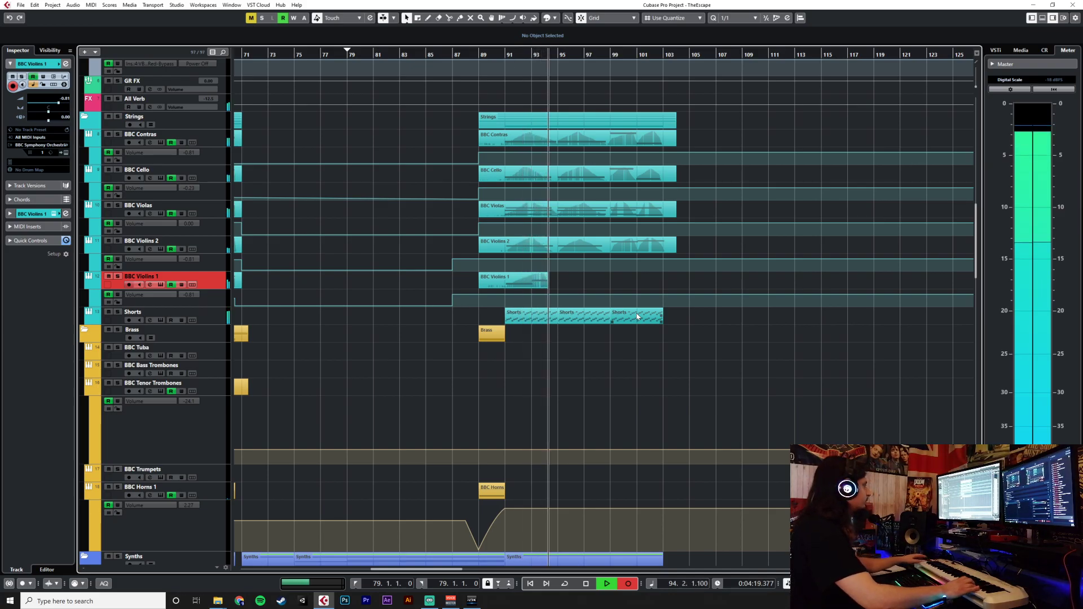
key("space")
key("ctrl+z")
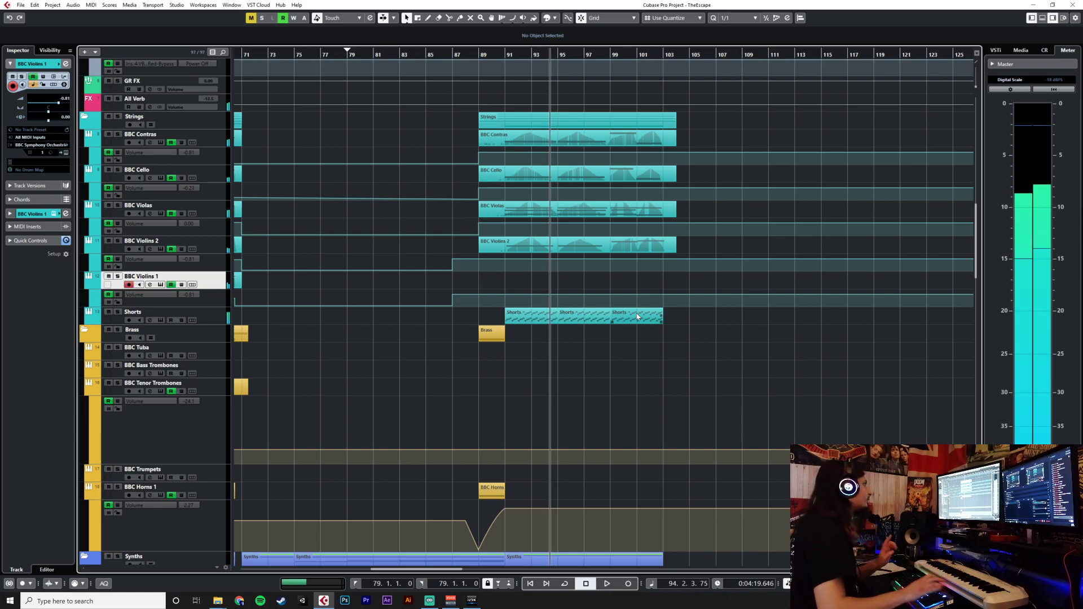
In the new BBC Violins 2 part, shift all notes and the modulation curve from bar 91 on slightly earlier.
left_click(481, 54)
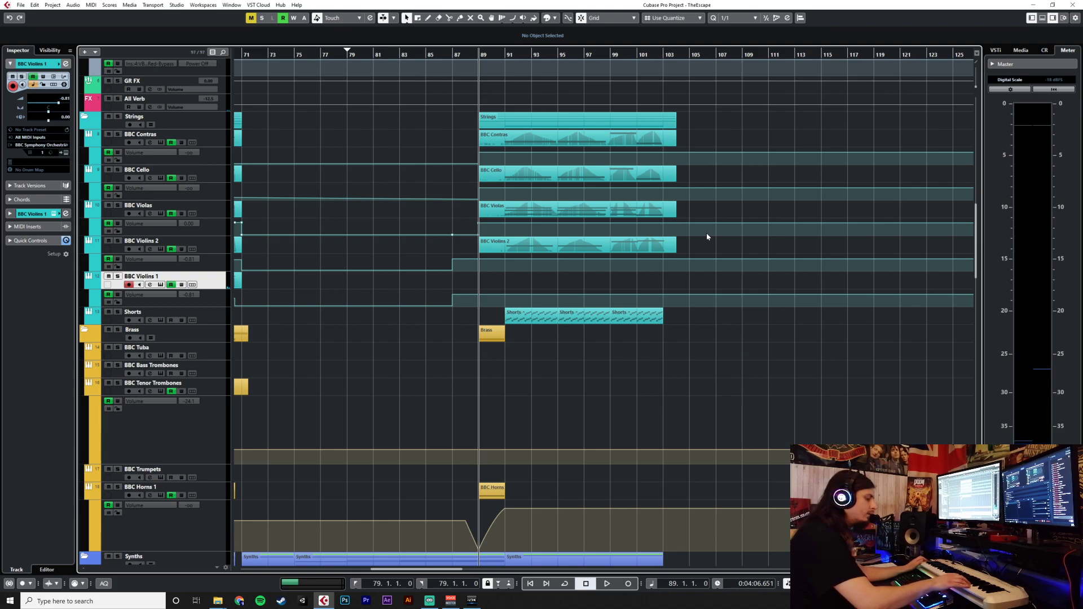
double_click(494, 246)
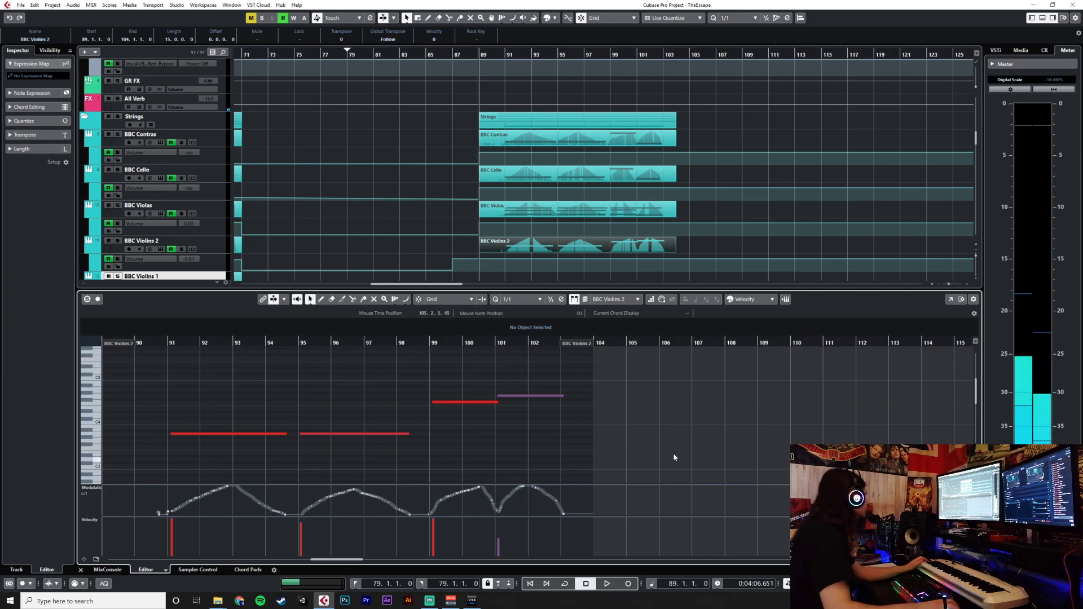
left_click(228, 244)
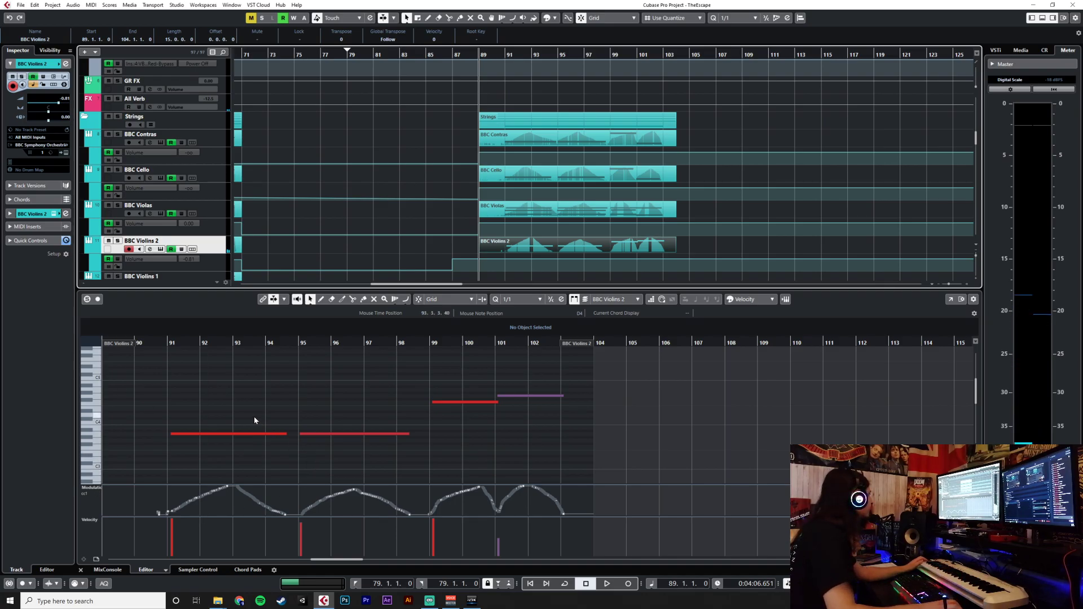
left_click_drag(198, 377, 534, 459)
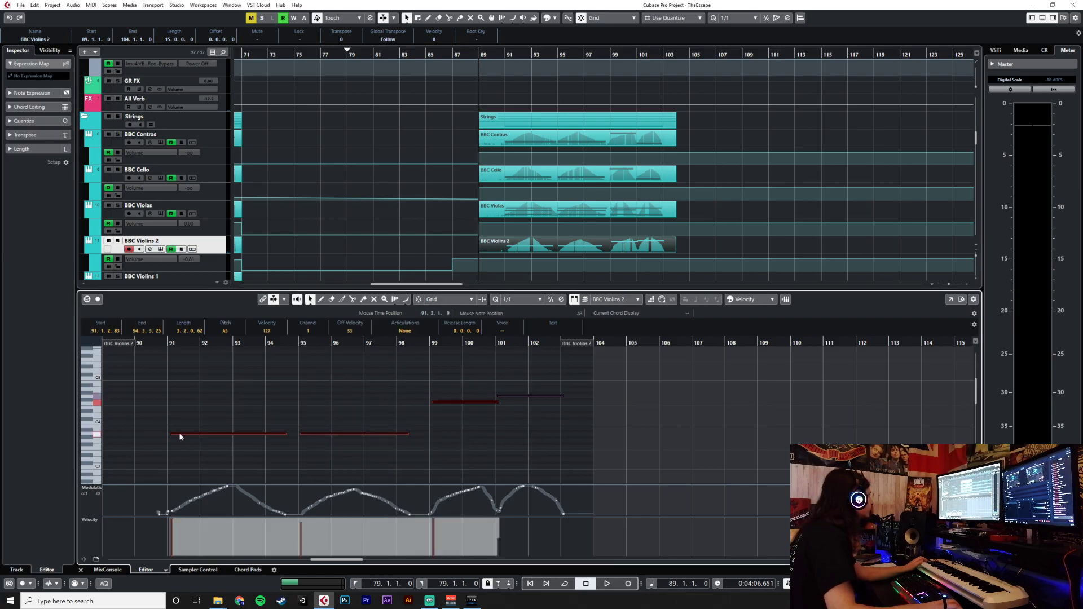
left_click(228, 452)
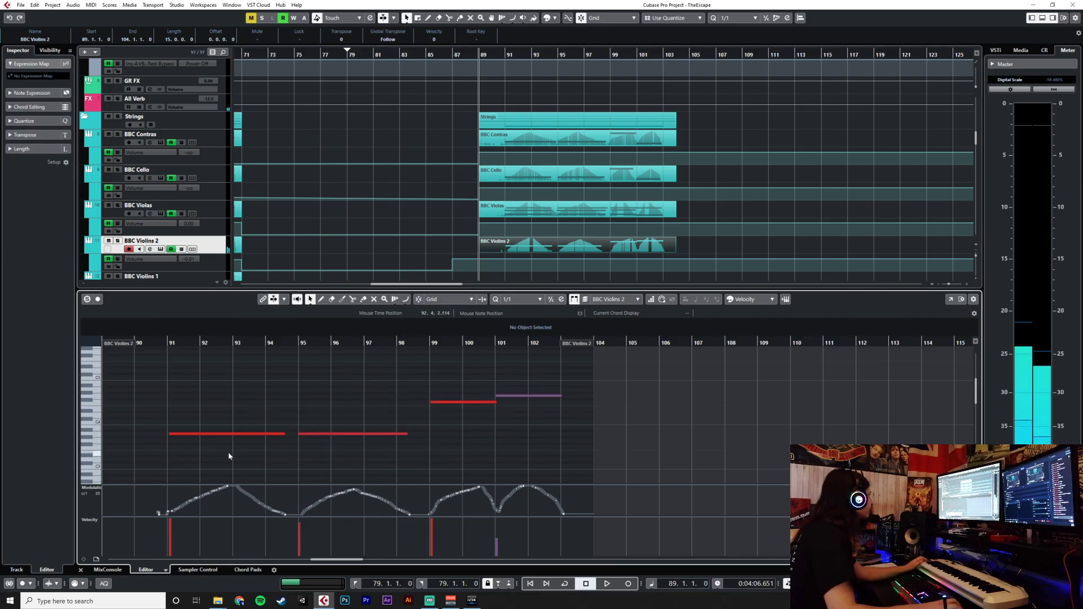
left_click_drag(572, 486, 327, 534)
left_click_drag(430, 500, 428, 500)
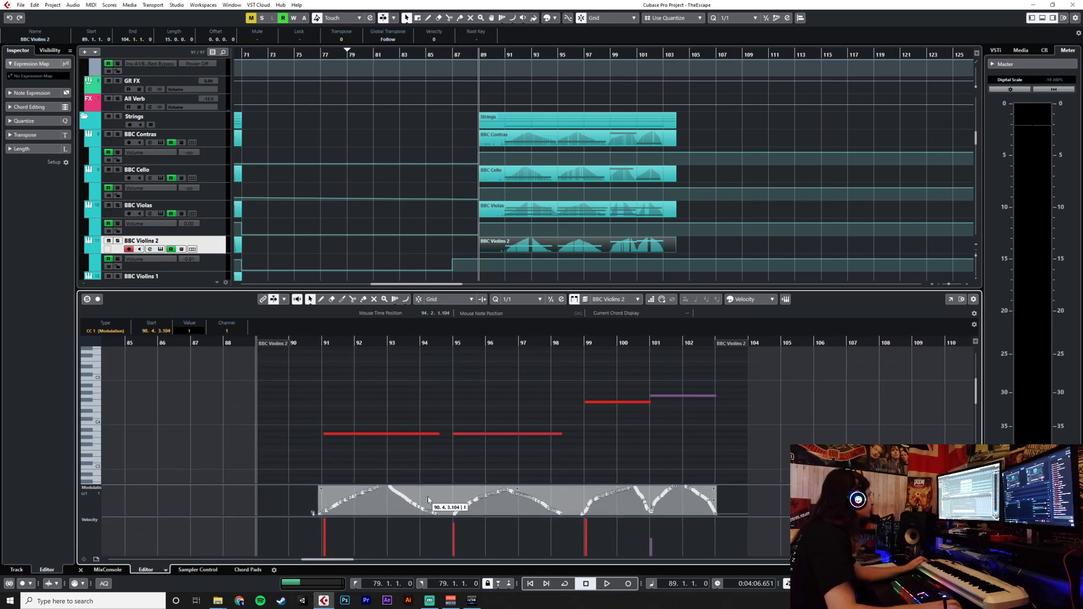
left_click(81, 570)
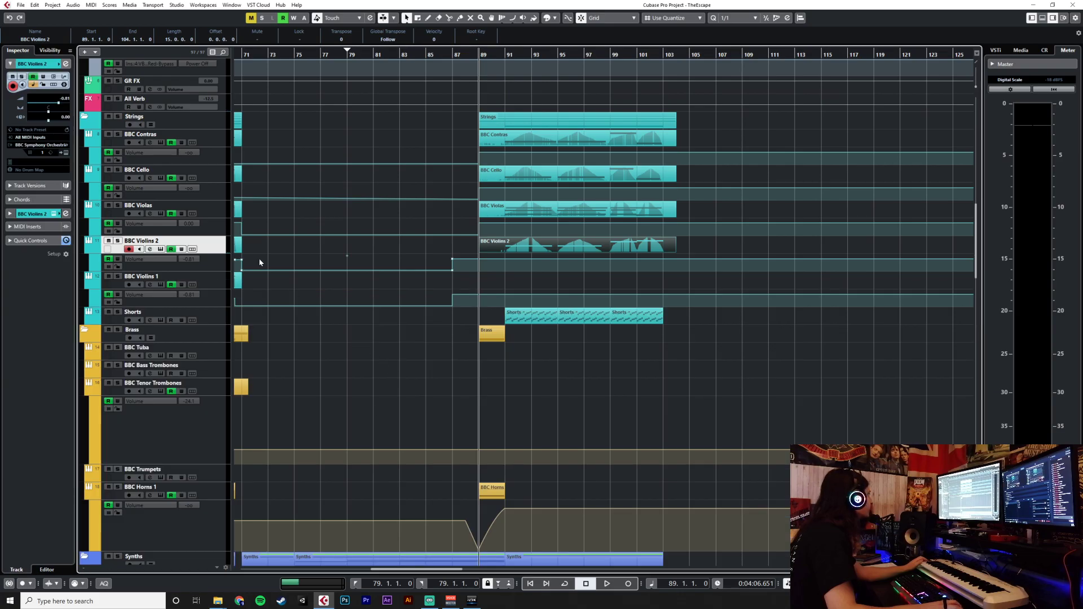
Record a BBC Violins 1 part from bar 89 until just past bar 103.
left_click(219, 278)
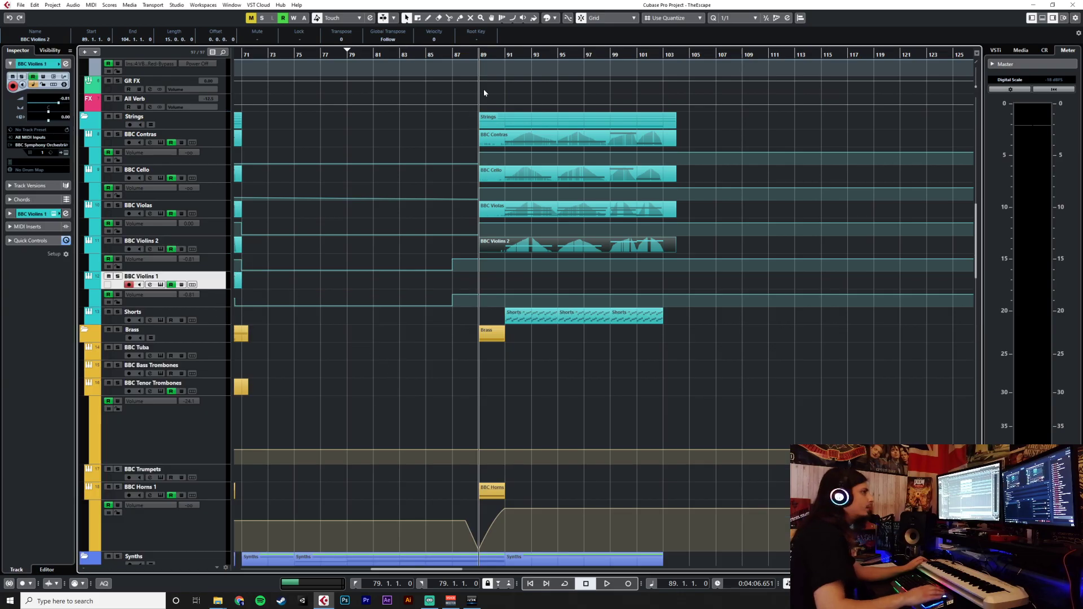
key("KP_Multiply")
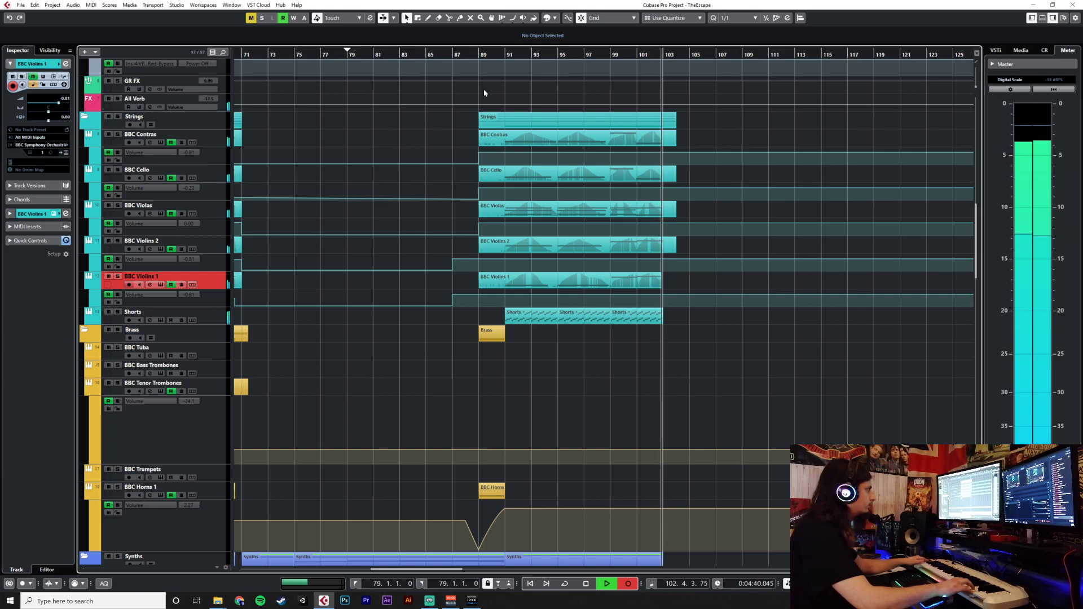
key("space")
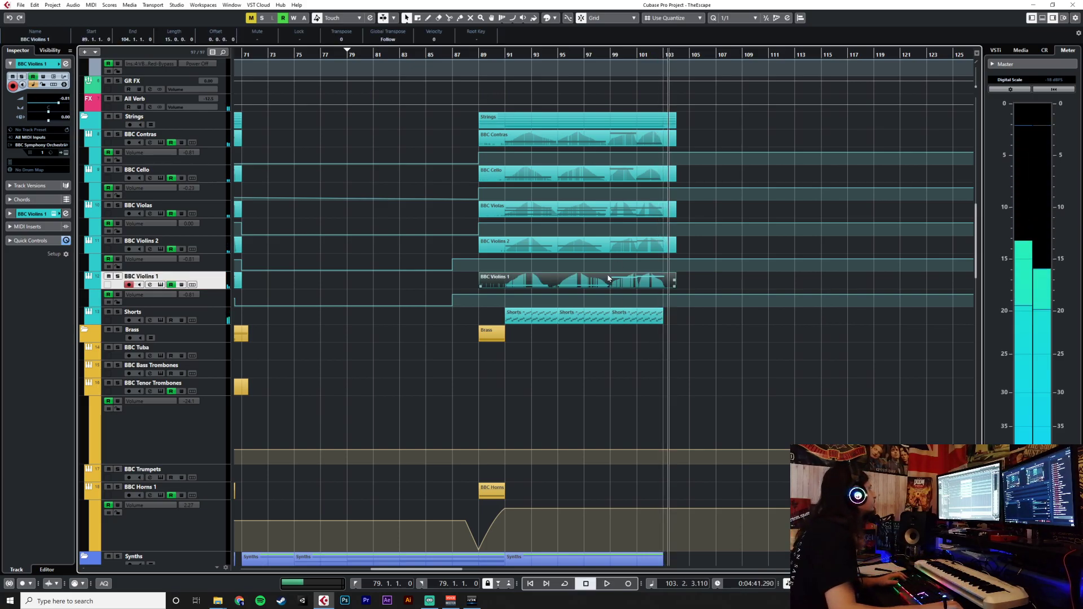
In the new BBC Violins 1 part, shift all notes and their modulation swells slightly earlier.
key("Return")
left_click_drag(492, 393, 176, 470)
left_click(202, 447)
left_click(201, 444)
left_click_drag(208, 350, 606, 461)
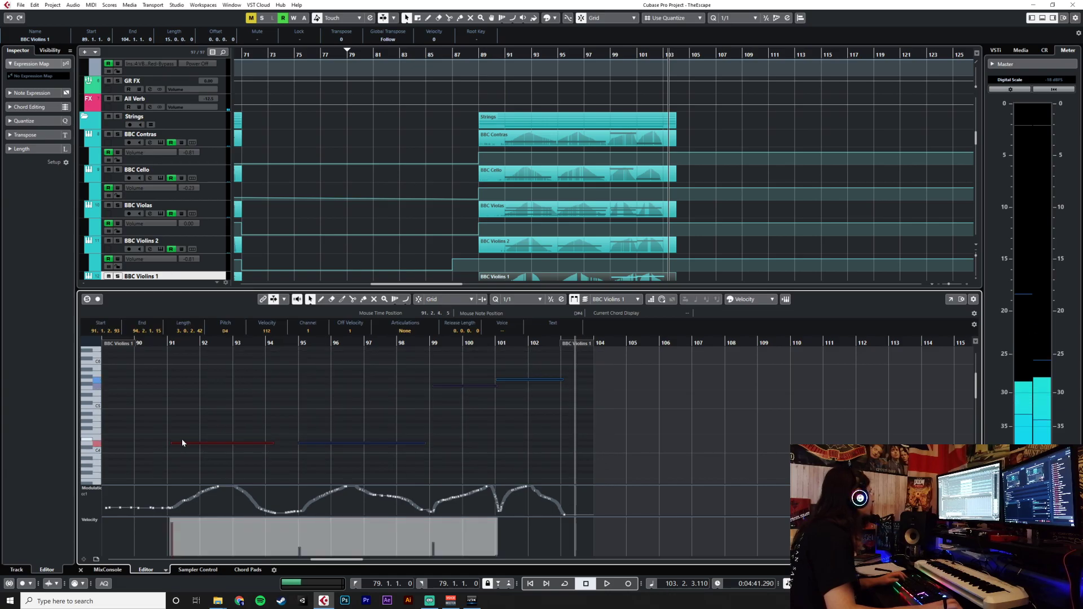
left_click_drag(180, 447, 173, 446)
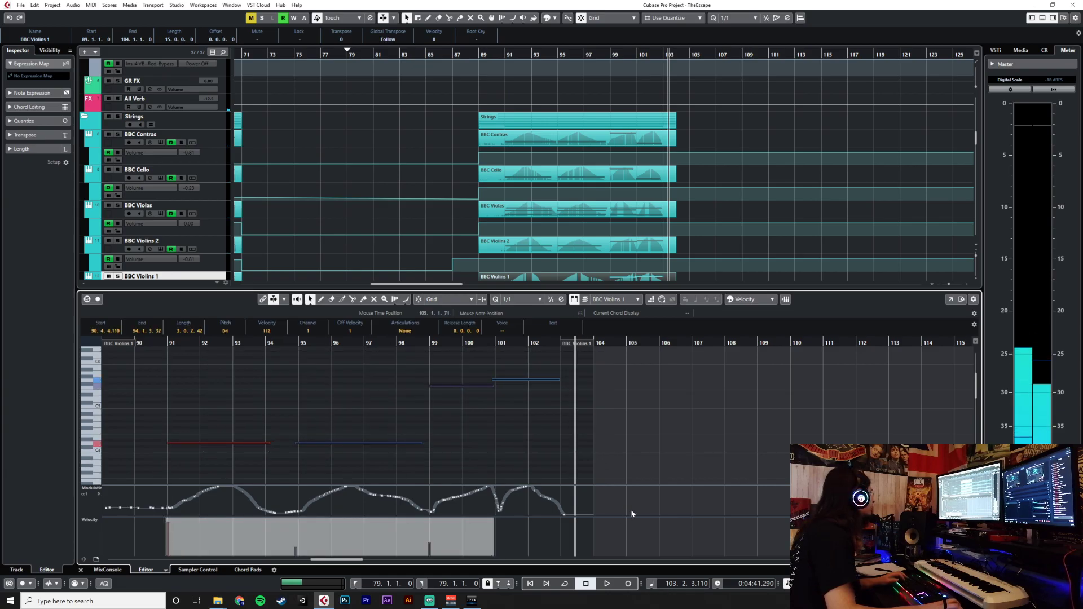
left_click_drag(583, 488, 163, 544)
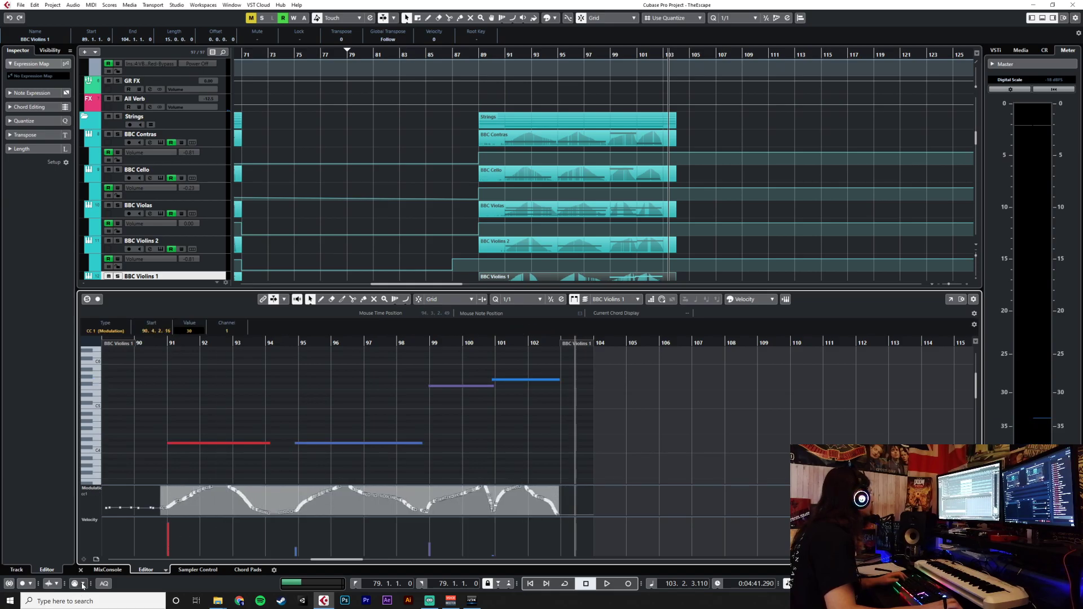
left_click(82, 570)
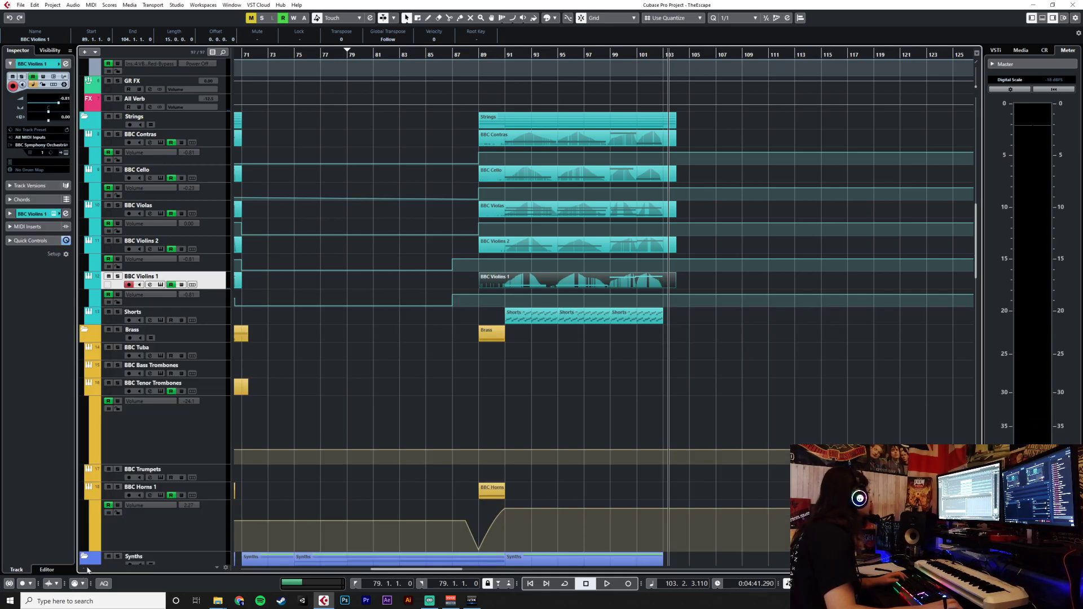
Select the BBC Tuba track and examine the earlier brass parts in the arrangement, back to the section from bar 22.
left_click(222, 360)
scroll(529, 374, "down", 3)
scroll(529, 373, "down", 3, "ctrl")
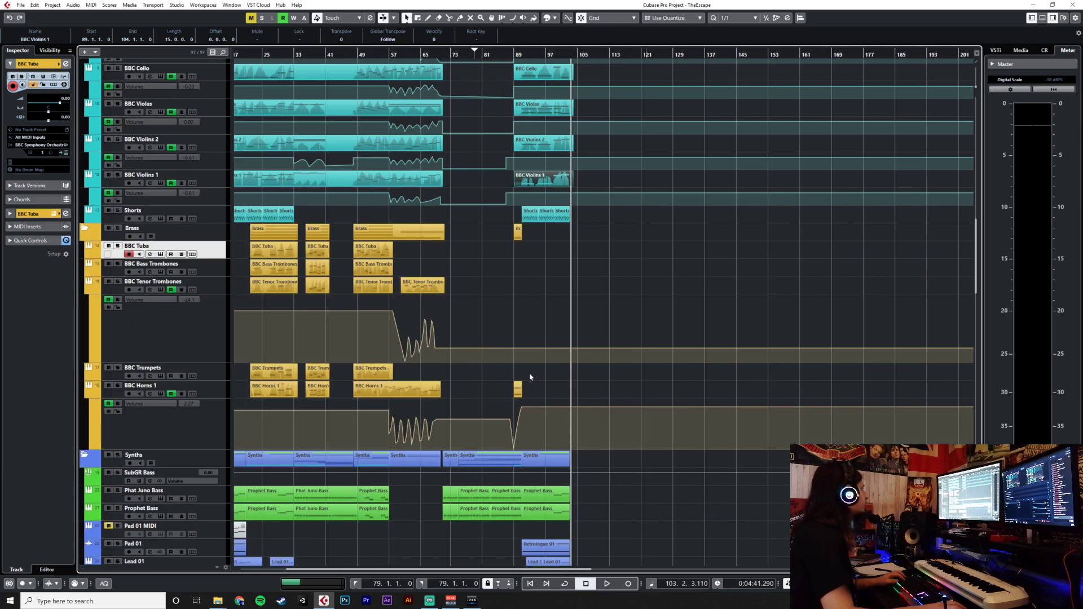
scroll(529, 374, "left", 2)
scroll(528, 372, "right", 7)
scroll(528, 373, "left", 6)
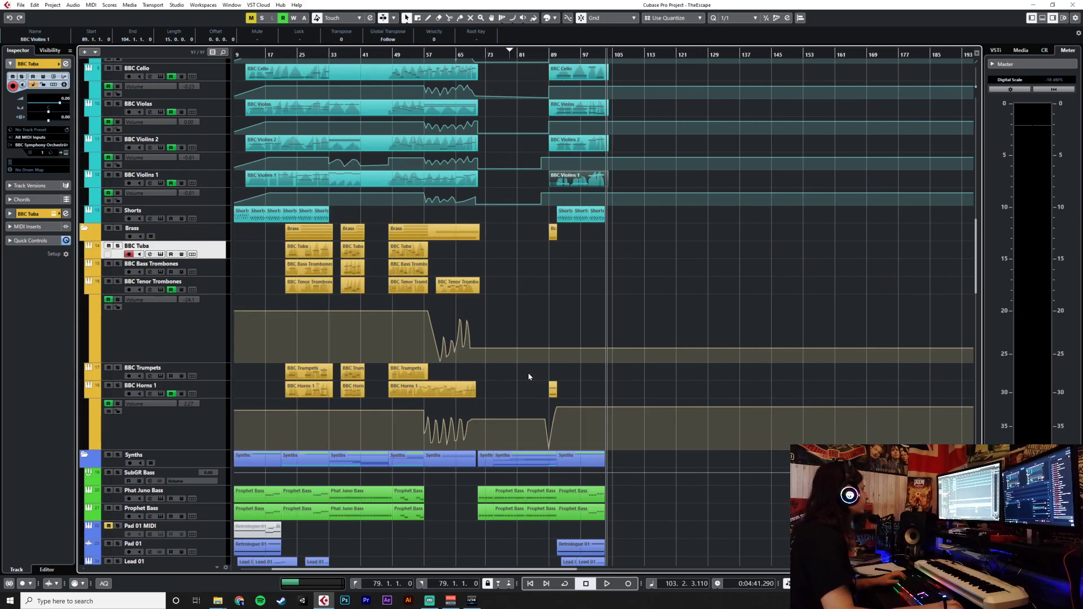
scroll(529, 377, "up", 5, "ctrl")
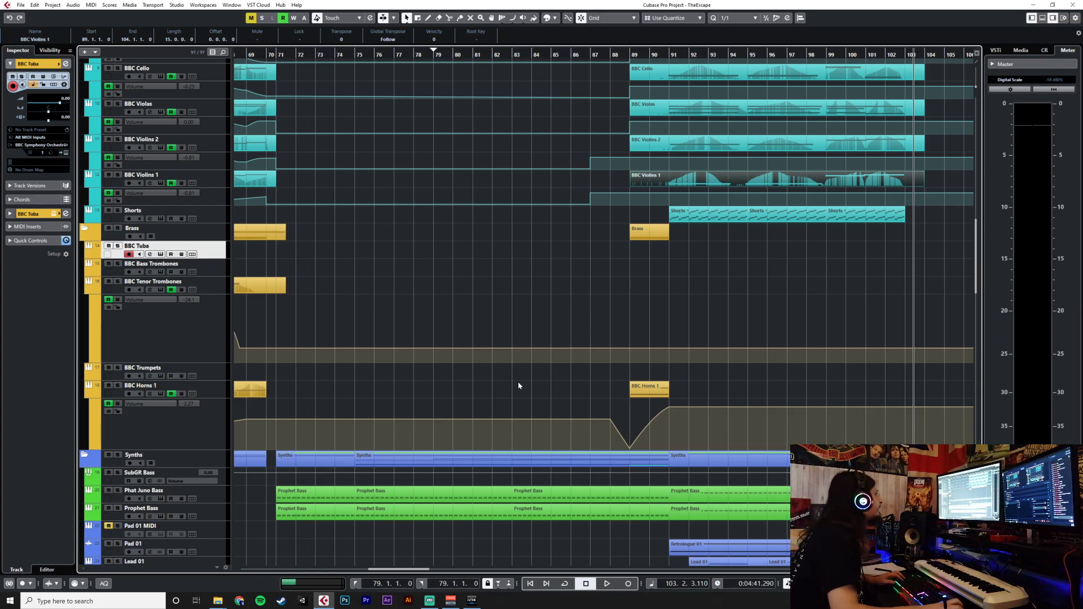
scroll(518, 382, "left", 8)
scroll(517, 381, "left", 3)
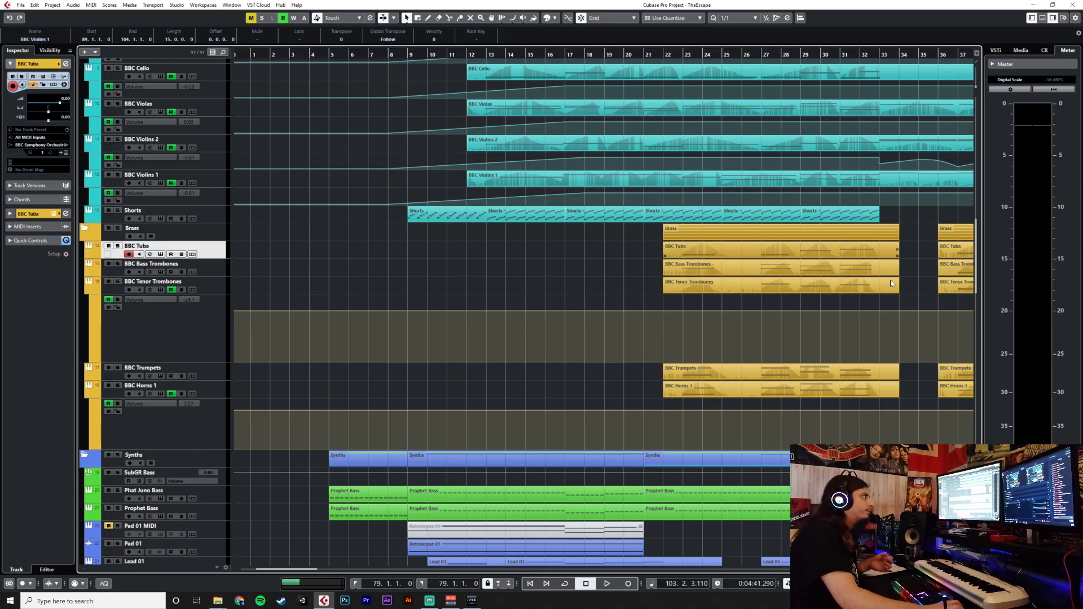
Record a BBC Tuba part from bar 89 until just past bar 103.
scroll(885, 263, "down", 5)
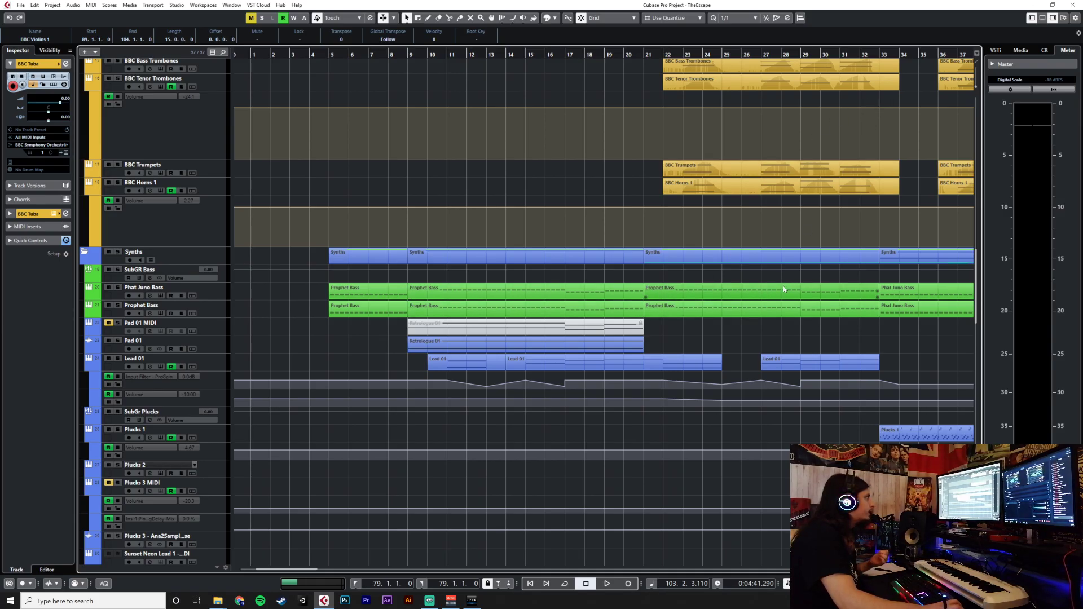
scroll(703, 332, "up", 3)
scroll(735, 286, "up", 3)
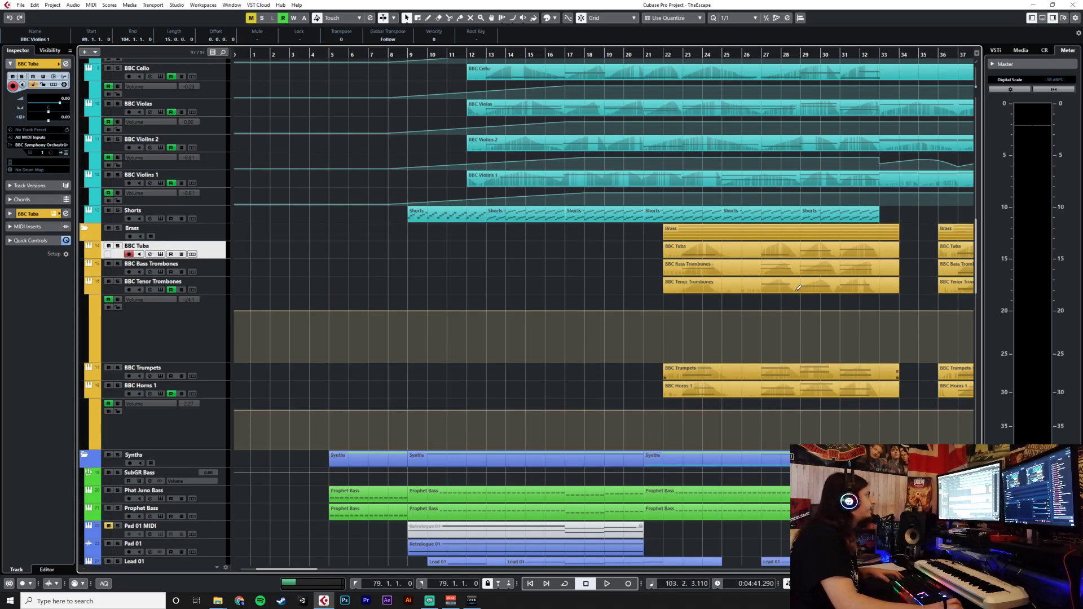
scroll(693, 377, "right", 20)
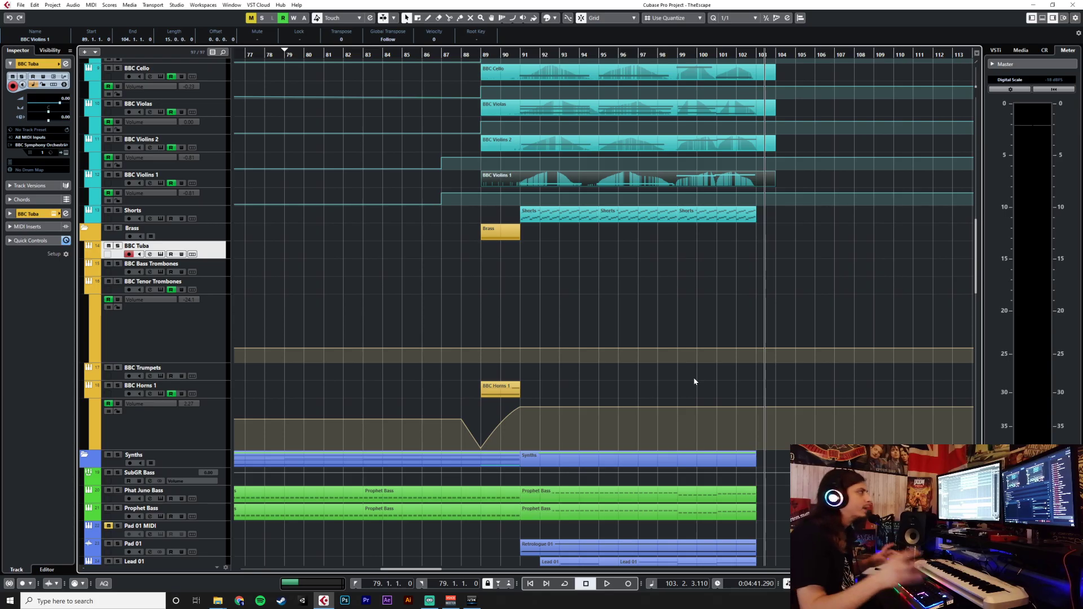
key("space")
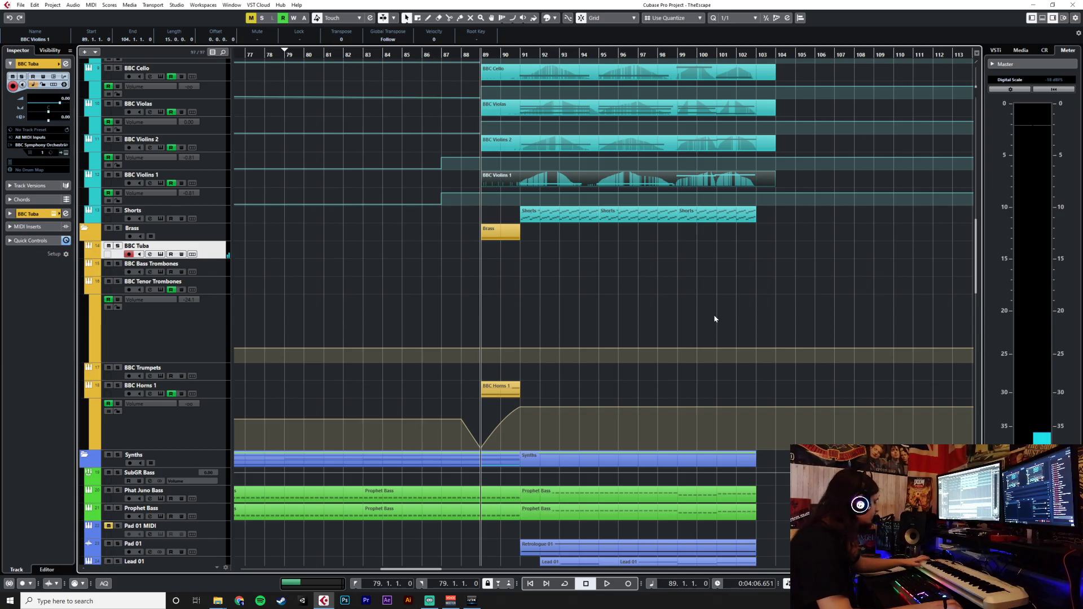
key("KP_Multiply")
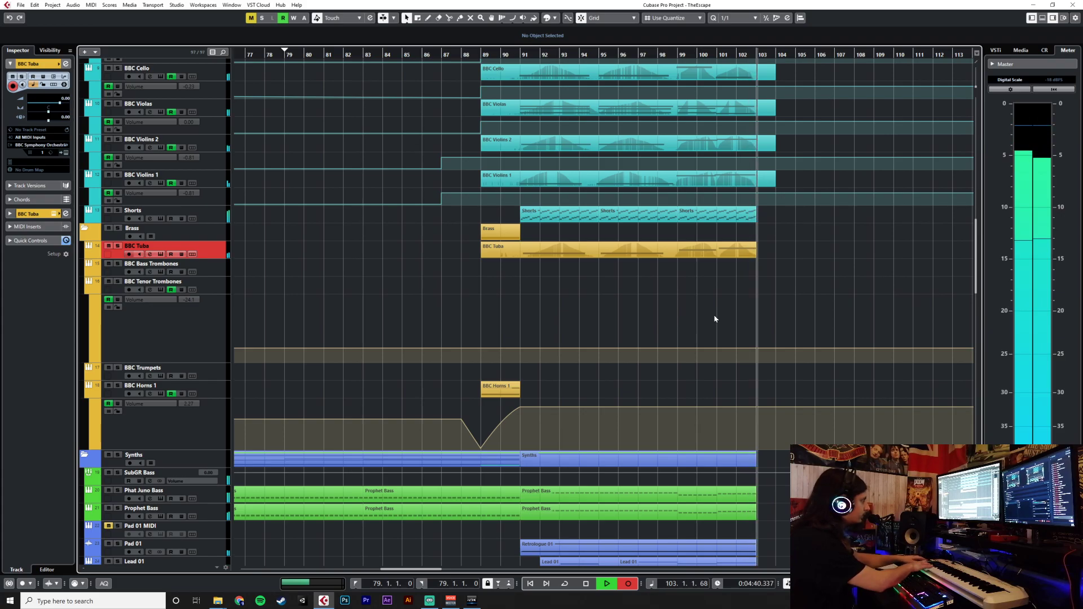
key("space")
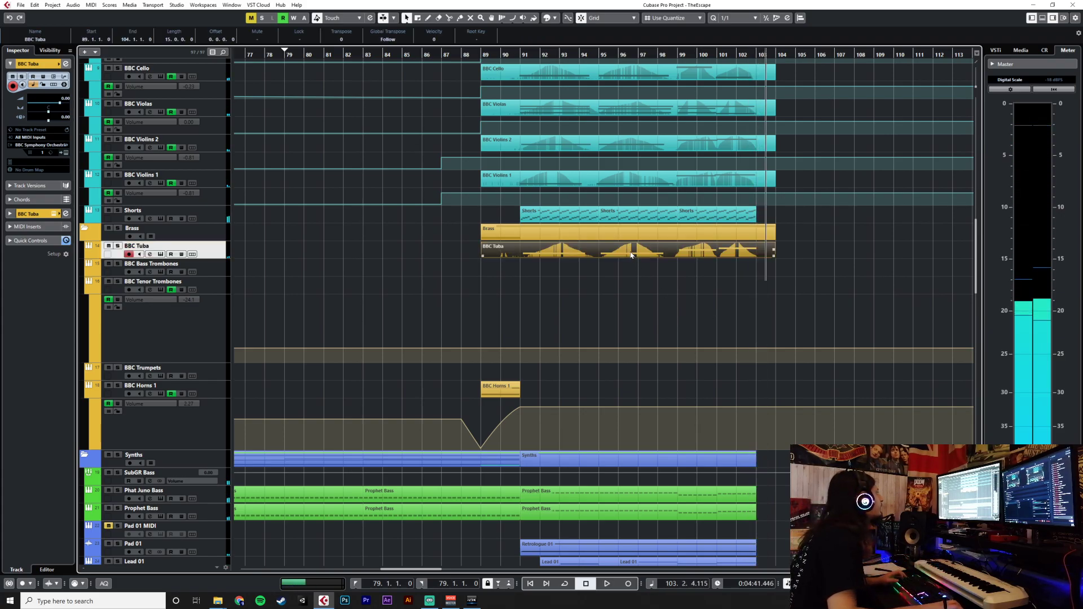
In the new BBC Tuba part, shift all notes and the modulation curve from bar 91 on slightly earlier.
double_click(631, 255)
left_click_drag(621, 351, 240, 422)
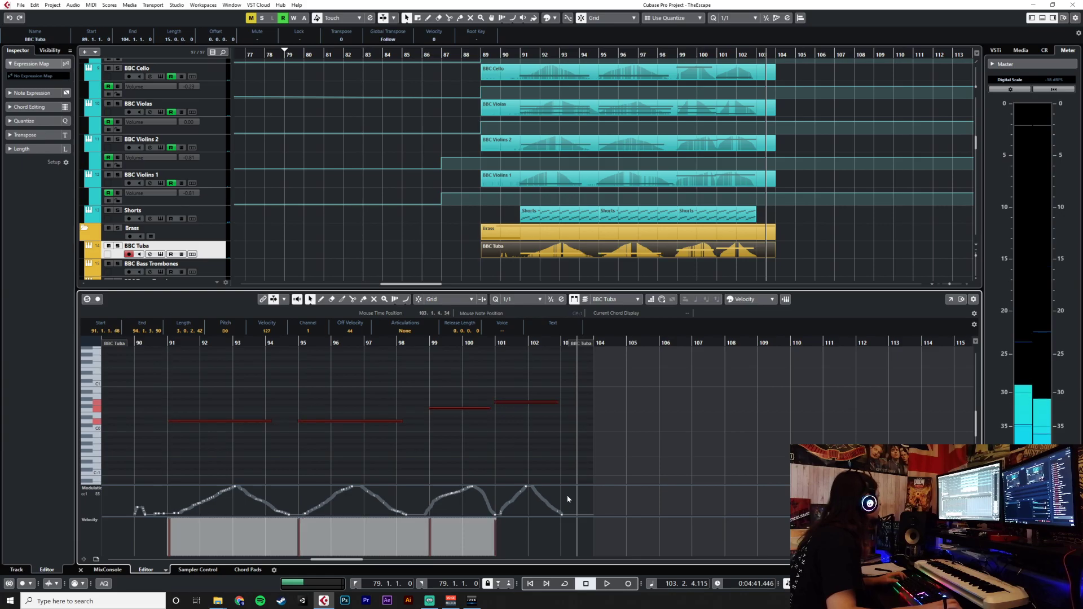
left_click_drag(568, 489, 168, 552)
left_click_drag(306, 496, 296, 502)
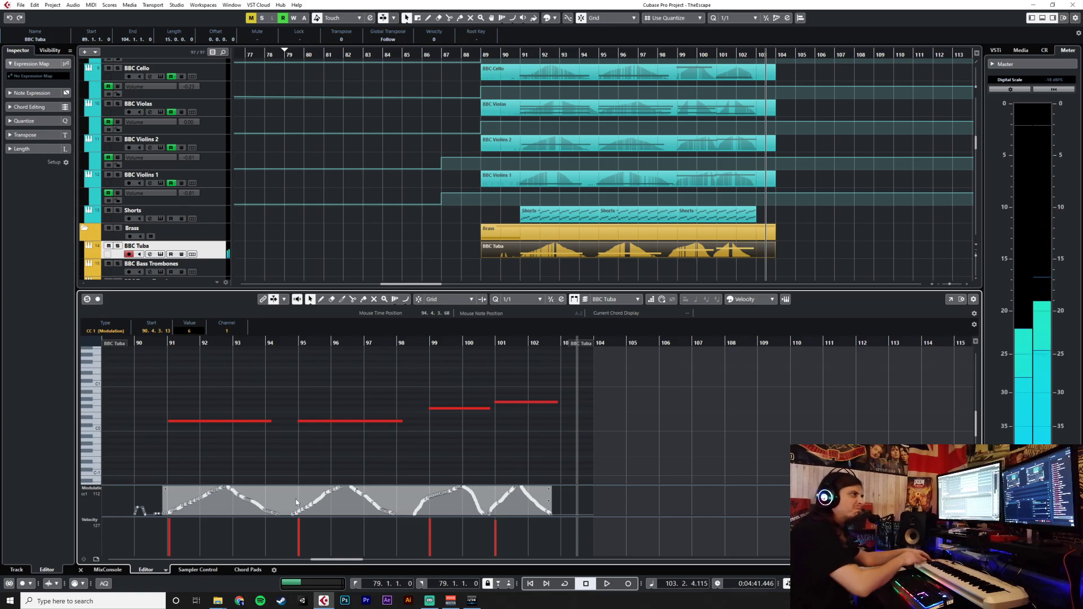
left_click(81, 570)
Select the BBC Bass Trombones track and delete the GR Brass volume automation point at bar 27.
left_click(213, 272)
left_click(481, 54)
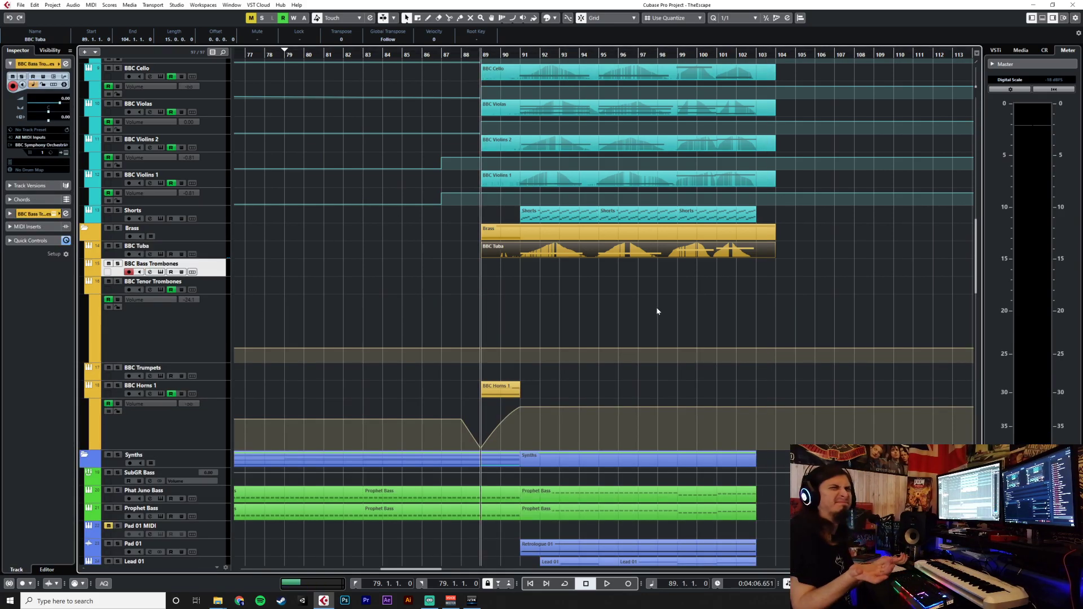
scroll(621, 333, "up", 15)
scroll(622, 333, "down", 8)
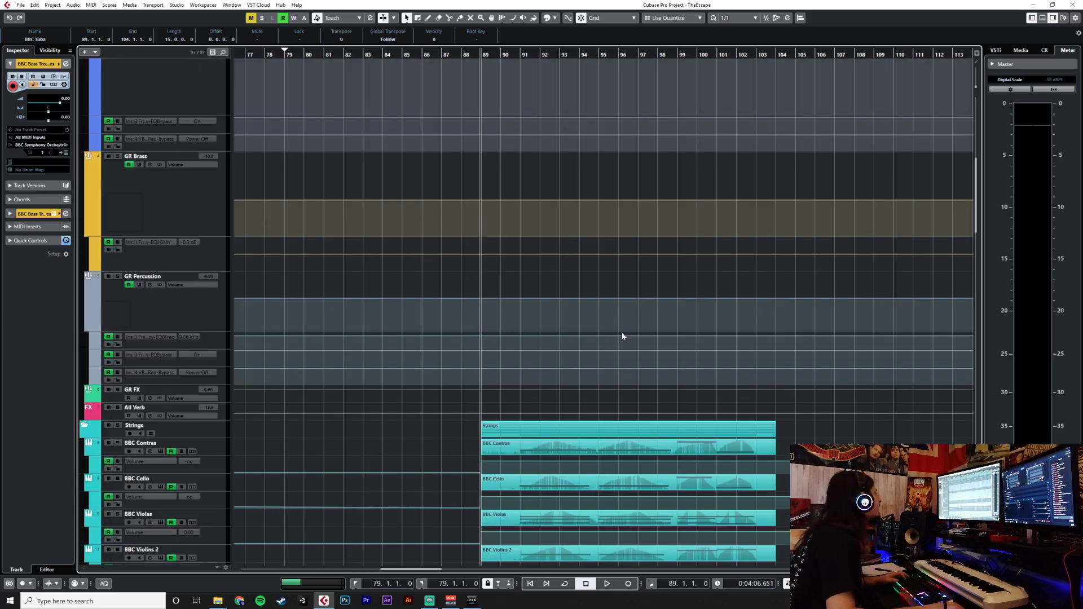
scroll(621, 333, "up", 2)
scroll(622, 333, "left", 10)
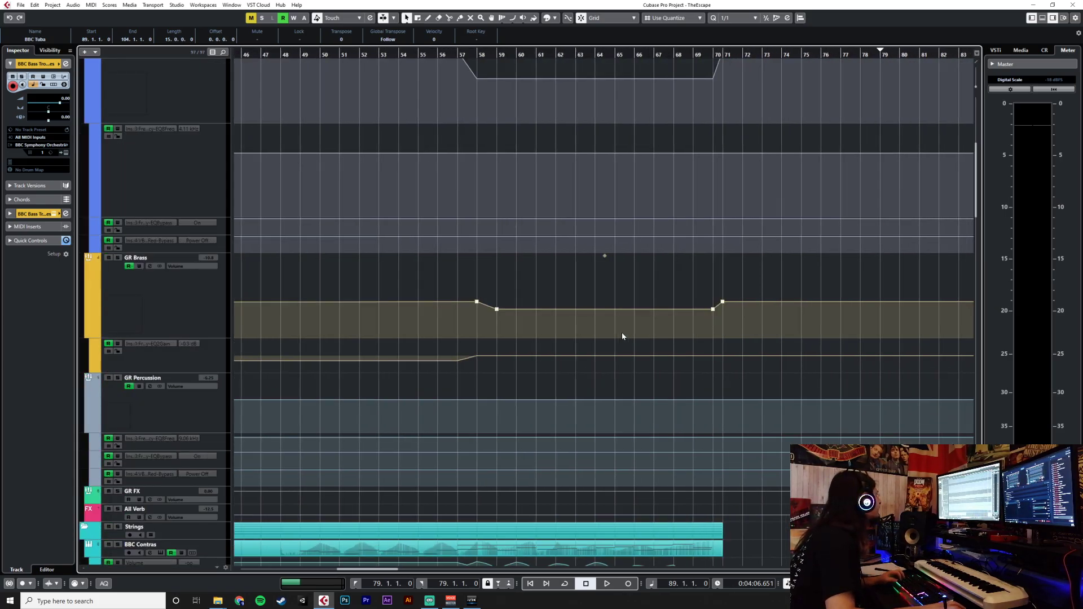
scroll(622, 333, "left", 3)
scroll(622, 333, "right", 4)
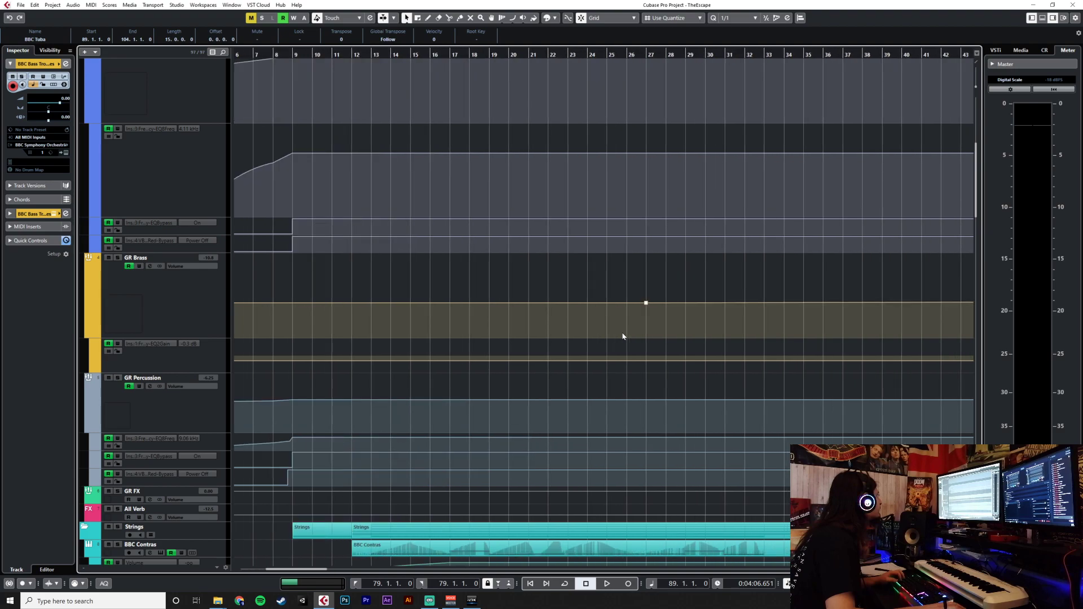
left_click(646, 303)
key("Delete")
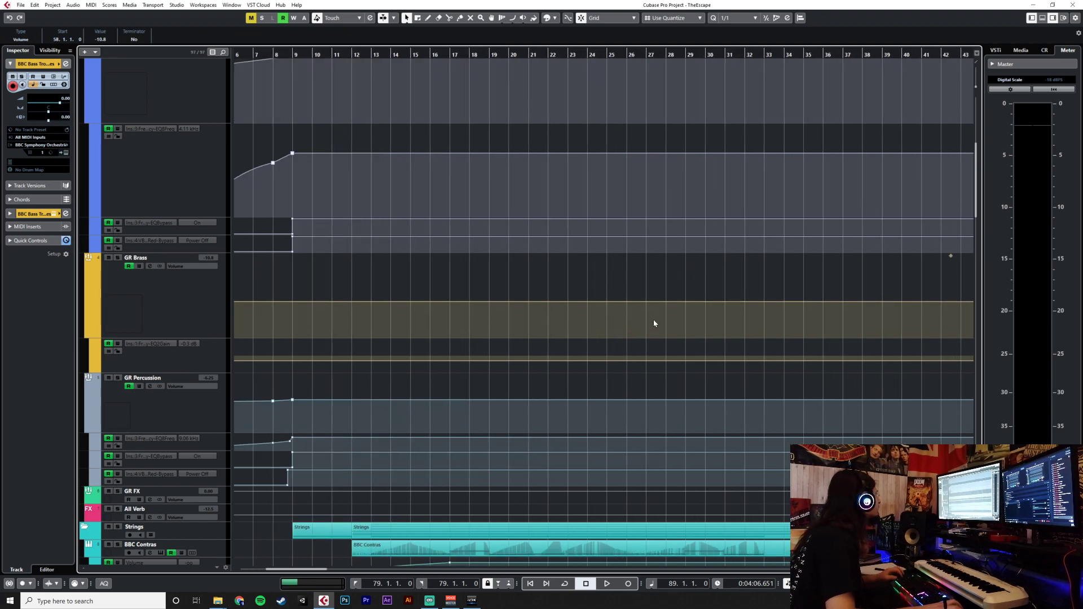
Examine the GR Brass volume automation and the existing brass, synth and drum tracks between bars 48 and 89.
scroll(653, 323, "right", 6)
left_click(372, 56)
left_click(741, 55)
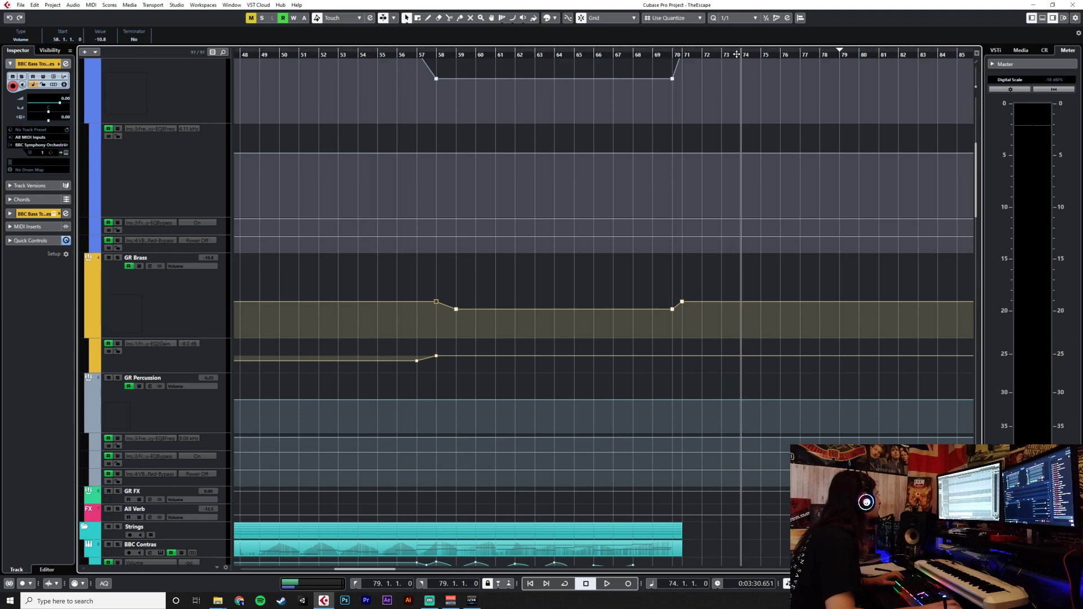
scroll(695, 384, "down", 10)
scroll(695, 384, "down", 8)
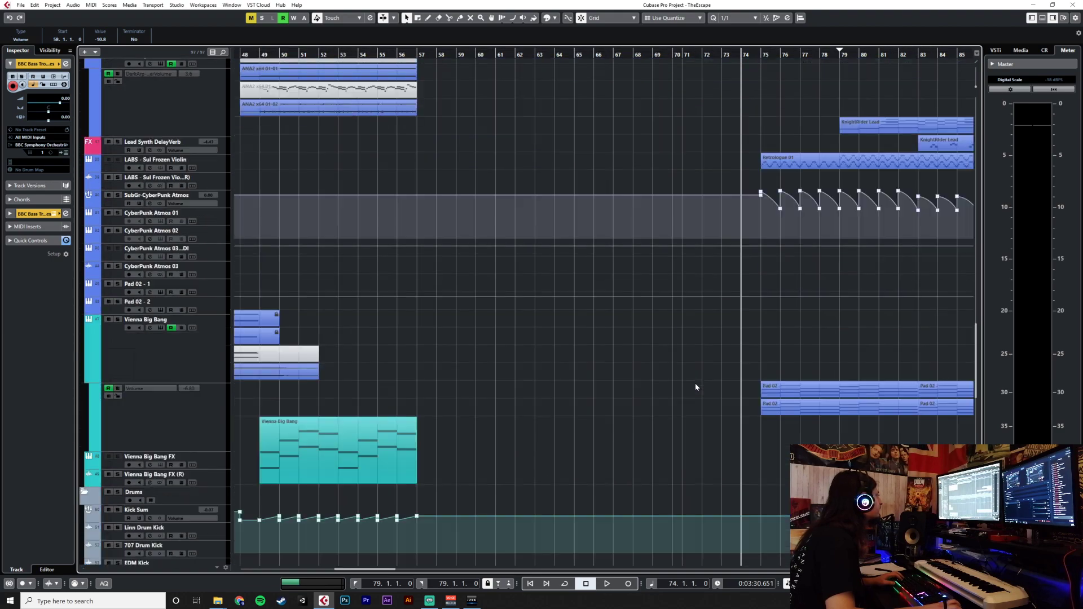
scroll(694, 383, "up", 15)
scroll(693, 385, "up", 4)
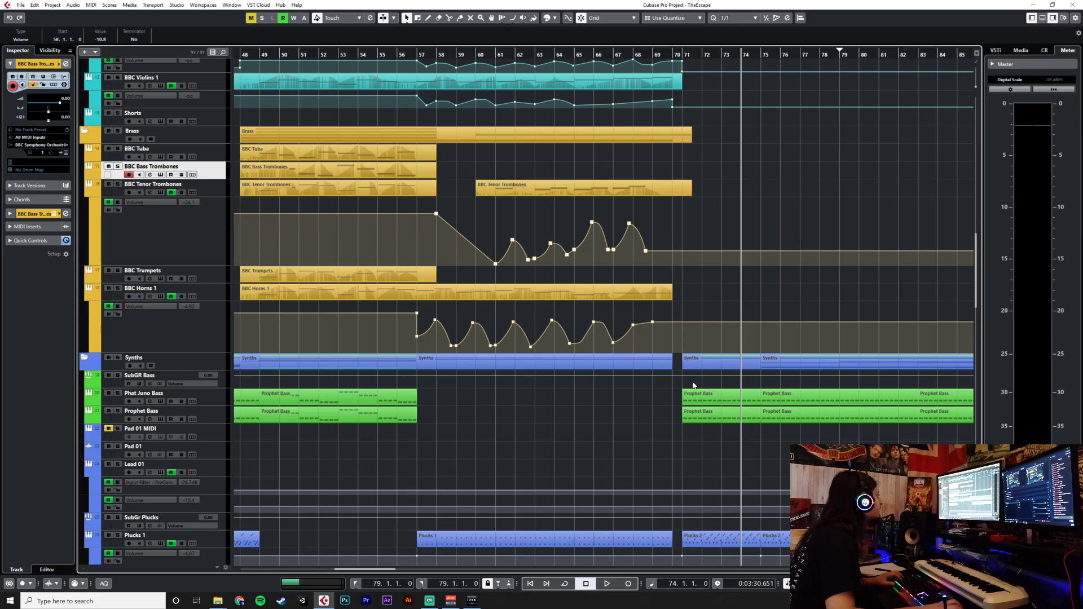
scroll(693, 385, "up", 4)
scroll(692, 381, "right", 10)
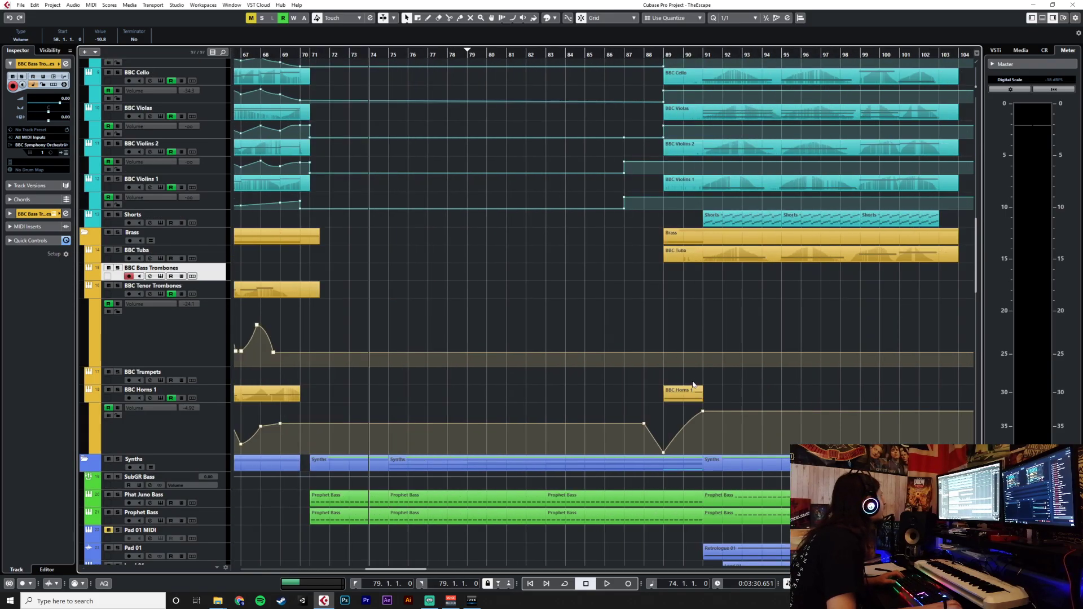
Record a BBC Bass Trombones part from bar 89 until just past bar 103.
left_click(366, 53)
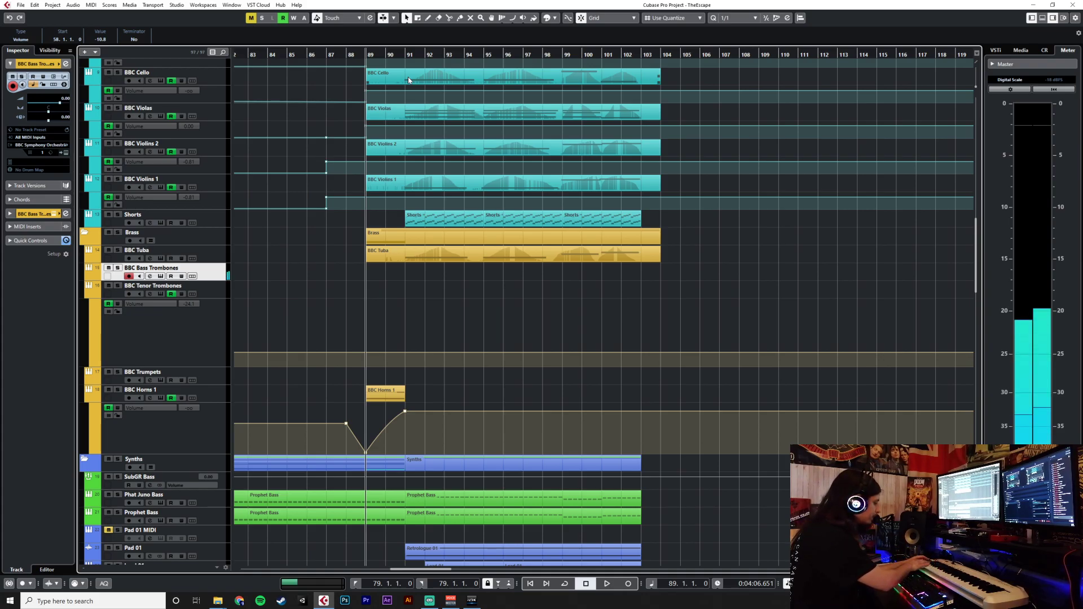
key("KP_Multiply")
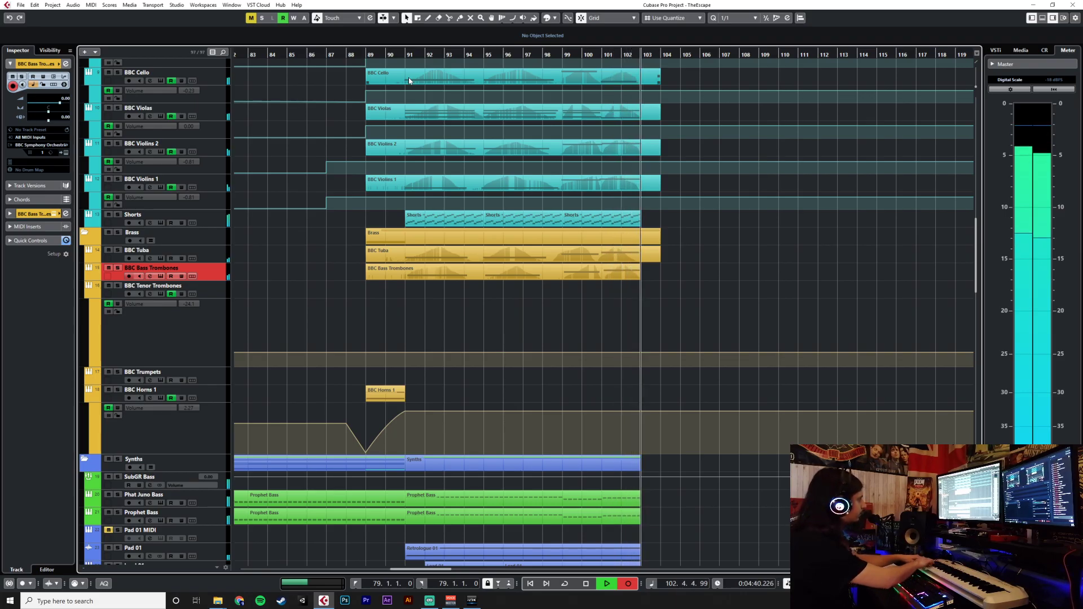
key("space")
In the new BBC Bass Trombones part, shift all notes and their modulation swells slightly earlier.
double_click(482, 273)
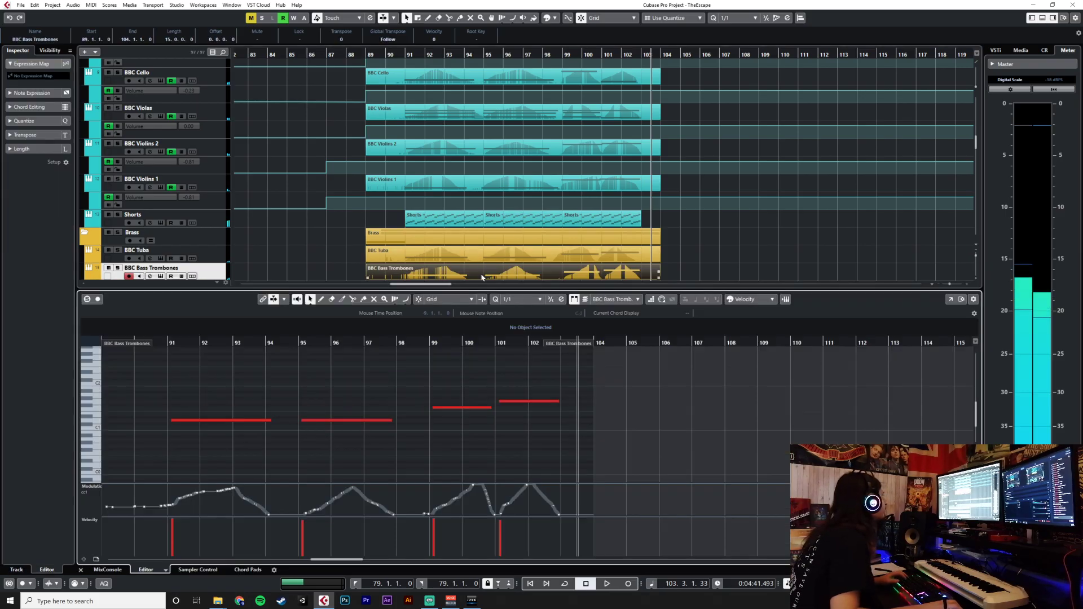
left_click_drag(517, 385, 241, 425)
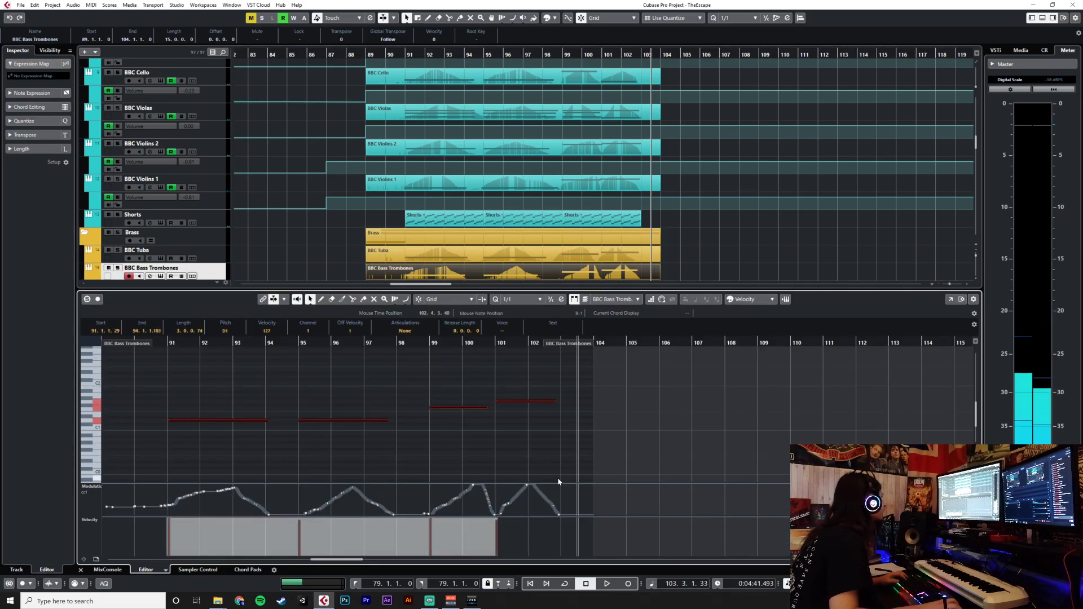
left_click_drag(561, 485, 159, 510)
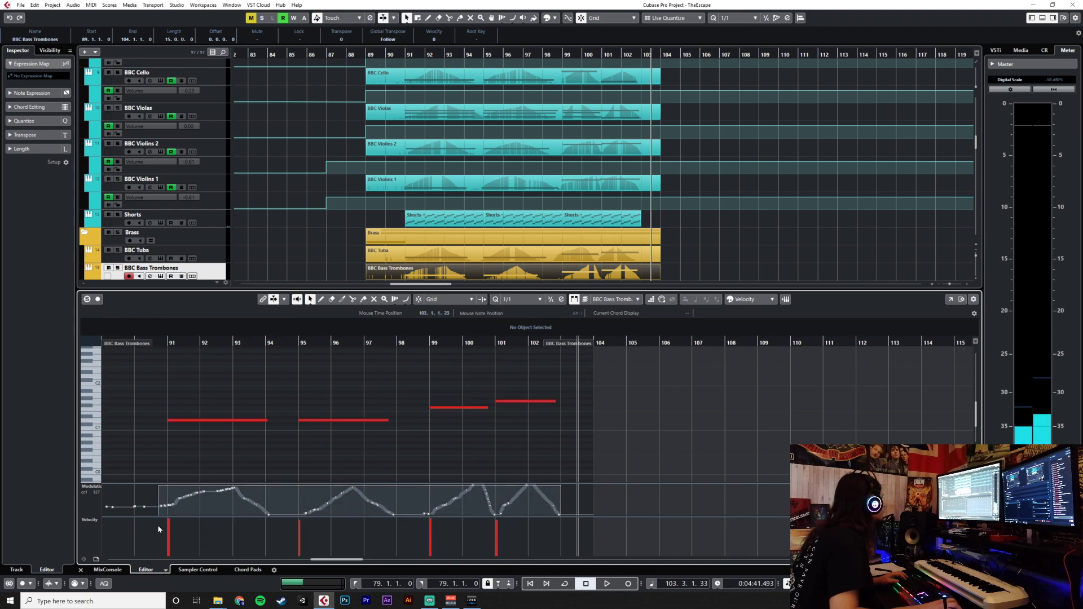
left_click_drag(314, 492, 301, 495)
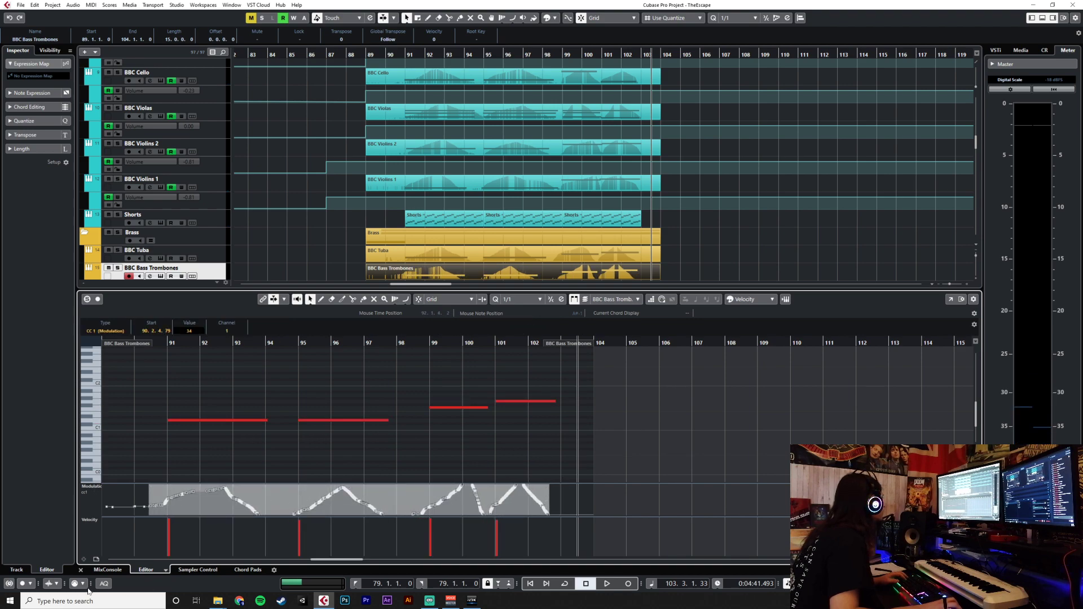
left_click(80, 570)
Select the BBC Tenor Trombones track at bar 89 and open the five new BBC string parts together in a separate Key Editor window.
key("Down")
key("space")
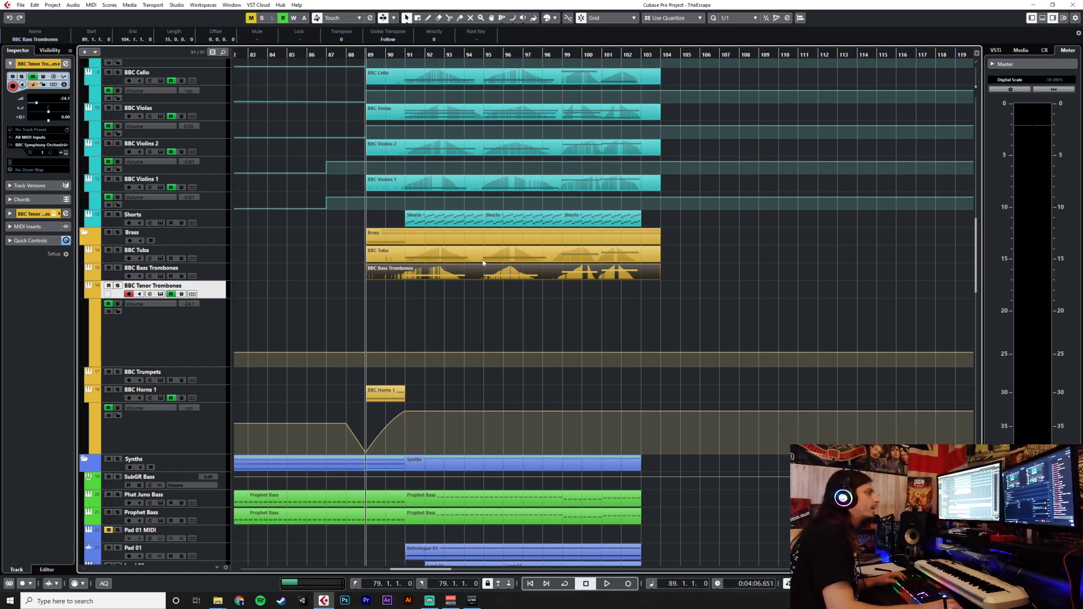
scroll(478, 249, "up", 8)
scroll(474, 246, "down", 5)
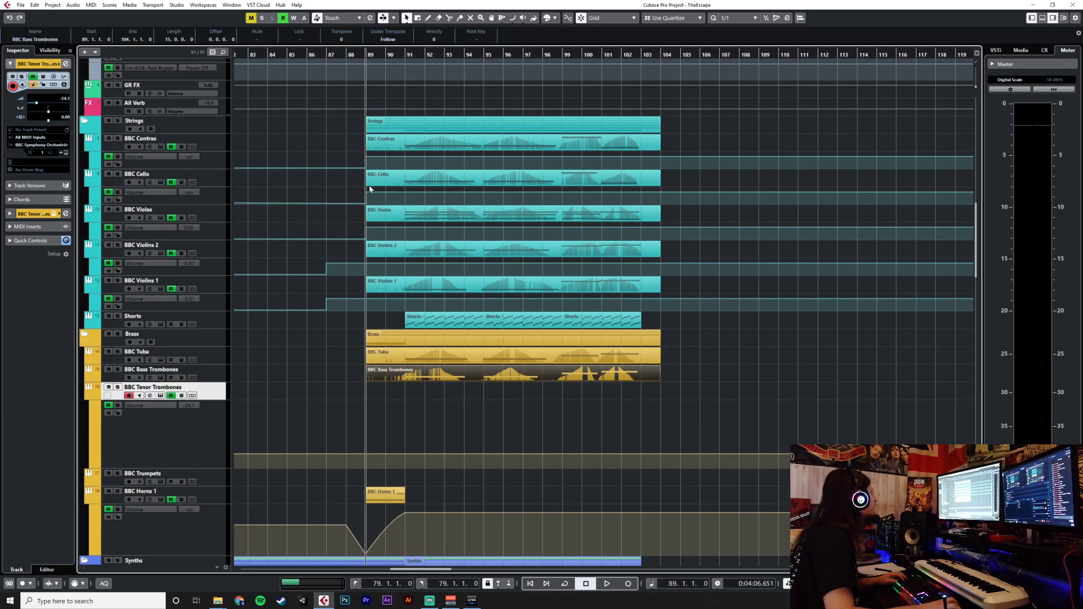
left_click(411, 139)
key("shift+Down")
key("shift+Down")
key("shift+Down")
key("shift+Down")
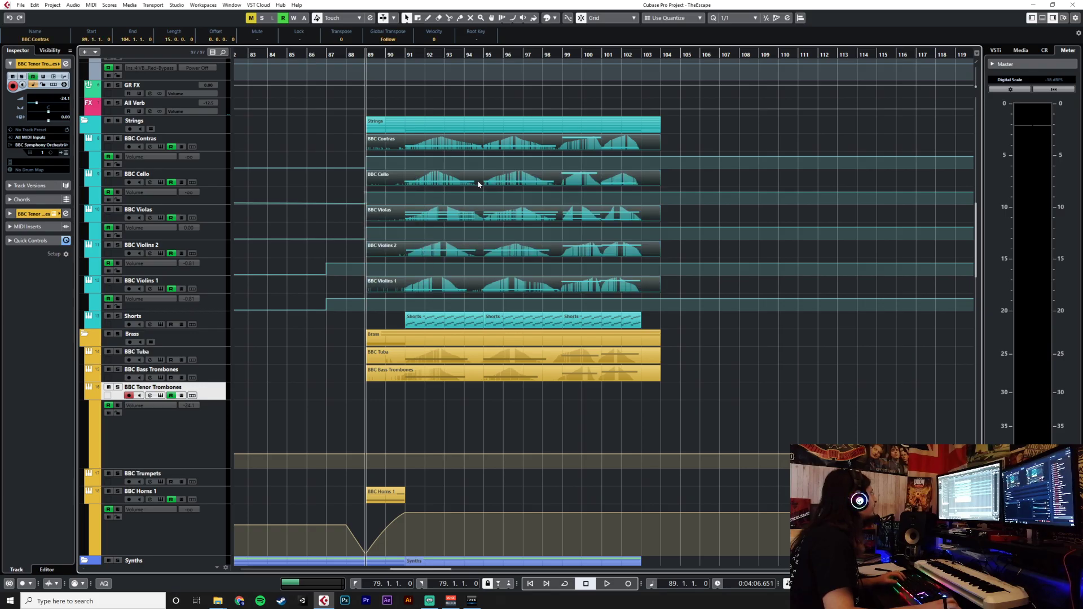
double_click(473, 148)
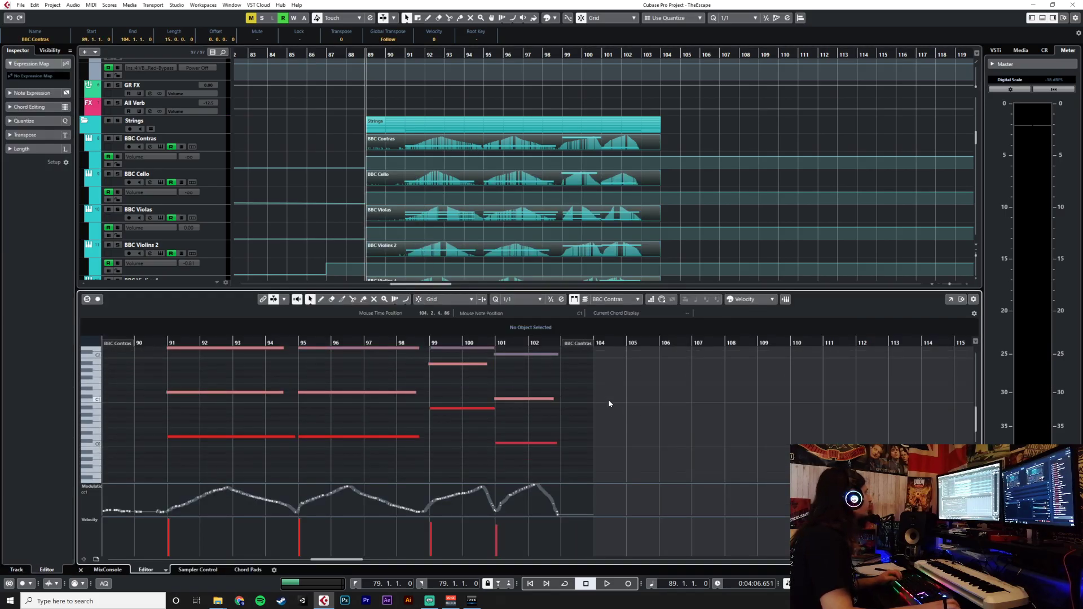
scroll(603, 404, "up", 2)
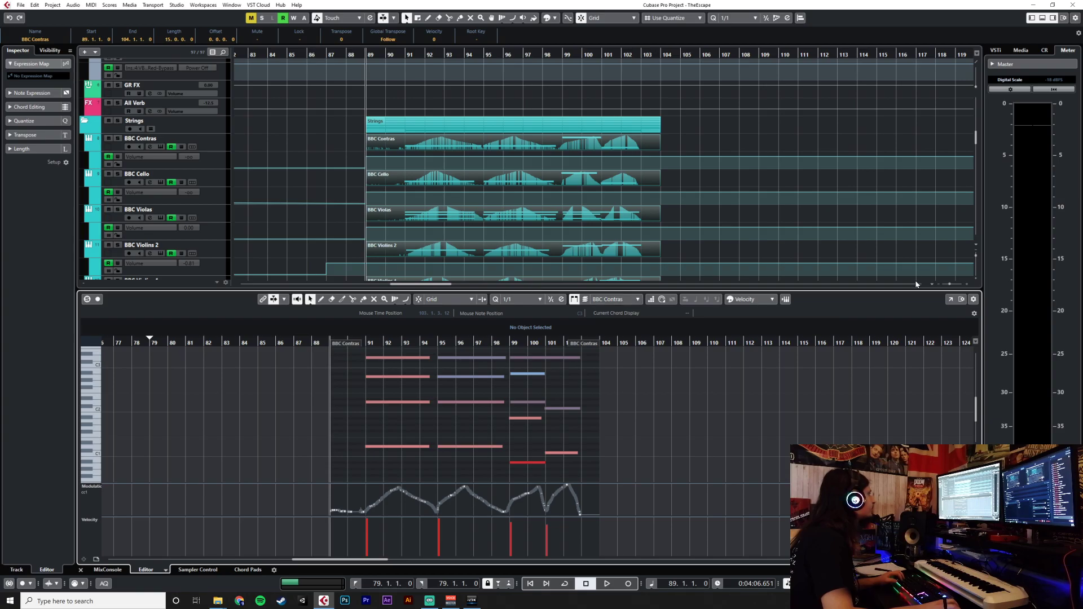
left_click(950, 300)
Examine the combined string voicing from bar 91 to bar 103, select the high notes from bar 99 on, and dock the editor again.
scroll(781, 258, "up", 3)
scroll(780, 256, "down", 6)
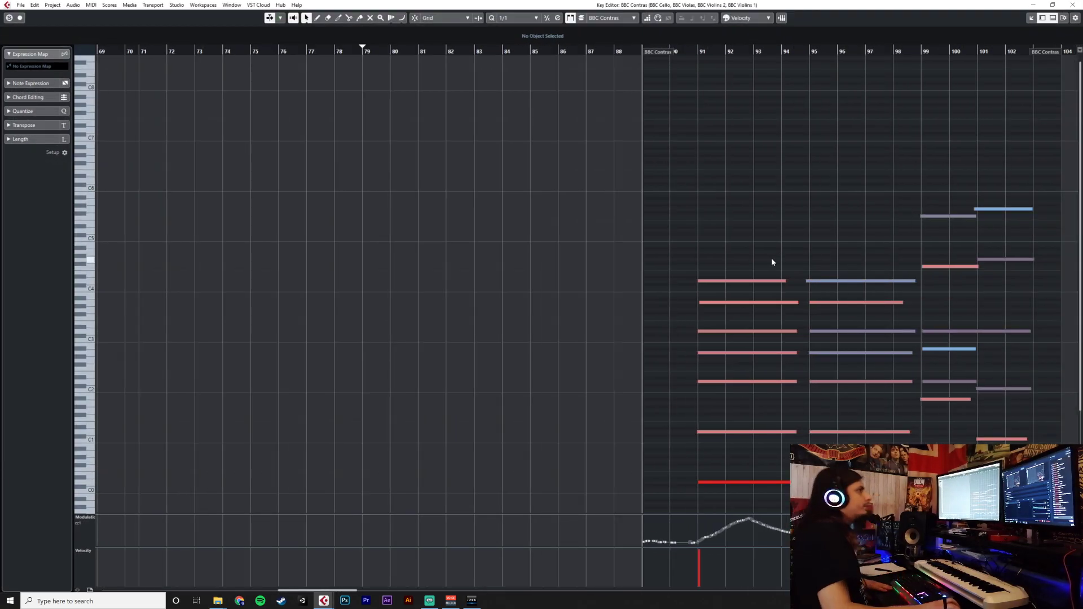
scroll(779, 266, "down", 3)
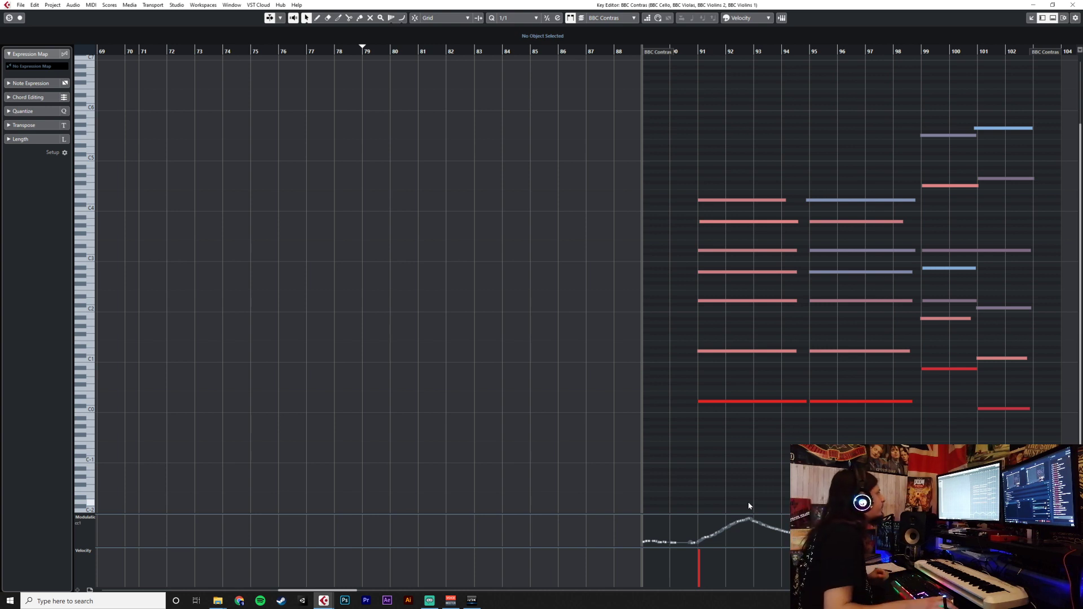
scroll(939, 305, "up", 3)
scroll(938, 303, "right", 3)
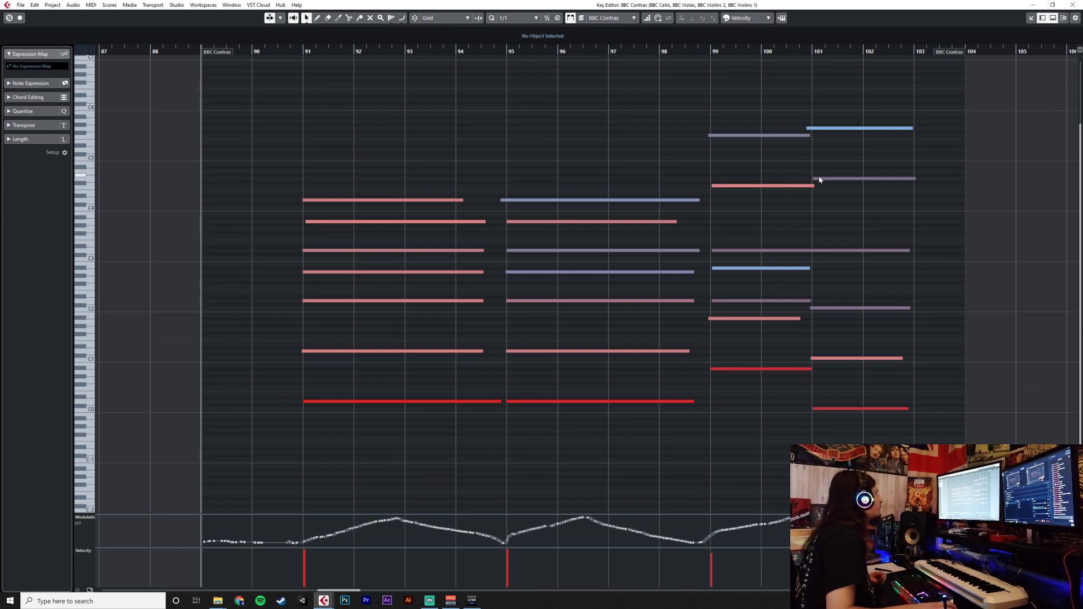
left_click_drag(775, 99, 880, 215)
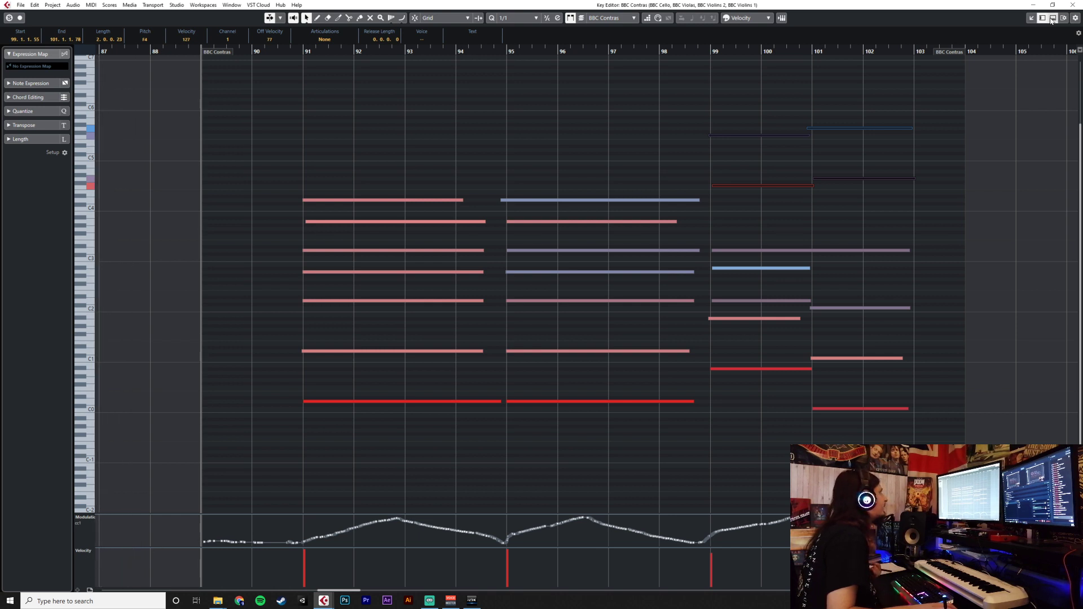
left_click(1031, 18)
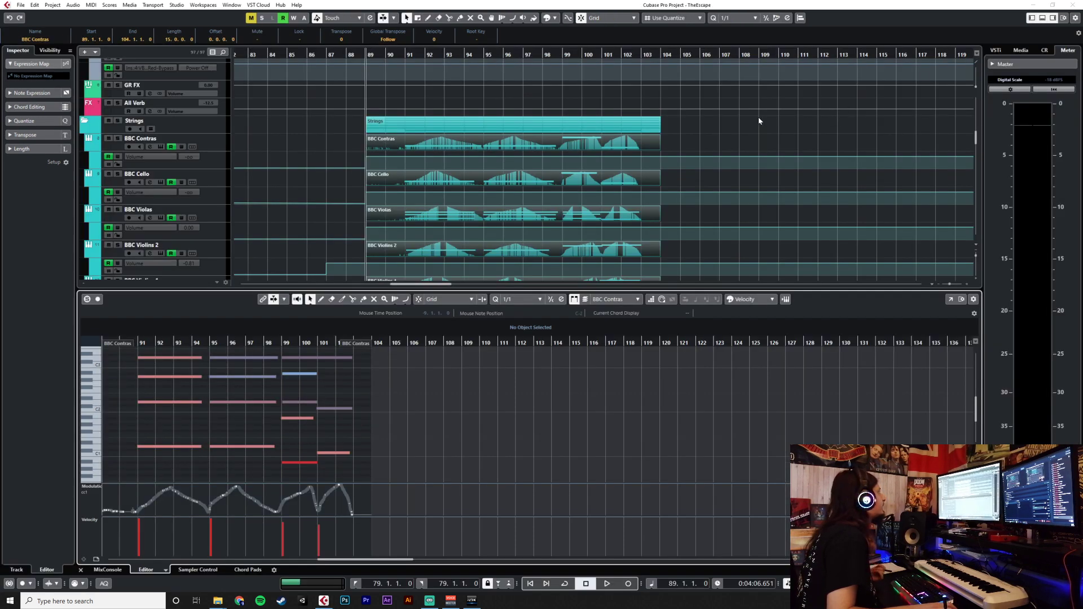
Solo the GR Brass and GR Strings groups and play the arrangement from bar 89 to just past bar 103.
scroll(539, 222, "down", 3)
scroll(539, 222, "up", 3)
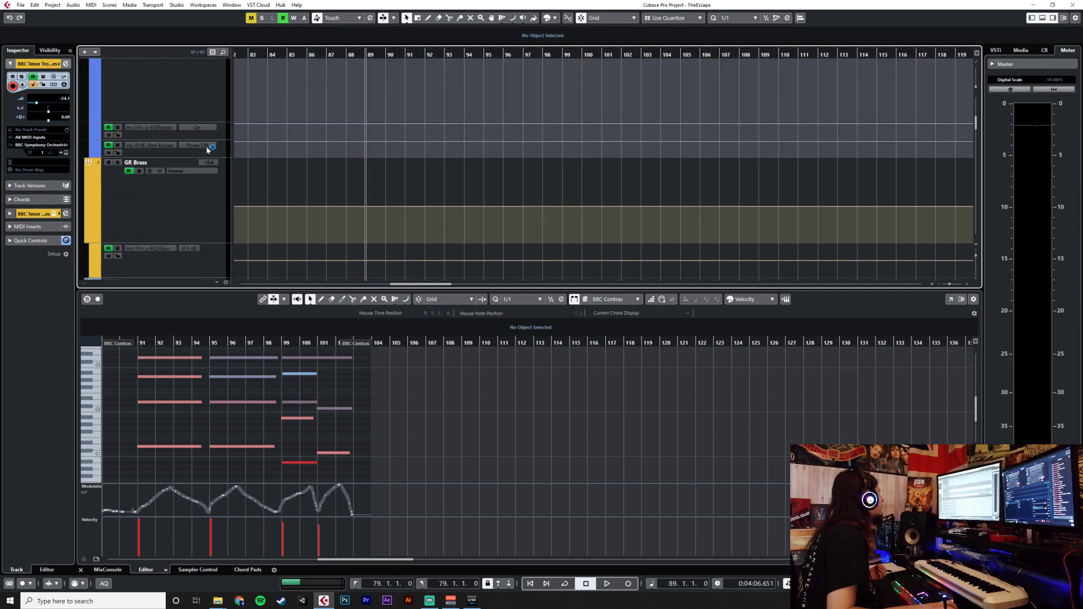
left_click(118, 162)
scroll(398, 242, "up", 3)
scroll(398, 242, "up", 5)
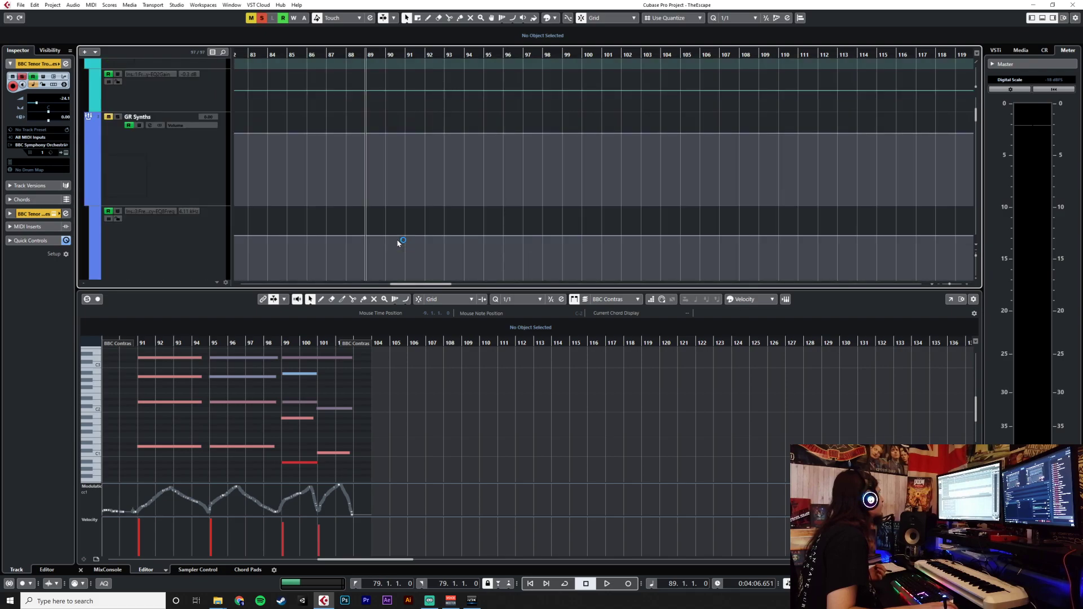
scroll(377, 162, "down", 5)
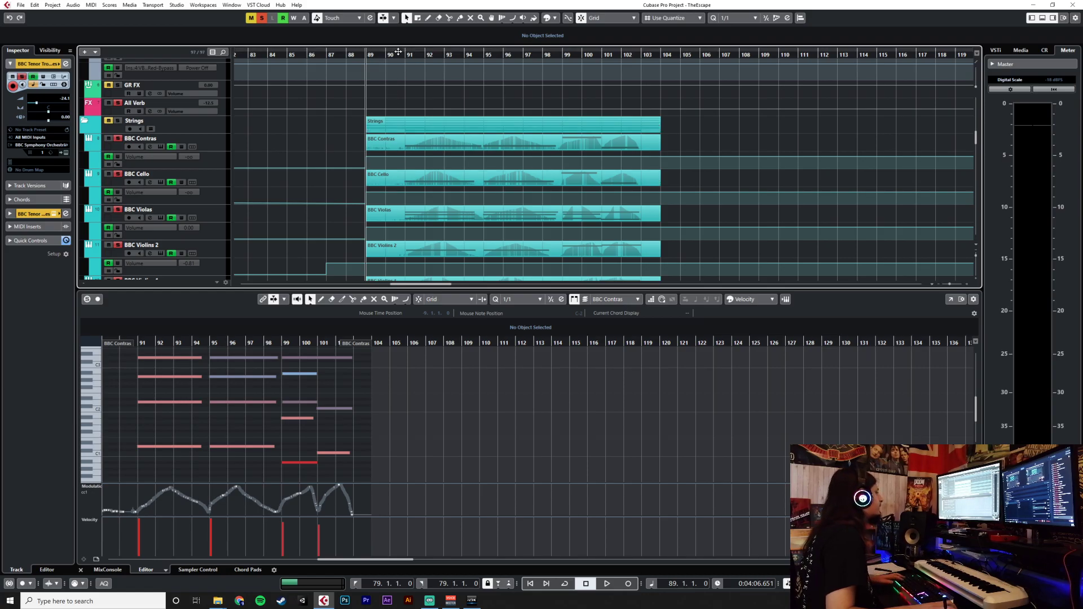
key("space")
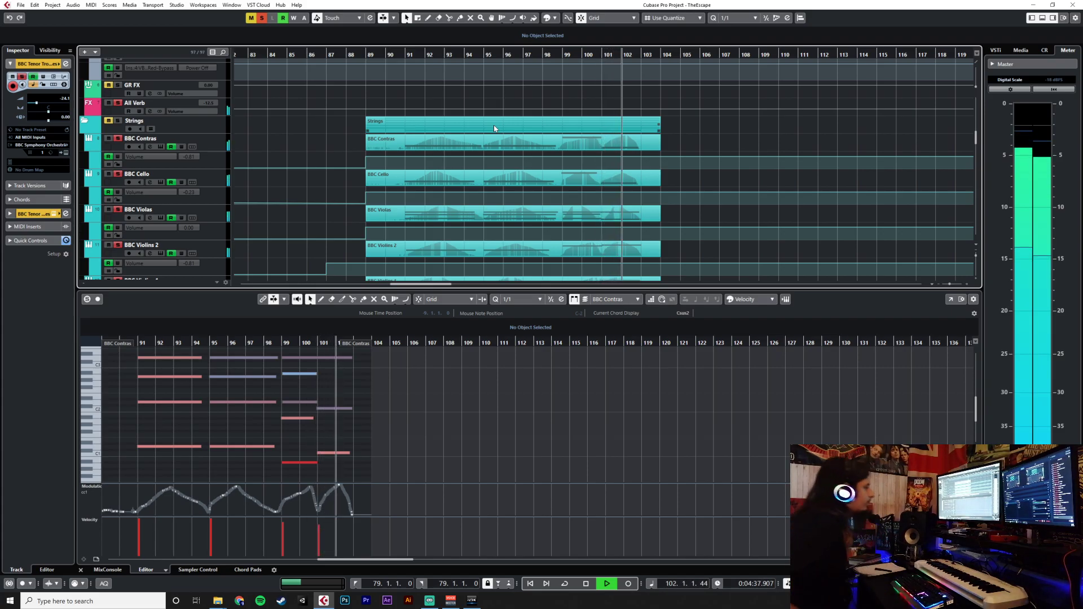
View the combined string voicing in a separate Key Editor window, dock it again and close the editor.
left_click(951, 299)
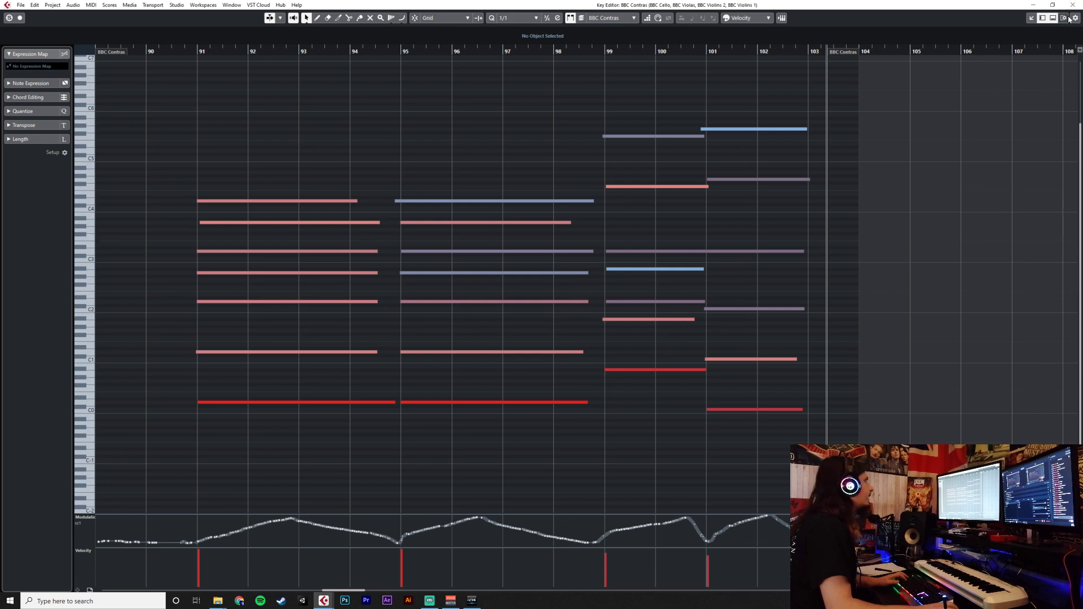
left_click(1043, 19)
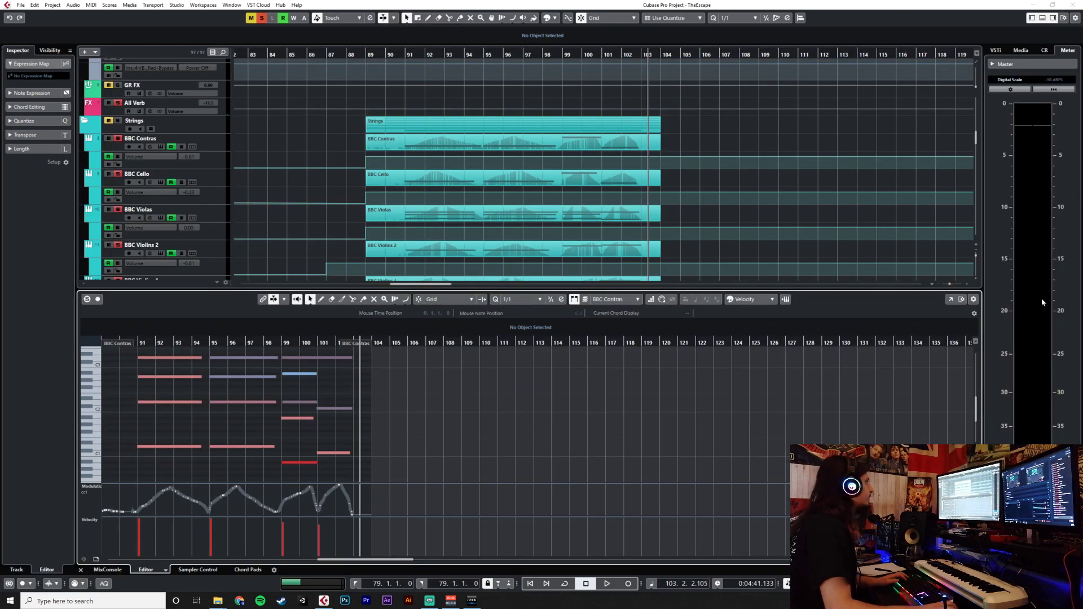
left_click(80, 570)
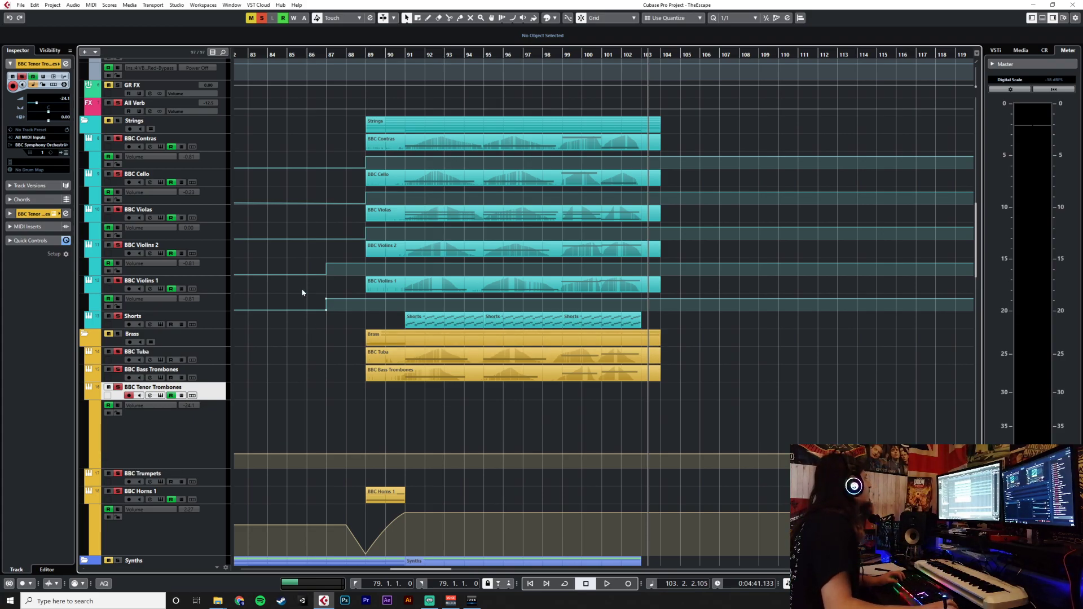
Clear the solo on the GR Strings and GR Brass groups.
scroll(307, 310, "up", 5)
scroll(297, 243, "up", 7)
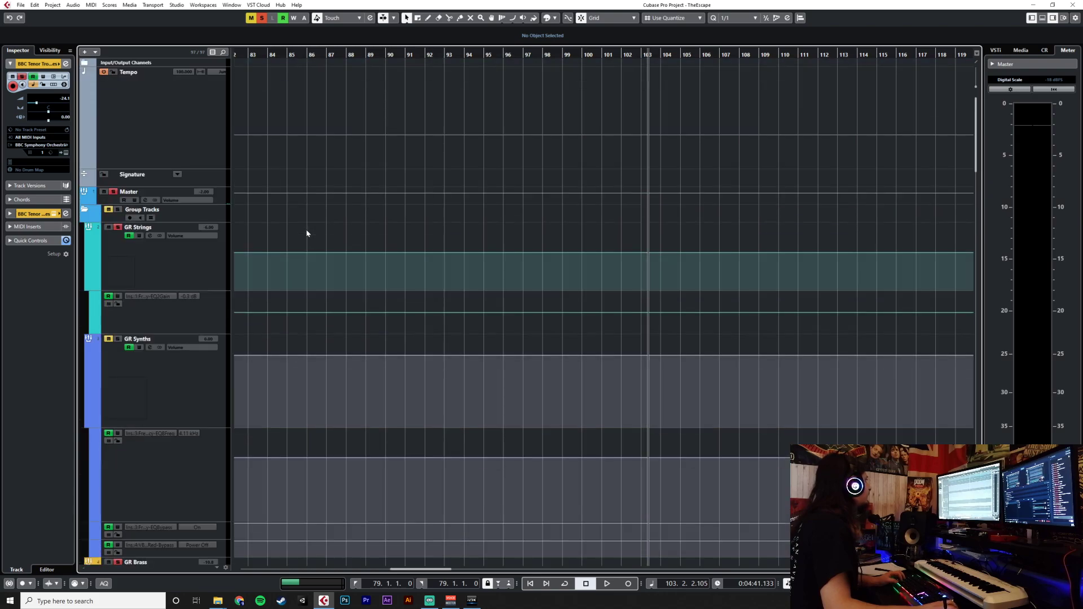
scroll(360, 279, "down", 11)
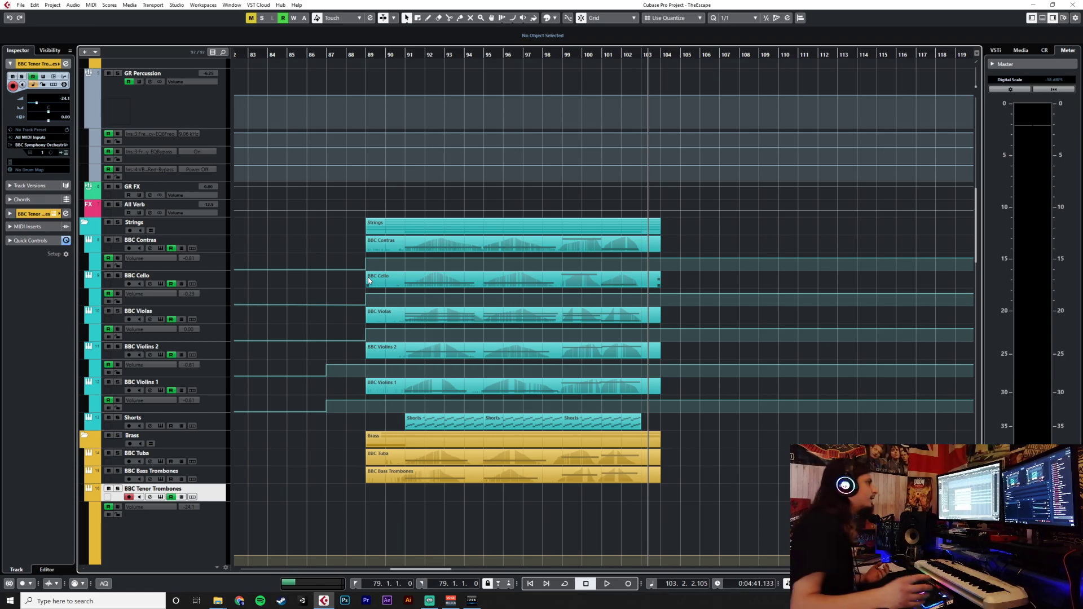
scroll(320, 282, "down", 2)
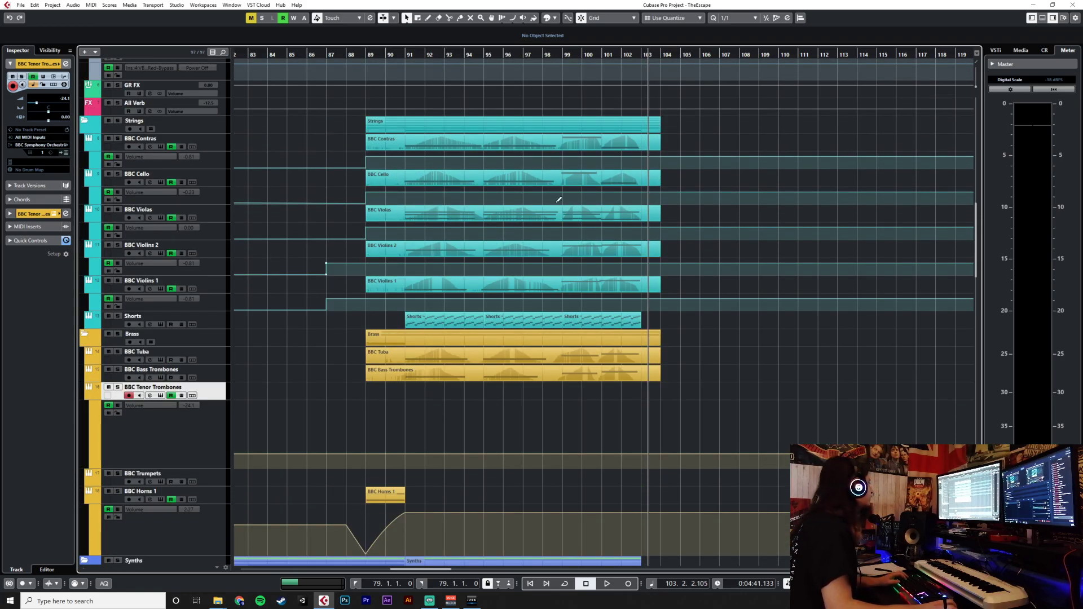
Examine the earlier string and brass parts between bars 40 and 71, and return the playhead to bar 89.
scroll(463, 394, "left", 10)
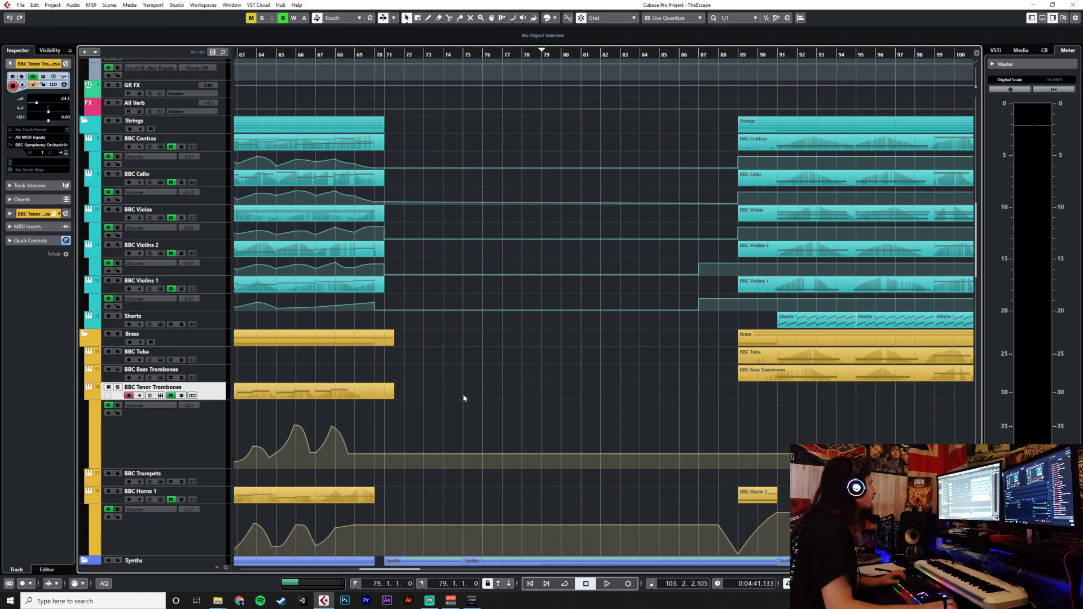
scroll(463, 396, "right", 3)
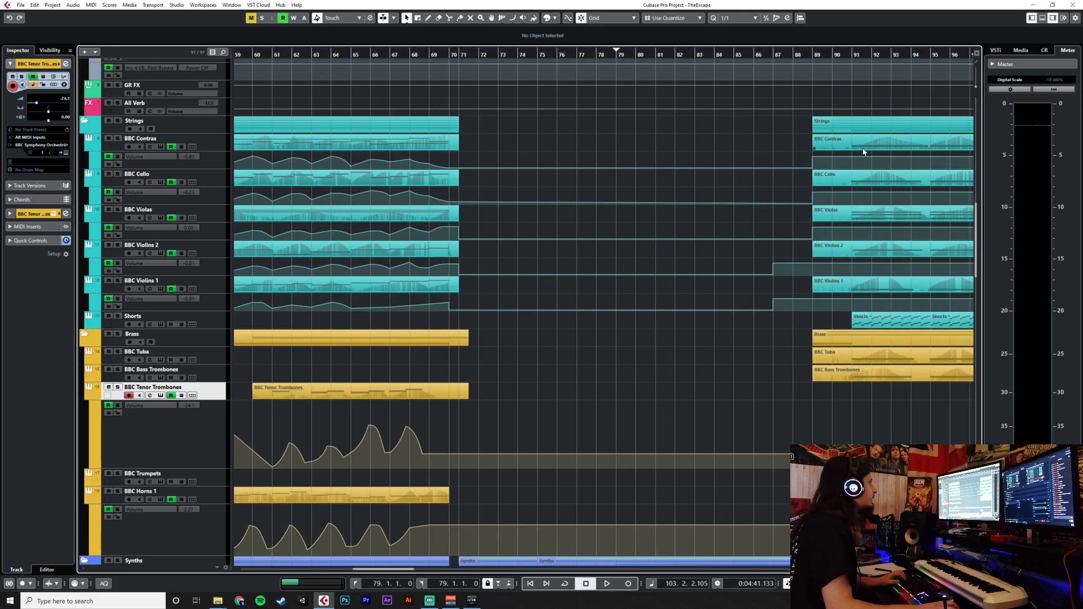
scroll(464, 297, "left", 6)
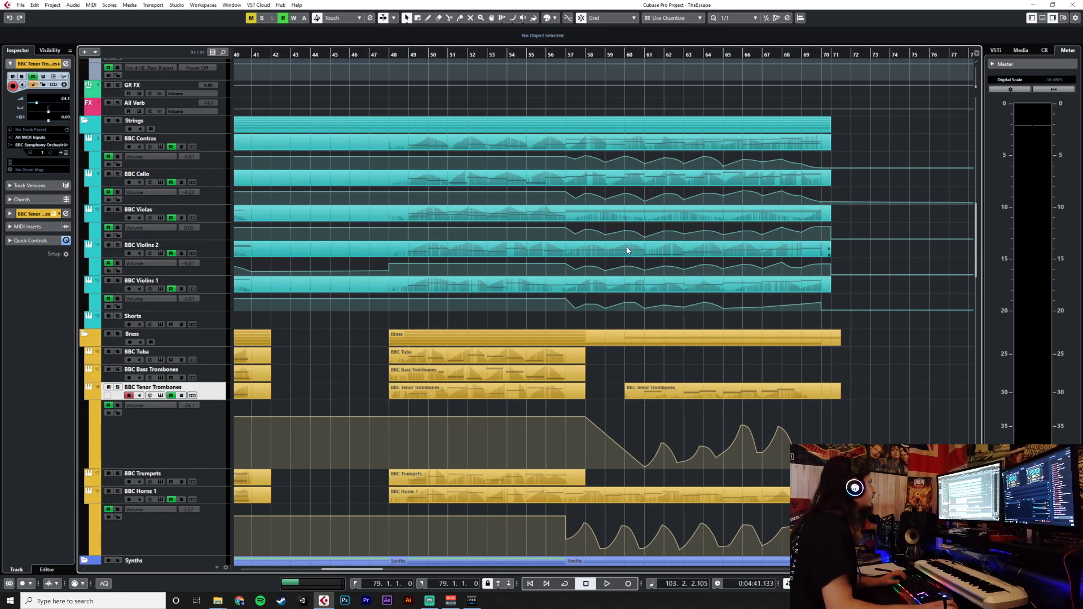
scroll(642, 261, "right", 12)
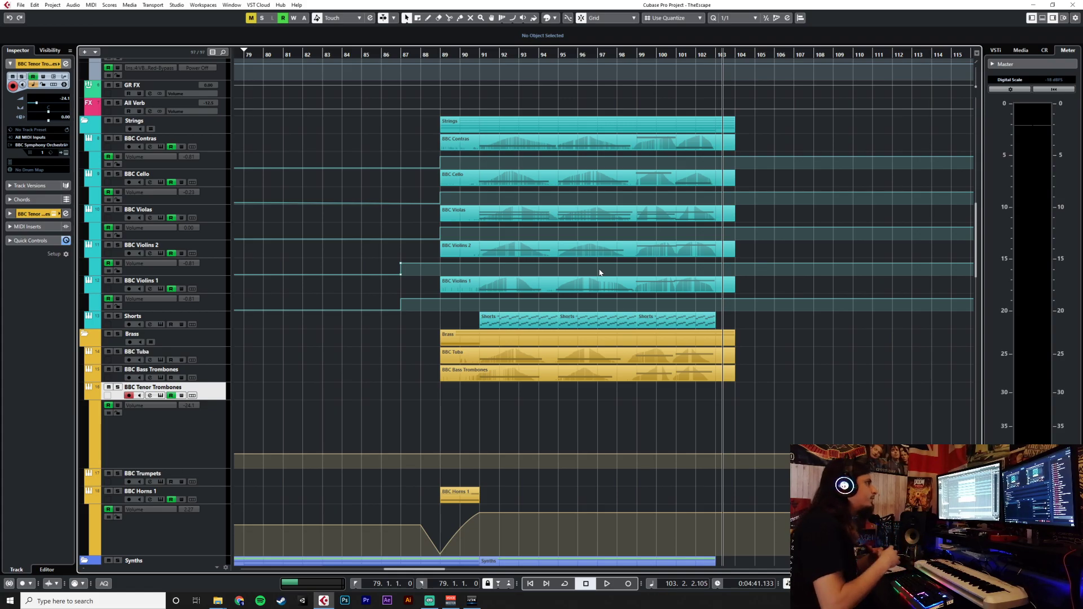
scroll(600, 273, "down", 3)
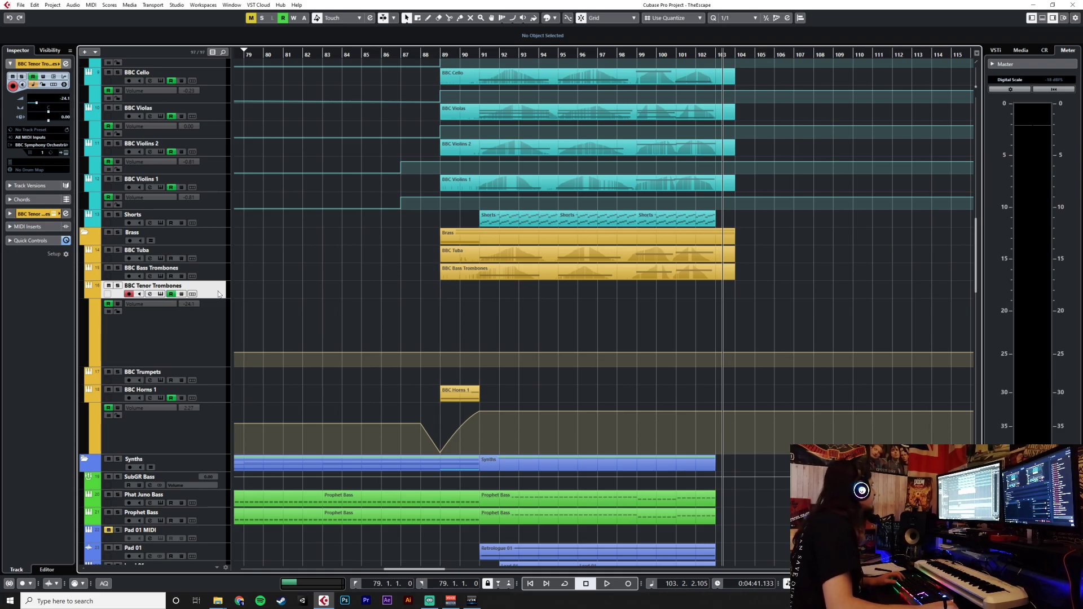
left_click(439, 54)
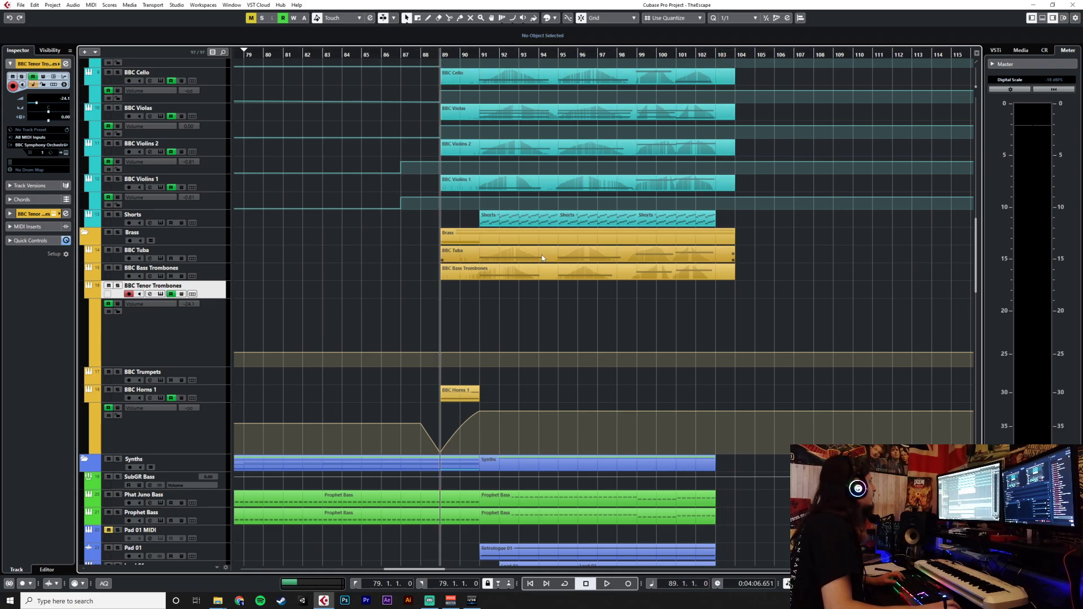
scroll(545, 288, "down", 4)
scroll(546, 288, "left", 8)
scroll(545, 287, "up", 5)
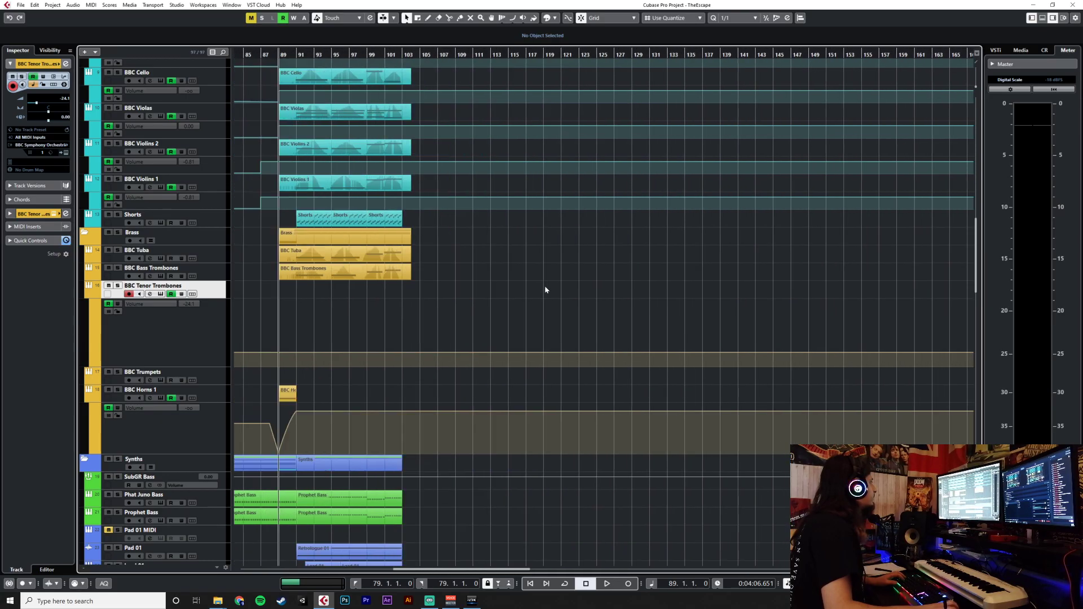
scroll(462, 290, "right", 8)
scroll(462, 290, "down", 4)
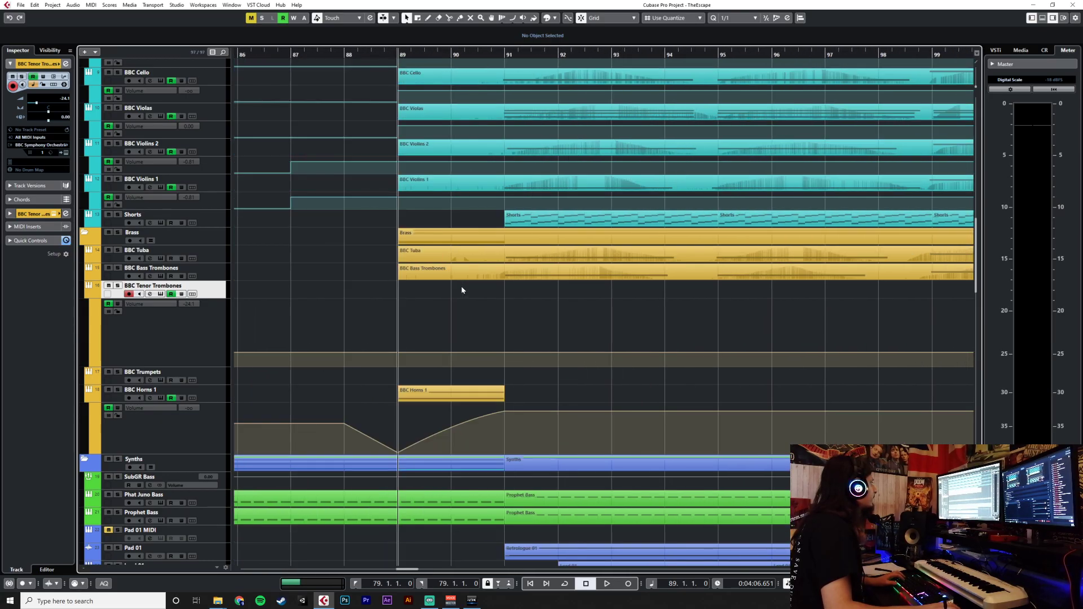
scroll(541, 237, "left", 10)
scroll(541, 238, "right", 8)
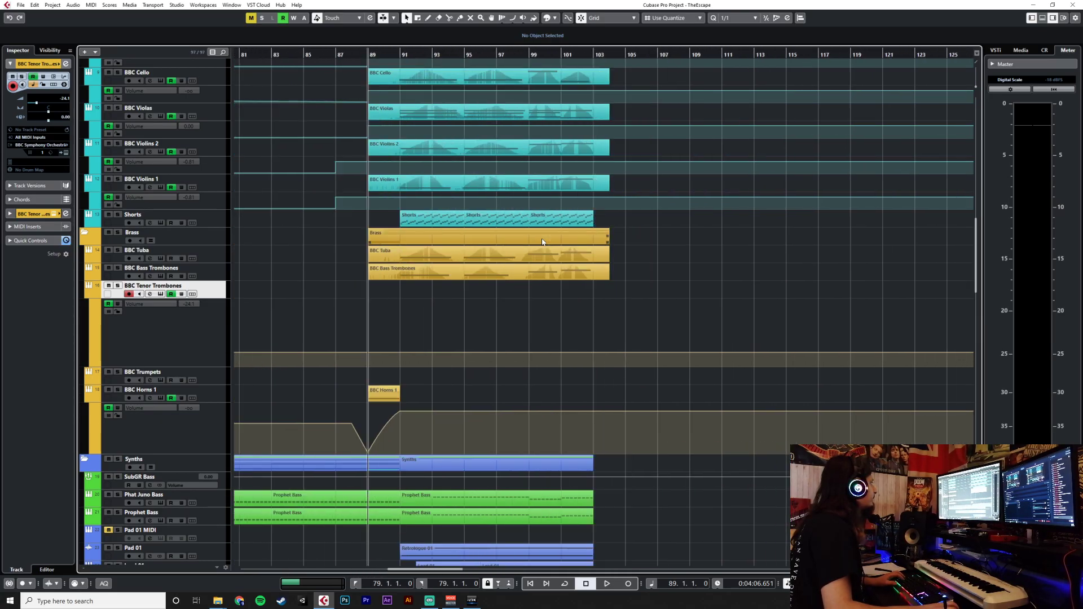
scroll(522, 266, "up", 5)
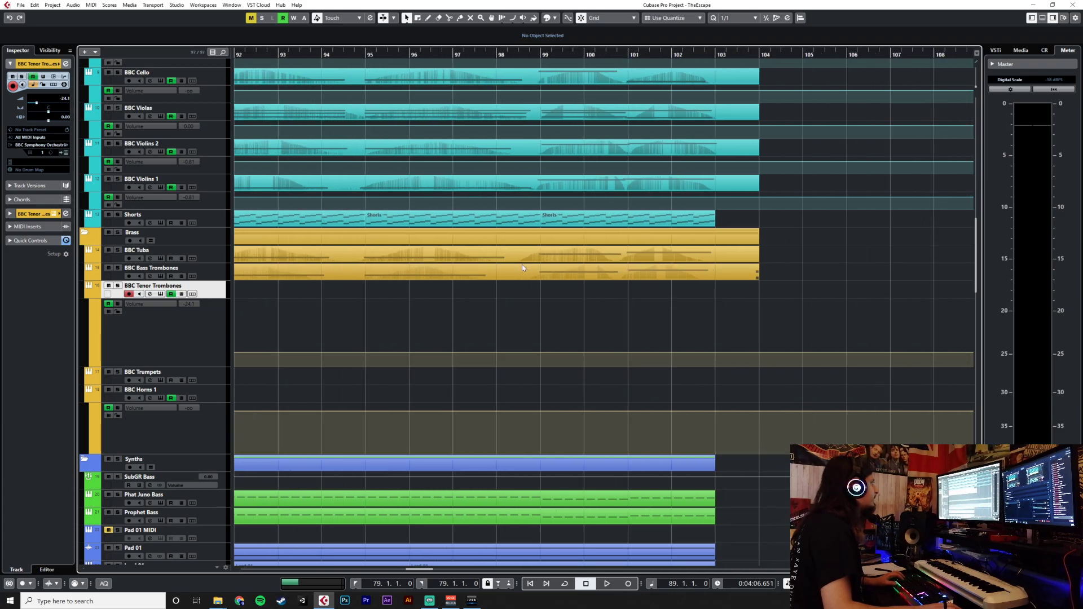
scroll(522, 266, "left", 3)
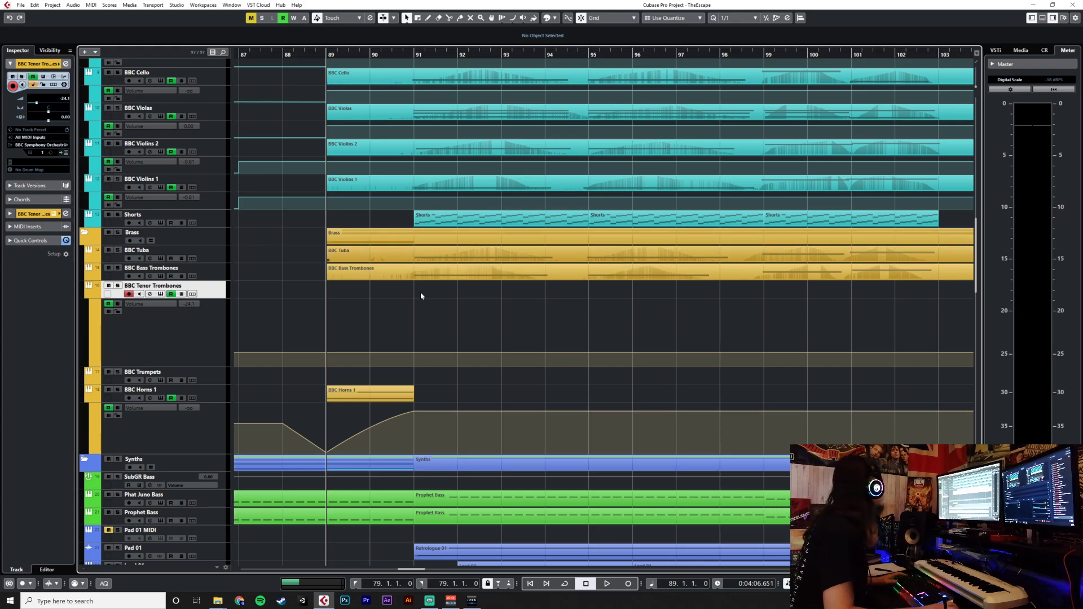
Open the new BBC Tuba and BBC Bass Trombones parts together, delete the stray tuba modulation points around bar 90, and close the editor.
left_click_drag(438, 260, 439, 254)
double_click(440, 254)
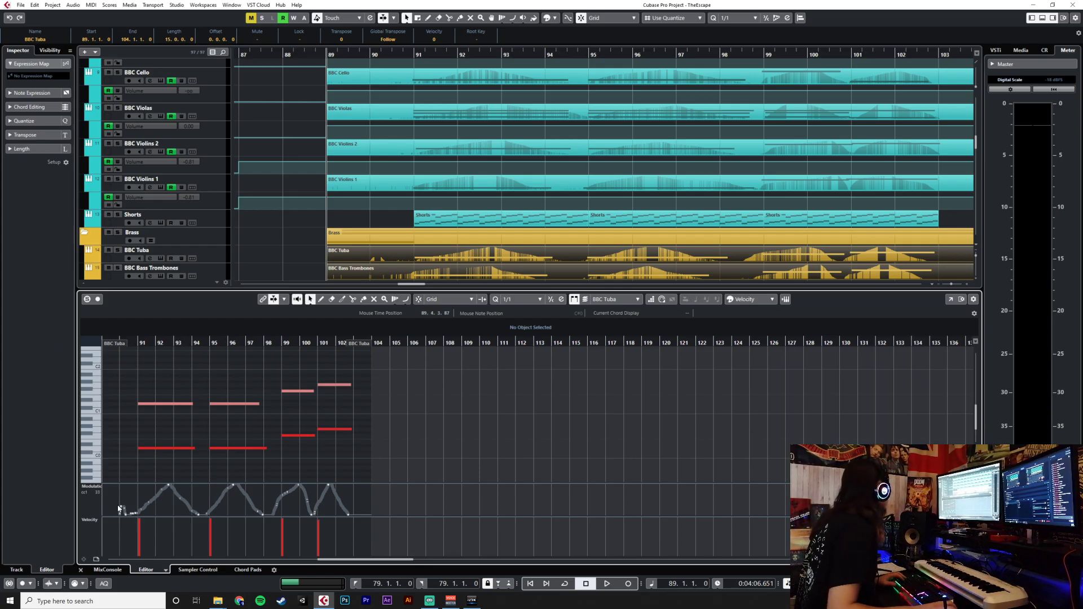
left_click_drag(119, 516, 130, 531)
key("Delete")
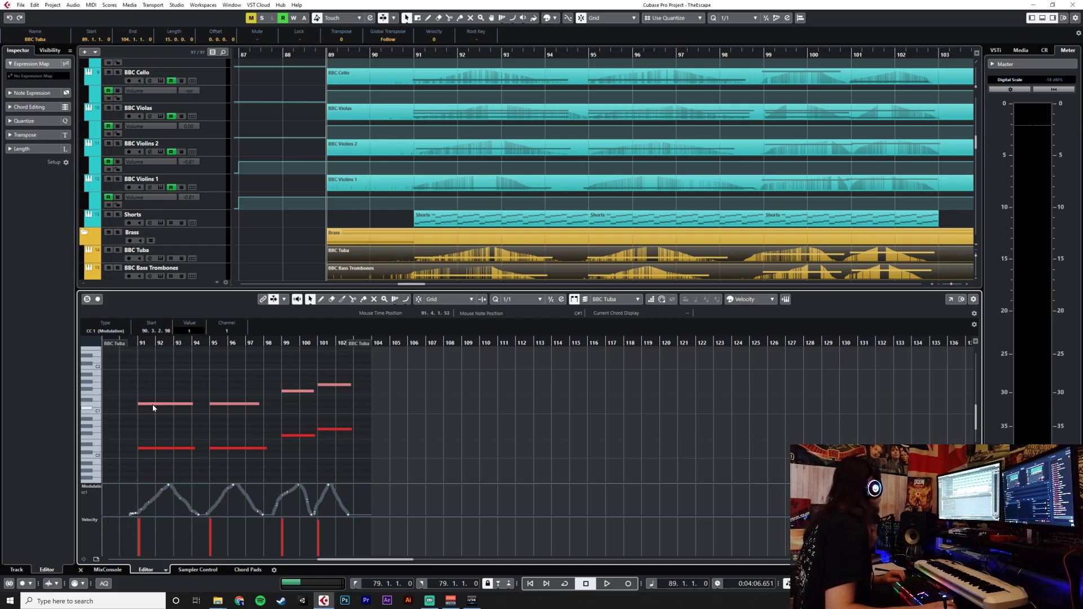
left_click(79, 570)
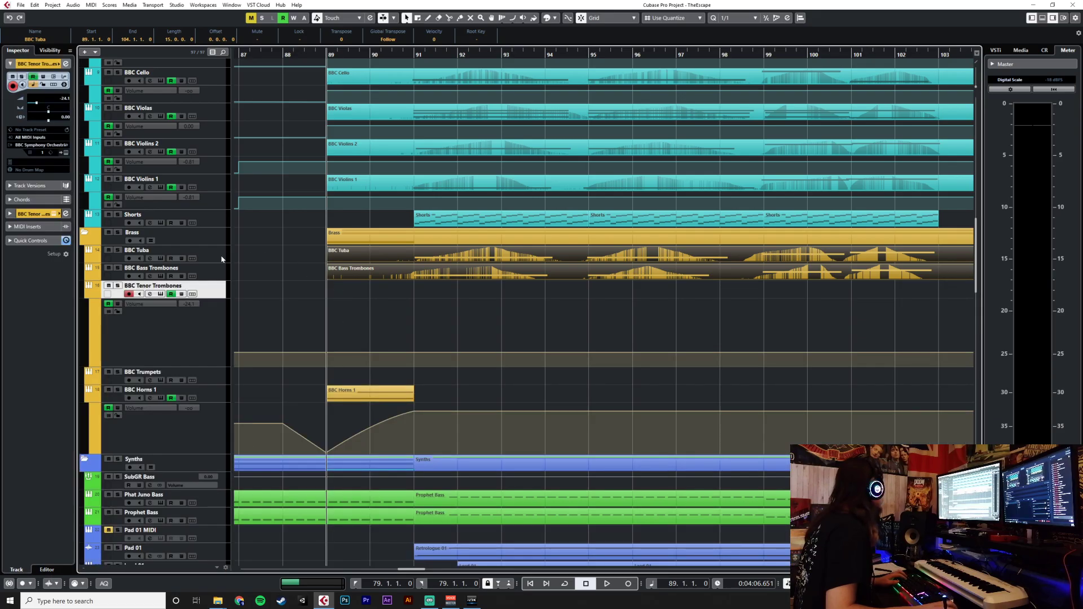
Solo the BBC Tuba and BBC Bass Trombones tracks, listen from bar 91 and from bar 99, and release the solo.
left_click(216, 270)
left_click(214, 250, "shift")
key("s")
left_click(416, 55)
key("space")
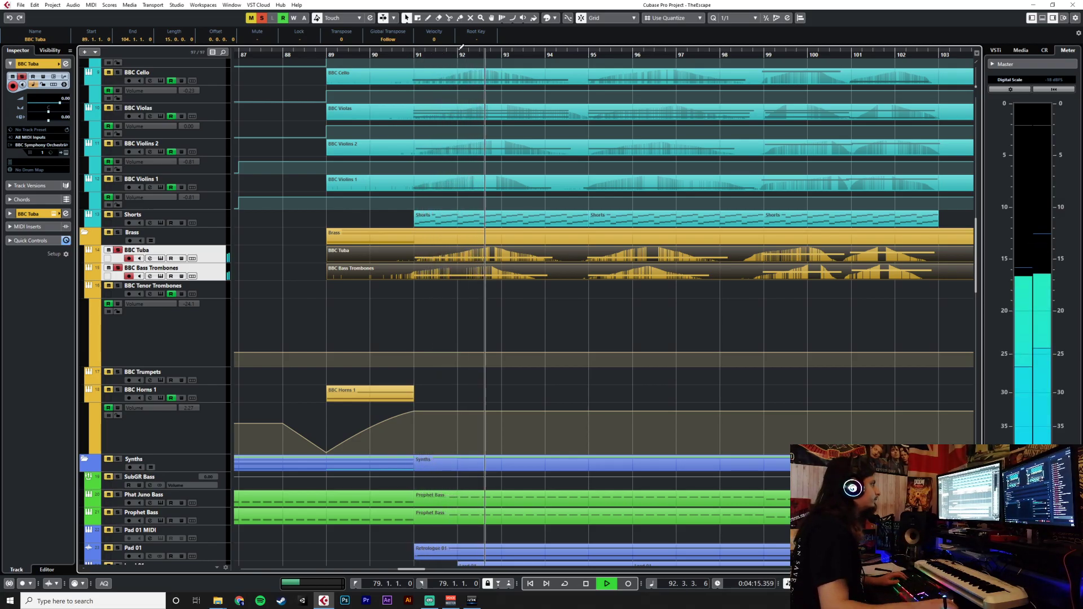
left_click(768, 55)
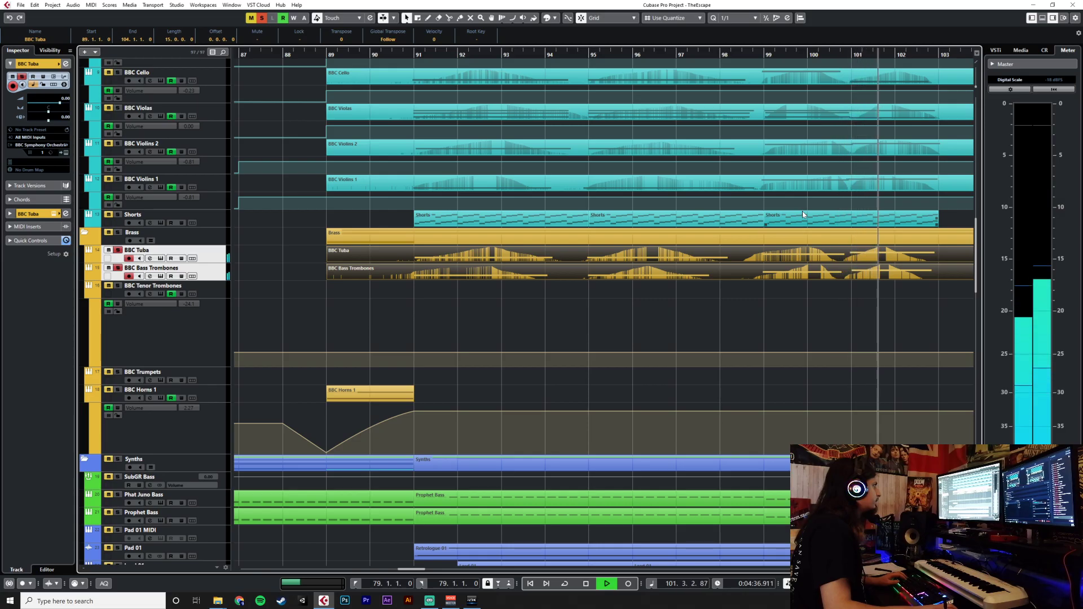
key("space")
key("s")
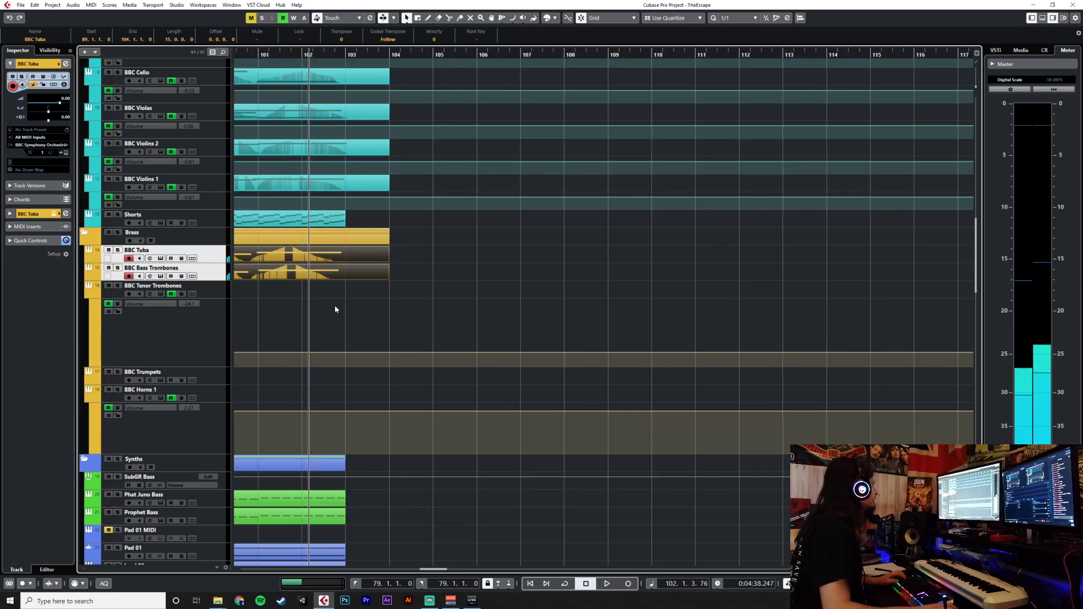
Select the BBC Tenor Trombones track and place the playhead at bar 89.
scroll(335, 308, "left", 8)
left_click(300, 296)
scroll(327, 294, "down", 4)
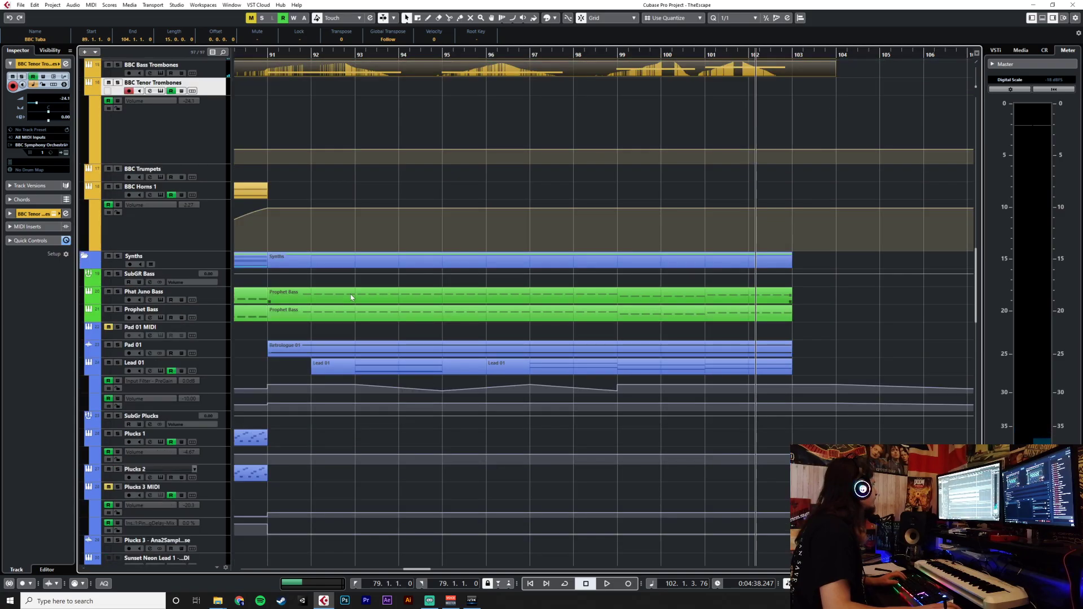
scroll(350, 293, "up", 4)
scroll(351, 293, "left", 3)
left_click(328, 52)
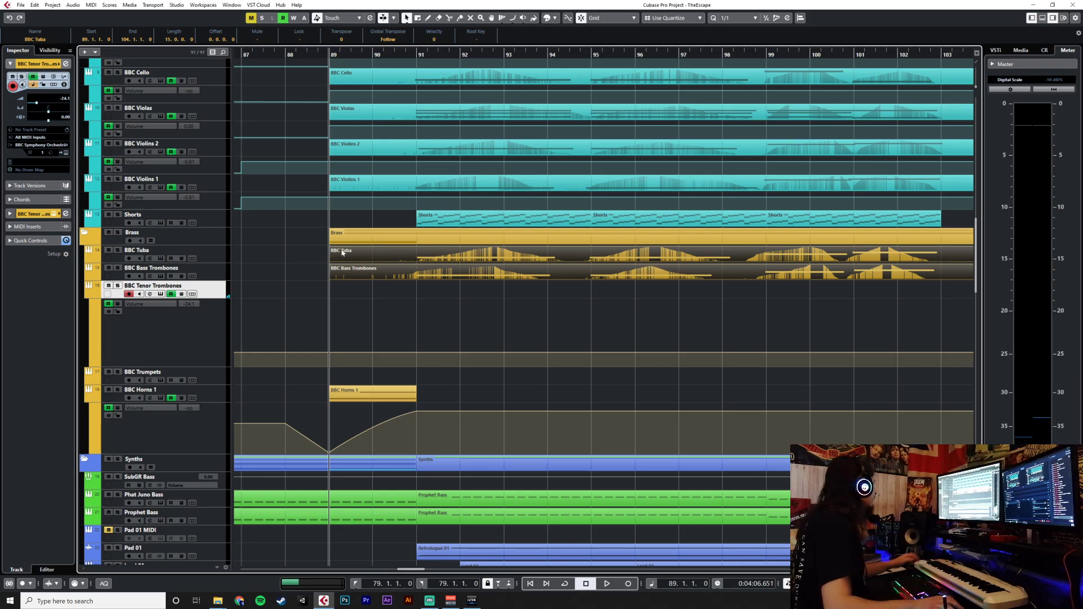
Match the BBC Tenor Trombones volume automation at bar 89 to its level at bar 58, entering -0.23.
scroll(385, 354, "left", 15)
scroll(384, 356, "right", 5)
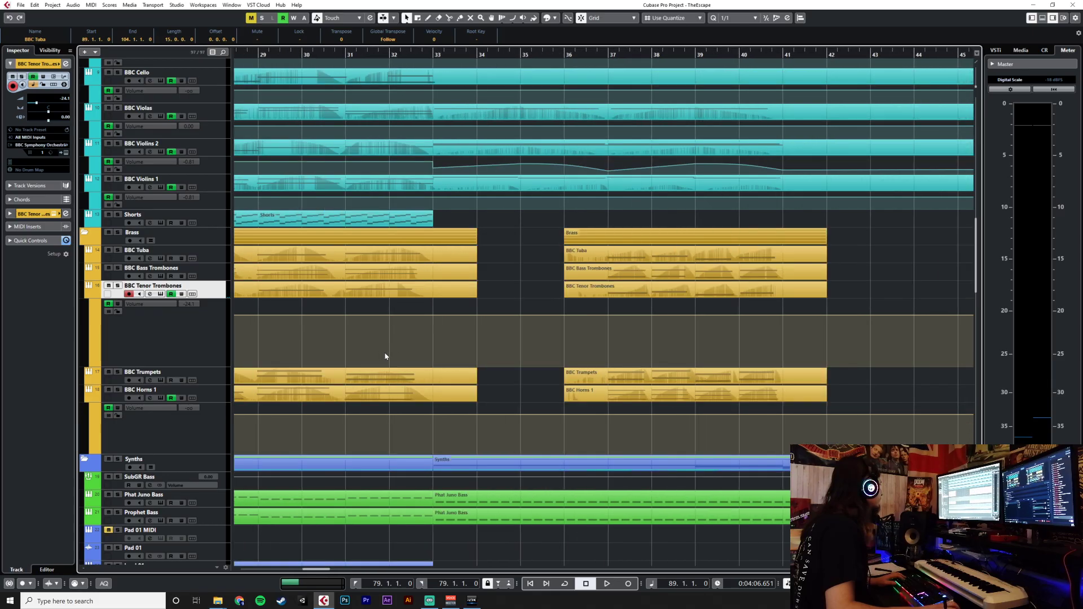
left_click(335, 316)
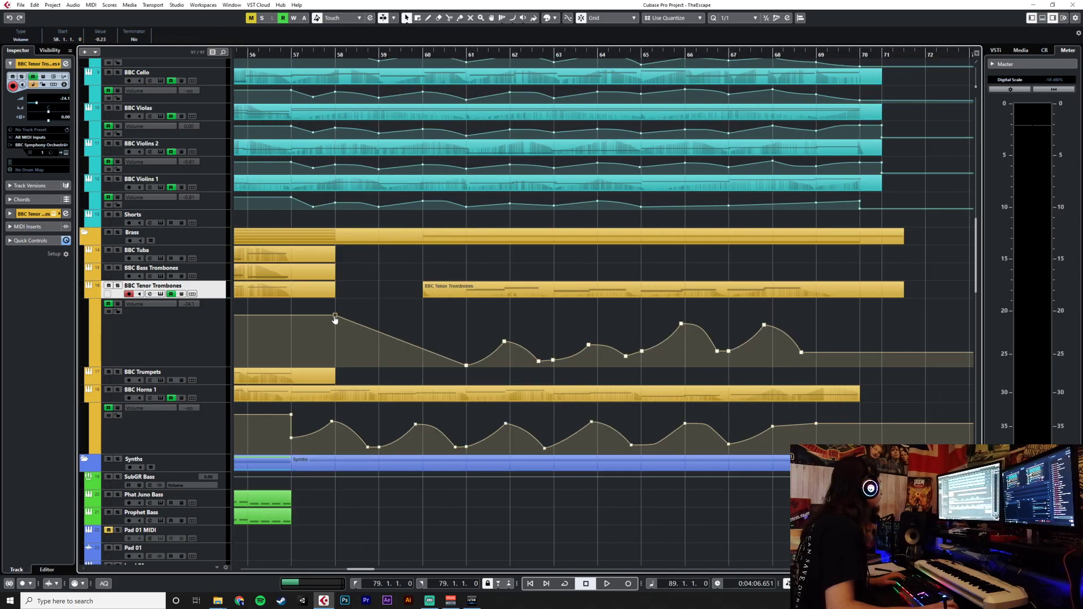
scroll(447, 356, "right", 8)
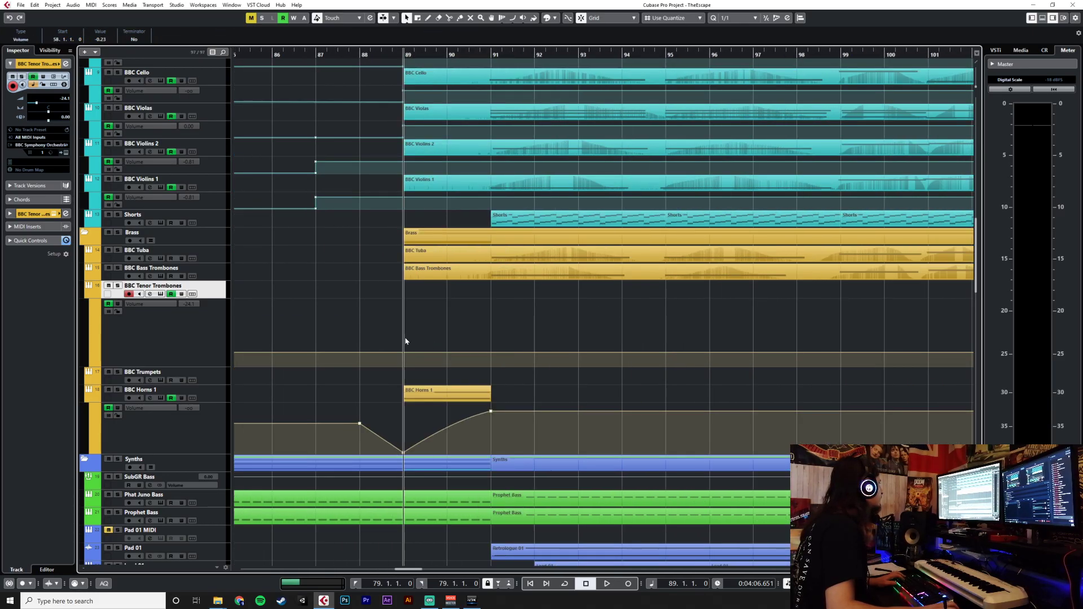
left_click(404, 352)
left_click_drag(404, 352, 403, 329)
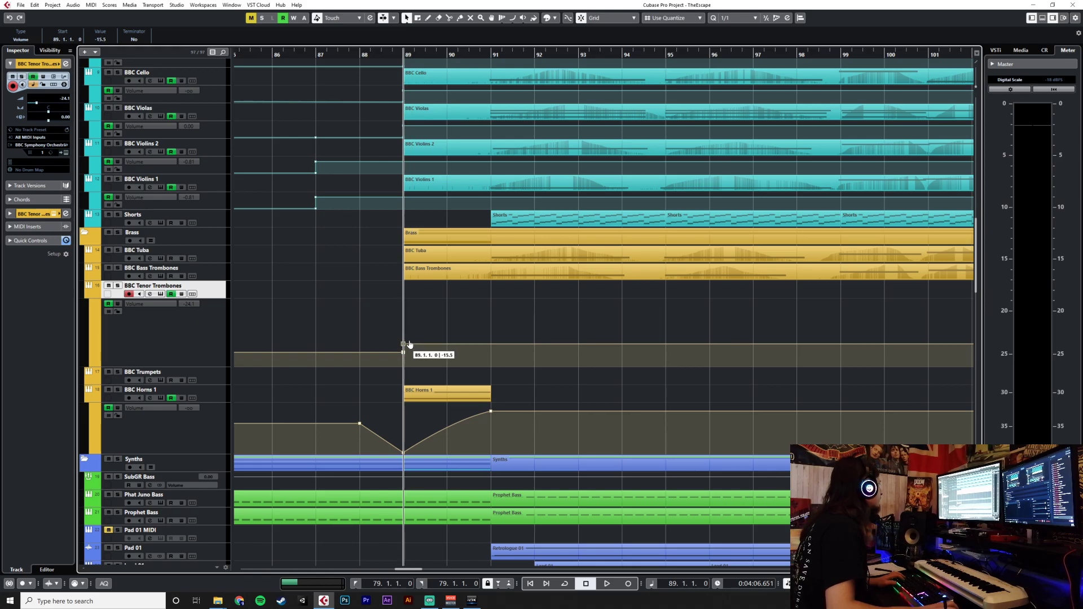
type("-")
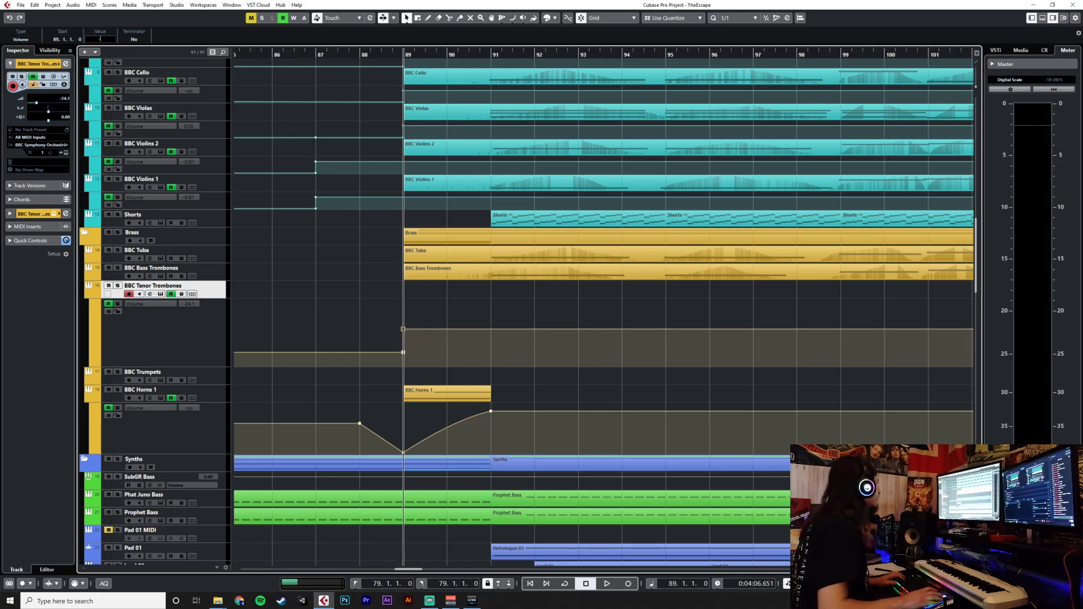
type("023")
key("BackSpace")
key("BackSpace")
type(".19")
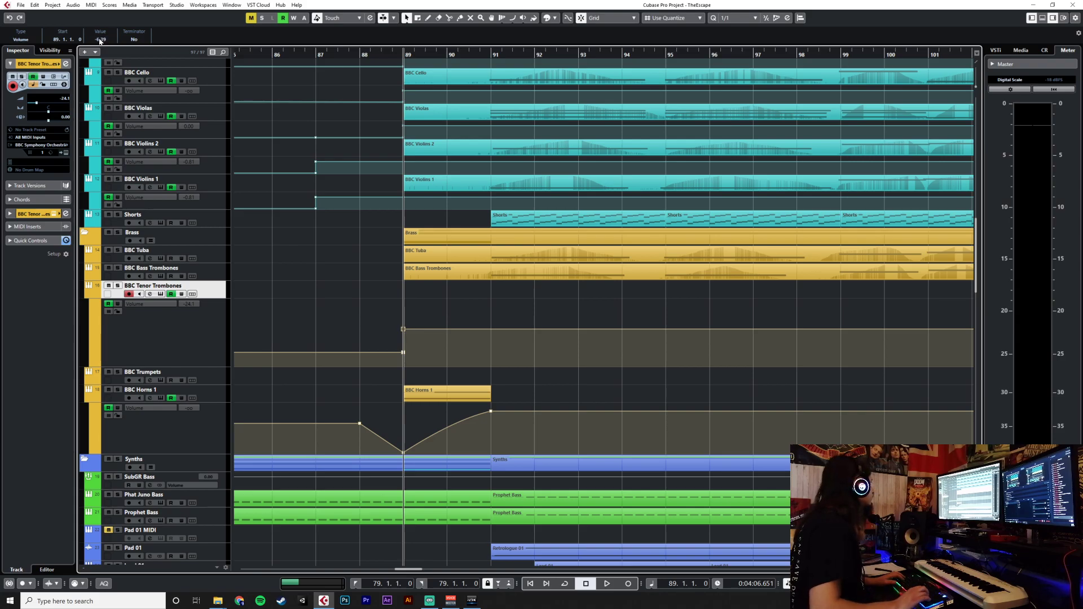
key("Return")
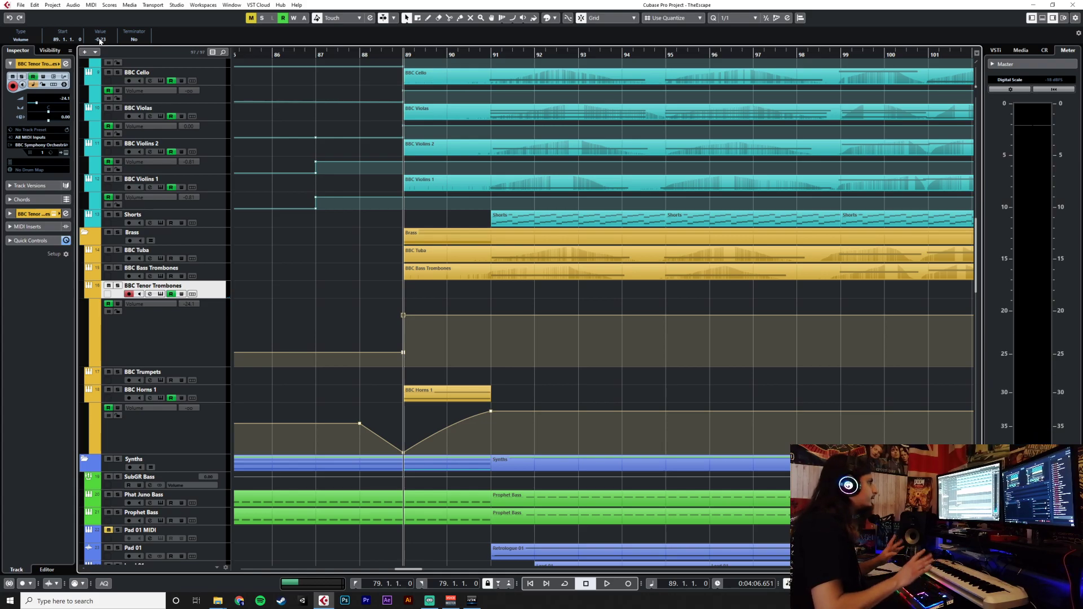
Record a new BBC Tenor Trombones part from bar 89 until just past the start of bar 103.
key("KP_Multiply")
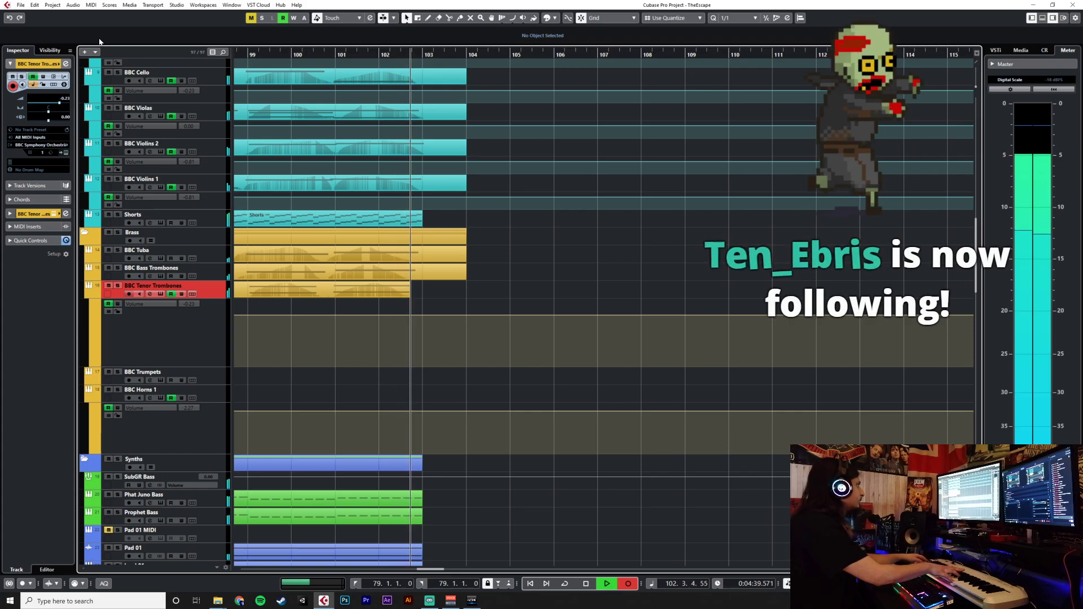
key("space")
scroll(456, 300, "left", 7)
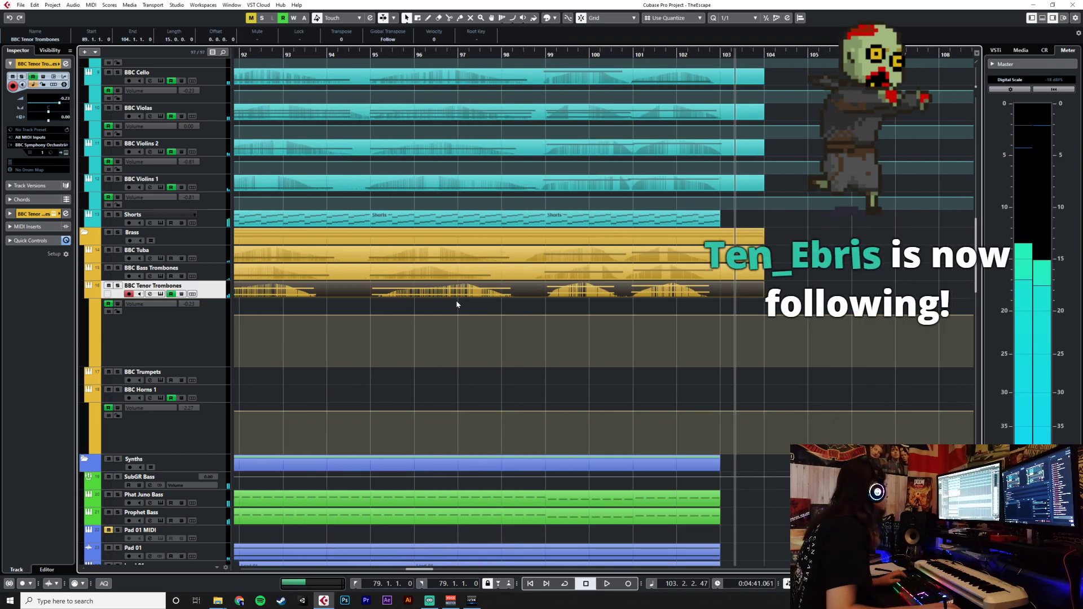
Open the new BBC Tenor Trombones part, nudge the last note pair to bar 101, and shift the modulation from bar 91 slightly earlier.
double_click(449, 297)
left_click_drag(370, 359, 377, 444)
key("h")
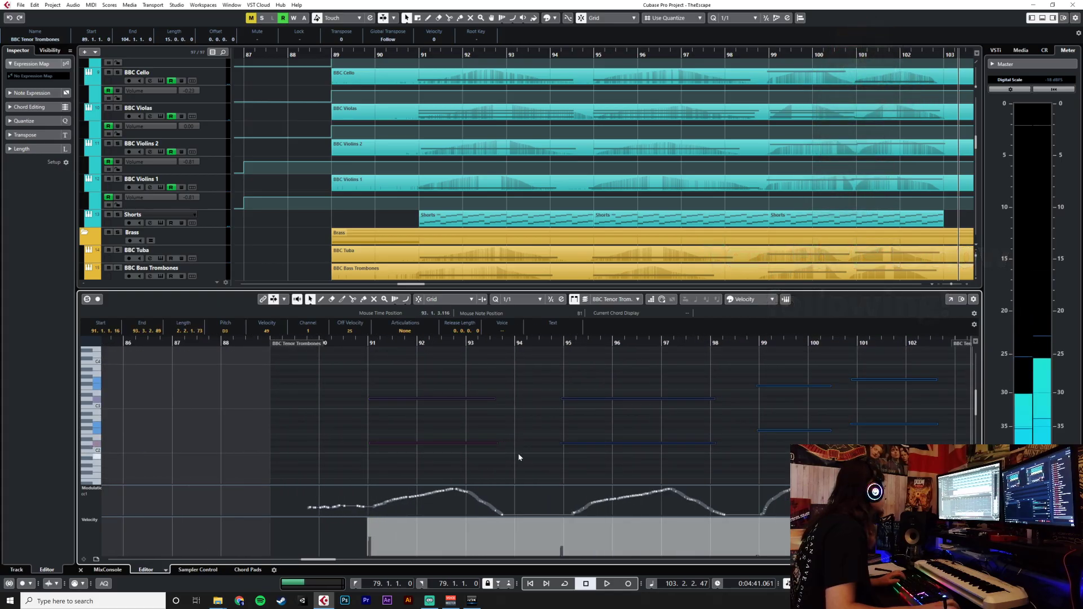
left_click(561, 463)
left_click_drag(839, 377, 874, 429)
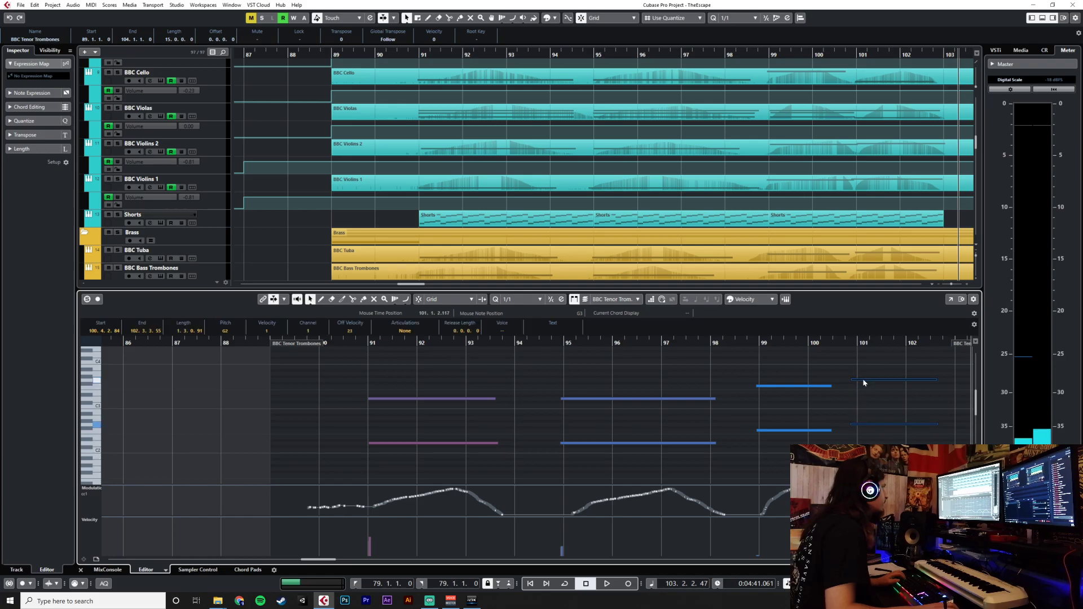
left_click_drag(868, 383, 874, 383)
left_click_drag(801, 493, 370, 557)
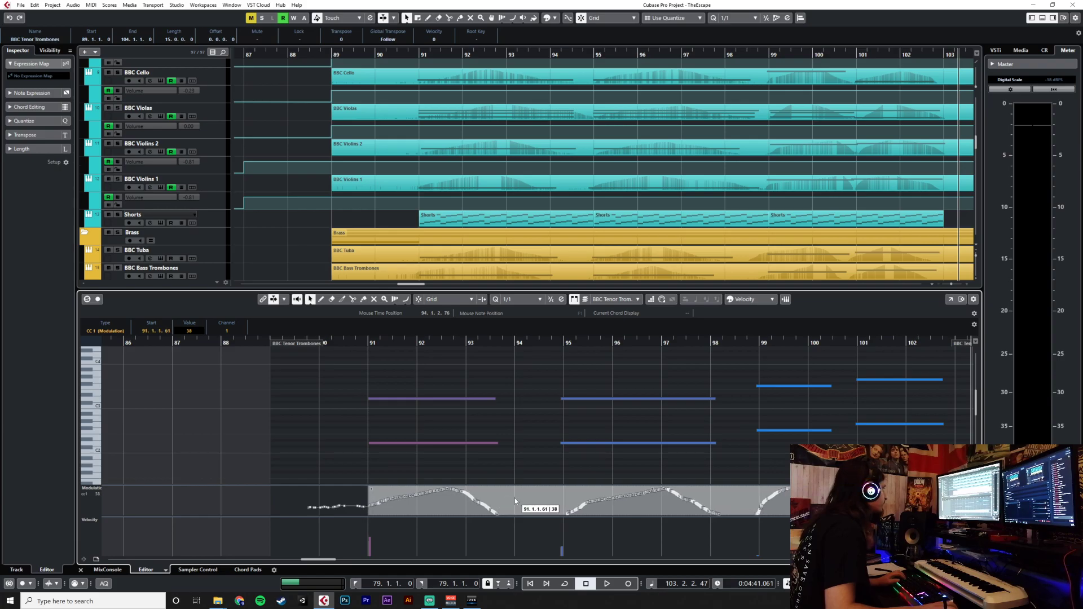
Raise the velocities of the tenor trombone notes from bar 91 onward.
left_click_drag(440, 369, 890, 455)
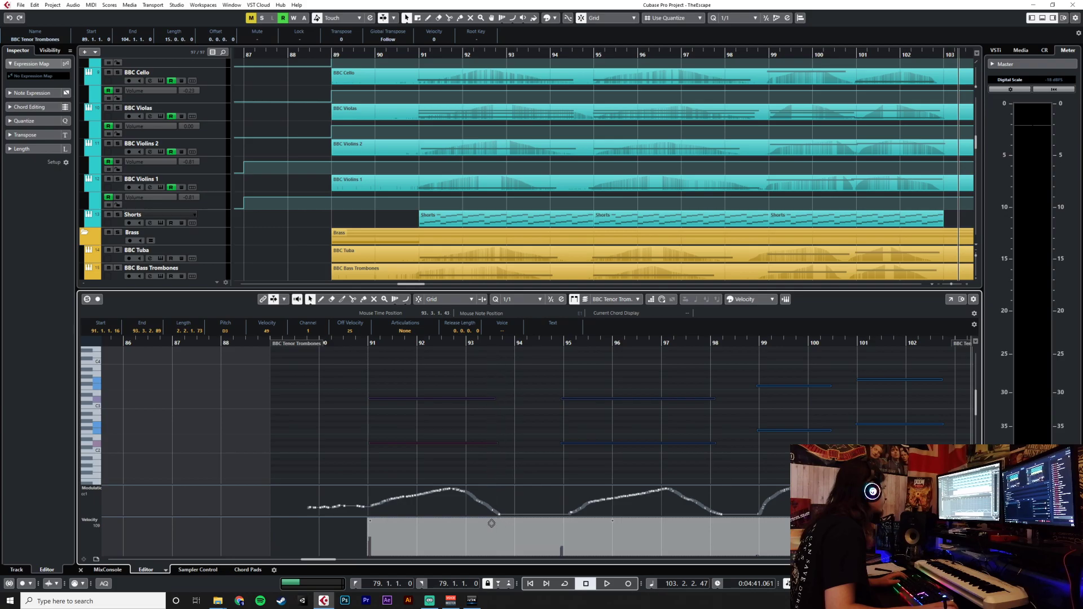
left_click_drag(604, 381, 930, 463)
left_click_drag(659, 361, 975, 482)
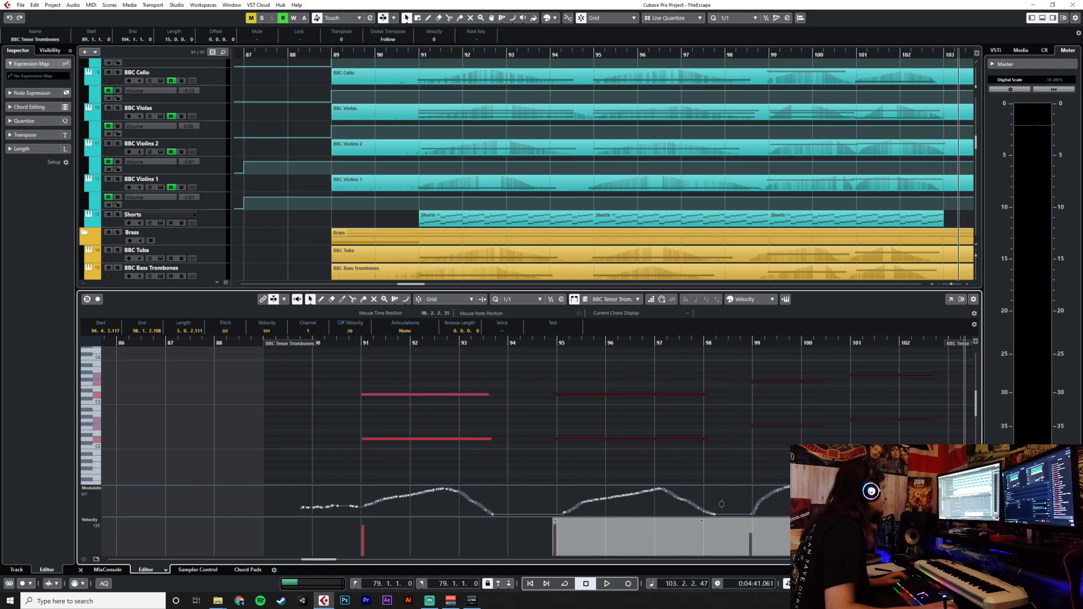
left_click(753, 386)
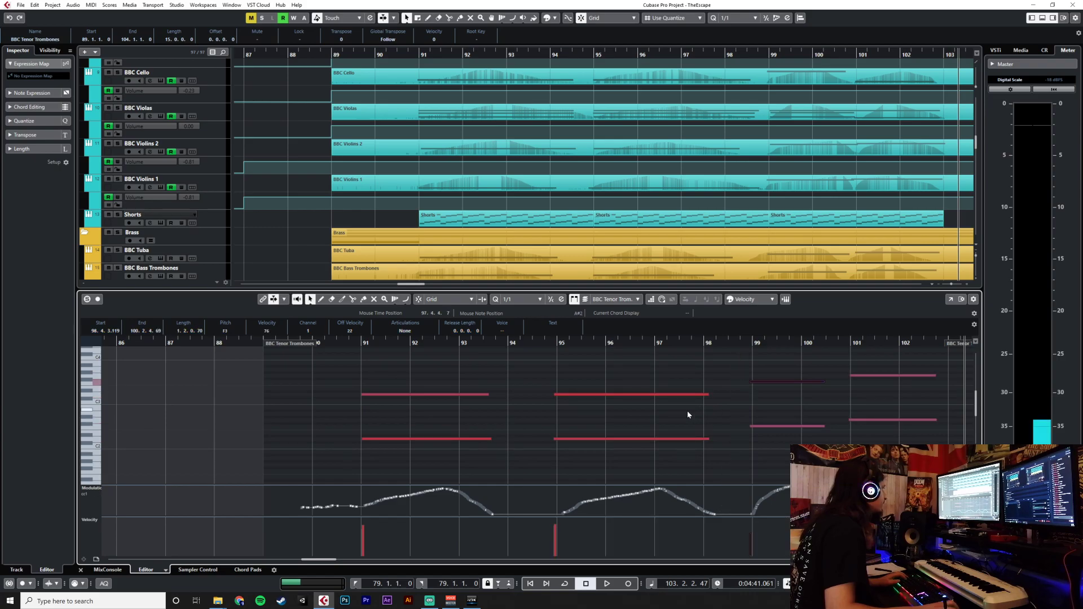
Play the tenor trombones with the arrangement from shortly before bar 90, and close the editor.
left_click(296, 345)
key("space")
key("ctrl+e")
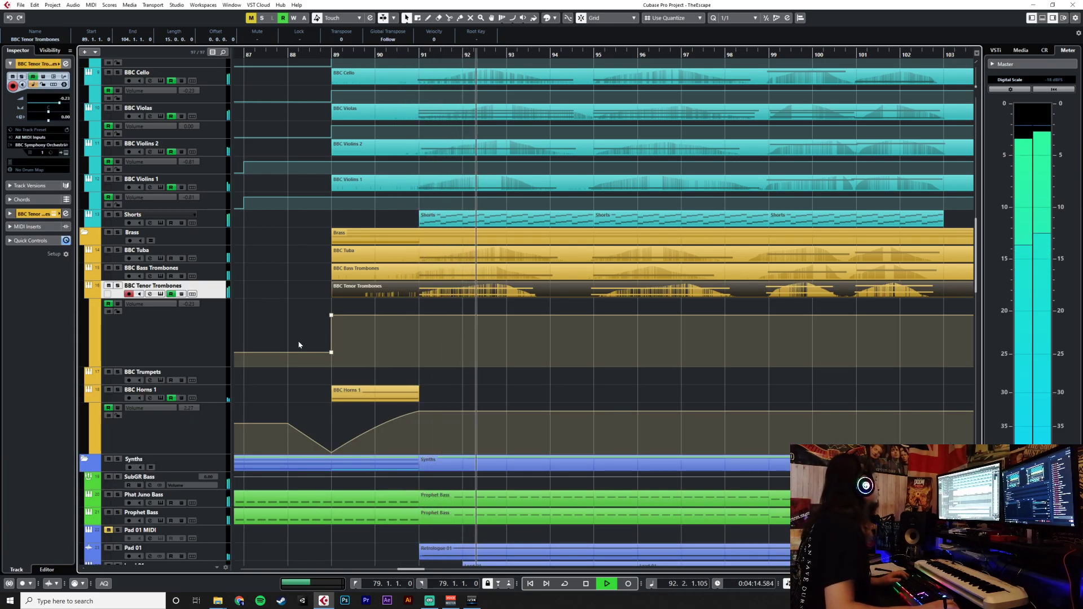
Select the BBC Trumpets track, set the BBC Horns 1 volume automation at bar 91 to 0.00, and stop playback.
left_click(208, 375)
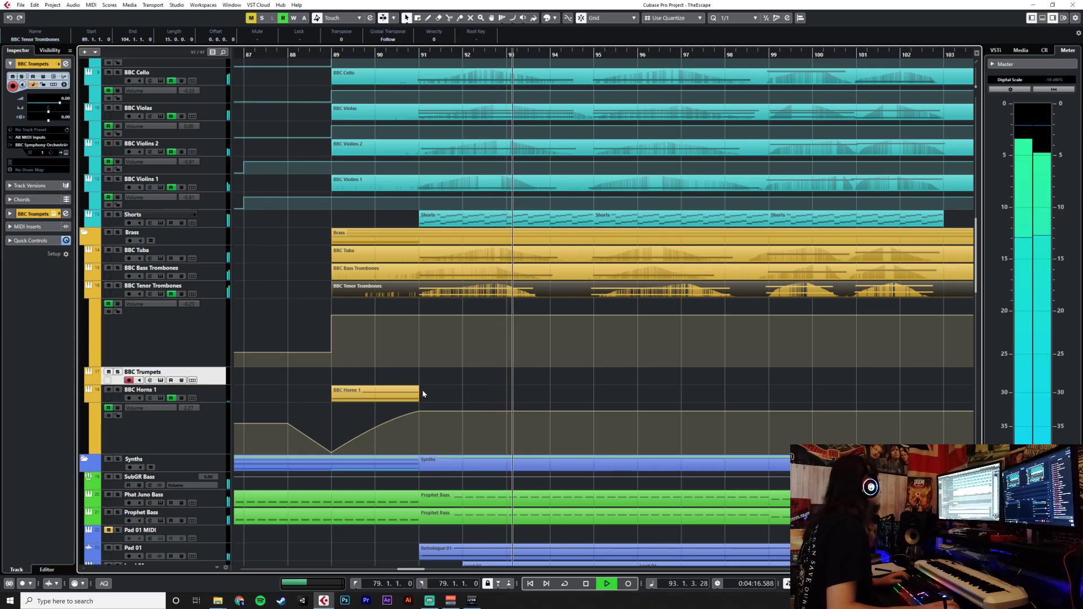
left_click(419, 414)
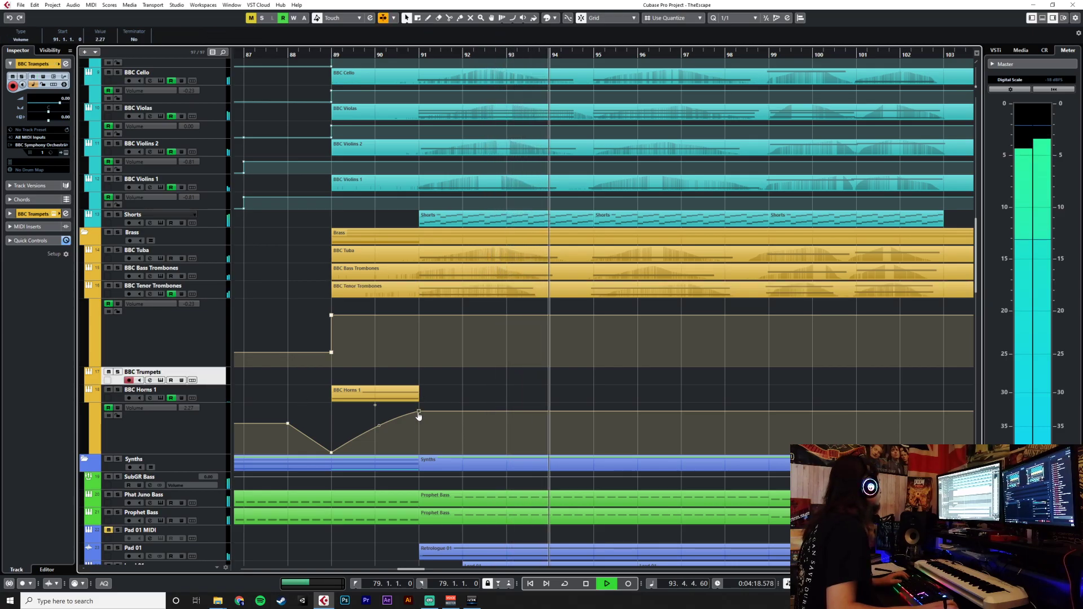
scroll(429, 408, "left", 10)
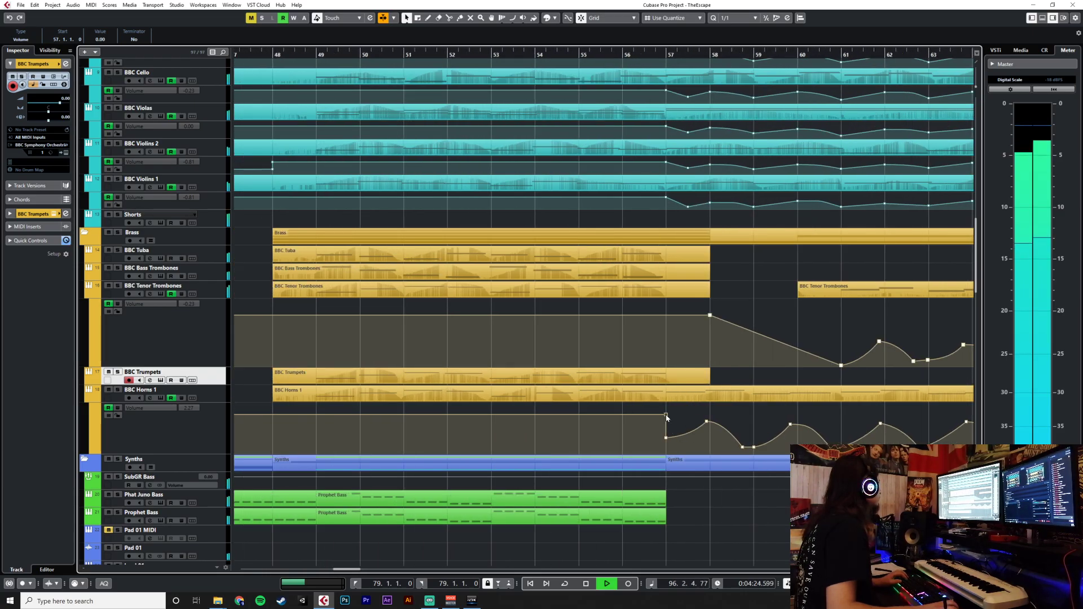
scroll(729, 412, "right", 10)
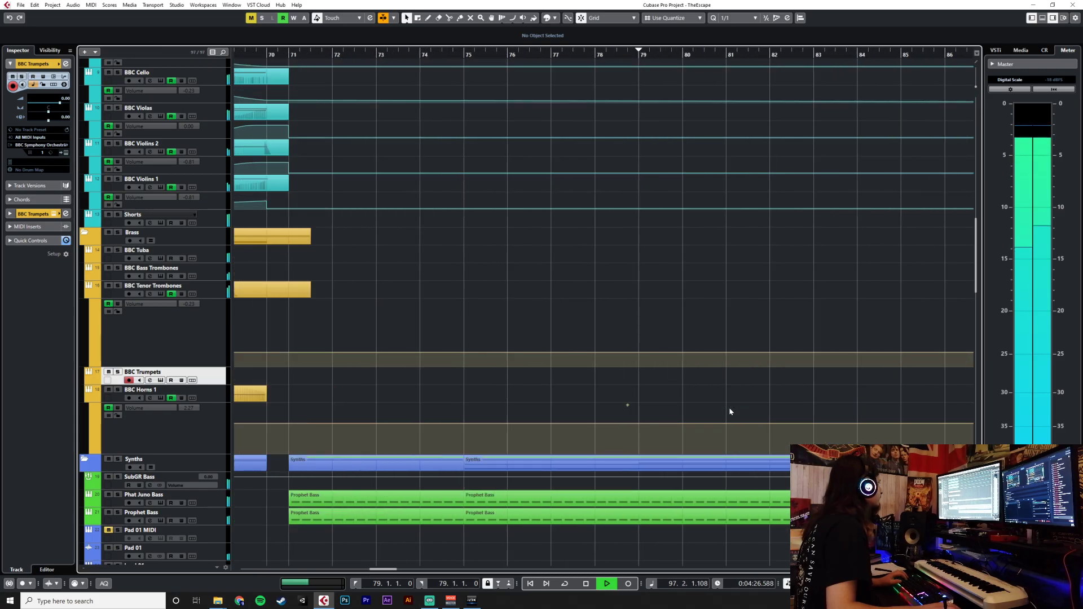
left_click_drag(568, 411, 568, 415)
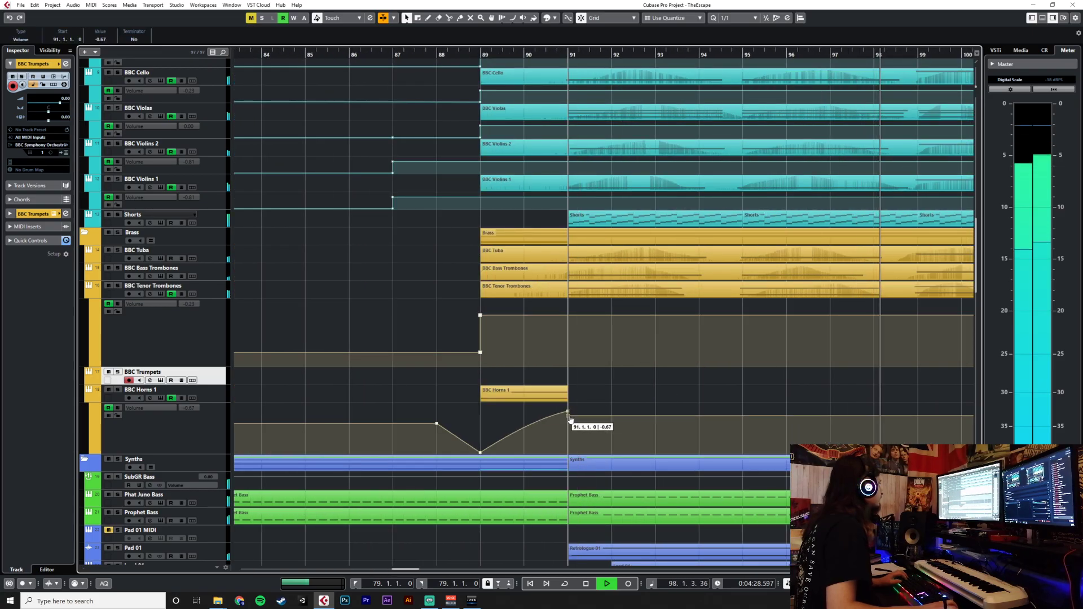
left_click(100, 39)
type("-0.0")
key("Return")
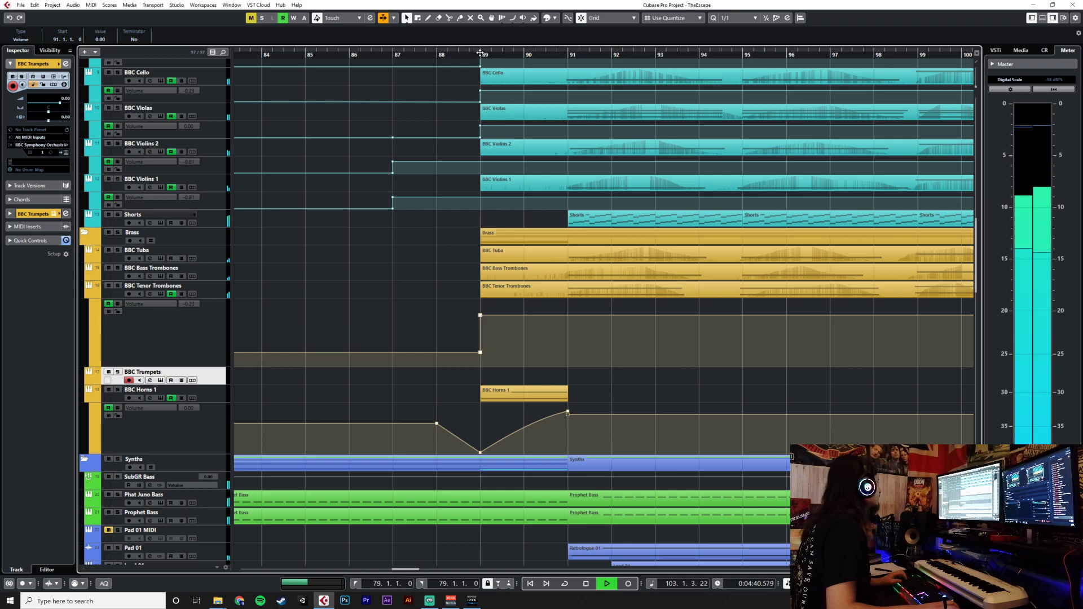
key("space")
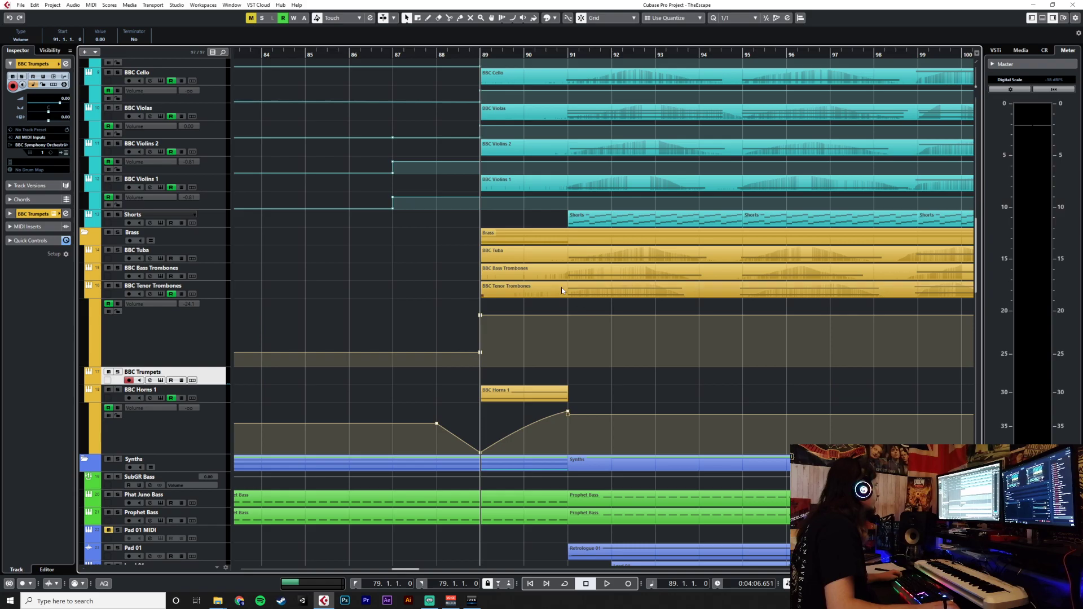
right_click(545, 375)
left_click(571, 382)
left_click_drag(490, 372, 583, 378)
key("1")
double_click(561, 378)
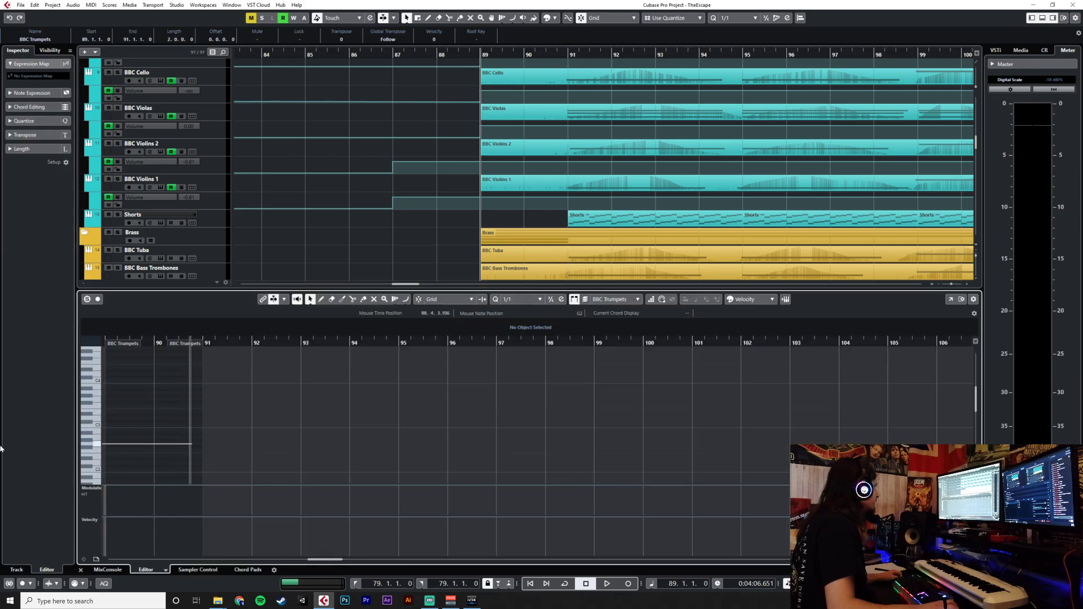
scroll(585, 402, "left", 5)
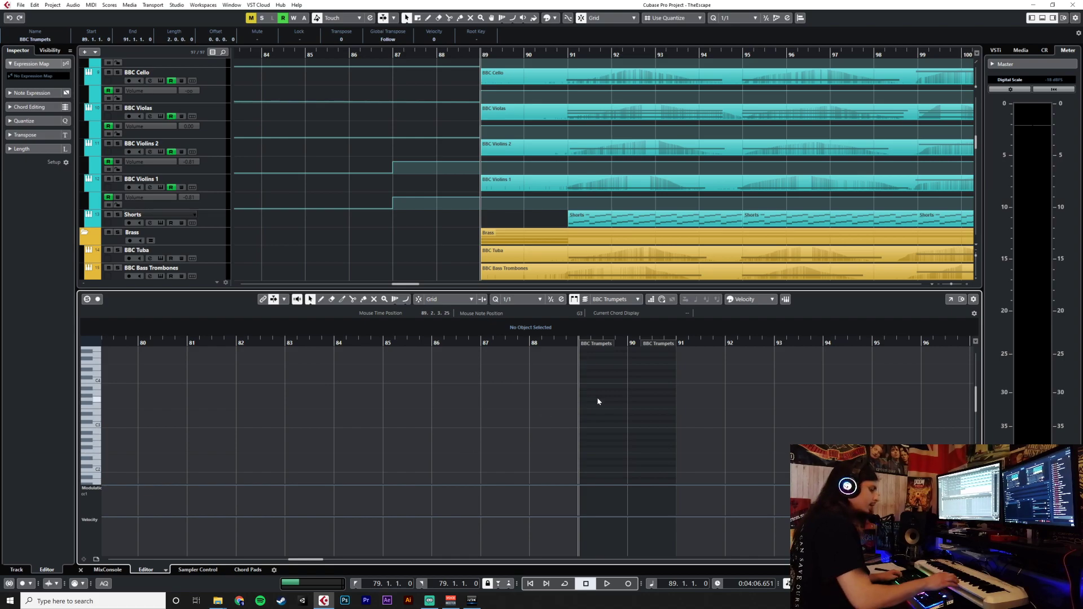
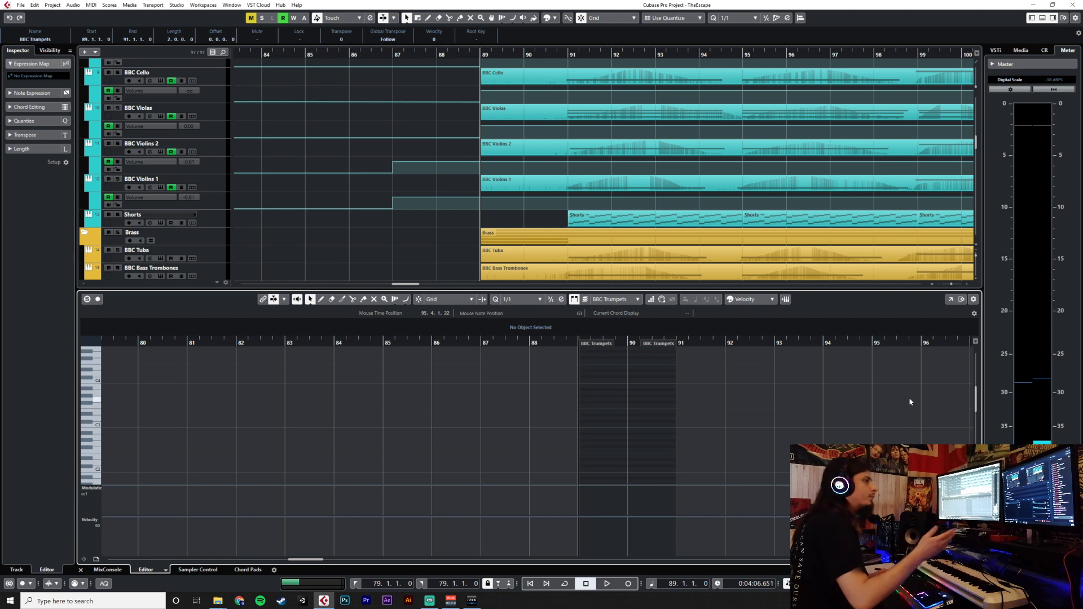
left_click(81, 571)
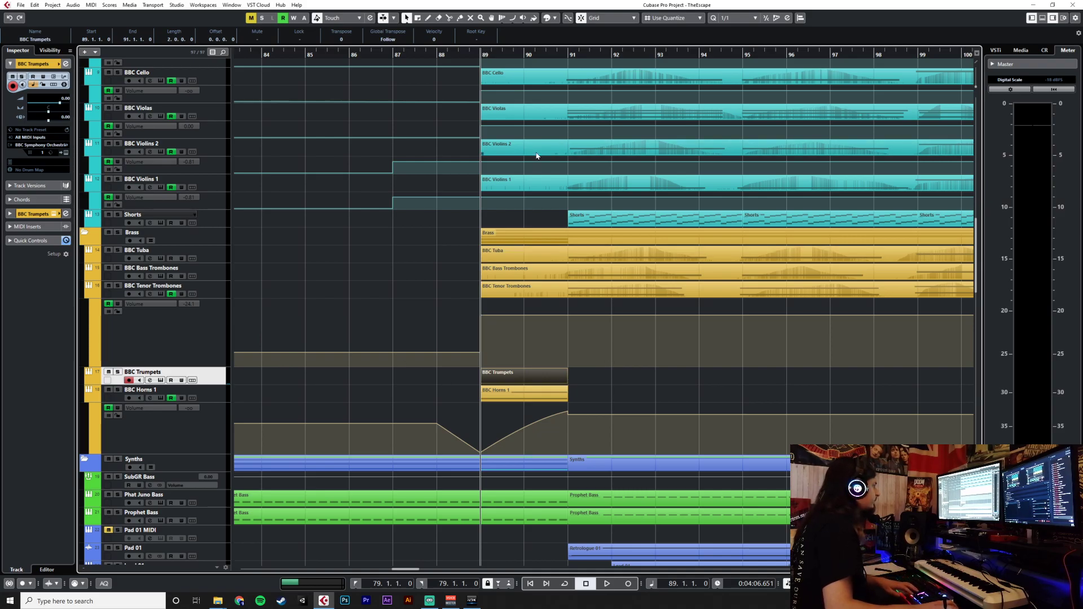
key("Delete")
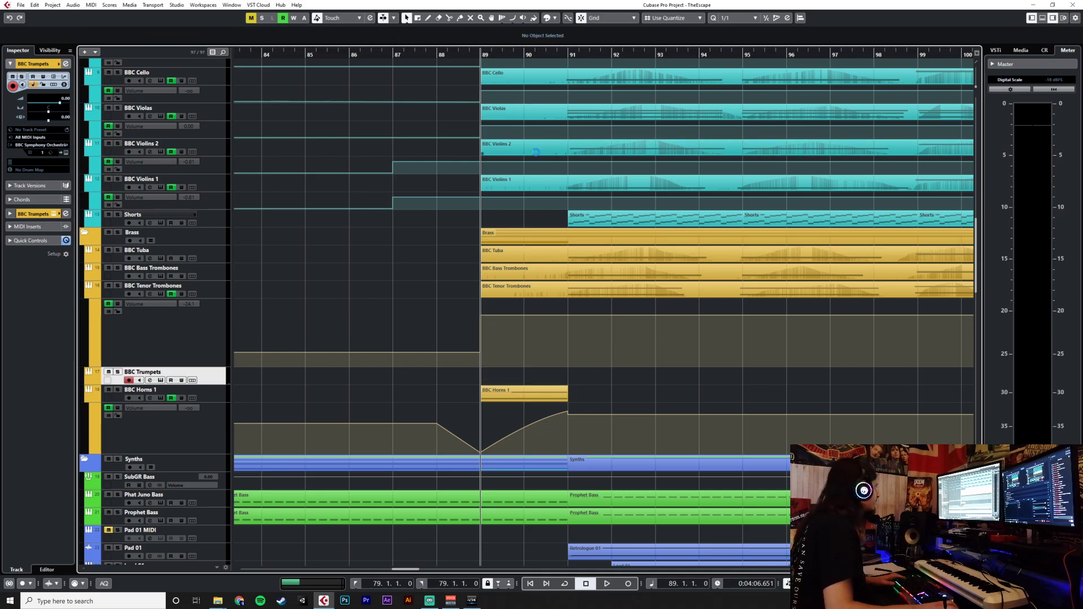
Record a new BBC Trumpets part from bar 89 until just past the start of bar 103.
key("KP_Multiply")
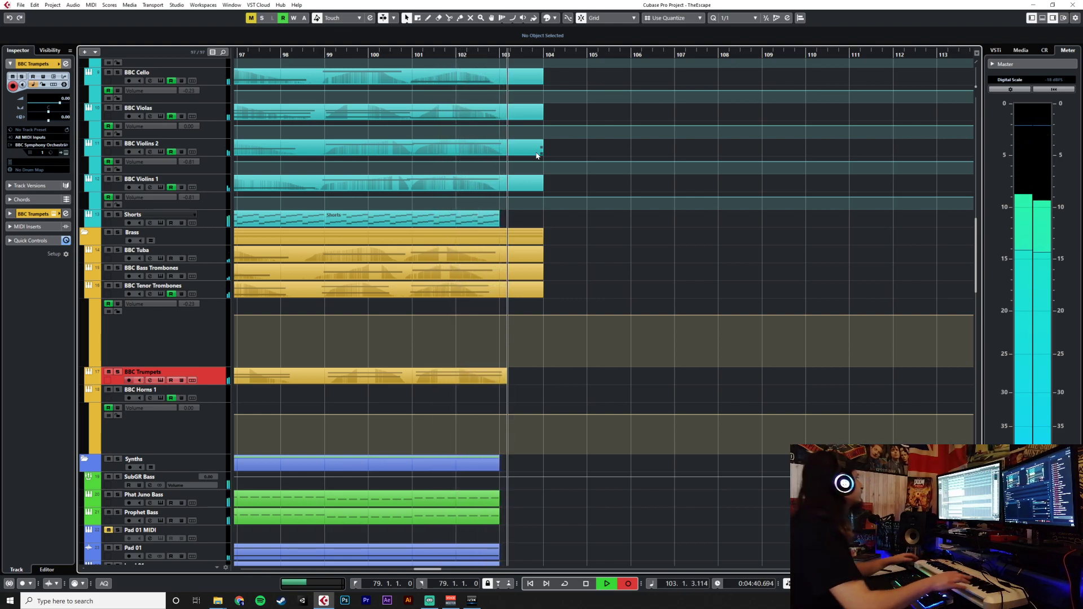
key("space")
scroll(553, 407, "down", 2)
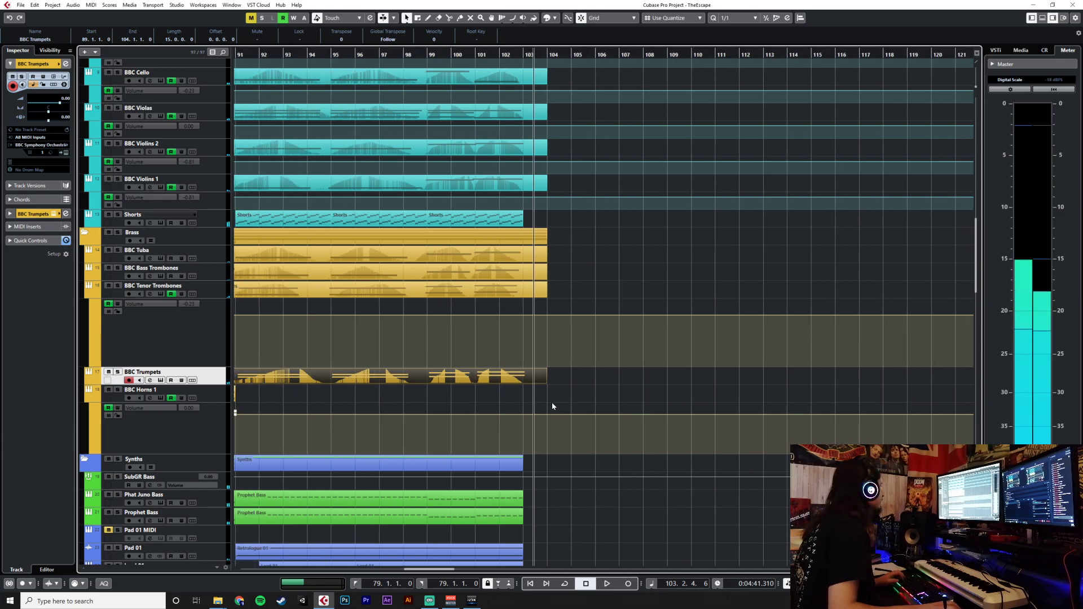
Open the new BBC Trumpets part, nudge its note timing and shift the modulation from bar 91 slightly earlier, and close the editor.
scroll(552, 406, "left", 2)
double_click(513, 378)
left_click_drag(753, 377, 742, 446)
left_click(258, 412)
left_click_drag(282, 417, 277, 416)
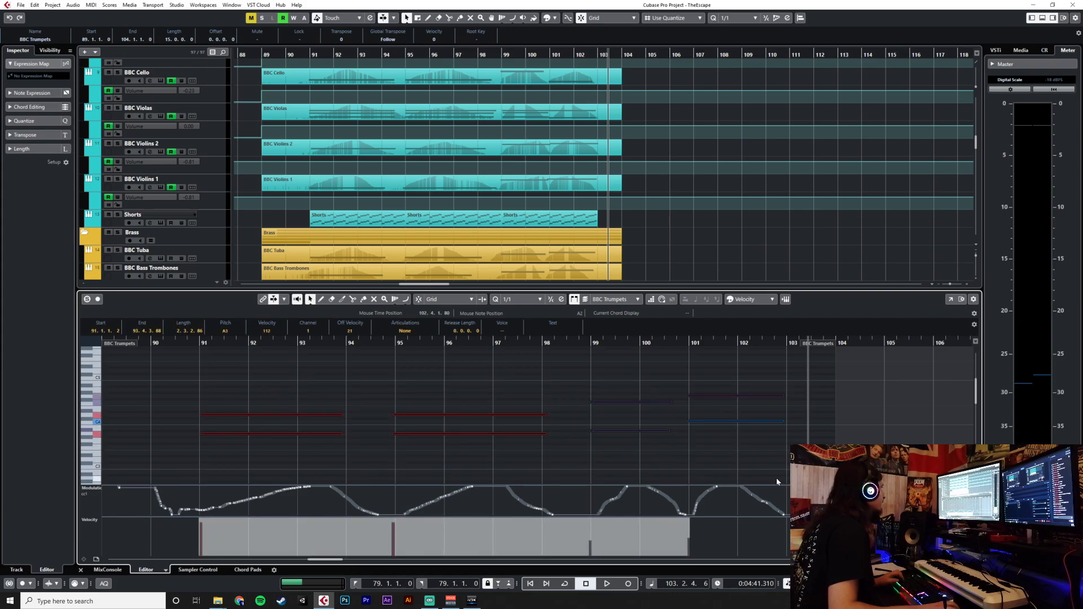
left_click_drag(789, 485, 195, 524)
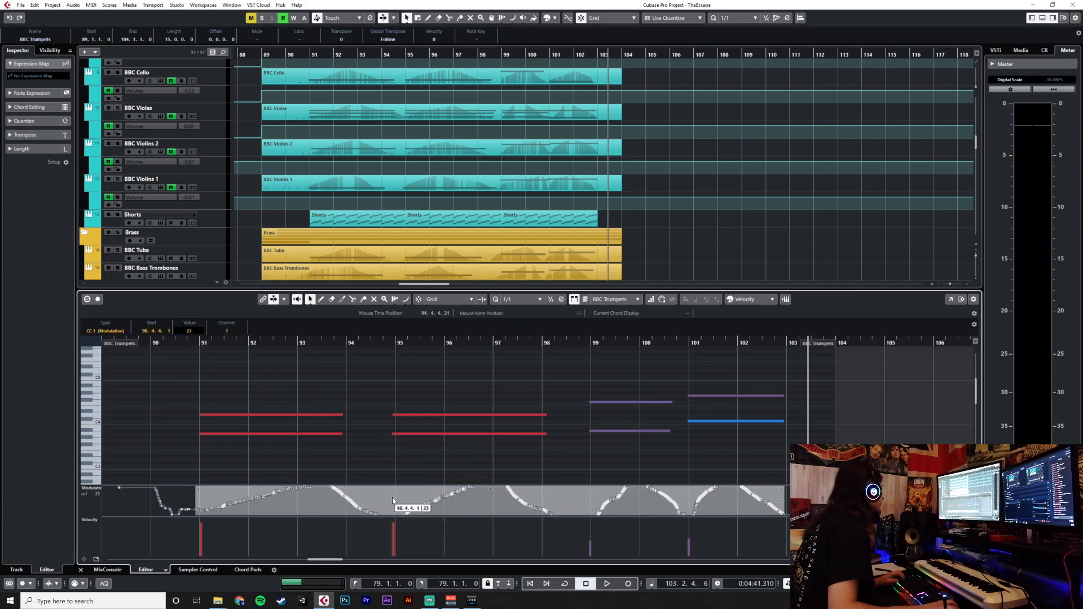
left_click_drag(394, 500, 387, 499)
left_click(81, 570)
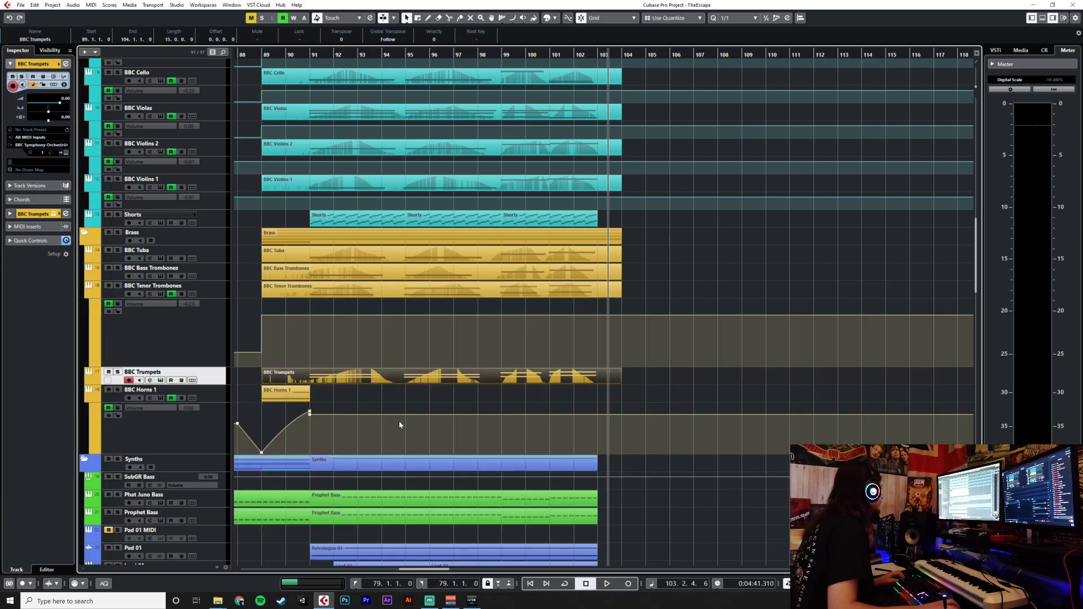
Select the BBC Horns 1 track and place the playhead at bar 90.
left_click(255, 402)
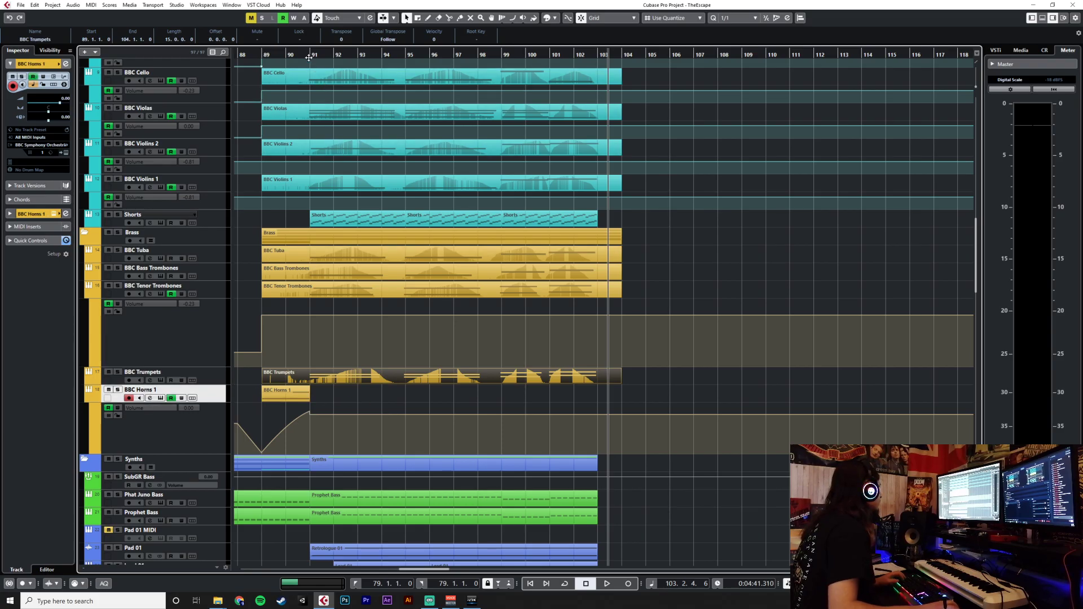
left_click(285, 54)
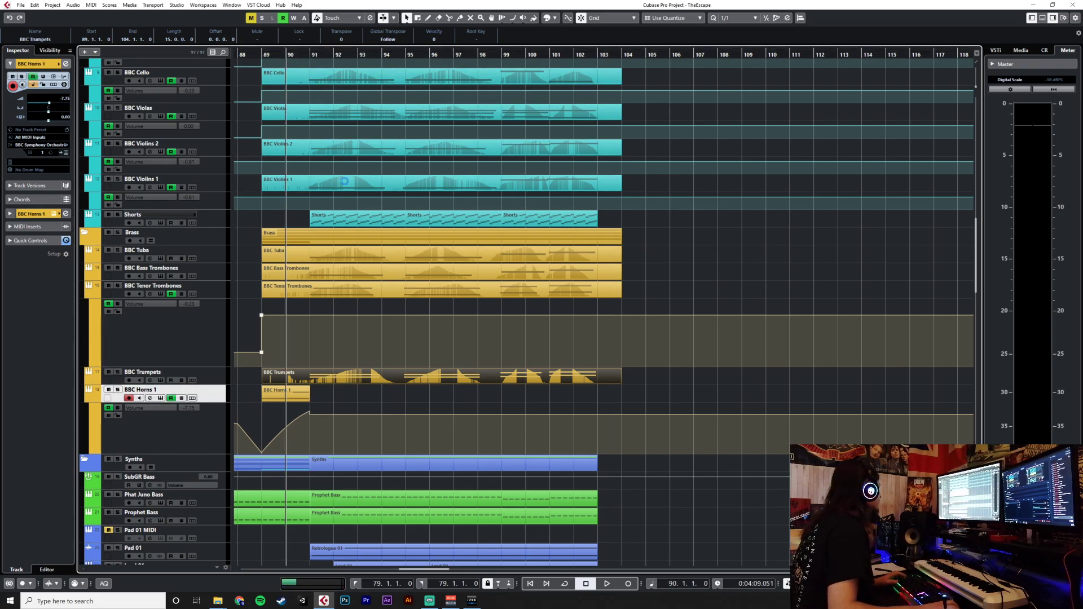
Place the playhead at bar 89 and at bar 91, and play the earlier brass section from bar 37 to bar 39.
left_click(261, 54)
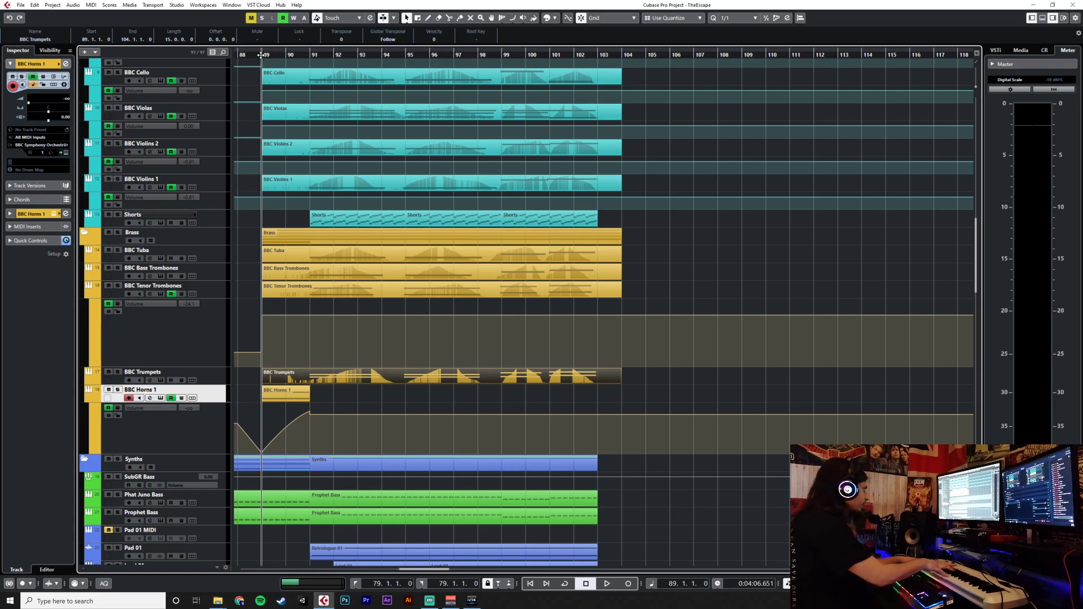
left_click(309, 54)
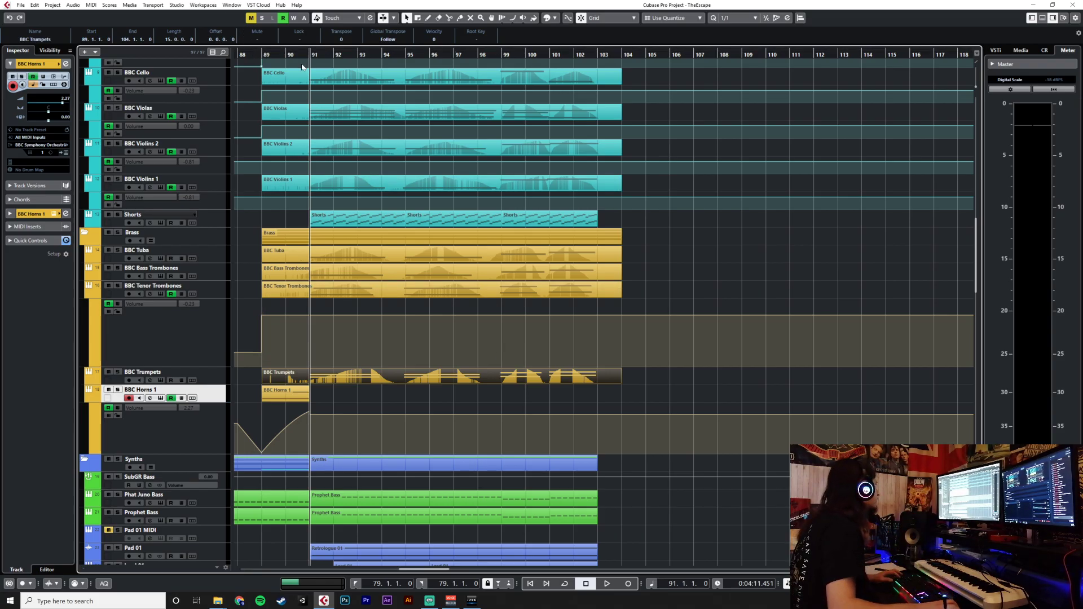
scroll(424, 237, "left", 10)
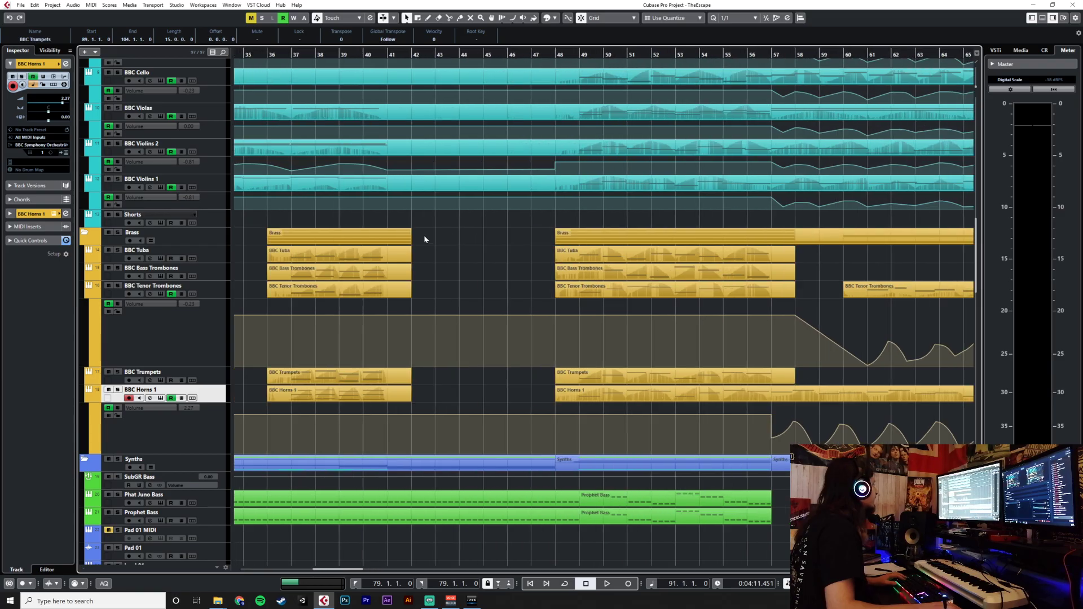
scroll(424, 239, "down", 6)
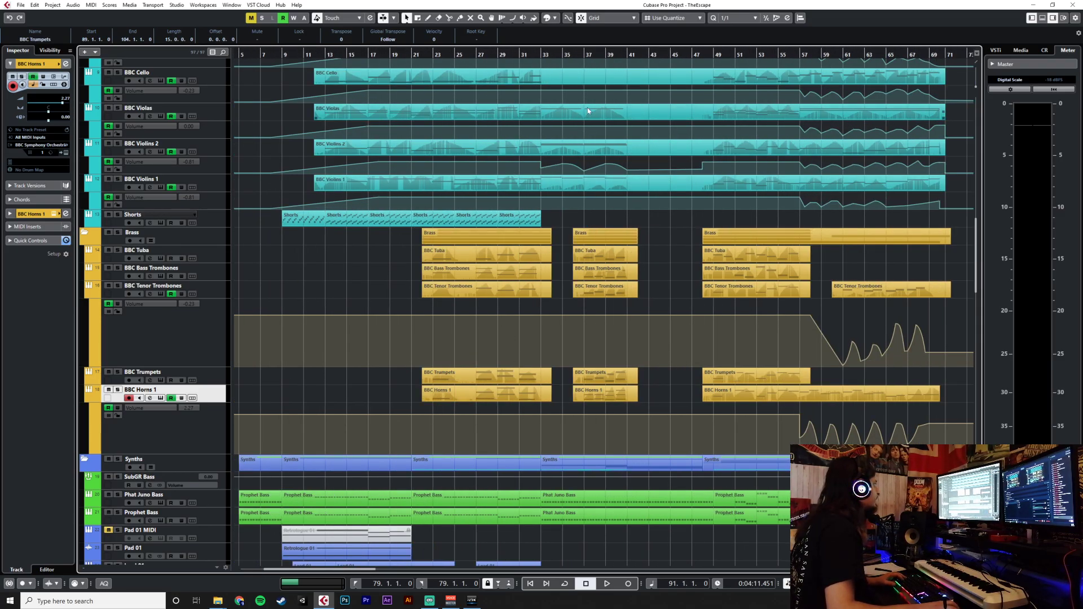
left_click(584, 56)
key("space")
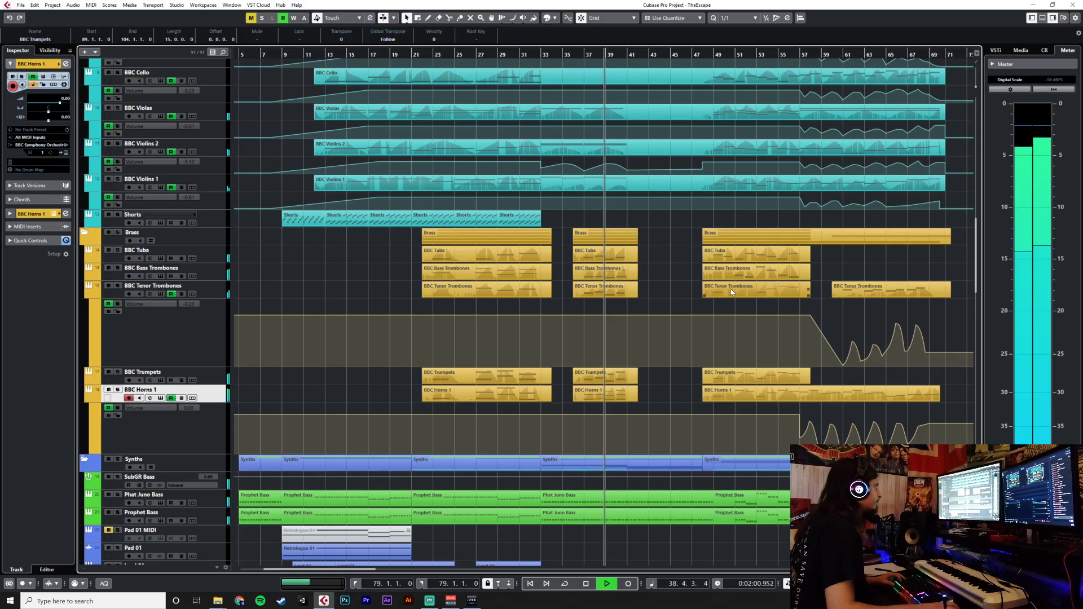
key("space")
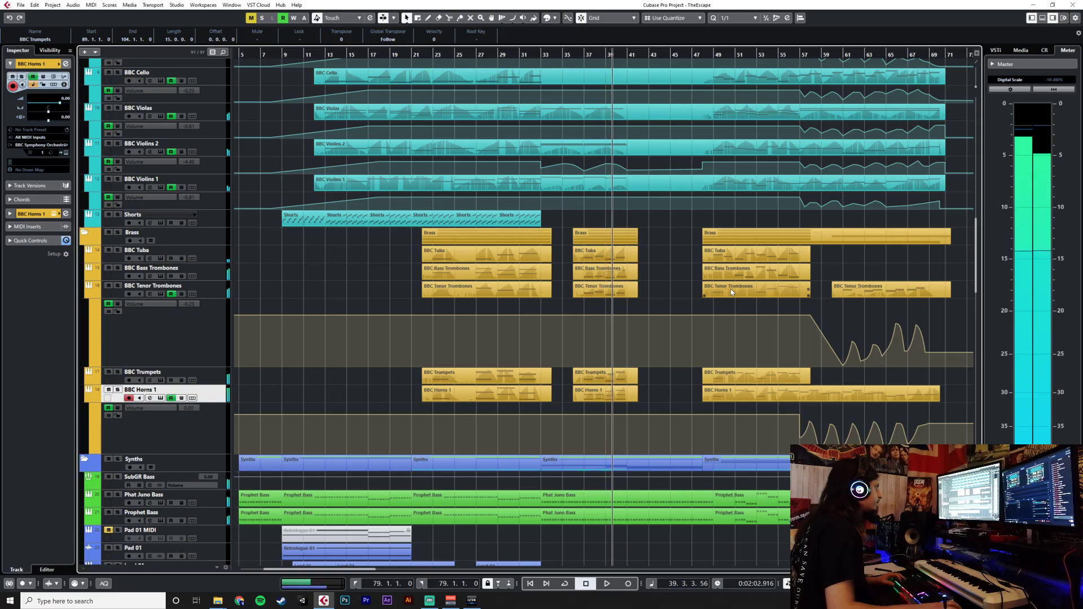
Nudge both Vienna Big Bang FX (R) audio events slightly later, the first to 36.3.1.41, and check them by playing from bar 35.
scroll(730, 289, "right", 5)
scroll(731, 292, "right", 1)
scroll(732, 293, "left", 3)
scroll(553, 394, "down", 10)
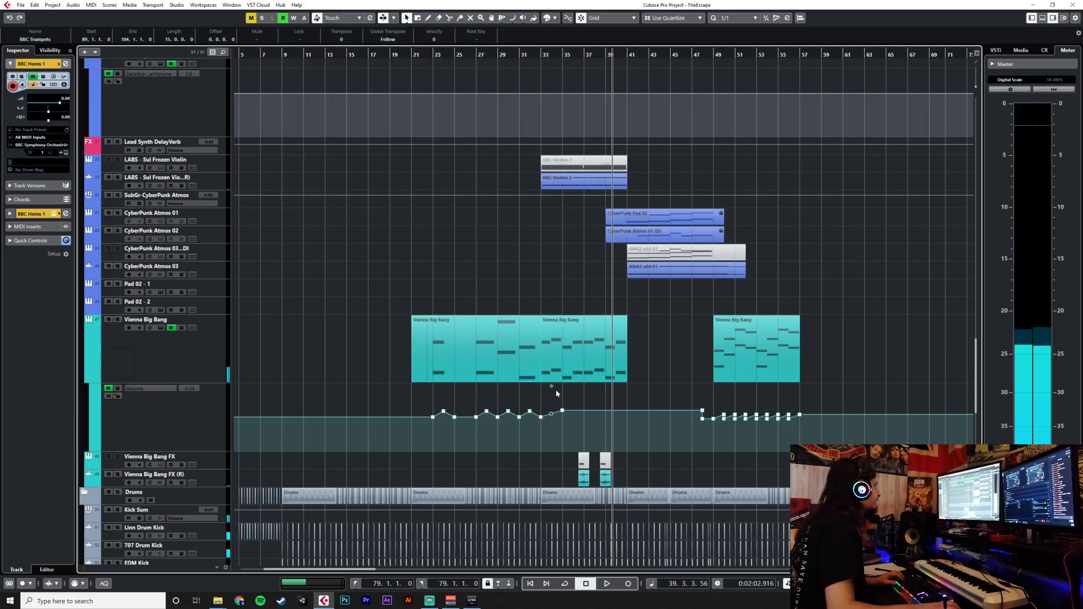
scroll(572, 282, "up", 10)
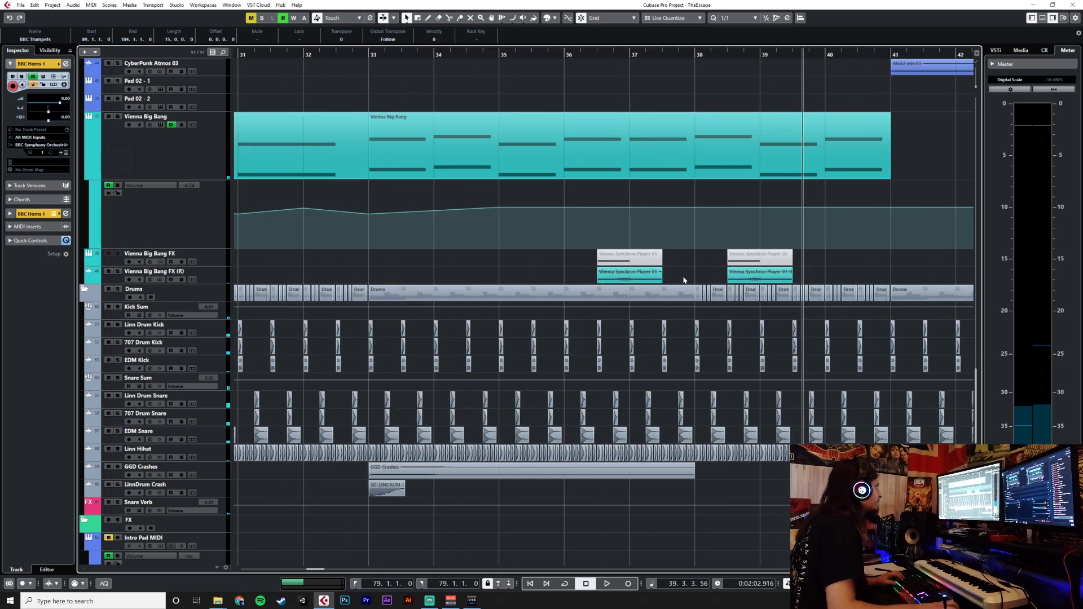
left_click(659, 279)
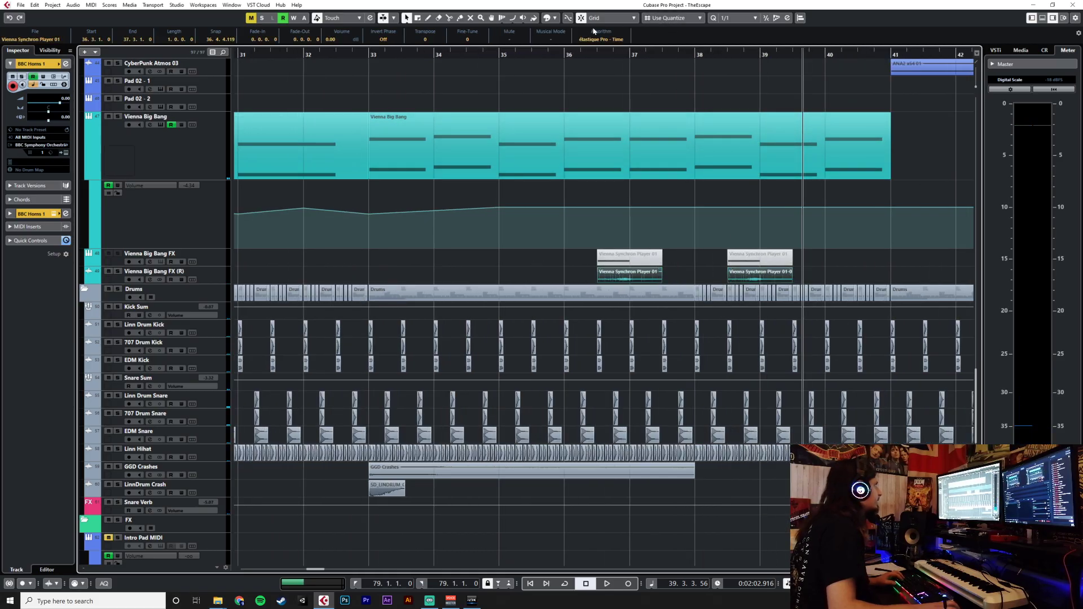
left_click_drag(639, 278, 640, 279)
left_click(498, 55)
key("space")
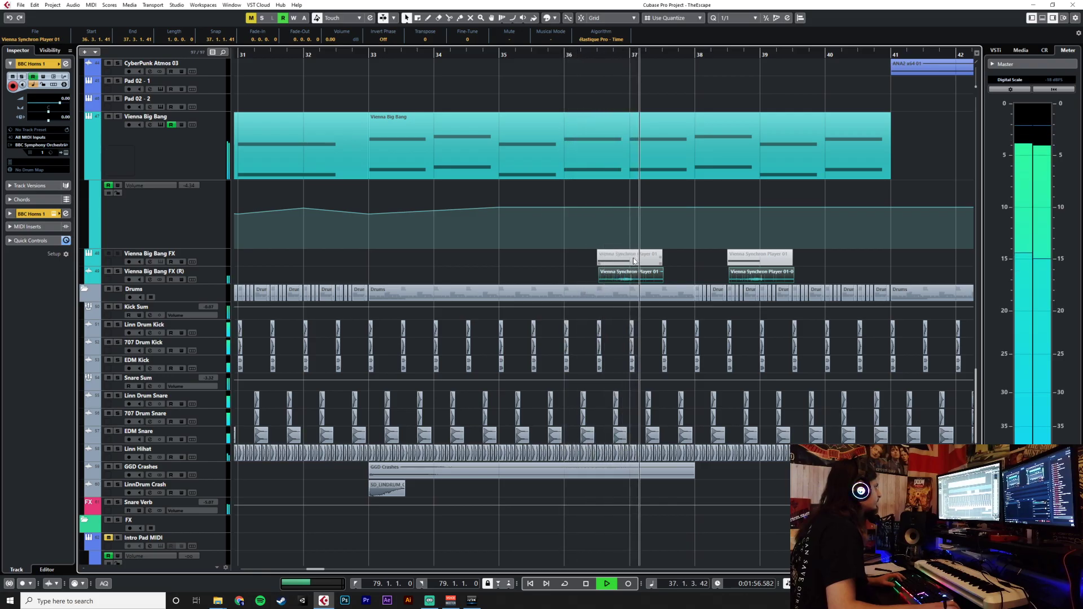
scroll(634, 261, "down", 3)
key("space")
Return to the BBC Horns 1 track in the new section and place the playhead at the start of bar 89.
scroll(633, 257, "right", 15)
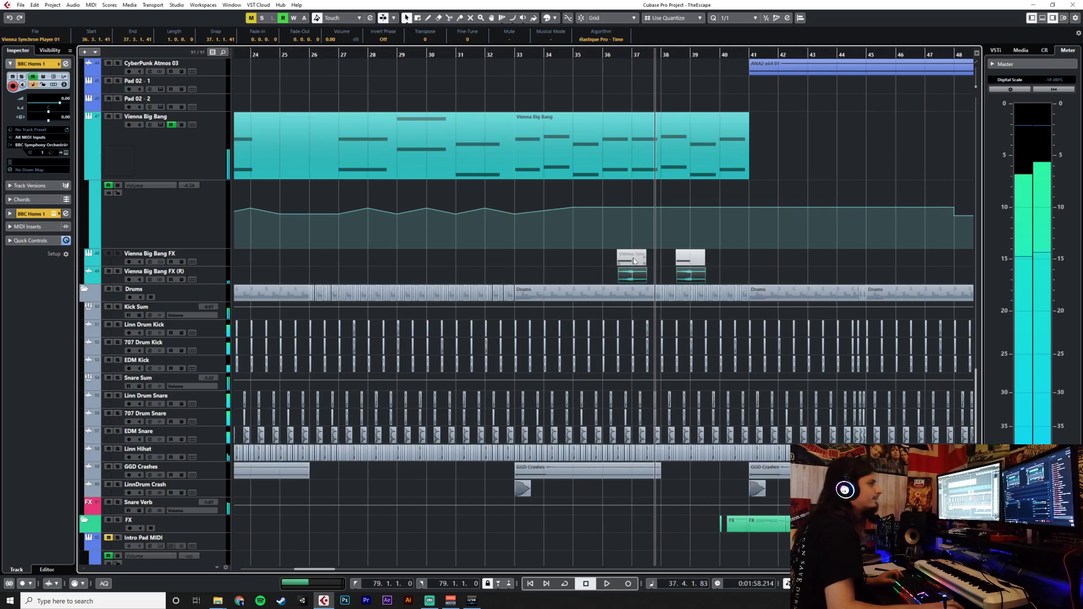
scroll(633, 257, "right", 5)
scroll(633, 257, "down", 4)
scroll(633, 257, "up", 4)
scroll(633, 256, "down", 2)
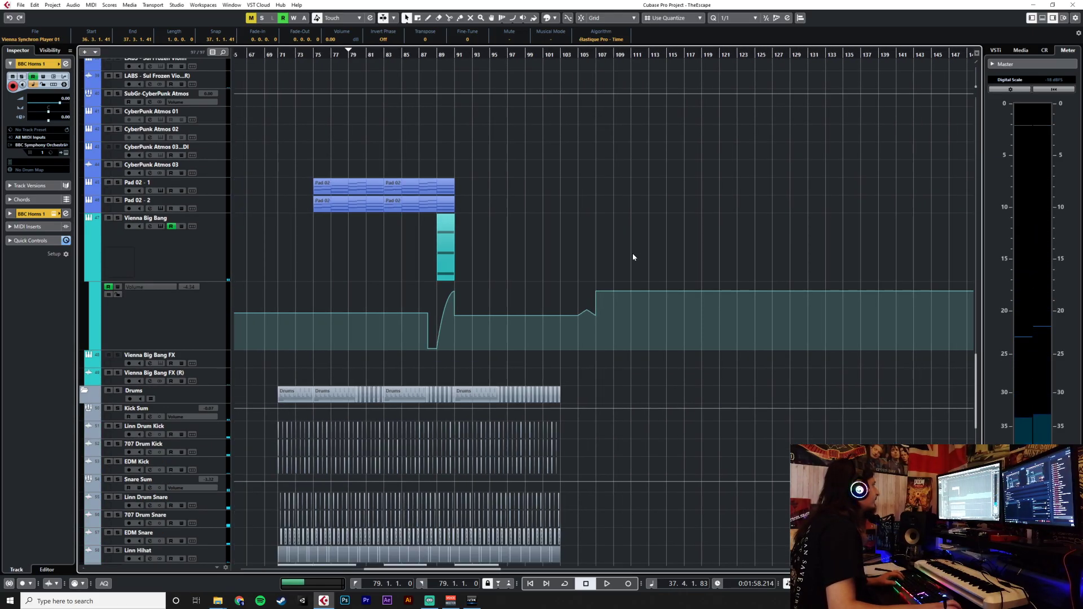
scroll(633, 256, "up", 10)
scroll(634, 256, "down", 8)
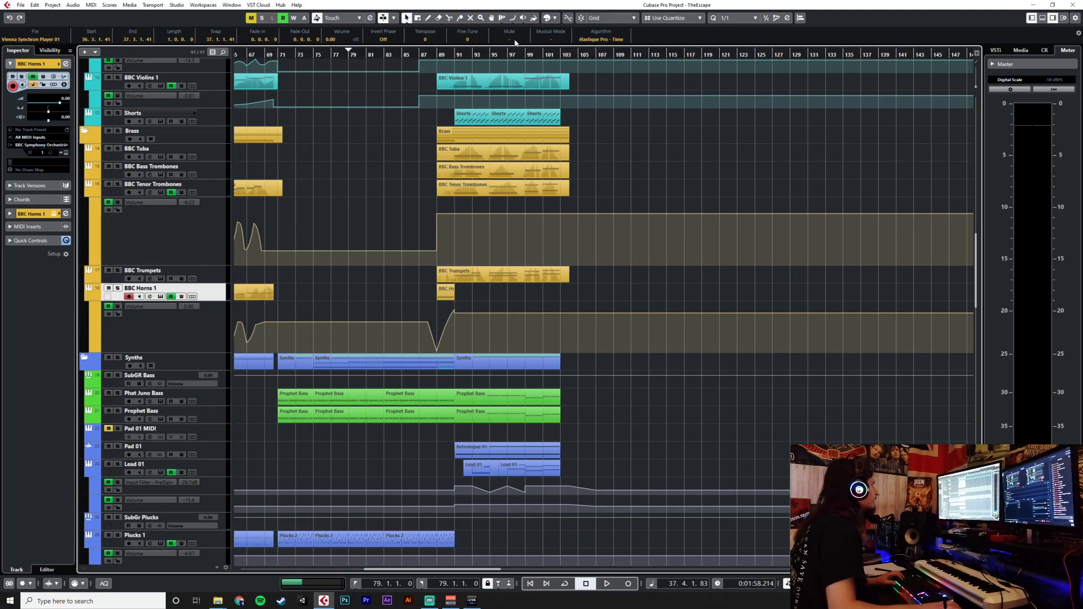
left_click(437, 48)
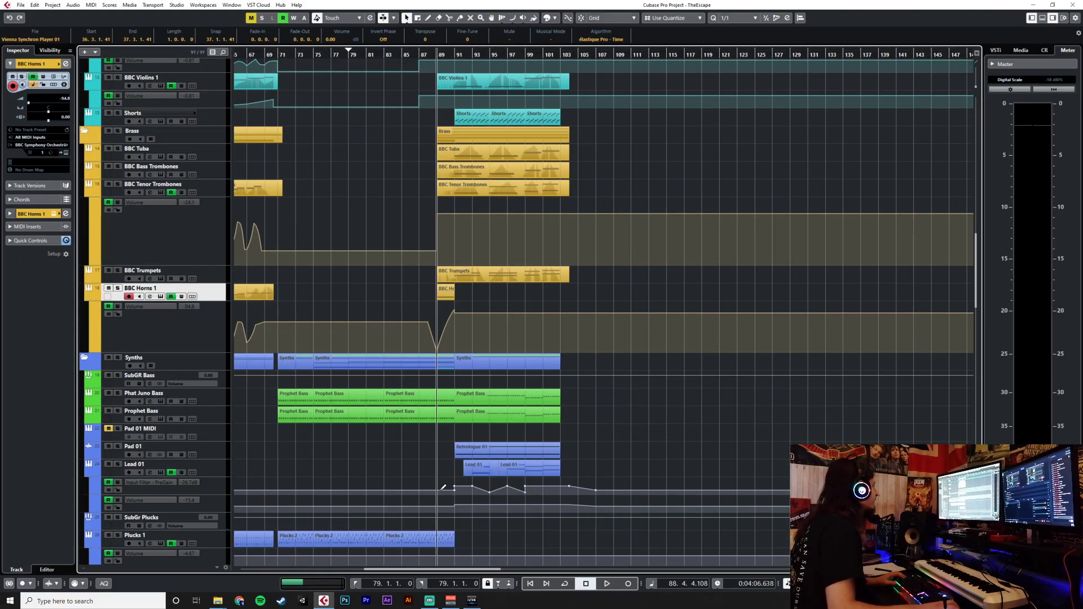
scroll(443, 488, "down", 8)
scroll(440, 491, "up", 6)
scroll(442, 489, "up", 4)
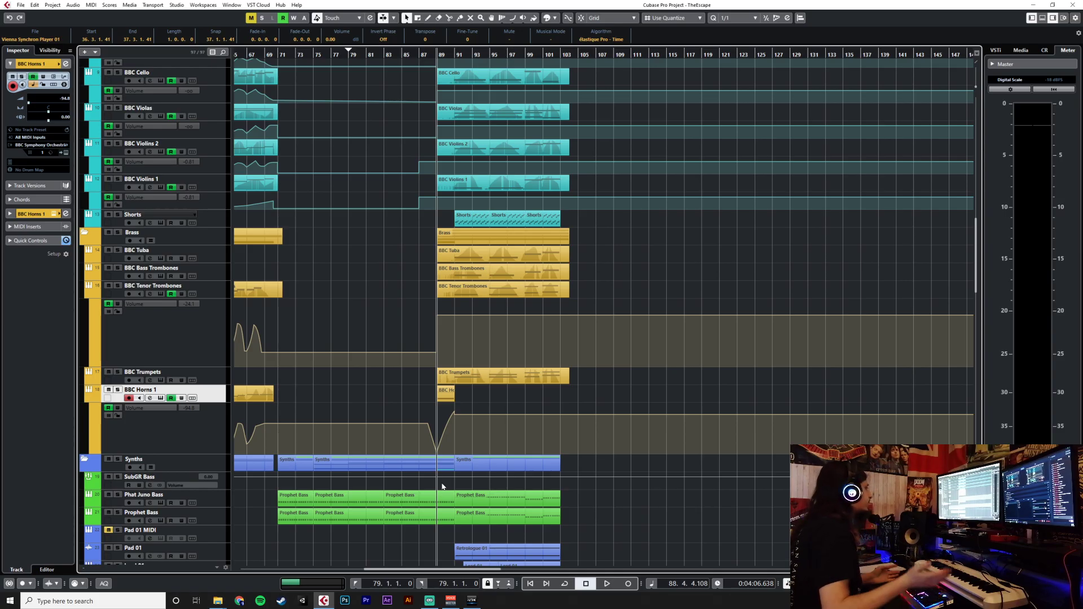
scroll(441, 486, "up", 4)
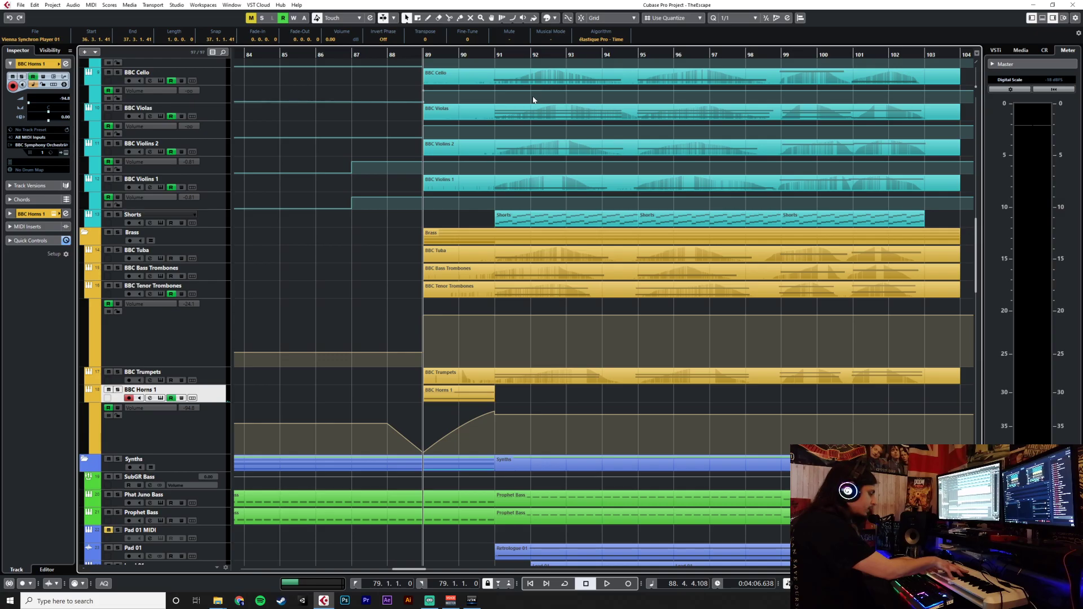
Record a trial BBC Horns 1 take from bar 90 until near the end of bar 102, and delete it.
left_click_drag(496, 52, 494, 55)
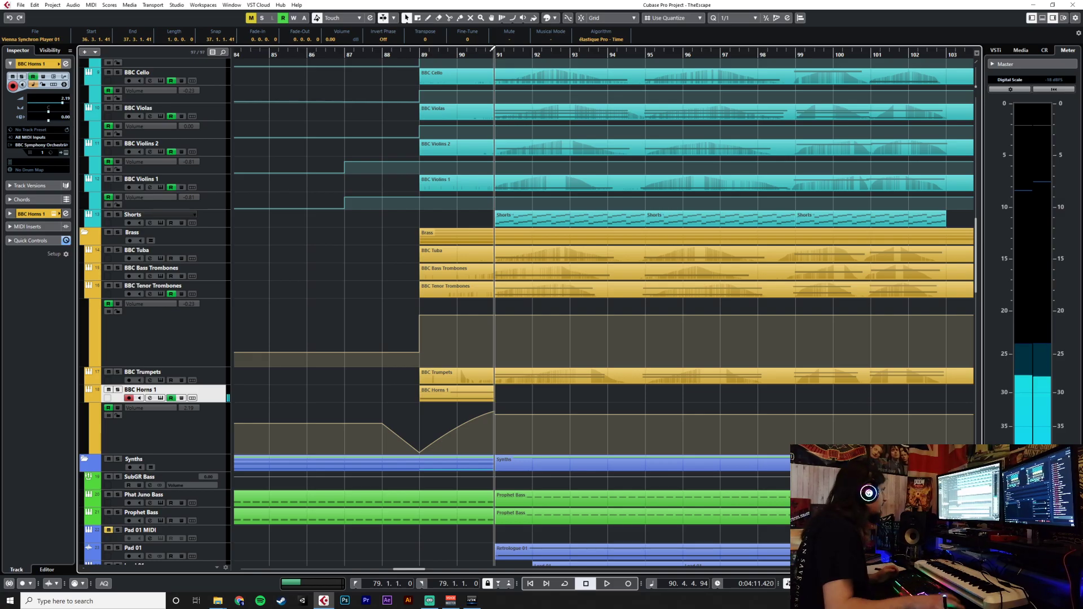
left_click(458, 57)
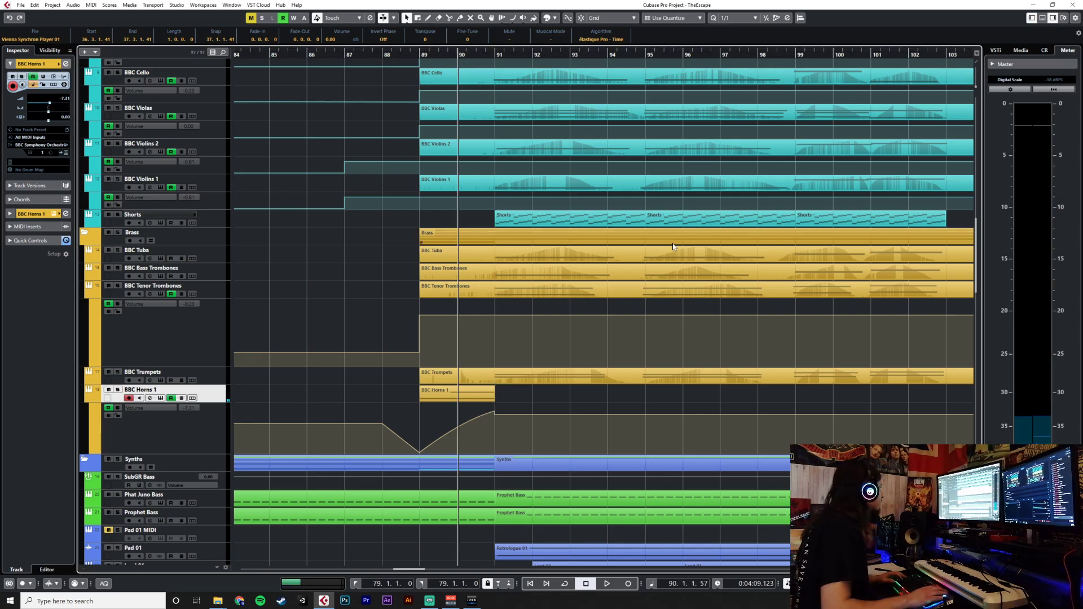
key("KP_Multiply")
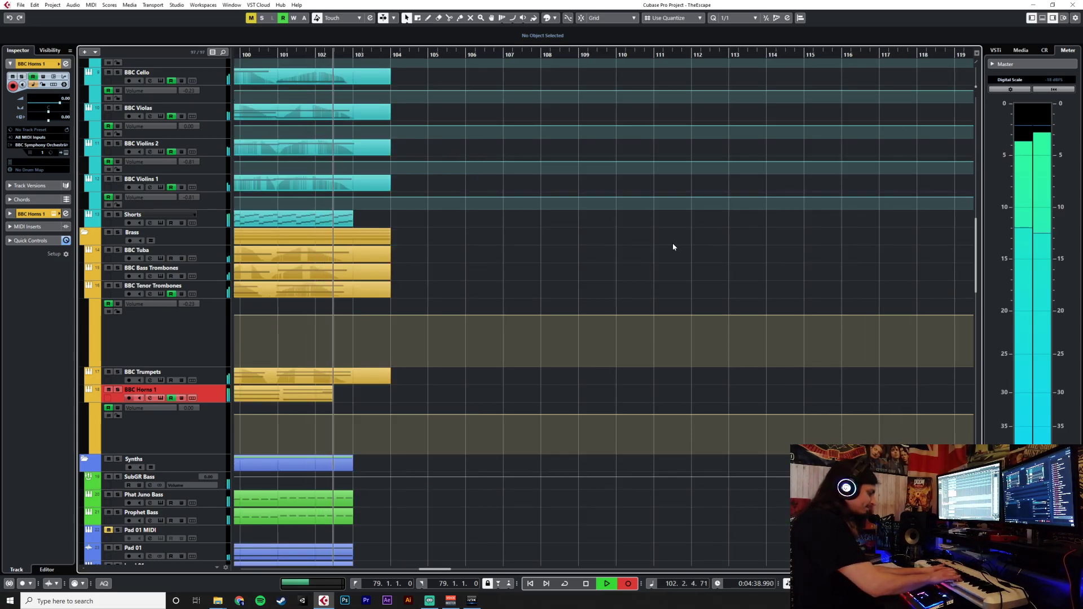
key("space")
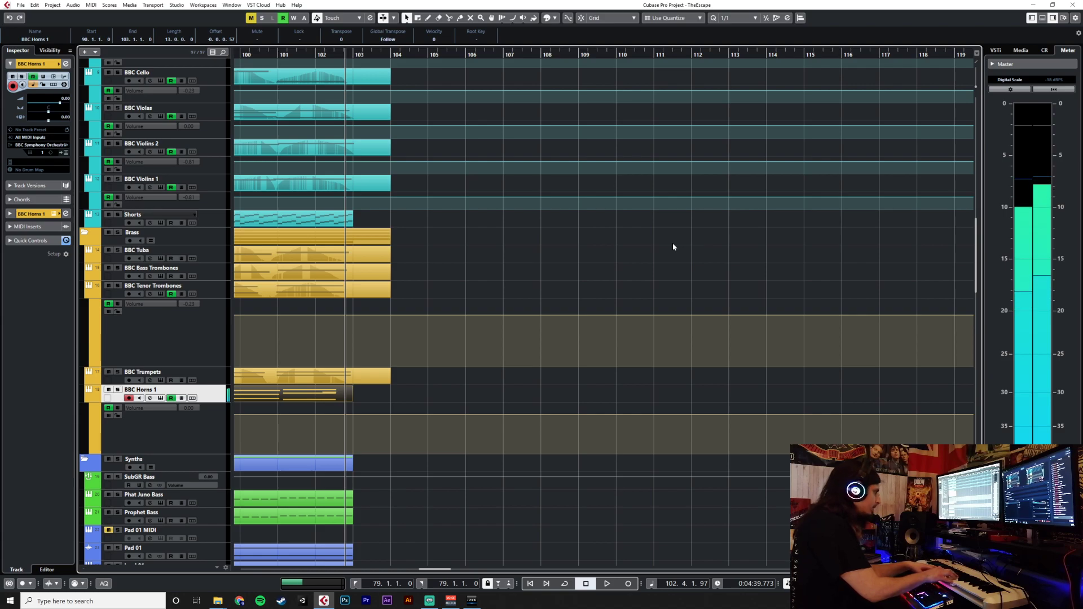
scroll(651, 300, "left", 8)
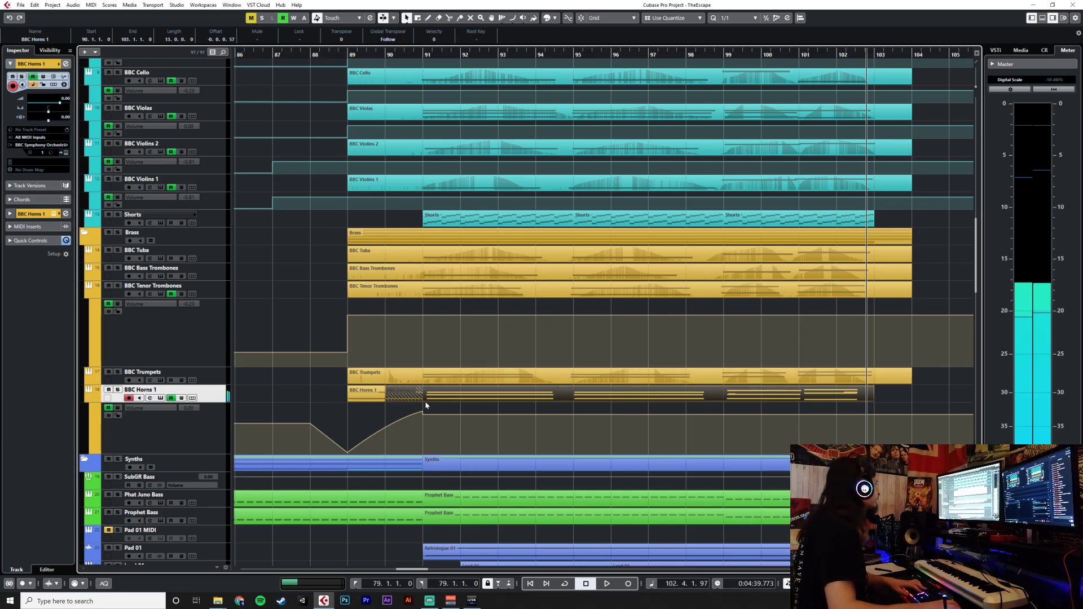
key("Delete")
Record a new BBC Horns 1 take from about bar 90 until just past the start of bar 103.
left_click(389, 56)
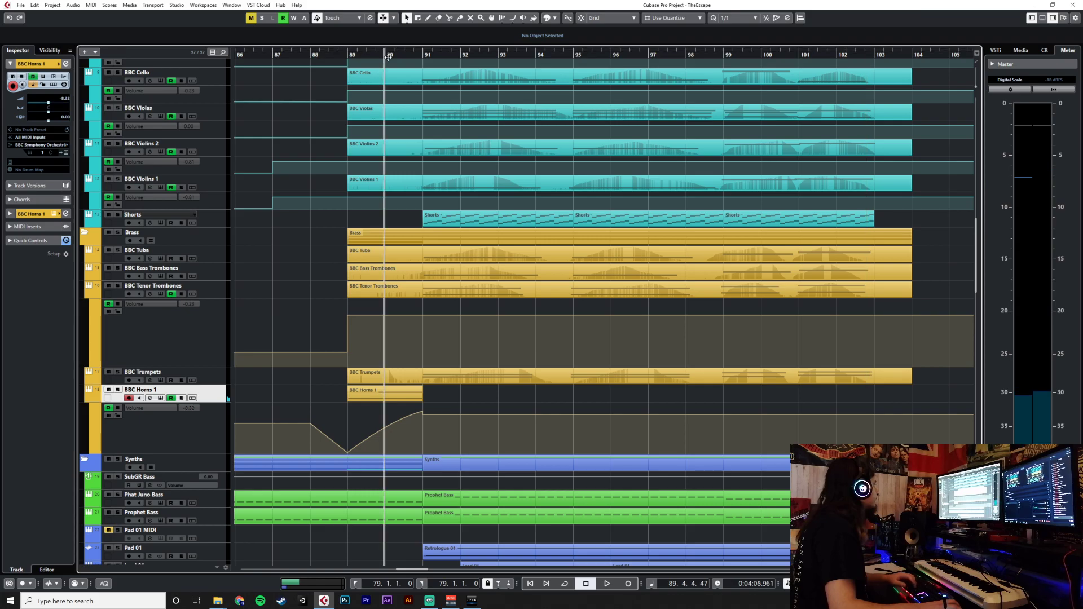
key("KP_Multiply")
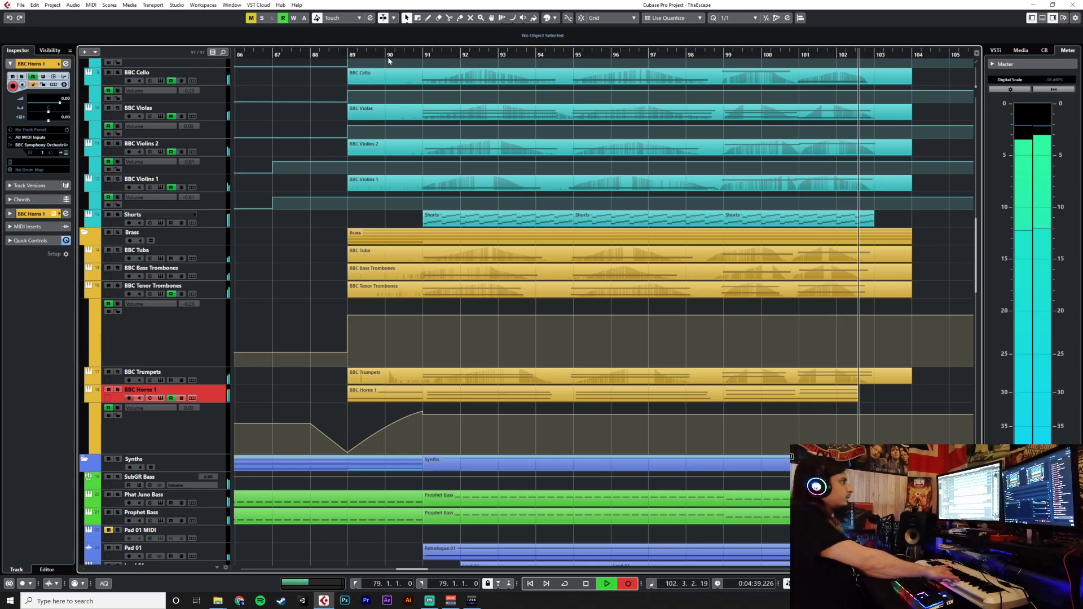
key("space")
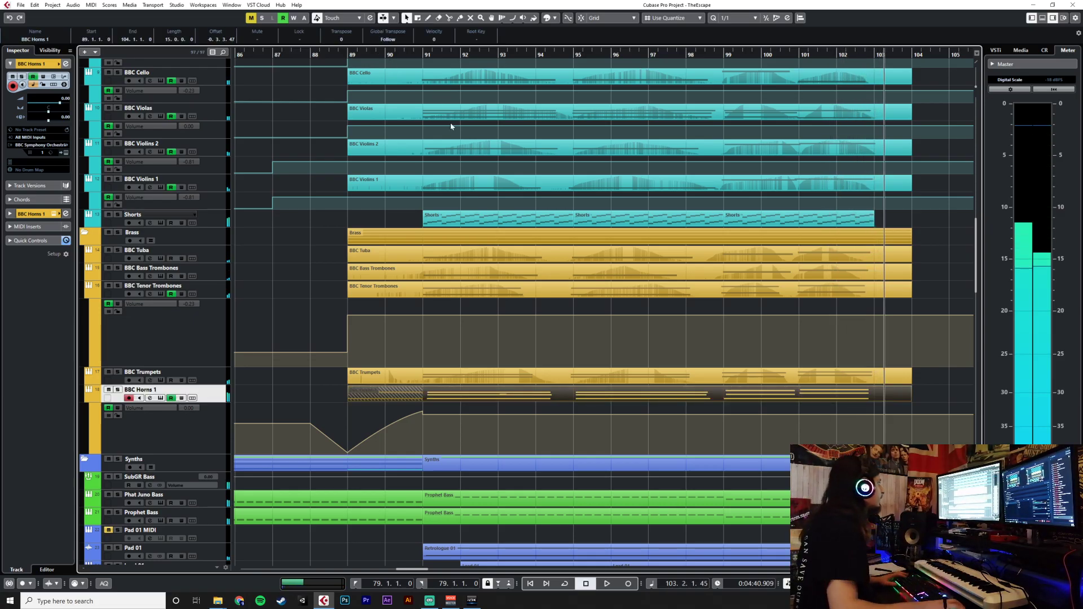
Glue the new BBC Horns 1 take to the existing part at bar 89 and open the merged part for note editing.
right_click(477, 399)
left_click(505, 397)
left_click(420, 392)
key("1")
double_click(430, 394)
Delete the stray notes near bar 91 and shift all recorded horn notes from bar 91 onwards slightly earlier.
left_click_drag(302, 384, 312, 392)
key("Delete")
key("Delete")
left_click_drag(273, 353, 731, 461)
scroll(430, 443, "left", 1)
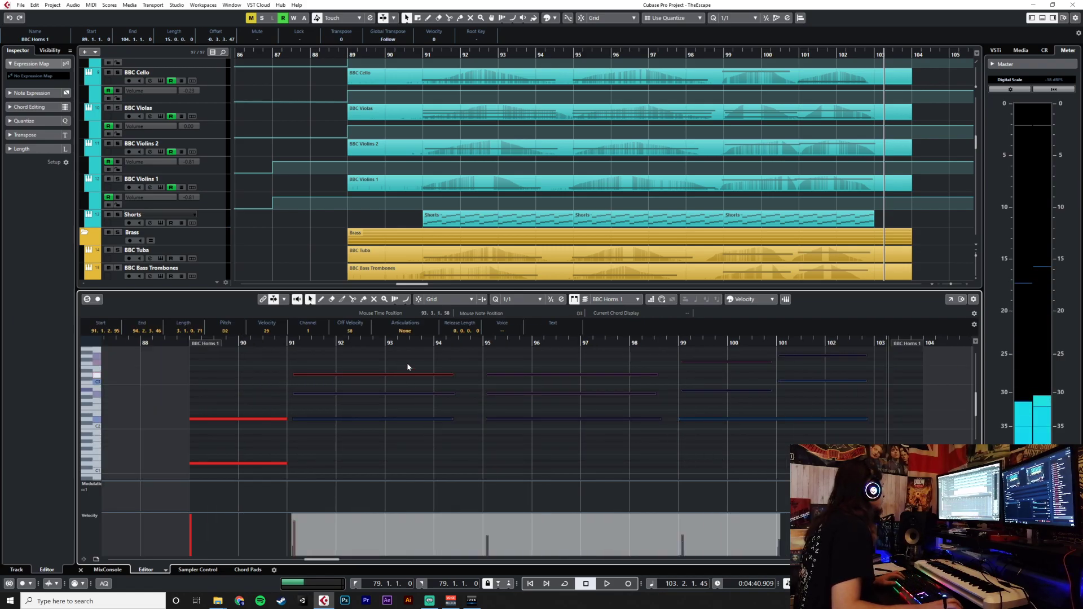
left_click_drag(380, 375, 375, 377)
left_click(626, 442)
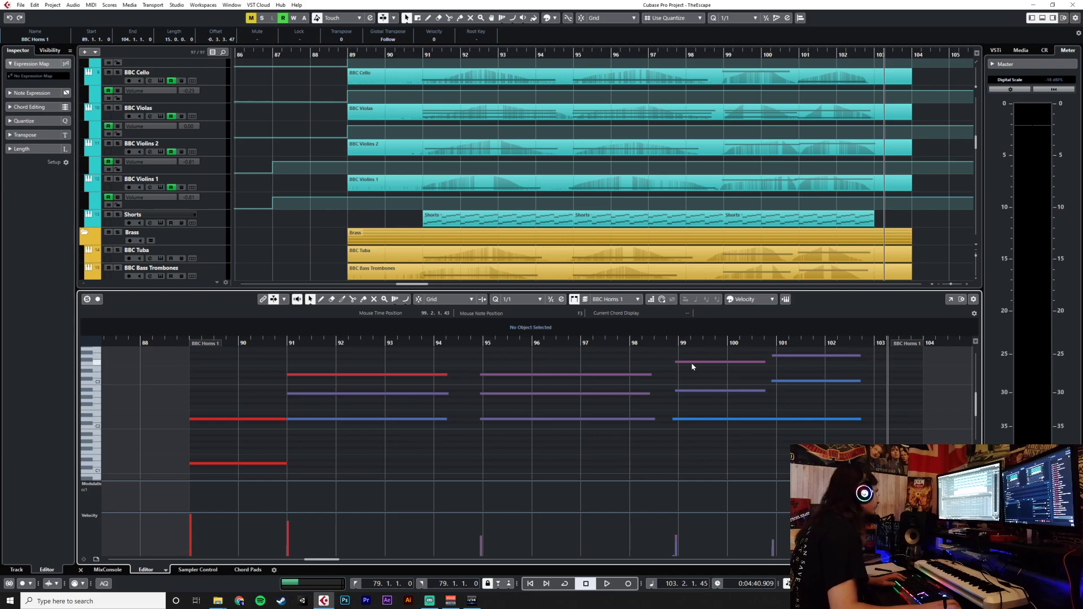
Raise the velocities of the horn notes from bar 91 through bar 101 to about 123.
scroll(625, 257, "down", 3)
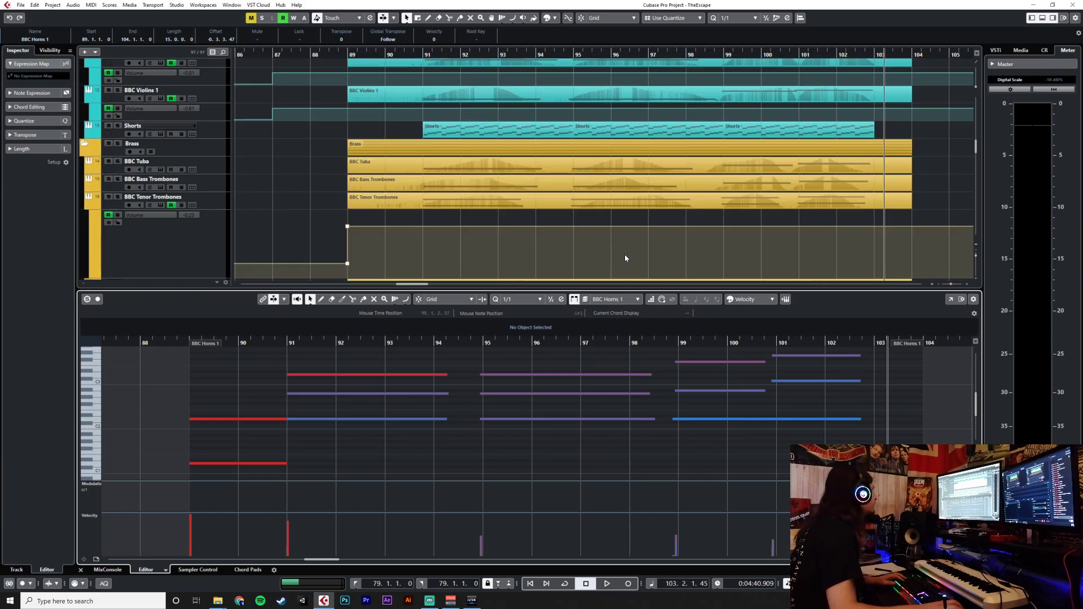
scroll(625, 258, "up", 2)
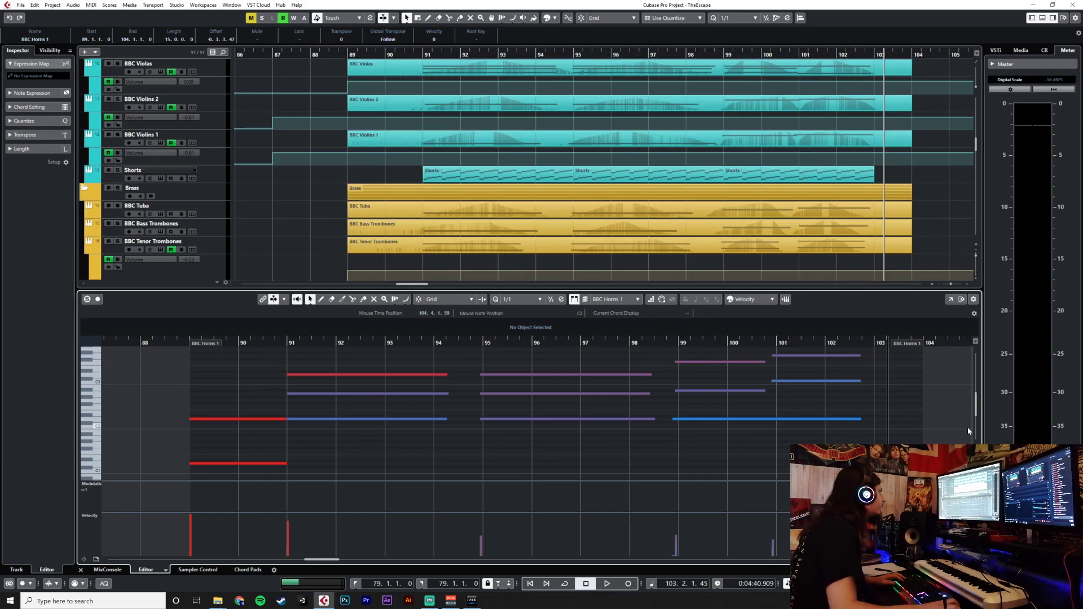
left_click(719, 418)
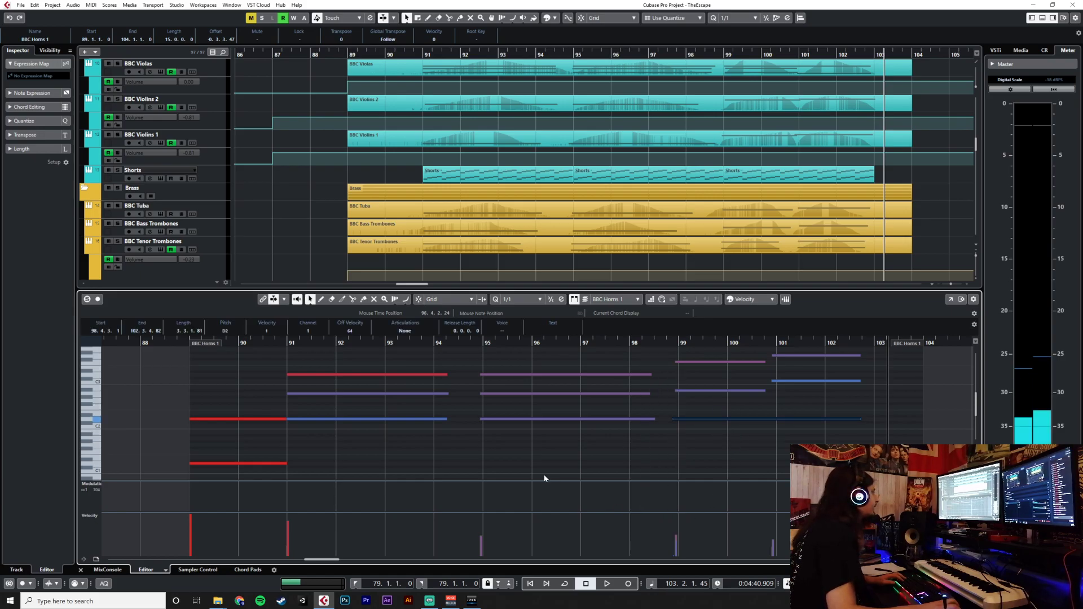
left_click_drag(289, 516, 786, 512)
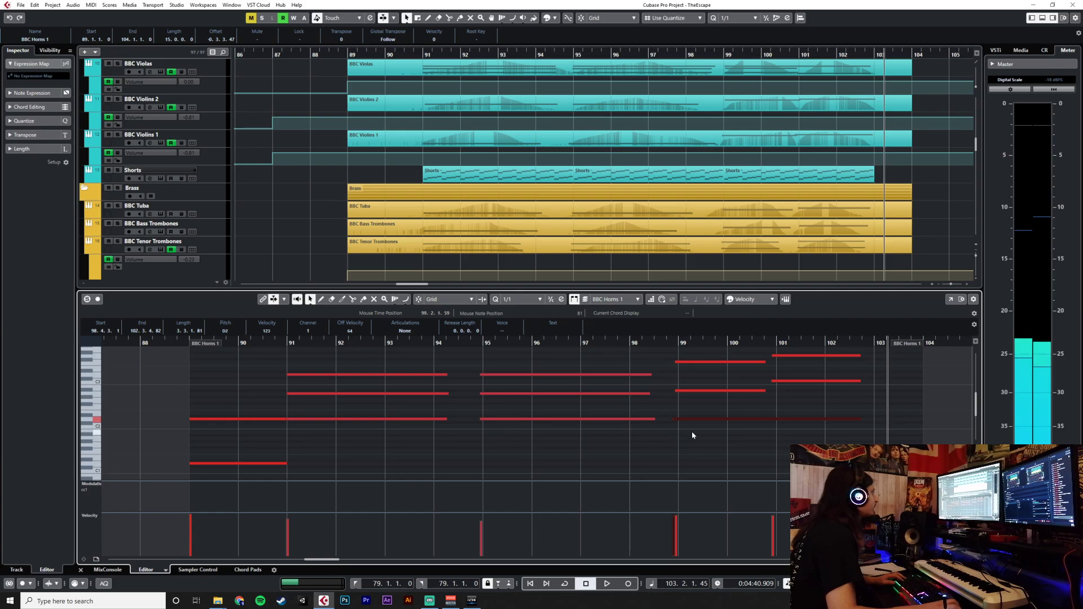
Shift the two upper notes of the last horn chord slightly later, towards the start of bar 101.
scroll(826, 395, "up", 1)
left_click(805, 390)
left_click(799, 383)
left_click(801, 408, "shift")
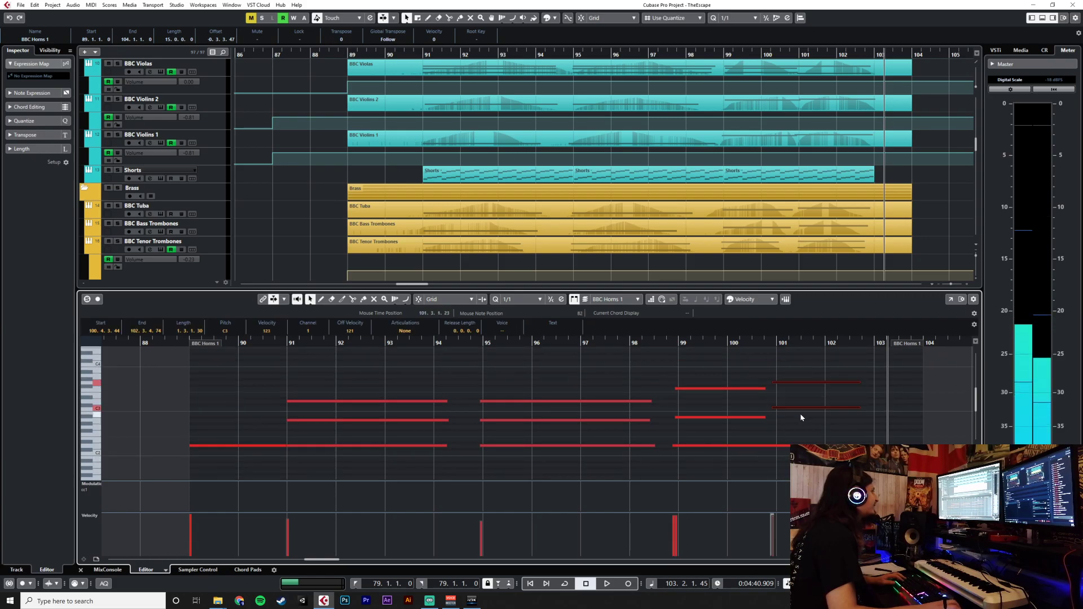
left_click_drag(795, 406, 800, 408)
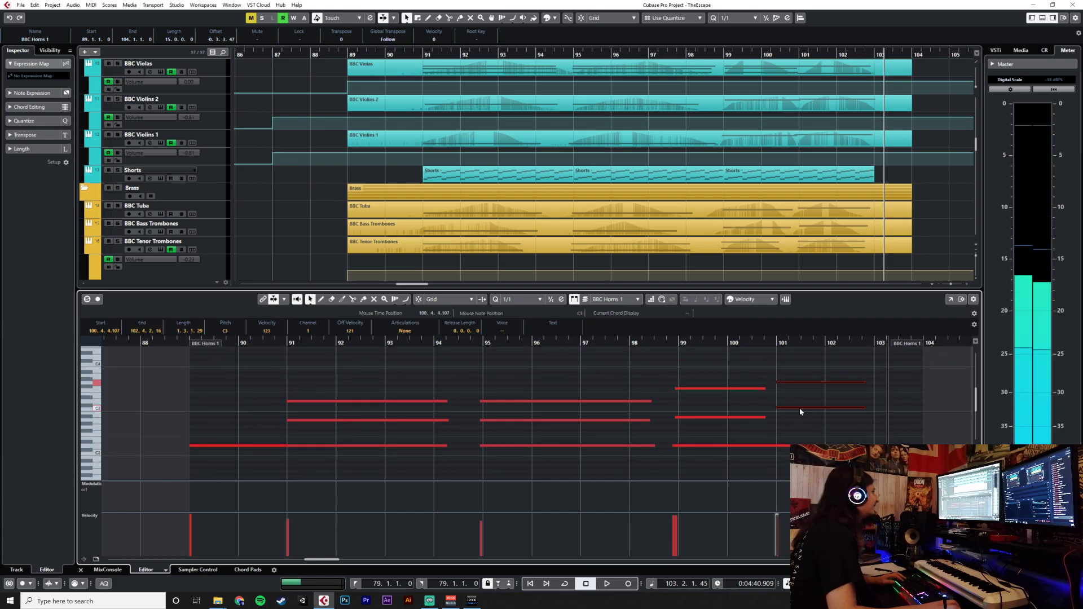
Draw a low D1 horn note from bar 91 to bar 94 and raise its velocity to 127.
scroll(378, 466, "down", 1)
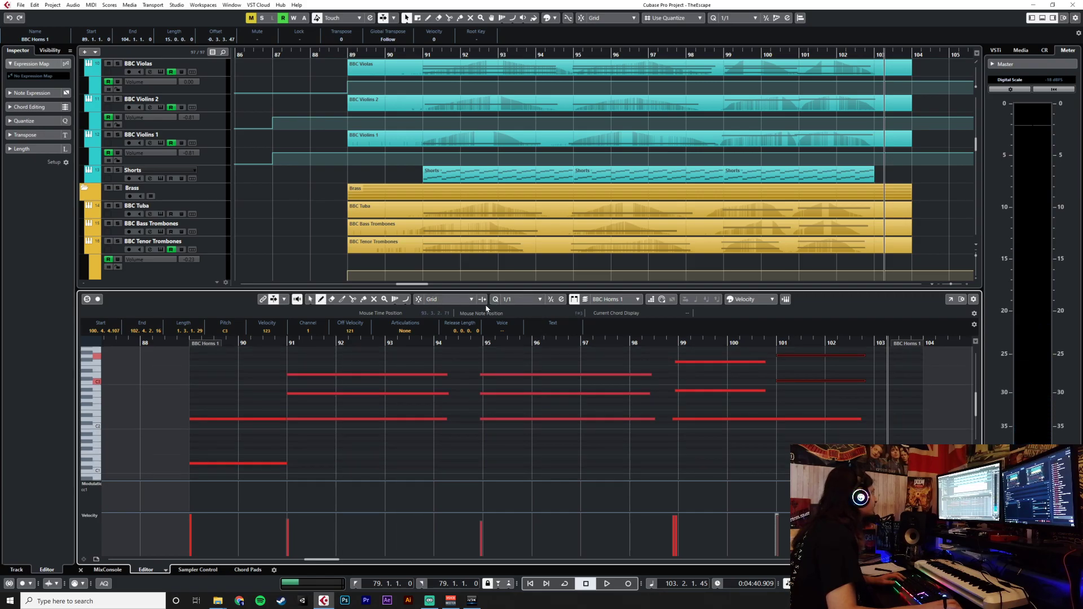
scroll(554, 460, "down", 1)
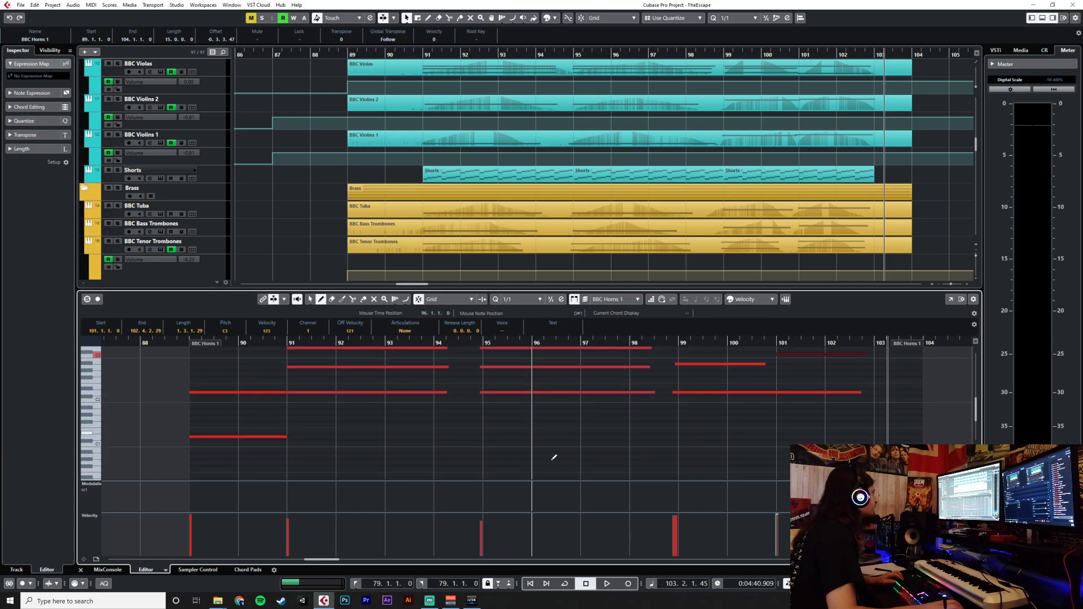
left_click(97, 442)
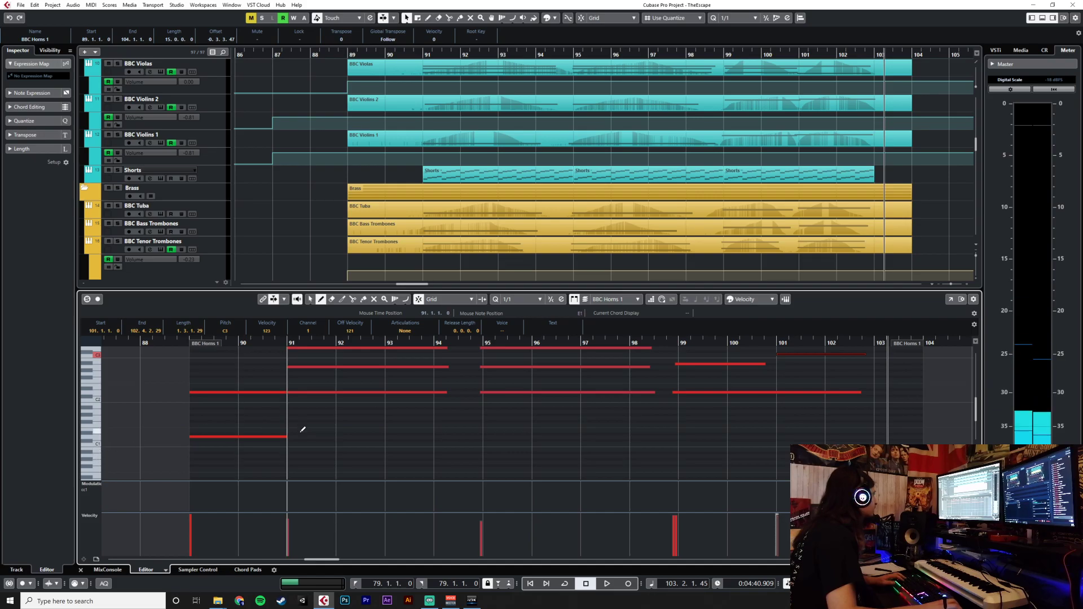
left_click_drag(300, 436, 473, 440)
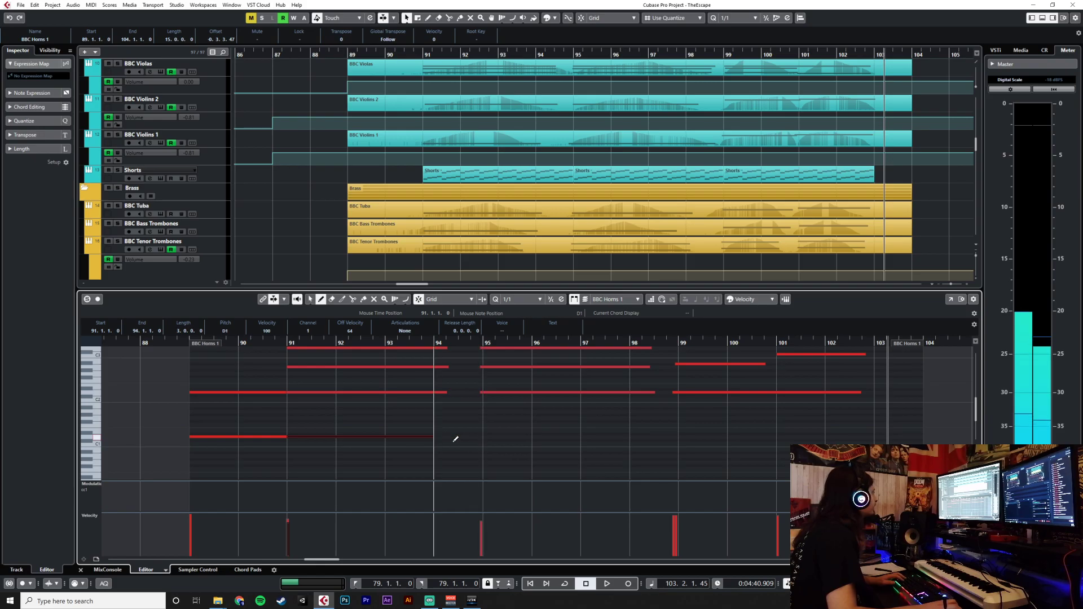
left_click_drag(287, 527, 293, 462)
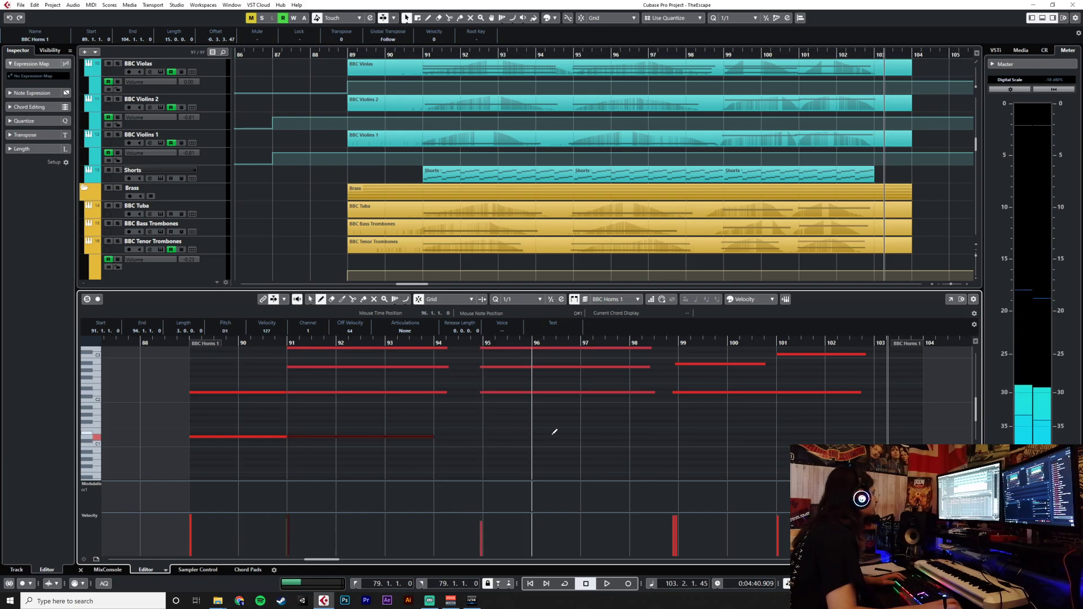
Draw low horn notes on D1 from bar 95 to 98, A#1 from bar 99 to 101 and C1 from bar 101 to 103.
mouse_move(514, 434)
left_mouse_down()
mouse_move(658, 433)
mouse_move(641, 432)
left_mouse_up()
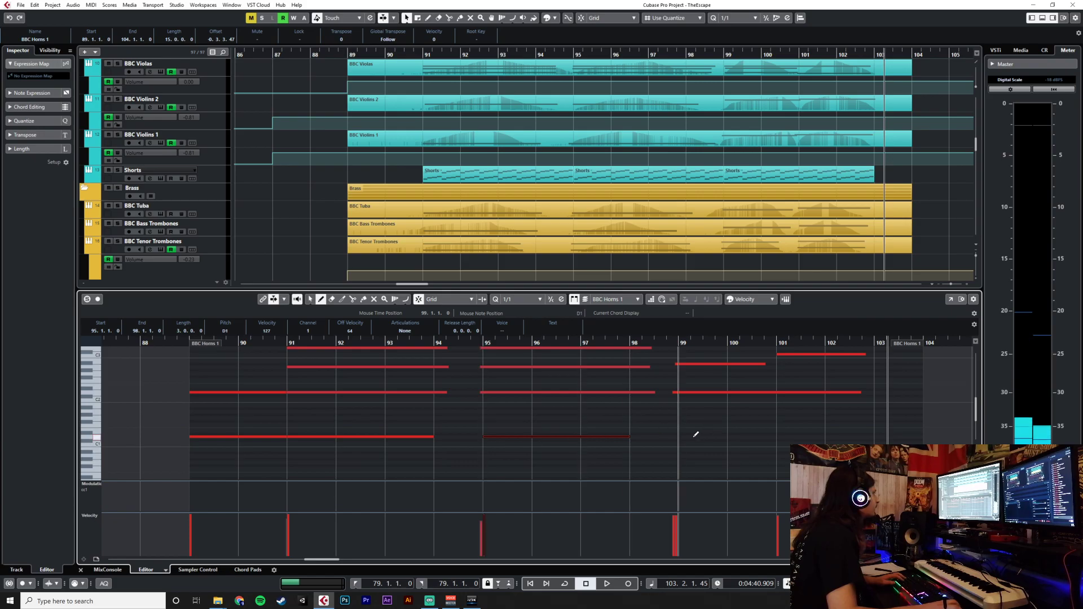
left_click_drag(692, 410, 791, 399)
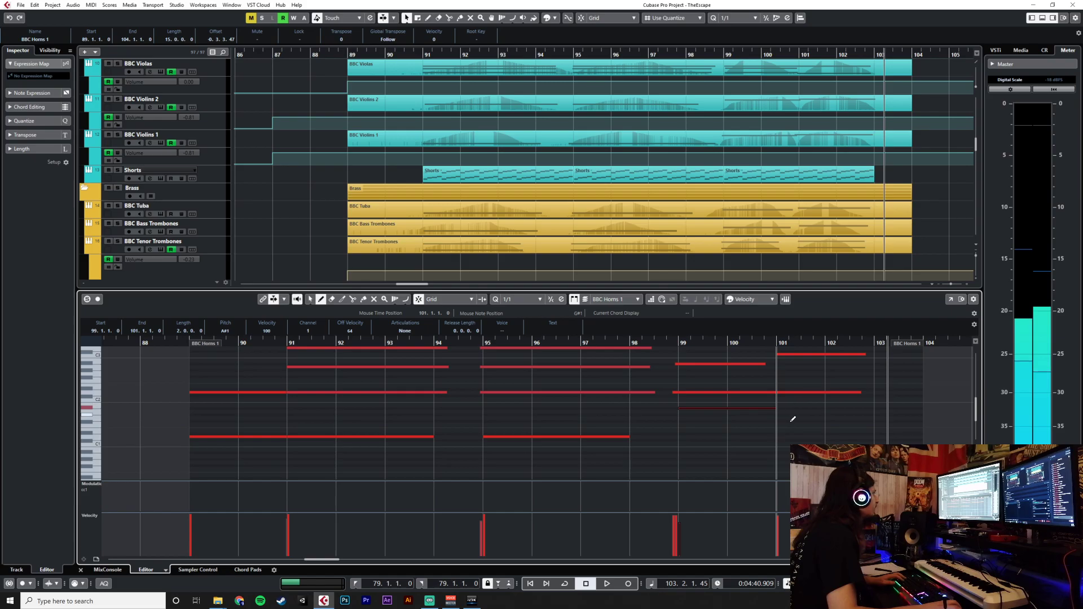
left_click_drag(787, 443, 882, 441)
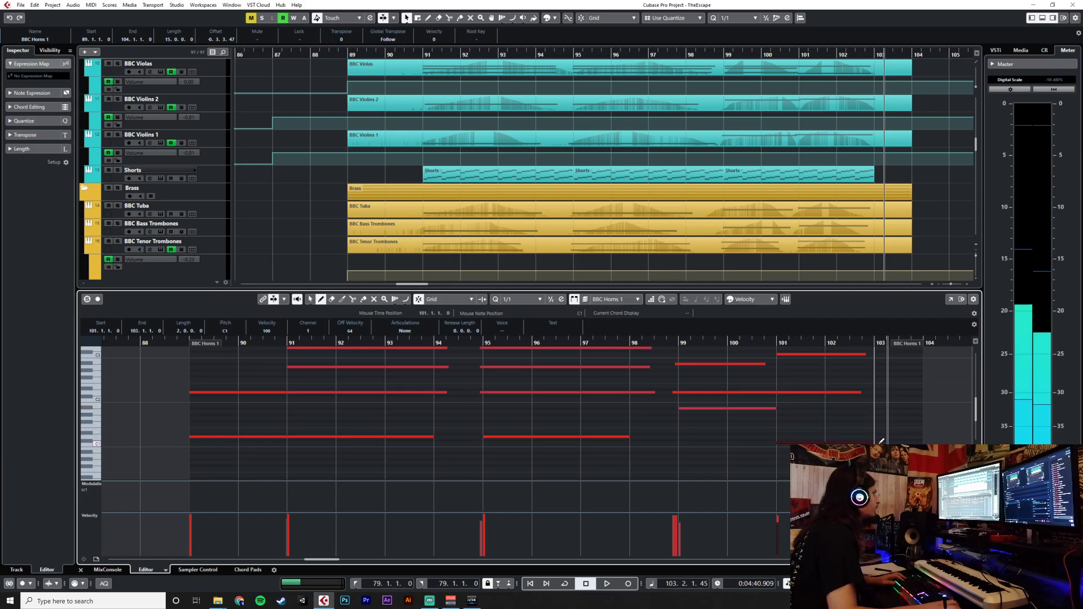
Raise the velocities of the low horn notes starting at bars 99 and 101.
key("1")
left_click_drag(747, 403, 801, 451)
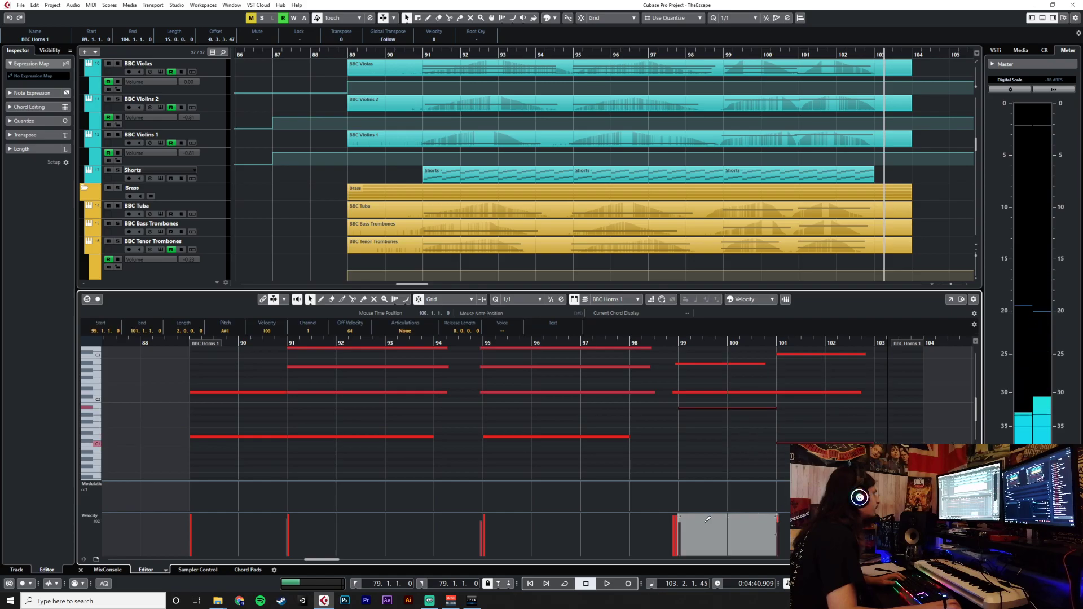
left_click(700, 424)
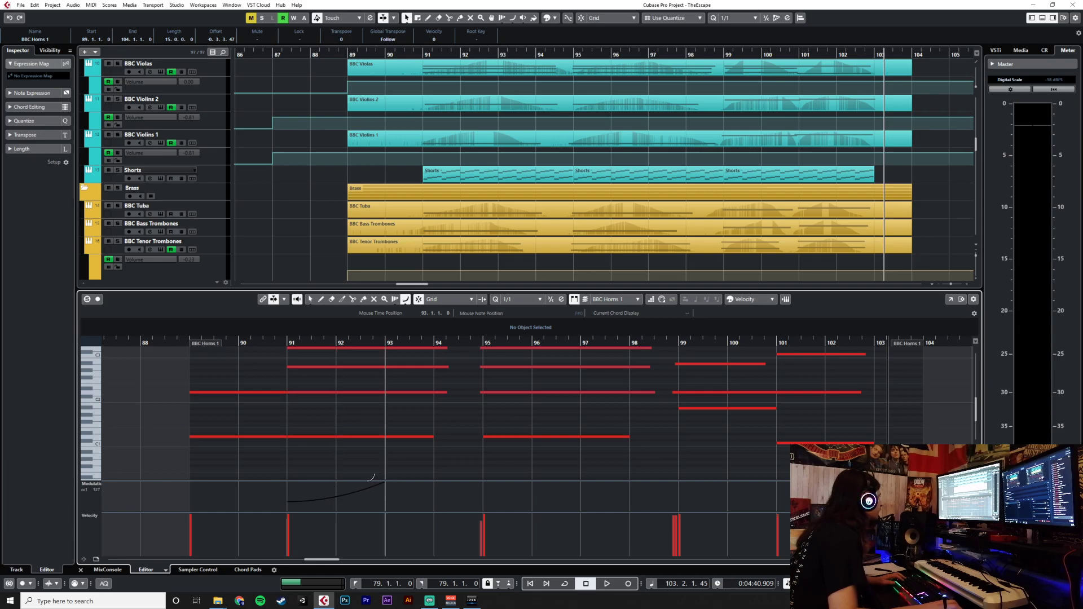
Draw horn modulation swells peaking near bars 93 and 97, and shorter swells from bar 99 using a 1/4 quantize grid.
left_click_drag(386, 483, 383, 482)
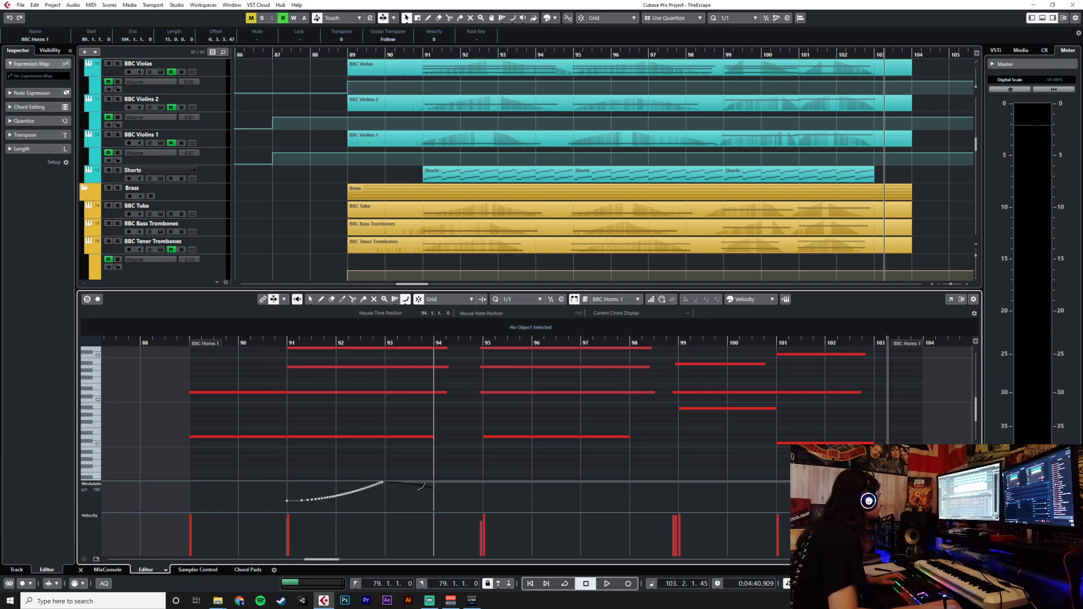
left_click_drag(438, 496, 631, 497)
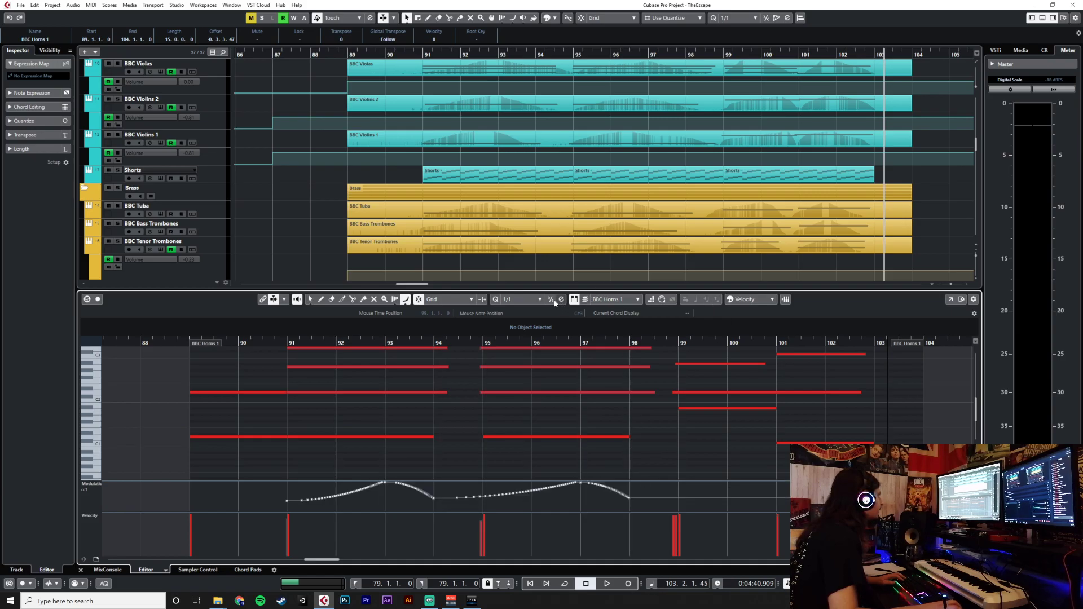
left_click(529, 301)
left_click(524, 329)
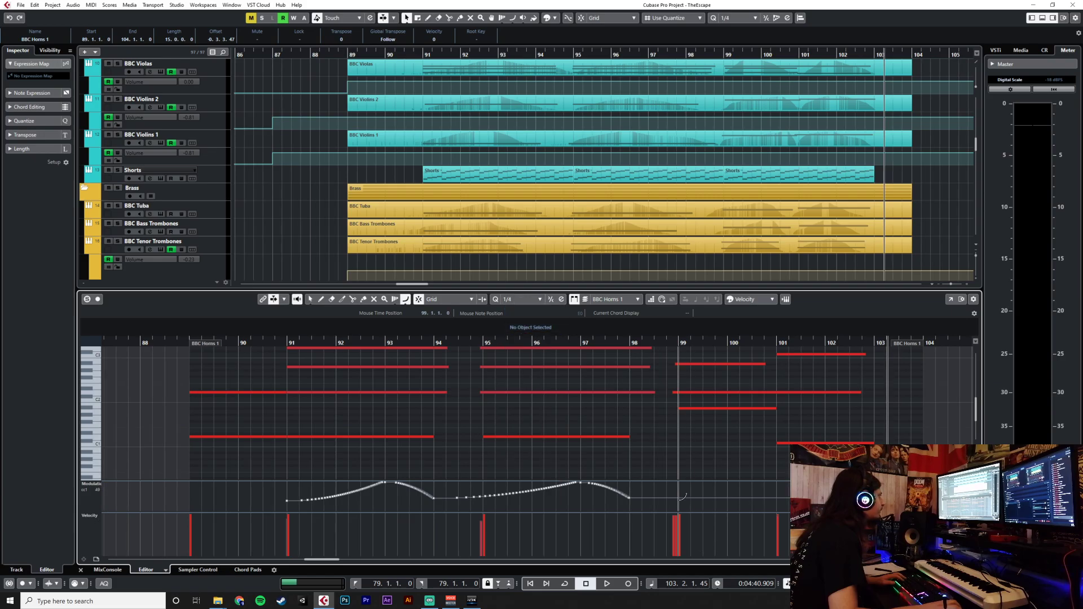
left_click_drag(691, 482, 765, 499)
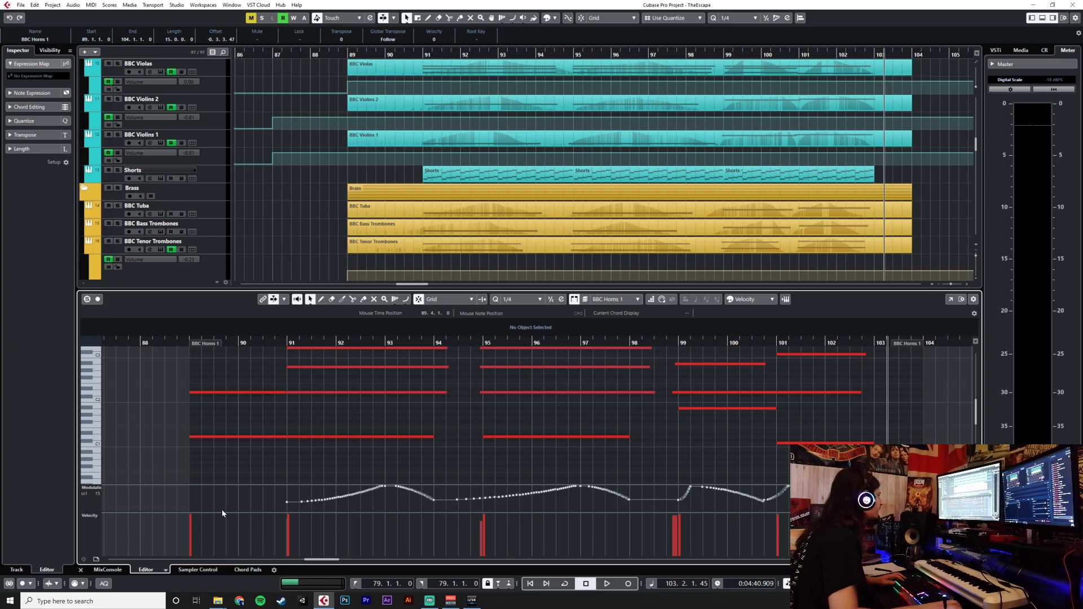
Close the note editor and play the arrangement from bar 89 to hear the finished horn part.
left_click(82, 571)
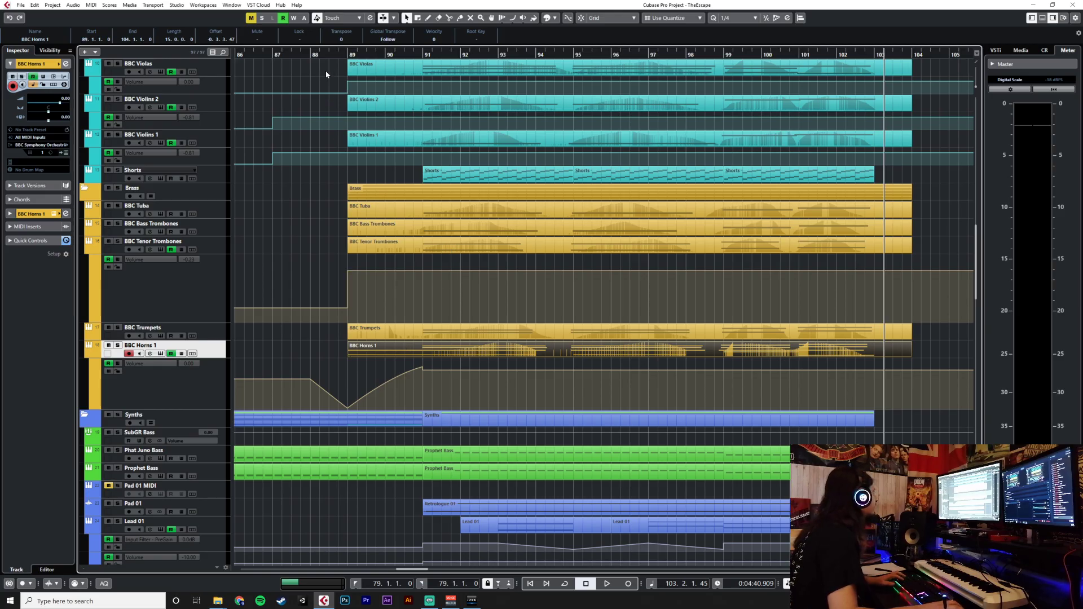
left_click(344, 55)
key("space")
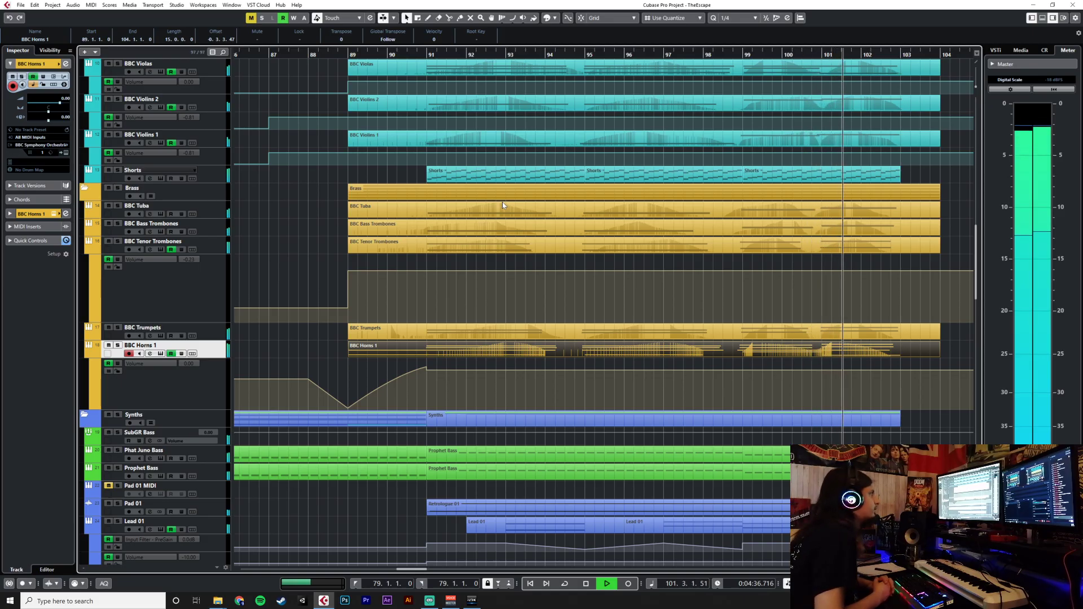
Look through the synth, drum, impact and foley tracks further down the project around bar 103.
scroll(501, 350, "down", 5)
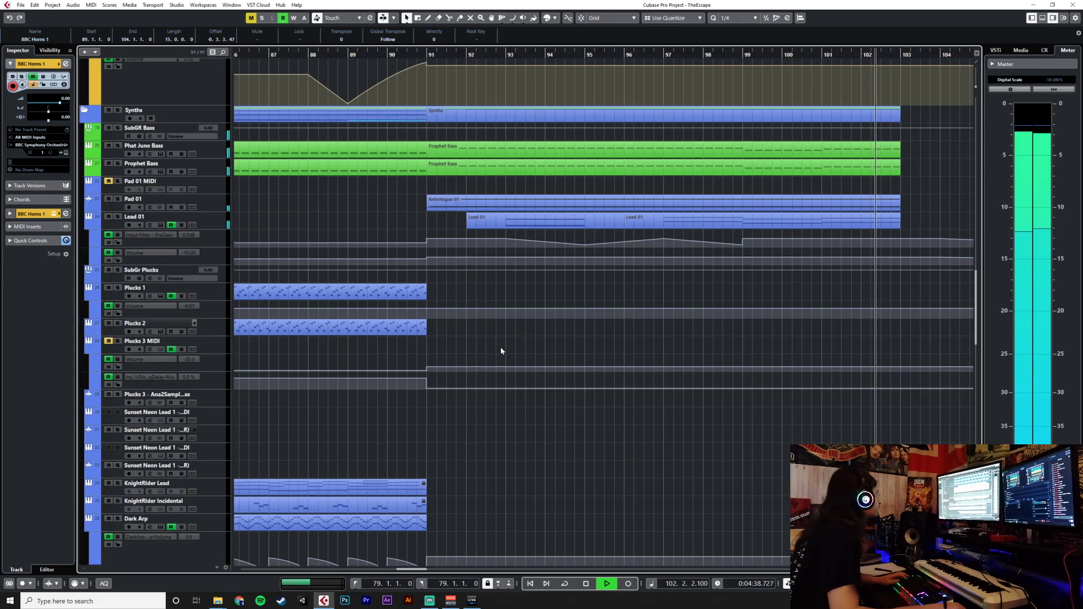
scroll(501, 350, "down", 8)
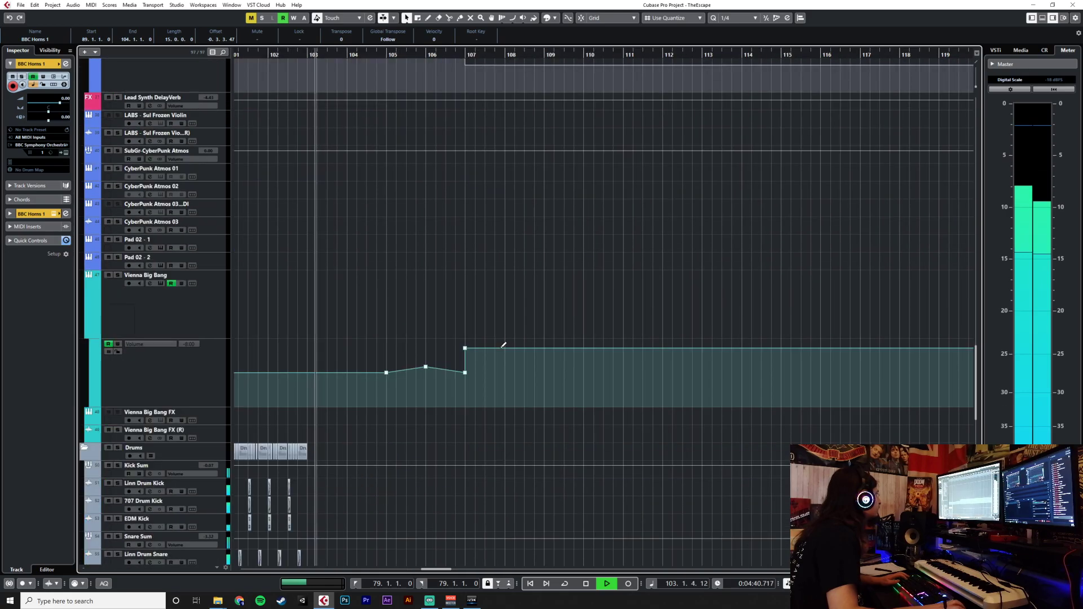
scroll(507, 389, "down", 2)
scroll(510, 433, "left", 4)
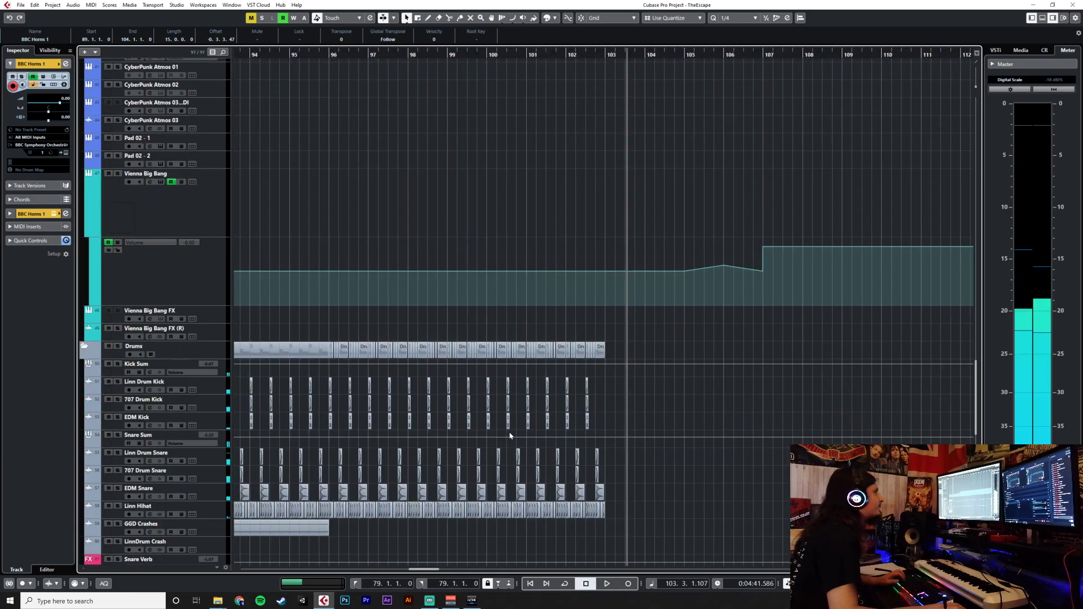
scroll(510, 433, "down", 3)
scroll(510, 433, "down", 4)
scroll(510, 435, "down", 5)
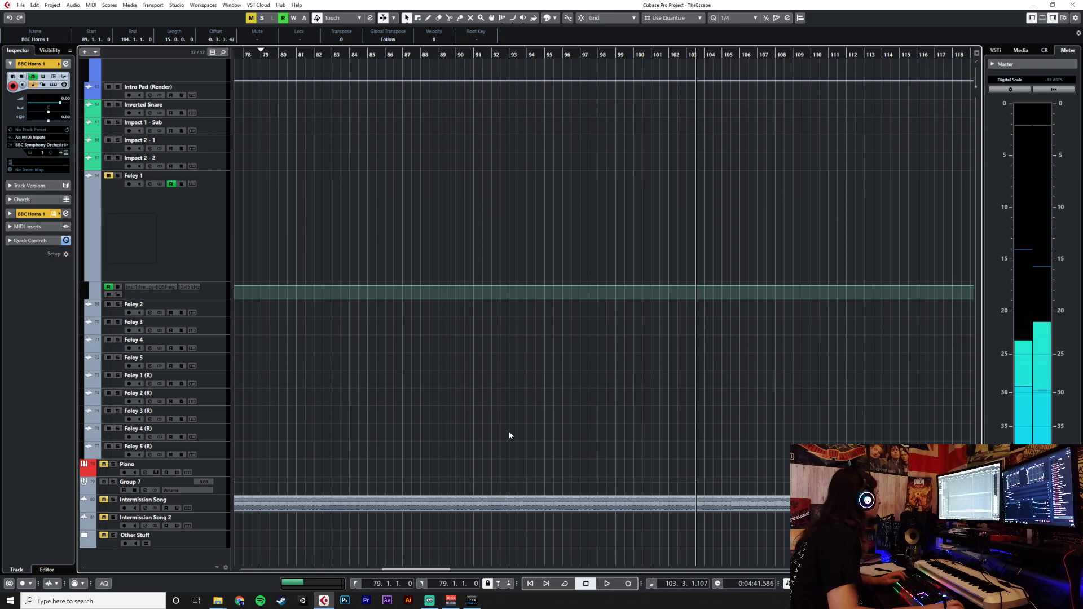
Set the quantize to 1/1 and delete the Vienna Big Bang volume automation points around bars 105–107 and the lower one at bar 91.
scroll(510, 435, "up", 14)
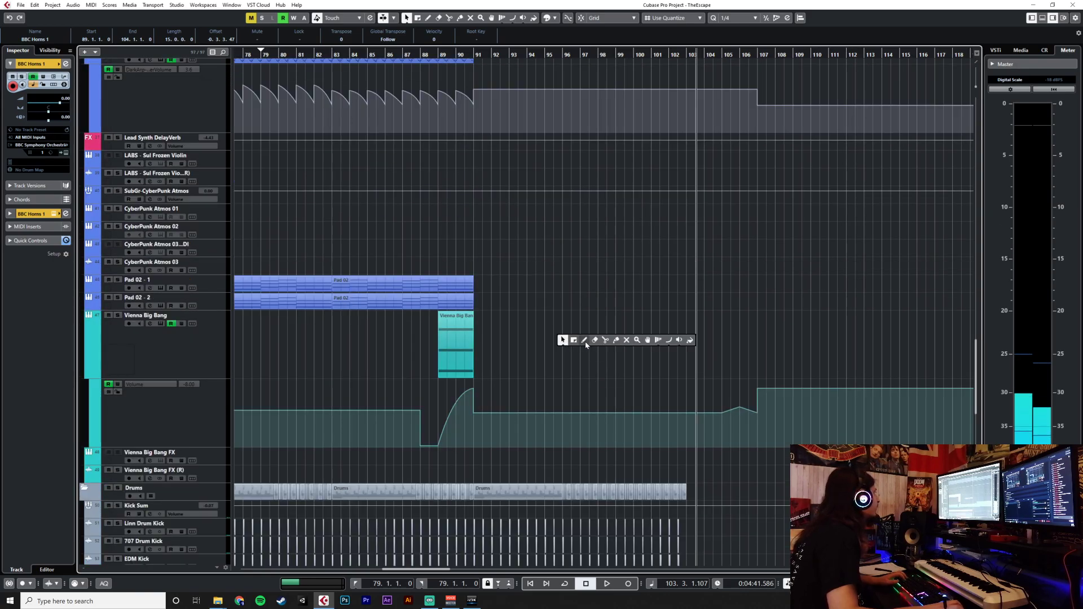
left_click(586, 342)
left_click(755, 20)
left_click(741, 37)
key("1")
left_click_drag(711, 337, 800, 426)
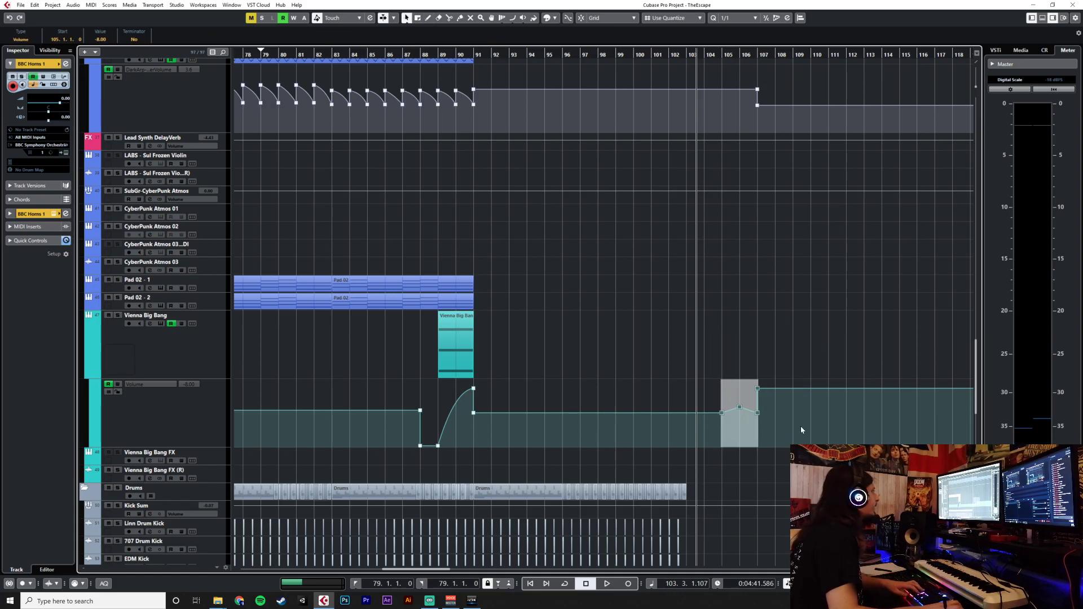
key("Delete")
left_click(473, 414)
key("Delete")
Draw an empty MIDI part on the Vienna Big Bang track from bar 91 to bar 103.
right_click(508, 374)
left_click(527, 373)
scroll(545, 289, "up", 1, "ctrl")
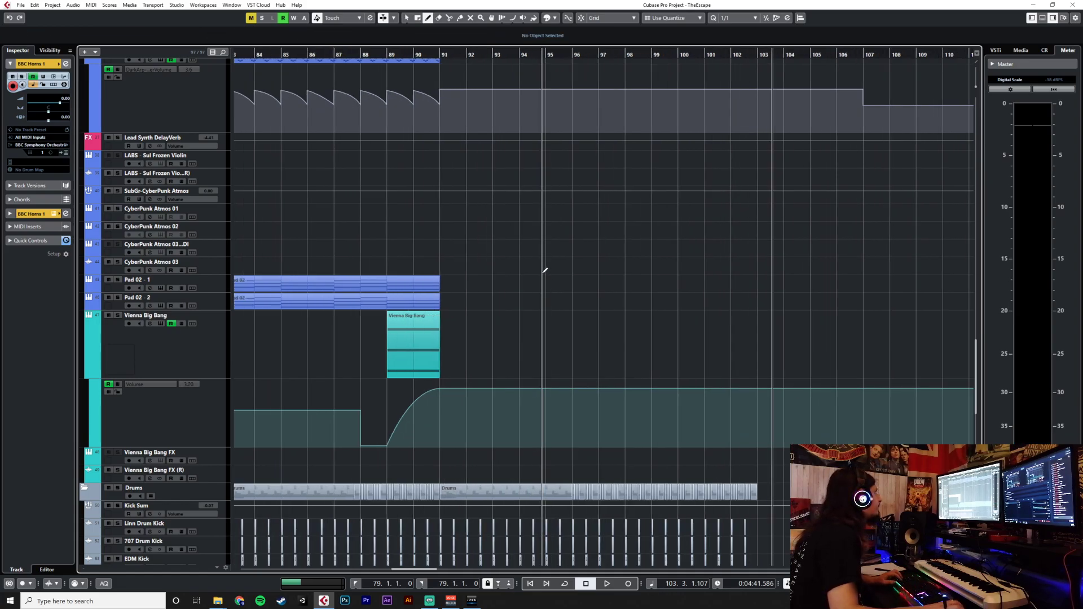
mouse_move(450, 340)
left_mouse_down()
mouse_move(783, 367)
mouse_move(751, 371)
left_mouse_up()
scroll(739, 364, "up", 8)
scroll(738, 355, "down", 8)
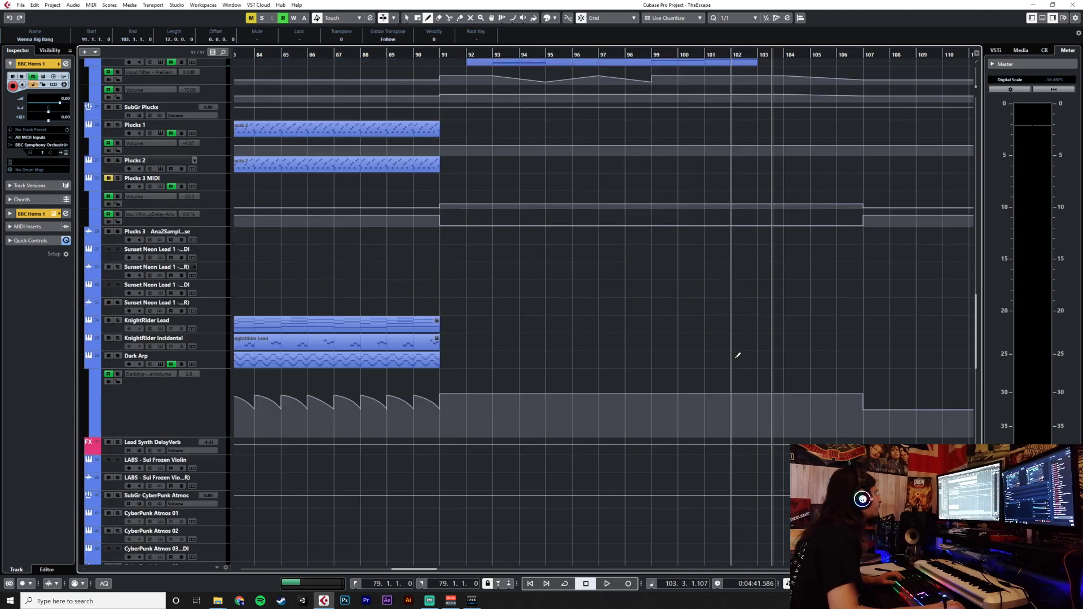
key("1")
scroll(751, 388, "up", 1)
left_click(758, 53)
scroll(650, 396, "down", 2)
Open the new Vienna Big Bang part for note editing, set the quantize to 1/4 and activate the Draw tool.
double_click(475, 251)
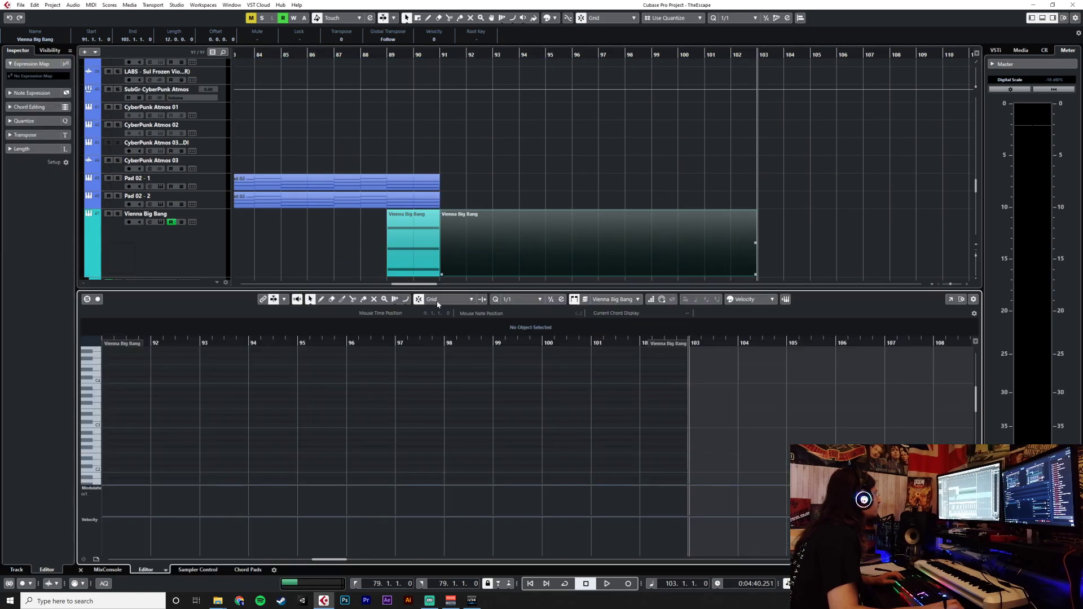
left_click(518, 299)
left_click(522, 330)
scroll(262, 460, "left", 4)
right_click(291, 455)
left_click(301, 454)
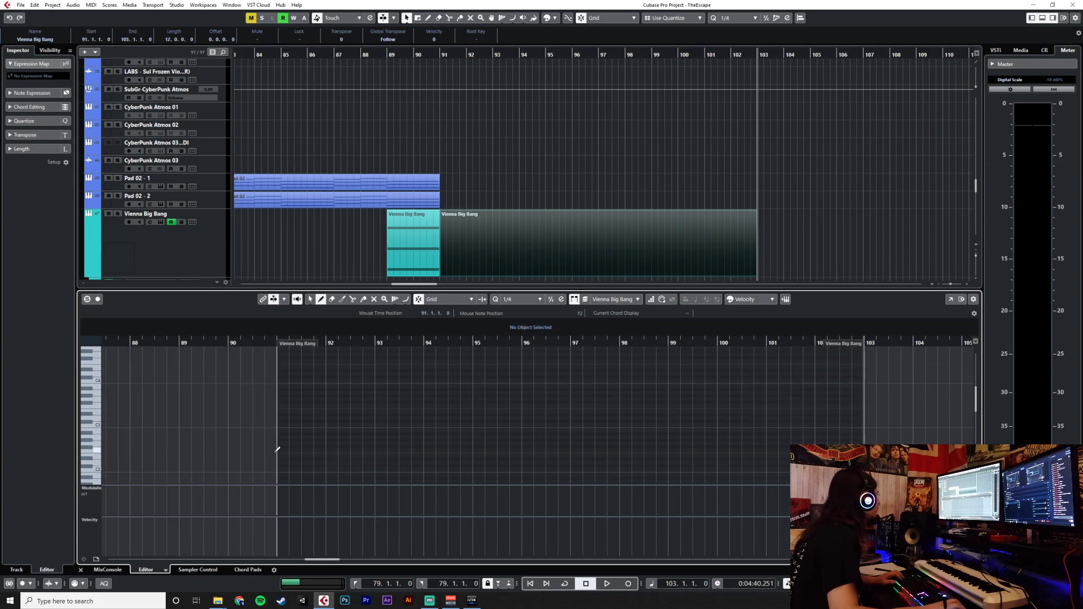
Draw sustained D1, D2 and D3 notes from 91.1.1.0 to 94.3.1.0 in the Vienna Big Bang part.
left_click(94, 463)
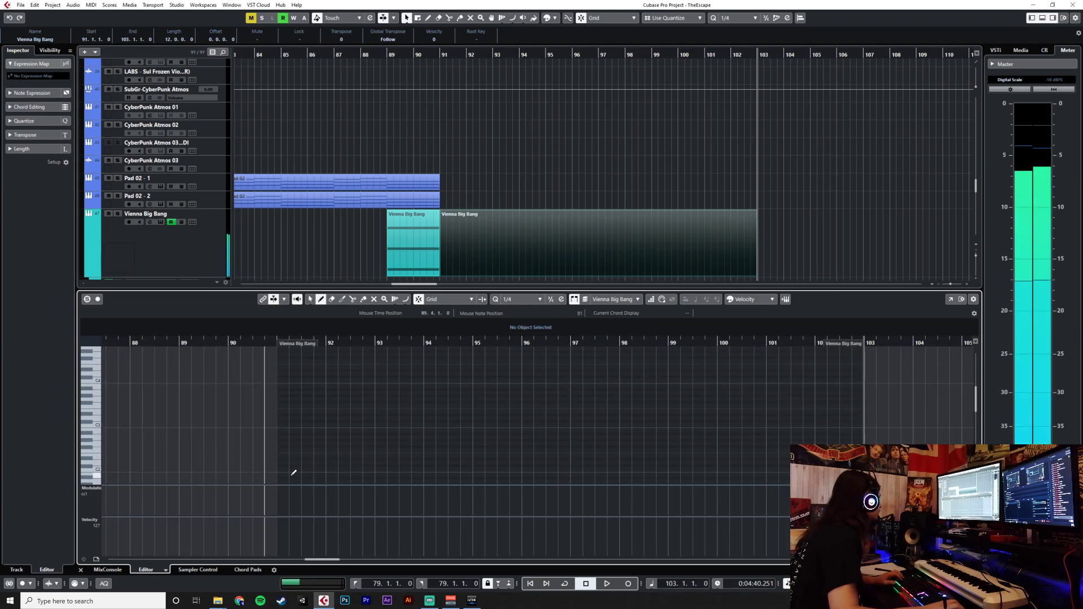
scroll(282, 457, "down", 4)
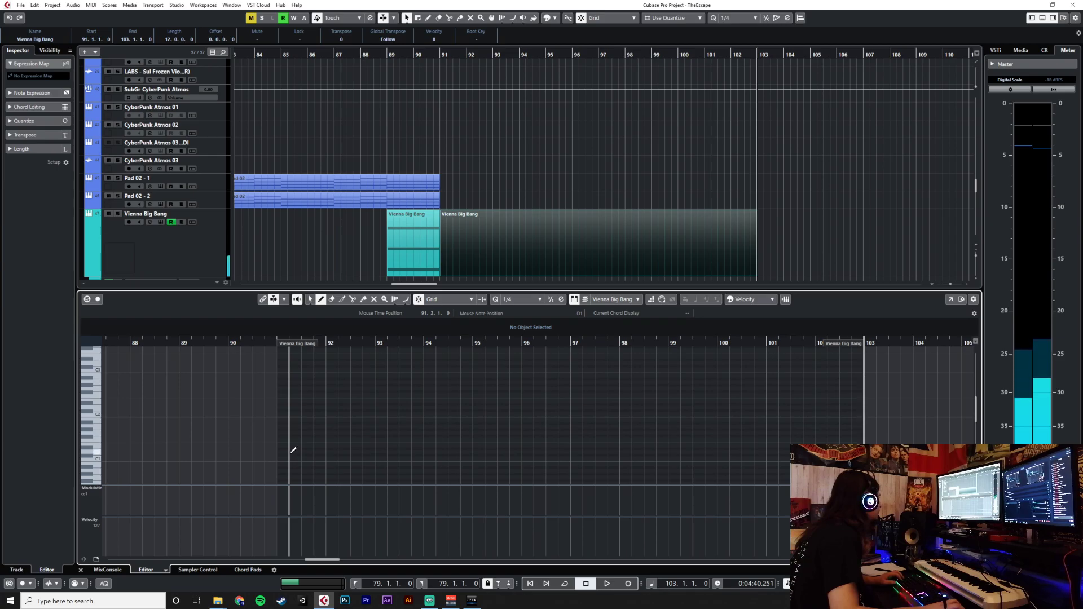
left_click_drag(285, 452, 339, 466)
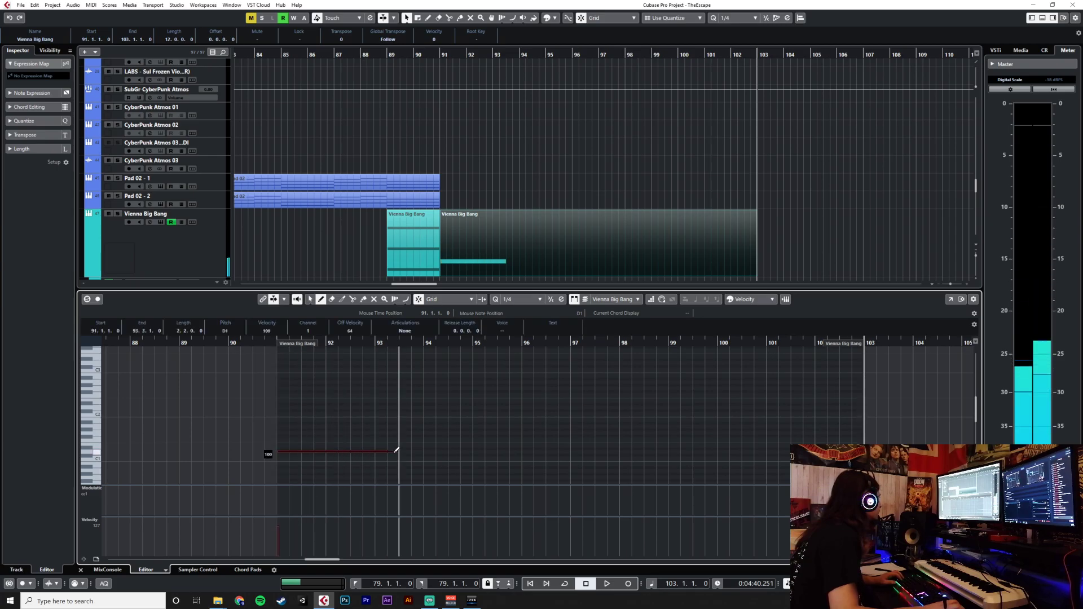
left_click_drag(416, 383, 423, 361)
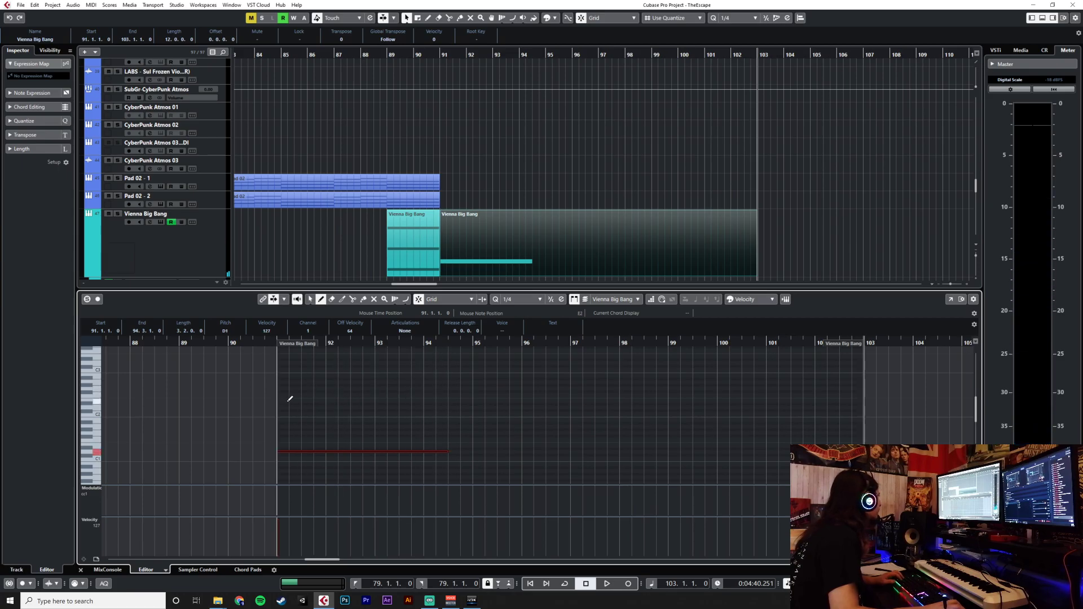
left_click_drag(370, 402, 450, 399)
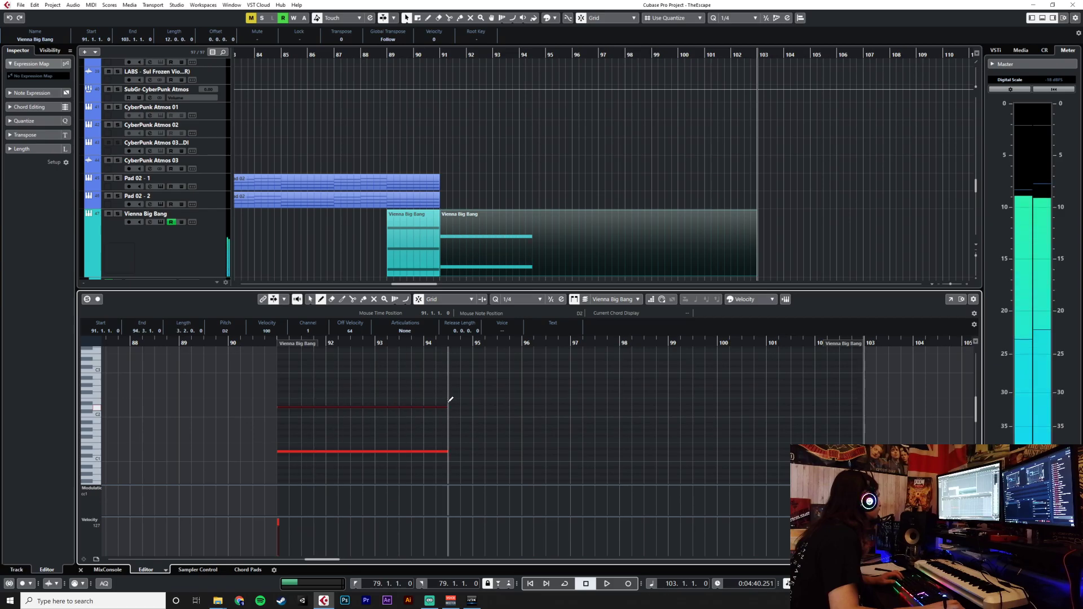
left_click_drag(286, 362, 450, 364)
key("1")
Audition the drawn notes individually, play back the transition into bar 91 and close the note editor.
left_click(326, 433)
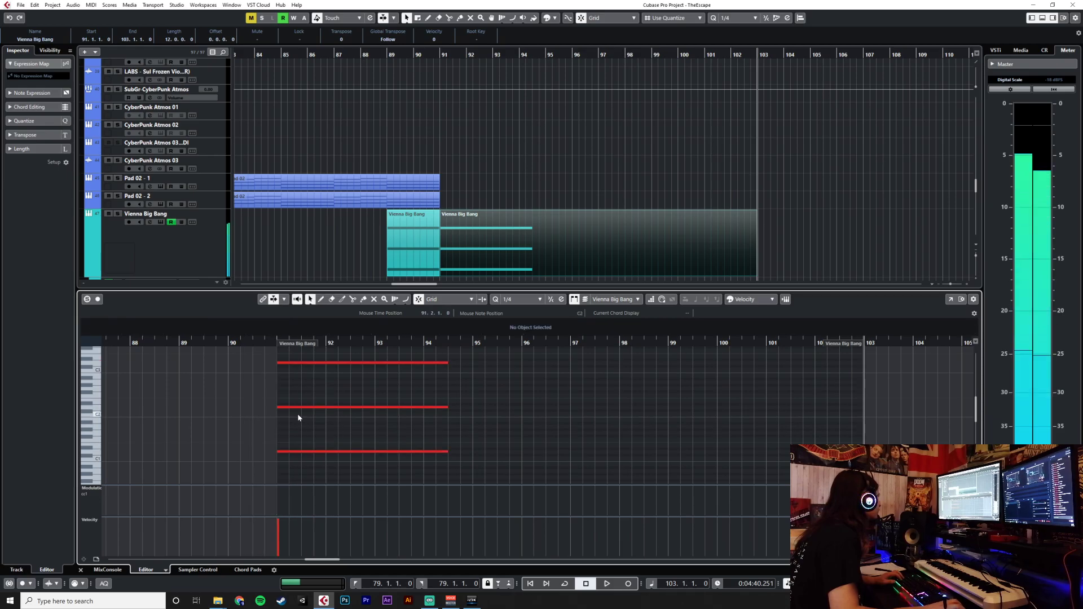
scroll(297, 413, "up", 2)
left_click(283, 390)
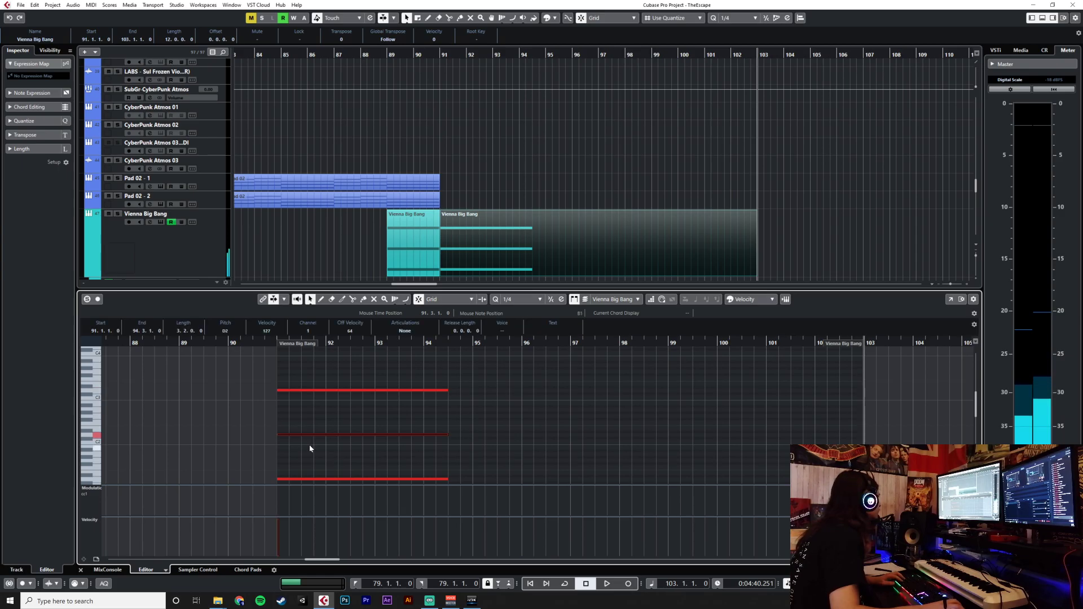
left_click(288, 478)
scroll(291, 477, "down", 2)
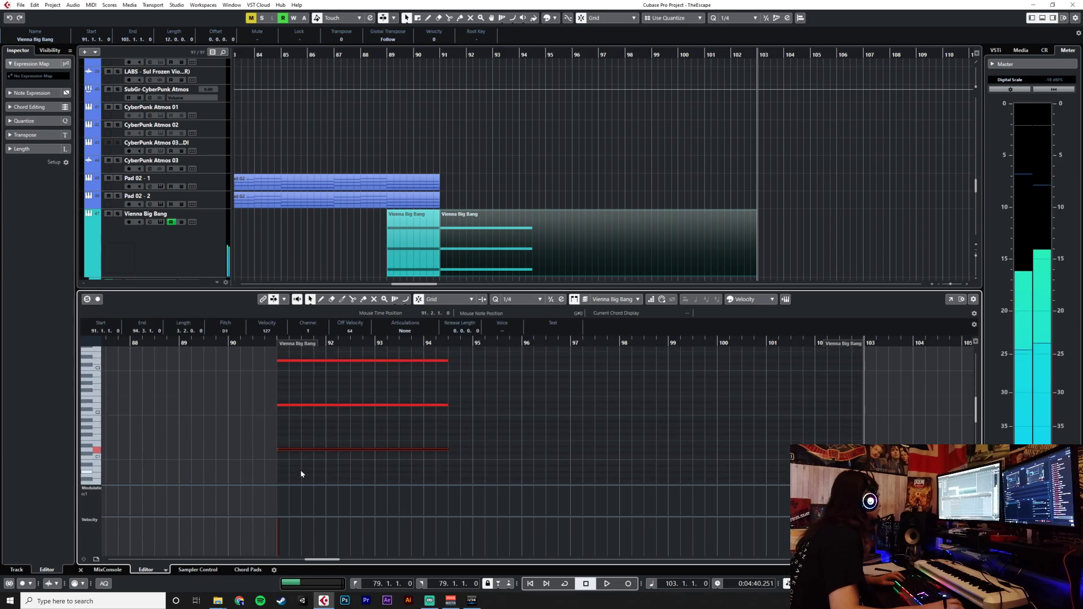
left_click(228, 348)
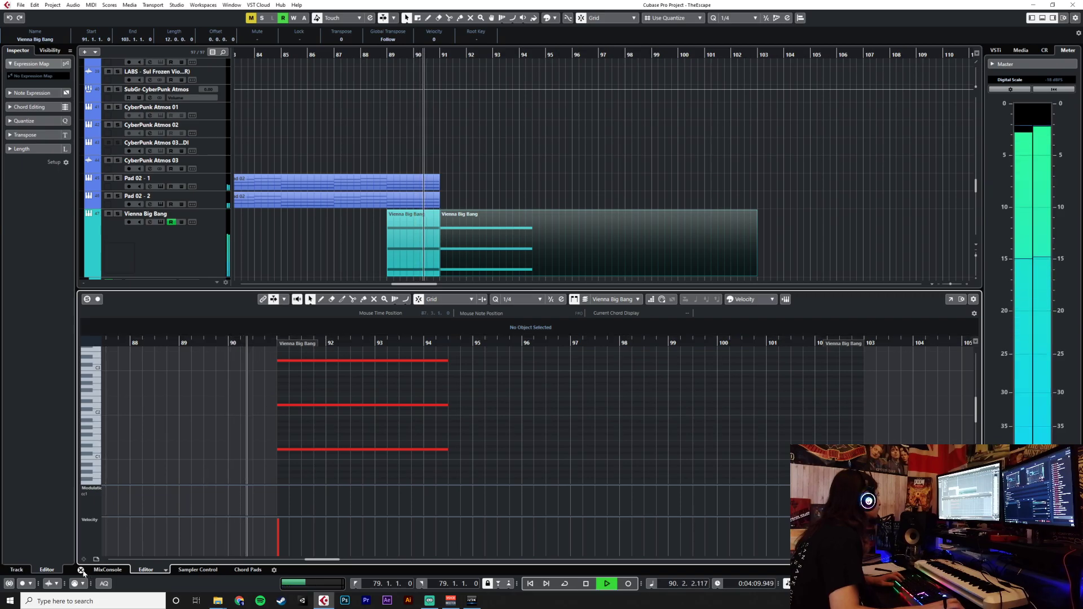
left_click(81, 570)
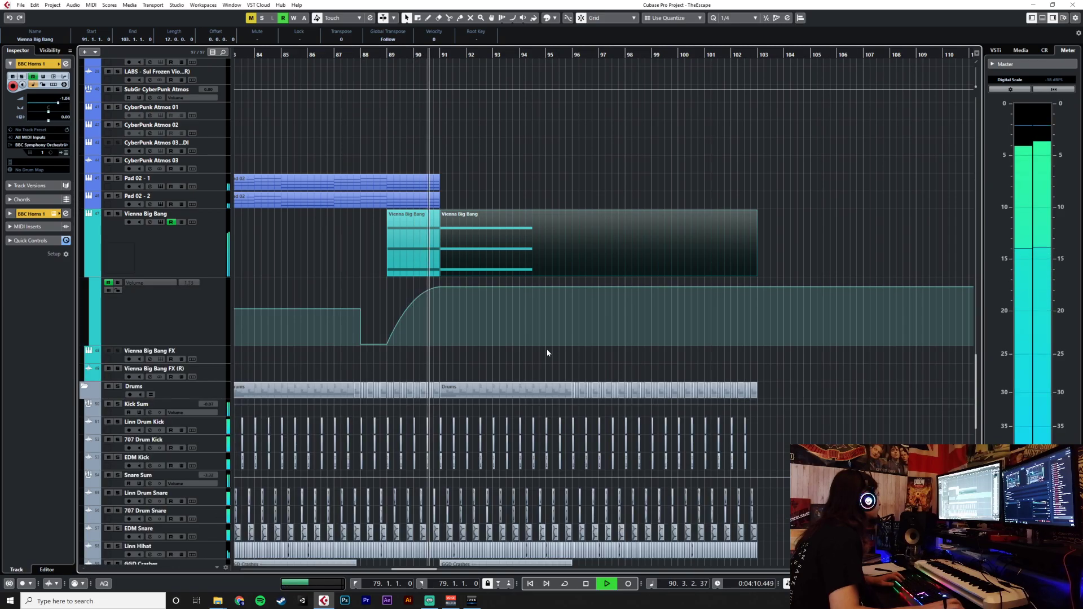
Shape the Vienna Big Bang volume to drop at bar 91, swell to 2.43 at bar 93 and fall to 94.3, and play it back.
left_click(452, 288)
left_click_drag(452, 292, 460, 319)
key("space")
left_click(440, 317)
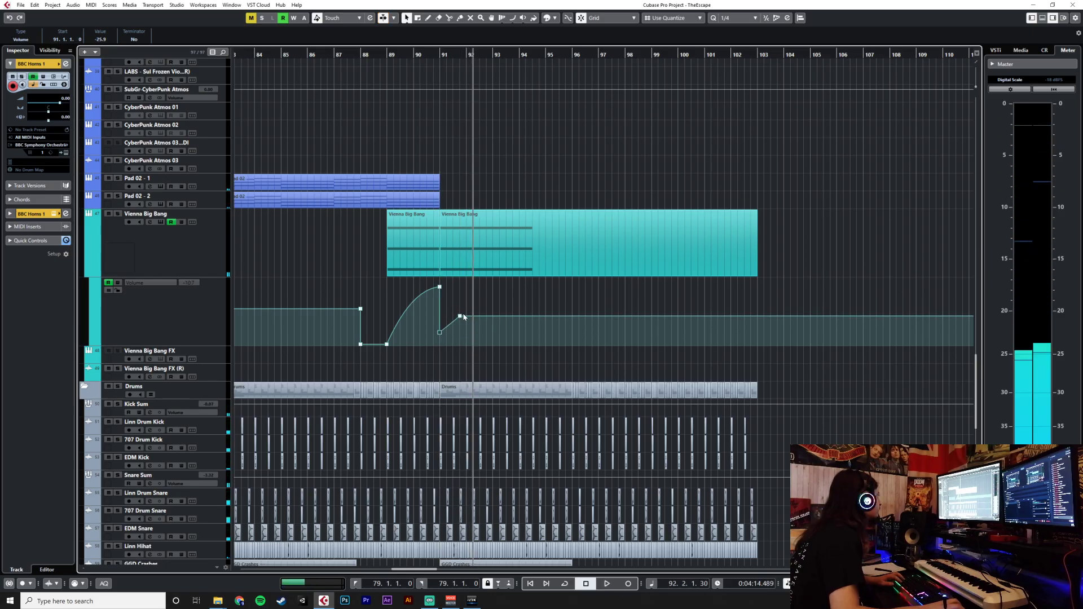
left_click_drag(460, 320, 532, 324)
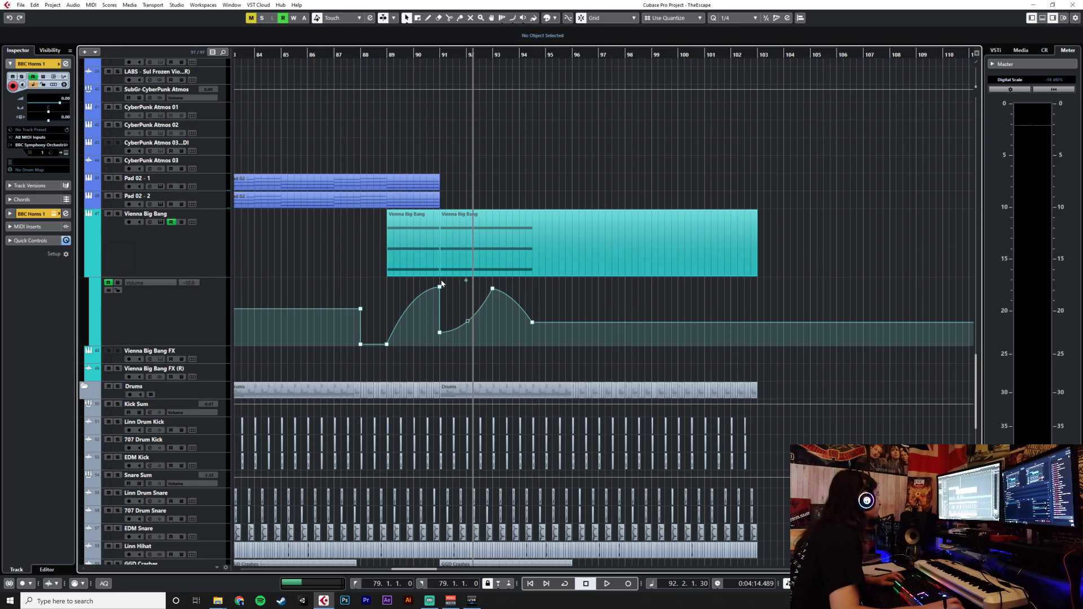
left_click(361, 53)
key("space")
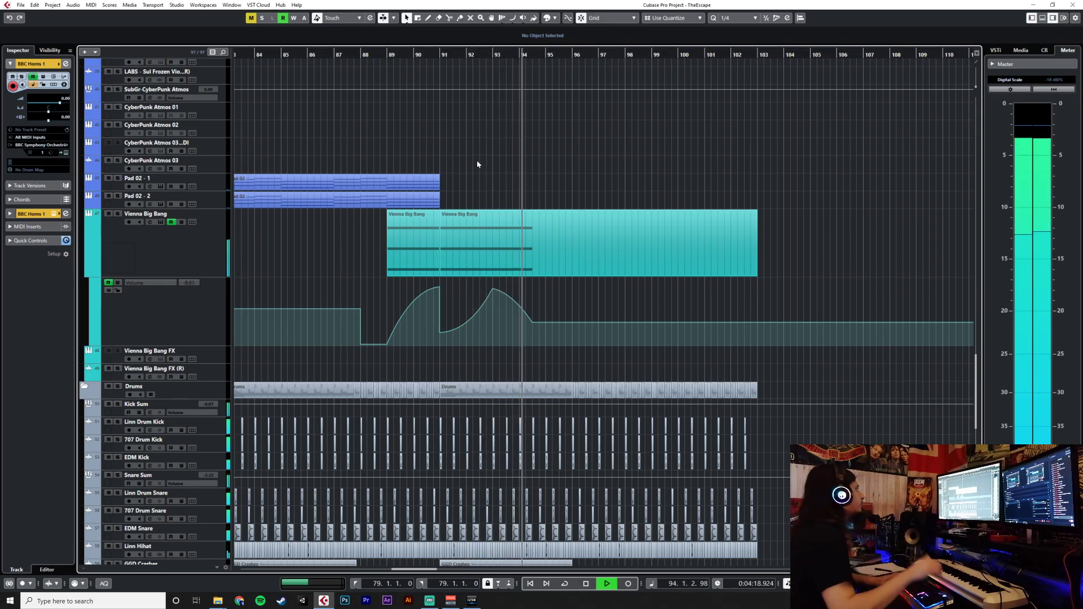
Copy all three notes in the second Vienna Big Bang part, paste them at bar 95 and close the note editor.
double_click(570, 277)
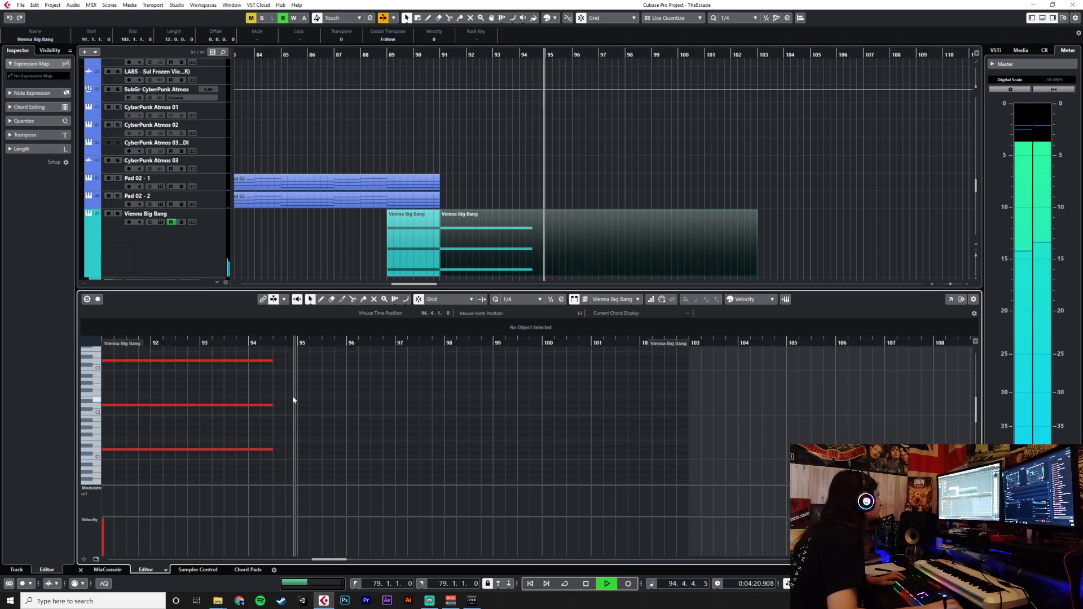
key("space")
scroll(284, 451, "down", 3)
key("ctrl+a")
key("ctrl+c")
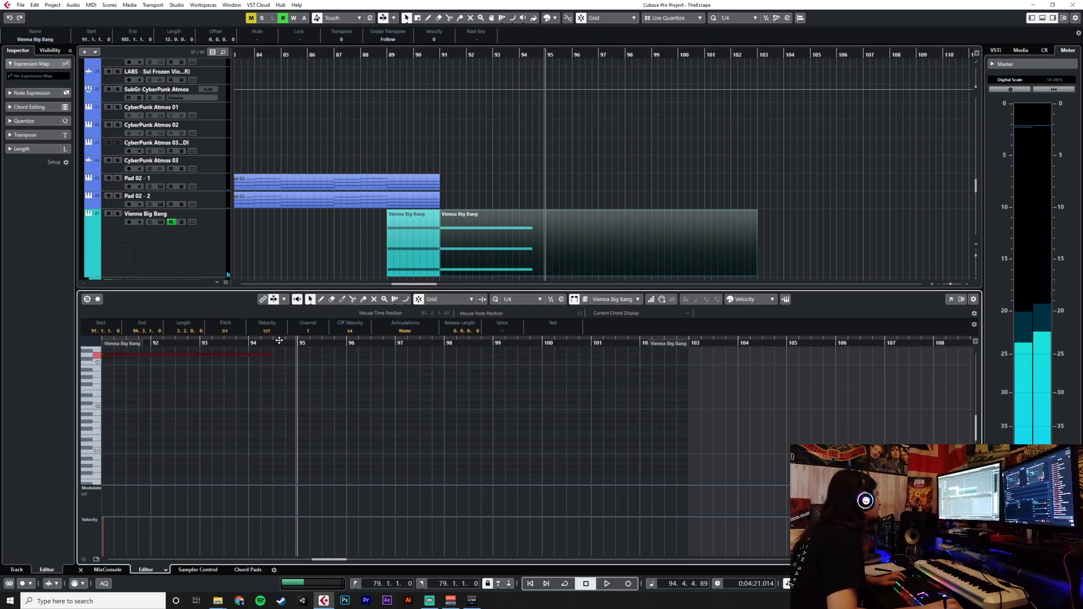
left_click(296, 340)
key("ctrl+v")
scroll(182, 482, "down", 1)
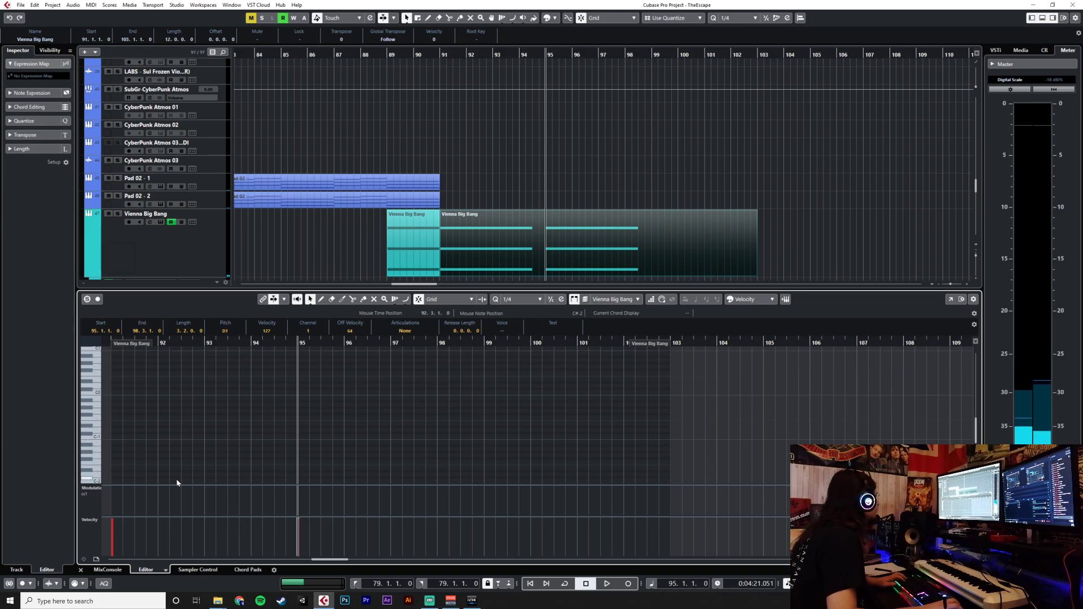
left_click(80, 570)
Add a second volume swell with a low point at bar 95, a peak at bar 97 and a fall to 98.3, and play from bar 89.
left_click(545, 323)
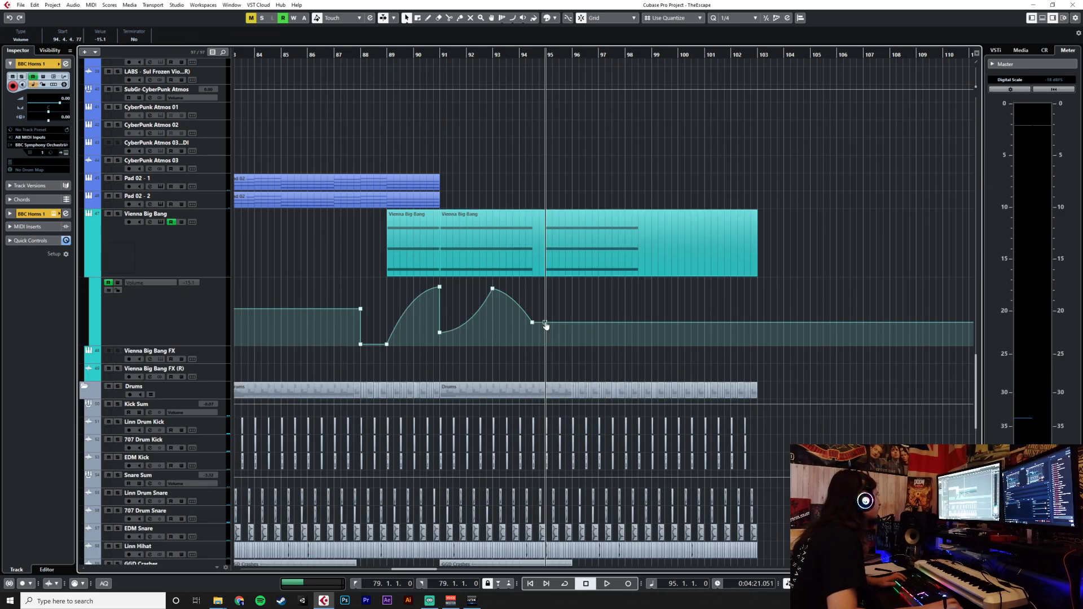
left_click_drag(546, 327, 636, 338)
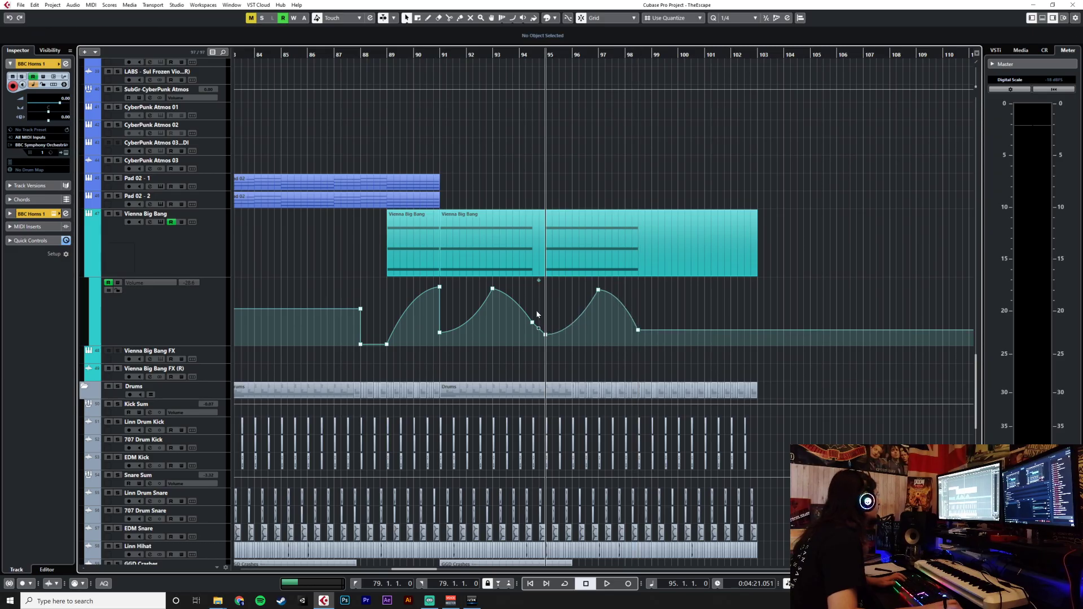
left_click(391, 53)
key("space")
Move the volume peak at bar 91 slightly earlier, to 90.4.4.17, so the automation slopes down into the bar.
scroll(404, 286, "up", 5)
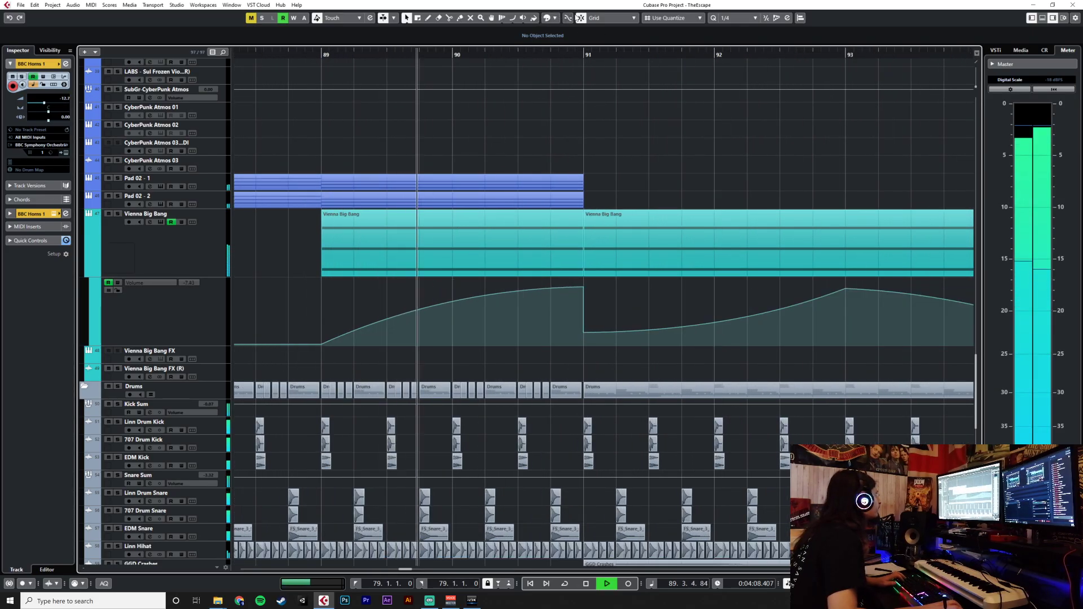
left_click_drag(584, 287, 576, 289)
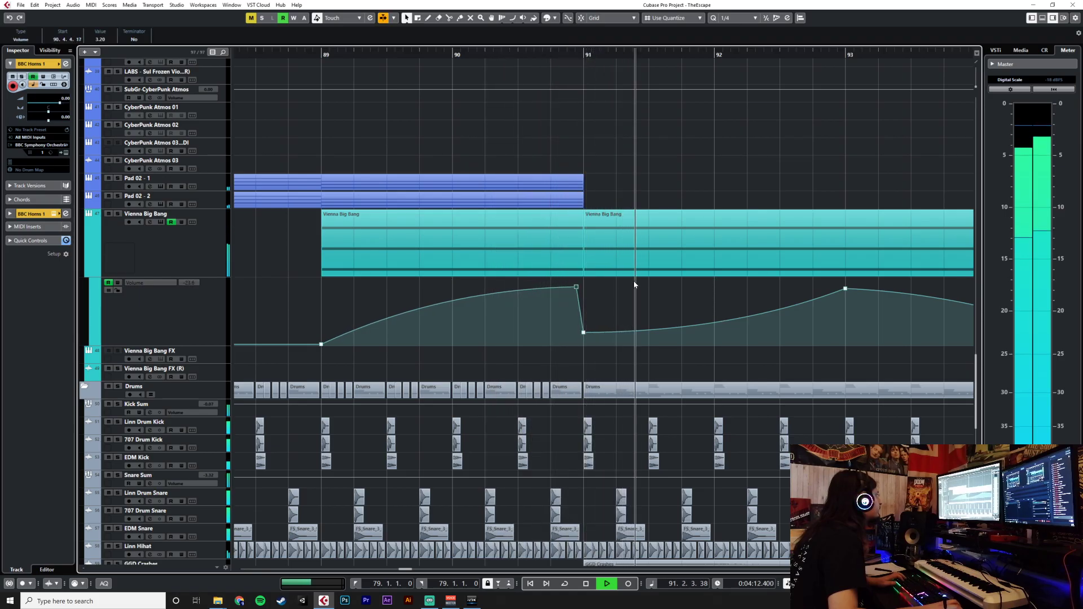
scroll(635, 285, "down", 3)
scroll(635, 284, "up", 3)
scroll(635, 285, "down", 3)
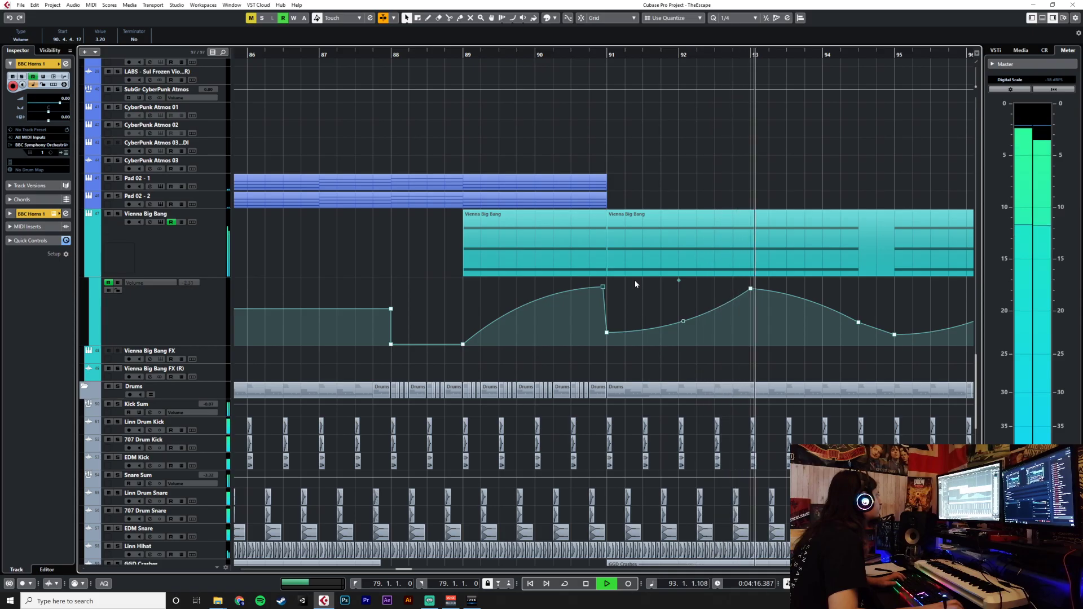
scroll(635, 284, "down", 2)
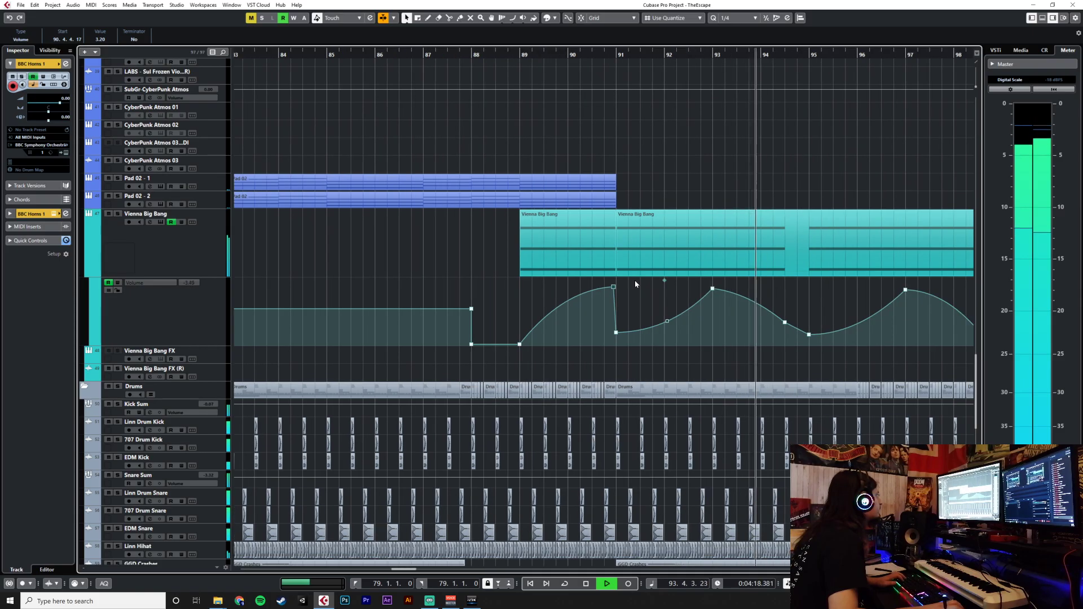
Stop playback and lower the Vienna Big Bang volume swell peaks at bars 93 and 97 together to about -4 dB.
key("space")
left_click_drag(694, 283, 945, 332)
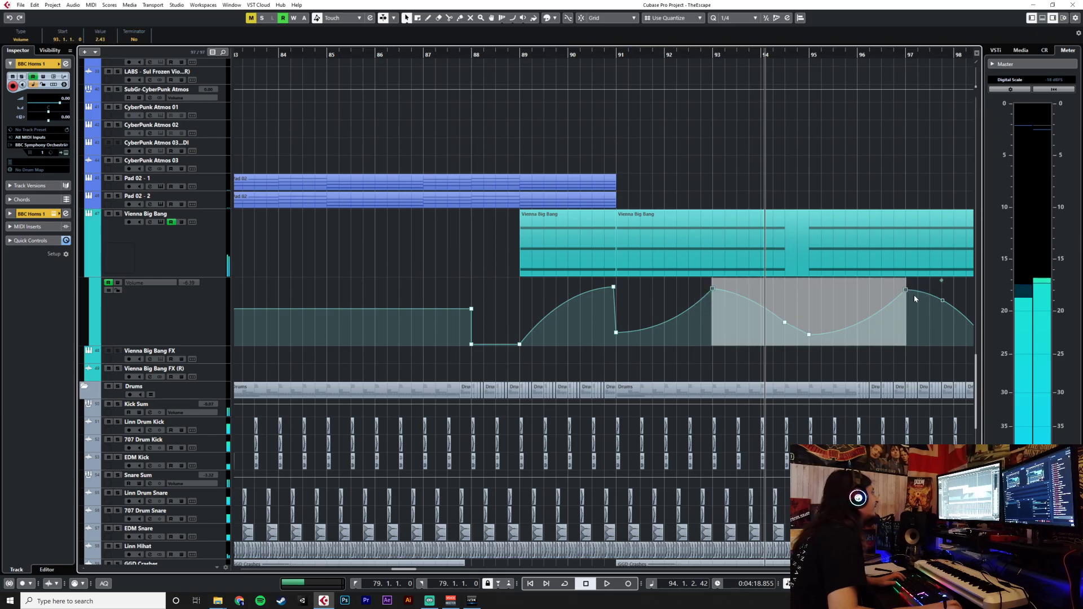
left_click_drag(909, 288, 906, 308)
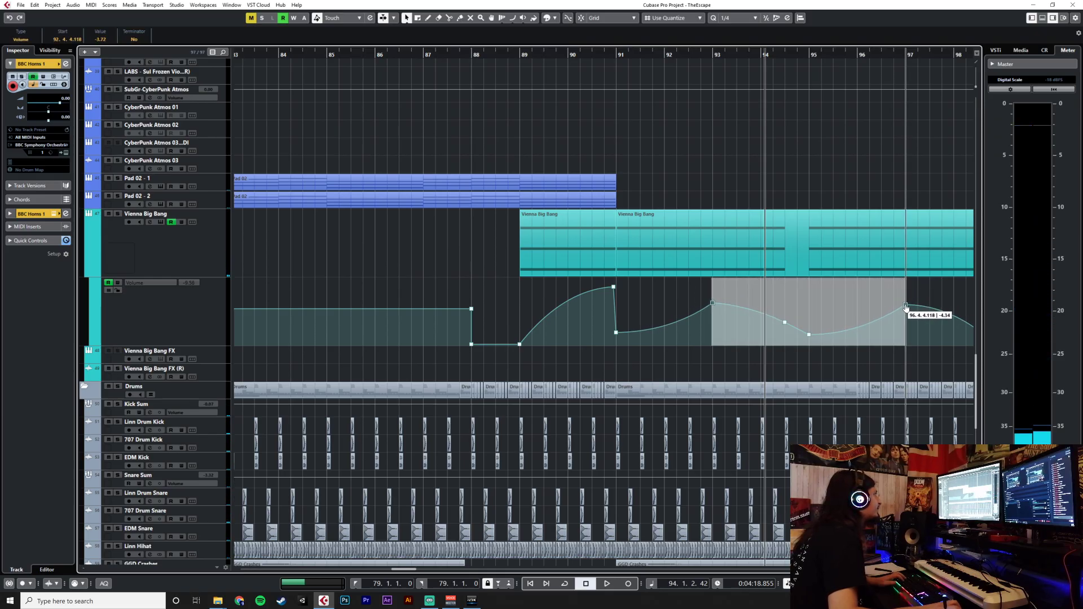
Play back from bar 87 and compare the Vienna Big Bang volume swells with the track's earlier part at bars 49–57.
left_click(427, 53)
key("space")
scroll(439, 359, "left", 15)
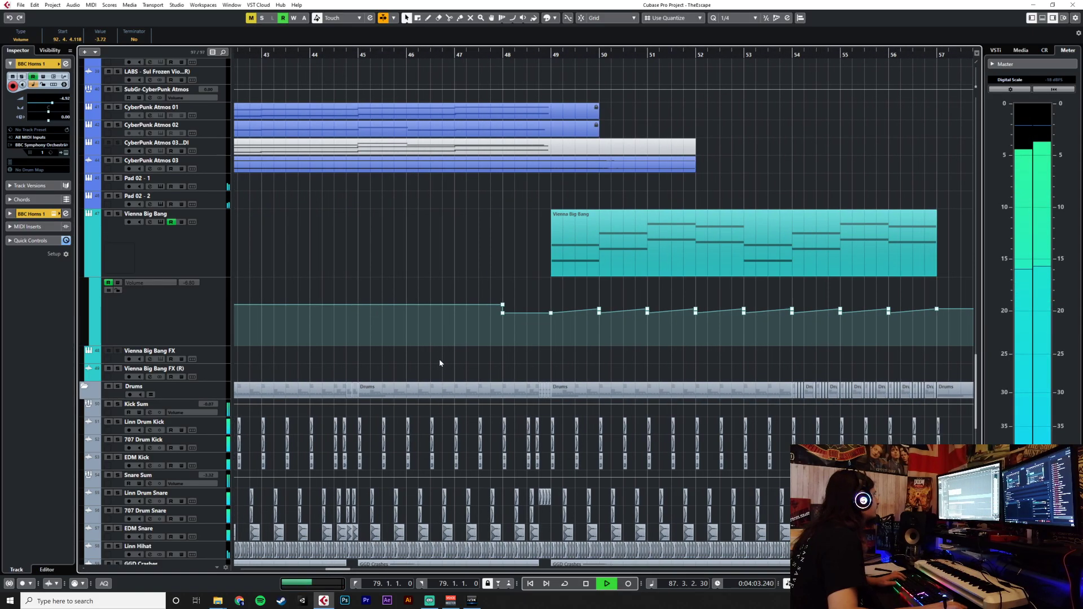
scroll(439, 359, "left", 10)
scroll(439, 359, "right", 10)
scroll(440, 363, "right", 15)
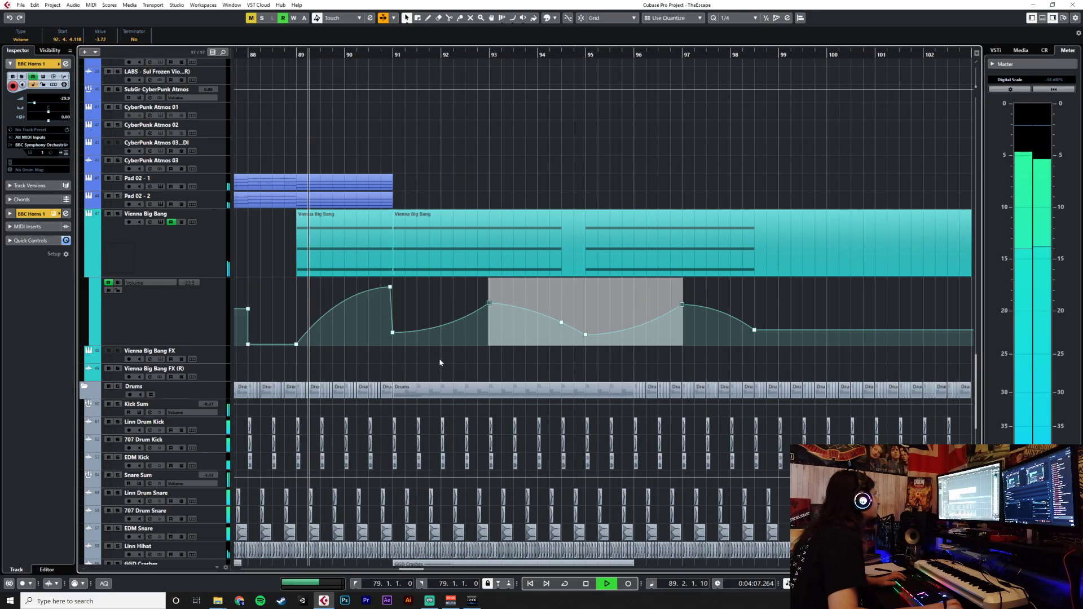
scroll(439, 358, "left", 1)
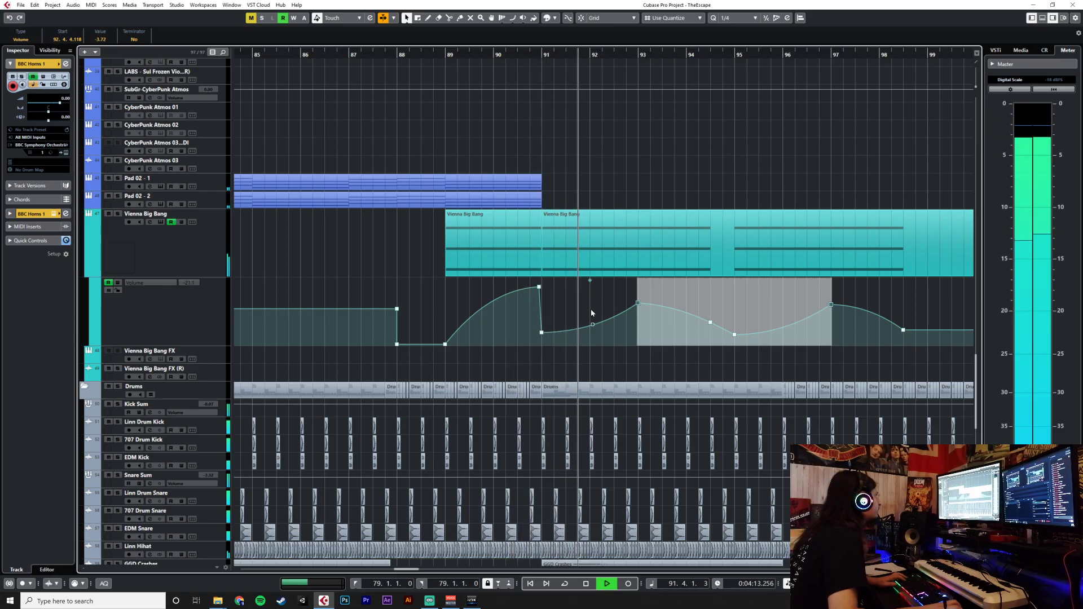
scroll(591, 313, "down", 1)
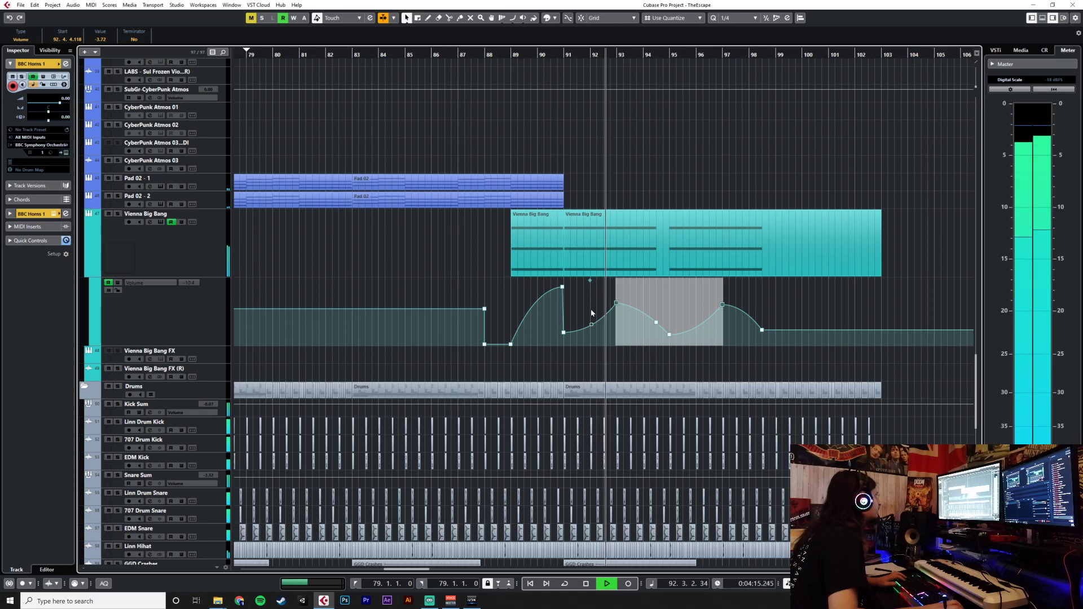
scroll(592, 313, "right", 3)
left_click(599, 310)
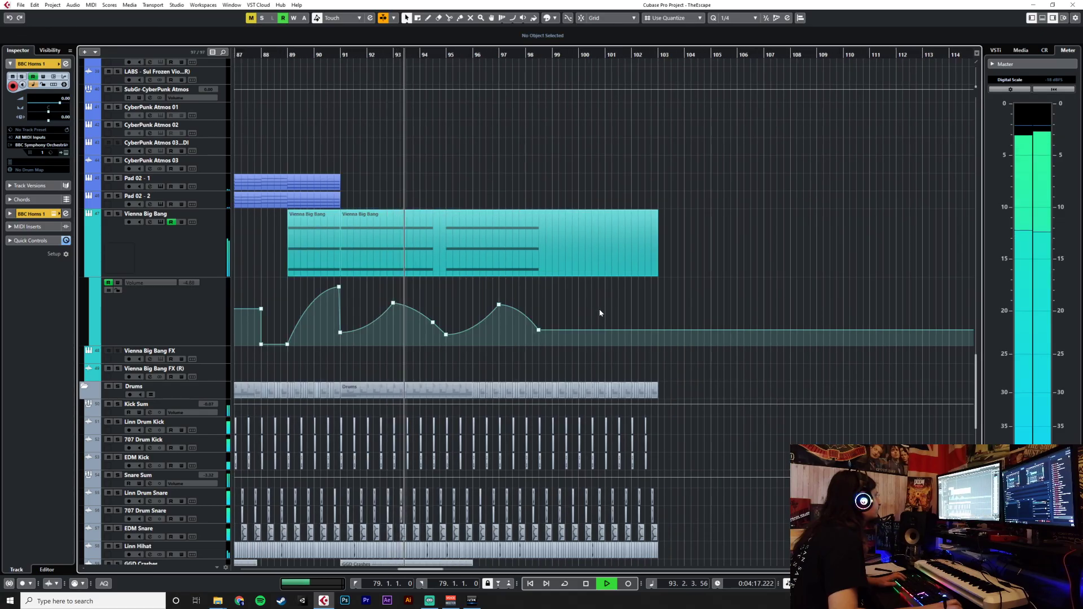
In the Vienna Big Bang part starting at bar 91, draw one-bar A# notes in three octaves at bar 99 on a 1/1 grid.
scroll(600, 309, "down", 6)
scroll(600, 309, "up", 2)
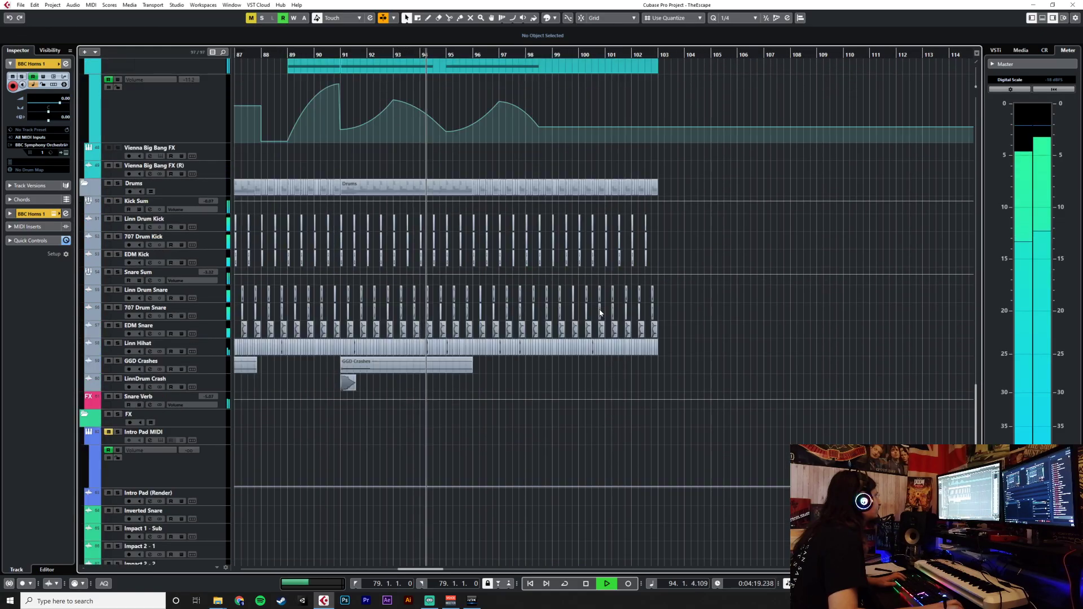
scroll(600, 312, "up", 2)
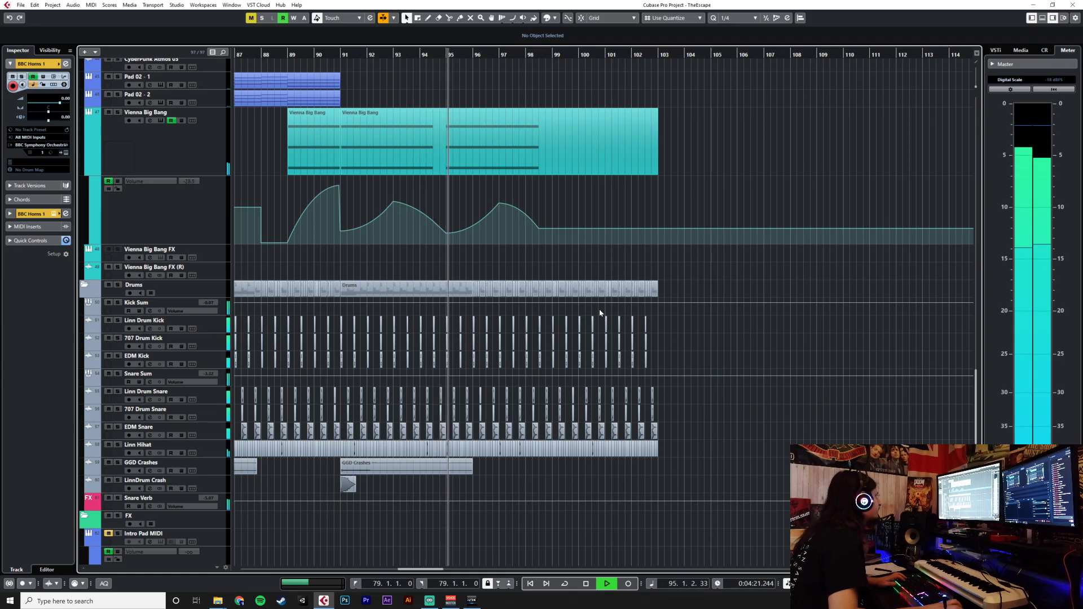
scroll(600, 313, "up", 4)
scroll(600, 313, "down", 2)
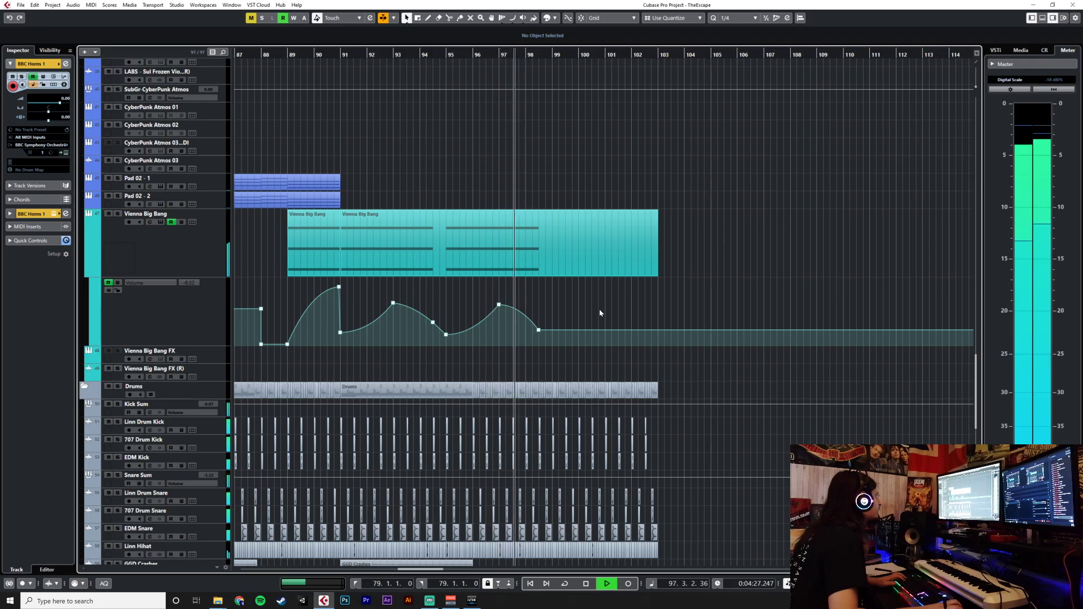
double_click(581, 270)
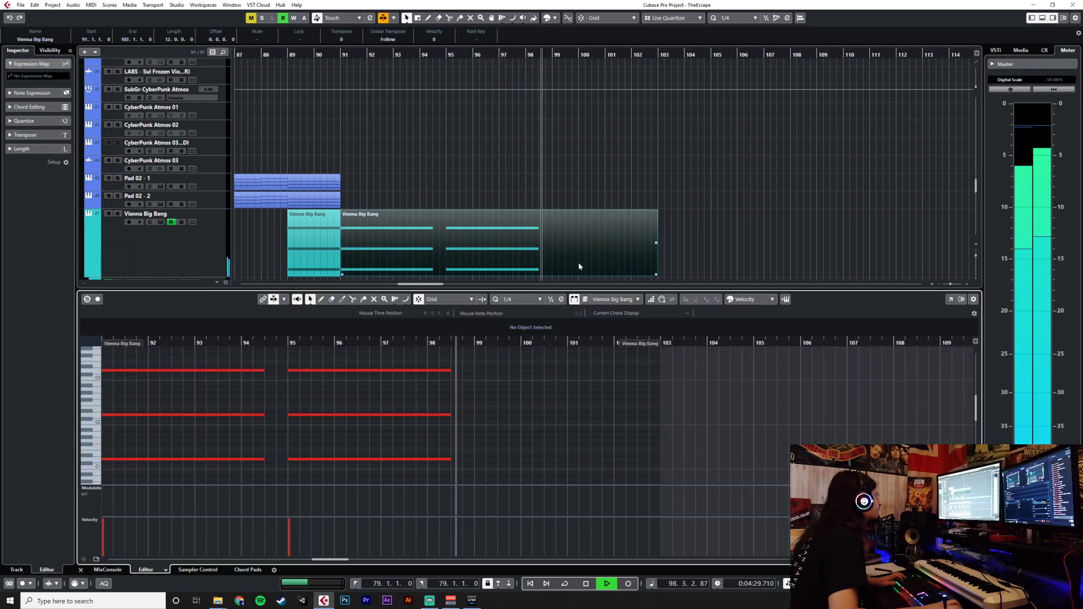
left_click(520, 303)
left_click(511, 313)
right_click(458, 455)
left_click(473, 460)
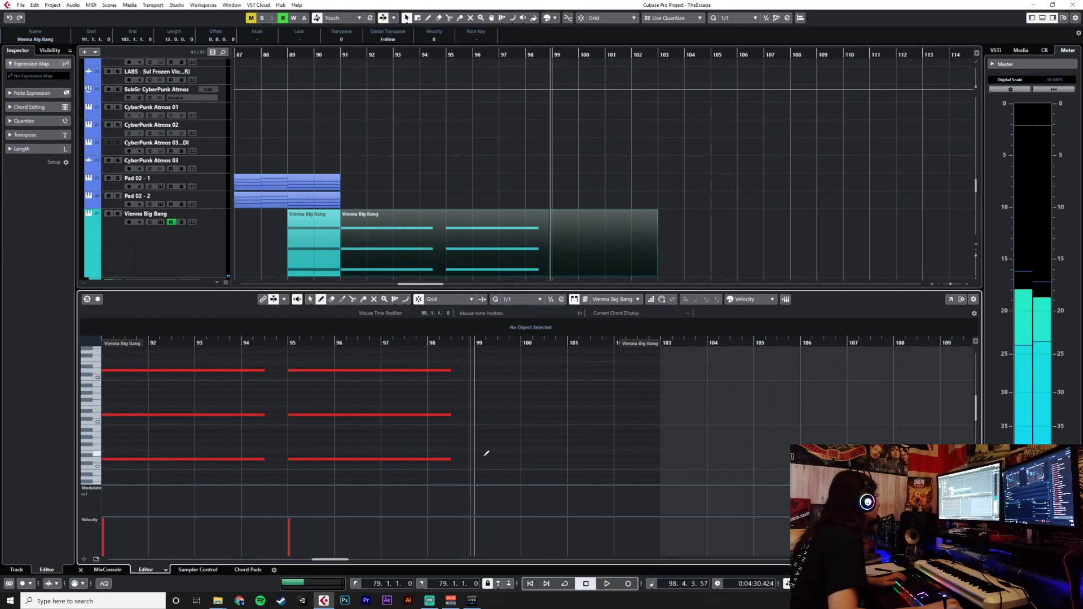
left_click(487, 430)
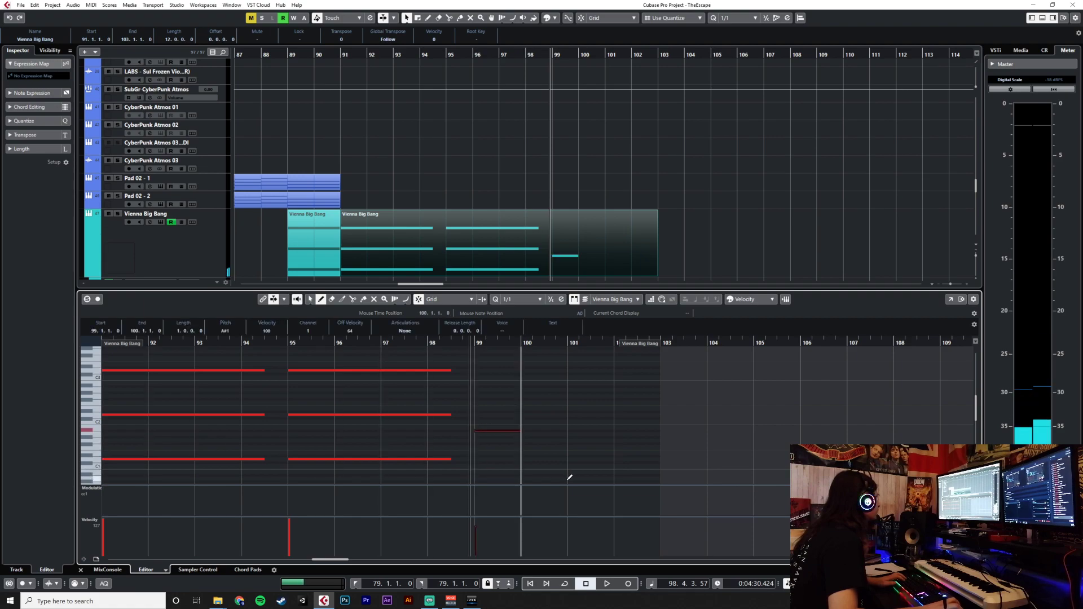
left_click(515, 475)
left_click(492, 387)
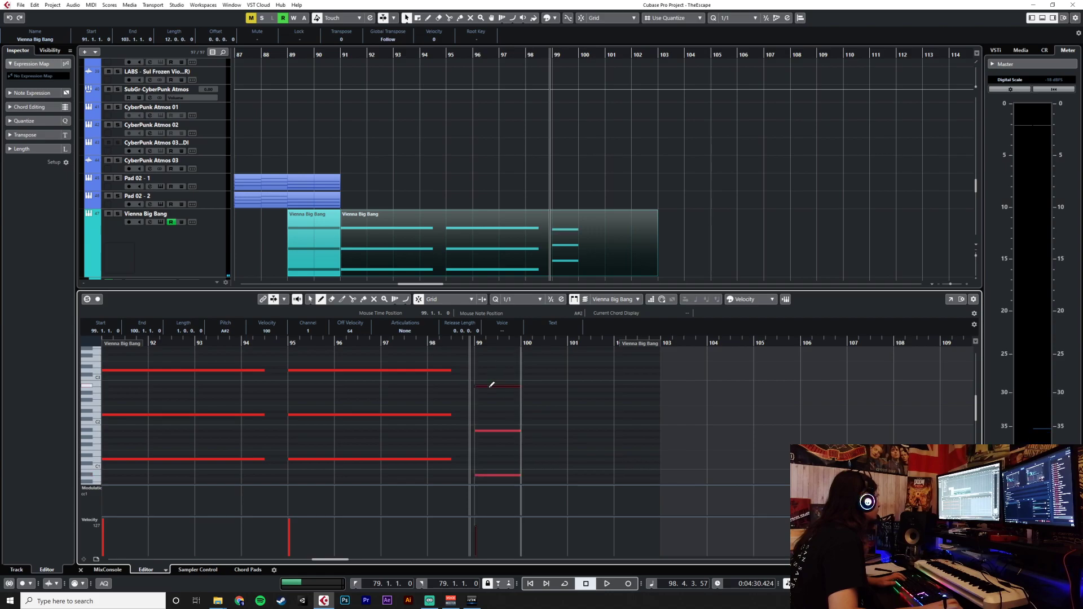
Add one-bar C notes in three octaves at bar 101.
left_click(586, 466)
left_click(583, 421)
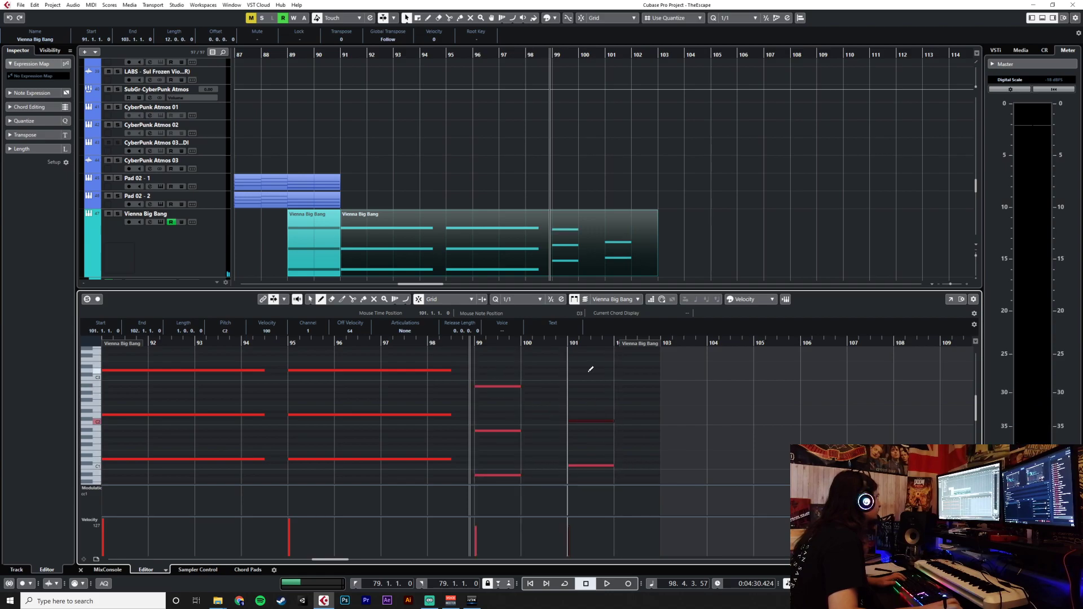
left_click(585, 376)
Extend the notes at bars 99 and 101 to two bars each at velocity 127, and close the note editor.
key("1")
left_click_drag(475, 346, 659, 504)
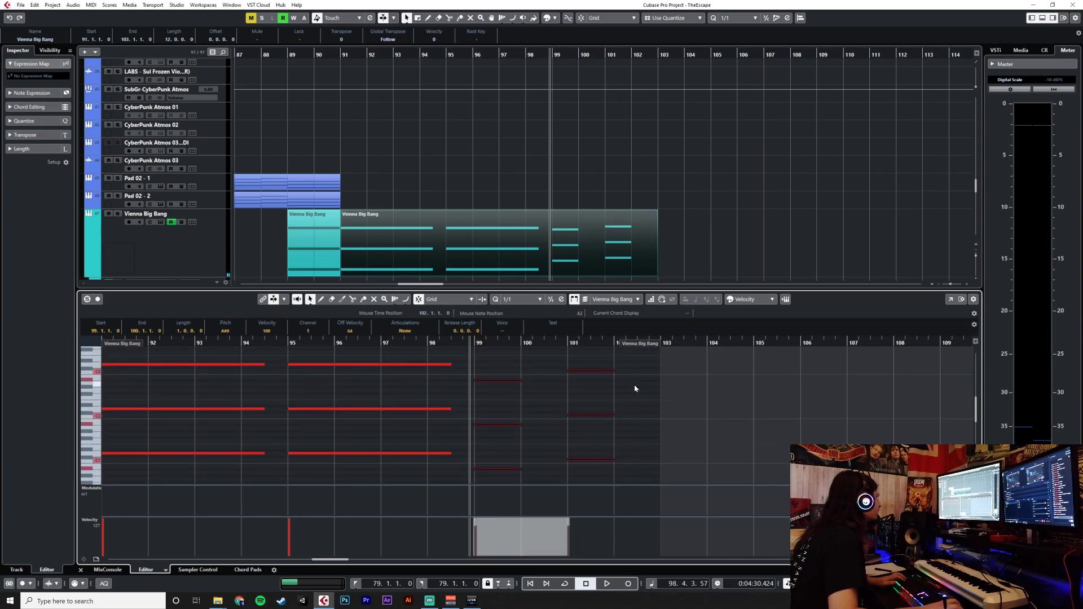
left_click_drag(616, 371, 661, 371)
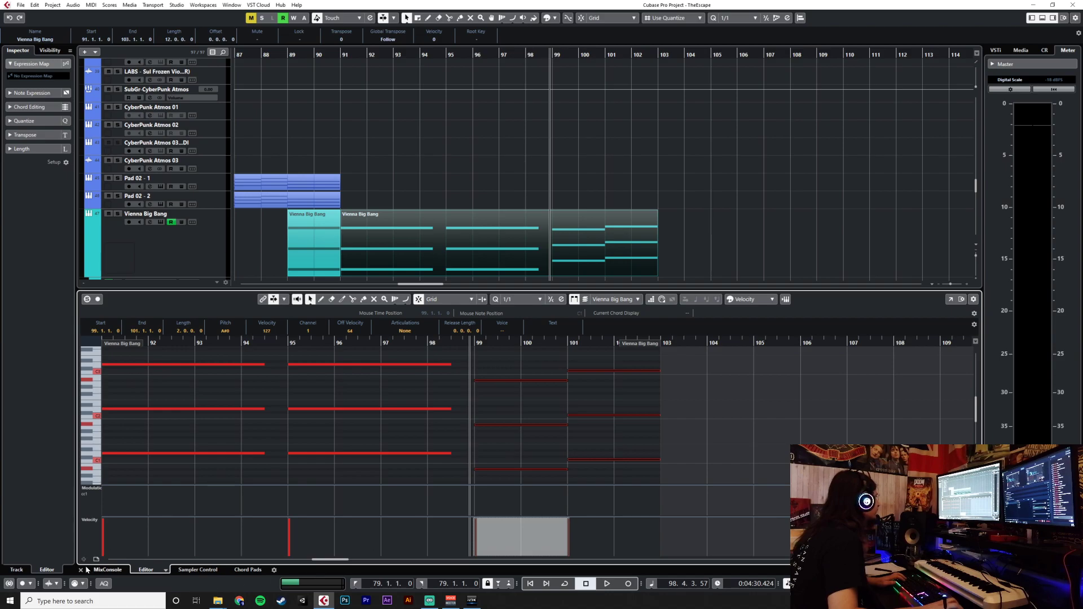
left_click(81, 570)
On a 1/4 grid, shape a curved Vienna Big Bang volume swell from -22.5 at bar 99, peaking at 99.2 and falling to -25.3 at 101; play it.
left_click(553, 331)
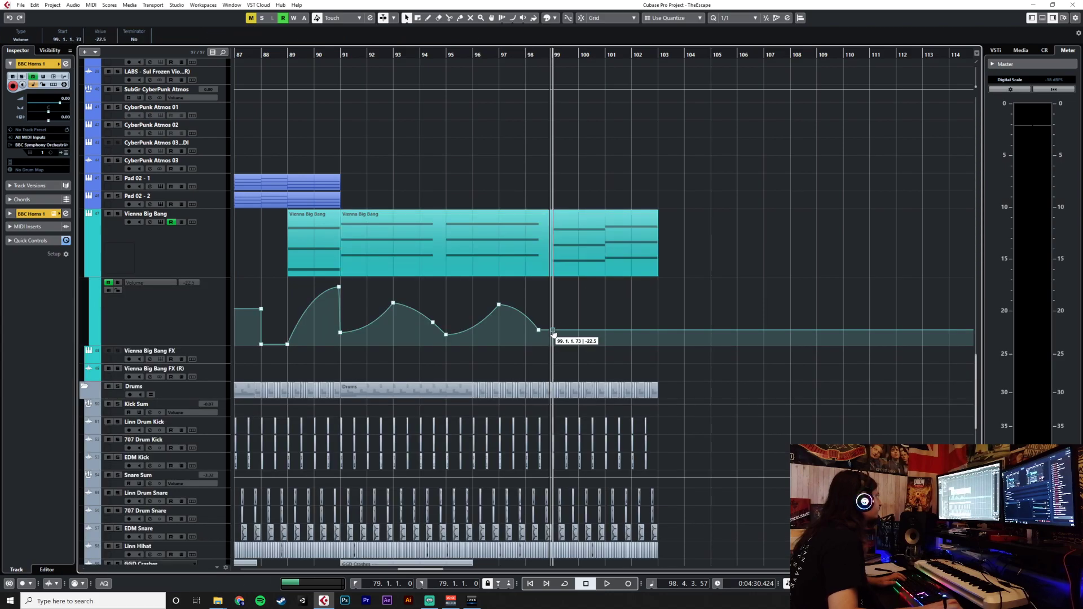
left_click_drag(600, 330, 553, 312)
left_click(756, 18)
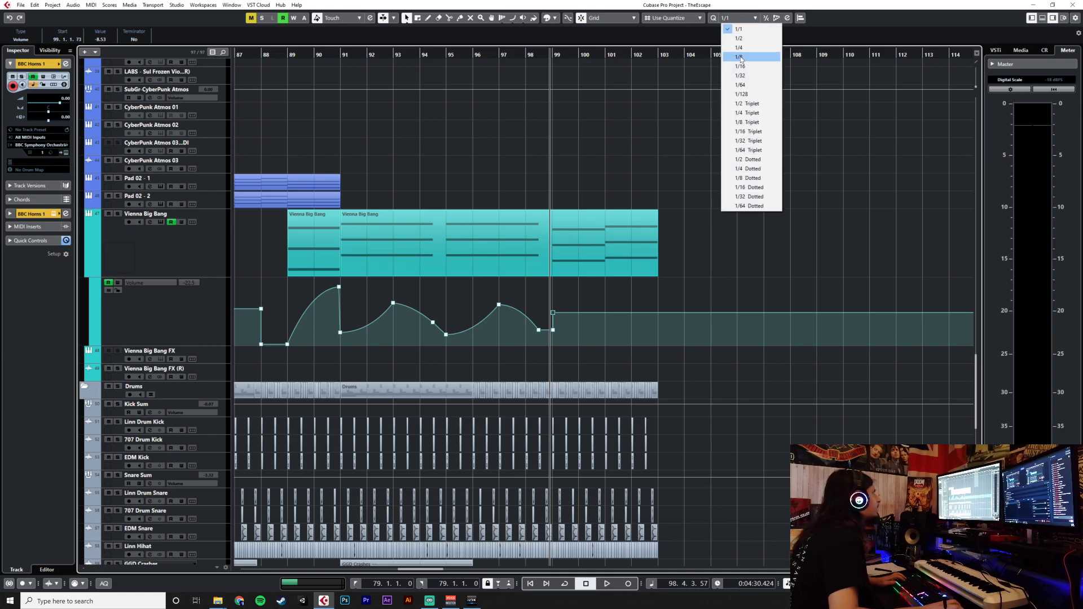
left_click(739, 53)
scroll(559, 297, "up", 5)
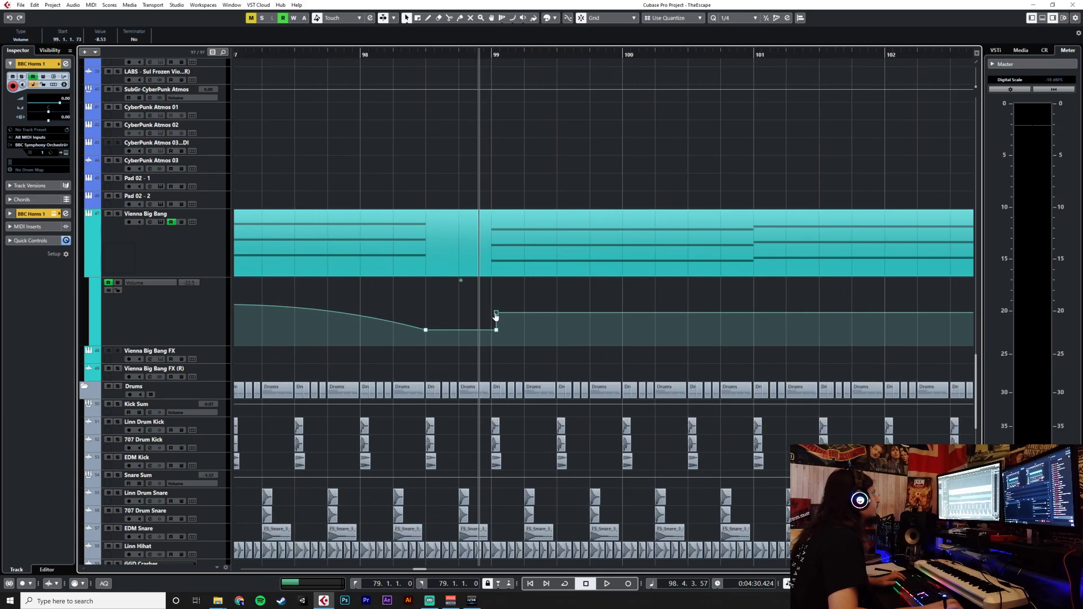
left_click_drag(497, 334, 525, 306)
left_click_drag(595, 305, 754, 332)
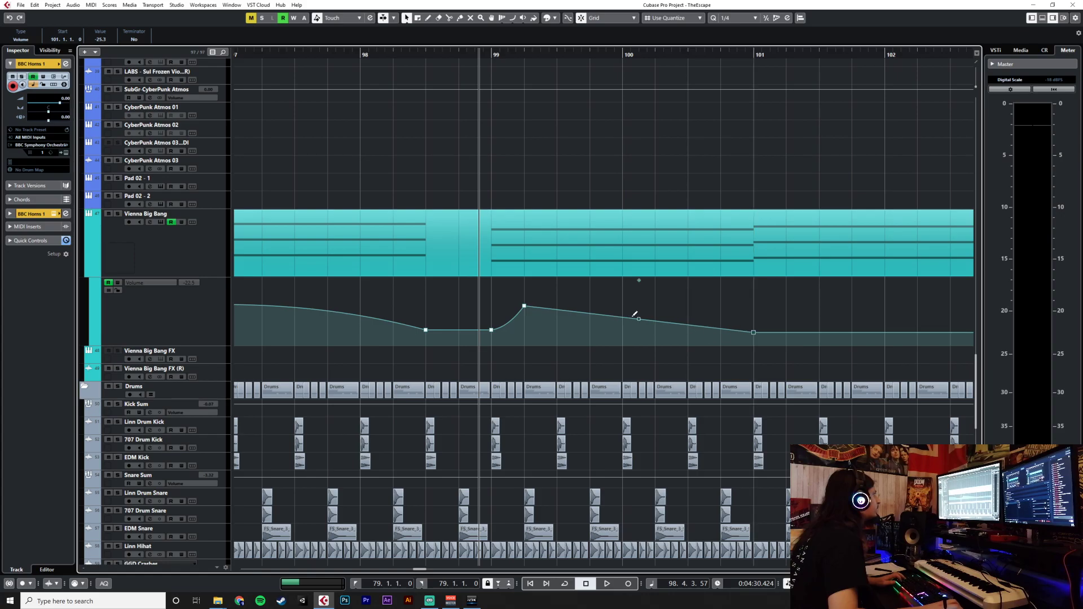
left_click(648, 261)
key("space")
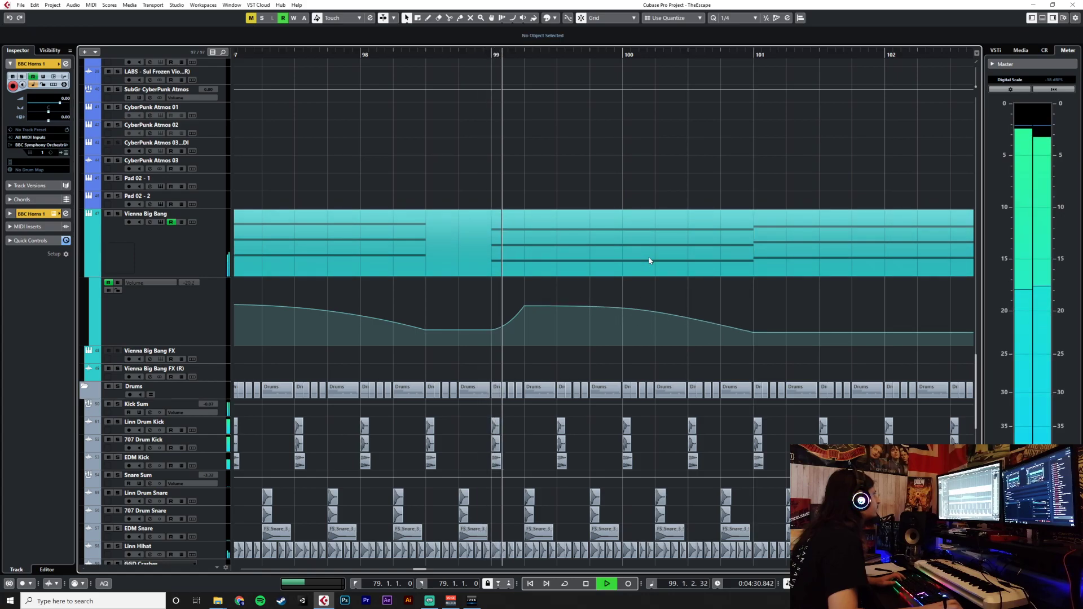
Stop playback and copy the volume swell of bars 99–101 to bar 101.
left_click_drag(783, 304, 987, 296)
left_click_drag(340, 295, 646, 357)
key("ctrl+c")
key("space")
left_click(612, 56)
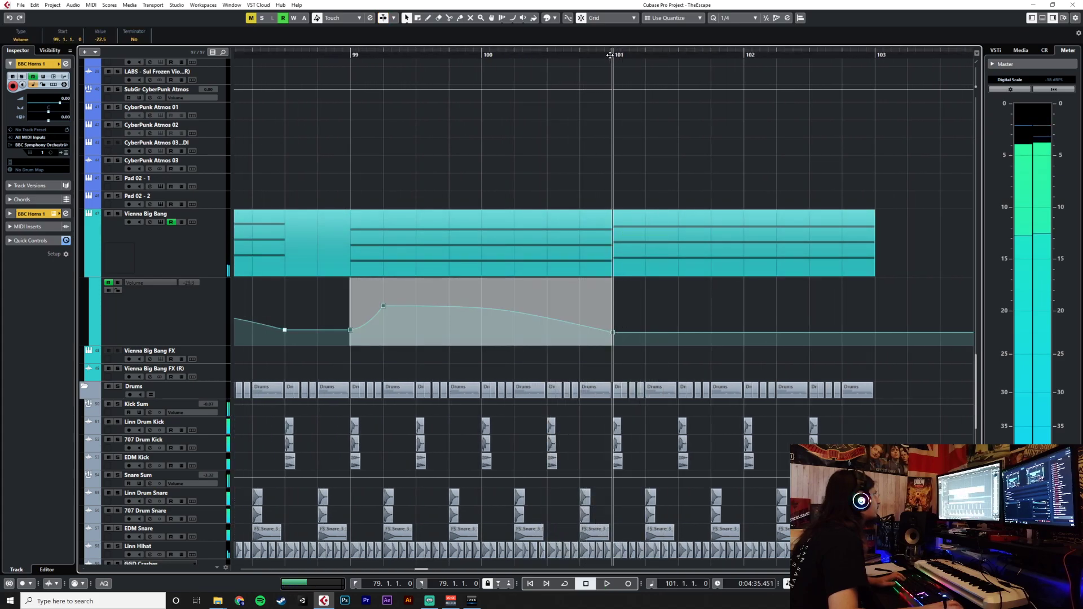
key("ctrl+v")
Play from 98.4 and remove the doubled volume point at bar 101, keeping the single point at -22.5.
left_click(315, 56)
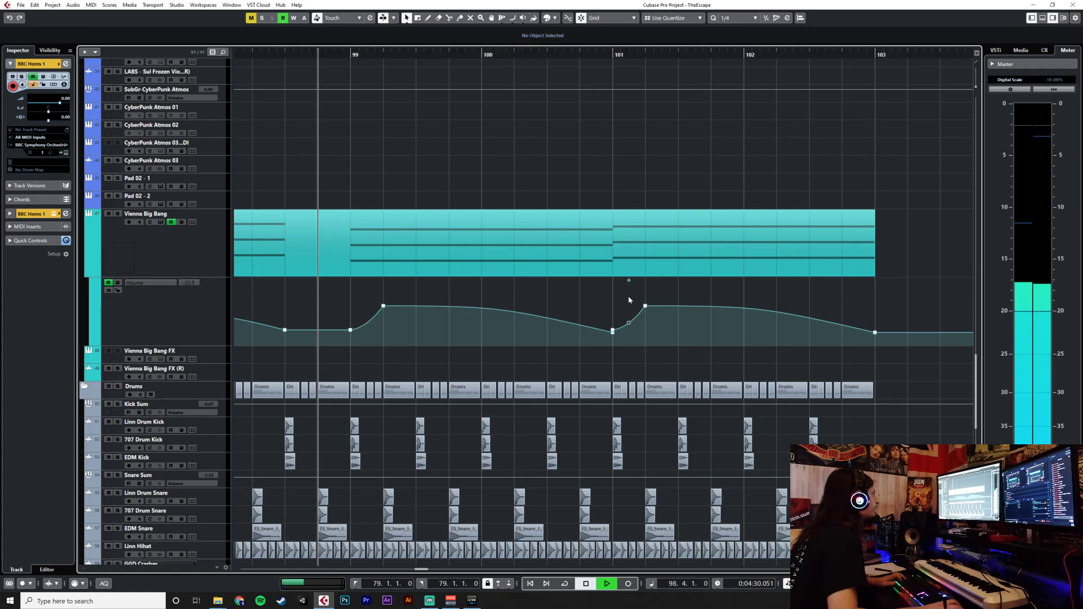
key("space")
left_click(614, 331)
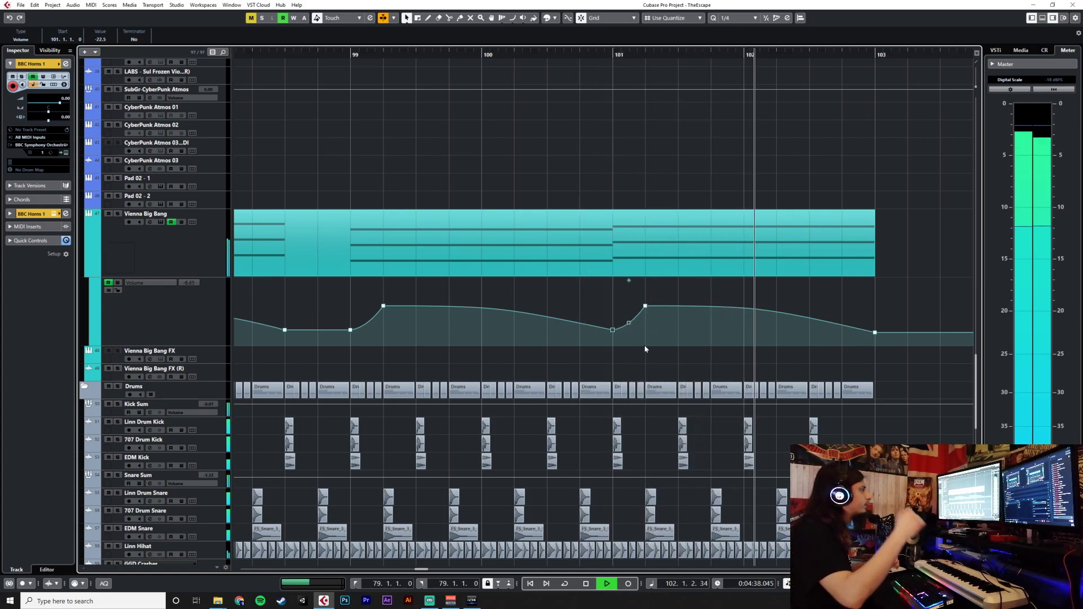
scroll(472, 354, "down", 4)
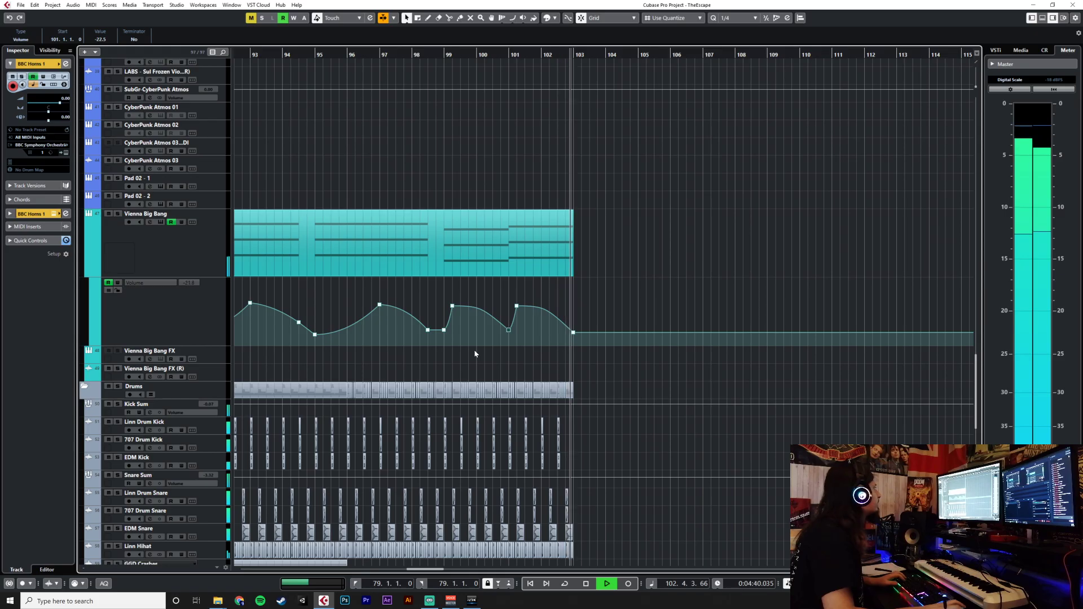
scroll(475, 354, "up", 10)
key("space")
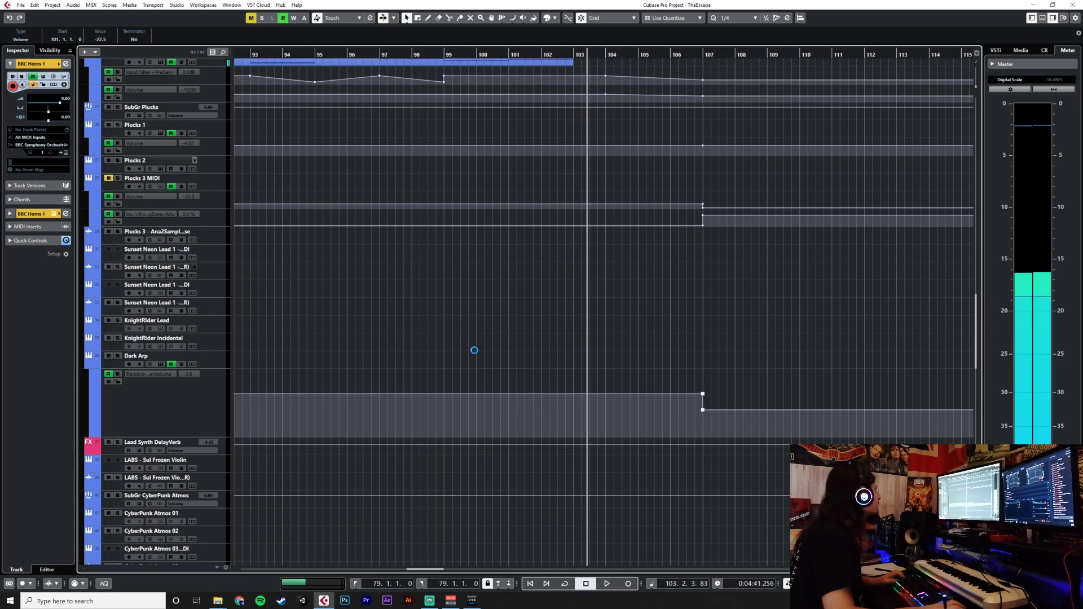
Examine the strings and brass parts in the final section and in the earlier section around bars 16–38.
scroll(477, 348, "up", 1)
scroll(477, 348, "up", 5)
scroll(477, 351, "left", 8)
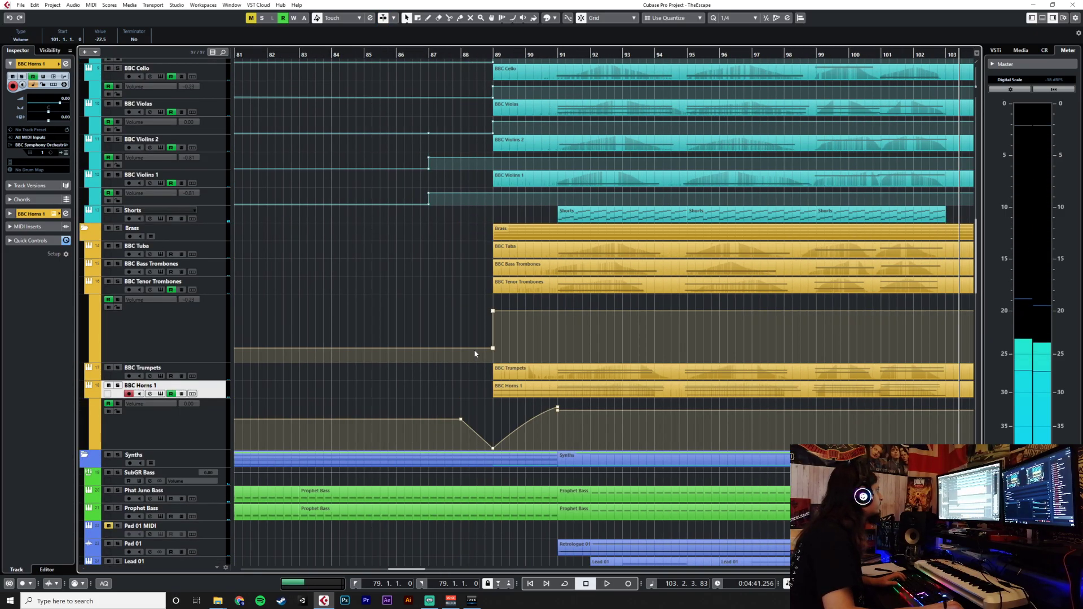
scroll(475, 353, "right", 4)
scroll(475, 353, "up", 3)
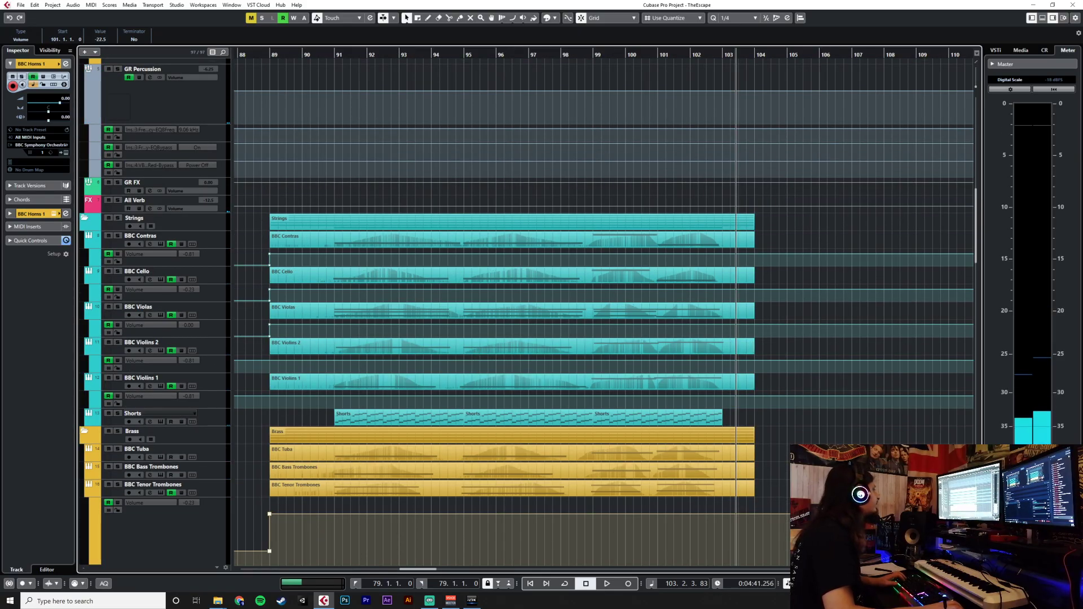
scroll(579, 429, "left", 20)
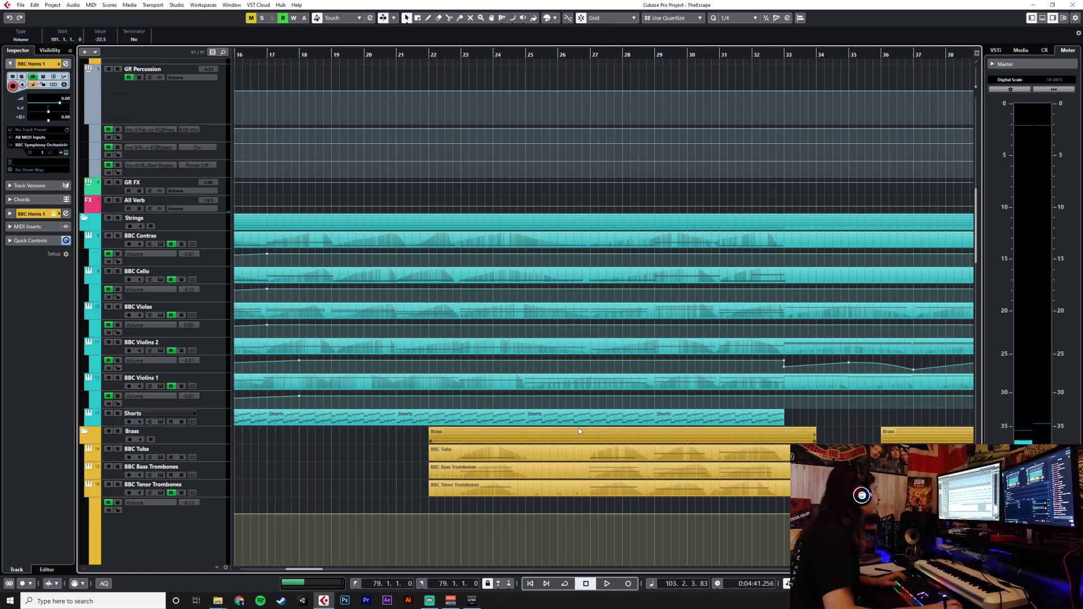
scroll(578, 429, "right", 20)
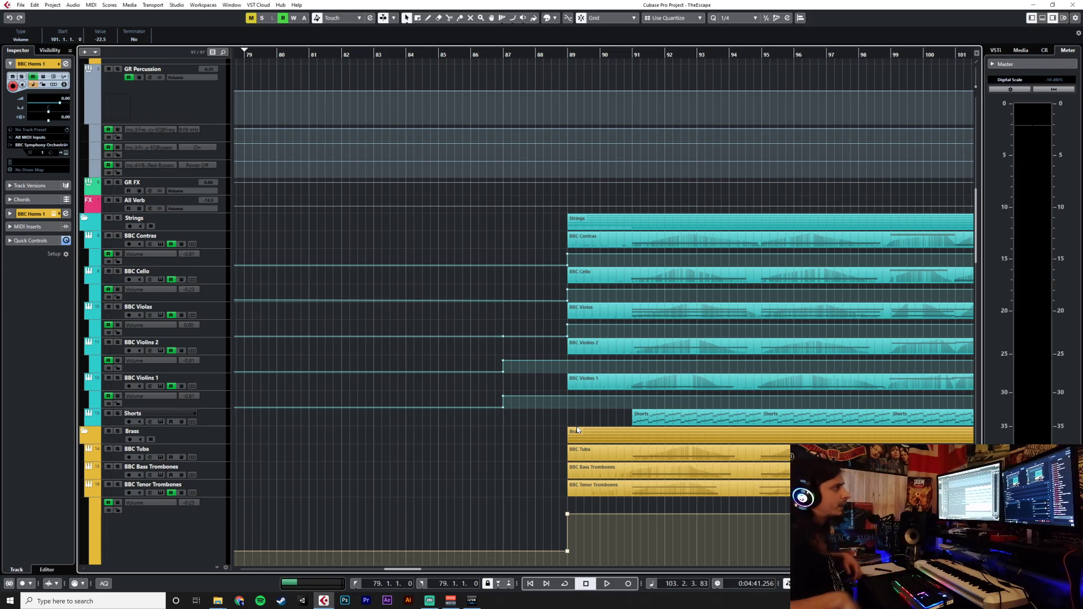
Set the first tempo point at the start of the project's tempo track to 100 BPM.
scroll(429, 263, "down", 6)
scroll(428, 264, "left", 2)
scroll(428, 263, "left", 5)
scroll(339, 203, "up", 6)
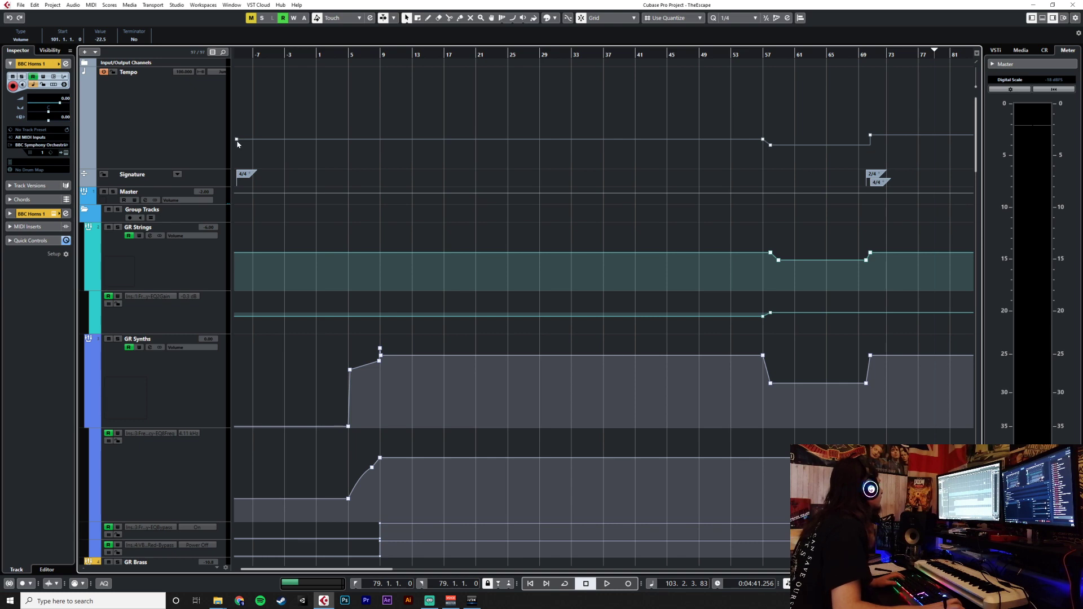
left_click(257, 56)
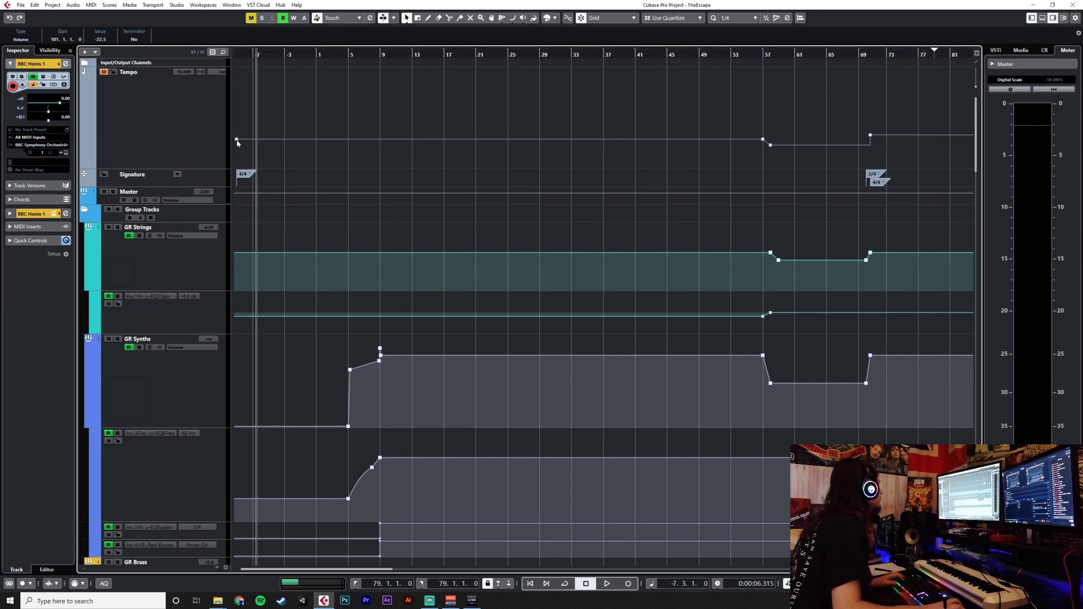
left_click_drag(769, 130, 243, 157)
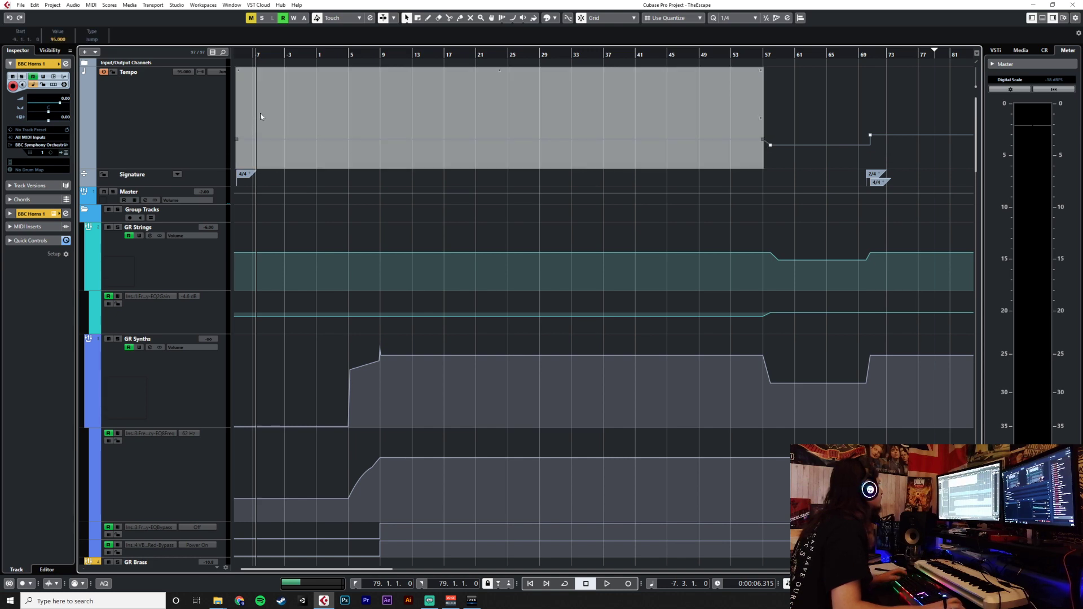
left_click(502, 211)
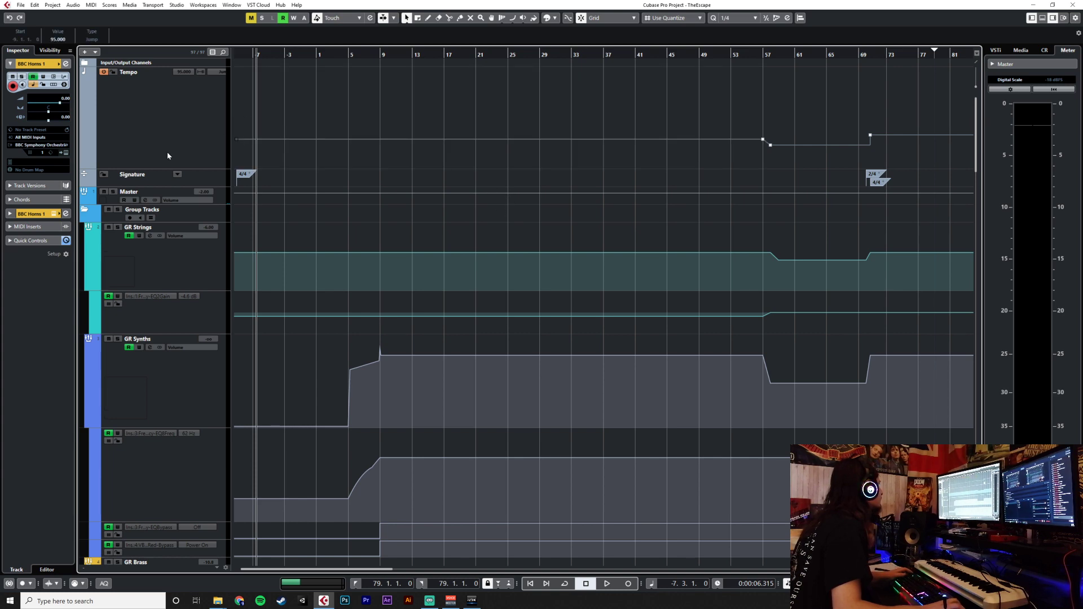
double_click(188, 74)
type("100")
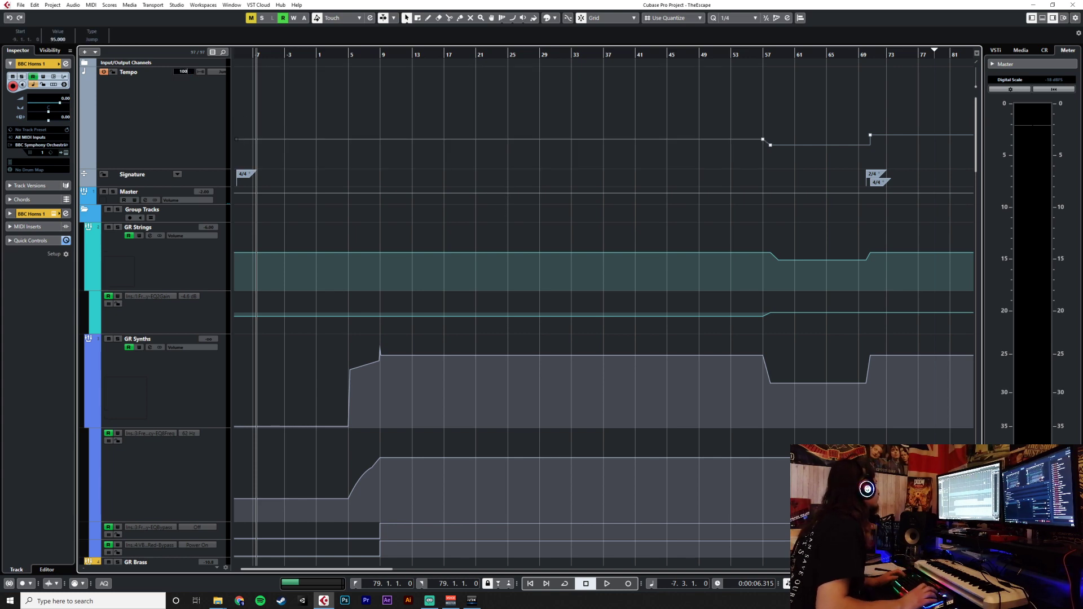
key("Return")
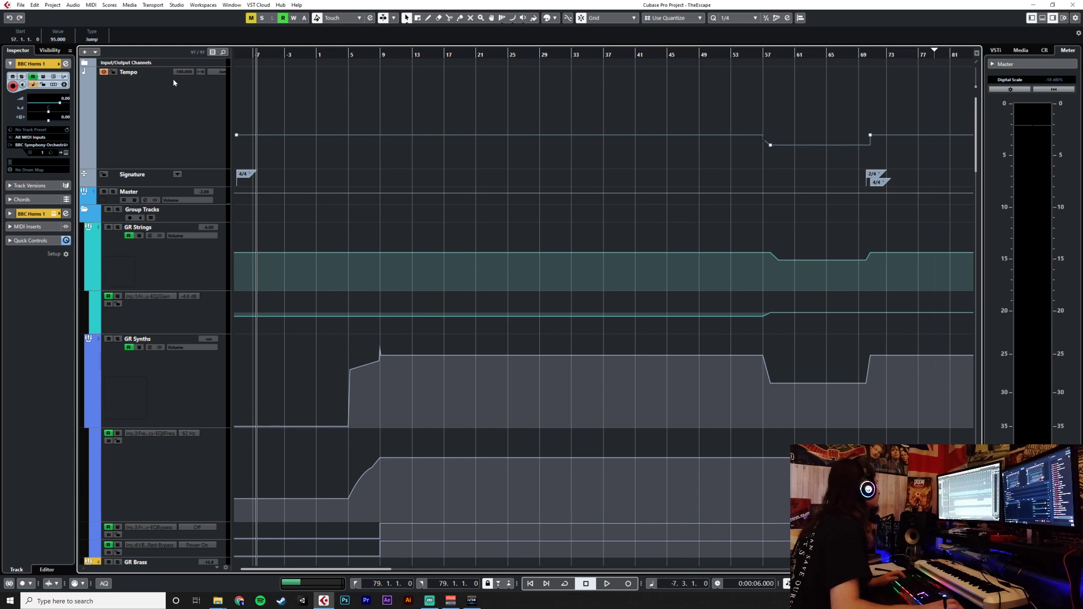
Set the tempo point at bar 57 to 100 BPM as well.
left_click(758, 150)
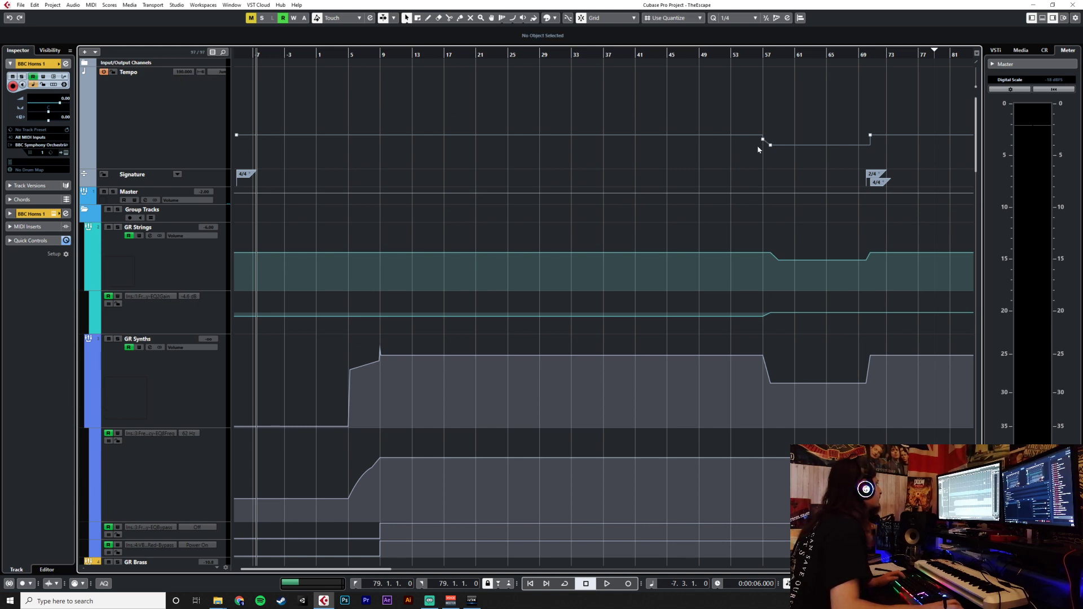
left_click(764, 142)
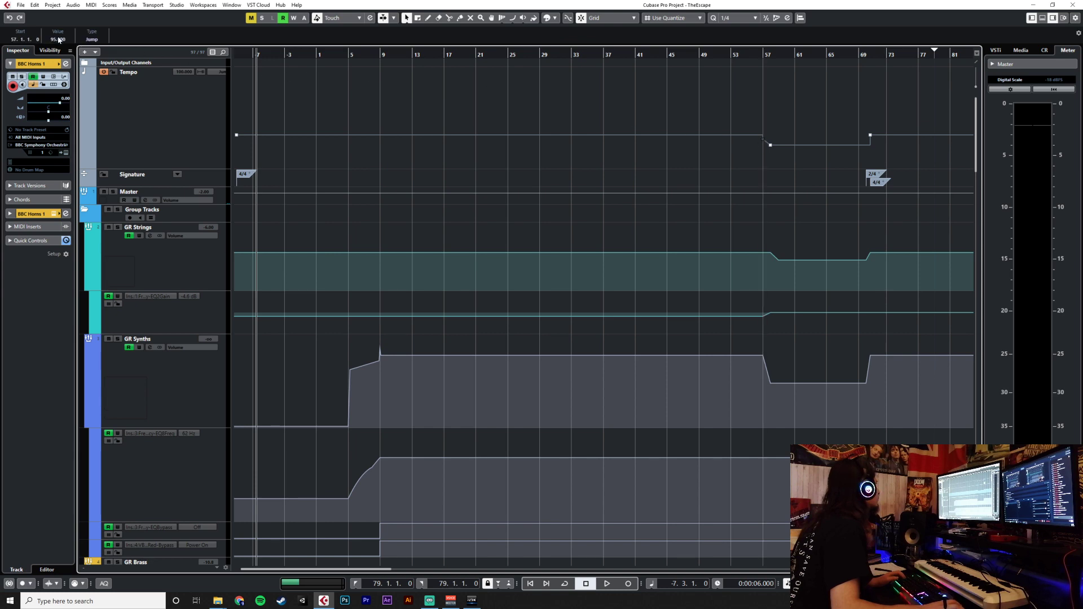
type("100")
key("Return")
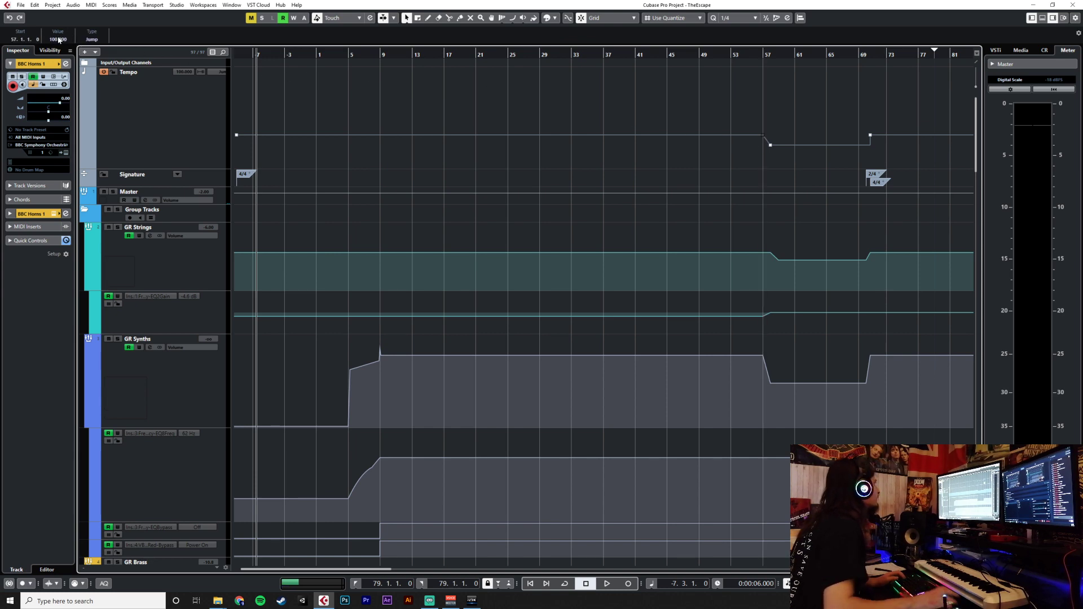
Examine the Vienna Big Bang, synth and drum parts in the earlier section around bars 21–57.
scroll(415, 213, "down", 20)
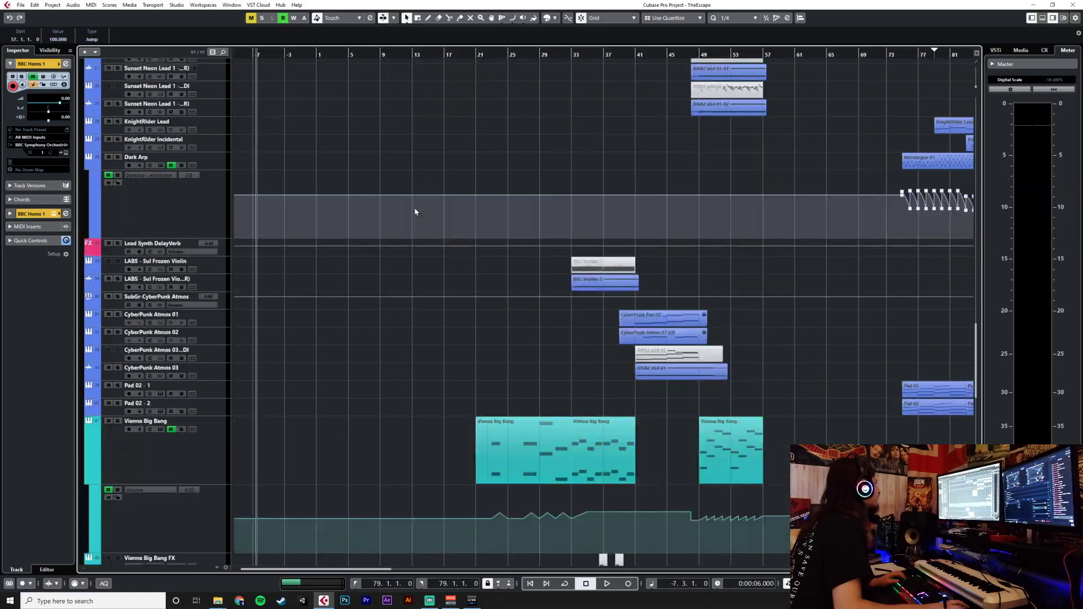
scroll(416, 212, "down", 15)
scroll(474, 363, "up", 5)
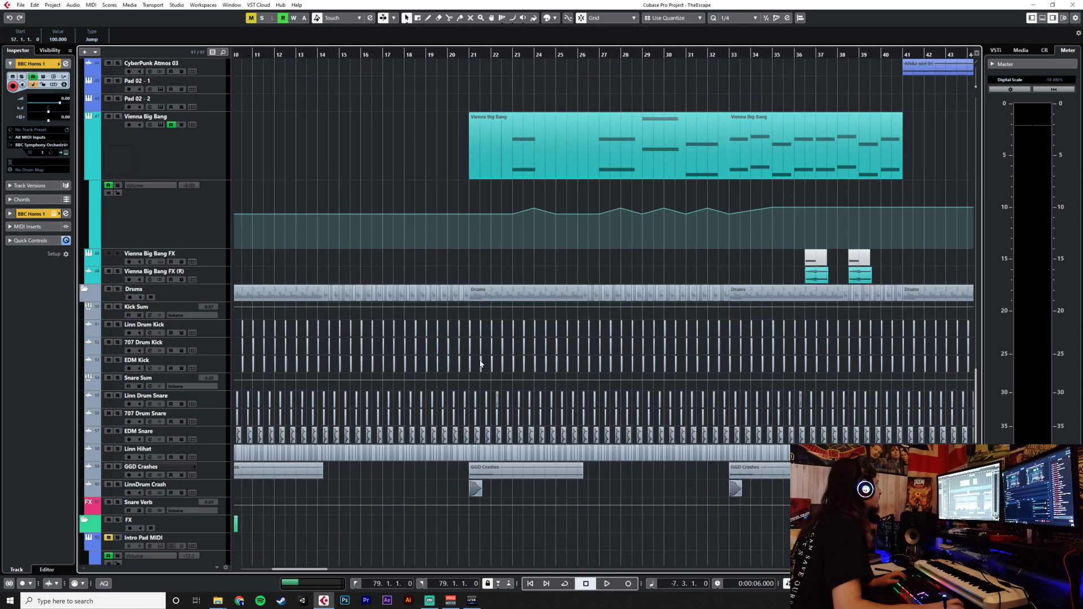
scroll(476, 363, "up", 3)
scroll(472, 357, "down", 8)
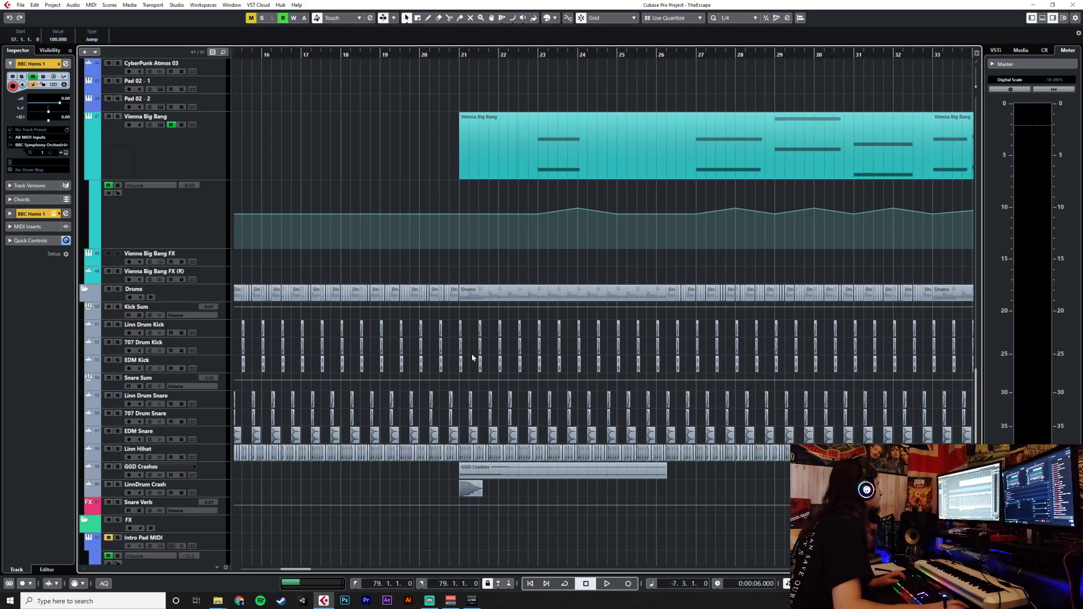
scroll(473, 357, "up", 6)
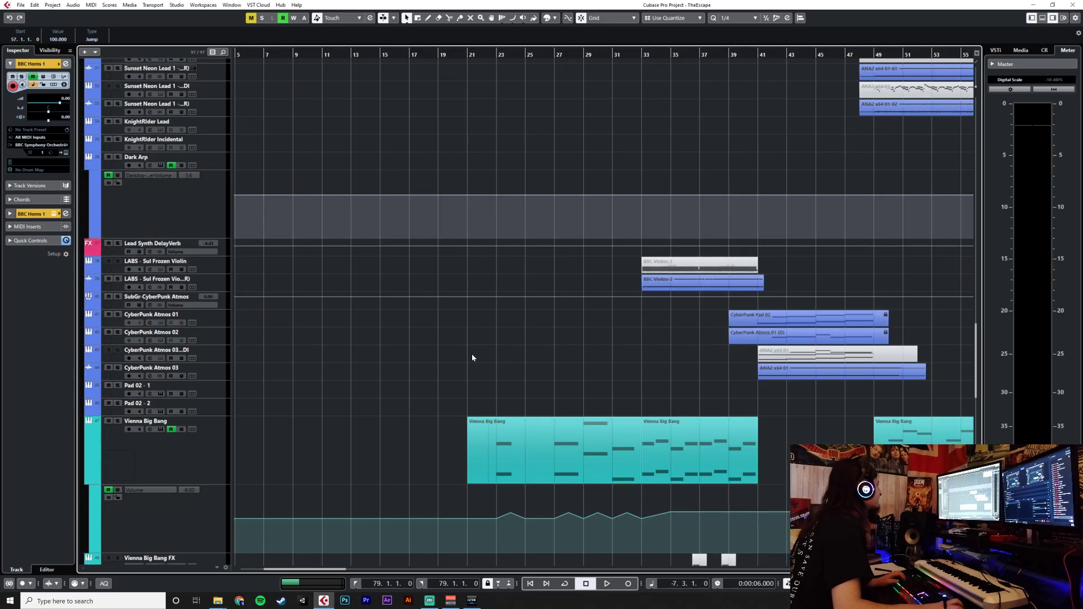
scroll(753, 276, "up", 5)
scroll(787, 286, "down", 10)
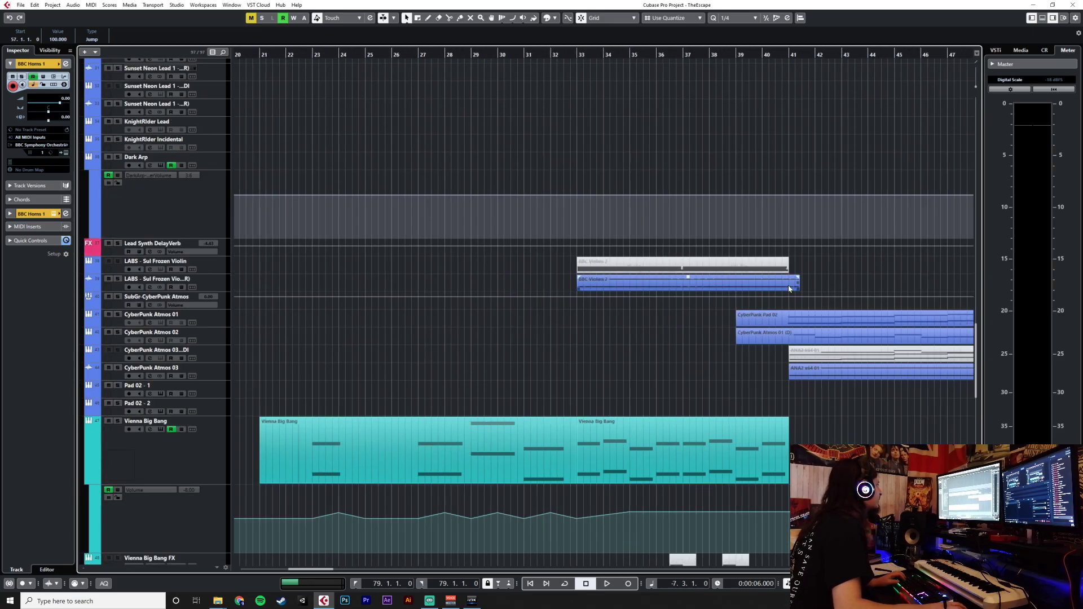
Undo the changes to 100 BPM at the opening and bar 57 tempo points.
scroll(788, 286, "up", 15)
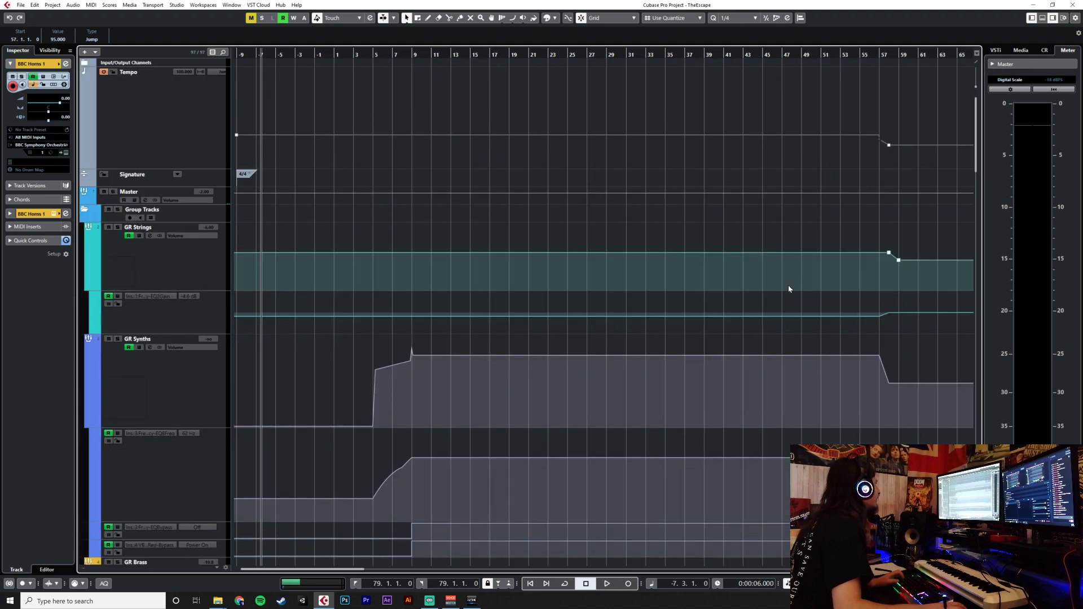
key("ctrl+z")
scroll(474, 209, "down", 20)
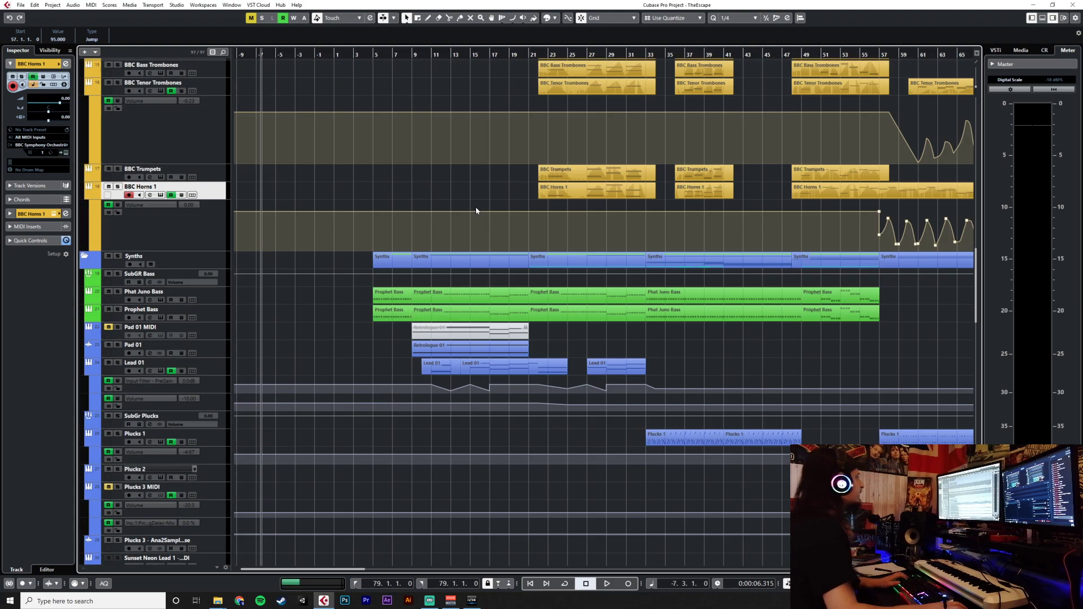
Set the playback position to bar 89, where the final Vienna Big Bang part begins.
scroll(663, 344, "up", 10)
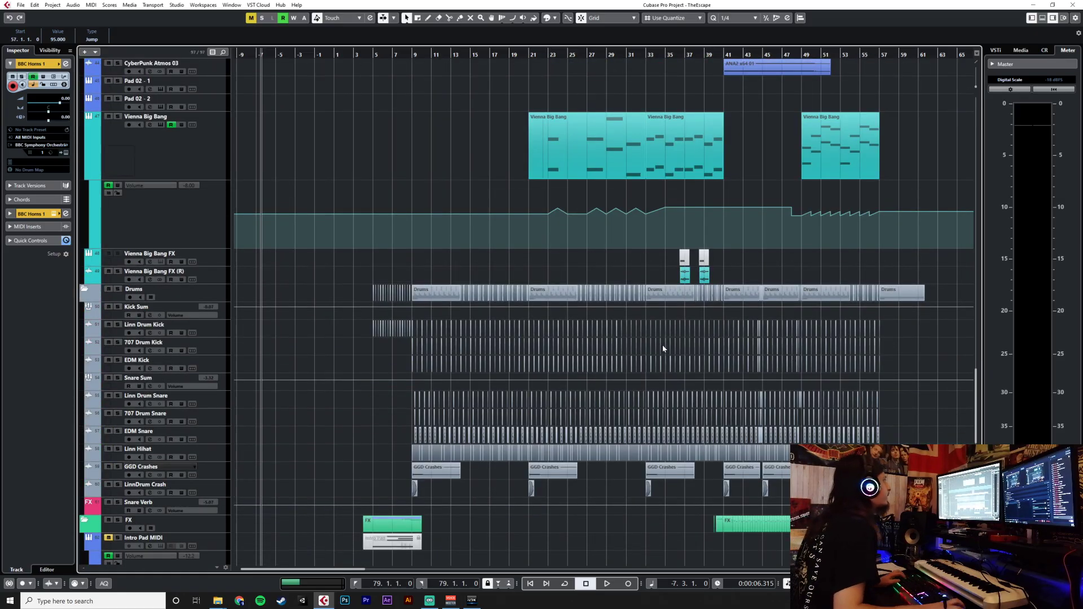
scroll(662, 344, "right", 8)
scroll(662, 347, "right", 14)
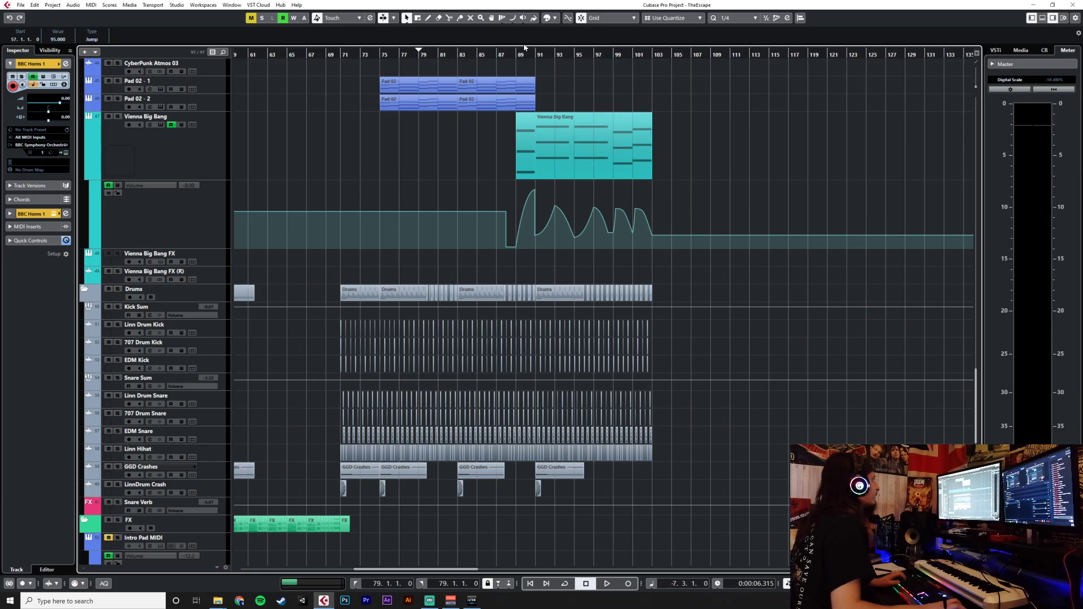
left_click(516, 55)
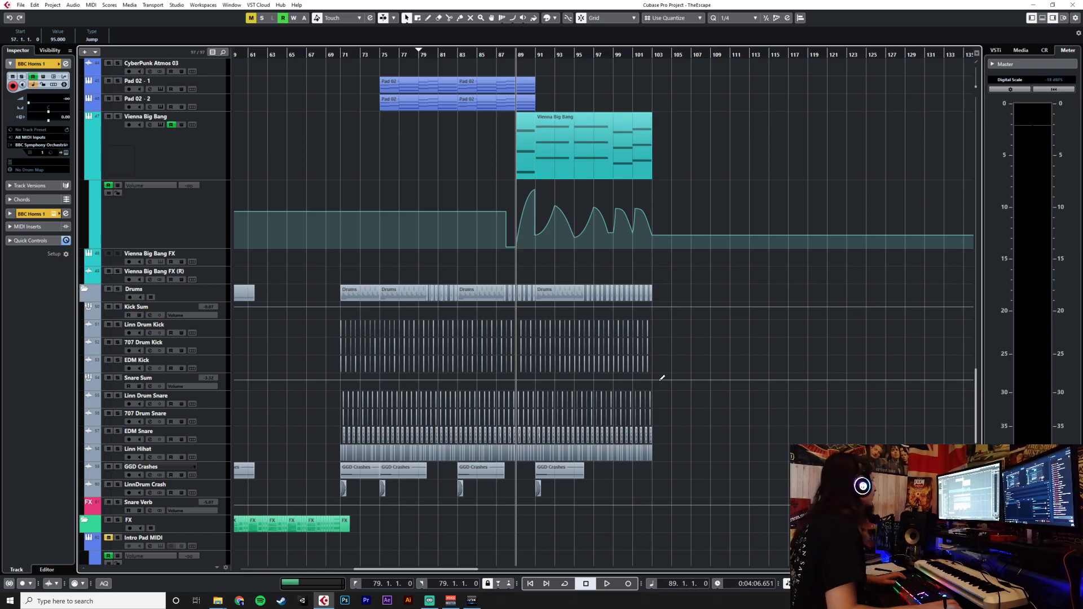
Examine the drum, synth, brass and string tracks of the final section around bars 89–103.
scroll(660, 379, "down", 6)
scroll(659, 382, "up", 10)
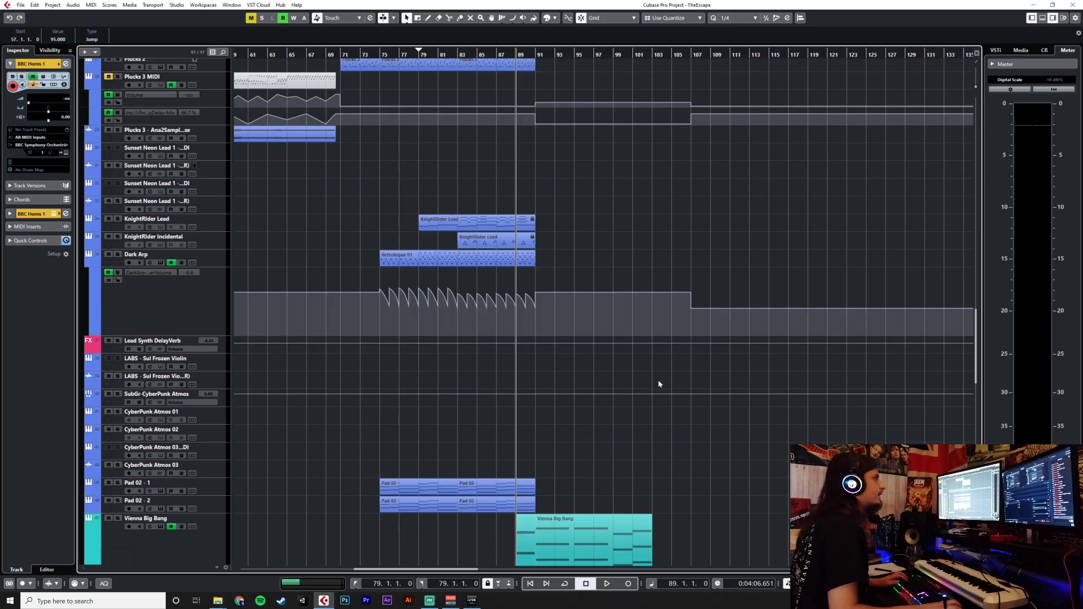
scroll(658, 380, "down", 10)
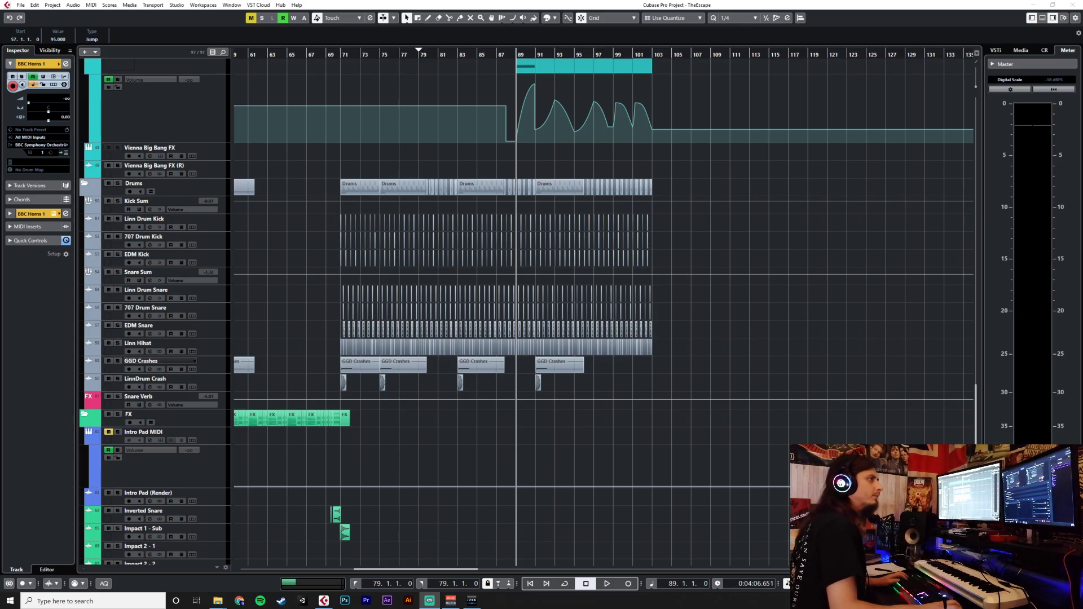
left_click(512, 394)
scroll(497, 418, "up", 3)
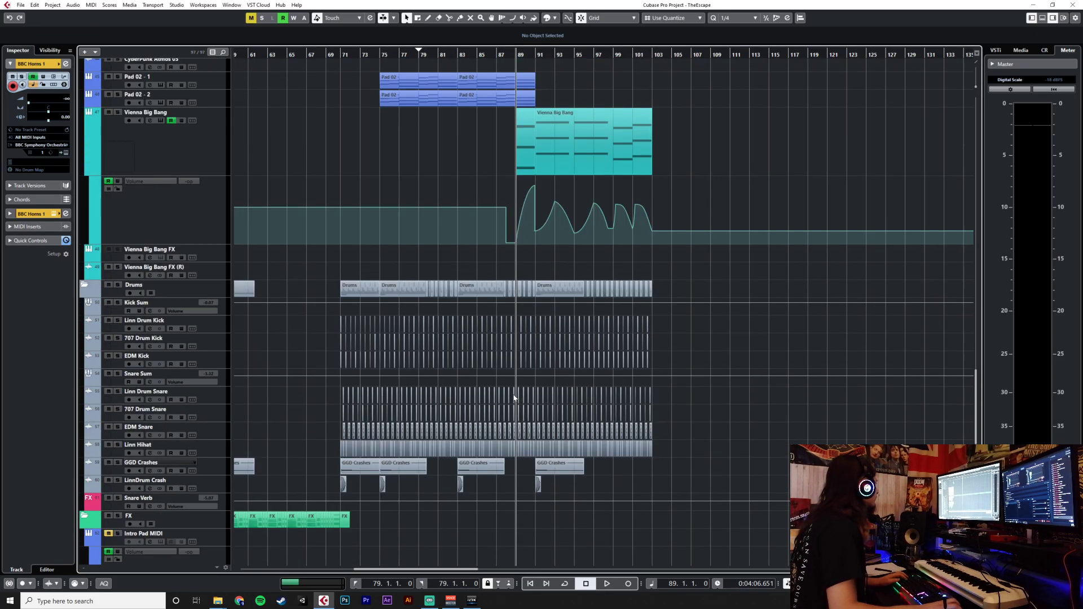
left_click(208, 489)
scroll(423, 463, "up", 3)
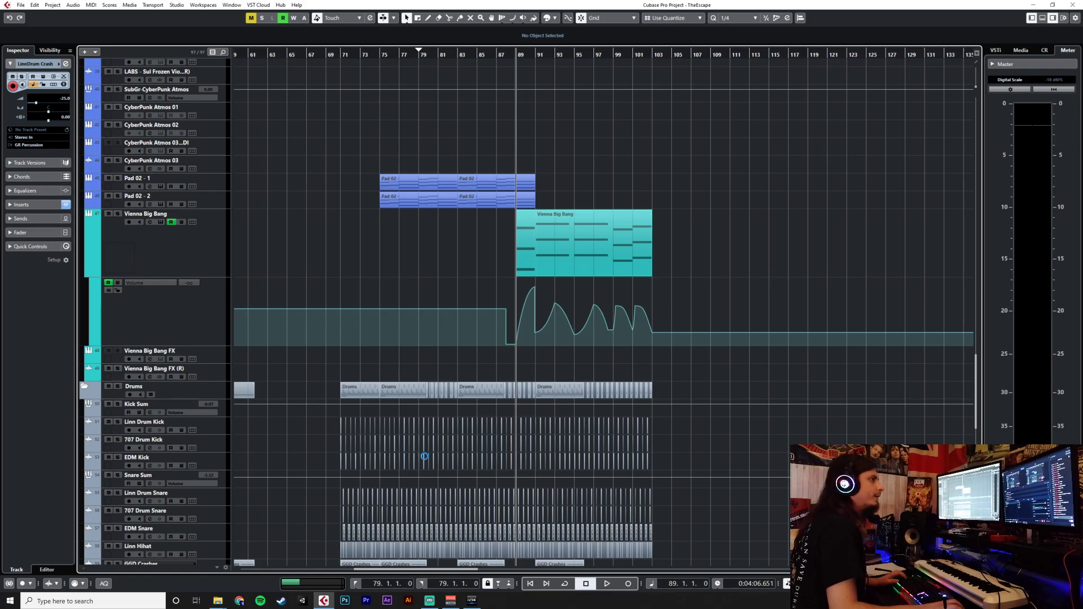
scroll(541, 385, "up", 12)
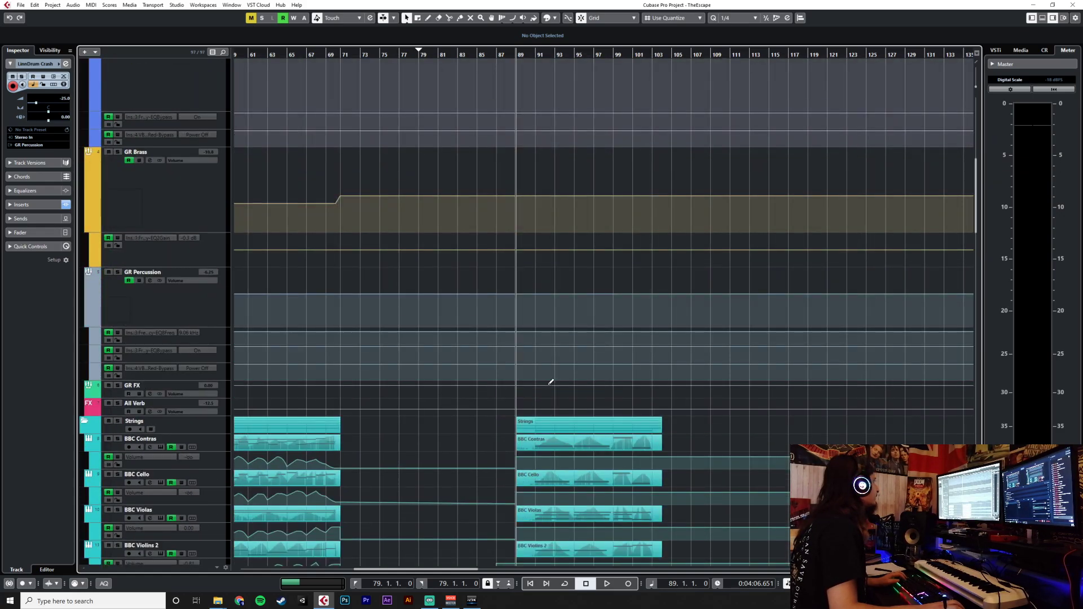
scroll(543, 384, "up", 3)
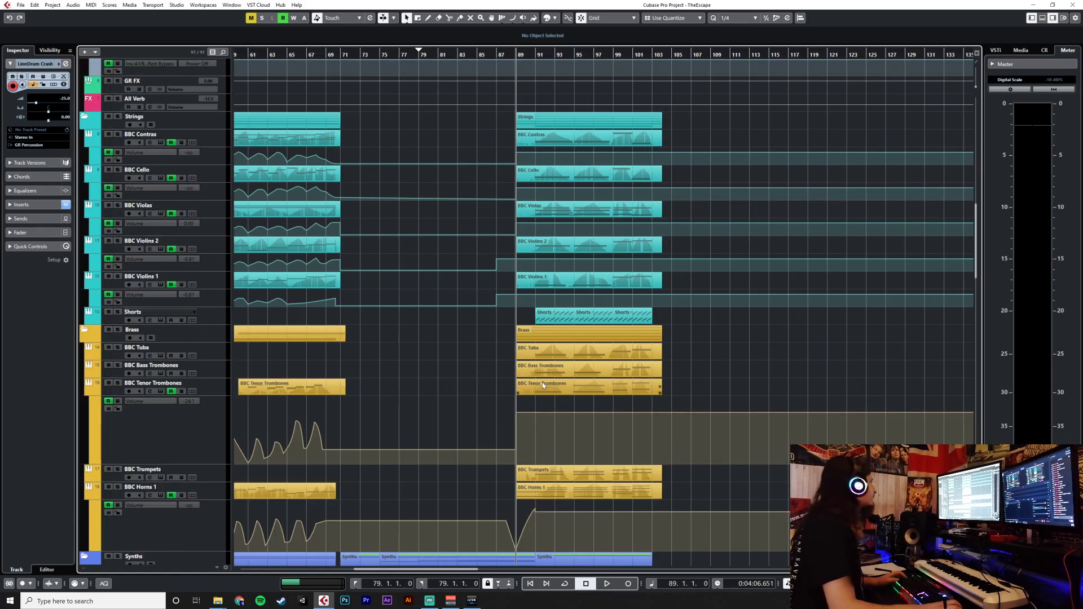
scroll(430, 342, "down", 9)
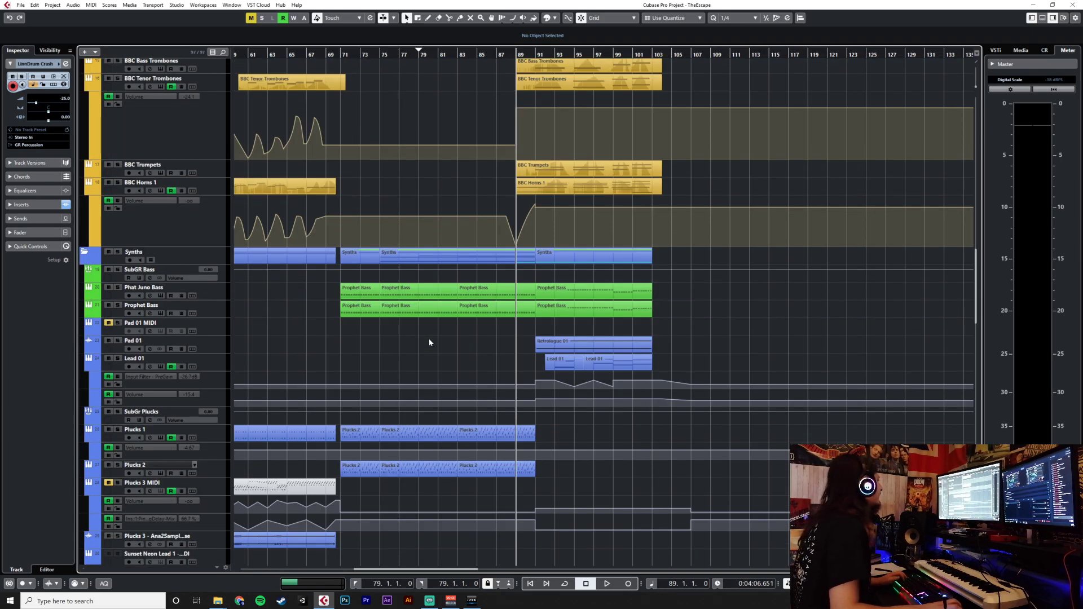
scroll(429, 342, "up", 9)
scroll(429, 338, "up", 3)
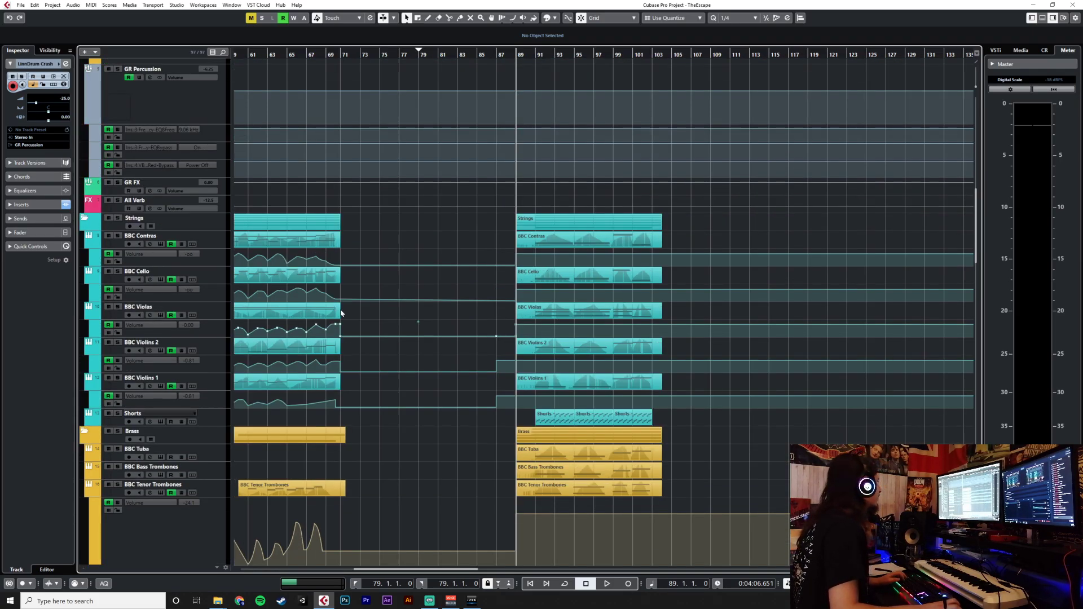
left_click(222, 246)
scroll(470, 334, "down", 20)
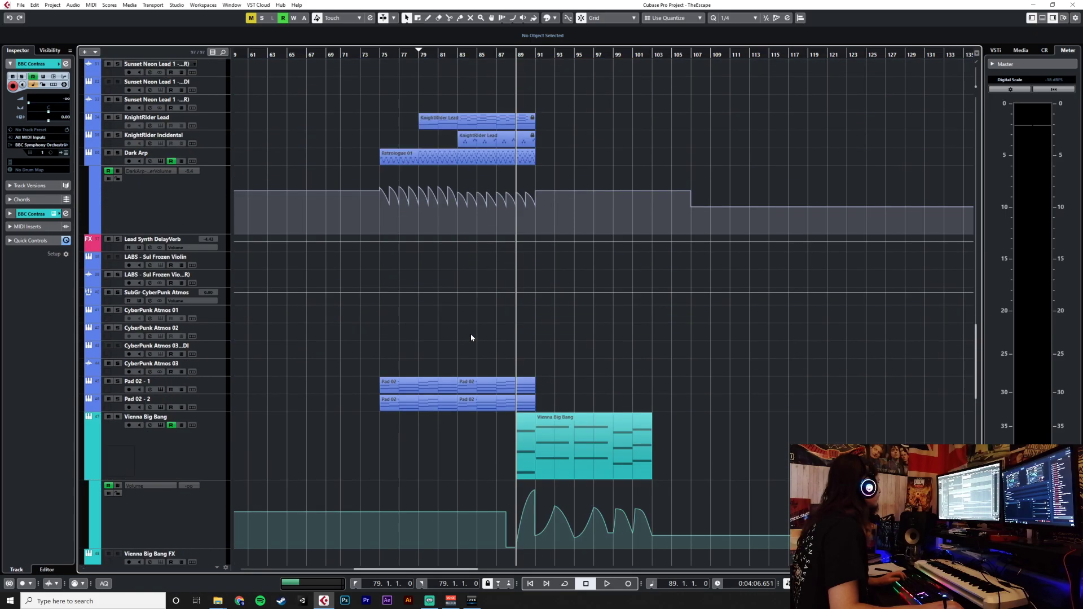
scroll(470, 332, "up", 6)
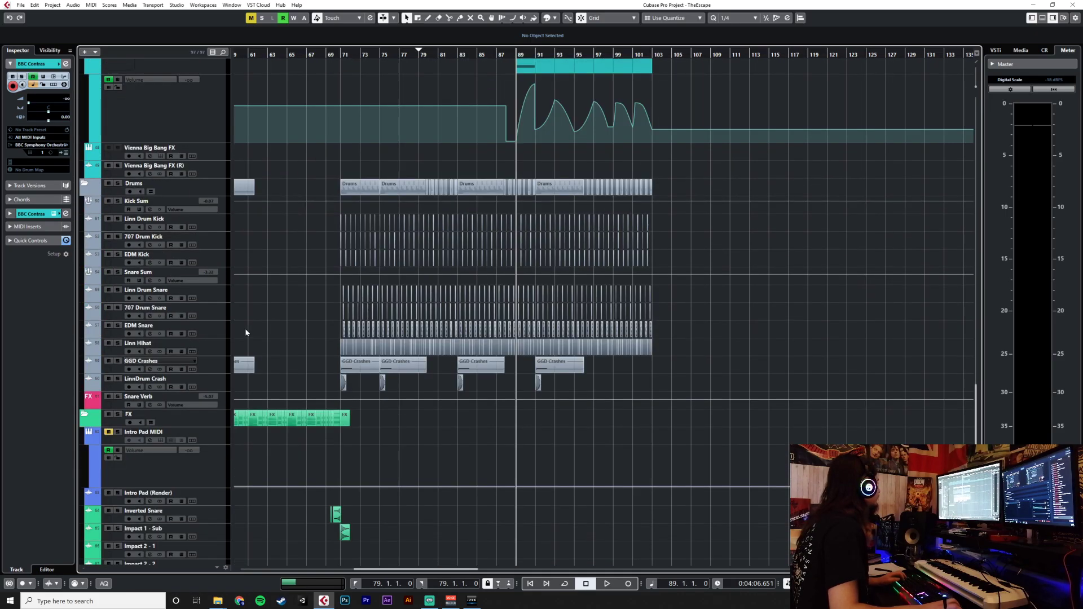
scroll(449, 331, "up", 11)
scroll(449, 332, "down", 11)
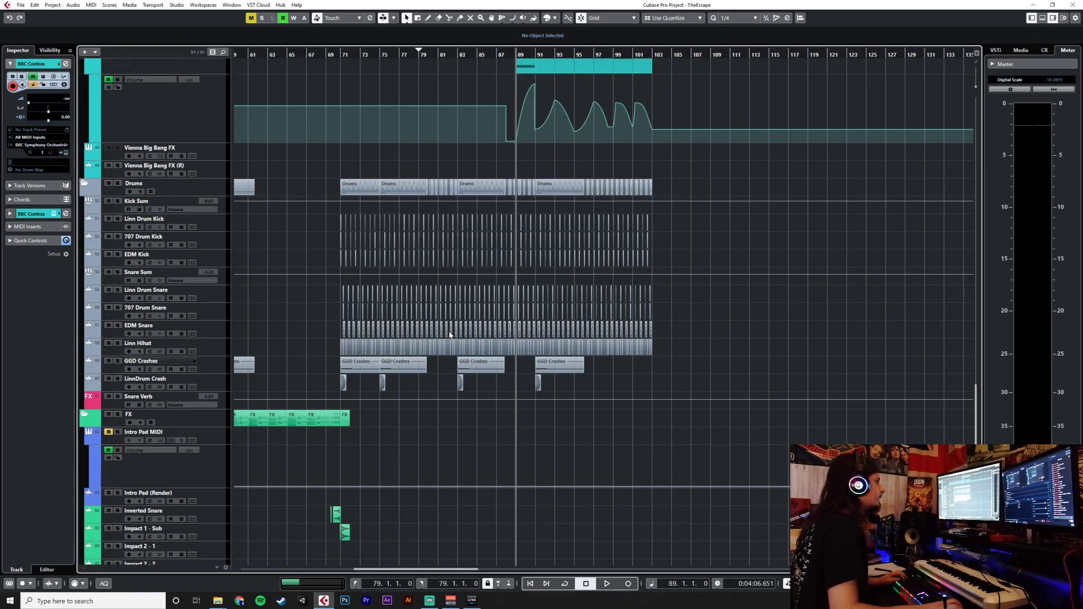
left_click(223, 330)
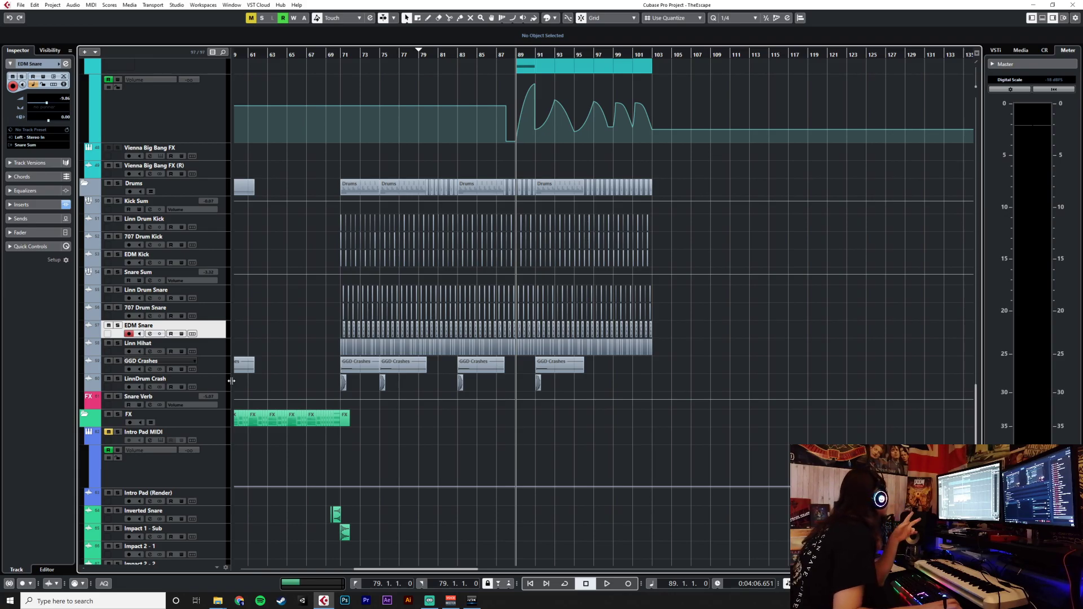
left_click(211, 378)
right_click(210, 377)
mouse_move(316, 384)
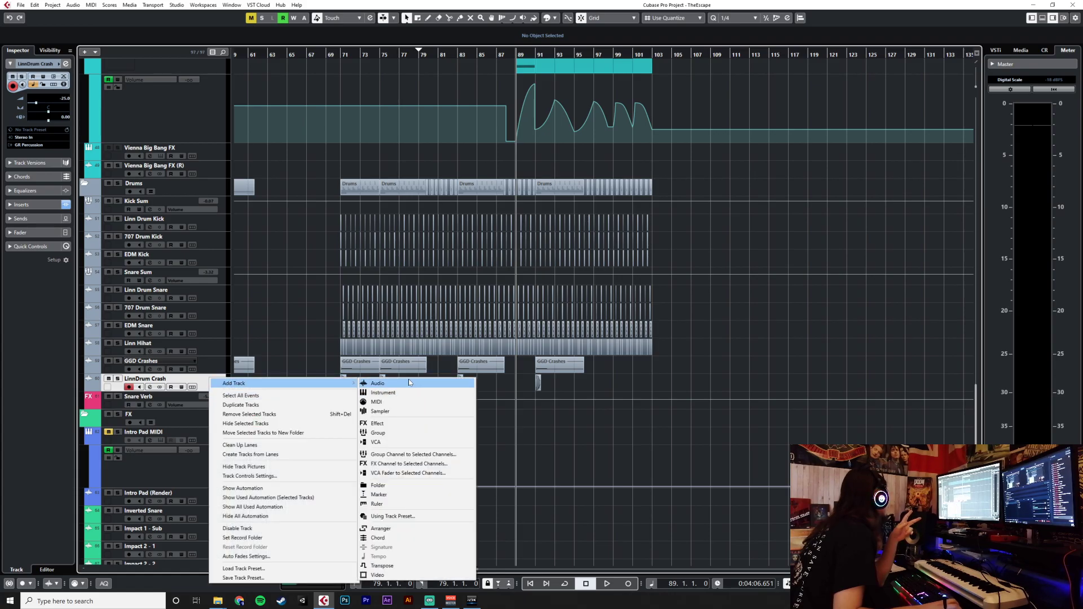
left_click(409, 382)
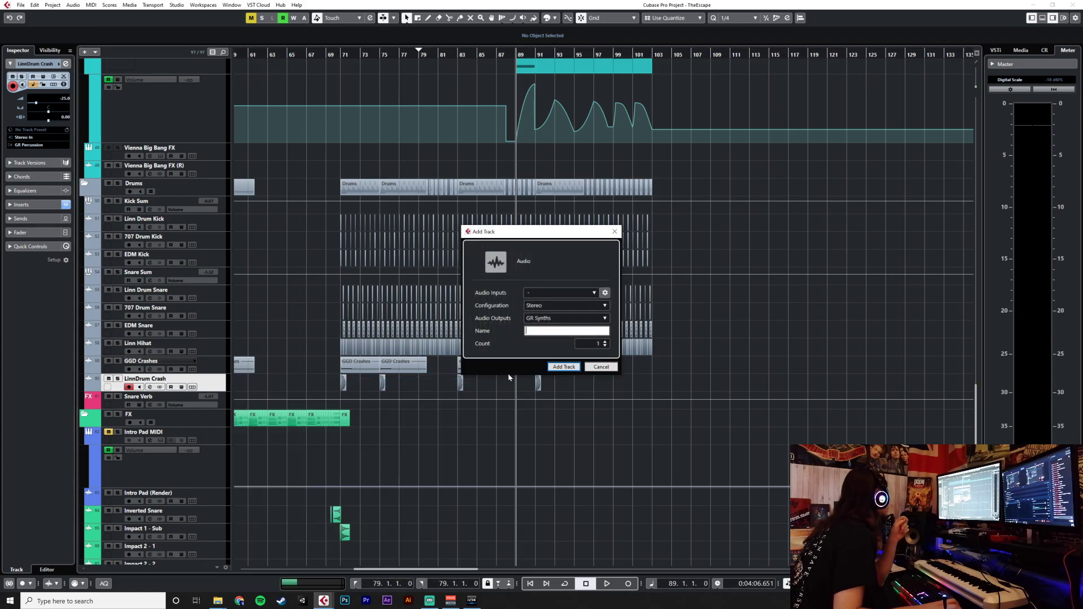
left_click(548, 306)
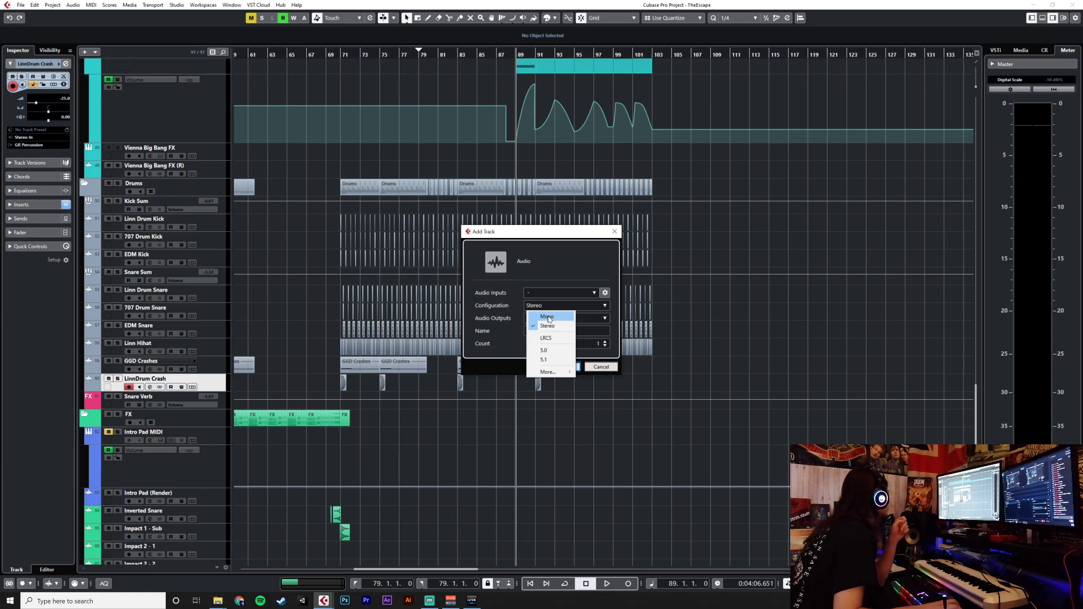
left_click(557, 326)
left_click(597, 368)
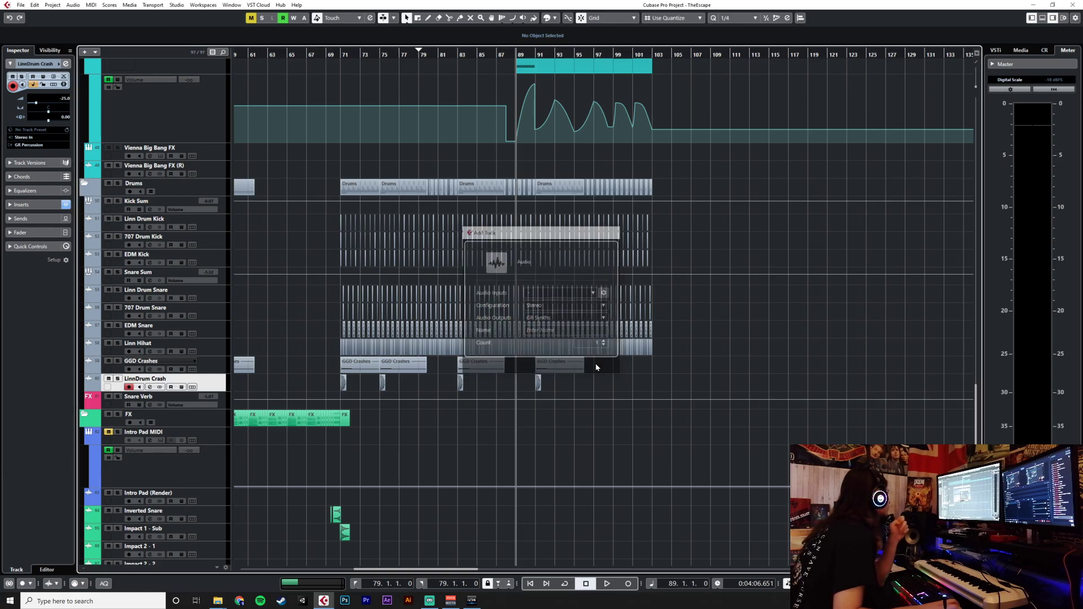
Switch to the file browser and check the file properties of the LinnDrum snare sample.
scroll(479, 316, "up", 5)
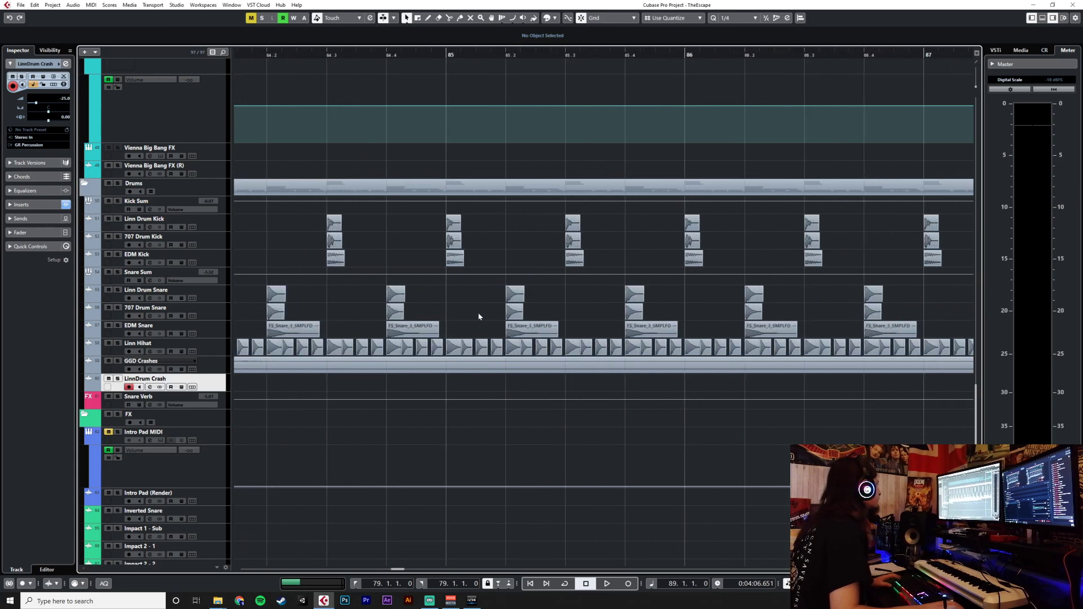
scroll(478, 316, "down", 5)
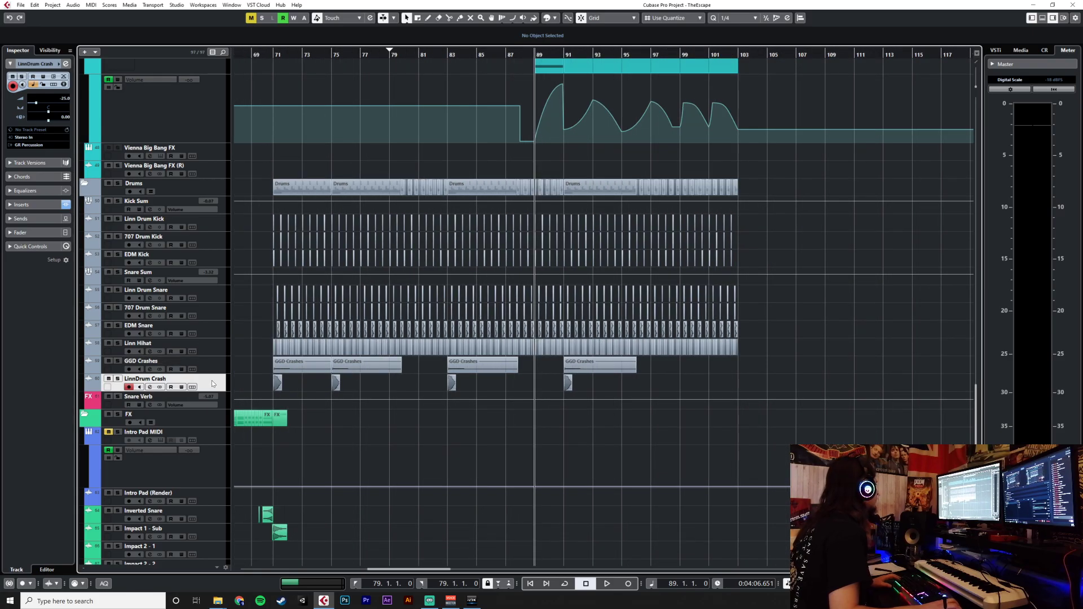
right_click(211, 383)
key("alt+Tab")
key("alt+Tab")
key("alt+Tab")
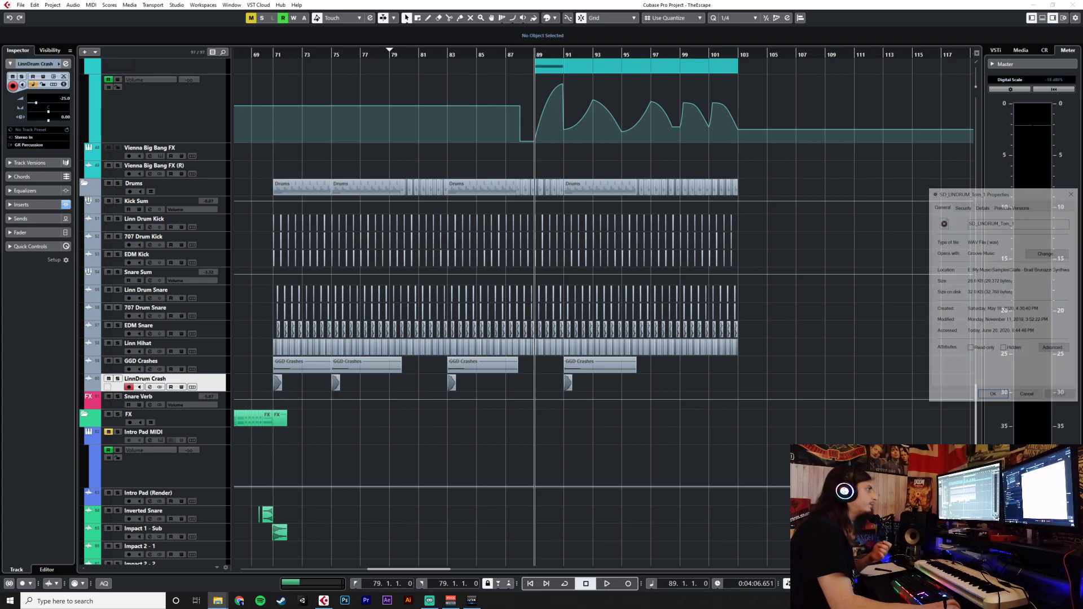
left_click_drag(1025, 193, 1082, 193)
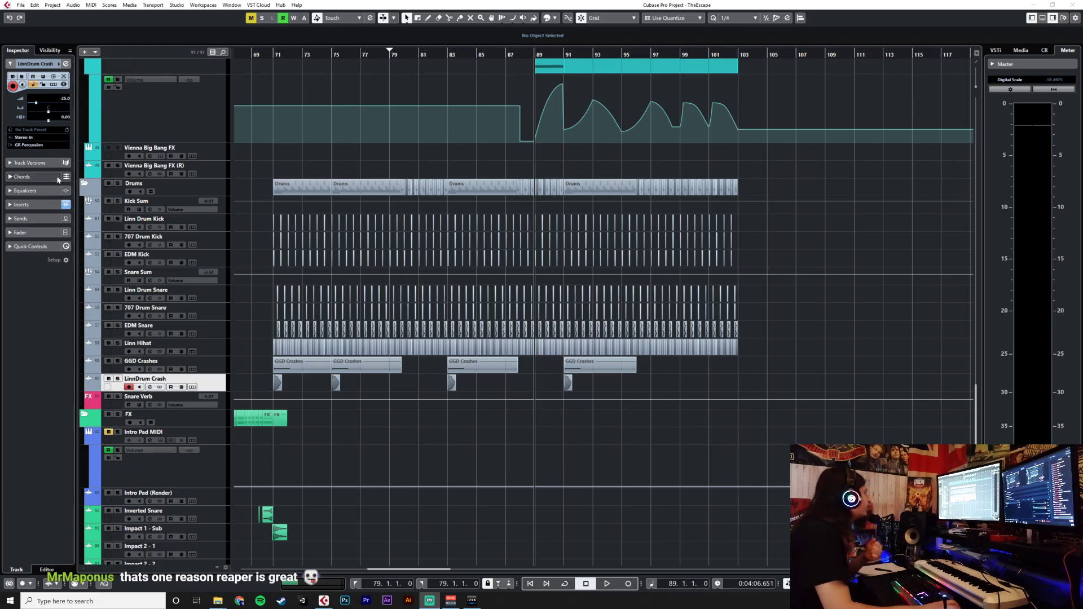
right_click(214, 387)
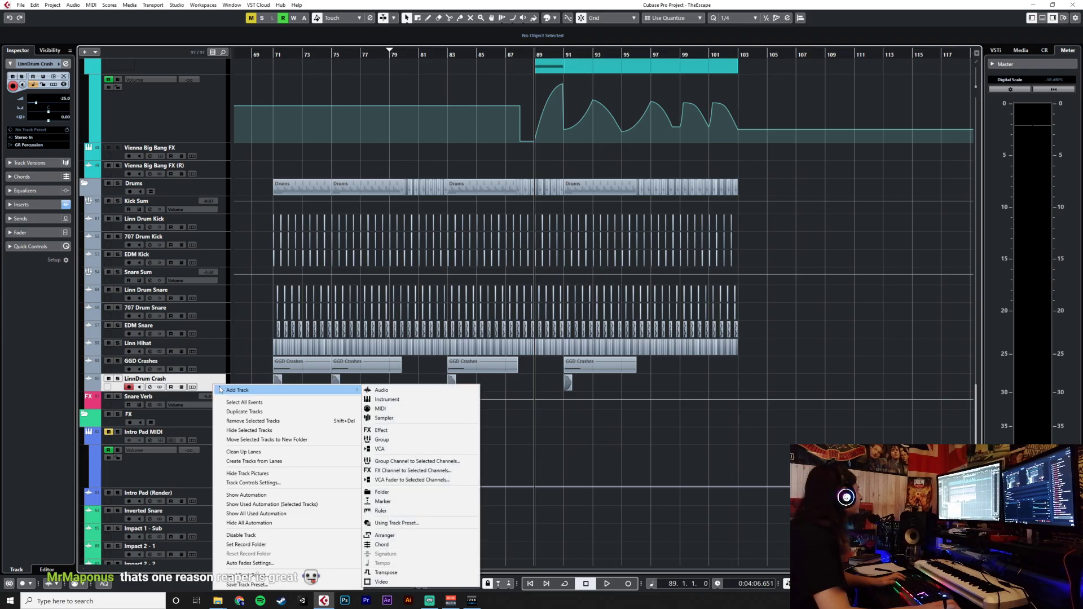
left_click(408, 390)
left_click(545, 305)
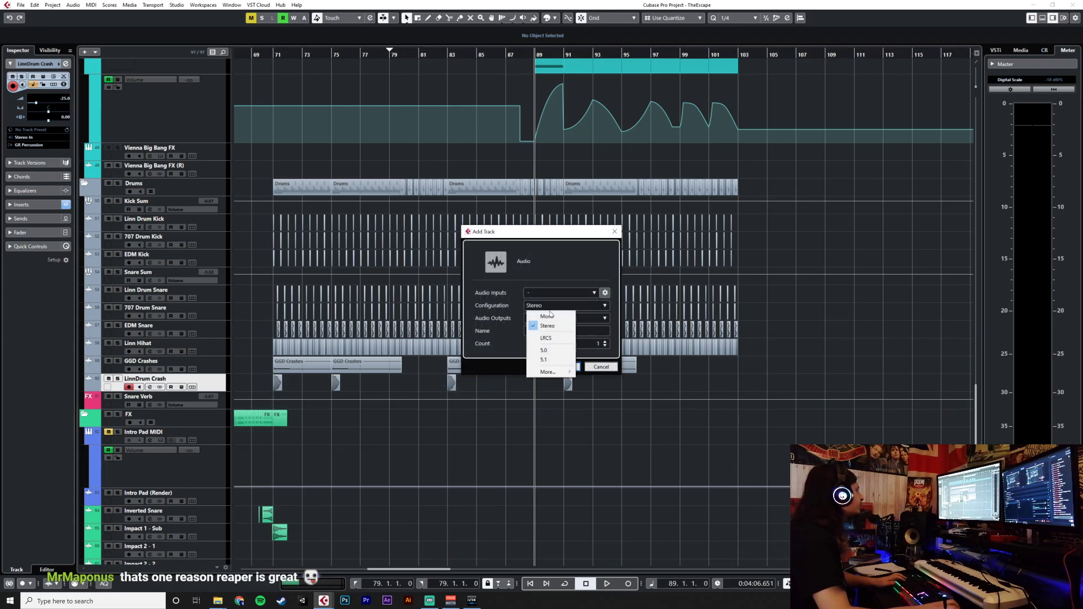
left_click(542, 313)
left_click(546, 306)
left_click(542, 320)
left_click(603, 319)
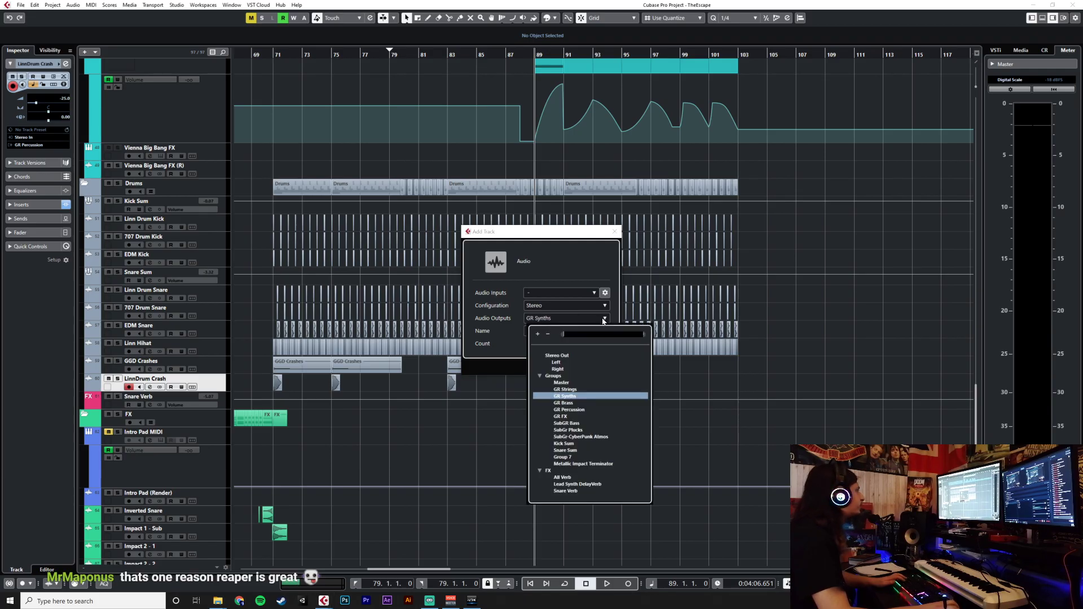
left_click(604, 322)
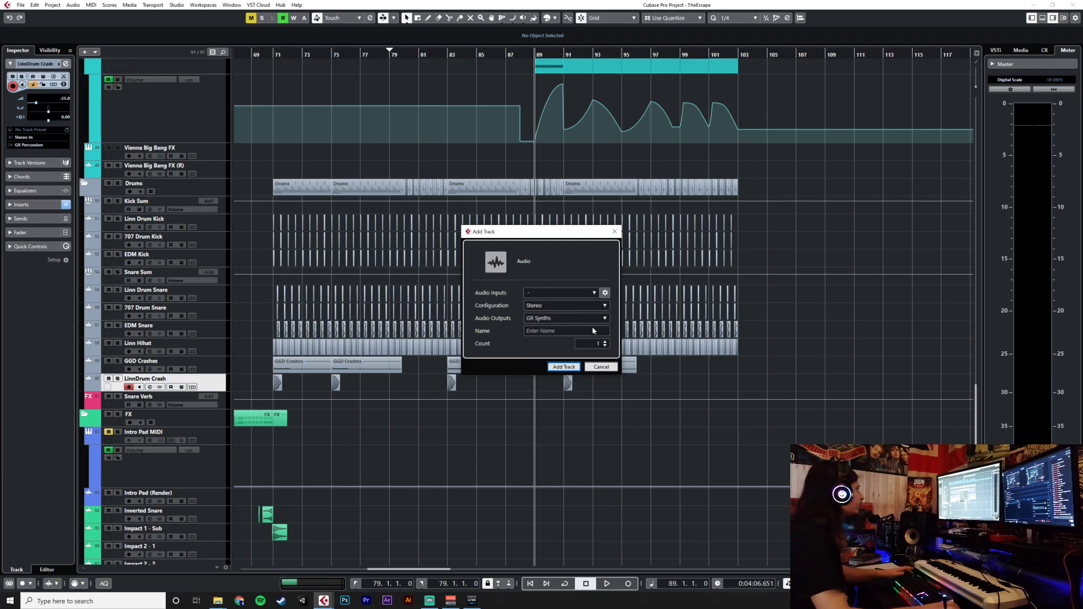
left_click(601, 367)
Start a new stereo group track beneath the LinnDrum Crash track, with its audio output routed to GR Percussion.
right_click(223, 386)
mouse_move(237, 389)
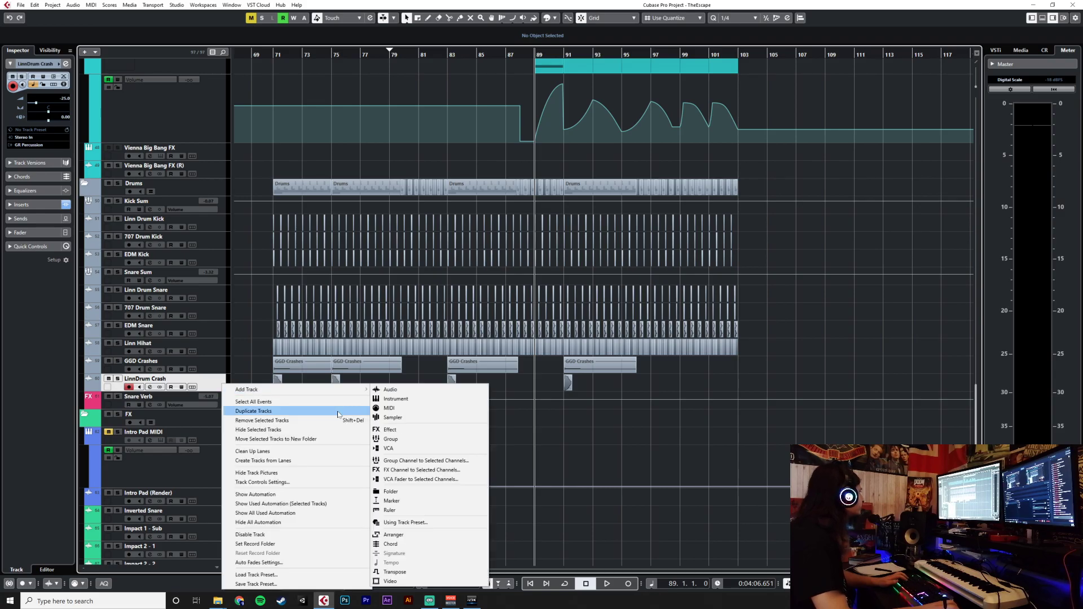
left_click(451, 441)
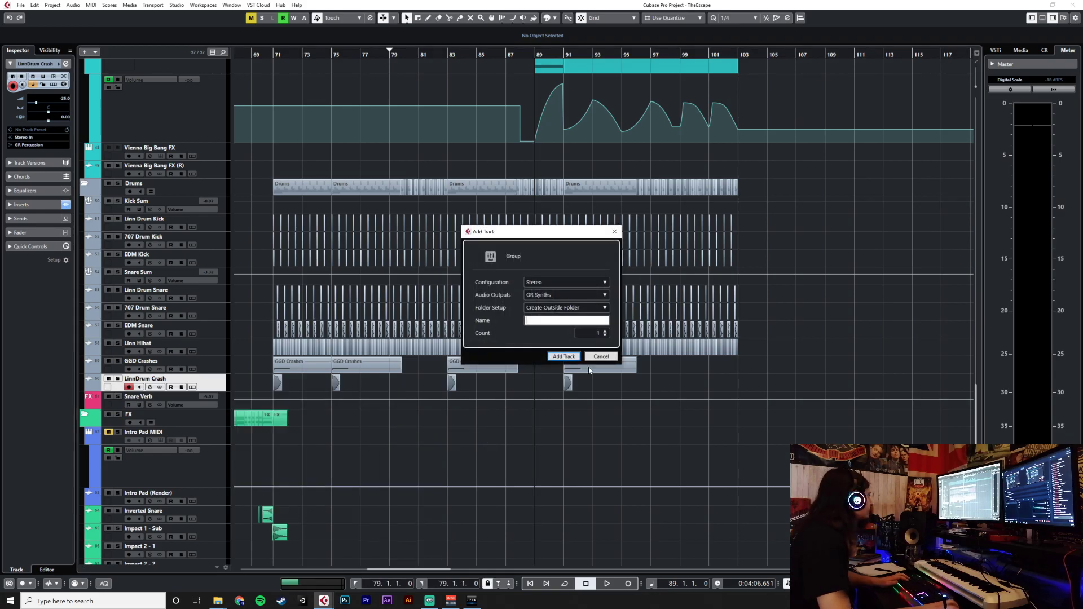
left_click(553, 285)
left_click(552, 293)
left_click(565, 296)
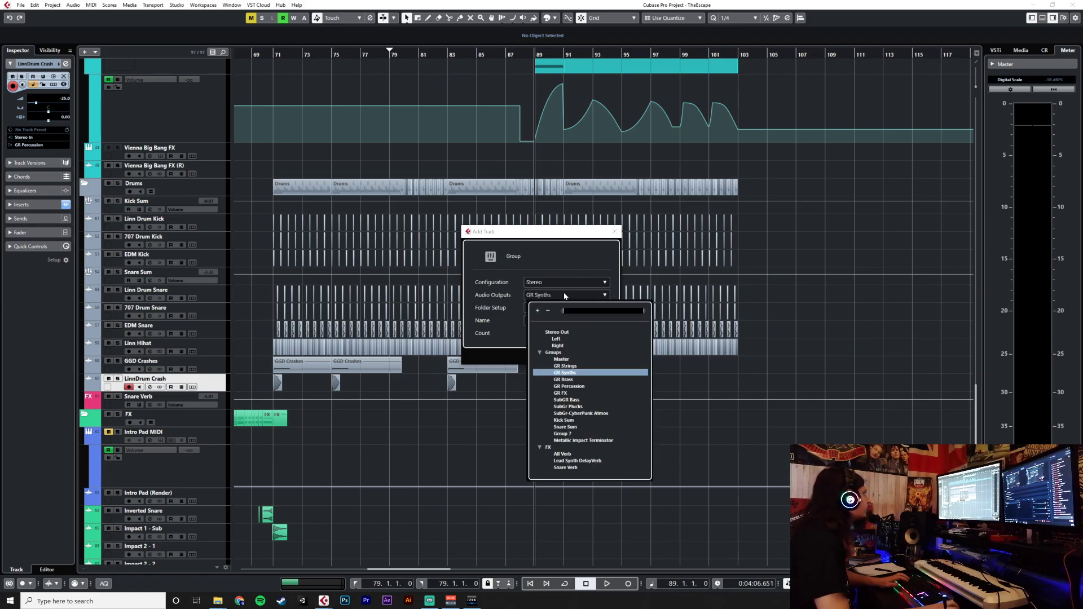
type("gr per")
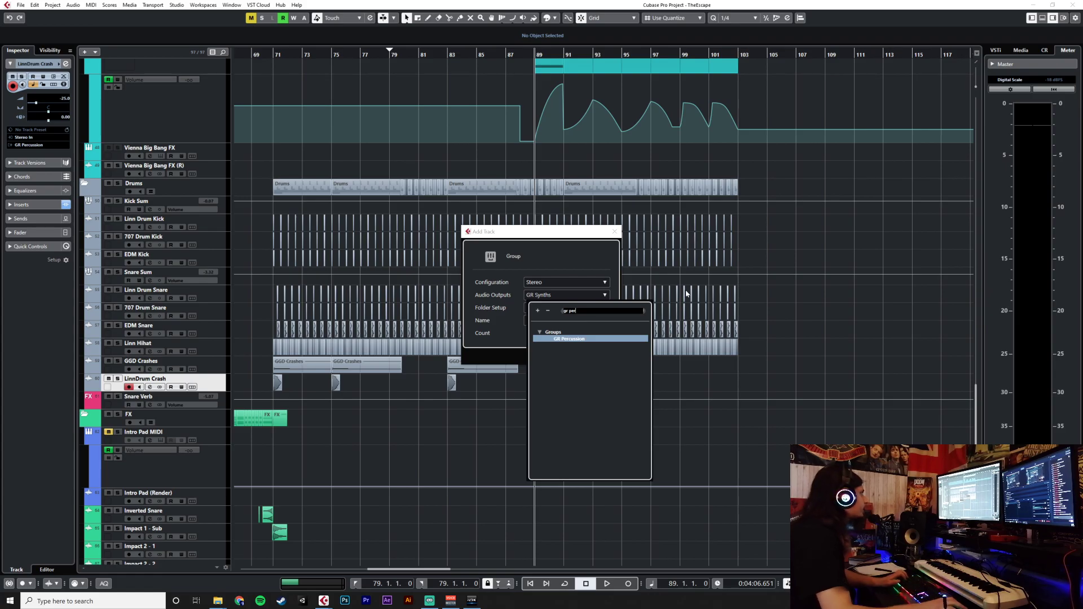
left_click(599, 339)
Name the new group Toms Sum and add it to the project.
left_click(566, 321)
type("GR")
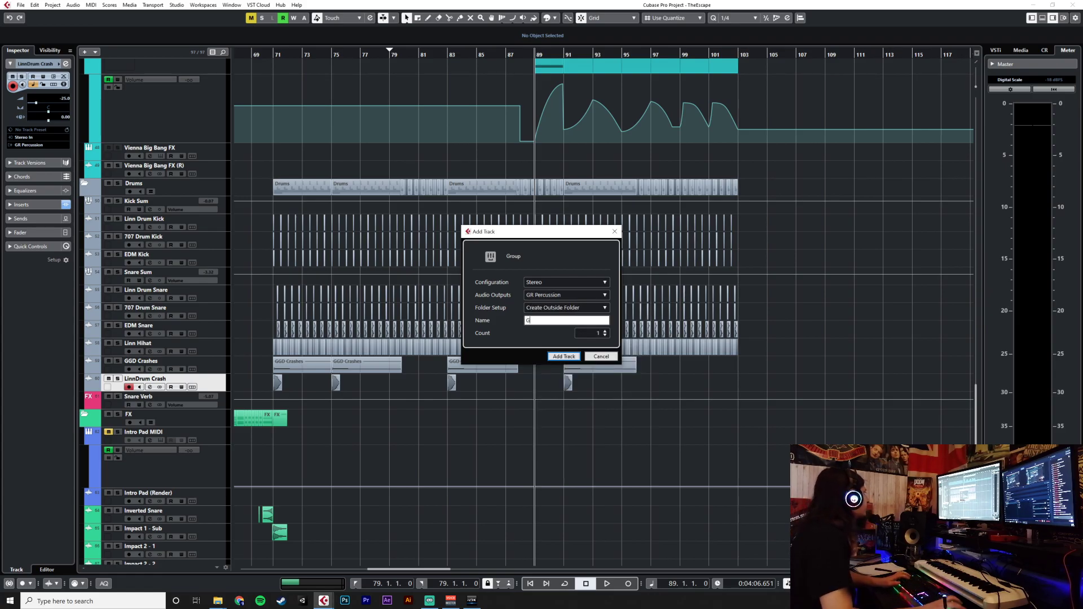
key("BackSpace")
key("BackSpace")
key("BackSpace")
type("Toms Sum")
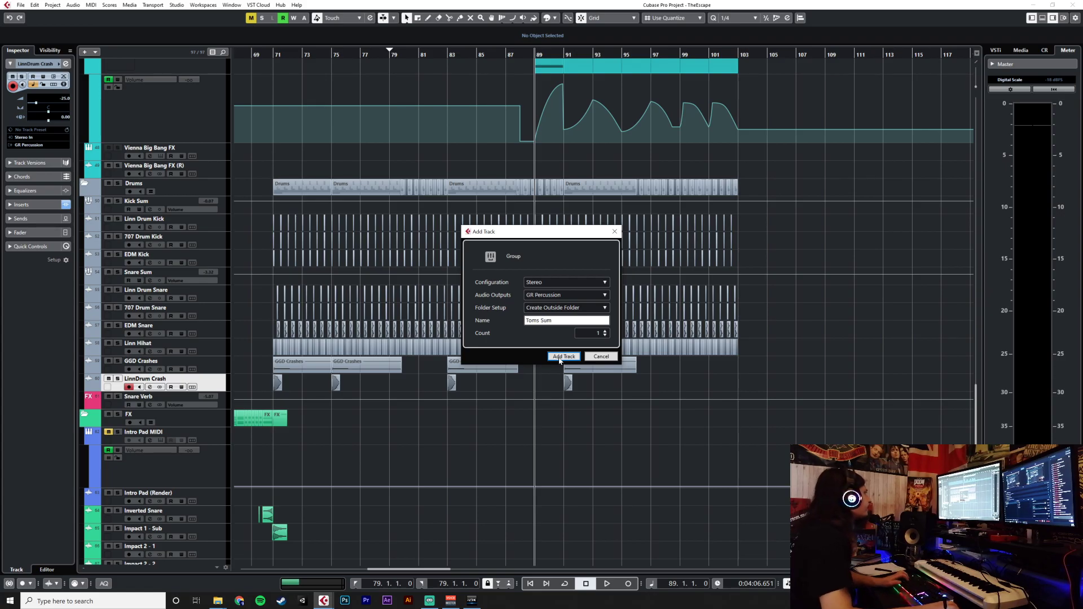
key("Return")
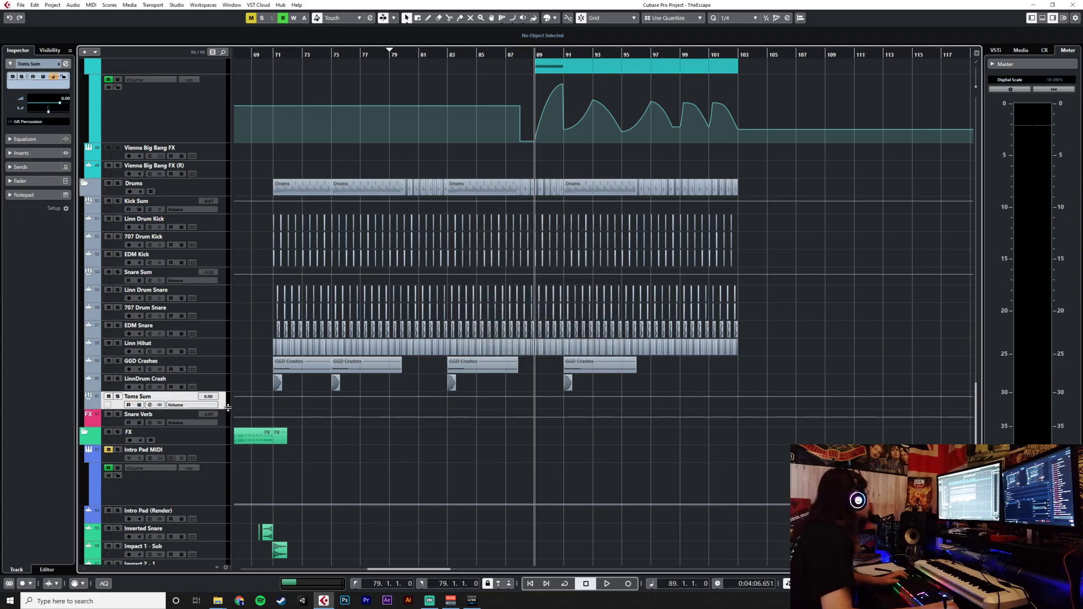
Add five stereo audio tracks beneath Toms Sum, with their audio output routed to the Toms Sum group.
right_click(223, 406)
mouse_move(237, 414)
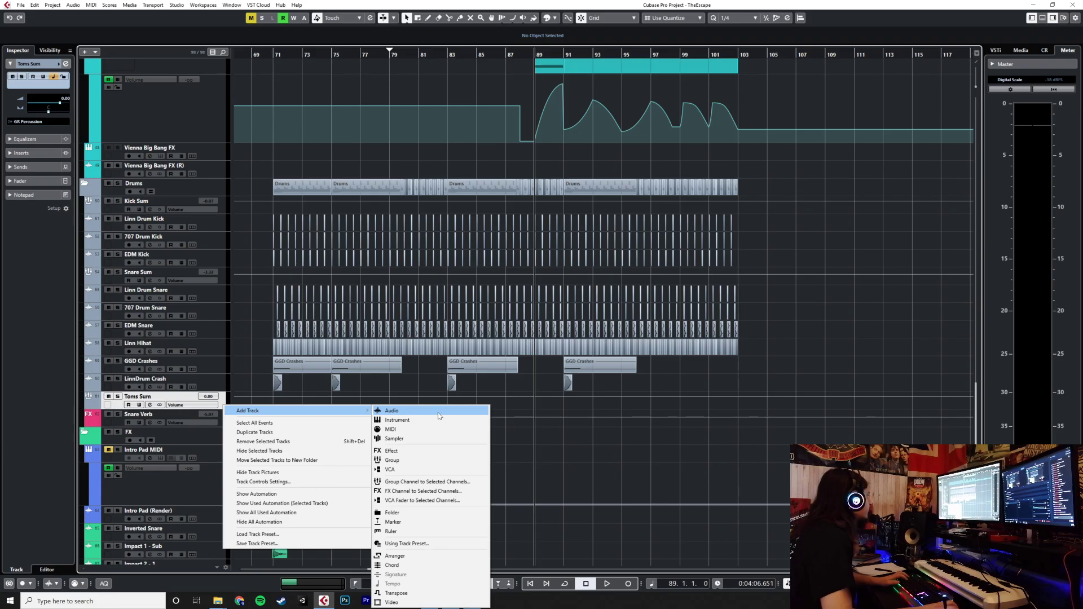
left_click(440, 417)
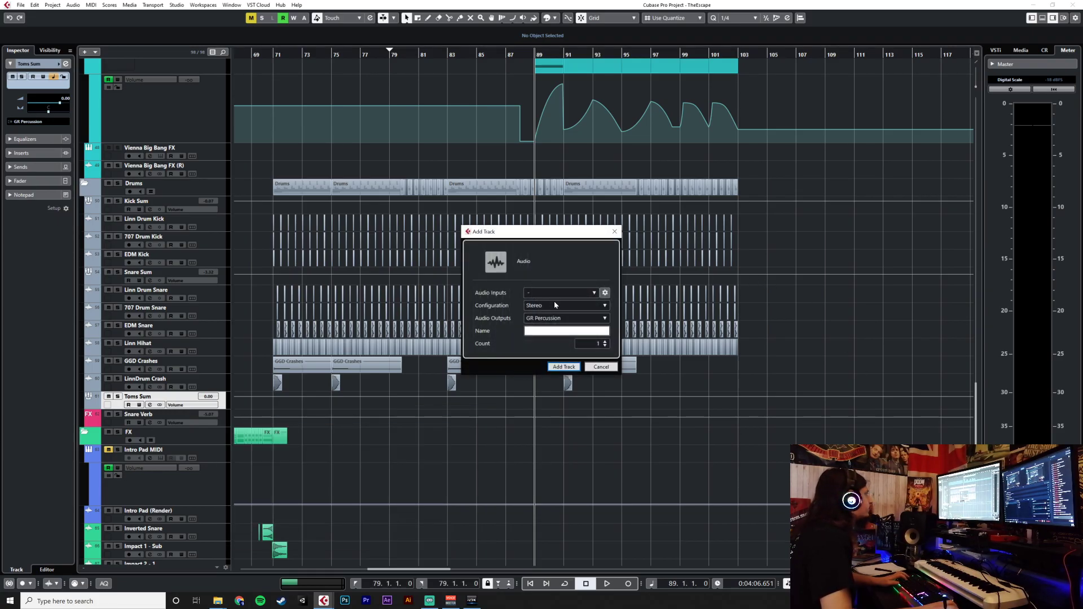
left_click(562, 319)
type("toms")
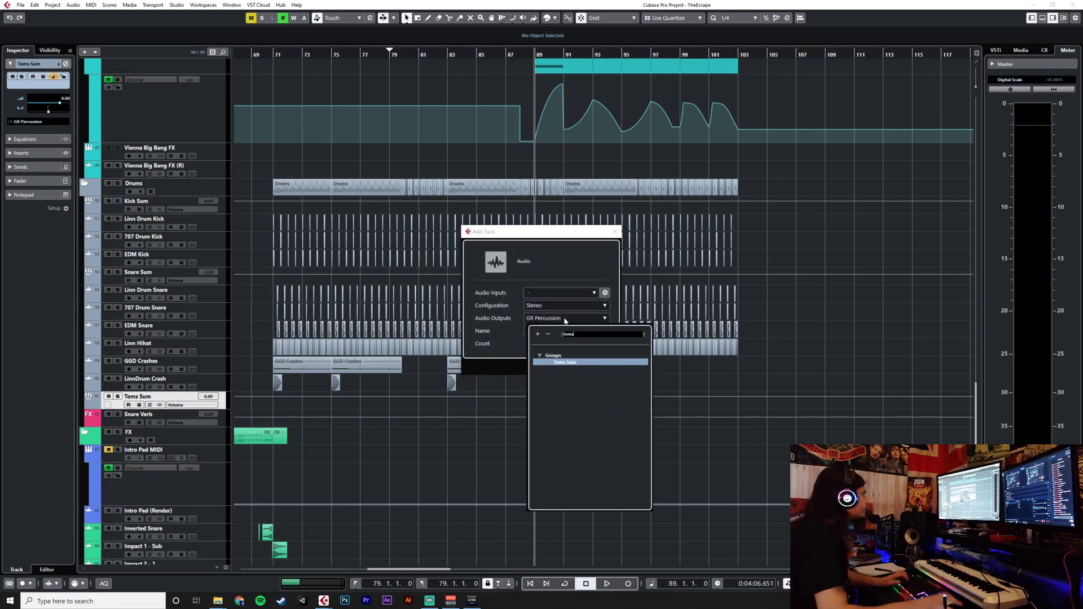
left_click(559, 363)
left_click(593, 293)
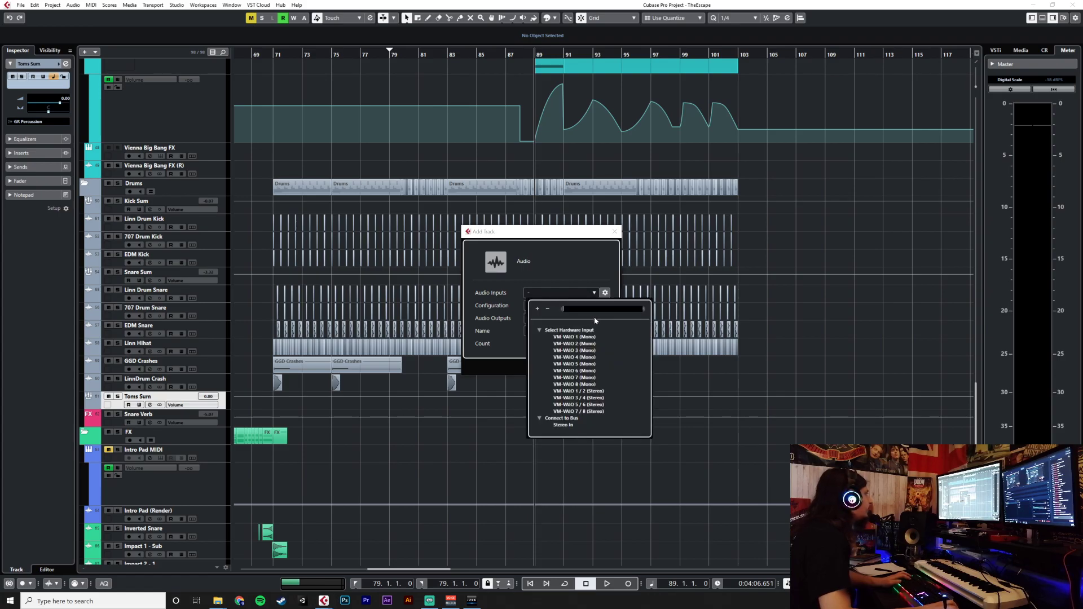
left_click(568, 282)
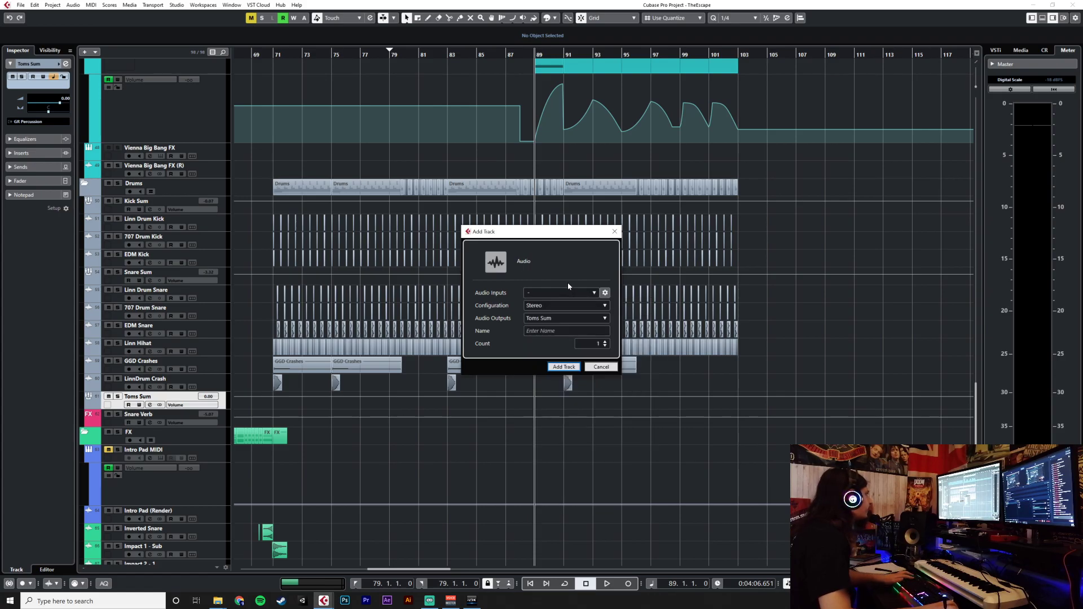
left_click(597, 346)
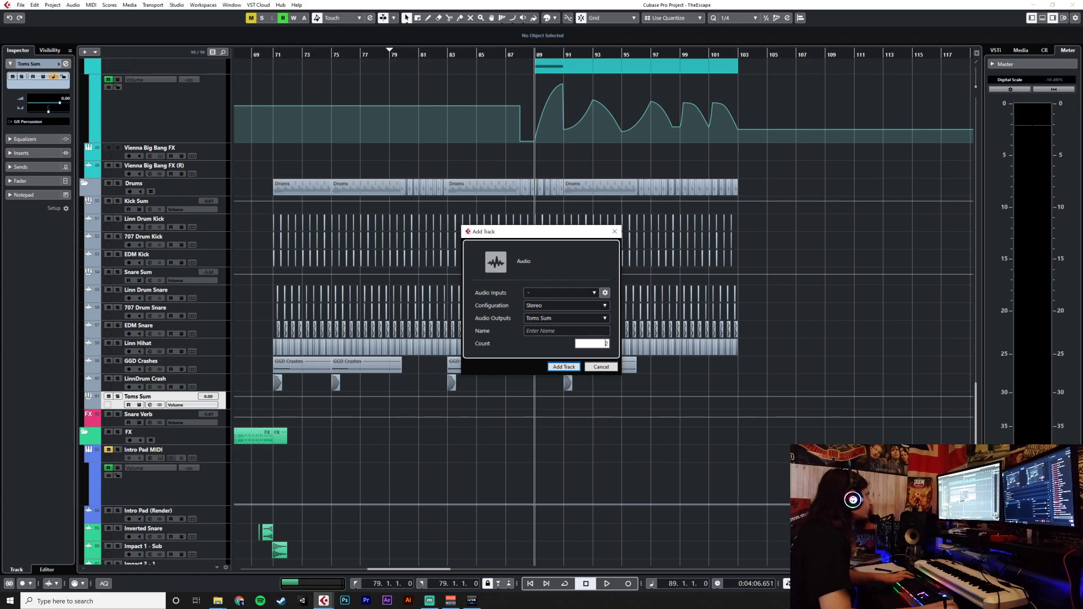
key("Return")
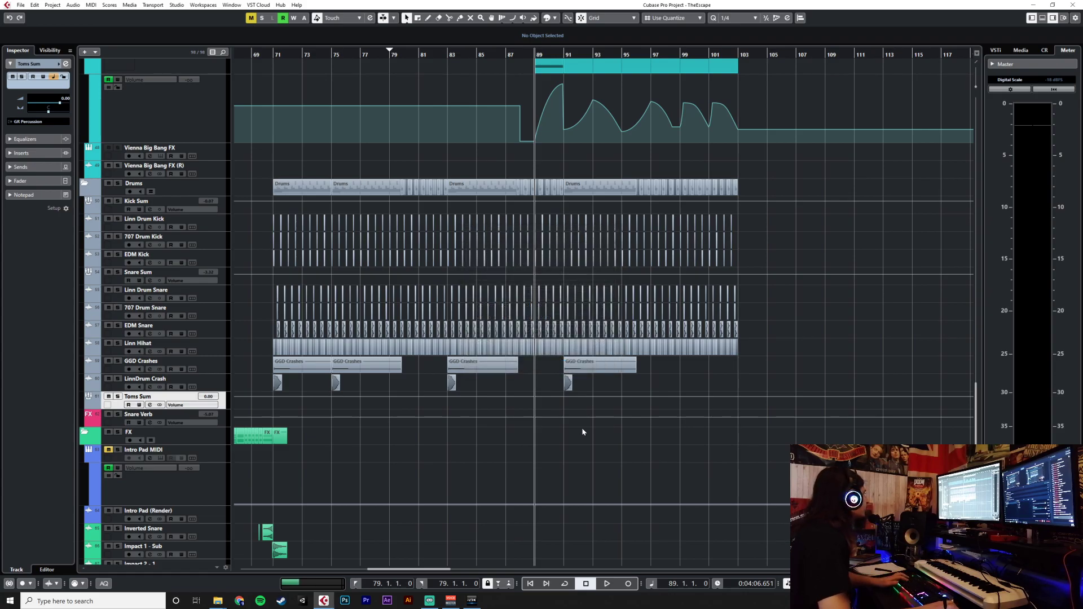
Examine the synth, brass and string tracks of the arrangement back from the final section to the middle section.
scroll(545, 423, "down", 3)
scroll(539, 395, "up", 15)
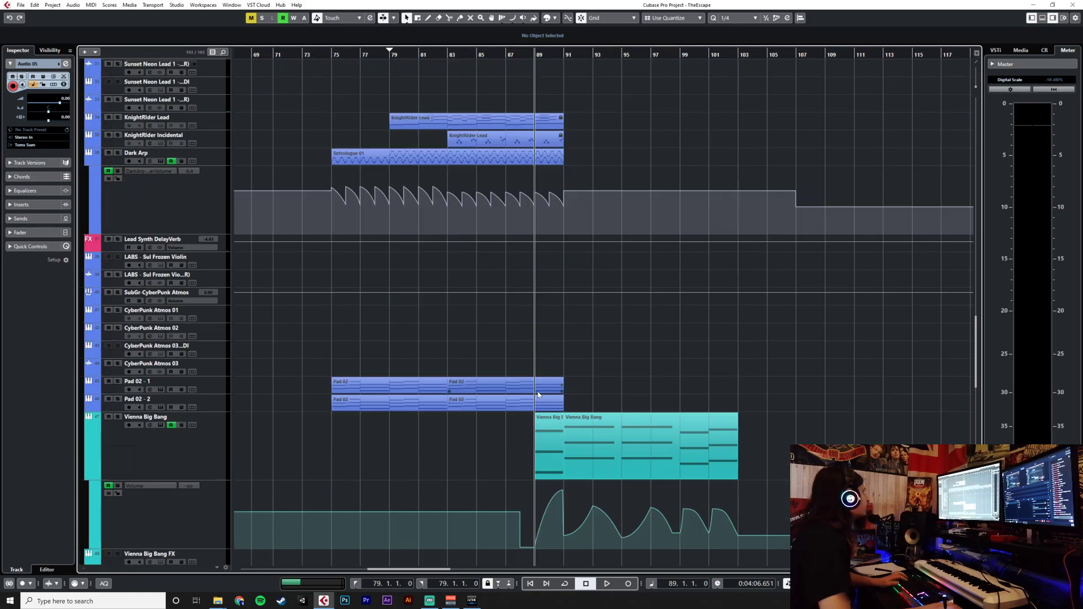
scroll(539, 395, "up", 5)
scroll(538, 395, "down", 4)
scroll(538, 395, "down", 1)
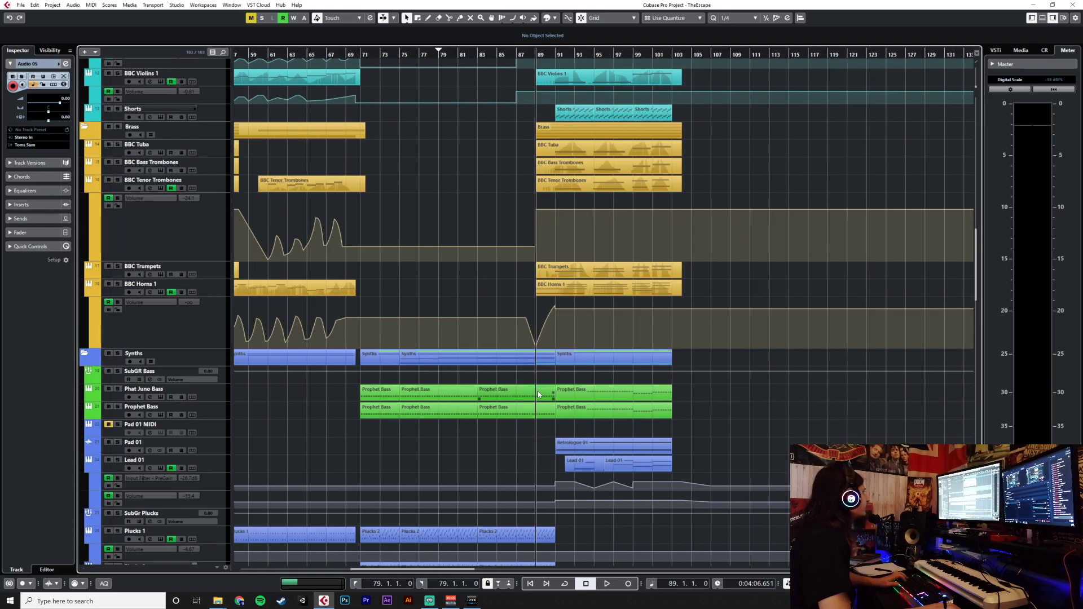
scroll(538, 395, "down", 1)
scroll(539, 395, "up", 6)
scroll(538, 395, "left", 3)
Play the passage leading into bar 57, stop it, and place the playback position at bar 55.
left_click(563, 53)
key("space")
scroll(619, 401, "down", 15)
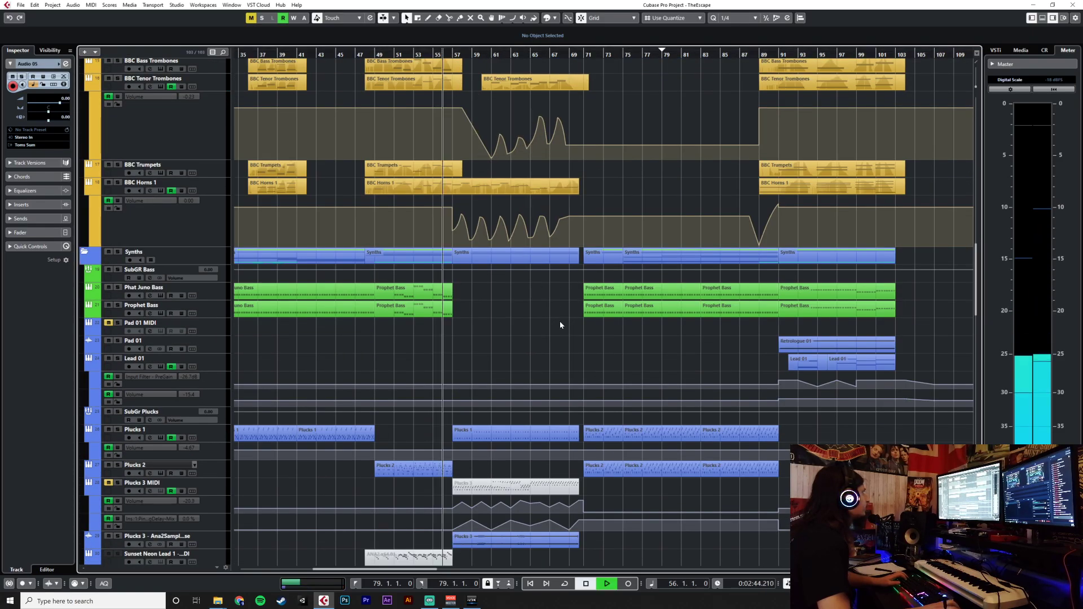
scroll(486, 426, "up", 6)
scroll(486, 426, "left", 4)
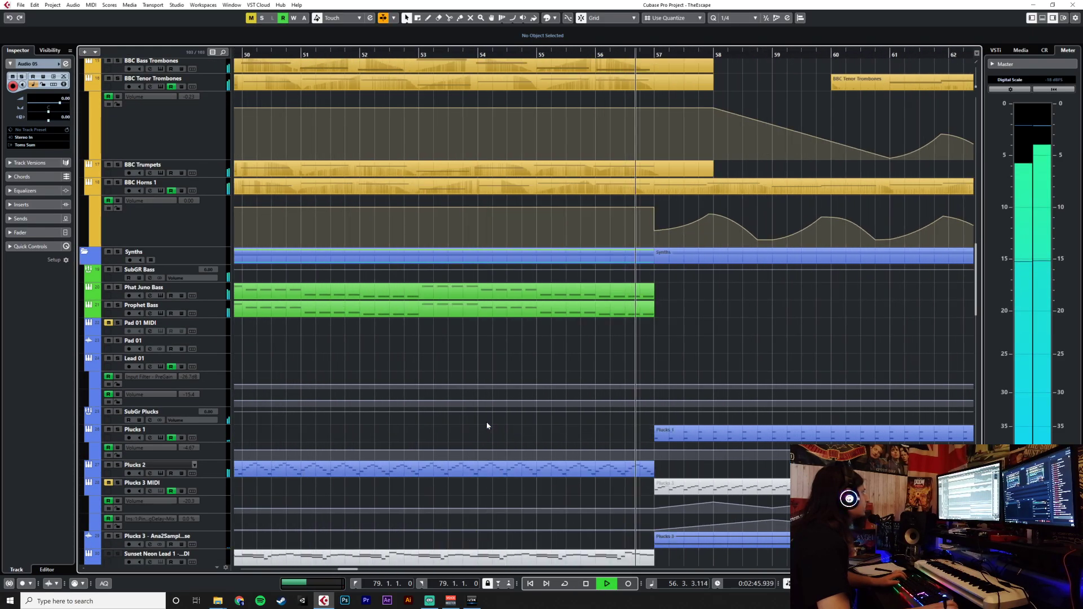
key("space")
left_click(538, 53)
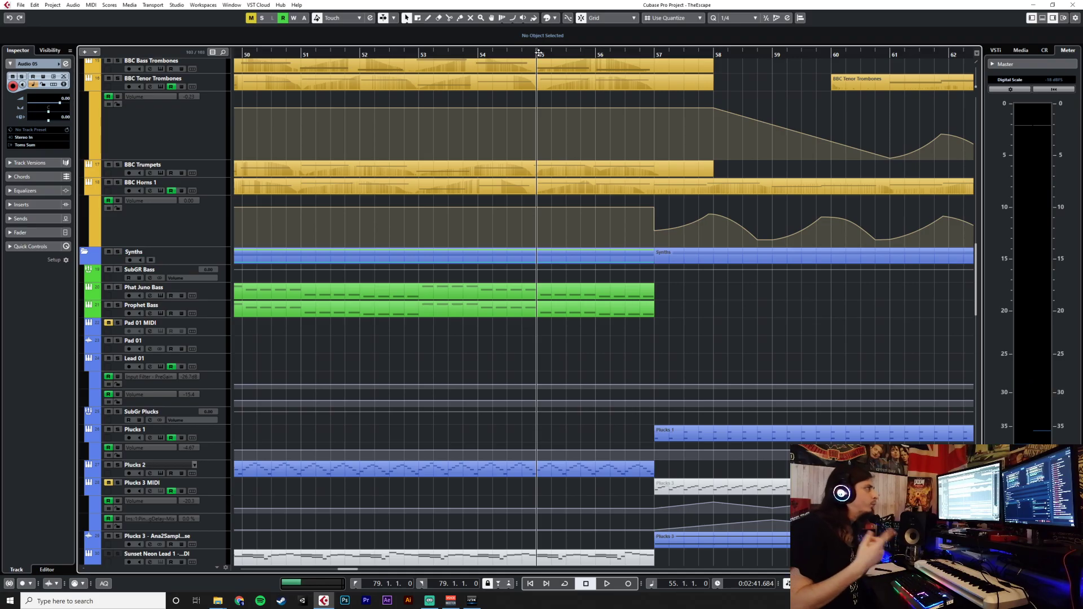
Look through the brass and synth parts from bar 55 onwards and place the playback position at bar 68.
scroll(910, 307, "down", 3)
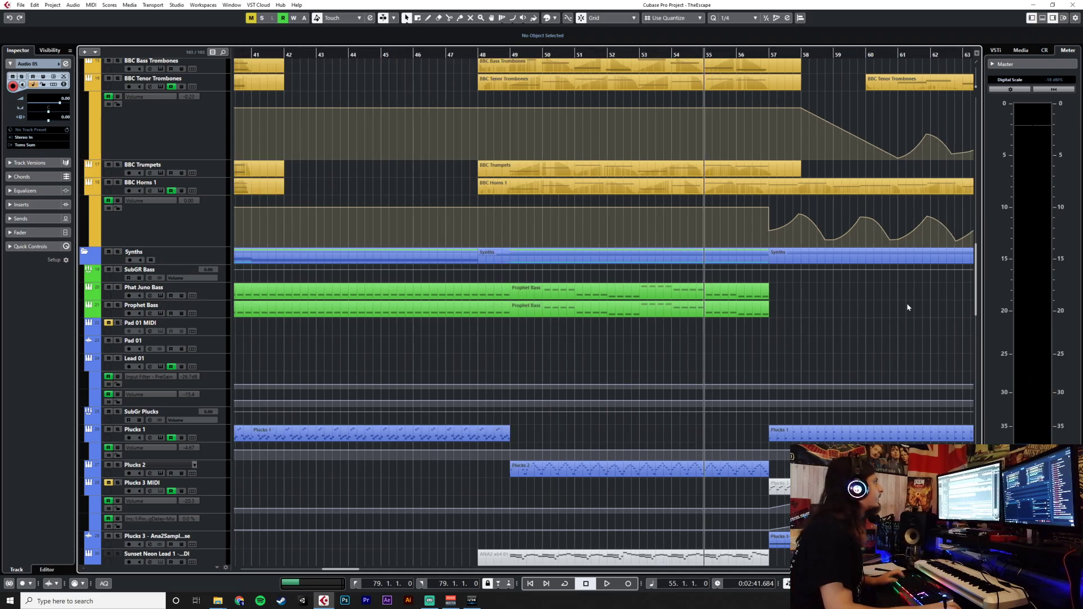
scroll(880, 299, "right", 4)
scroll(732, 259, "right", 5)
scroll(639, 400, "down", 4)
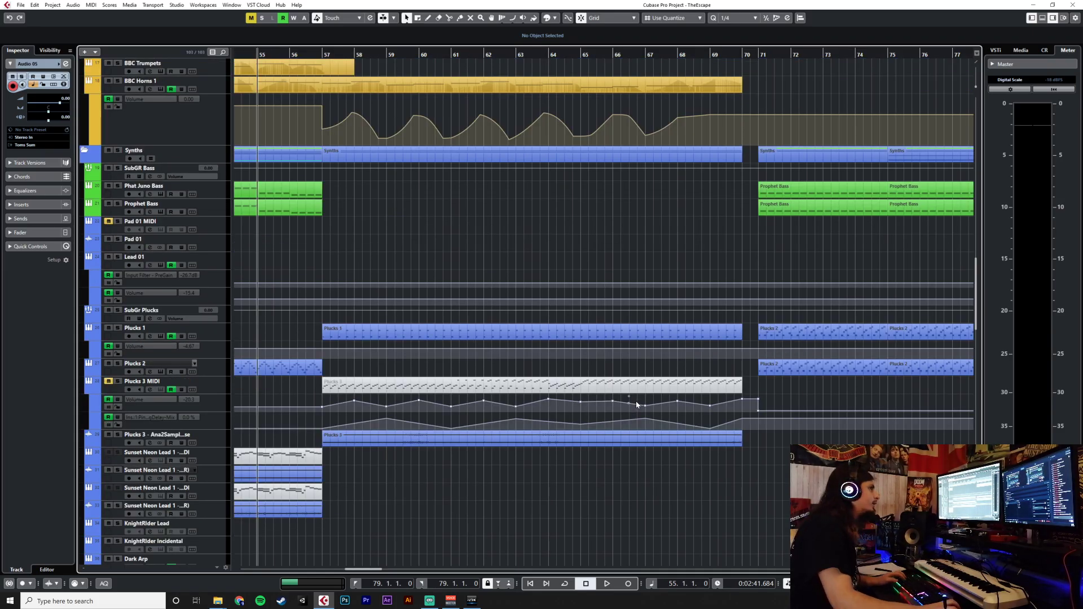
scroll(636, 404, "right", 5)
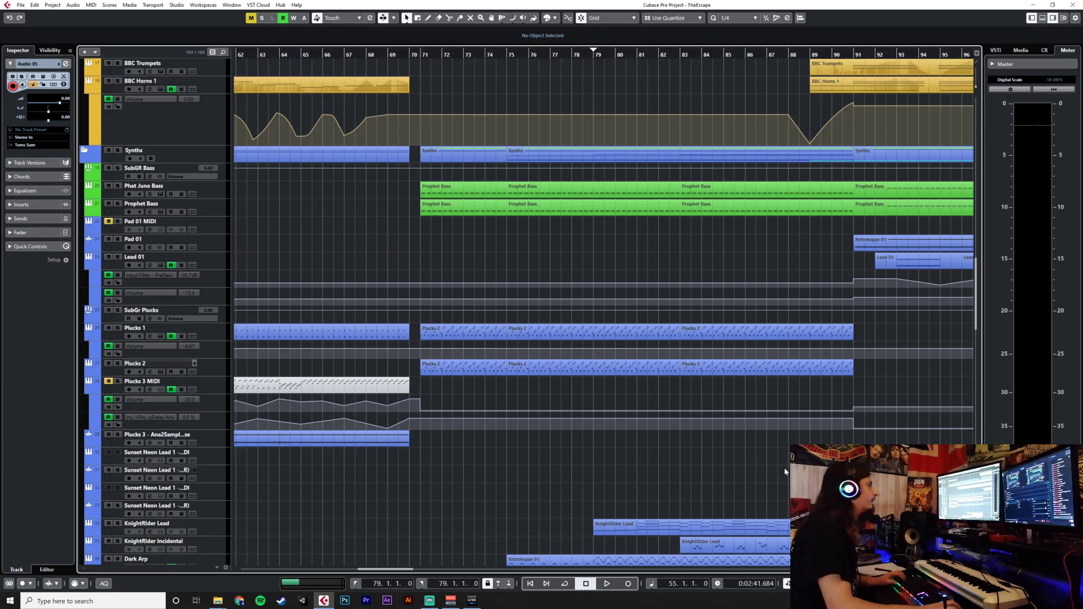
scroll(786, 472, "left", 10)
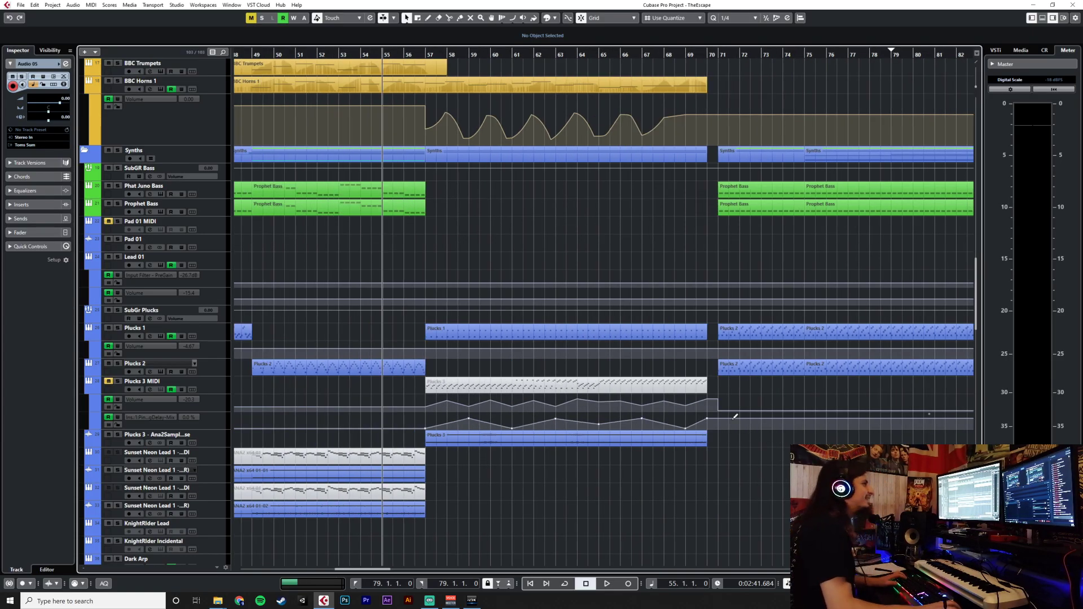
left_click(665, 55)
Examine the tempo, group automation, pluck and lead tracks around the transitions at bars 57 and 71.
scroll(759, 277, "up", 3)
scroll(759, 277, "down", 3)
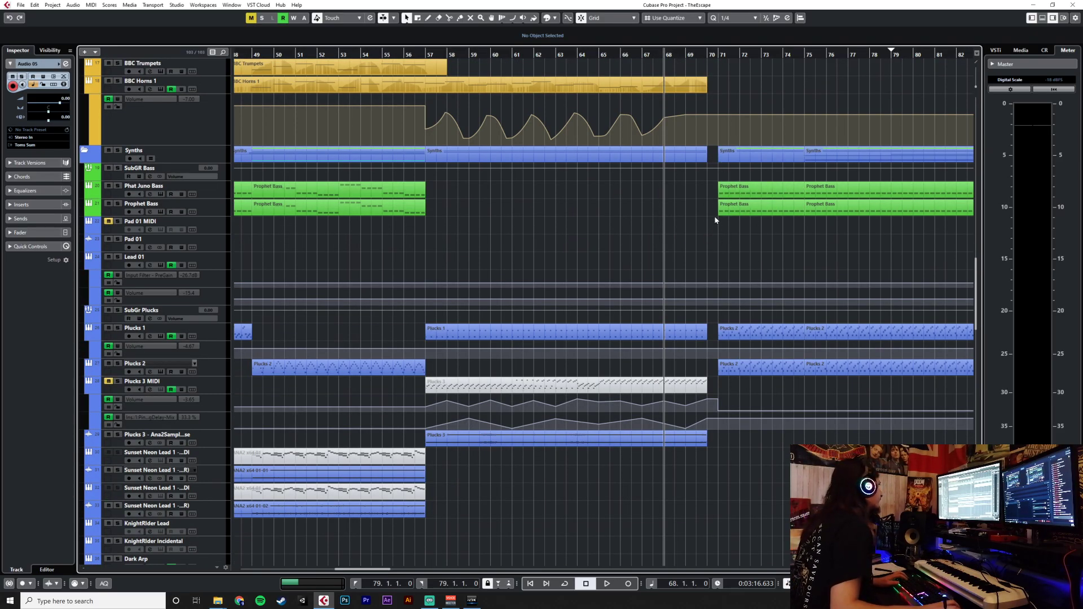
scroll(716, 217, "up", 5)
scroll(715, 197, "up", 3)
scroll(726, 382, "down", 8)
scroll(725, 373, "down", 3)
scroll(722, 316, "up", 3)
scroll(715, 248, "up", 10)
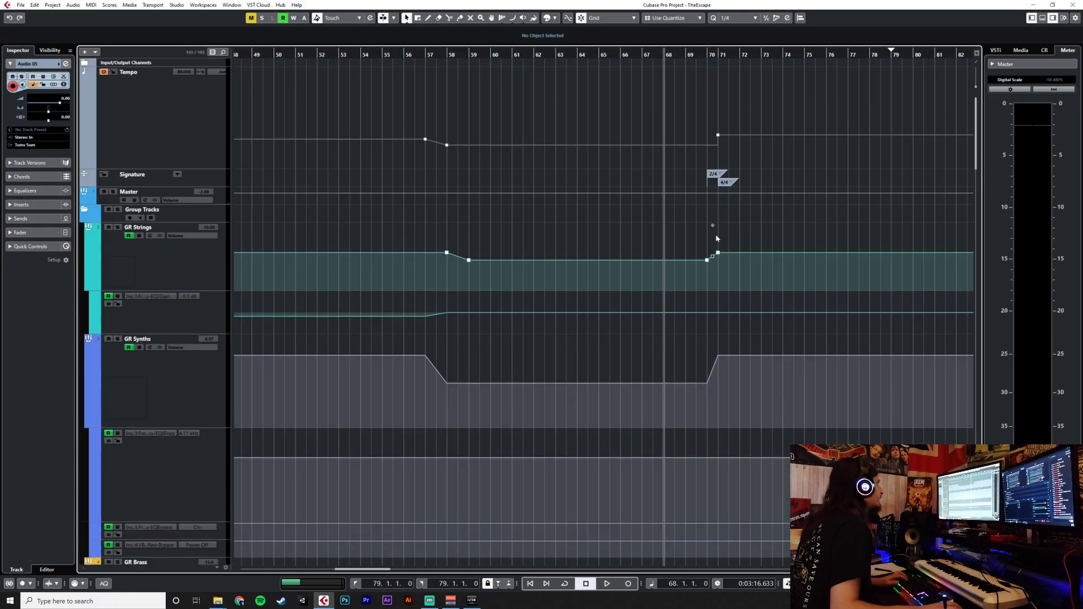
scroll(733, 313, "down", 10)
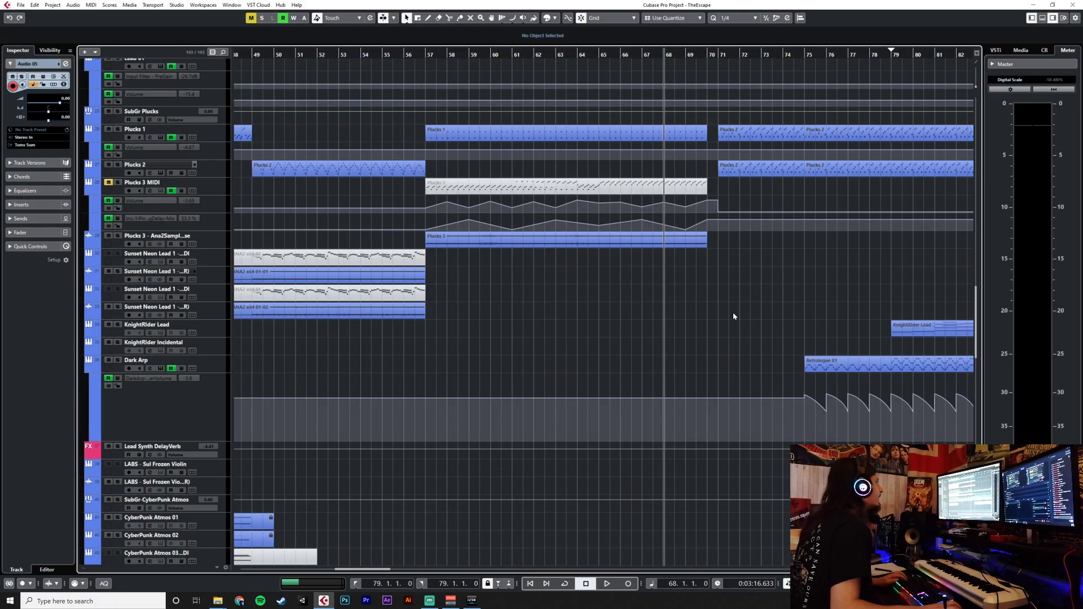
scroll(735, 311, "up", 3)
scroll(734, 310, "left", 2)
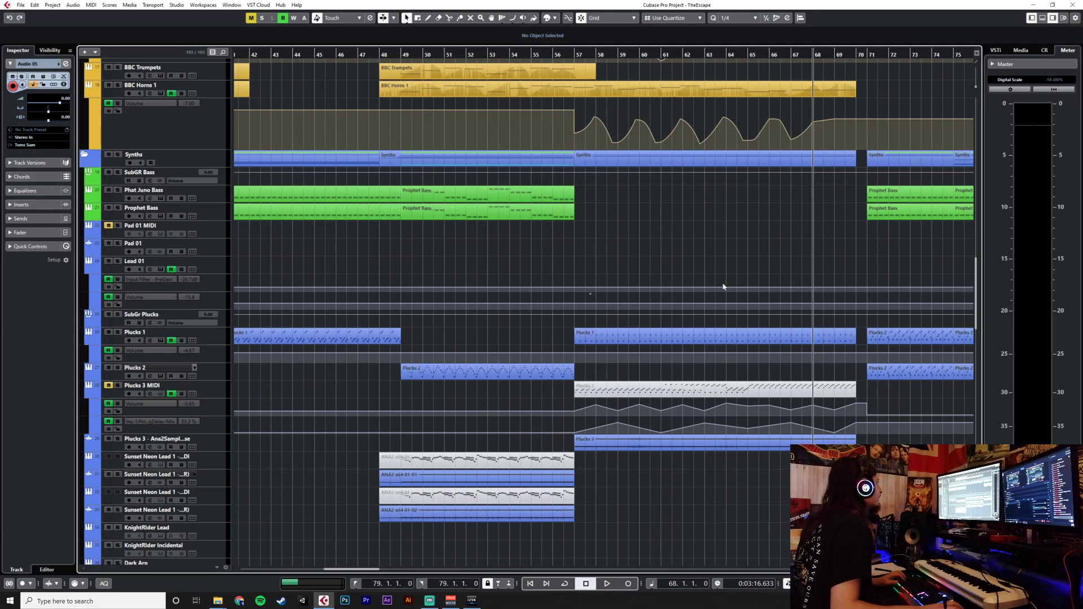
Set the playback position to bar 55 and select the Audio 01 track beneath Toms Sum.
left_click(532, 55)
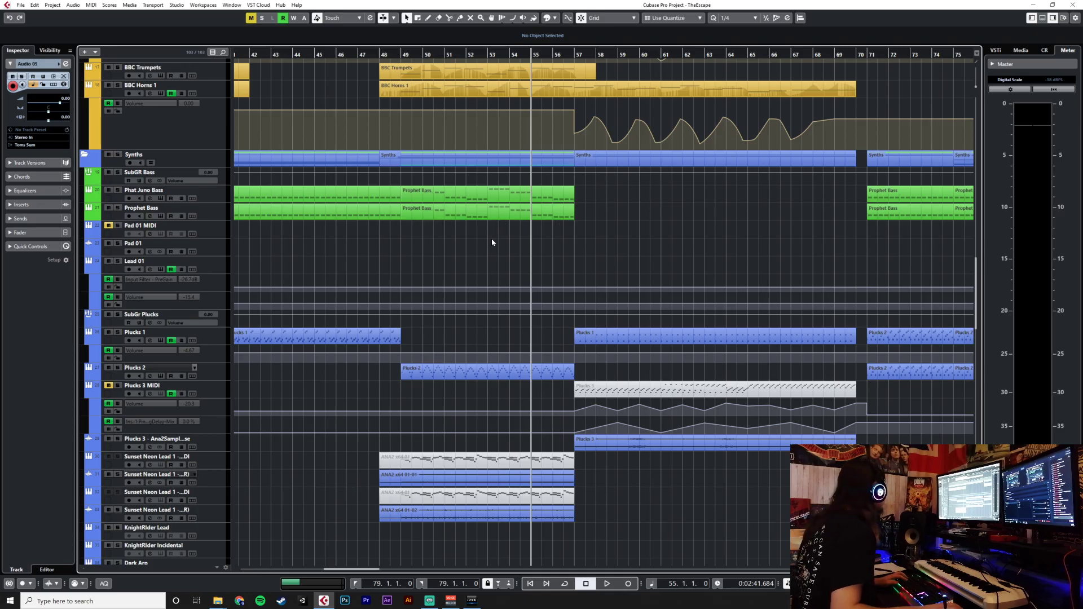
scroll(436, 303, "down", 3)
scroll(436, 299, "down", 15)
scroll(435, 297, "up", 3)
left_click(199, 215)
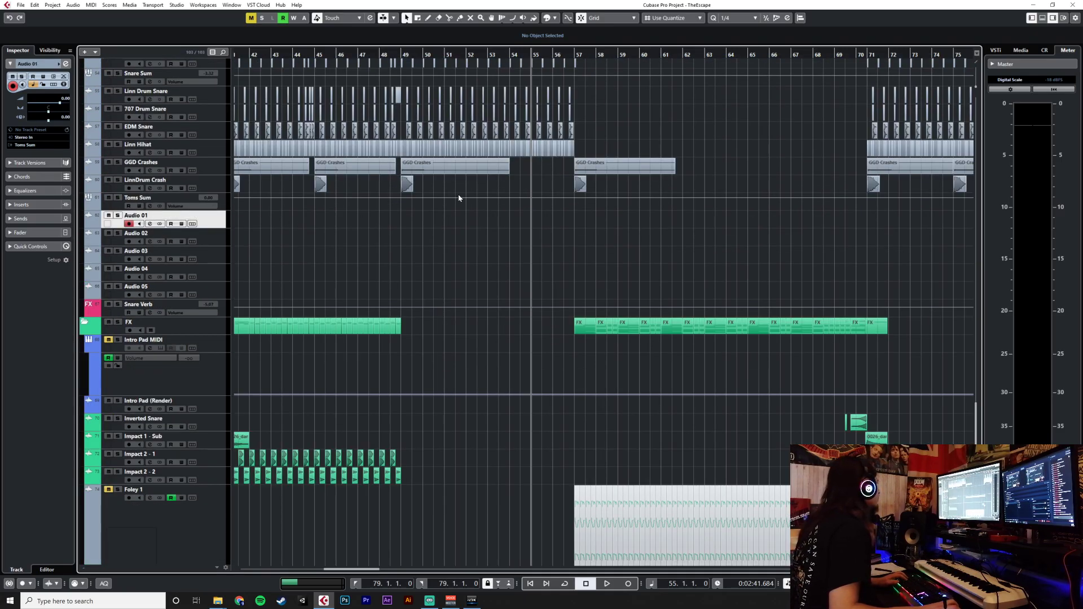
left_click(21, 5)
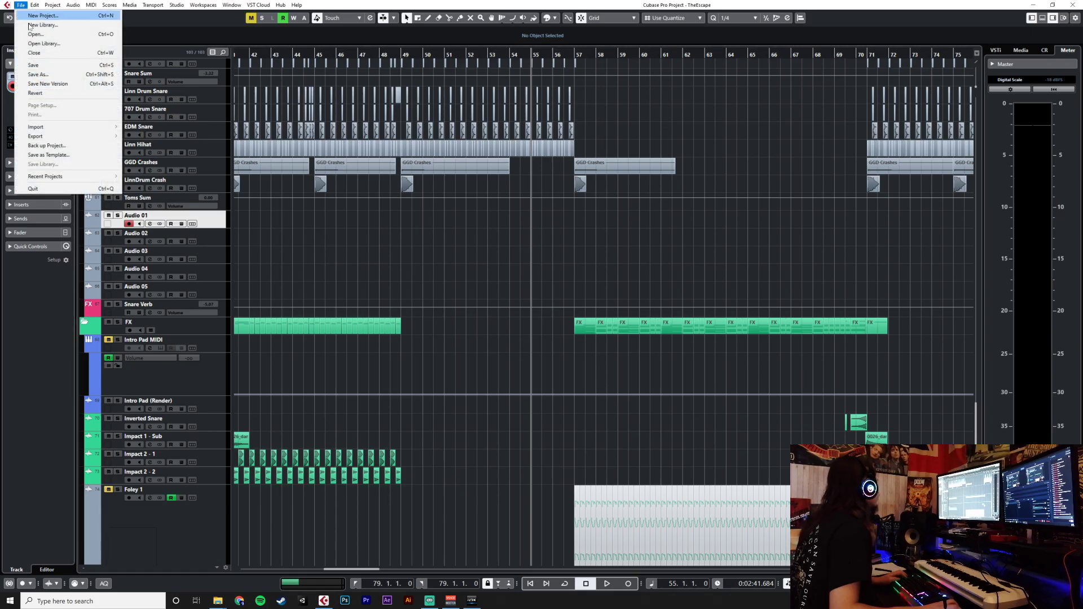
mouse_move(50, 126)
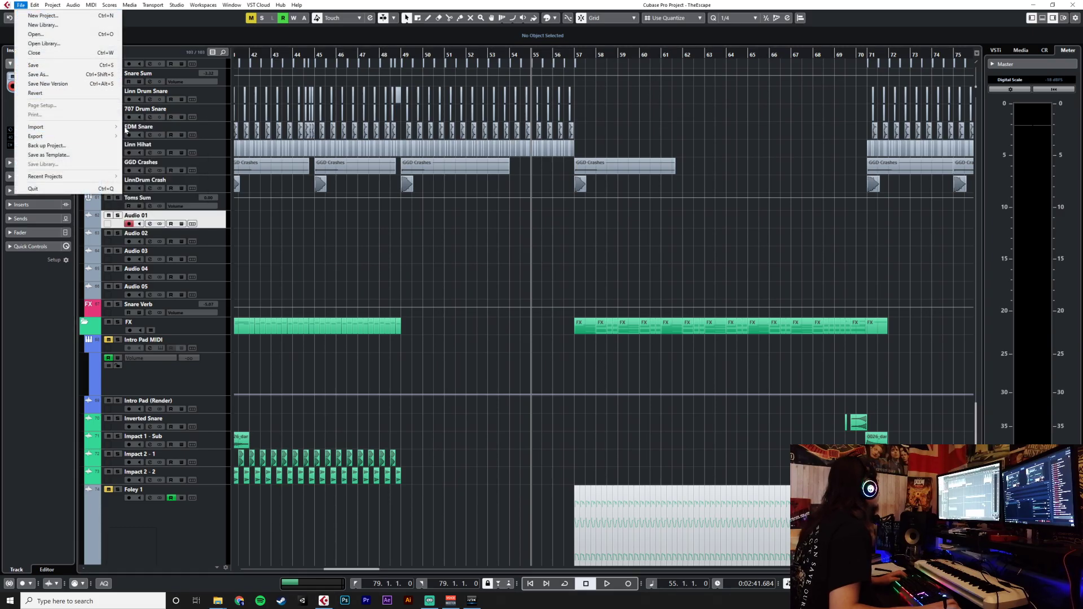
left_click(937, 252)
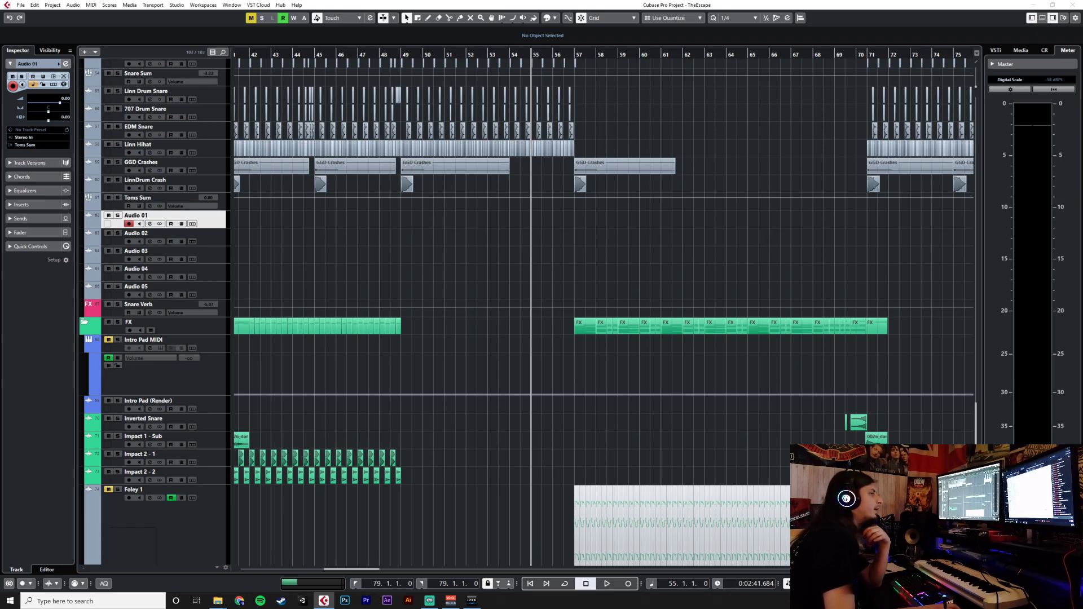
Duplicate the Audio 05 track to get a sixth audio track beneath Toms Sum.
left_click(212, 290)
right_click(213, 291)
left_click(242, 316)
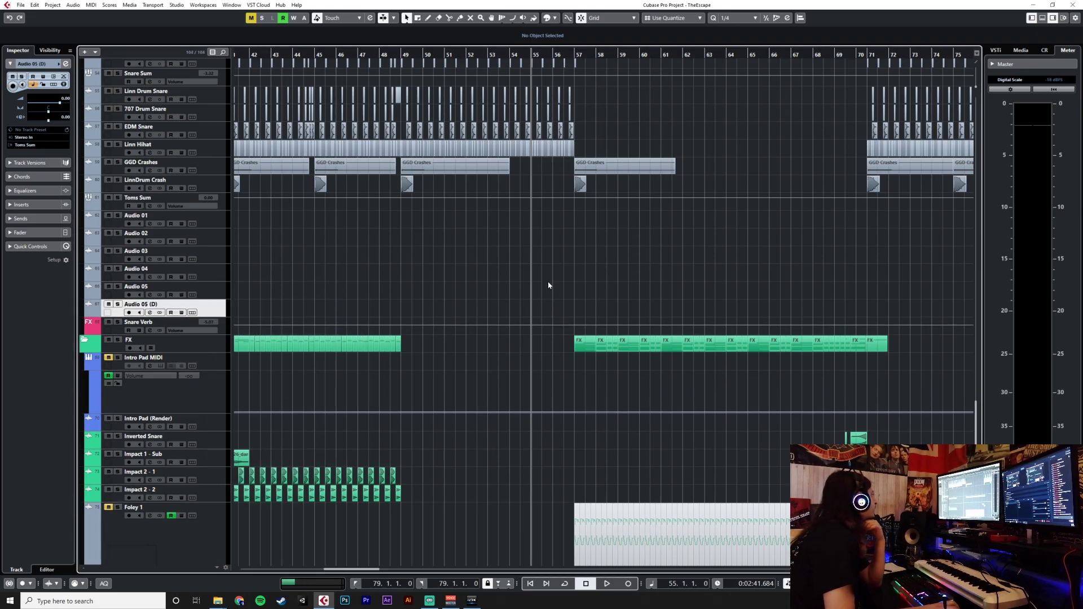
Import the six SD_LINDRUM_Tom samples at bar 55 onto separate tracks starting with Audio 01, copying and converting the files into the project.
left_click(219, 227)
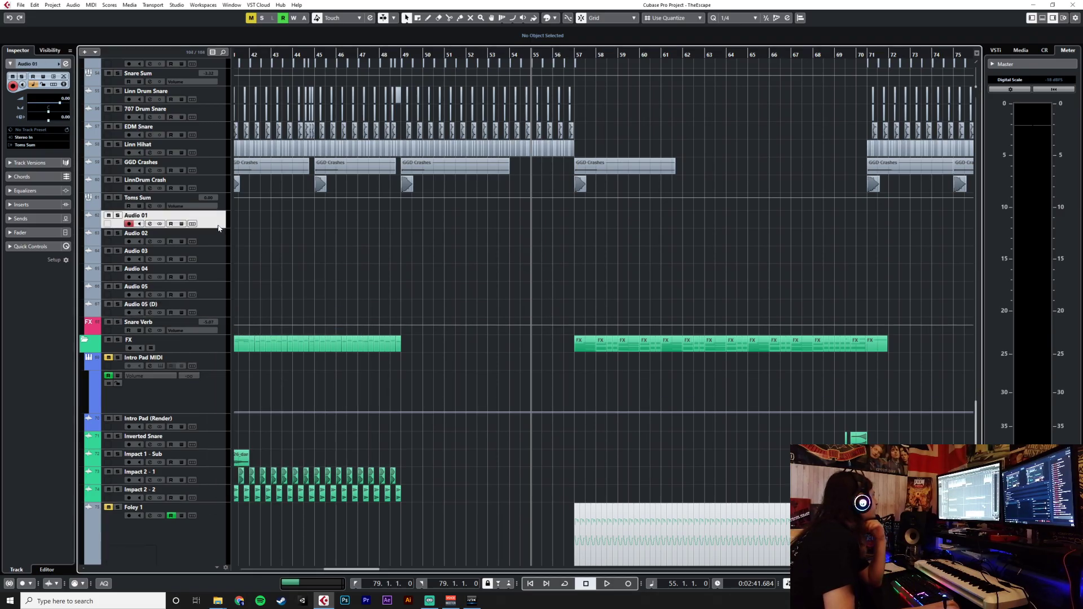
left_click(23, 7)
mouse_move(84, 131)
left_click(192, 130)
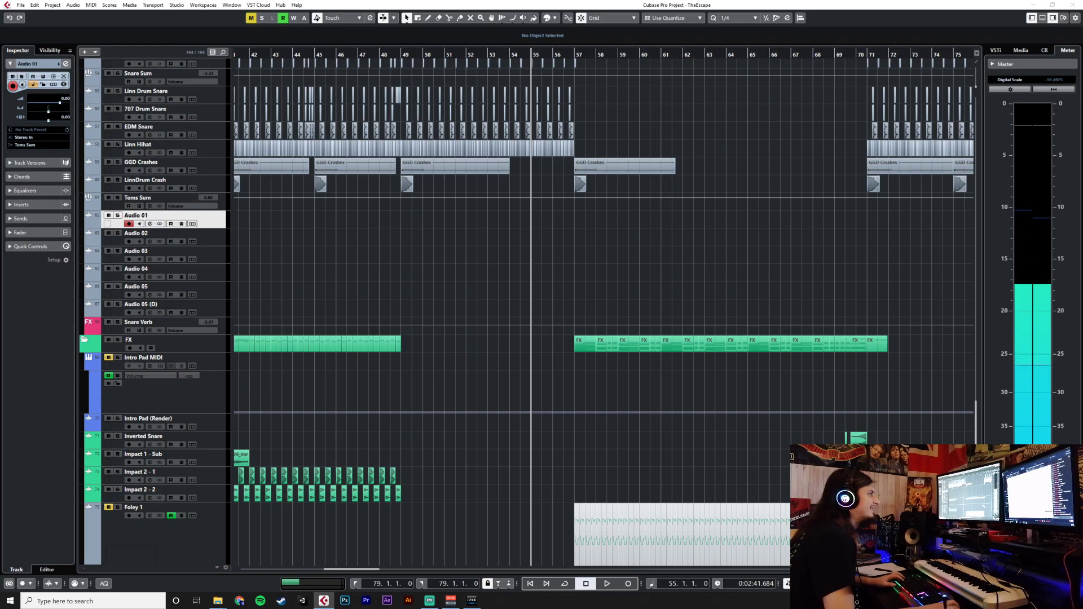
key("Return")
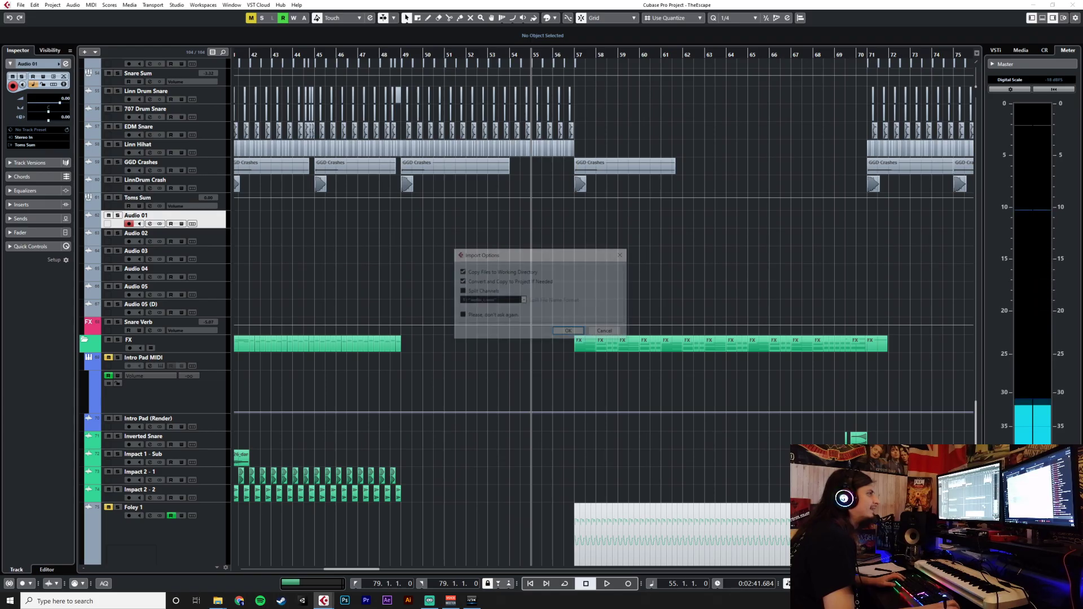
left_click(570, 332)
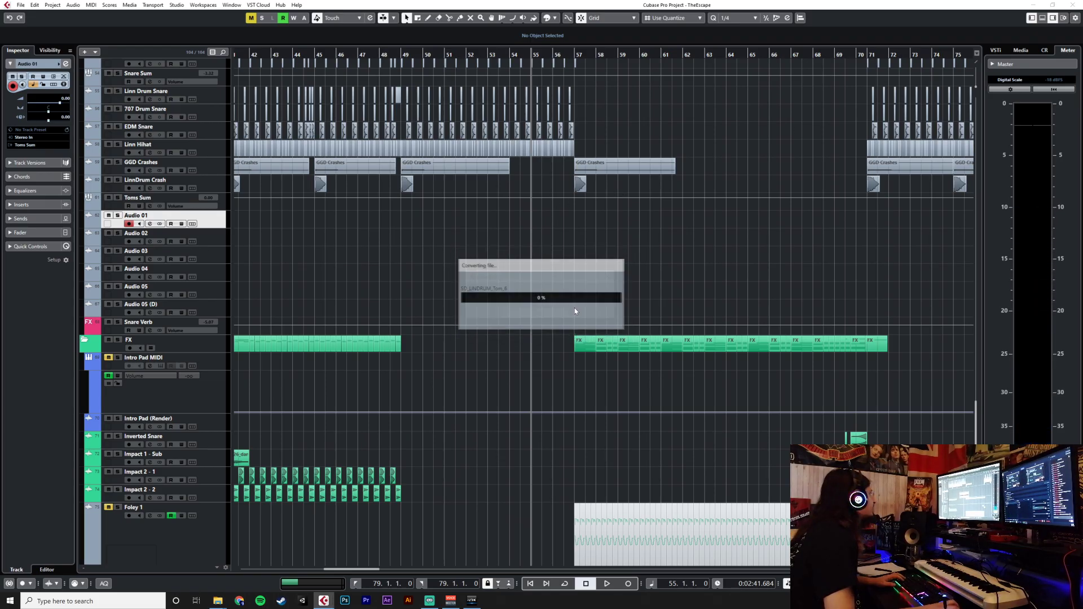
left_click(563, 316)
Solo the six tom tracks and stagger their samples one beat apart, from bar 55 beat 1 to bar 56 beat 2.
scroll(559, 252, "up", 8)
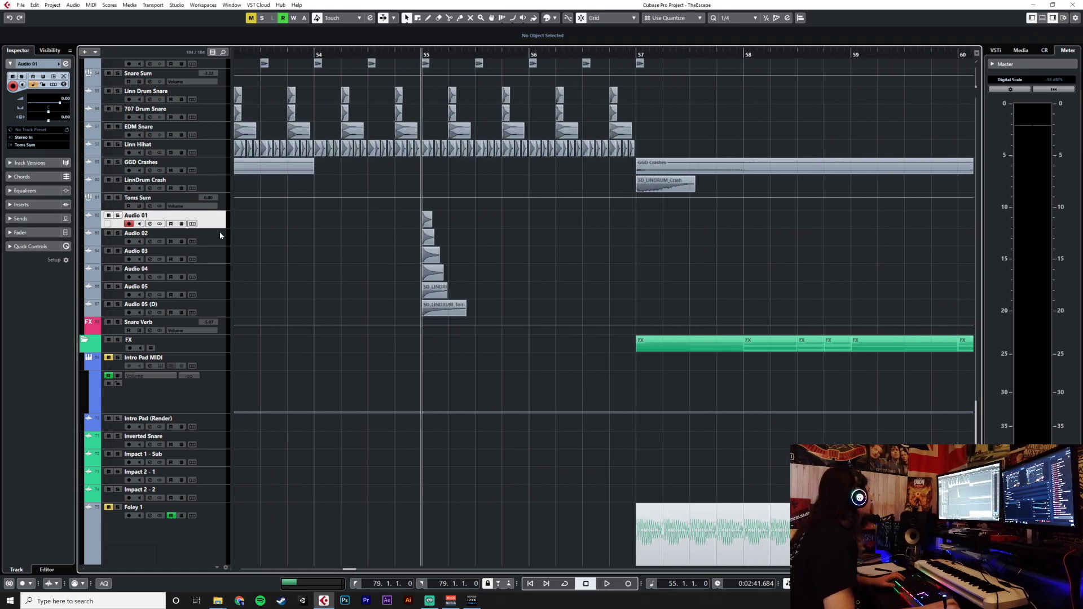
left_click(215, 309, "shift")
key("s")
left_click_drag(429, 237, 531, 292)
left_click(435, 260)
left_click_drag(450, 306, 592, 306)
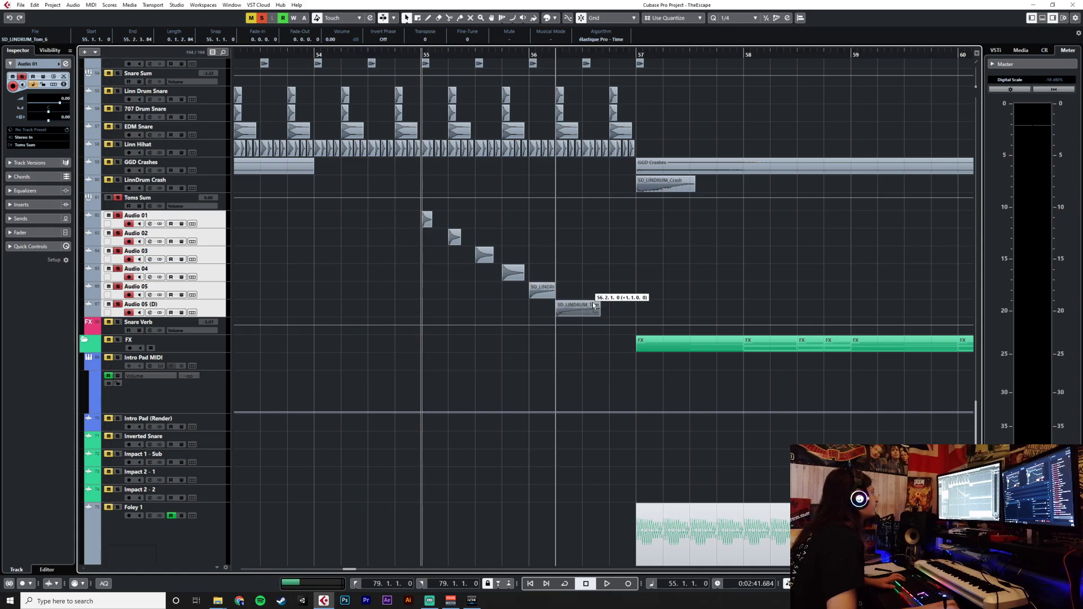
Set a cycle range from bar 55 to bar 57, enable looping, and play back the soloed toms.
left_click_drag(426, 49, 516, 45)
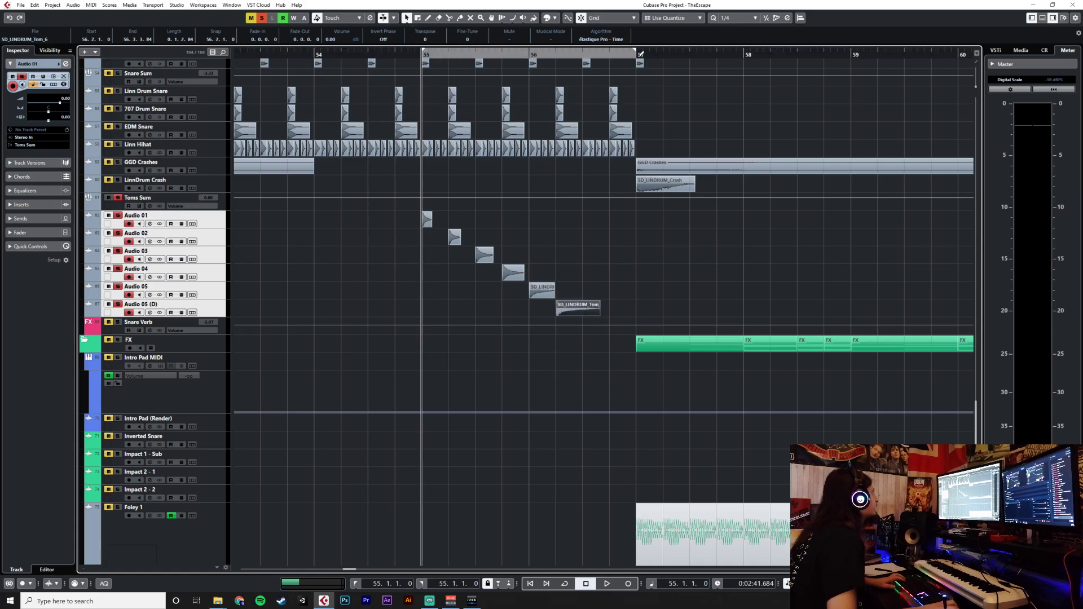
left_click(565, 584)
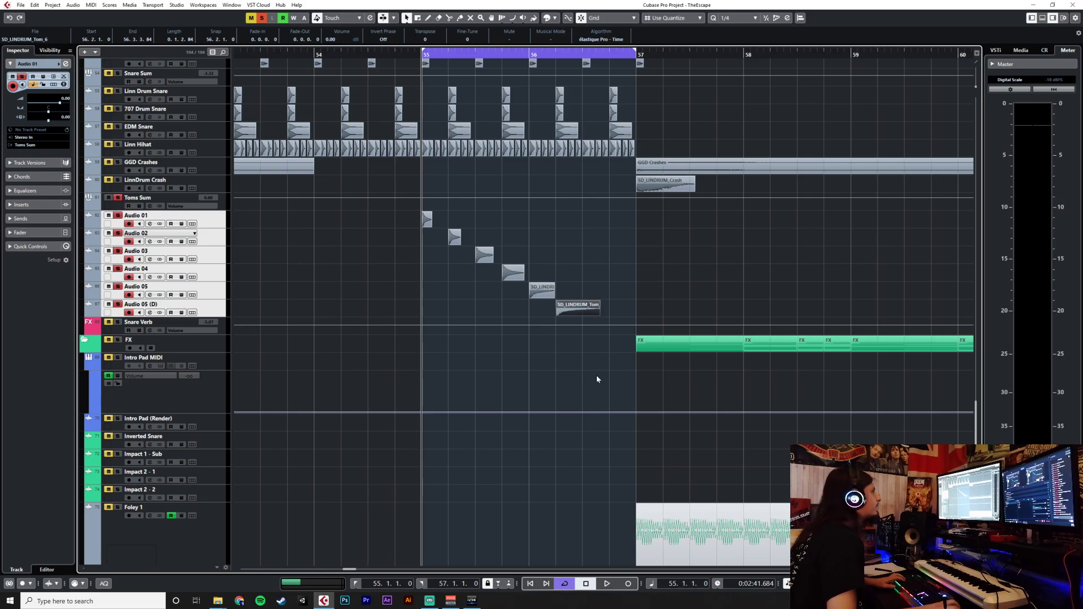
left_click(220, 199)
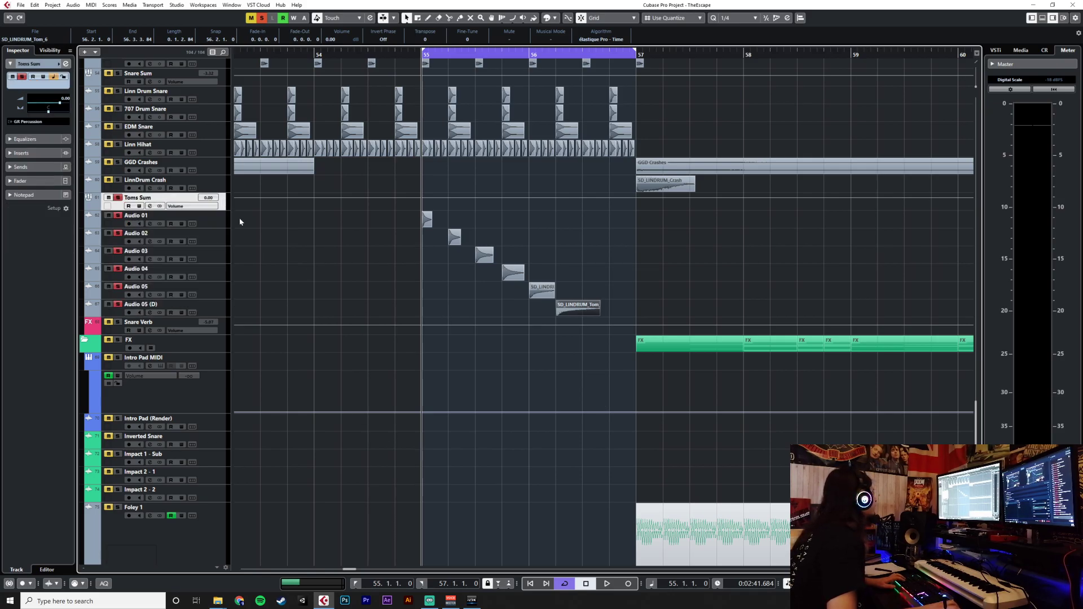
left_click(222, 225)
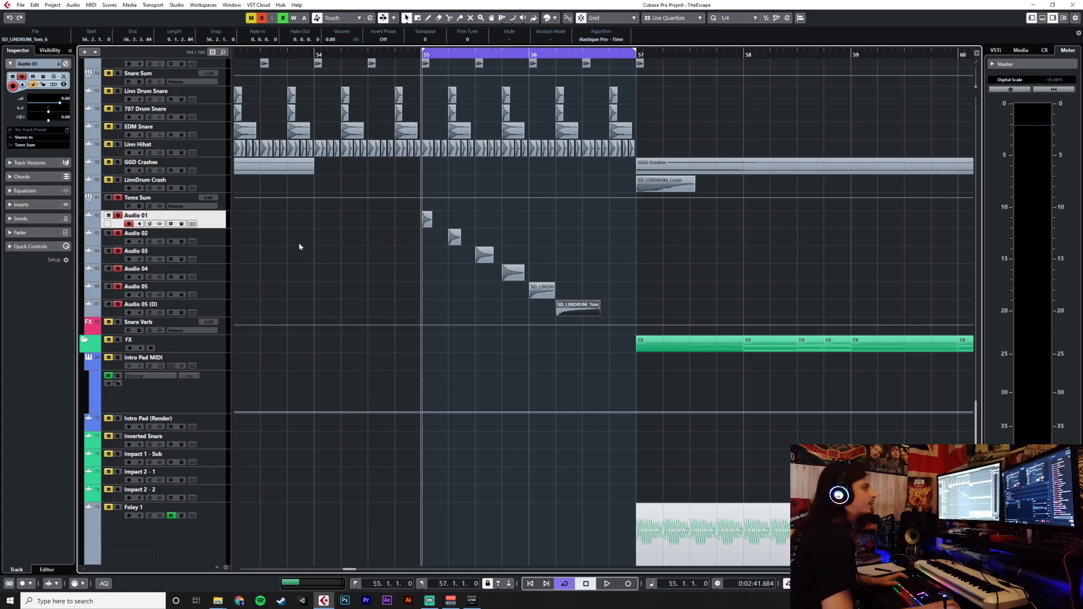
key("space")
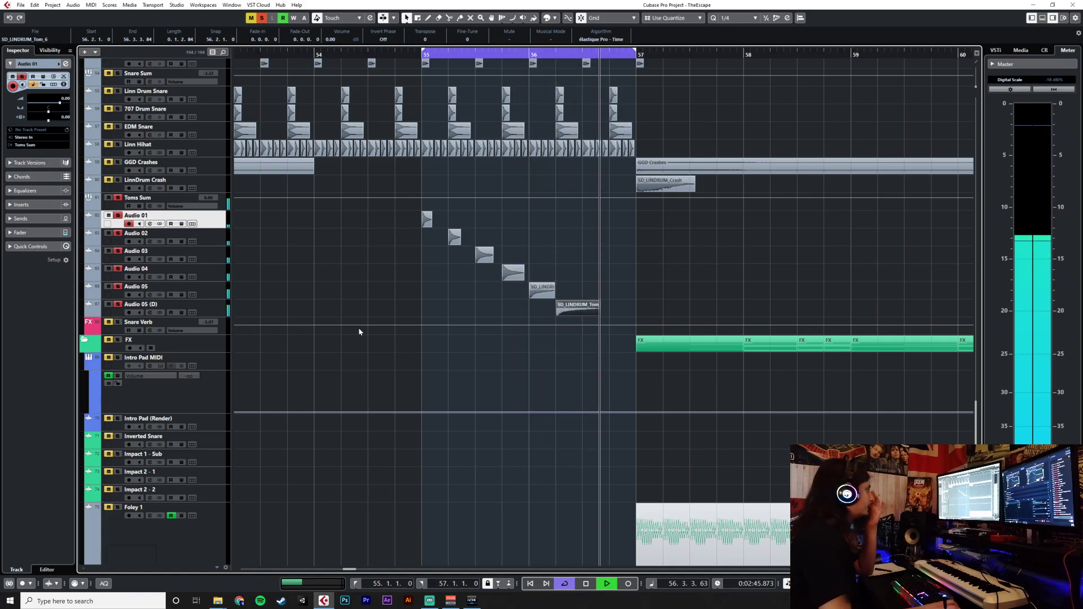
Set the Toms Sum group's volume to -5.00 dB during playback and deselect the tom event.
left_click(222, 204)
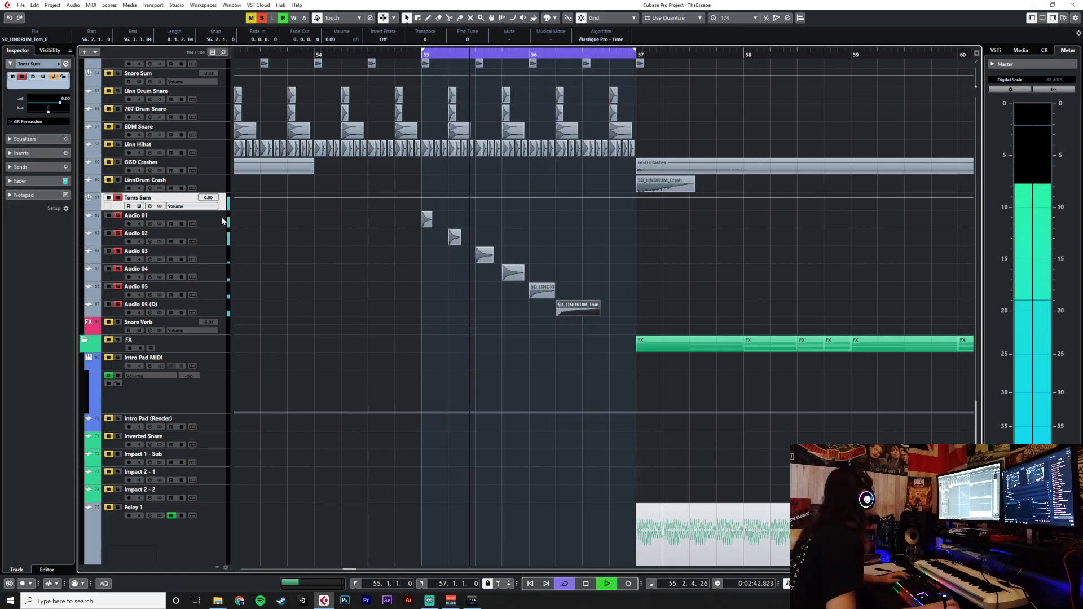
type("-5")
key("Return")
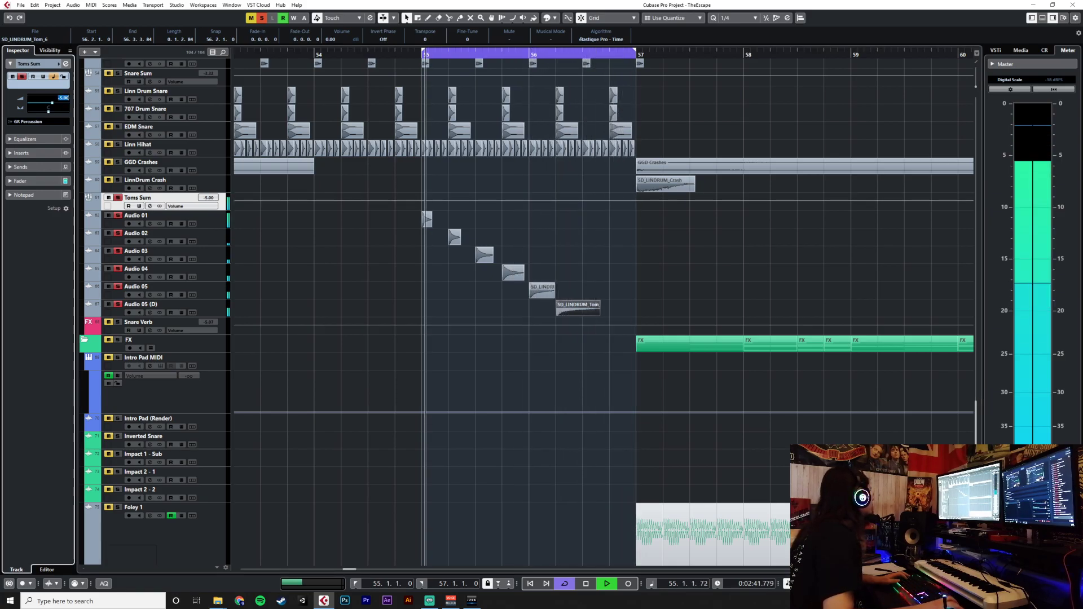
left_click(283, 293)
Pan the Audio 01 track hard left and rename it Tom 1.
left_click(211, 218)
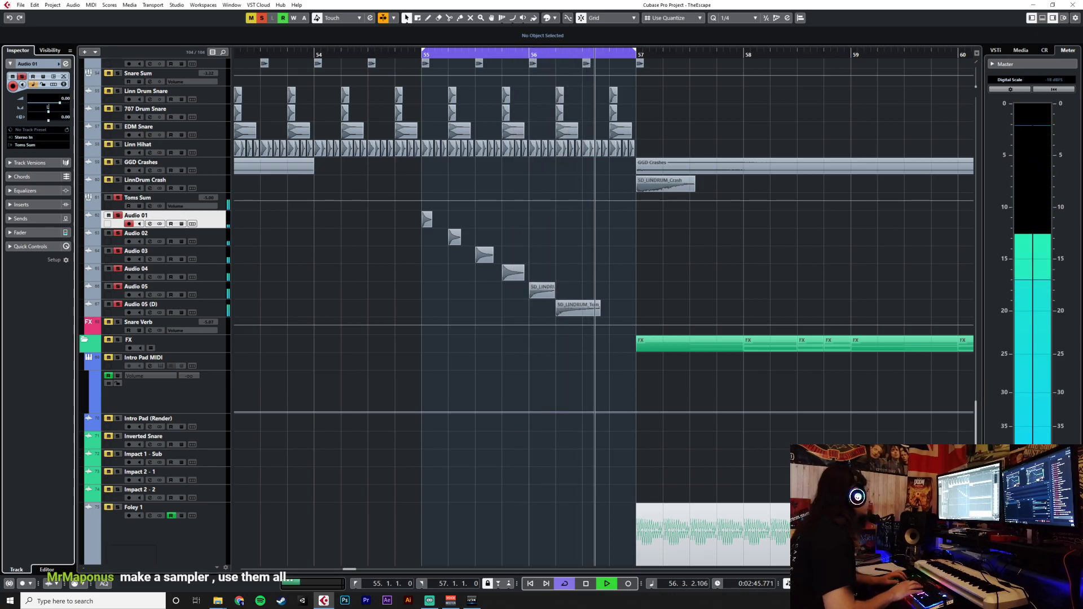
double_click(135, 215)
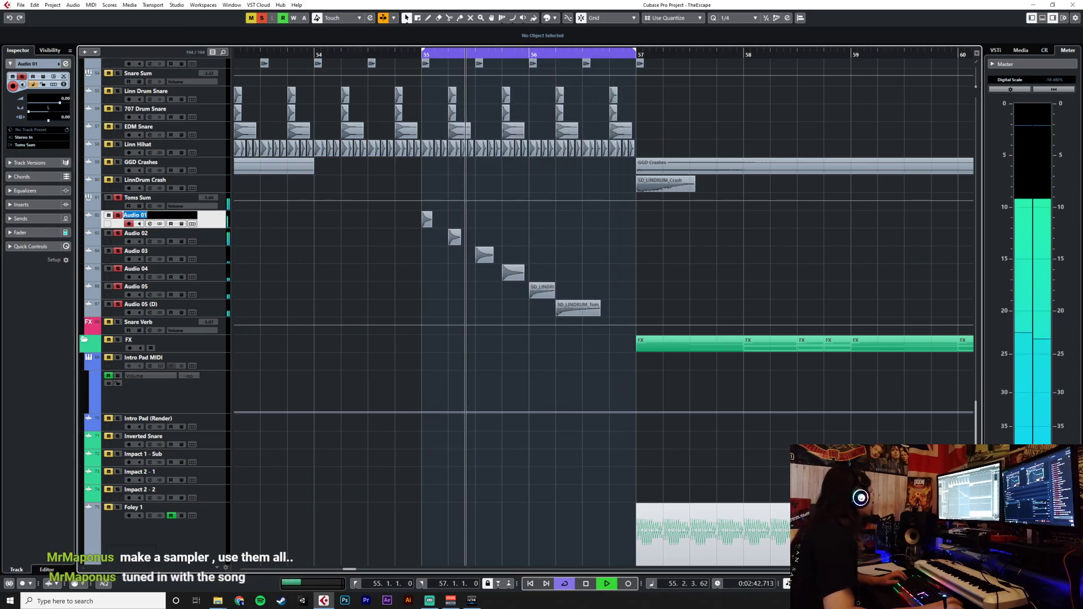
type("Tom 1 L")
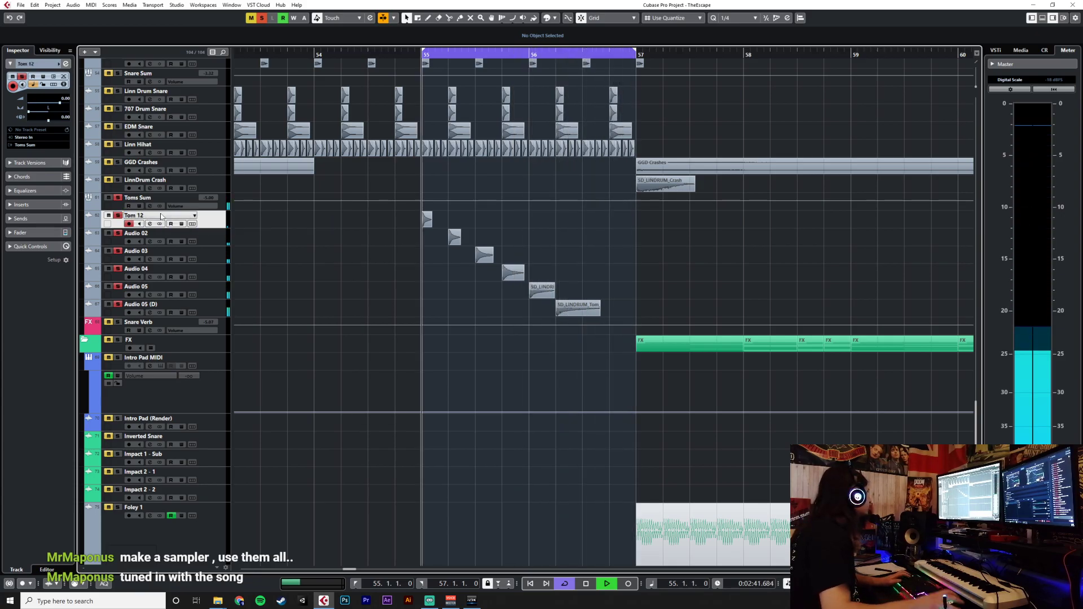
key("BackSpace")
key("BackSpace")
type("2")
key("BackSpace")
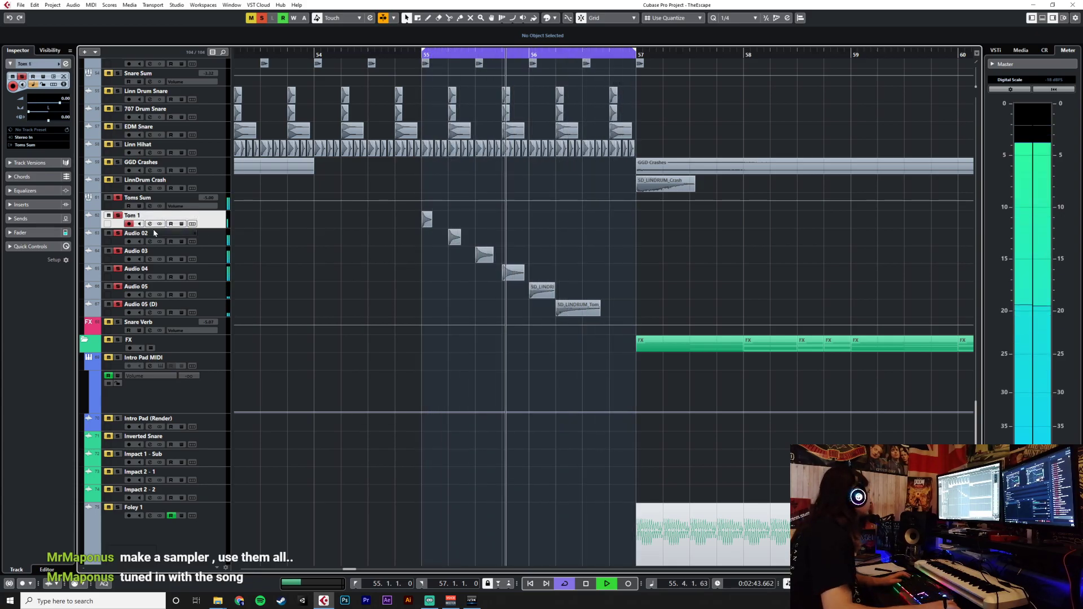
Rename Audio 02 as Tom 2 with its pan at L50, and rename Audio 03 as Tom 3.
key("Tab")
type("Tom 2")
key("Return")
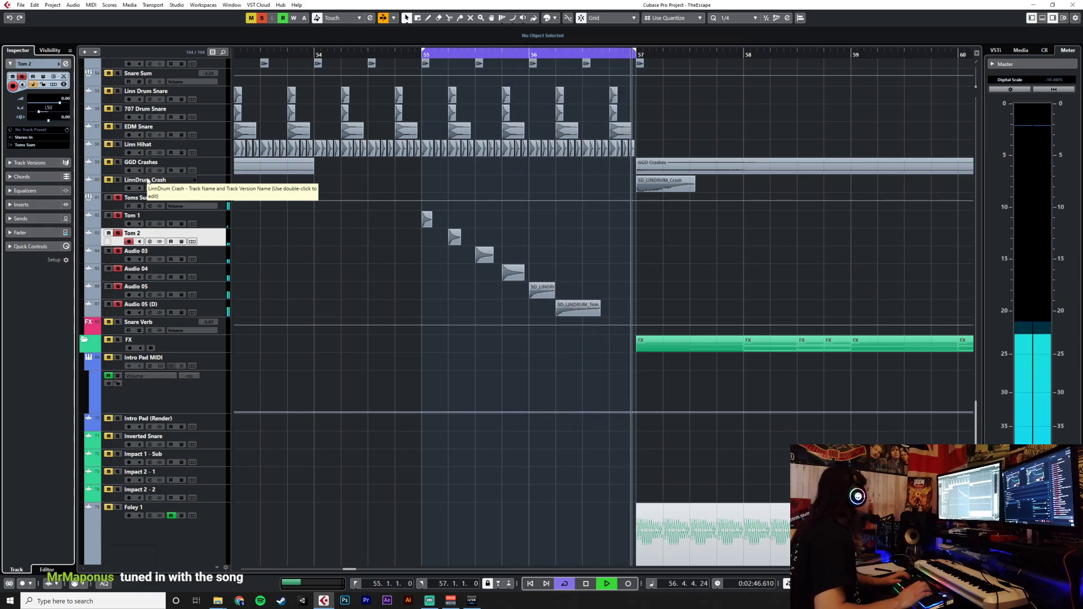
key("Down")
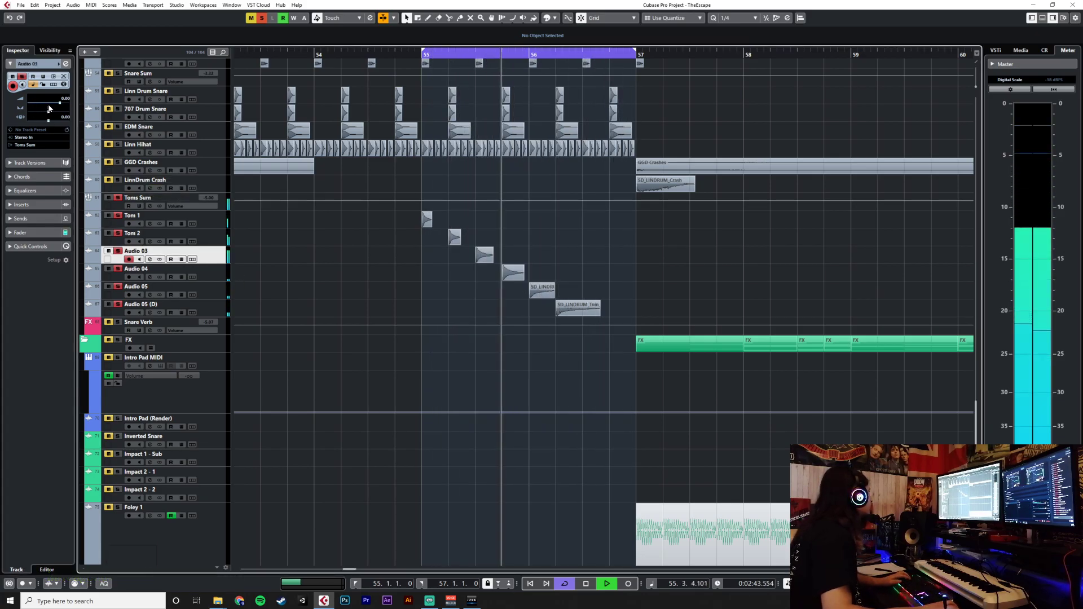
double_click(191, 251)
type("Tom 3")
key("Return")
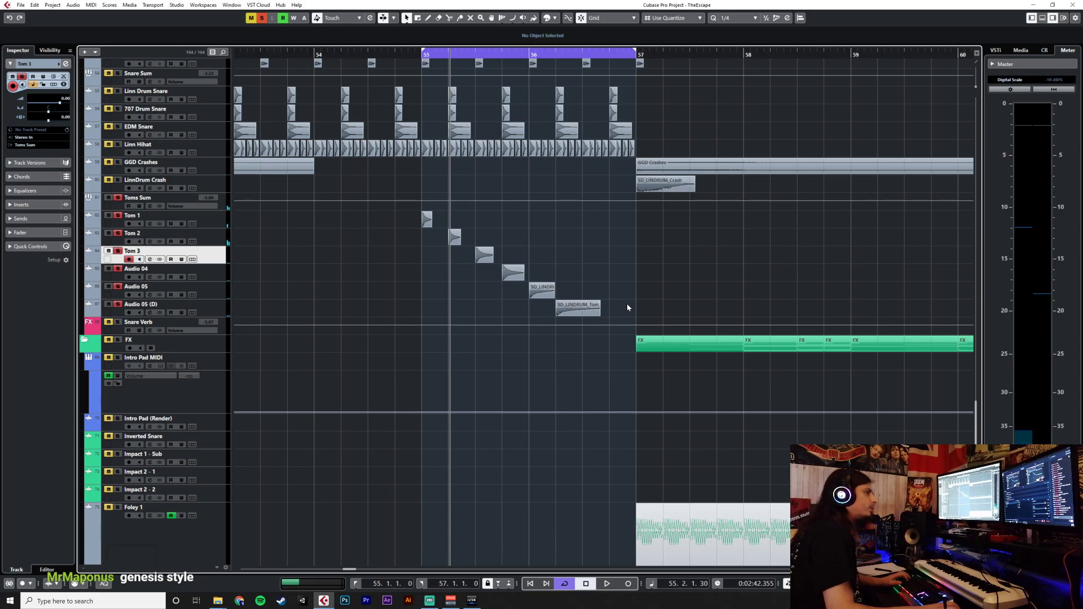
Rename the remaining three tom tracks Tom 4, Tom 5 and Tom 6.
left_click(211, 274)
type("To")
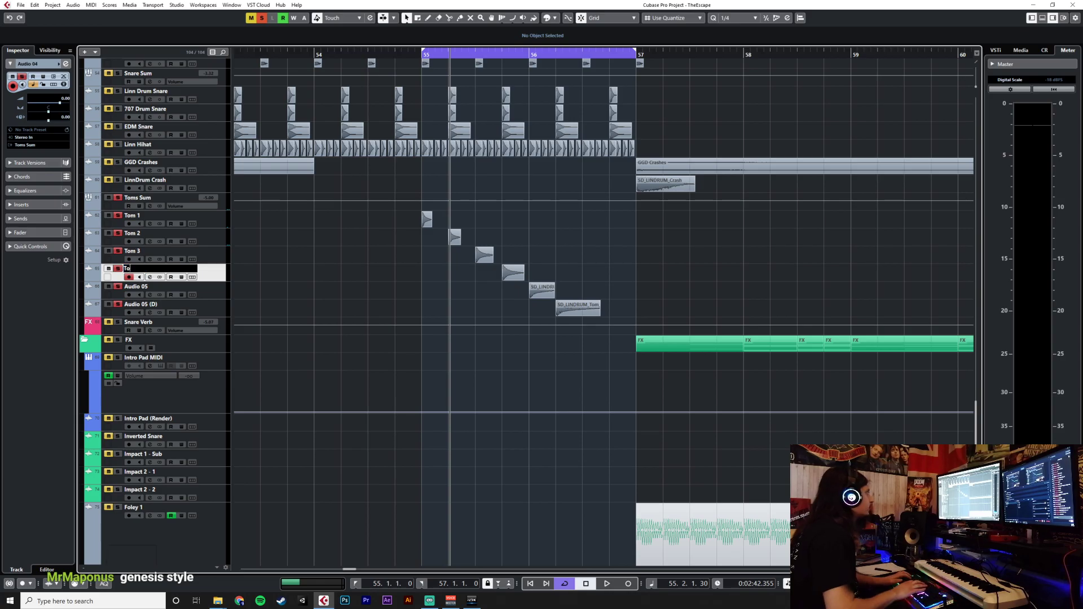
type("m 4")
key("Return")
double_click(167, 289)
type("Tom 5")
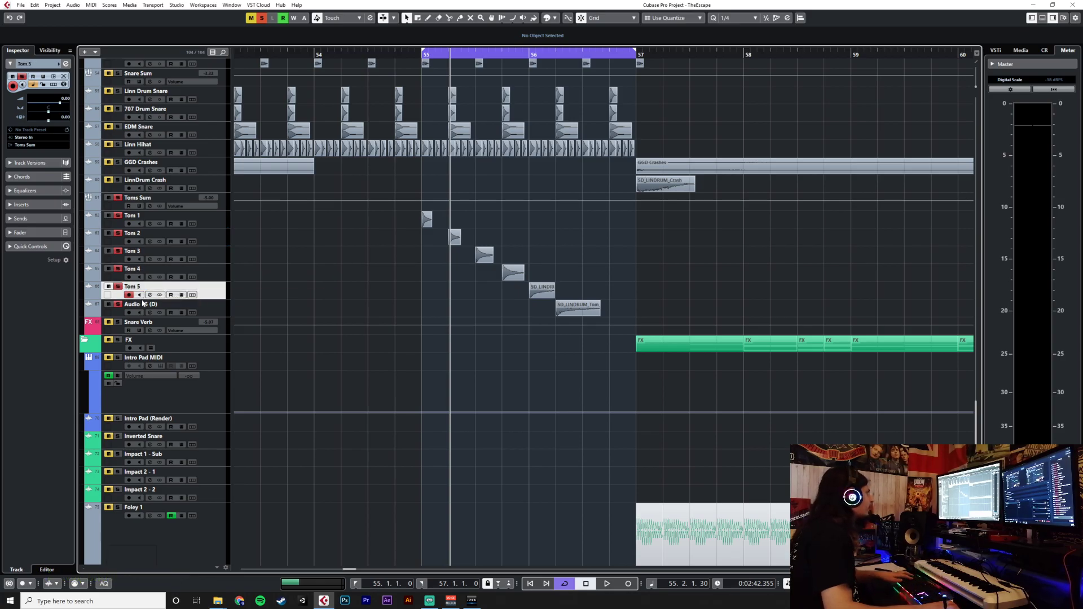
key("Tab")
type("T")
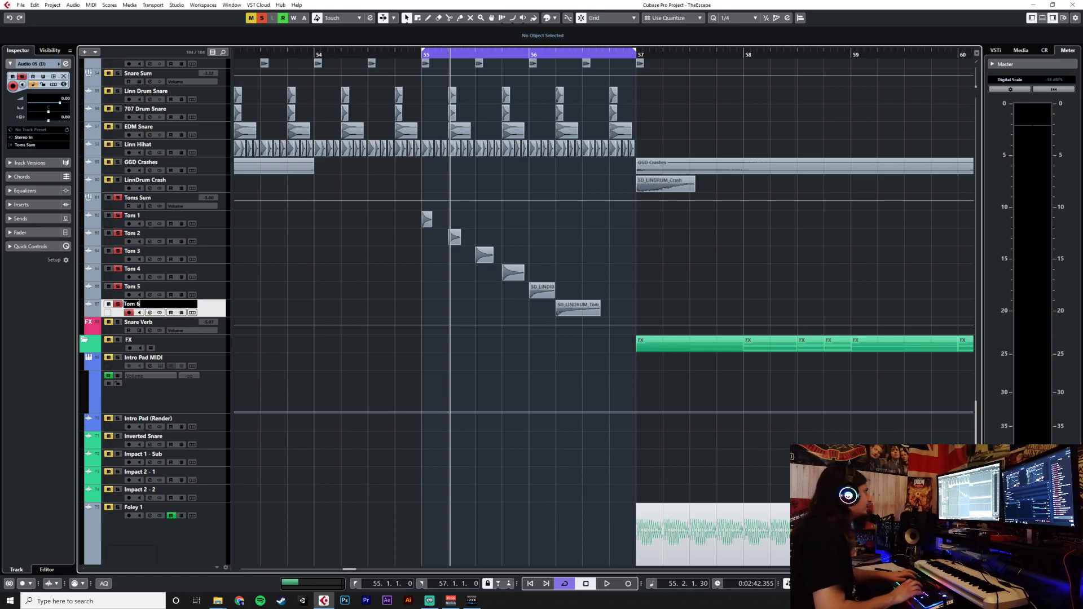
key("Return")
Pan Tom 4 to R50, set the panning of Tom 5, and pan Tom 6 hard right.
left_click(200, 272)
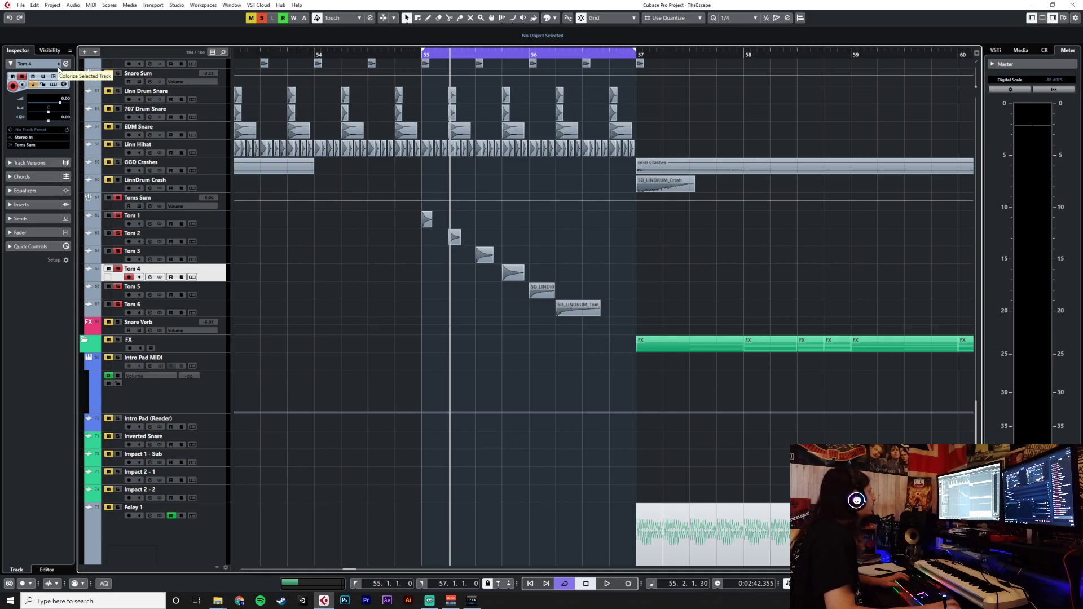
double_click(49, 109)
type("R50")
key("Return")
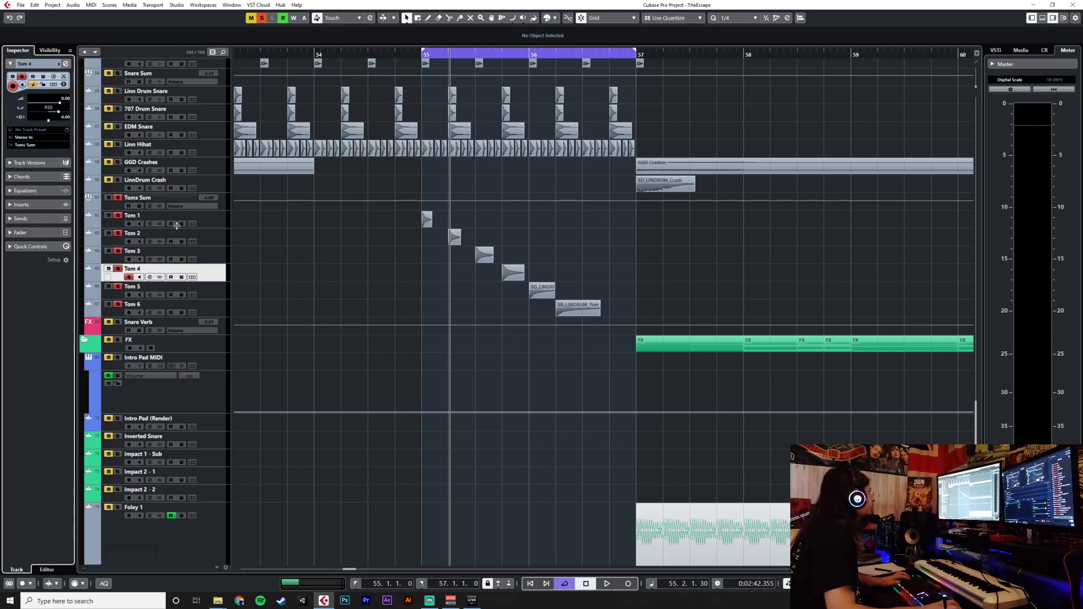
left_click(208, 290)
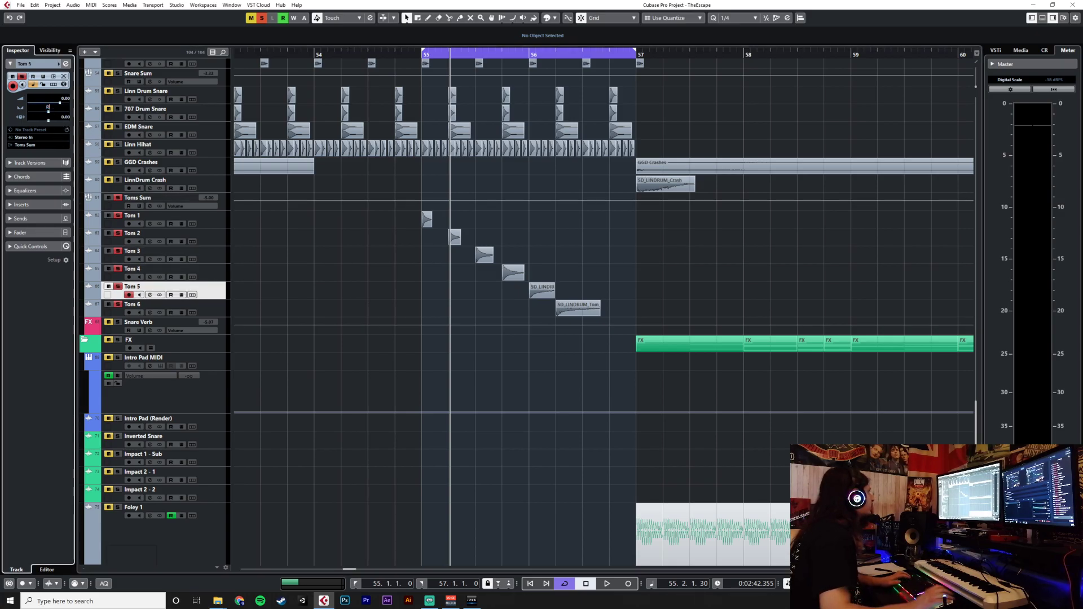
key("Return")
left_click(202, 310)
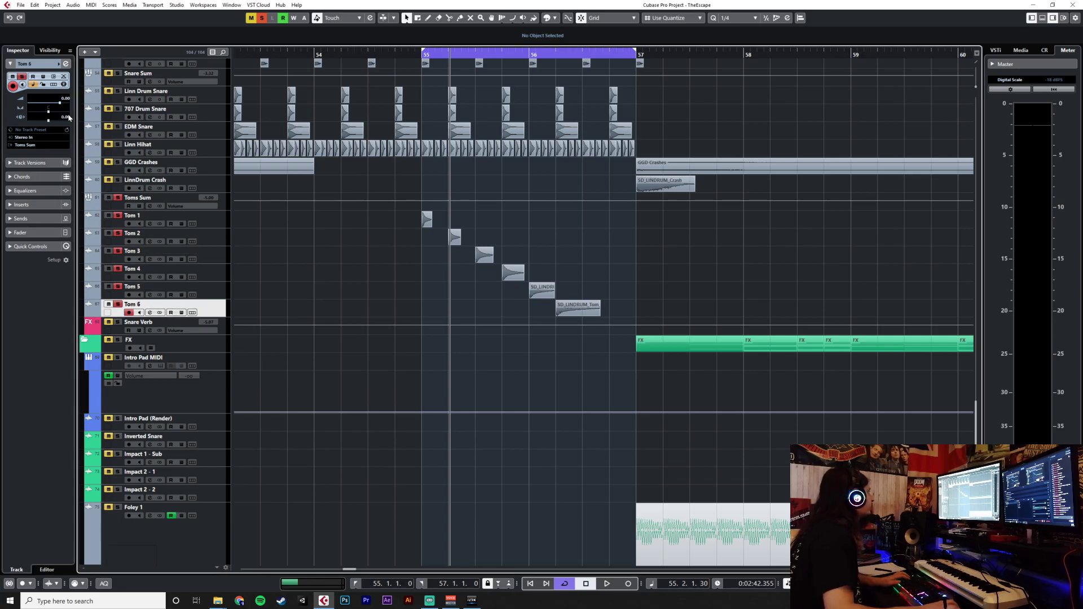
type("R")
key("Return")
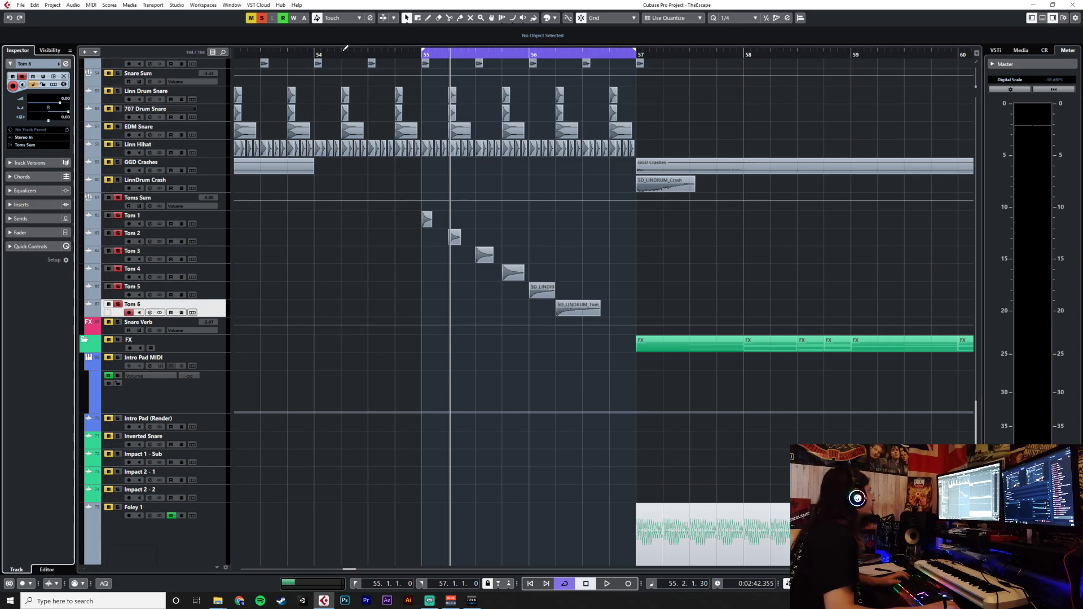
Play the looped tom fill from bar 55 to listen to the panning.
left_click(421, 55)
key("space")
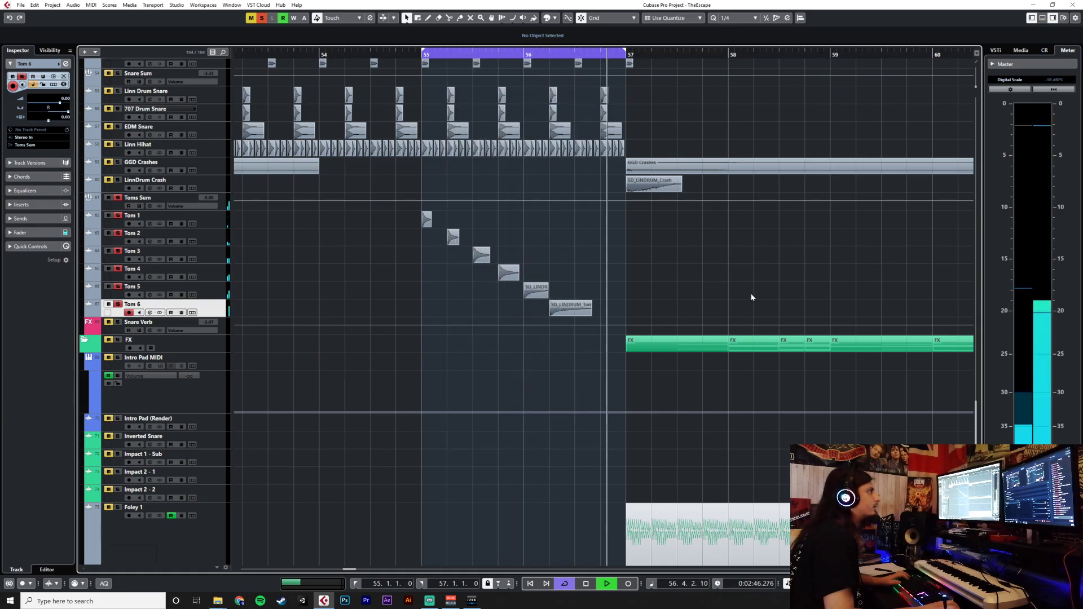
key("space")
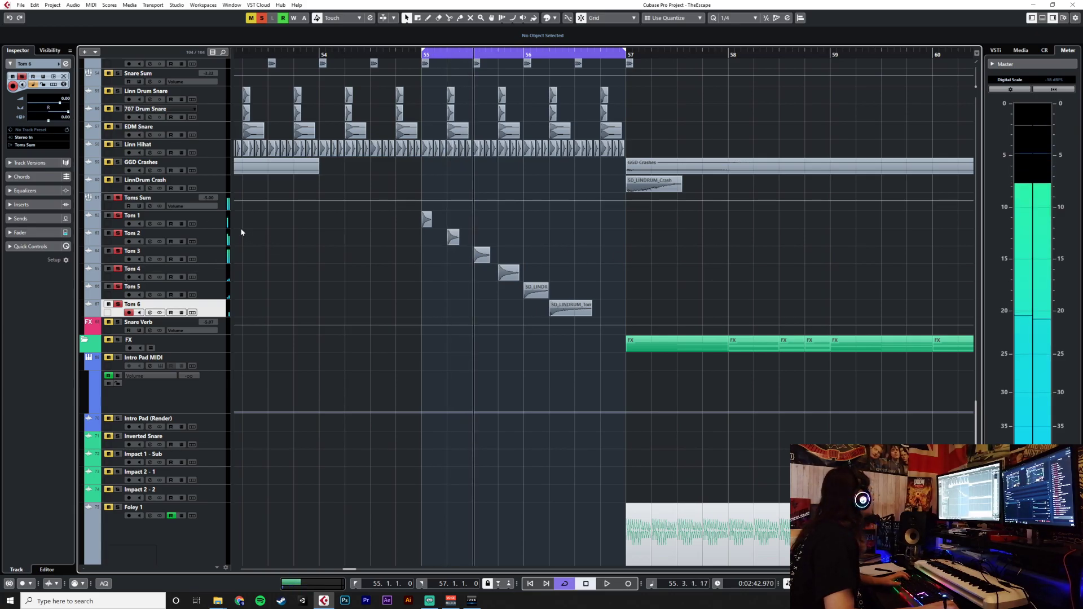
Open the MixConsole with the loop playing and insert the Frequency EQ in the first slot of the Tom 1 channel.
left_click(216, 225)
key("space")
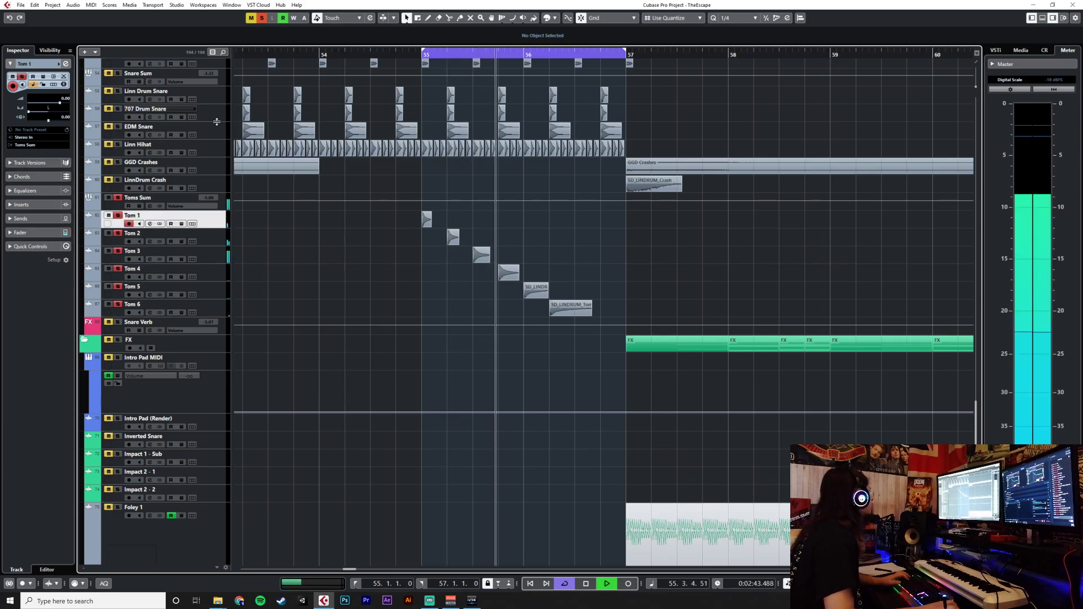
key("F3")
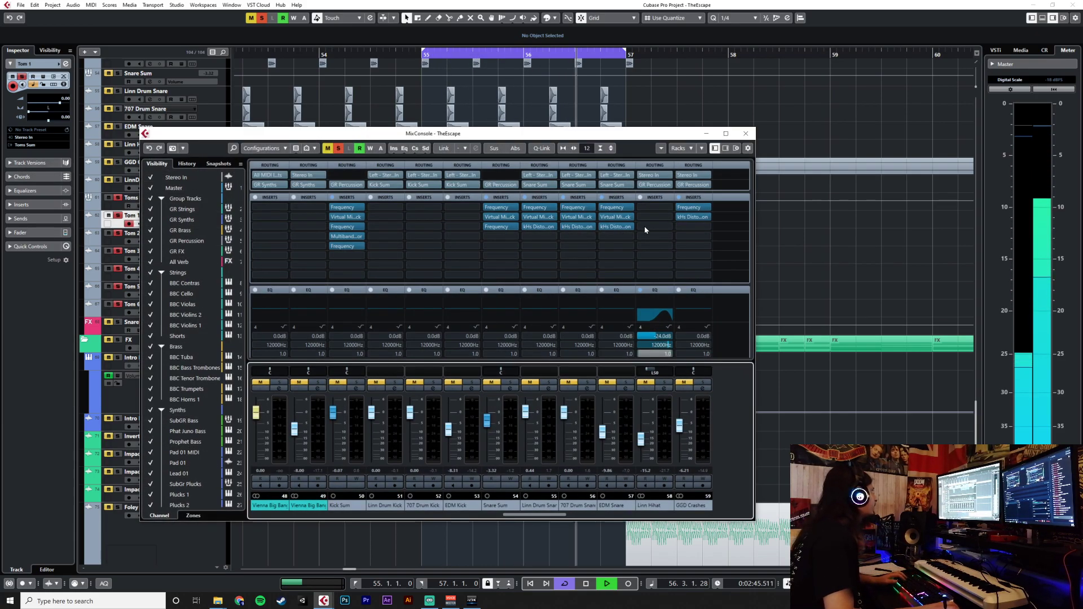
left_click_drag(563, 515, 621, 514)
left_click(386, 207)
type("frequ")
key("Return")
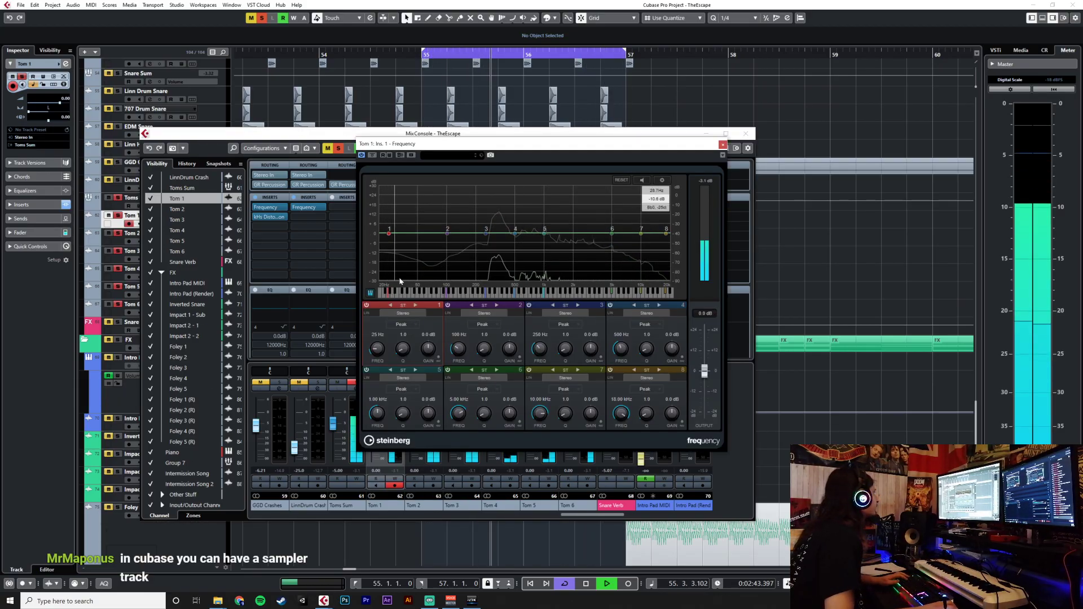
Make band 1 of Tom 1's EQ a low cut at about 127 Hz with the Cut 24 slope.
left_click(402, 324)
left_click(408, 344)
left_click_drag(389, 233, 457, 237)
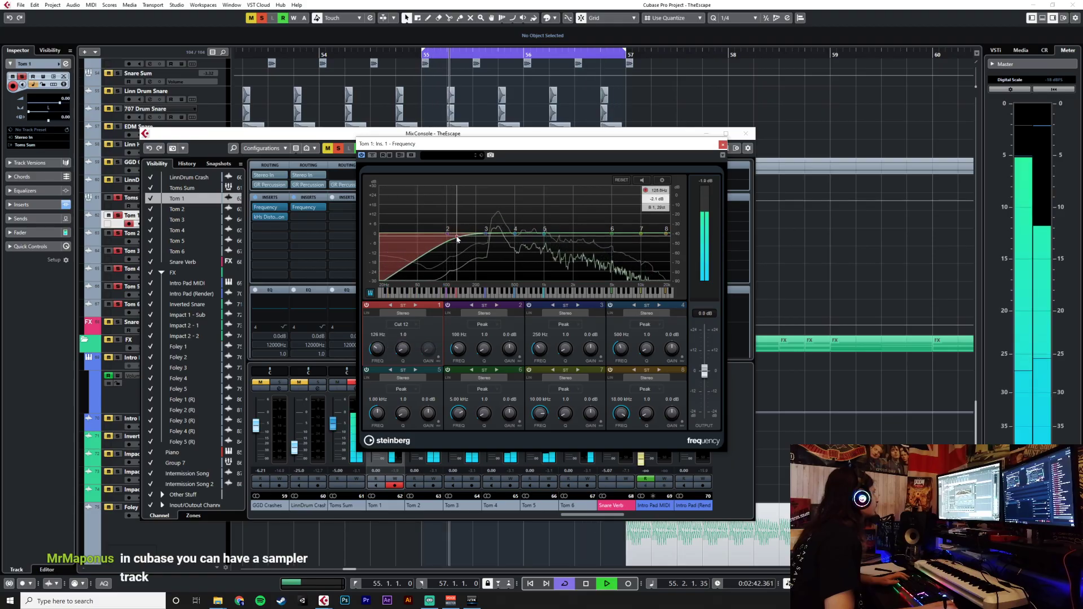
left_click(412, 326)
left_click(415, 351)
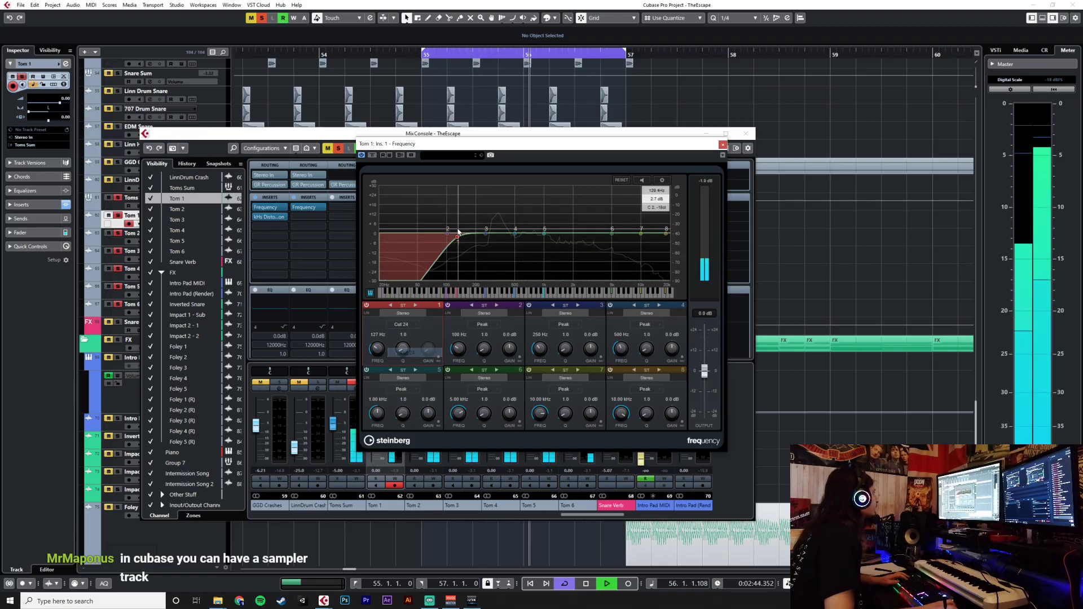
Raise Tom 1's low cut to 229 Hz and add cuts of -11.7 dB at 678 Hz and -6.6 dB at 1.09 kHz.
left_click_drag(458, 237, 482, 239)
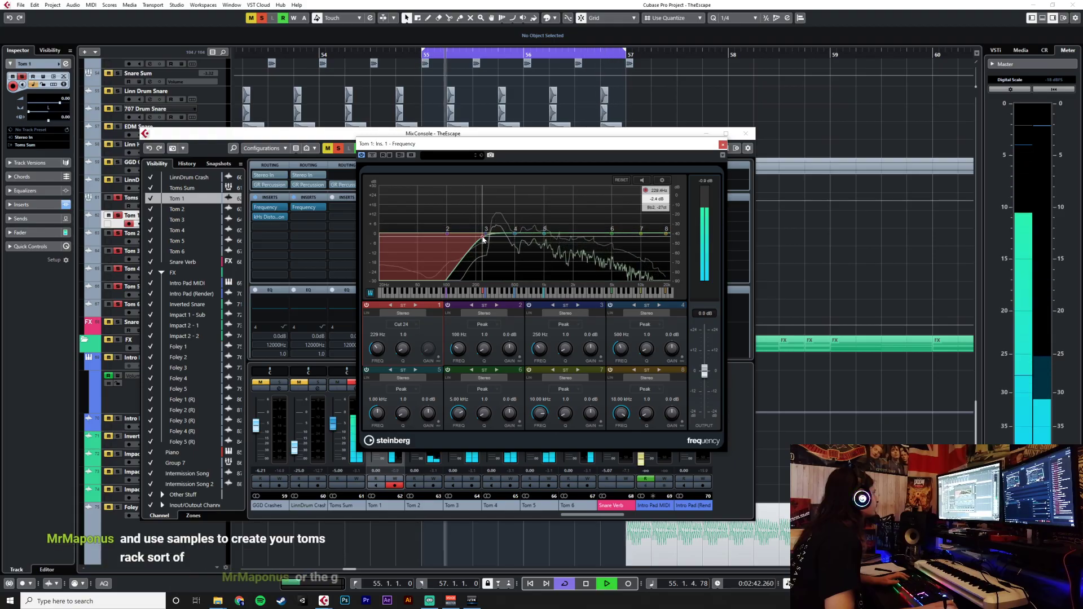
left_click_drag(518, 237, 545, 249)
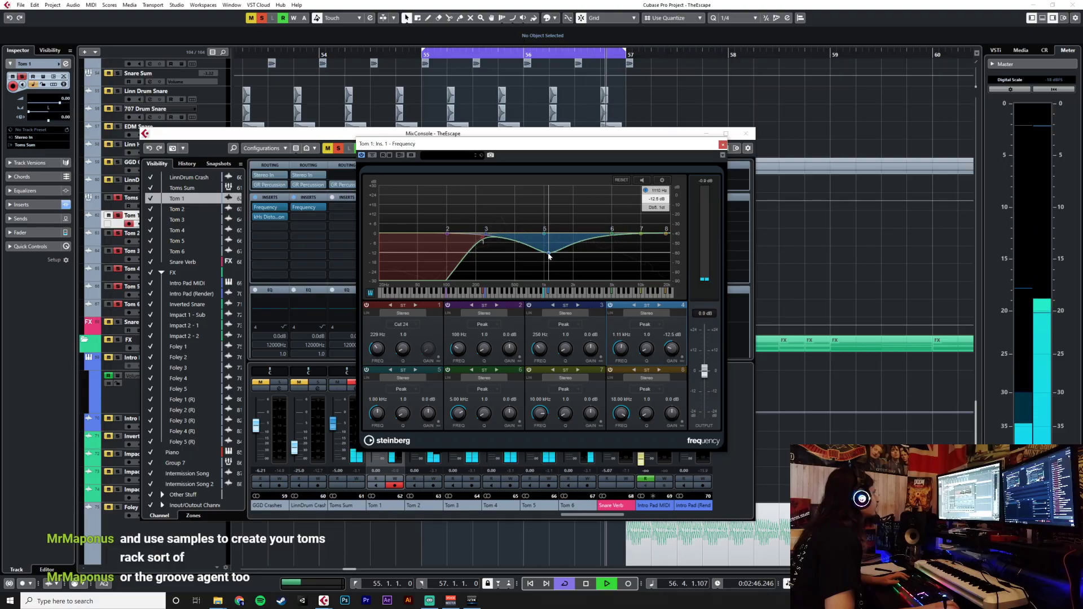
scroll(548, 256, "up", 3)
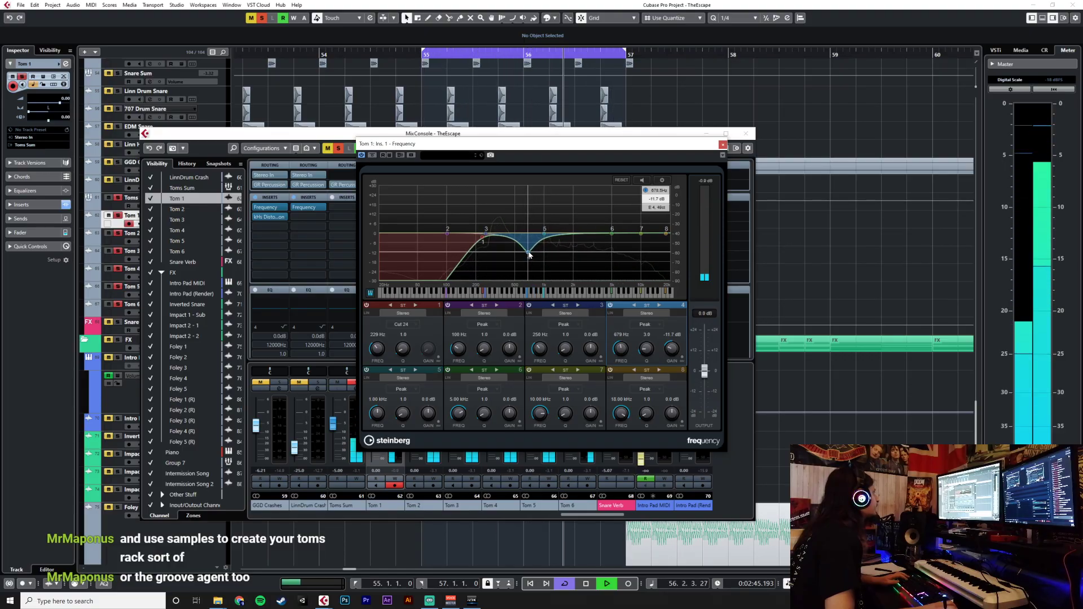
left_click_drag(547, 239, 550, 245)
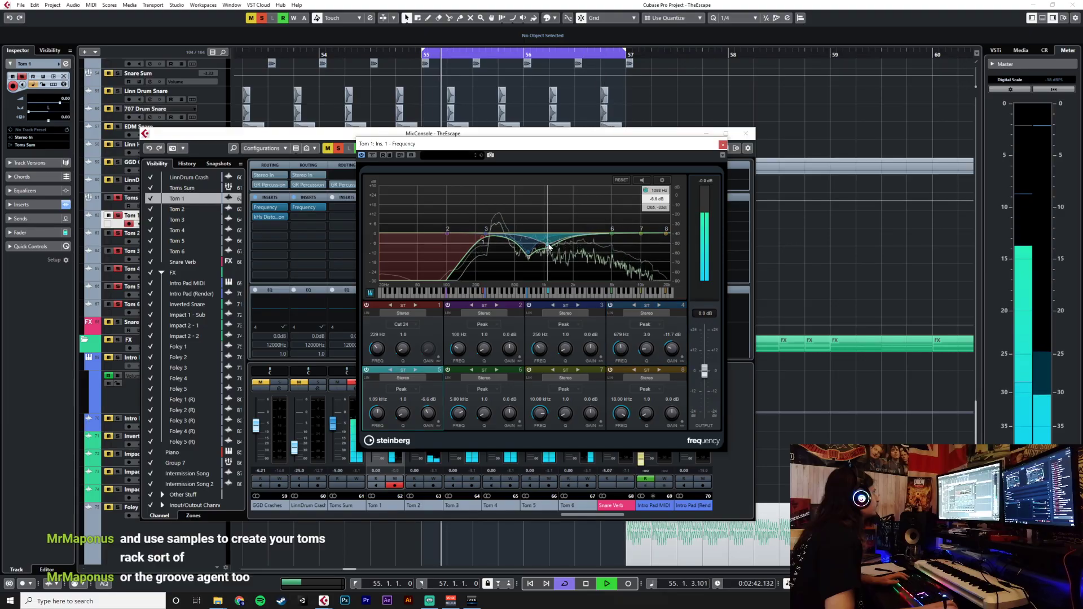
Try a High Shelf boost at 4.44 kHz on band 8 of Tom 1's EQ, and switch the band off.
left_click_drag(666, 236, 623, 222)
left_click(646, 389)
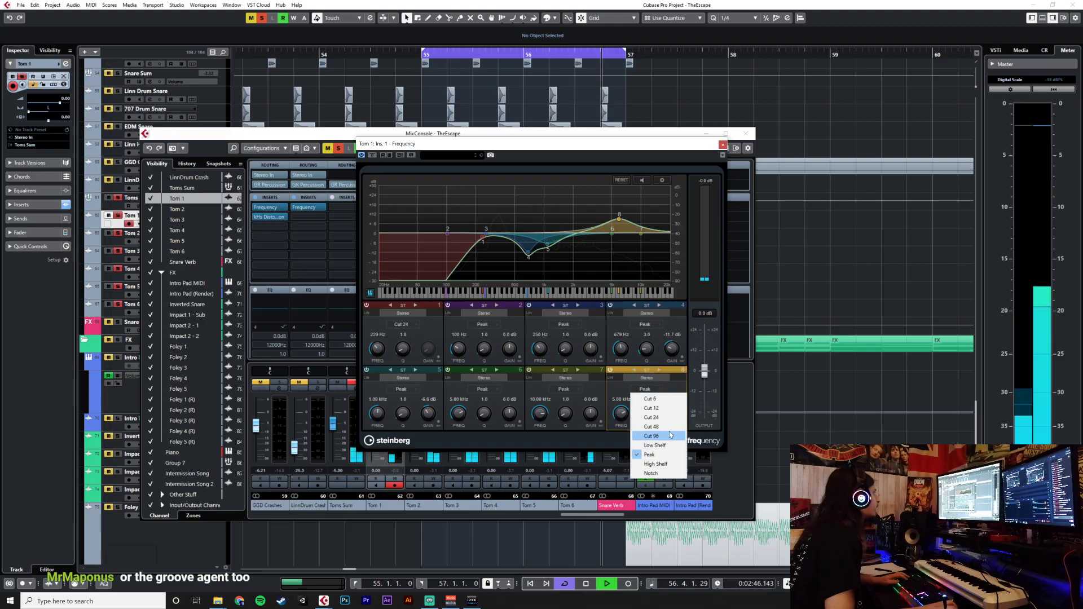
left_click(669, 465)
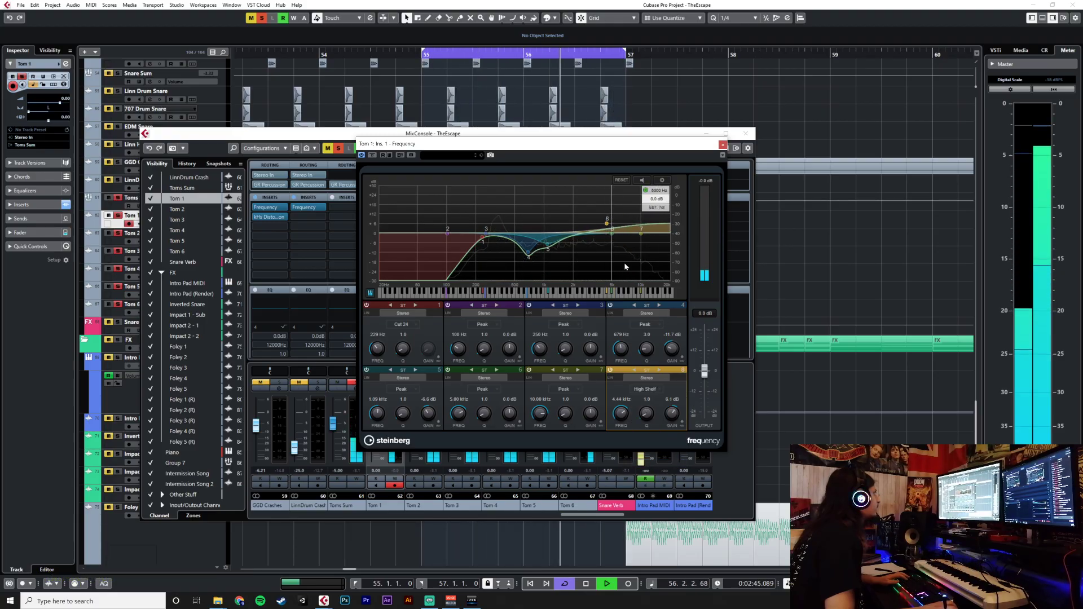
left_click(646, 389)
left_click(656, 381)
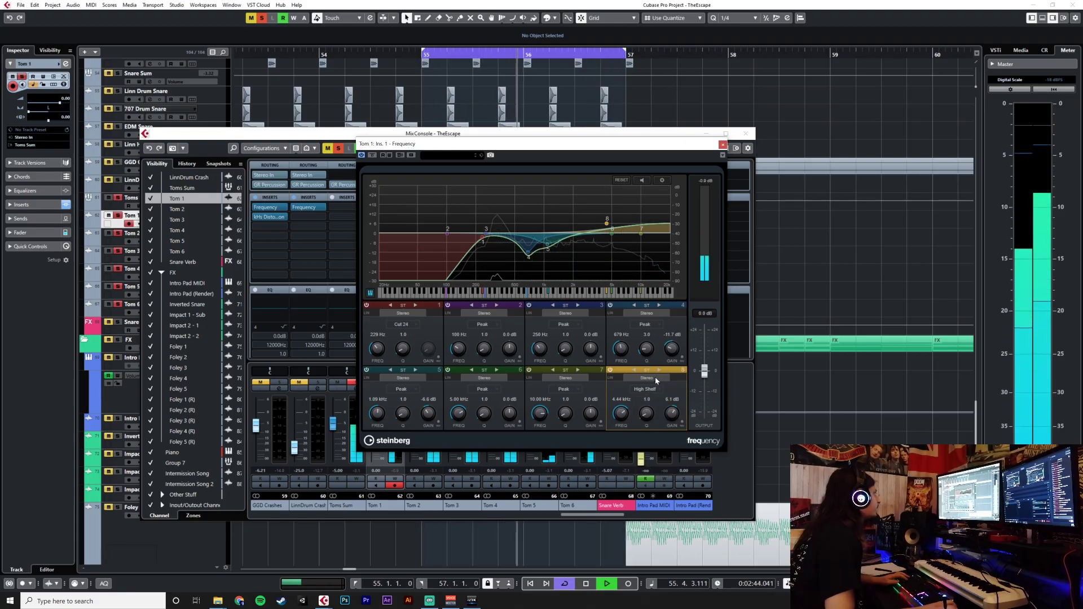
left_click(611, 371)
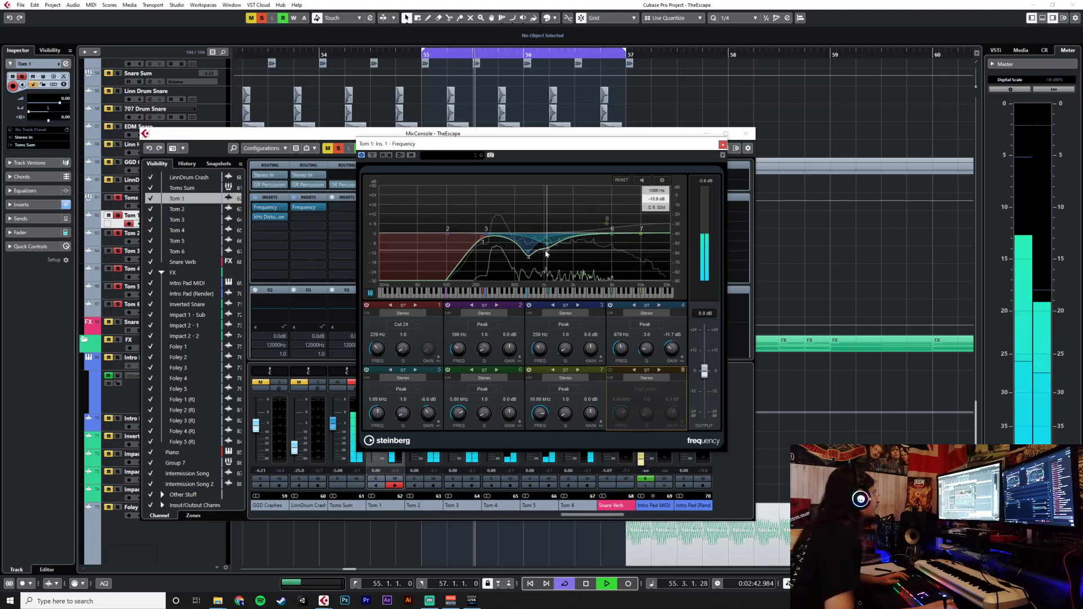
Reduce band 5 of Tom 1's EQ to a -4 dB cut at 1.07 kHz and close the EQ.
left_click_drag(548, 245, 550, 242)
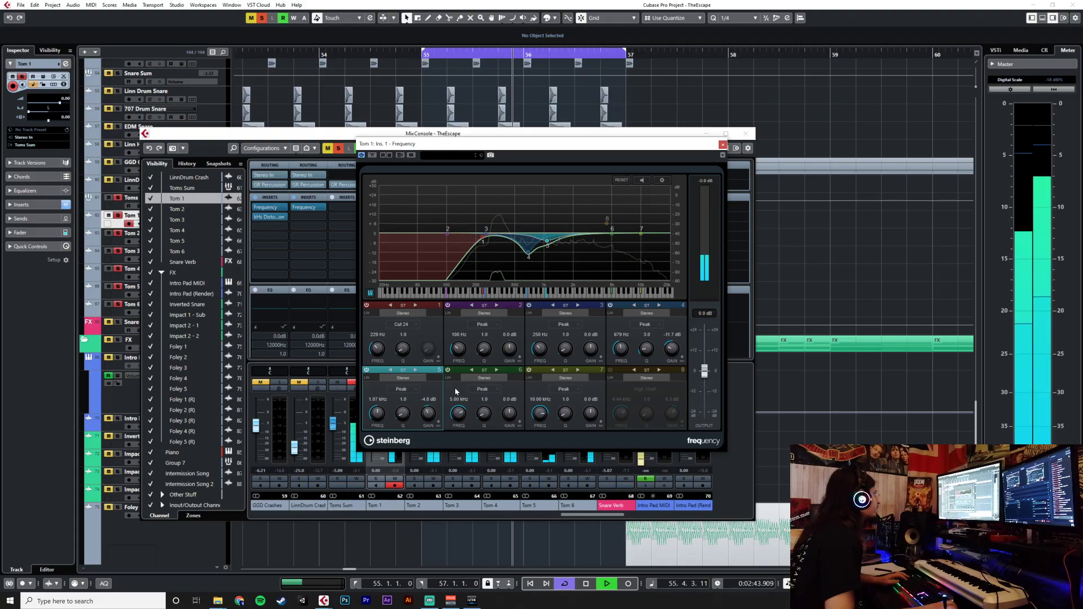
left_click(723, 145)
Copy Tom 1's Frequency EQ to Tom 2, with the low cut at 227 Hz and cuts at about 572 Hz and 881 Hz.
left_click_drag(385, 207, 418, 209)
mouse_move(483, 240)
left_mouse_down()
mouse_move(459, 242)
mouse_move(484, 237)
left_mouse_up()
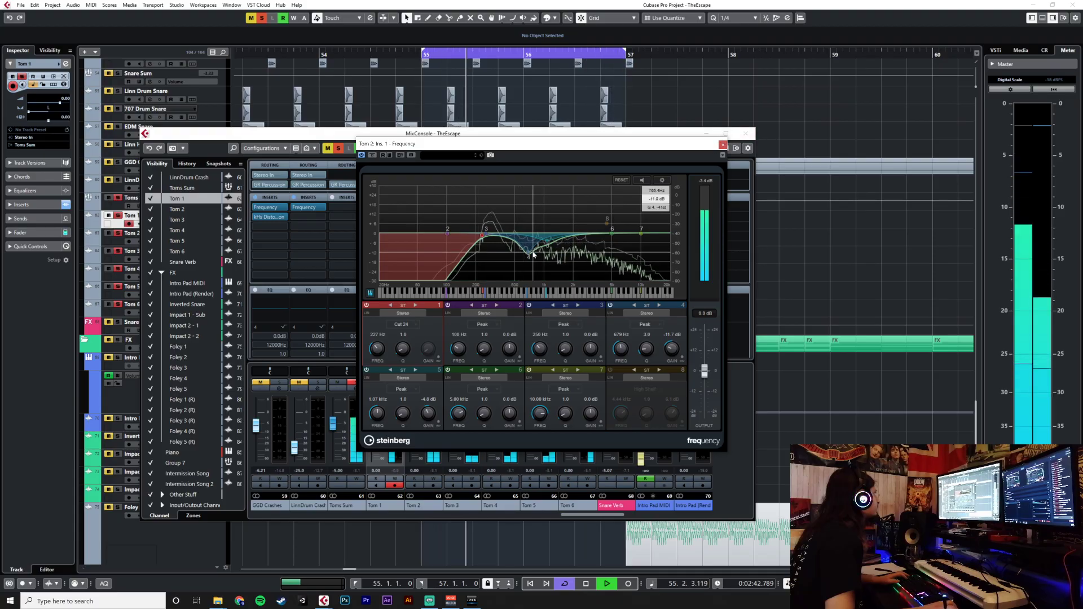
left_click_drag(528, 255, 540, 244)
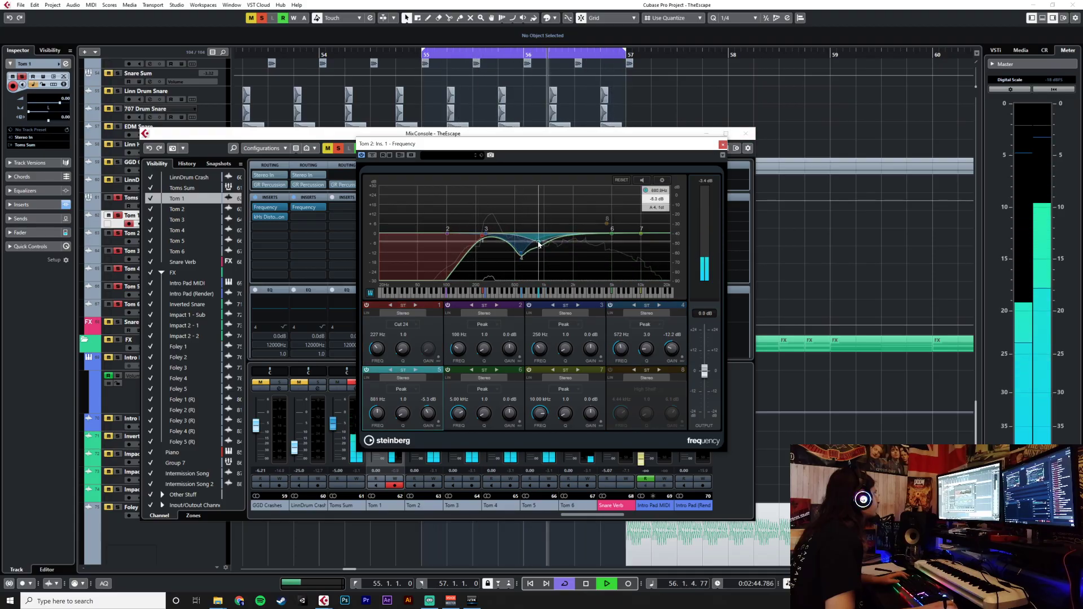
left_click(723, 145)
Copy the Frequency EQ to Tom 3, with the low cut at 171 Hz and cuts at about 436 Hz and 614 Hz.
left_click_drag(435, 208, 524, 247)
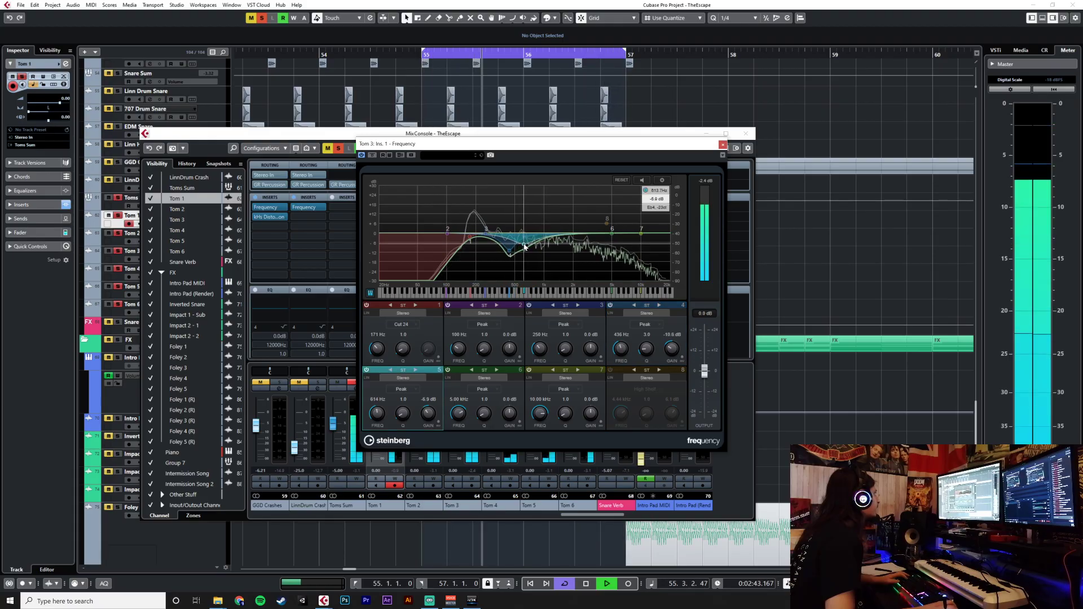
left_click(723, 145)
Copy the Frequency EQ to Tom 4, with the low cut at 123 Hz and cuts at about 307 Hz and 459 Hz.
left_click_drag(475, 207, 456, 239)
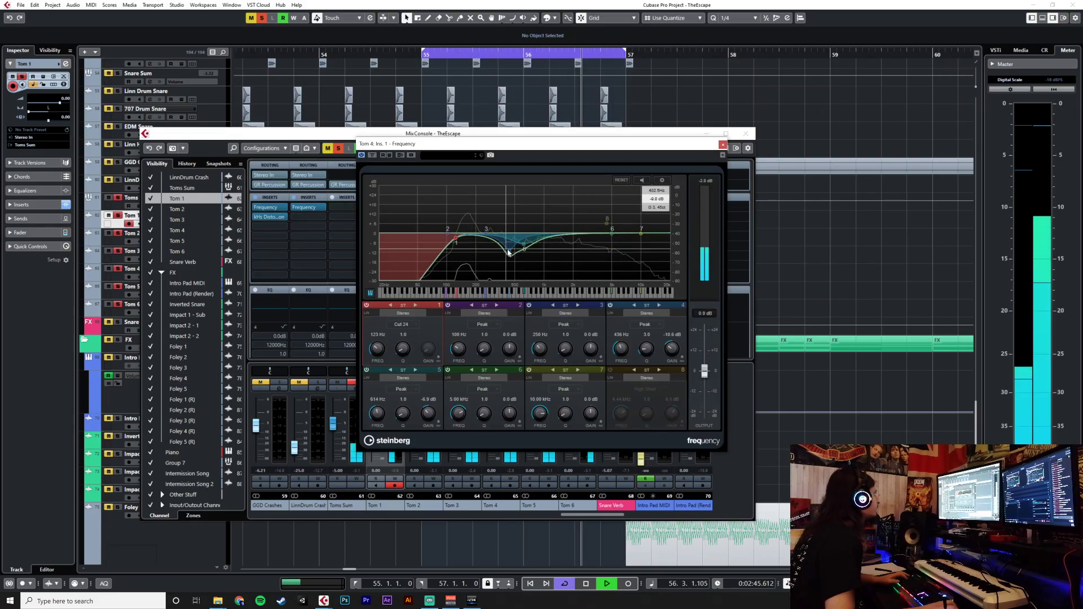
mouse_move(507, 254)
left_mouse_down()
mouse_move(484, 251)
mouse_move(504, 247)
left_mouse_up()
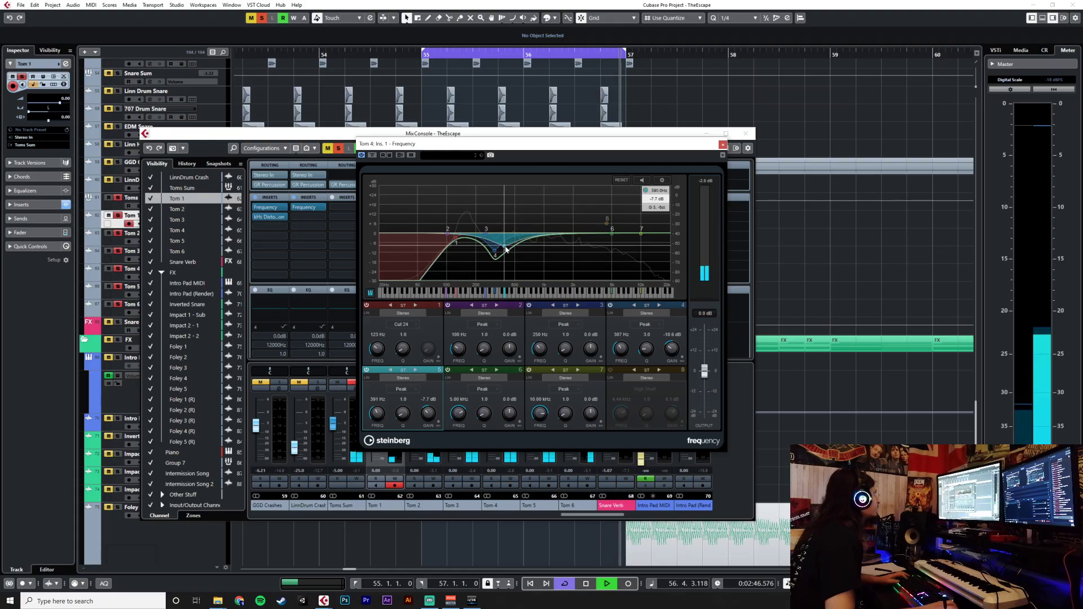
left_click_drag(505, 246, 512, 247)
left_click(722, 144)
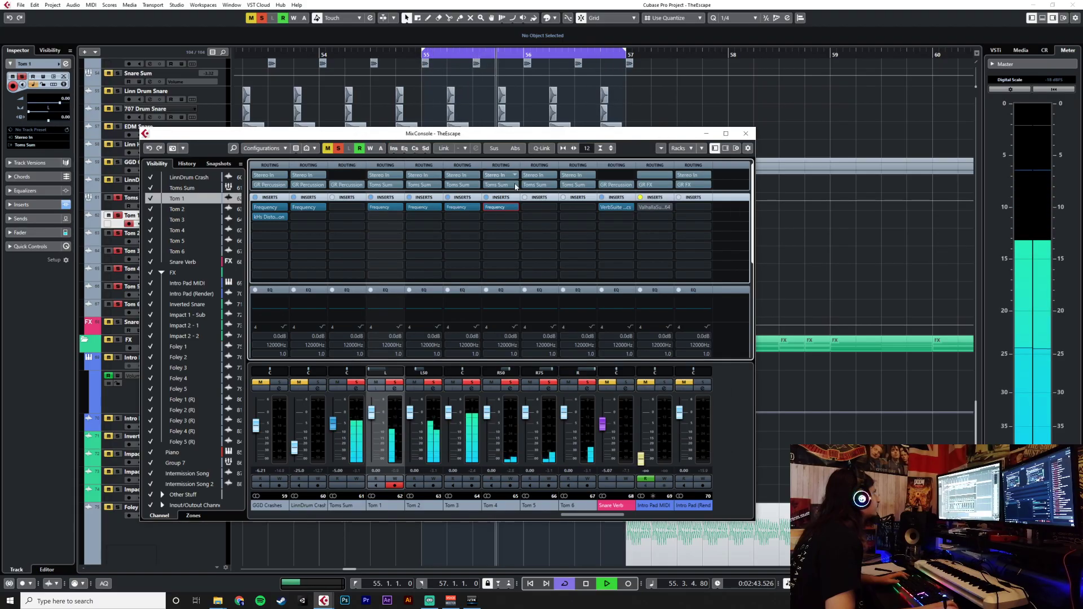
Copy Tom 4's Frequency EQ to Tom 5, with the low cut at 88 Hz and cuts at about 214 Hz and 328 Hz.
left_click(547, 207)
left_click(567, 224)
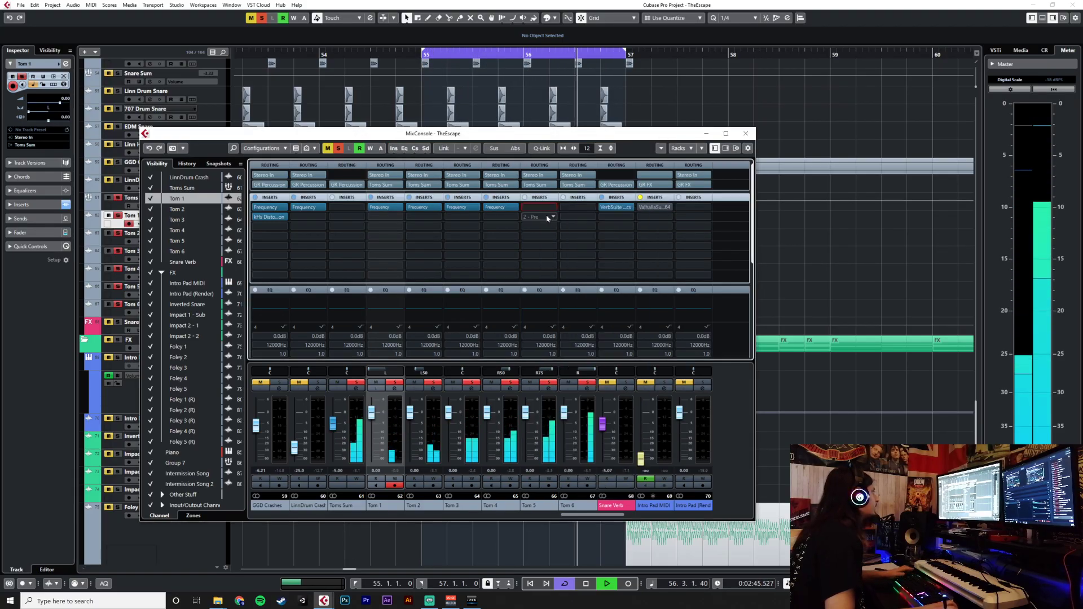
left_click_drag(507, 208, 540, 210)
left_click(539, 207)
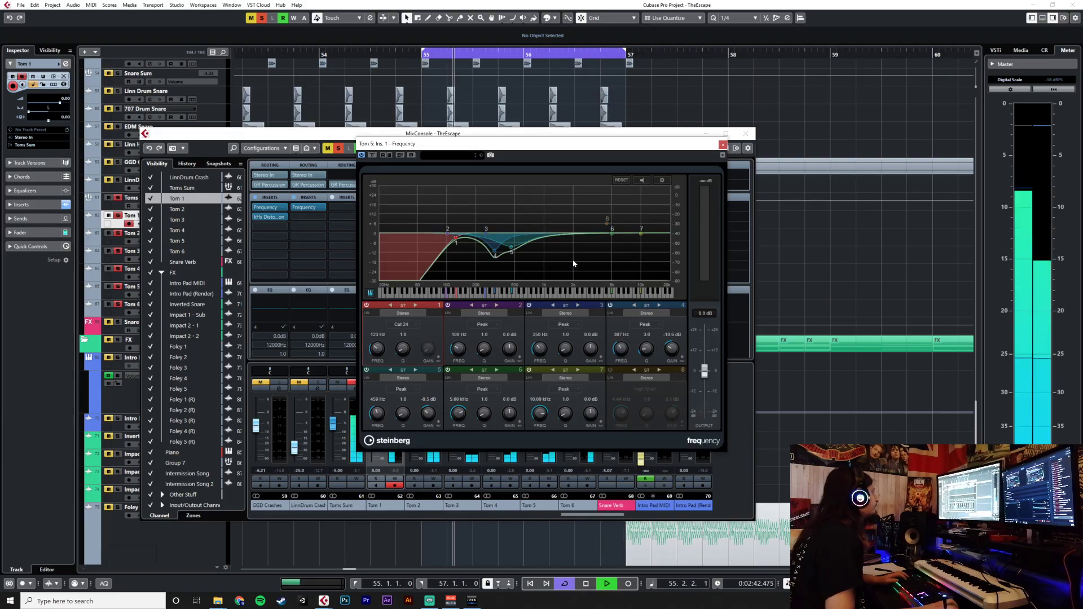
left_click_drag(456, 237, 492, 247)
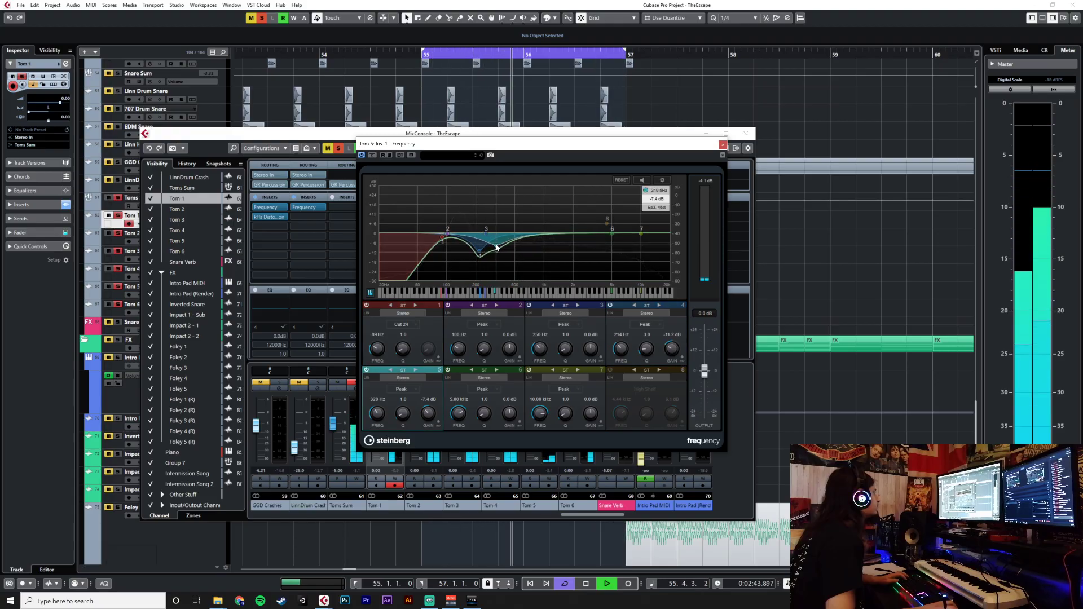
left_click(723, 145)
Copy Tom 5's Frequency EQ to Tom 6, with the low cut at 62 Hz and cuts at about 166 Hz and 267 Hz.
left_click(578, 207)
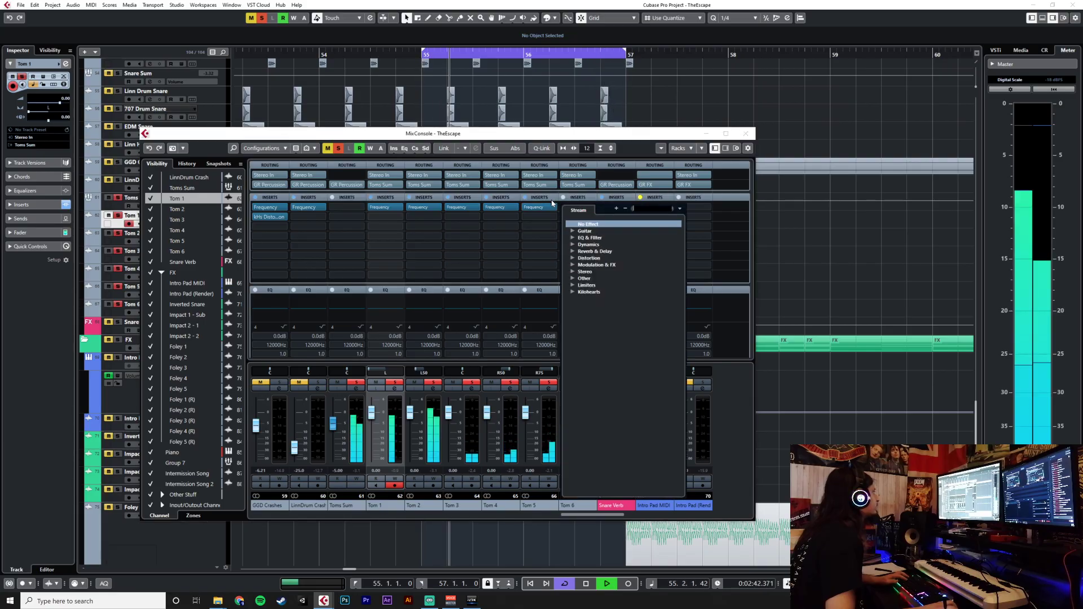
key("Escape")
left_click_drag(536, 207, 590, 209)
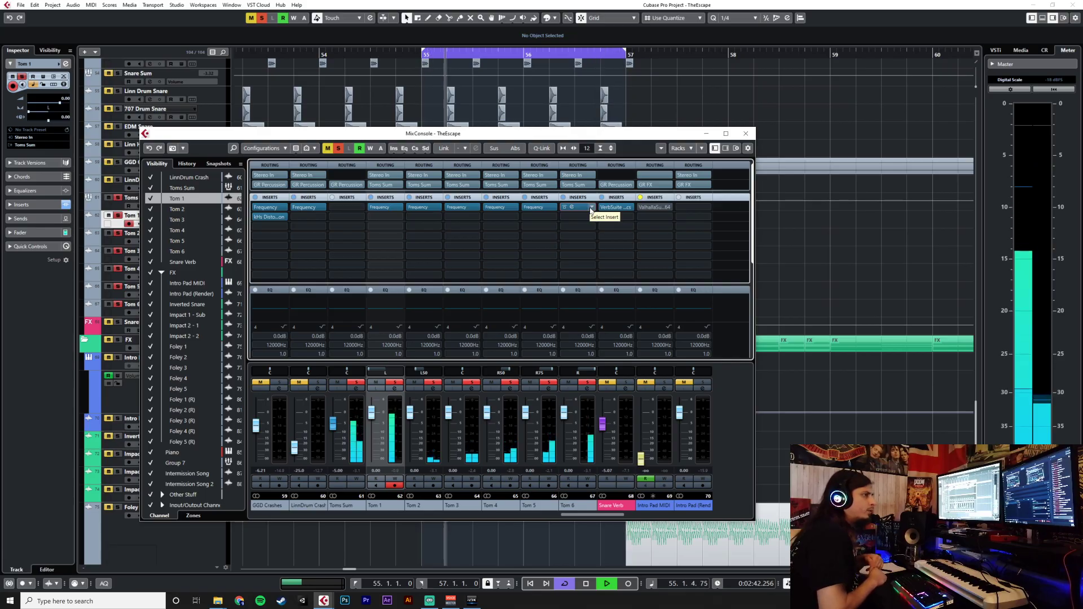
left_click(572, 211)
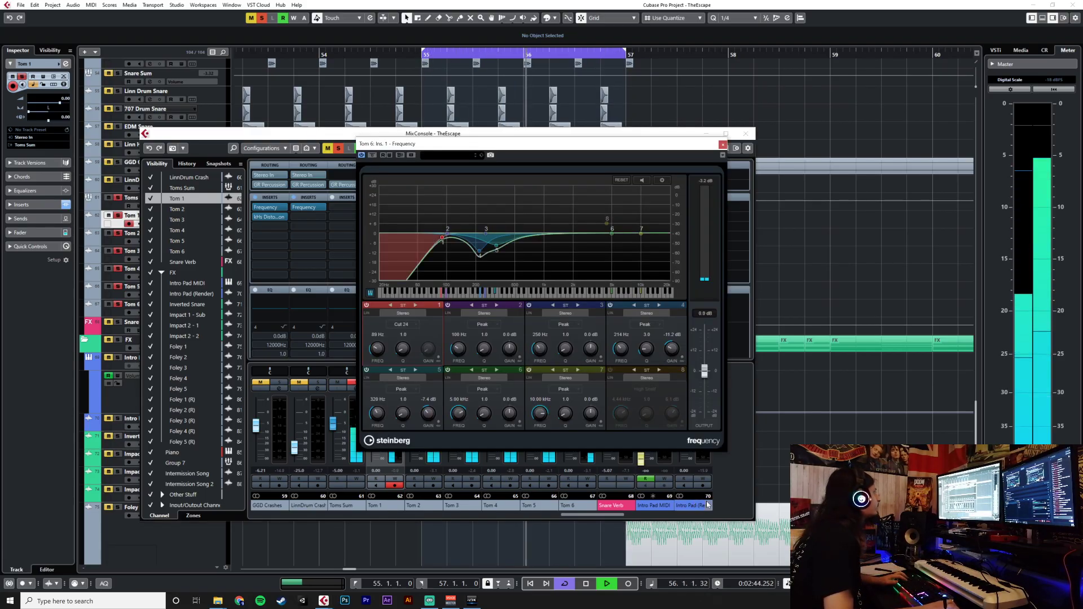
left_click_drag(444, 242, 483, 245)
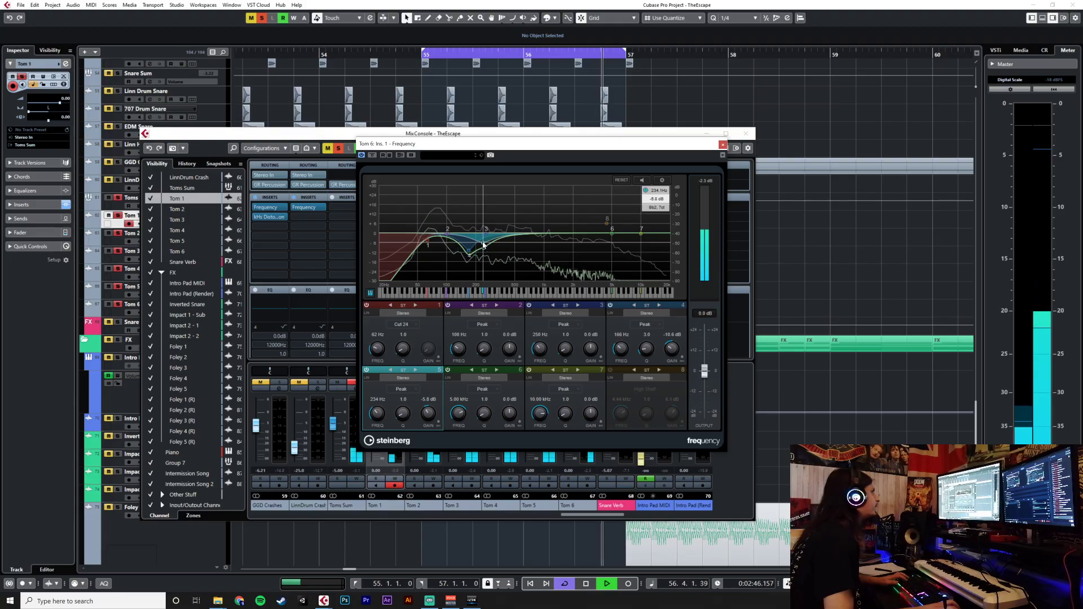
left_click_drag(483, 243, 488, 245)
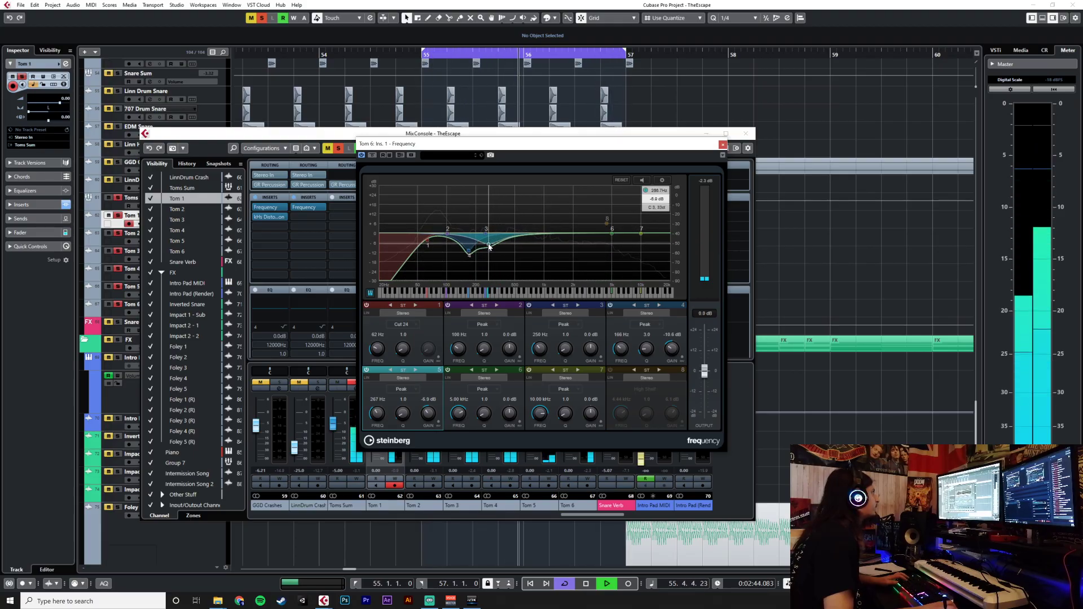
left_click(722, 145)
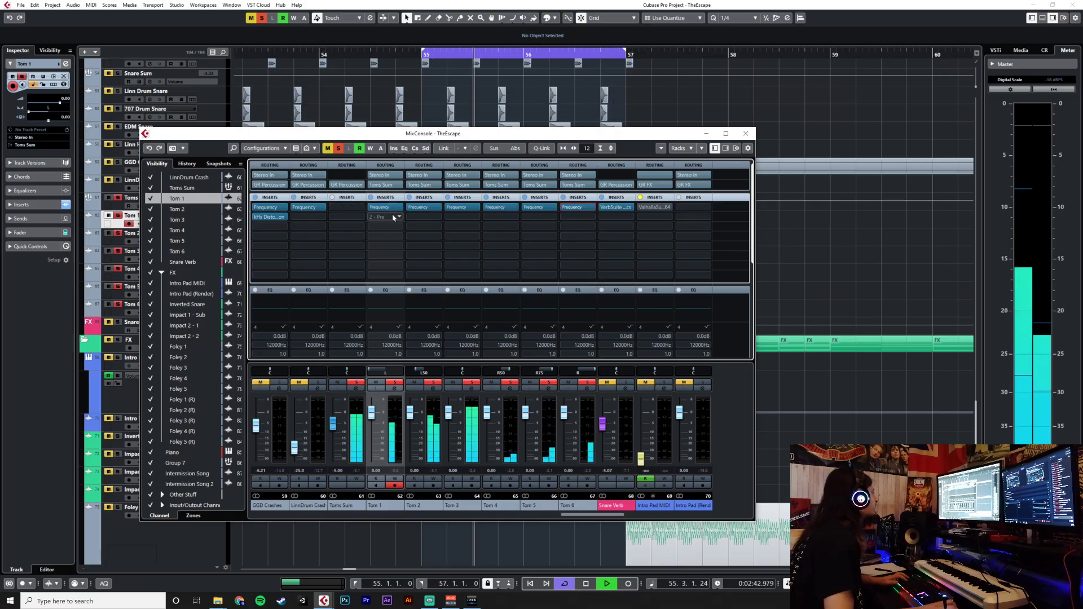
Lower the Tom 5 and Tom 6 channel faders to about -2 dB each.
left_click(361, 207)
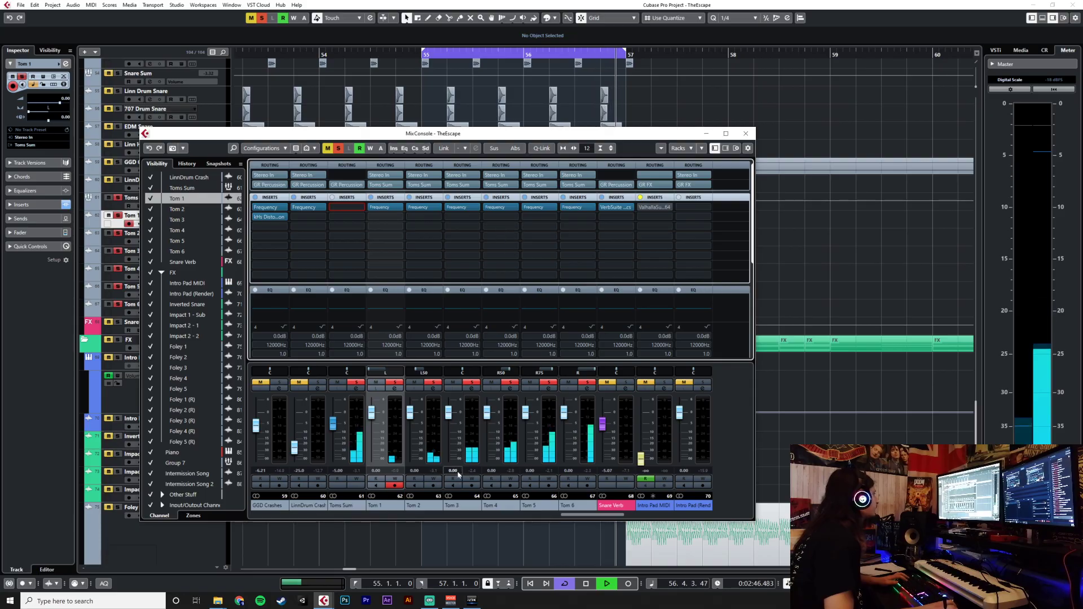
left_click(399, 475)
left_click(473, 475)
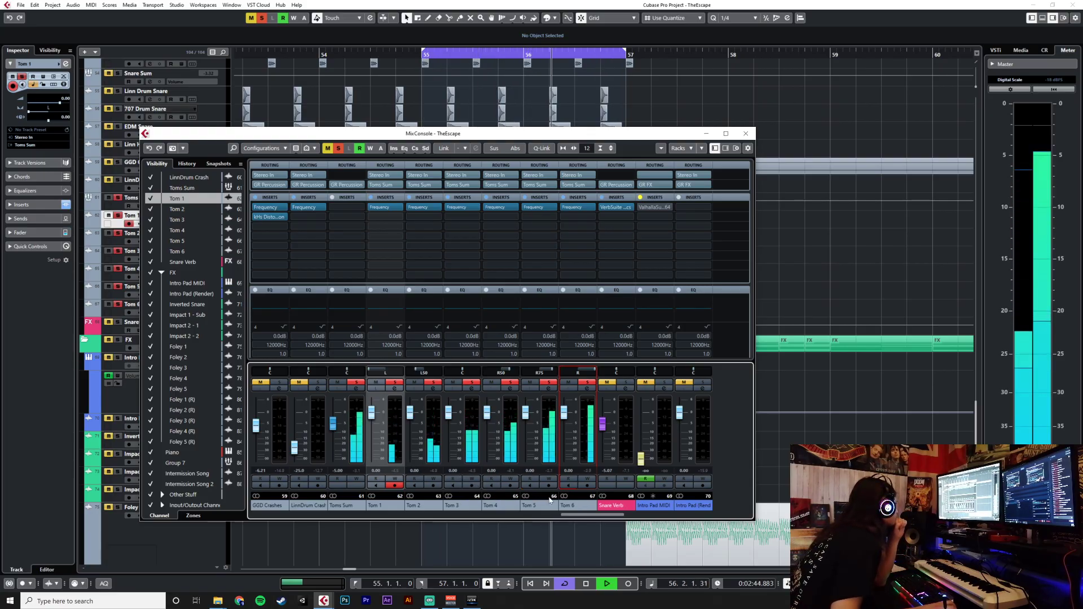
left_click_drag(529, 418, 567, 424)
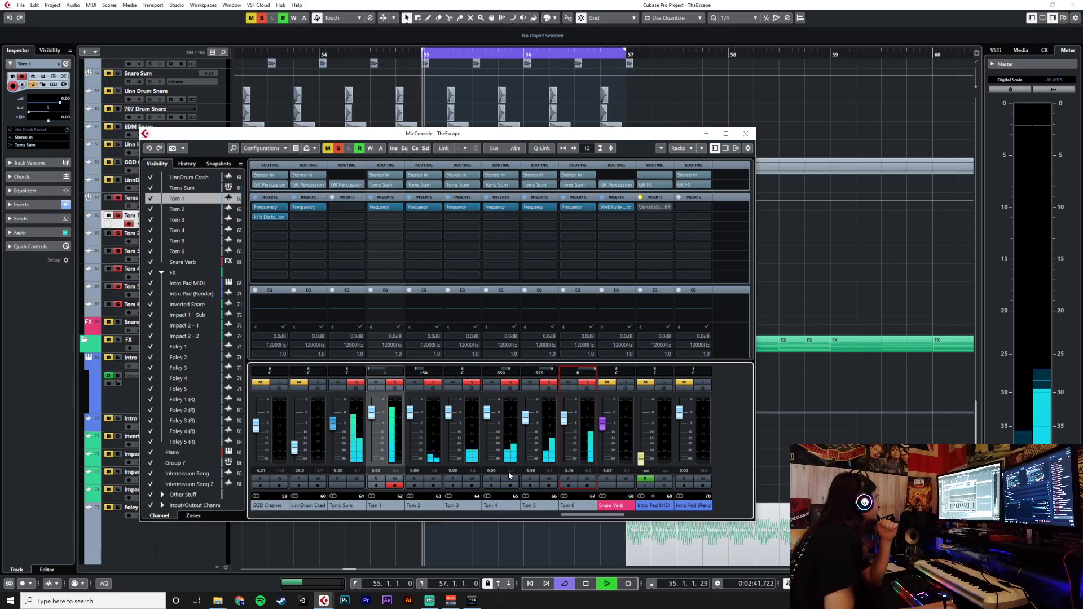
Insert Virtual Mix Rack in the first slot of the Toms Sum channel and clear its default modules.
left_click(353, 208)
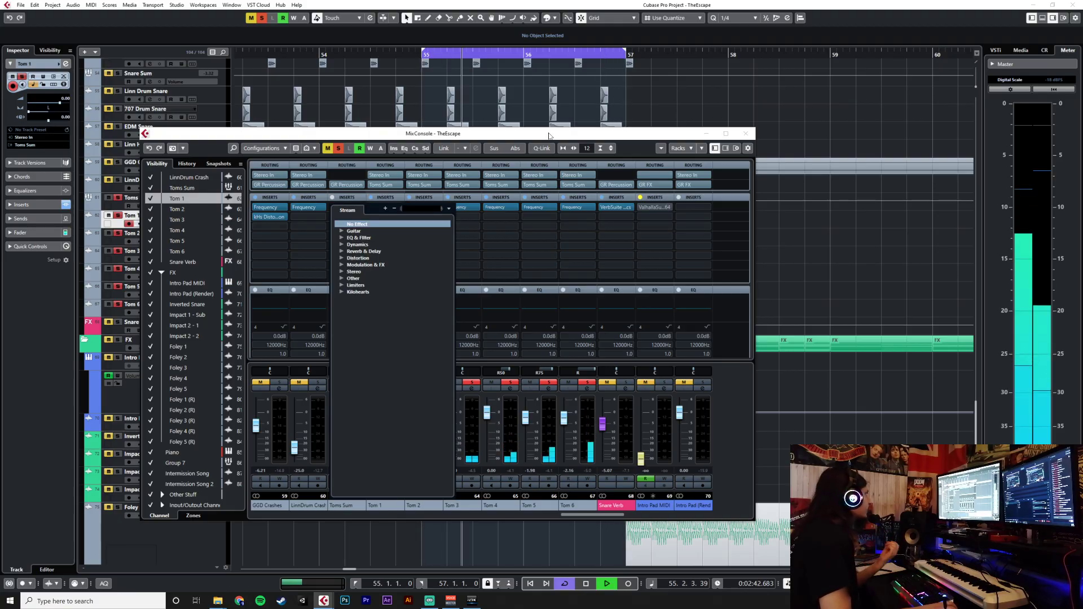
type("freq")
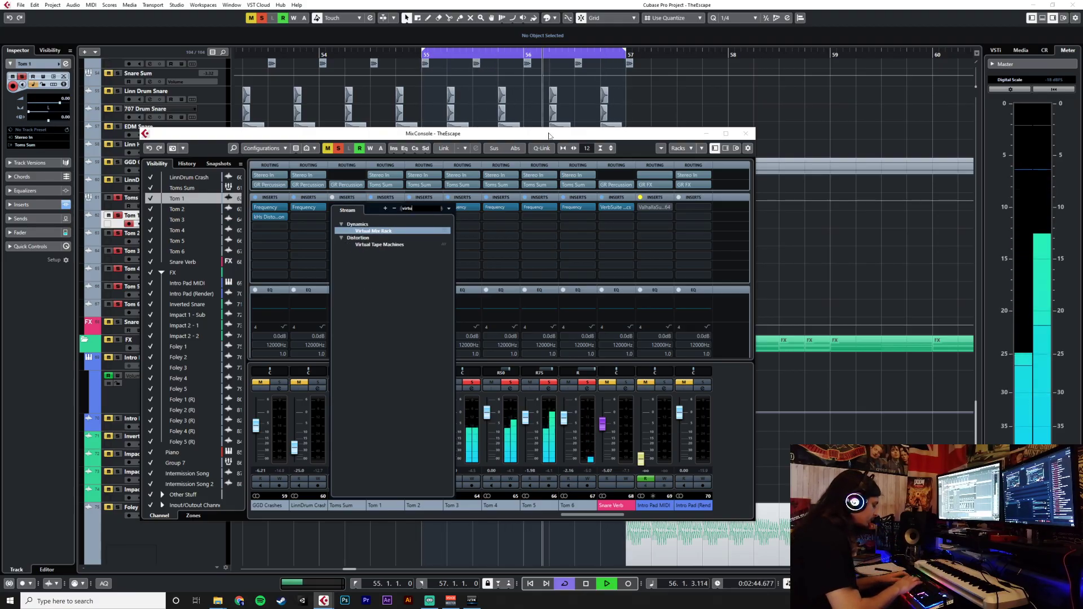
key("Return")
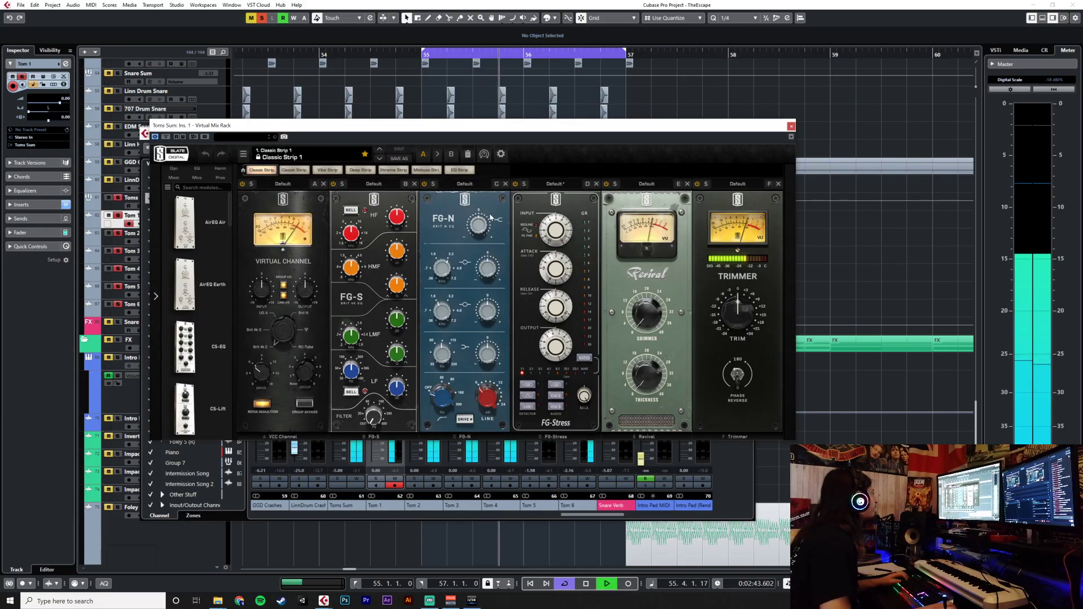
left_click(468, 154)
Find the London tube preamp in the Virtual Mix Rack modules and place it in the first rack slot.
scroll(197, 324, "down", 6)
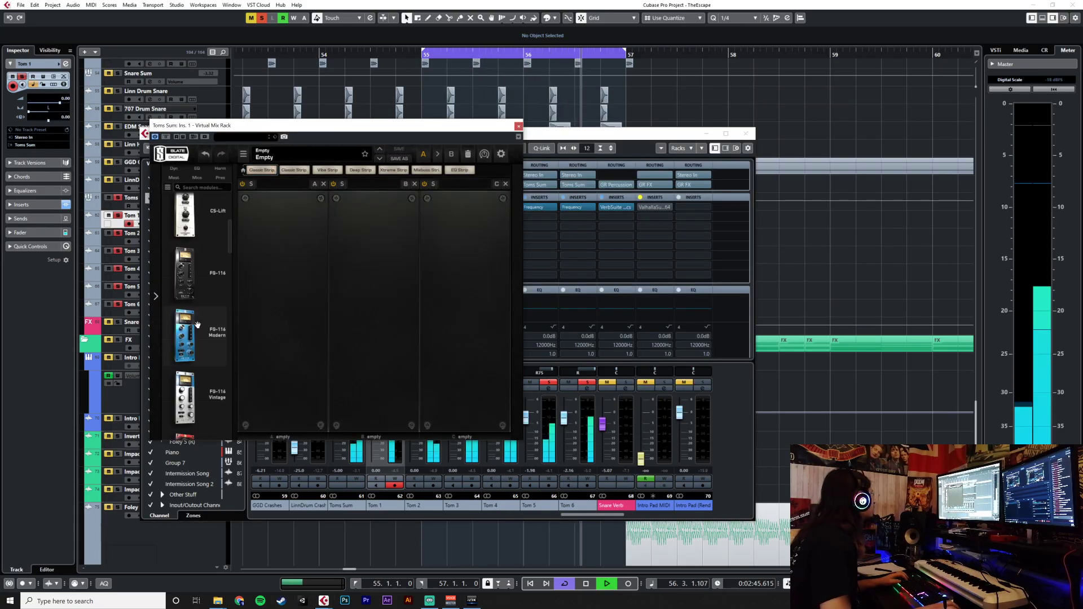
scroll(197, 325, "down", 2)
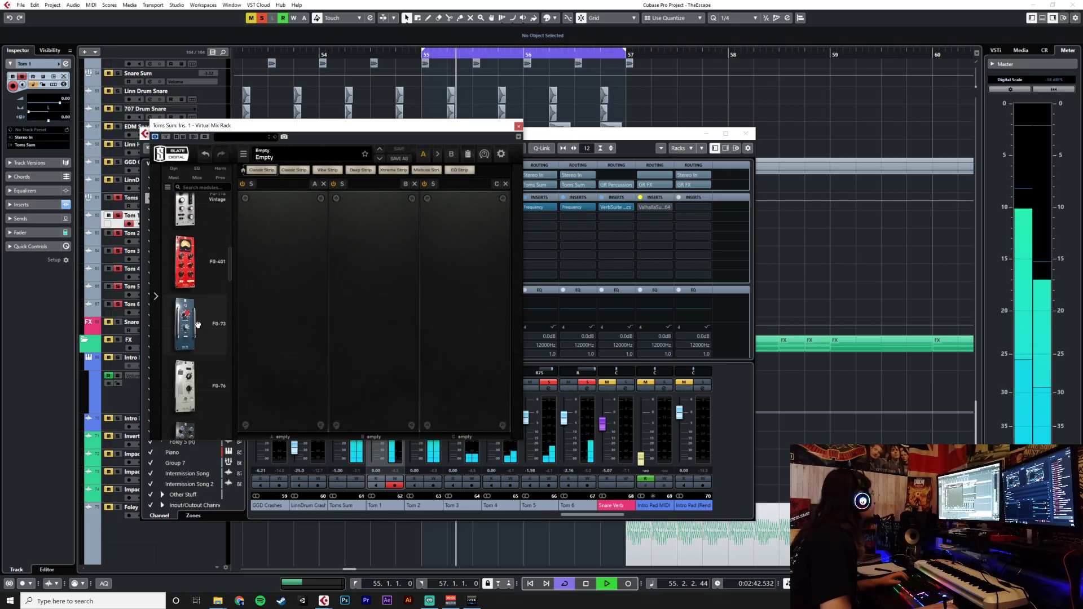
mouse_move(193, 320)
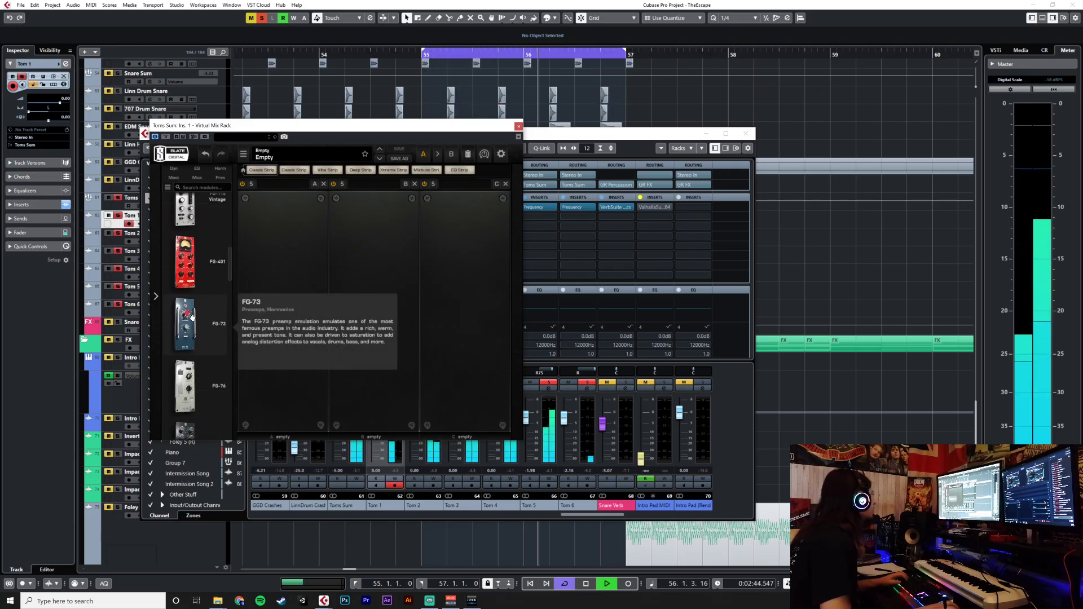
scroll(192, 317, "down", 3)
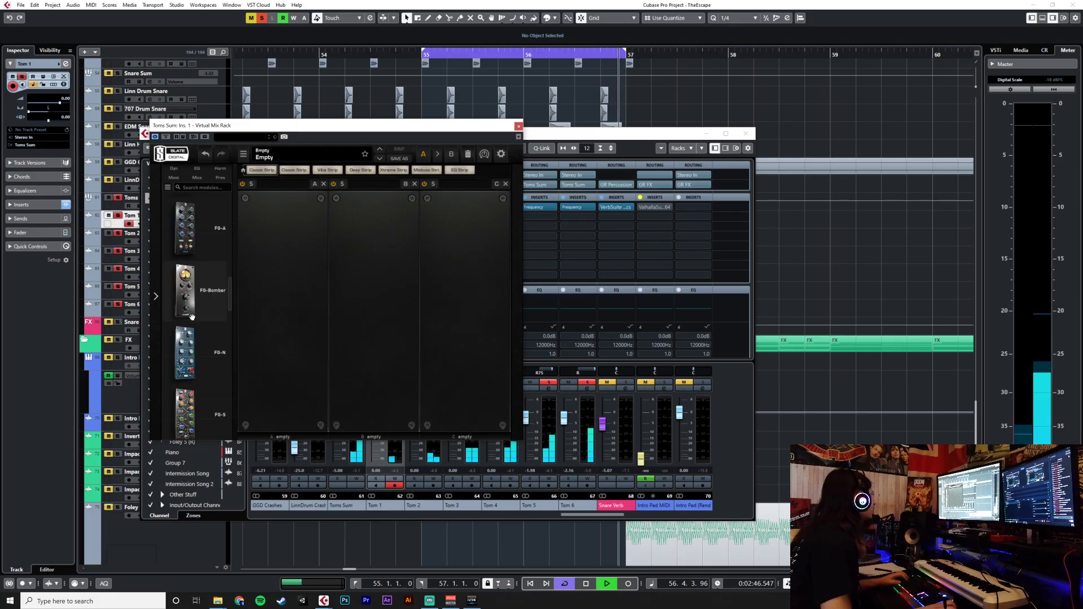
scroll(192, 317, "up", 2)
left_click_drag(185, 278, 212, 327)
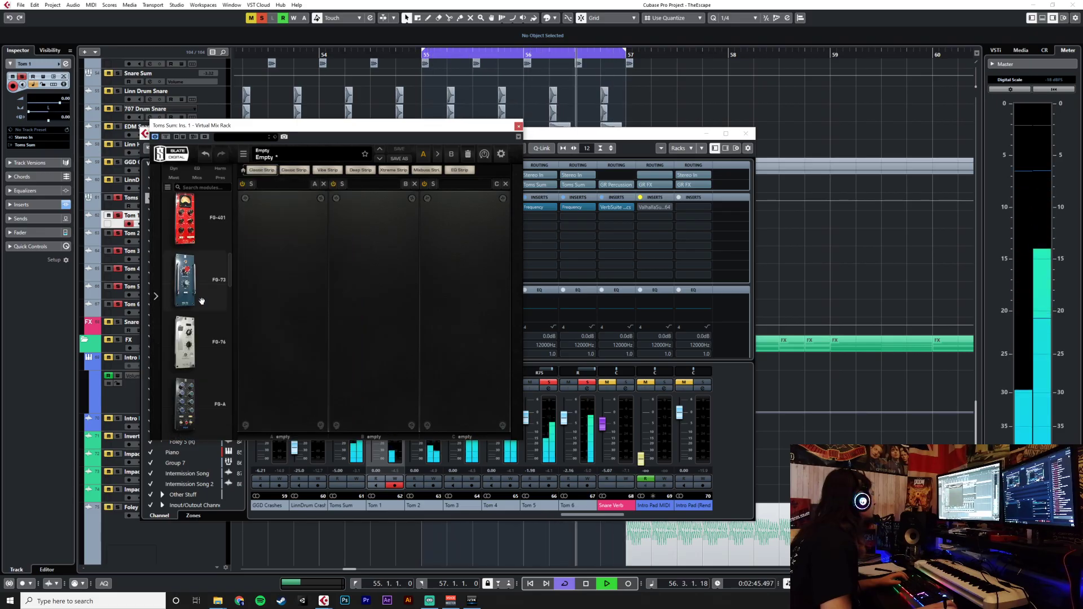
scroll(212, 331, "down", 3)
scroll(213, 331, "down", 6)
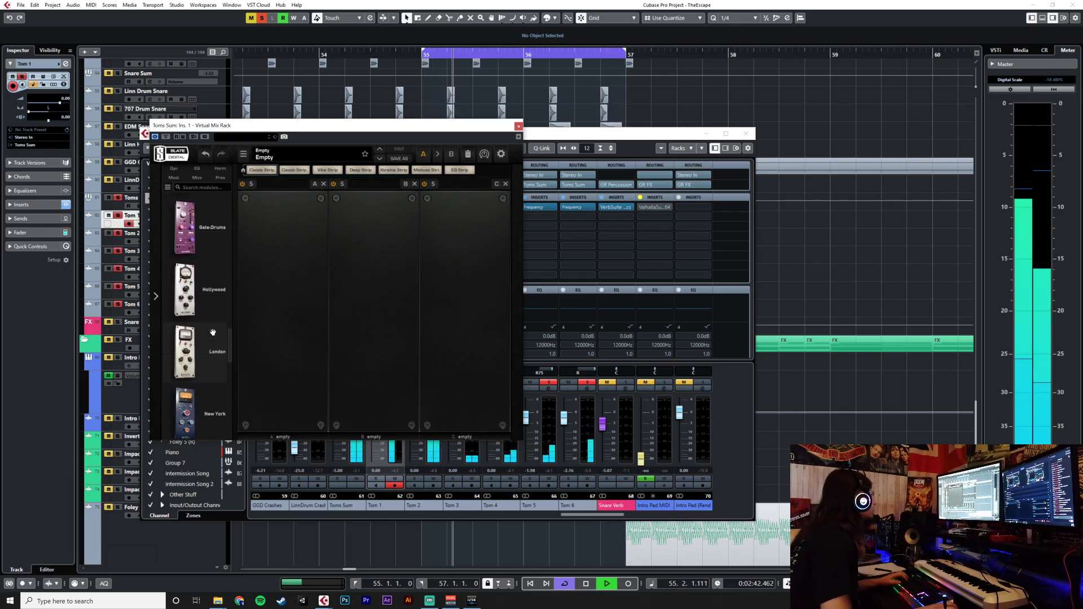
left_click_drag(204, 304, 318, 307)
left_click_drag(318, 307, 212, 304)
left_click_drag(196, 350, 302, 337)
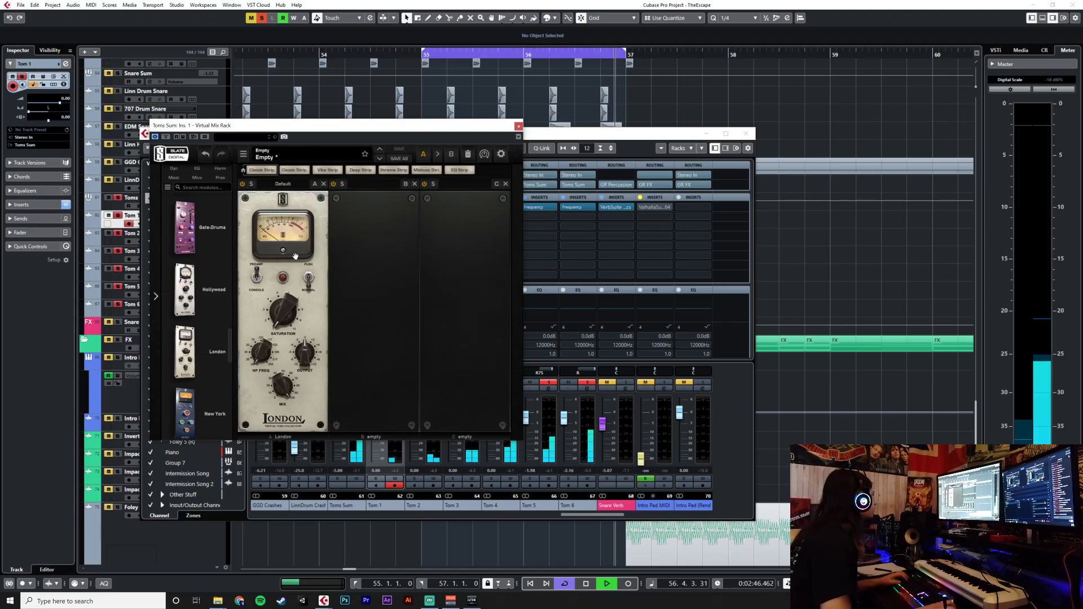
Load the Kick Fattener preset on London, set its mix to 25.2%, and adjust its saturation.
left_click(288, 185)
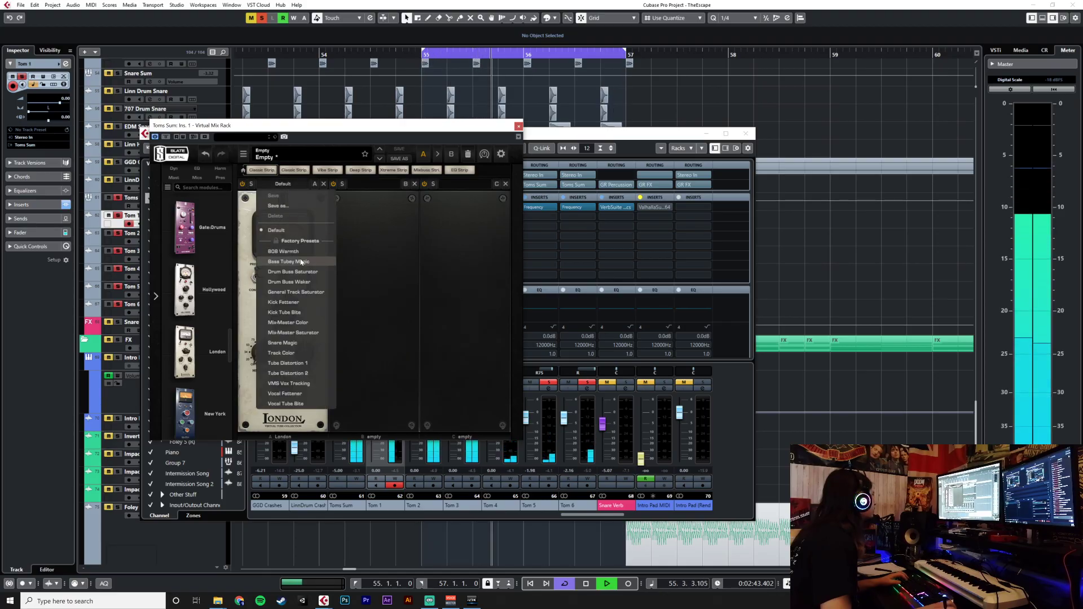
left_click(304, 302)
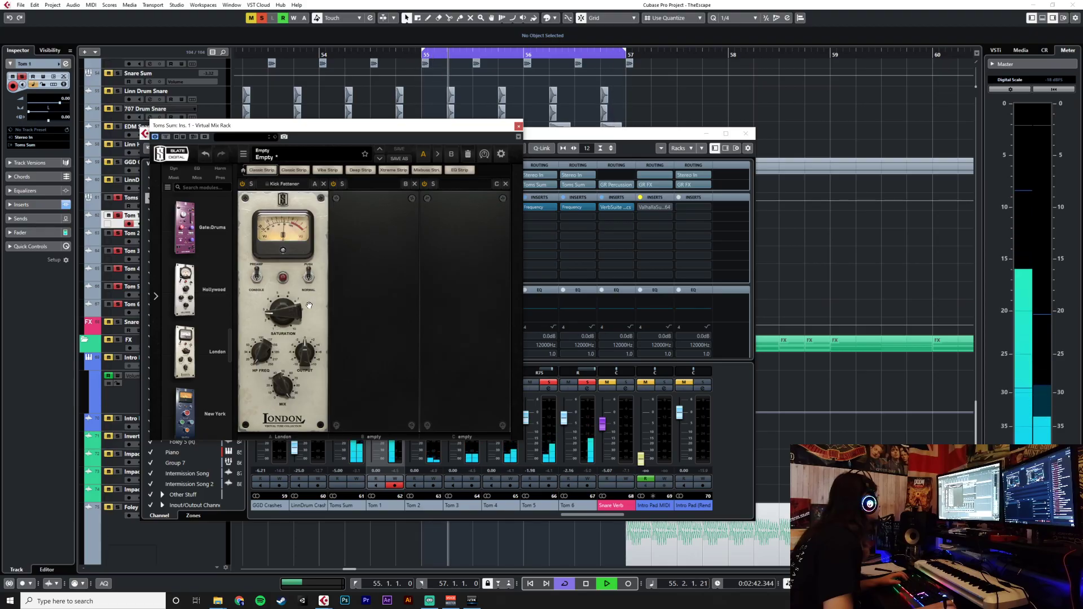
left_click_drag(276, 388, 301, 470)
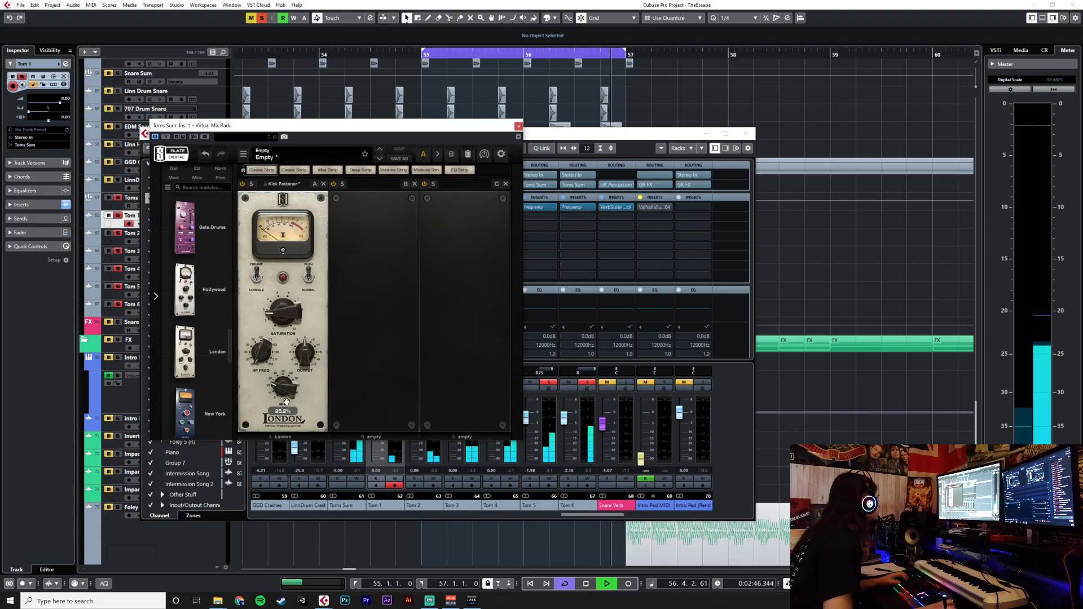
mouse_move(286, 401)
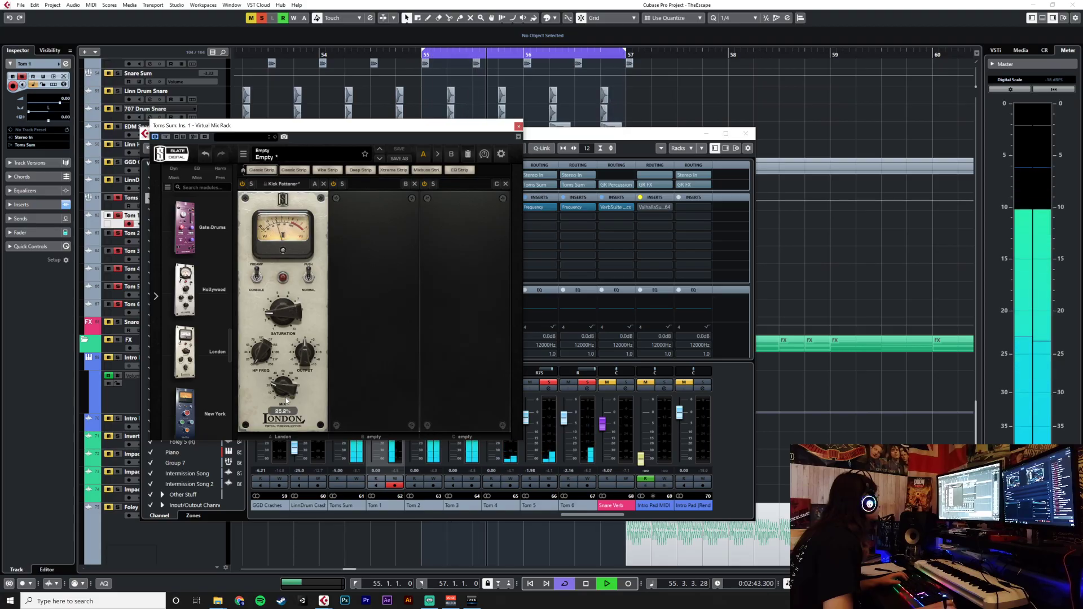
scroll(212, 320, "down", 2)
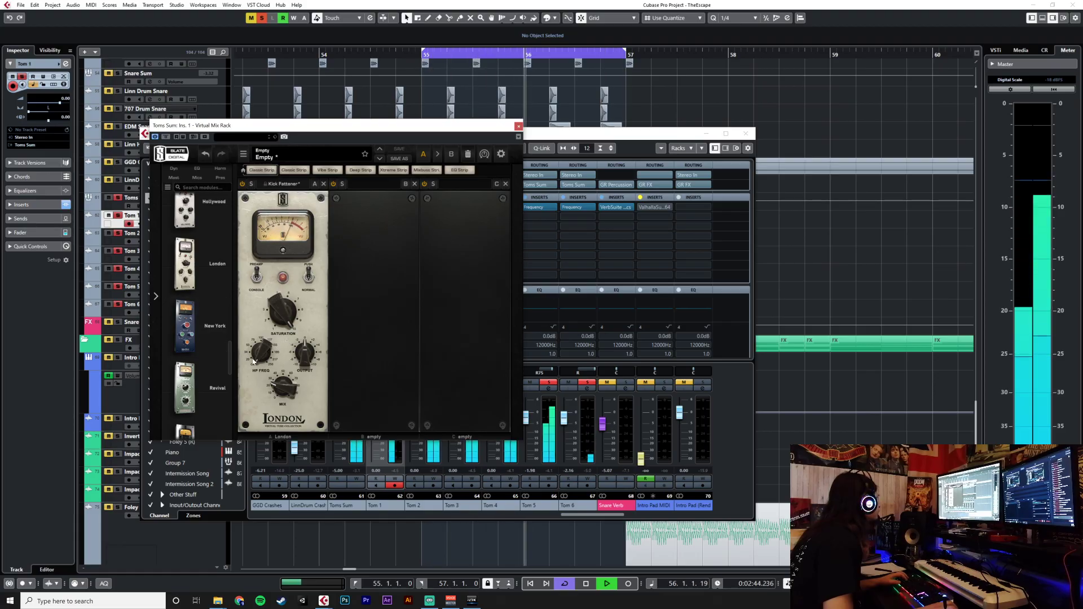
left_click_drag(277, 327, 290, 371)
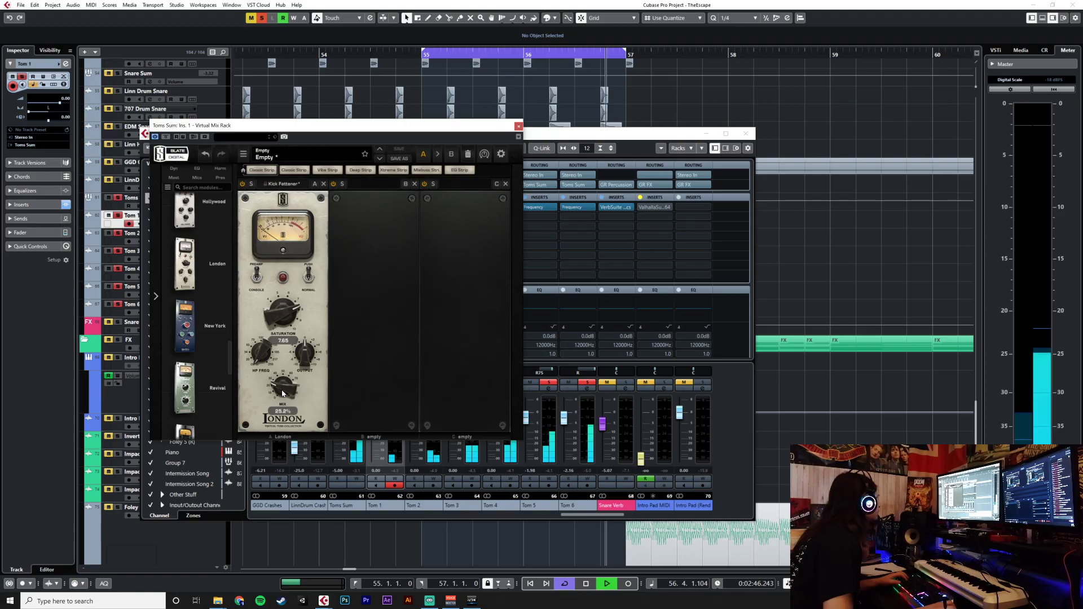
Add a Trimmer module in the rack slot after London.
scroll(204, 310, "down", 3)
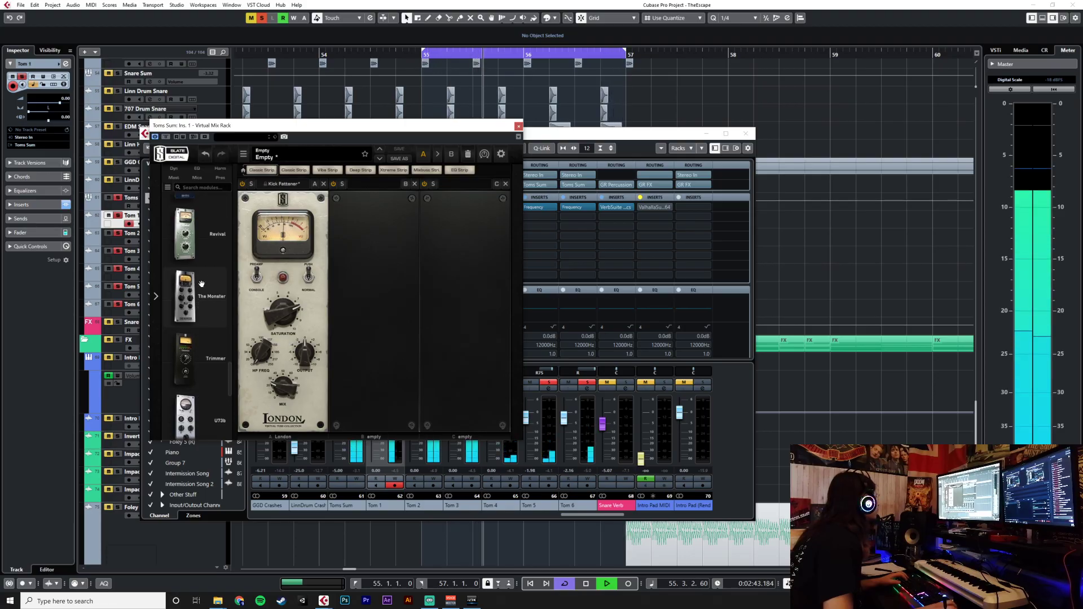
scroll(199, 281, "down", 3)
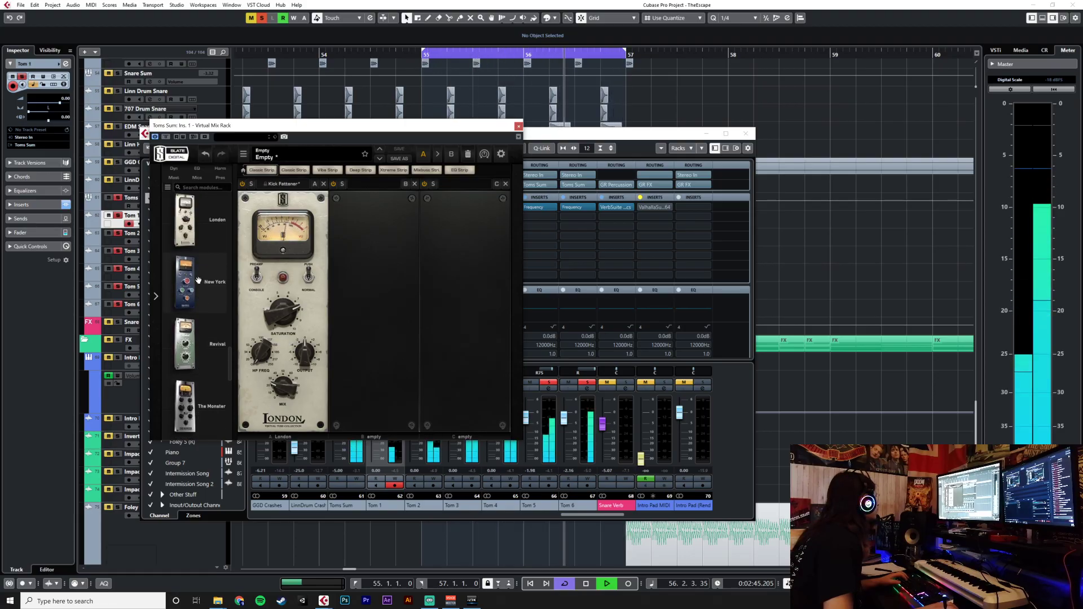
scroll(198, 281, "down", 4)
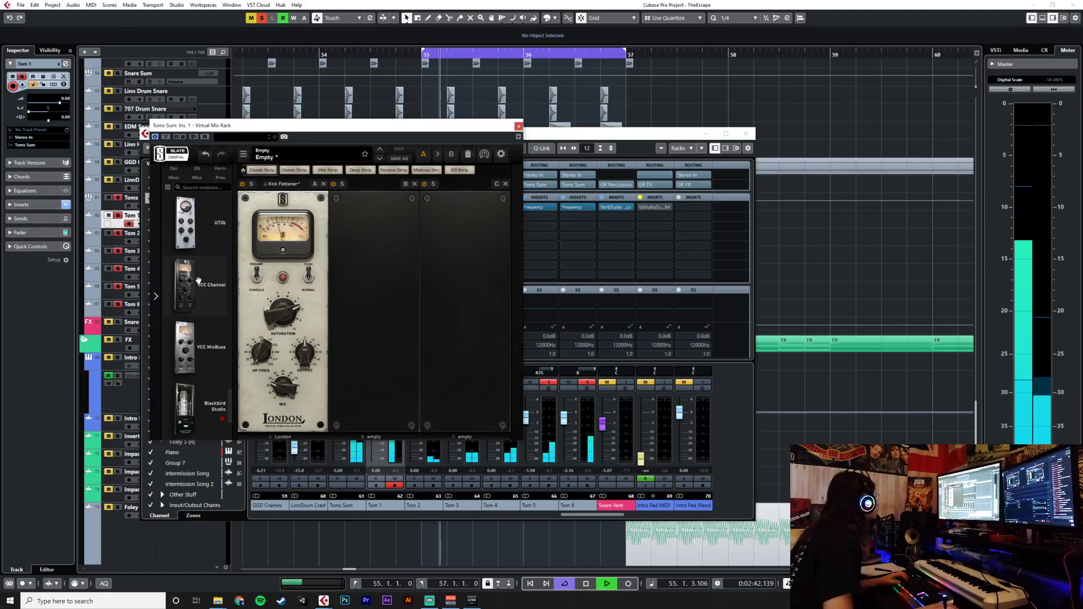
scroll(198, 281, "up", 5)
left_click_drag(198, 276, 344, 274)
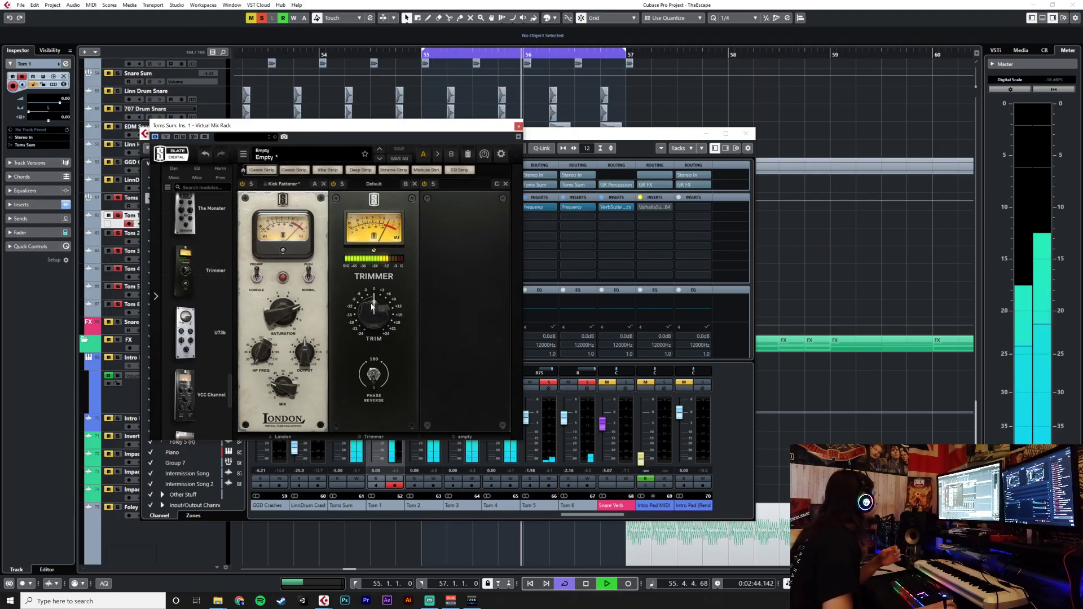
Add The Monster in the slot after the Trimmer and load its Big Kick preset.
scroll(230, 303, "up", 5)
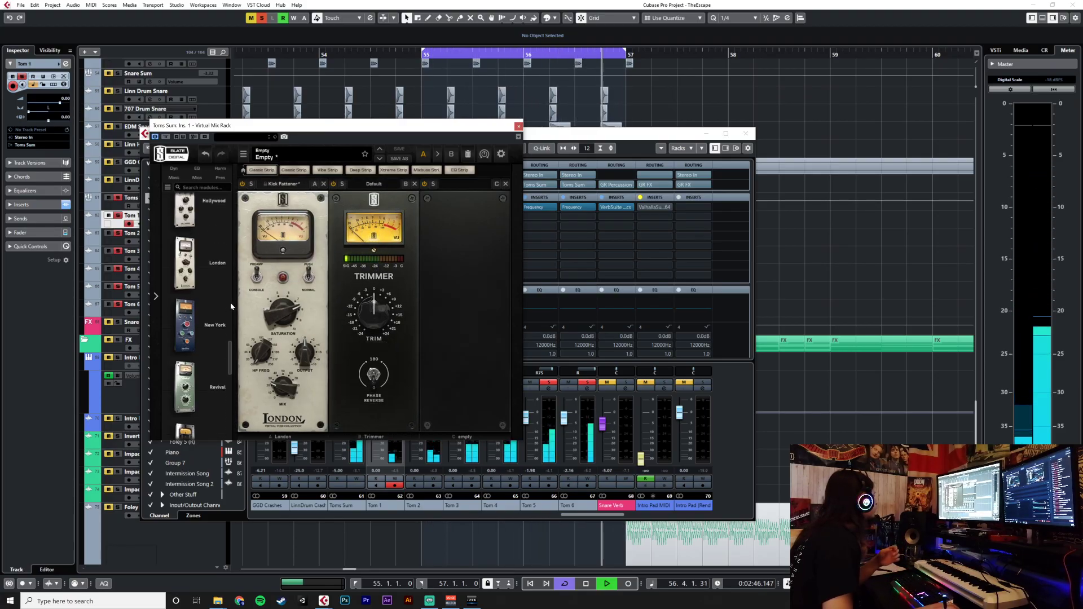
left_click_drag(184, 386, 489, 297)
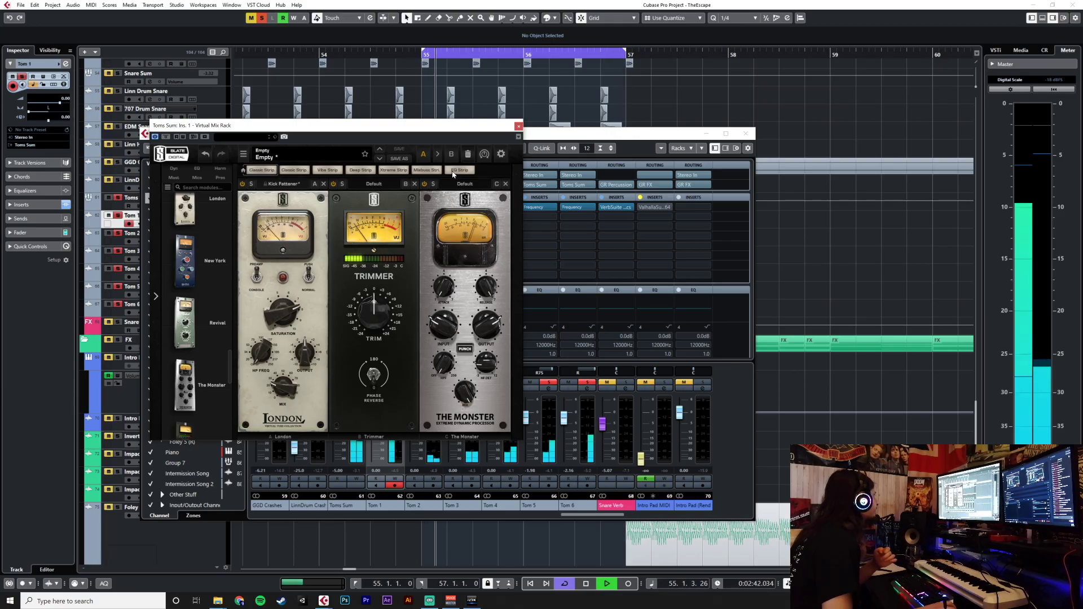
left_click(465, 184)
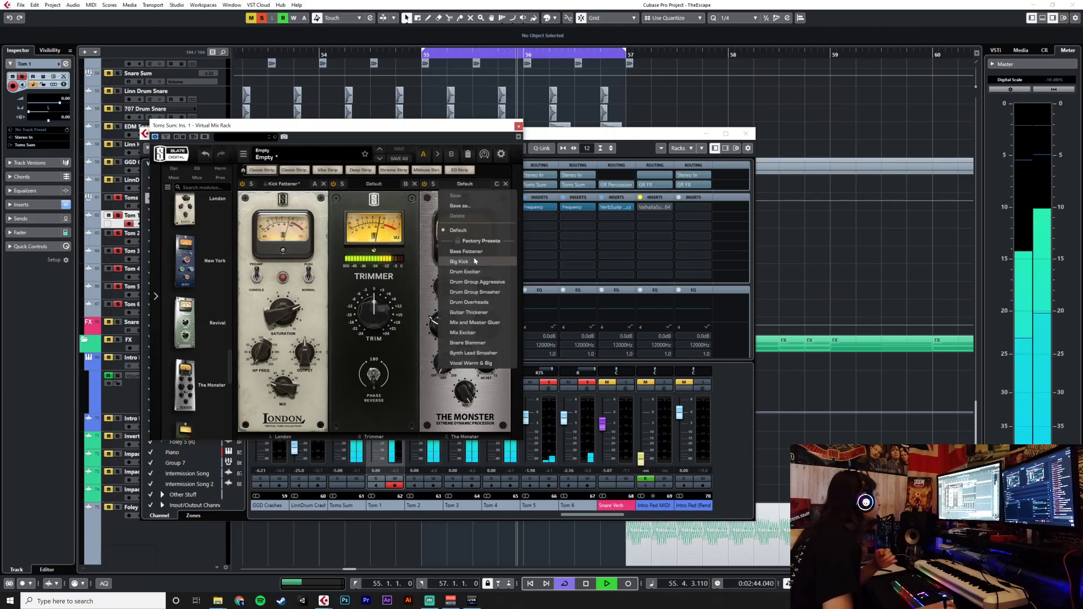
left_click(459, 262)
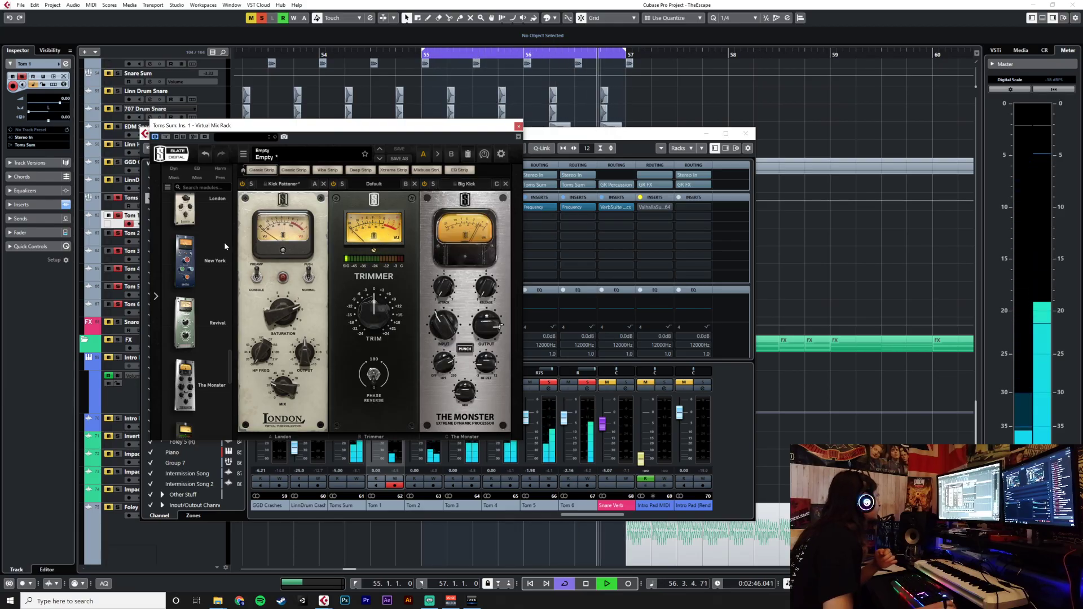
Insert the FG-N EQ between the Trimmer and The Monster, and boost its high shelf.
scroll(172, 286, "up", 2)
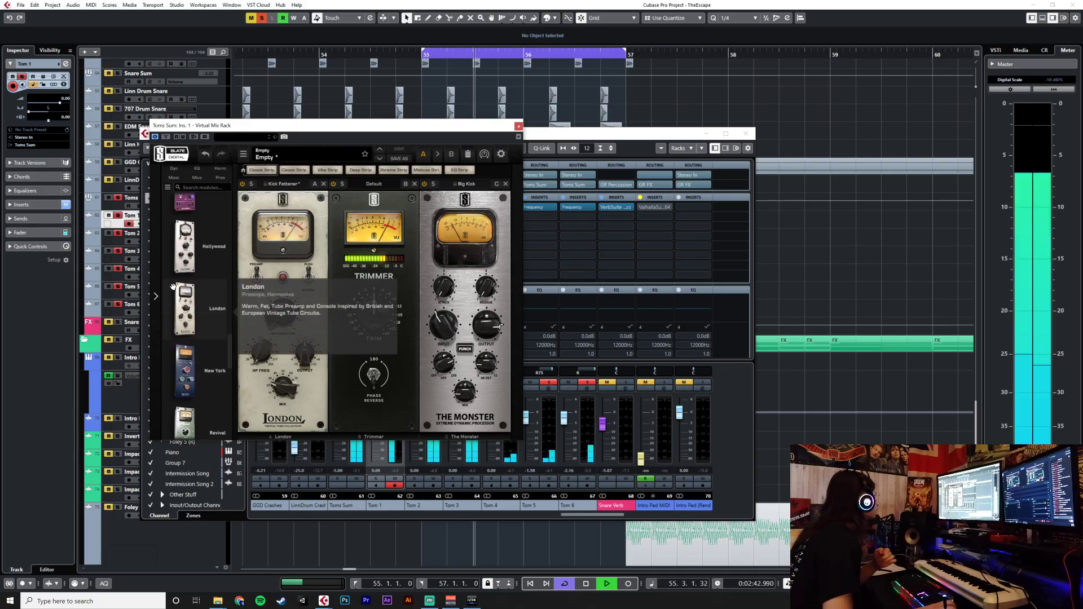
scroll(173, 287, "down", 8)
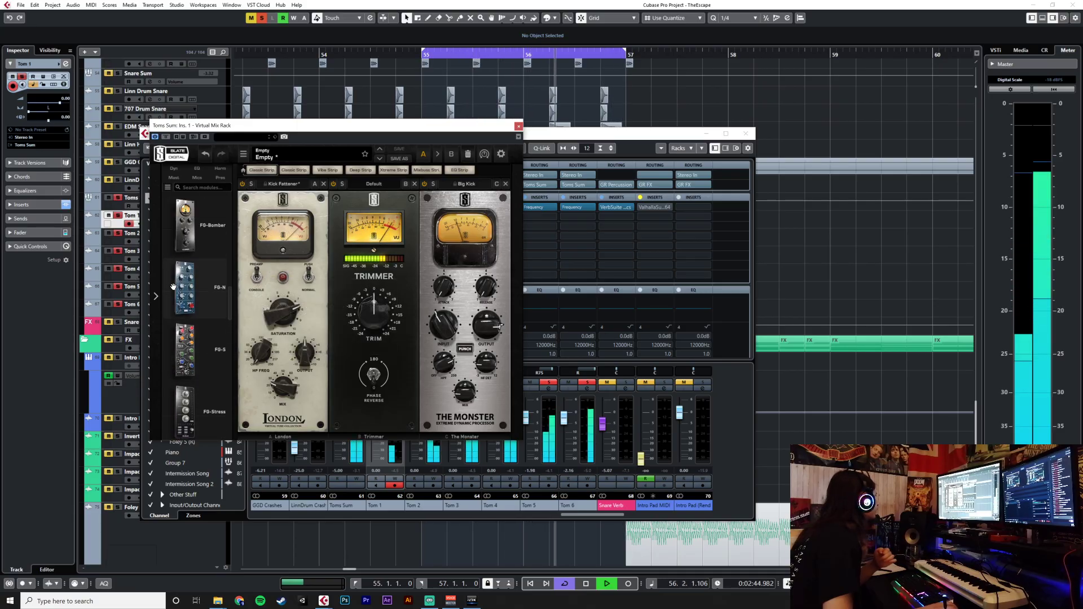
left_click_drag(185, 243, 477, 288)
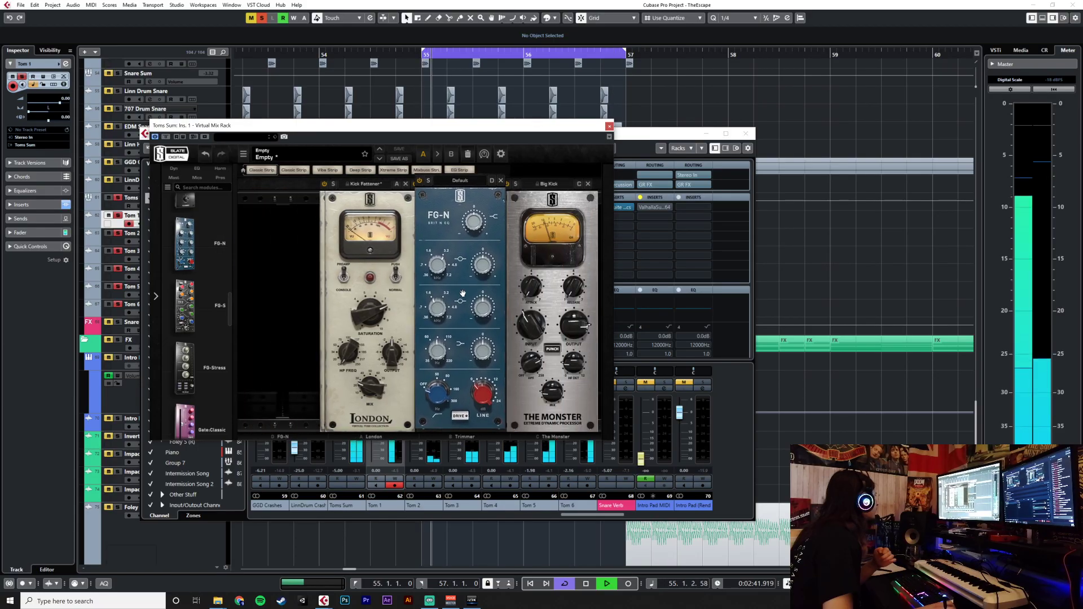
left_click_drag(478, 226, 558, 167)
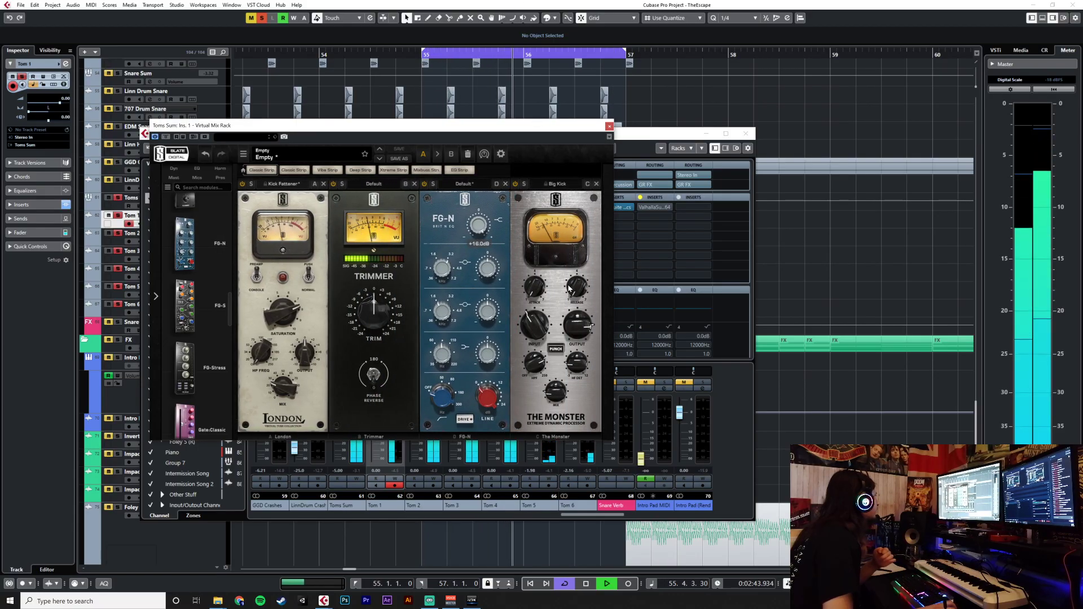
left_click_drag(479, 225, 479, 229)
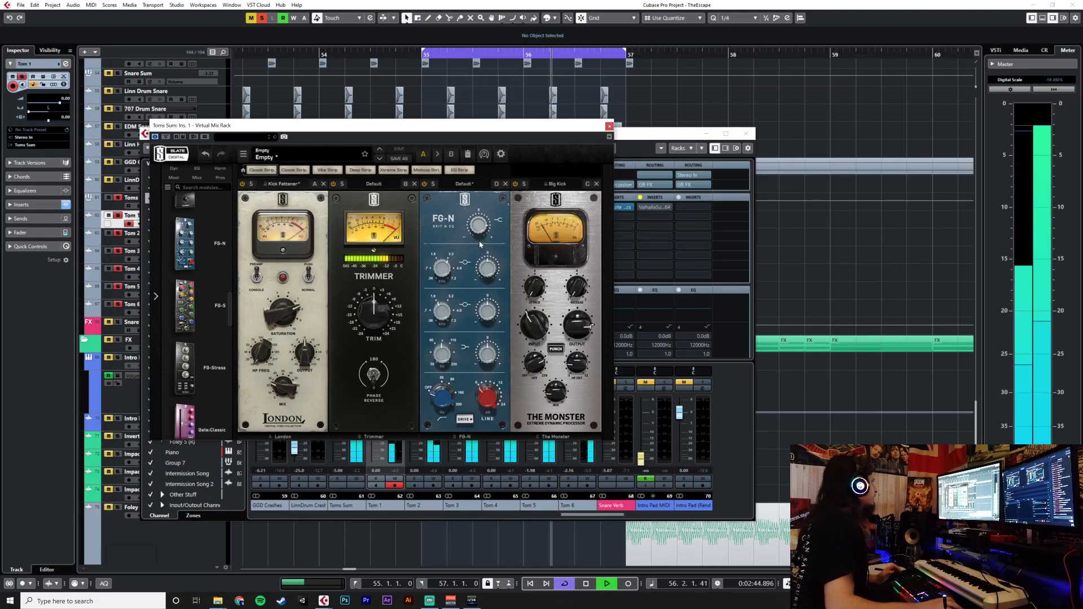
Insert another Trimmer between FG-N and The Monster, and lower its trim slightly.
mouse_move(445, 364)
scroll(204, 365, "down", 5)
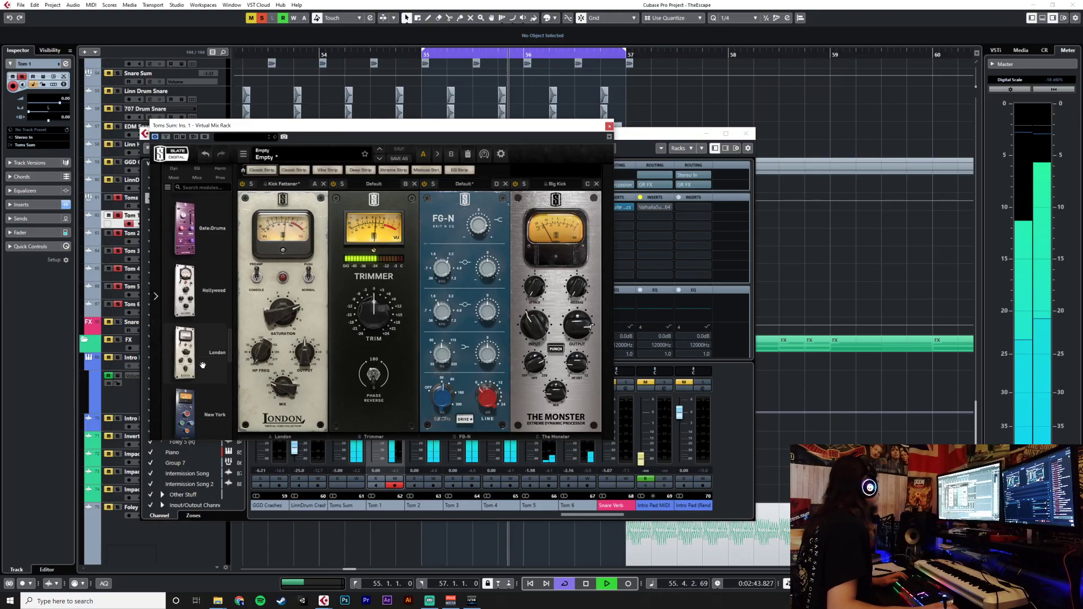
scroll(203, 365, "down", 4)
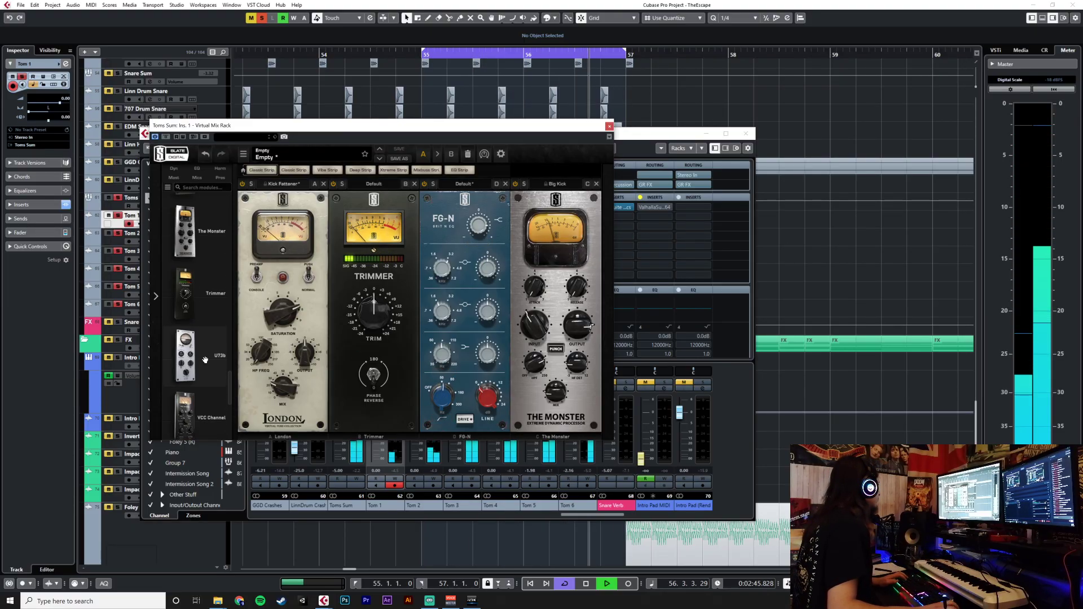
left_click_drag(209, 302, 561, 313)
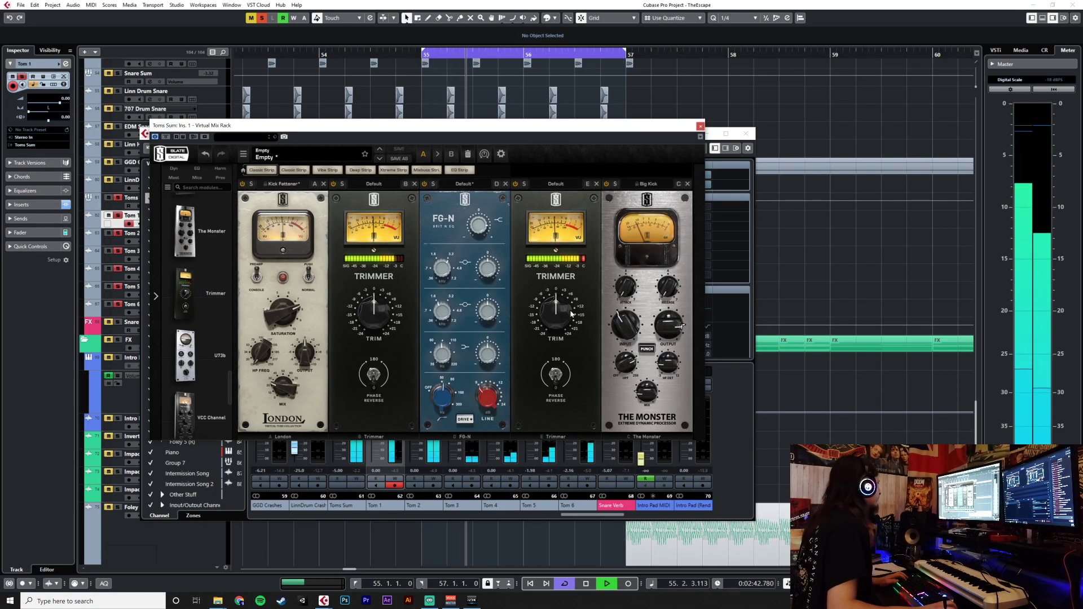
left_click_drag(558, 314, 577, 272)
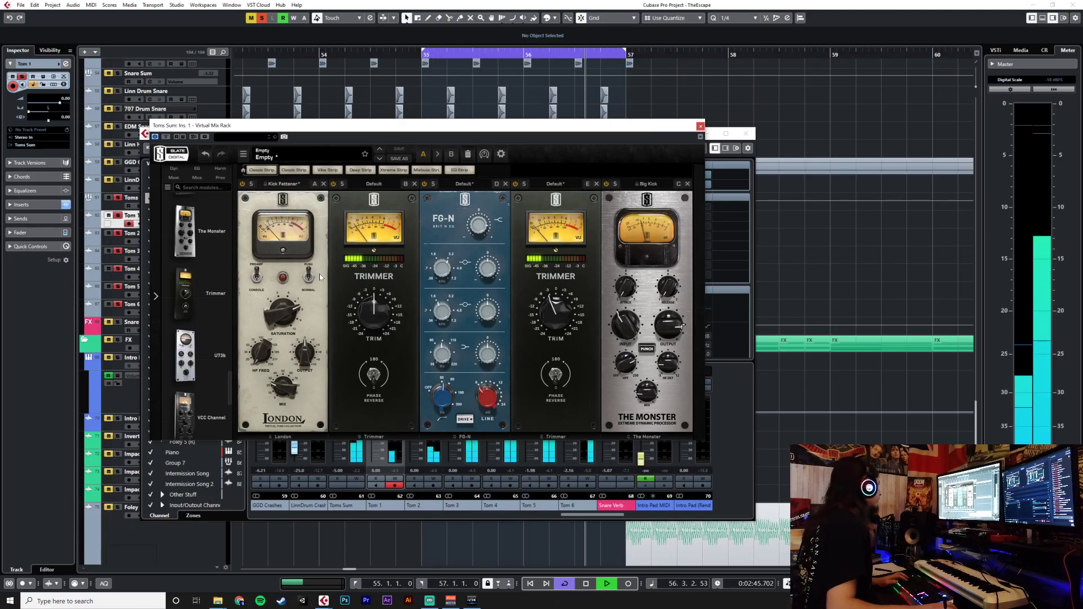
Add a Trimmer module at the start of the rack, ahead of London.
left_click_drag(185, 291, 279, 313)
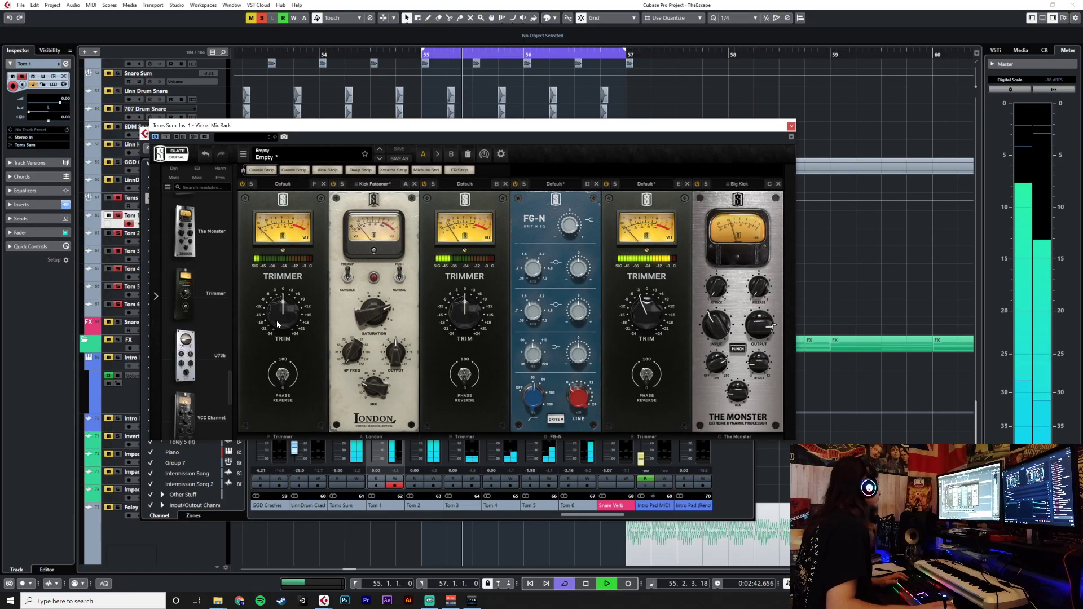
scroll(220, 328, "down", 5)
scroll(220, 329, "down", 10)
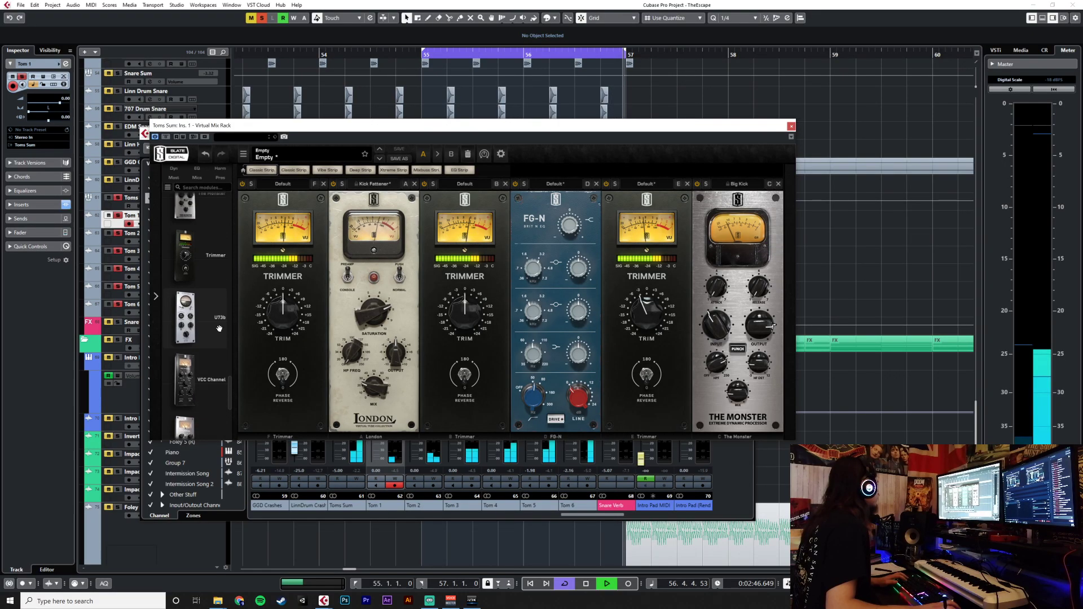
scroll(220, 329, "up", 6)
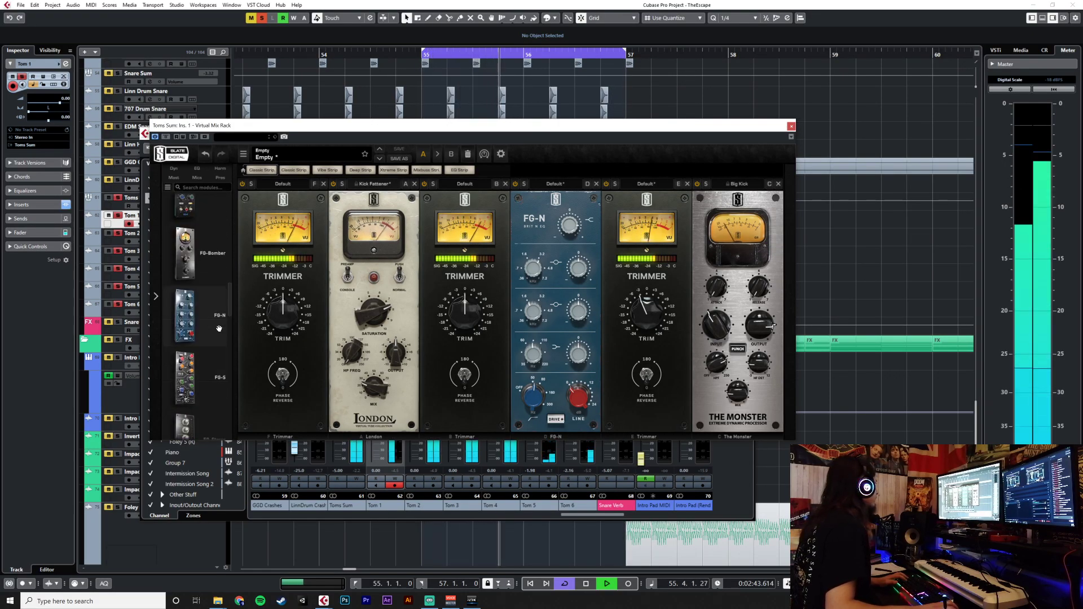
left_click(243, 185)
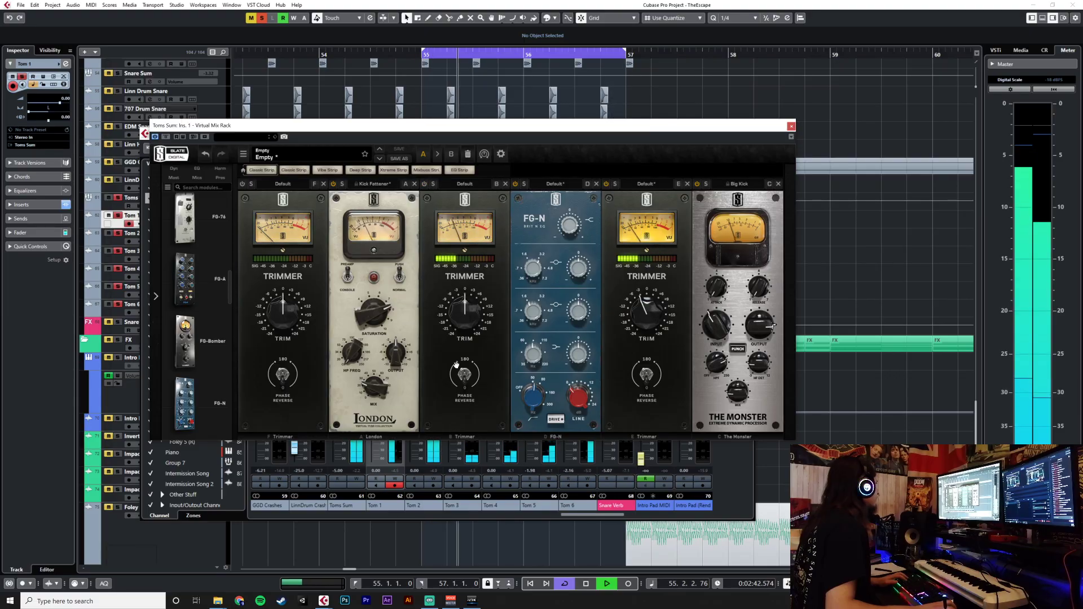
Add the FG-401 compressor after The Monster, set its threshold to about -18 dB, and close the rack.
scroll(172, 290, "up", 4)
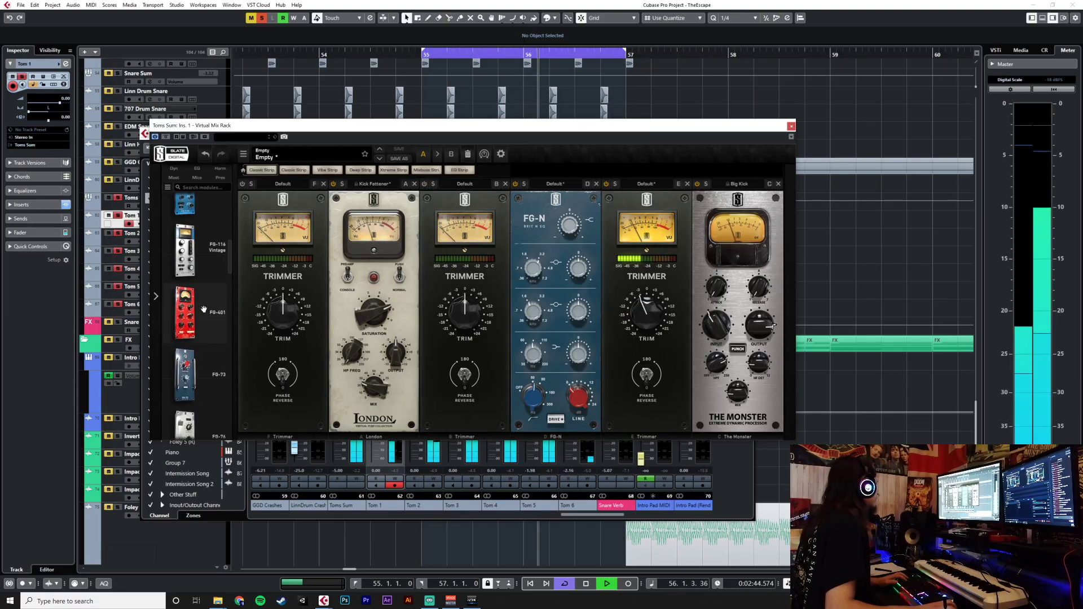
scroll(199, 312, "up", 3)
left_click_drag(185, 257, 206, 278)
left_click_drag(203, 432, 814, 307)
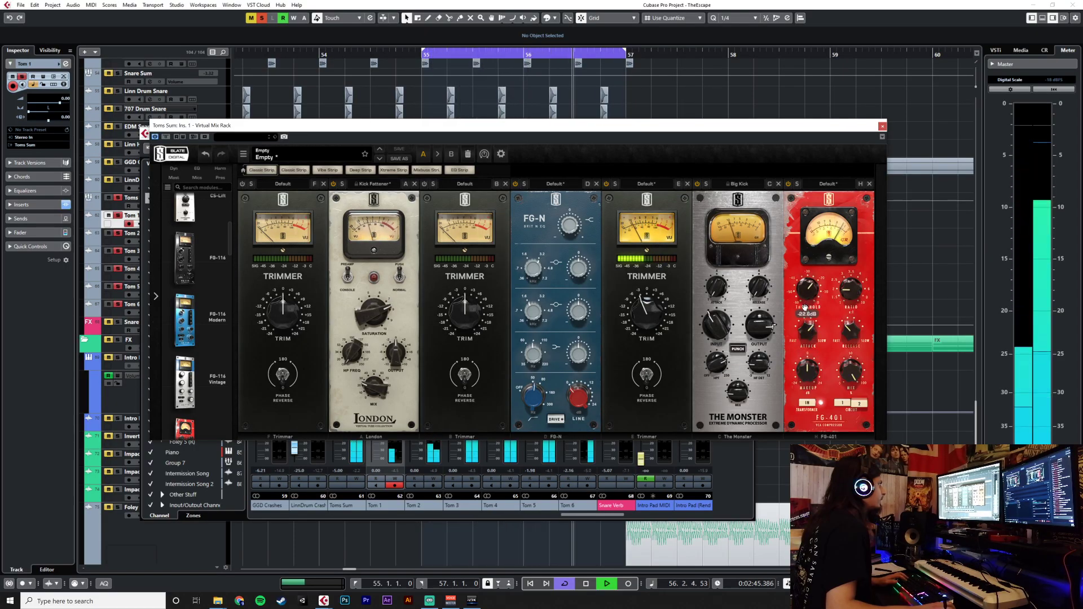
left_click_drag(806, 305, 807, 307)
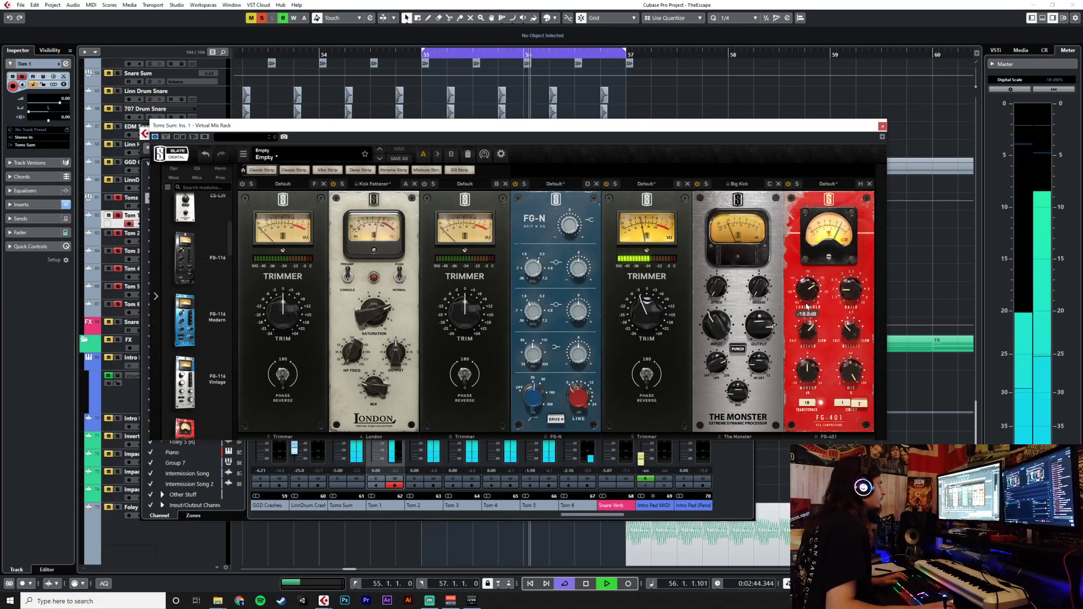
scroll(204, 339, "down", 4)
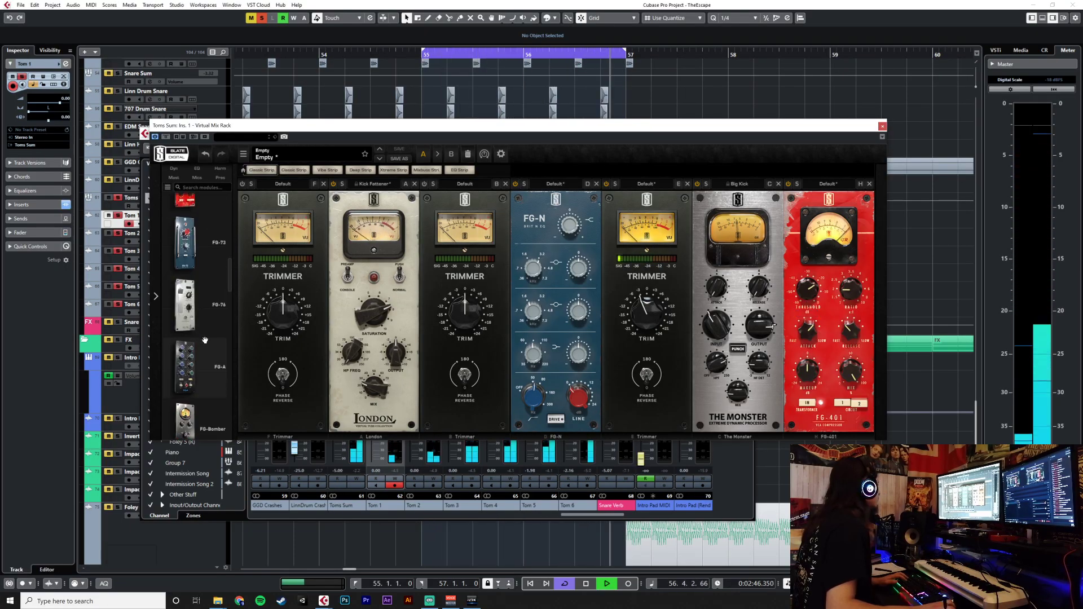
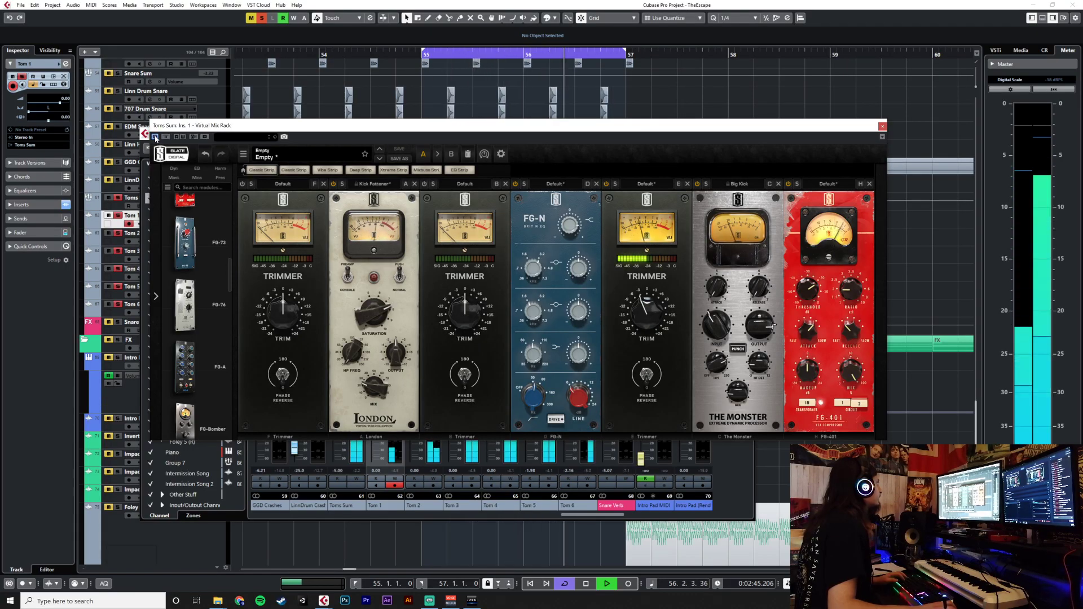
left_click(883, 126)
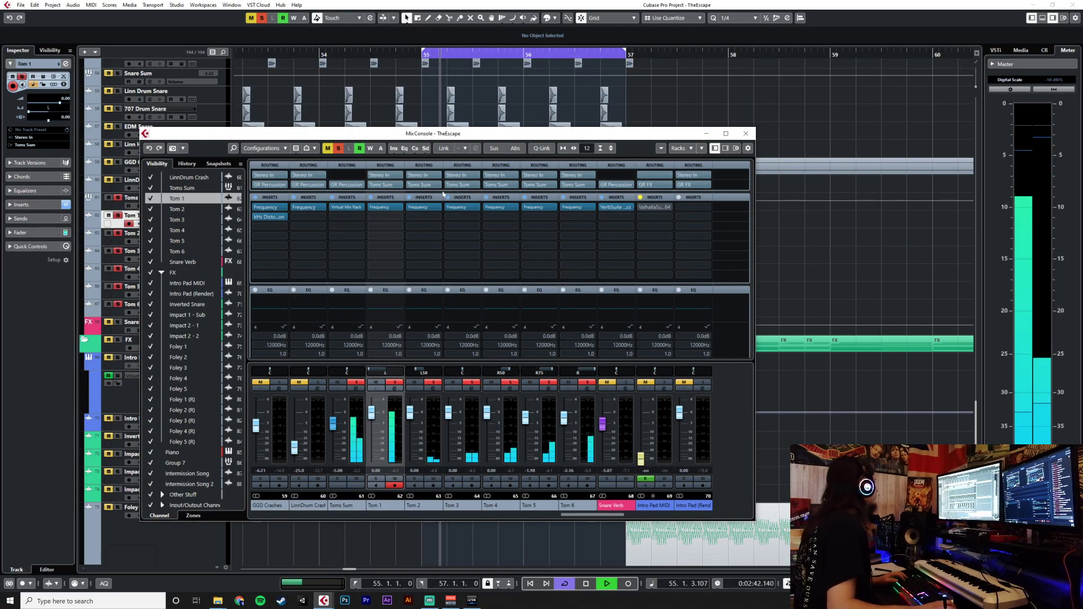
Load kHs Distortion in the second insert slot of the Toms Sum channel.
left_click(351, 217)
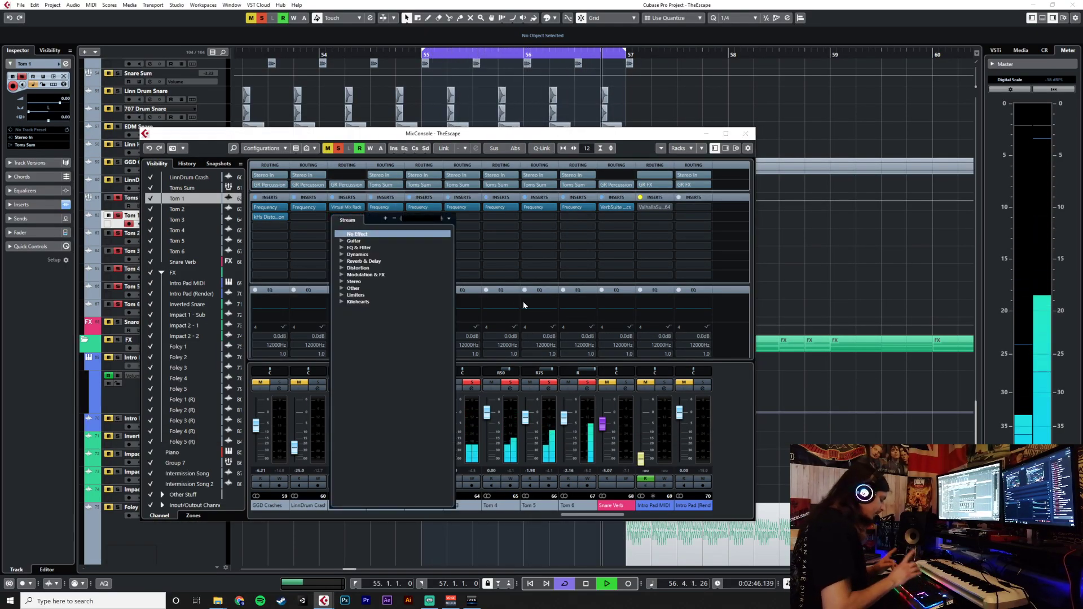
type("disto")
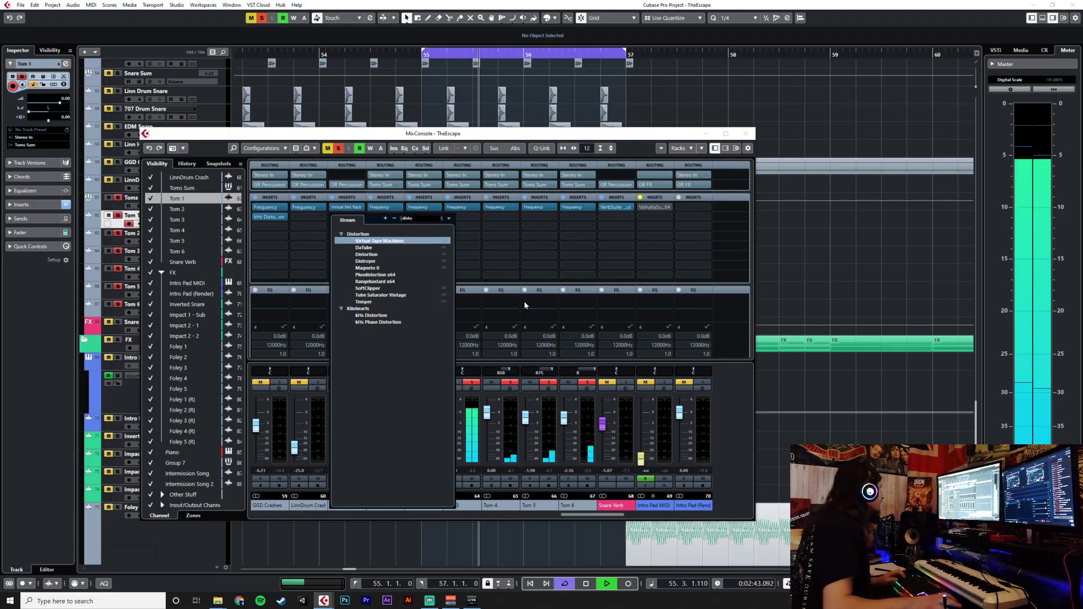
left_click(376, 314)
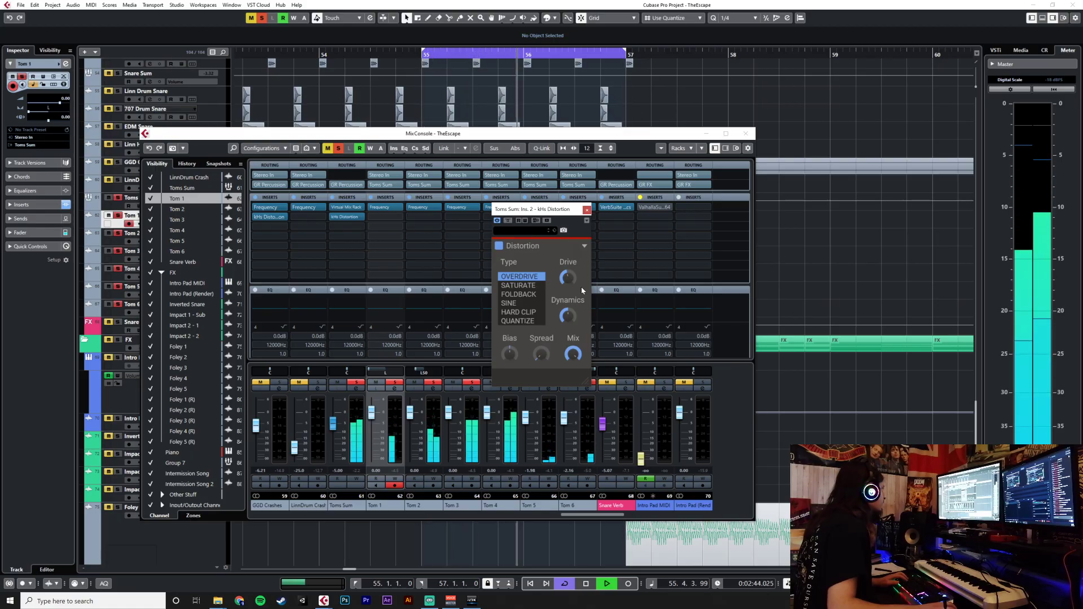
Set the Toms Sum distortion type to Hard Clip and reduce its mix to less than half.
left_click(518, 286)
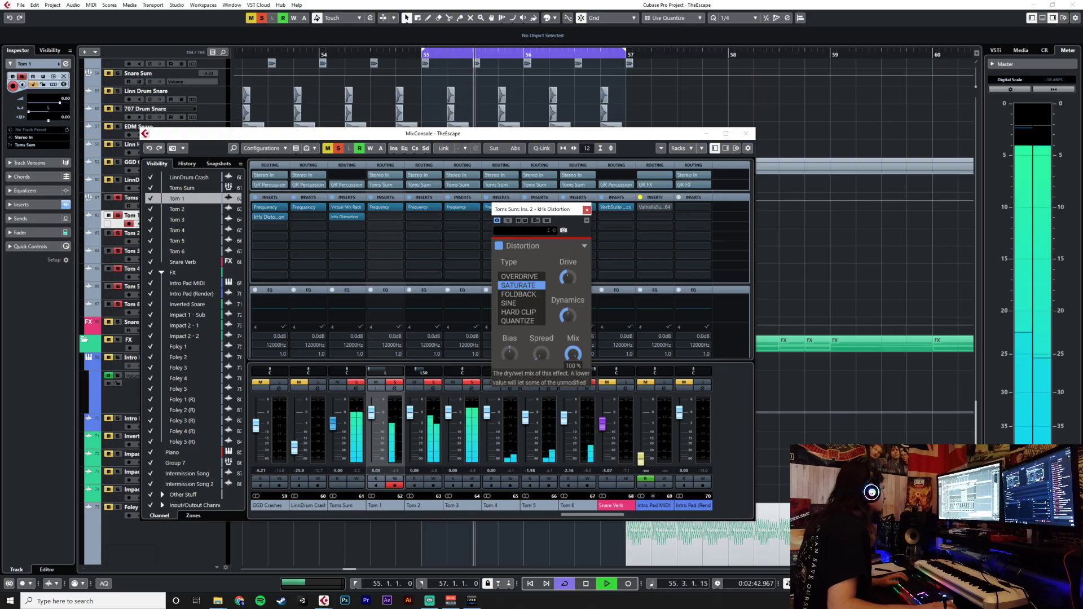
left_click_drag(573, 354, 573, 361)
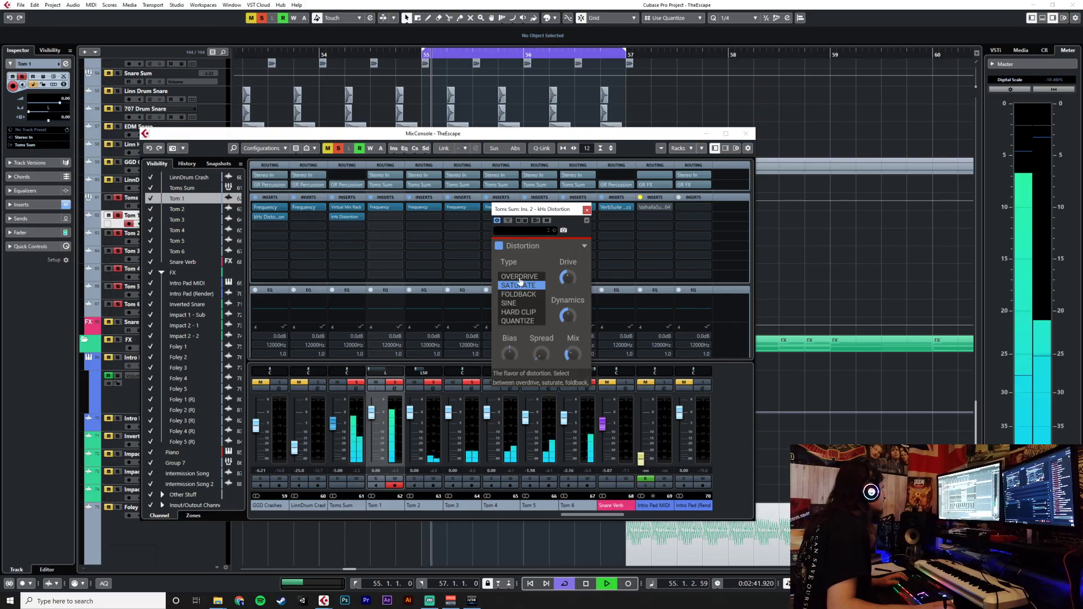
left_click(518, 312)
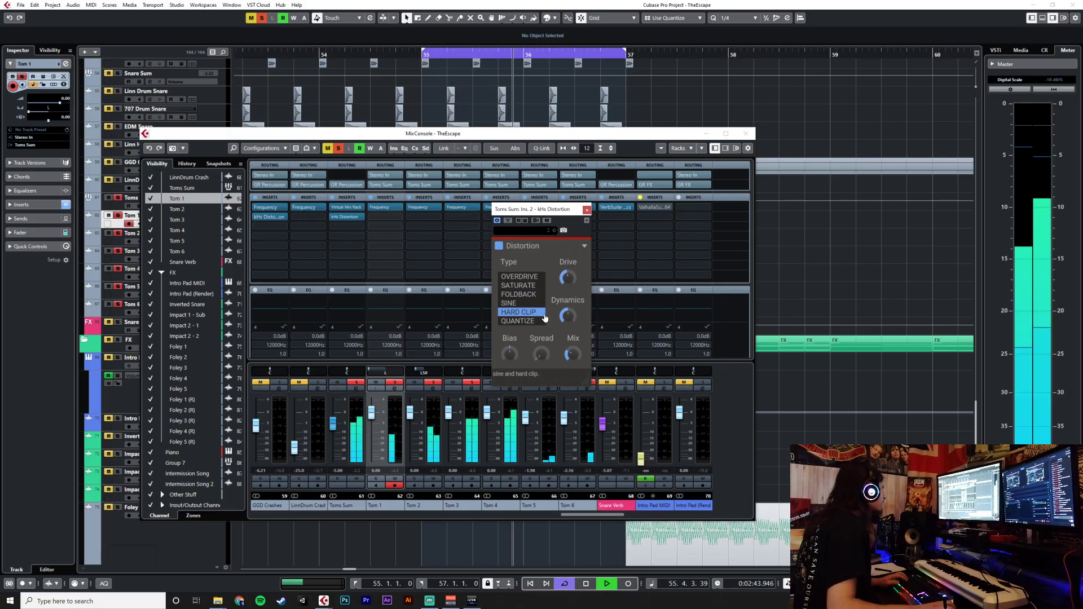
left_click_drag(574, 343, 574, 321)
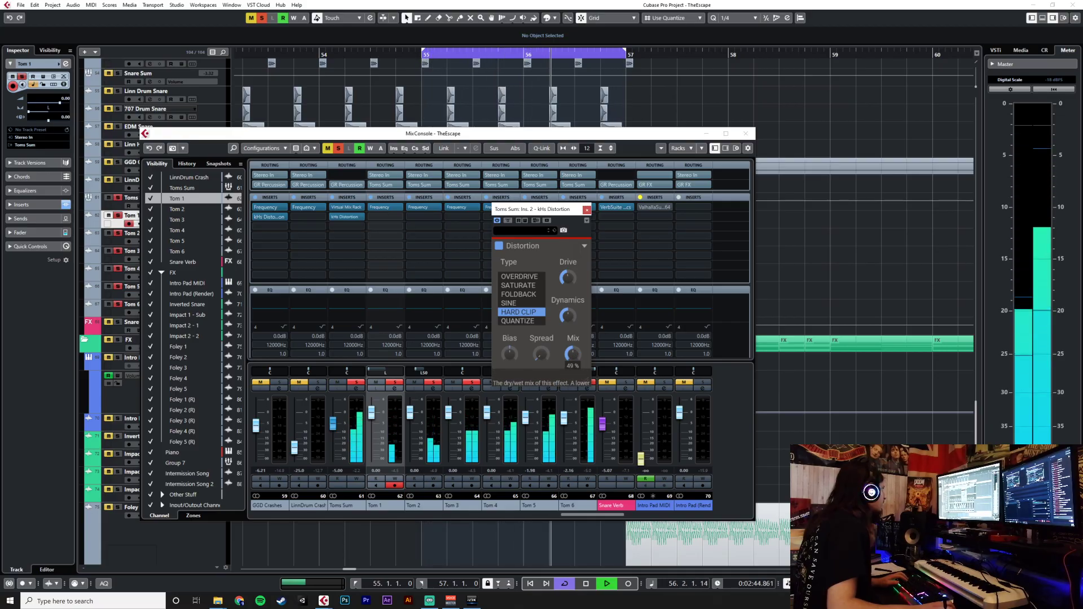
left_click_drag(570, 358, 570, 390)
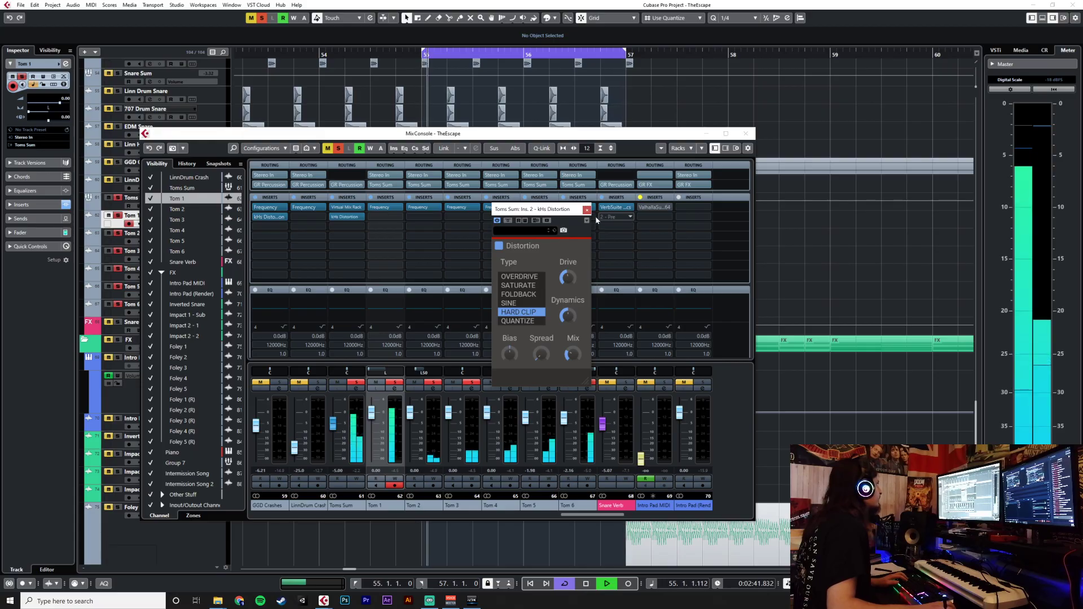
left_click(587, 210)
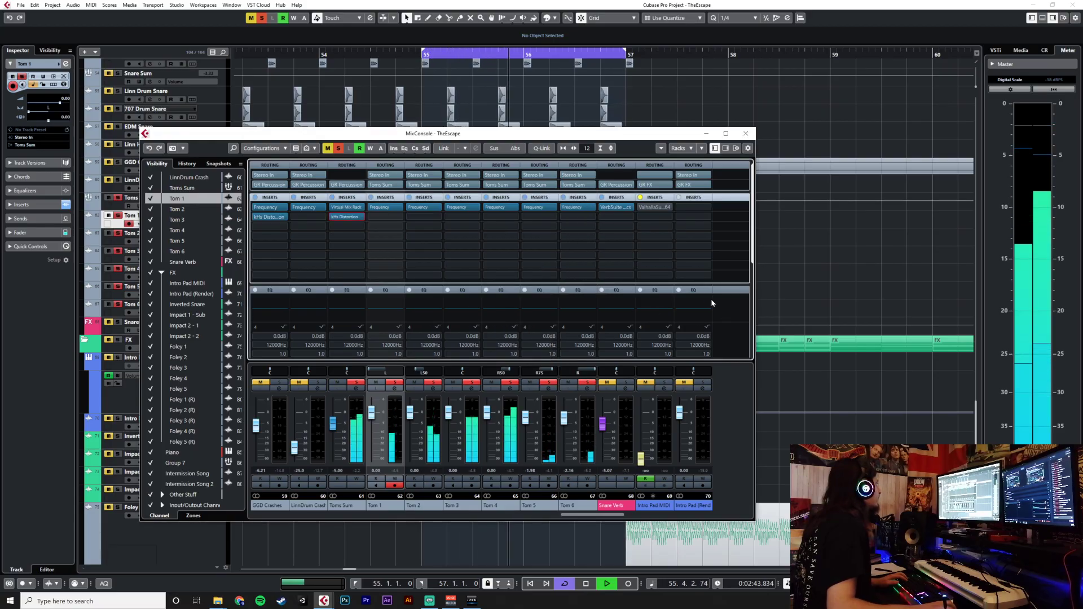
Assign the first send of the Toms Sum channel to Snare Verb and close the mixer.
left_click(735, 293)
scroll(366, 336, "down", 2)
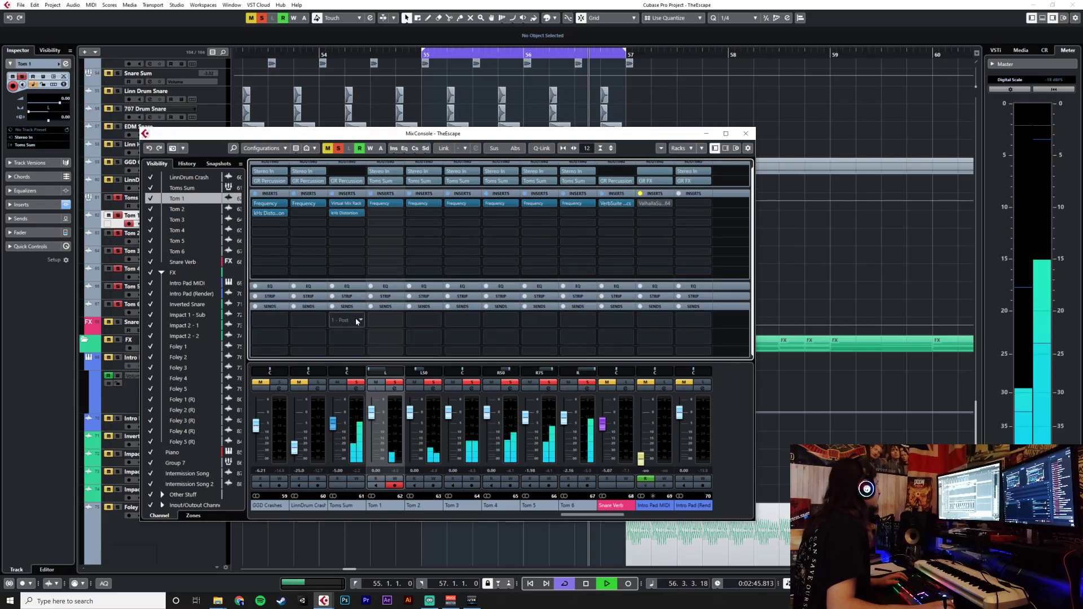
left_click(360, 324)
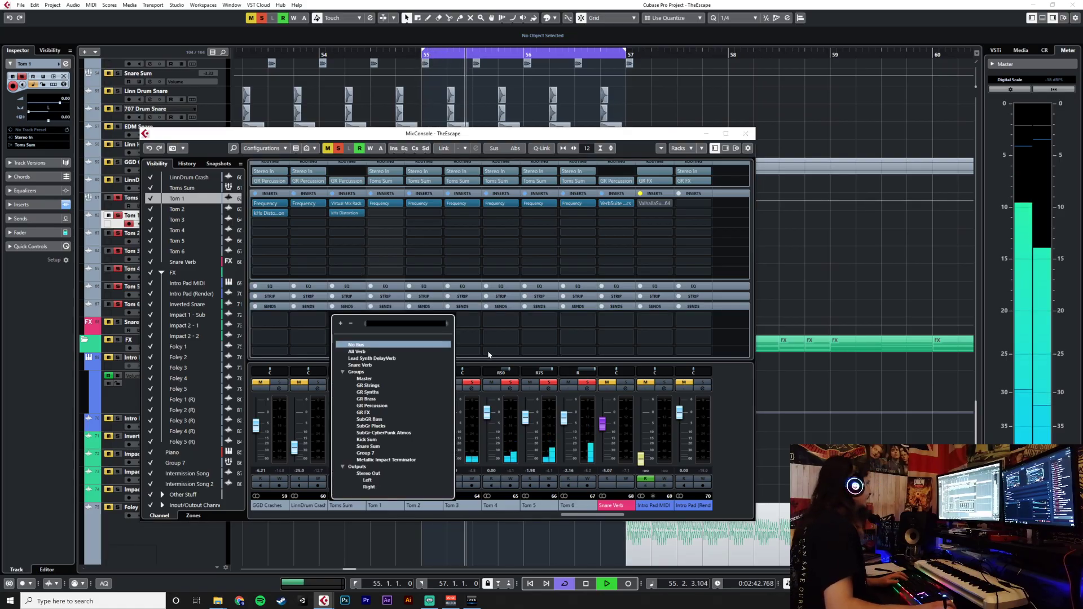
type("snare")
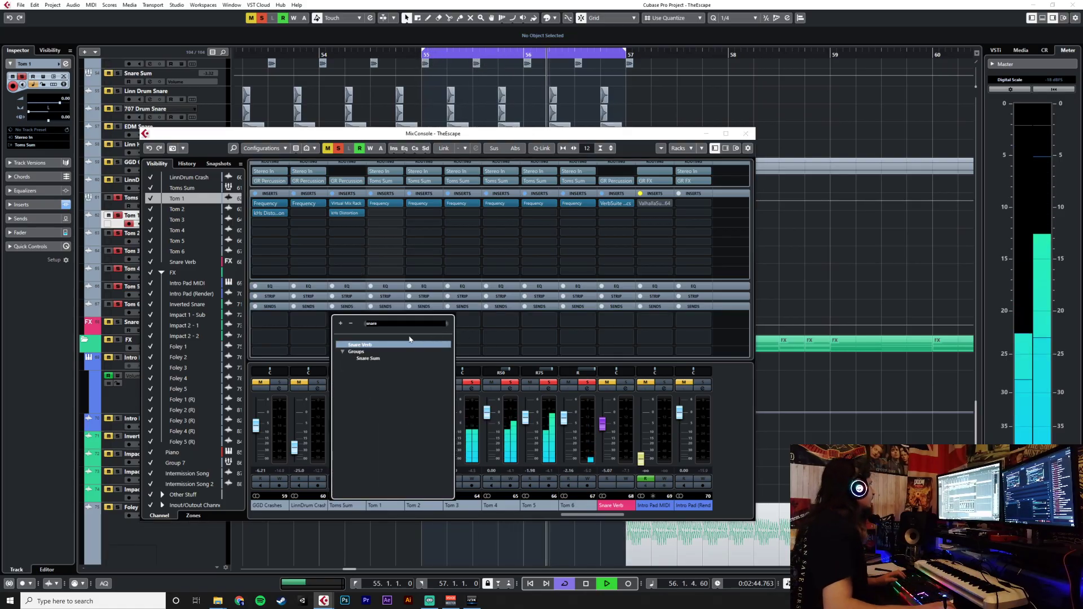
left_click(386, 345)
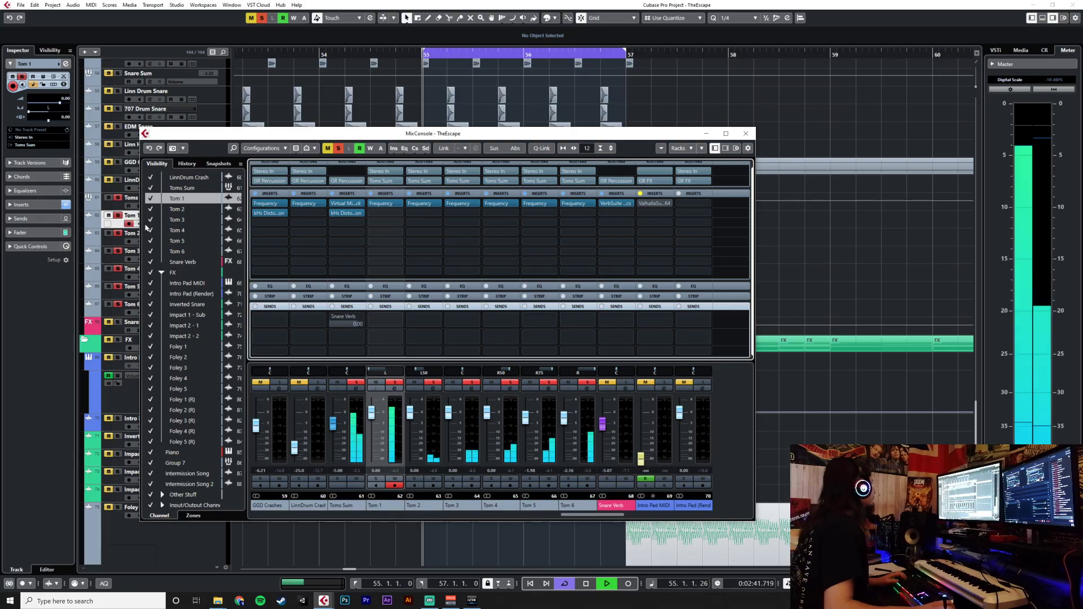
key("F3")
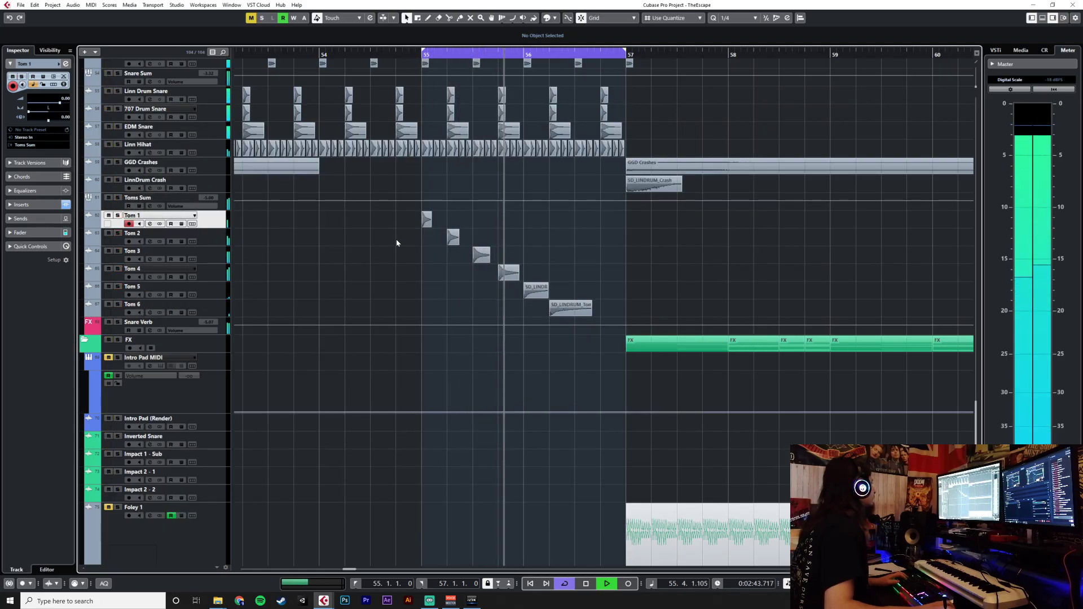
Play the tom fill in the full mix from shortly before bar 55, and solo Toms Sum.
left_click(348, 55)
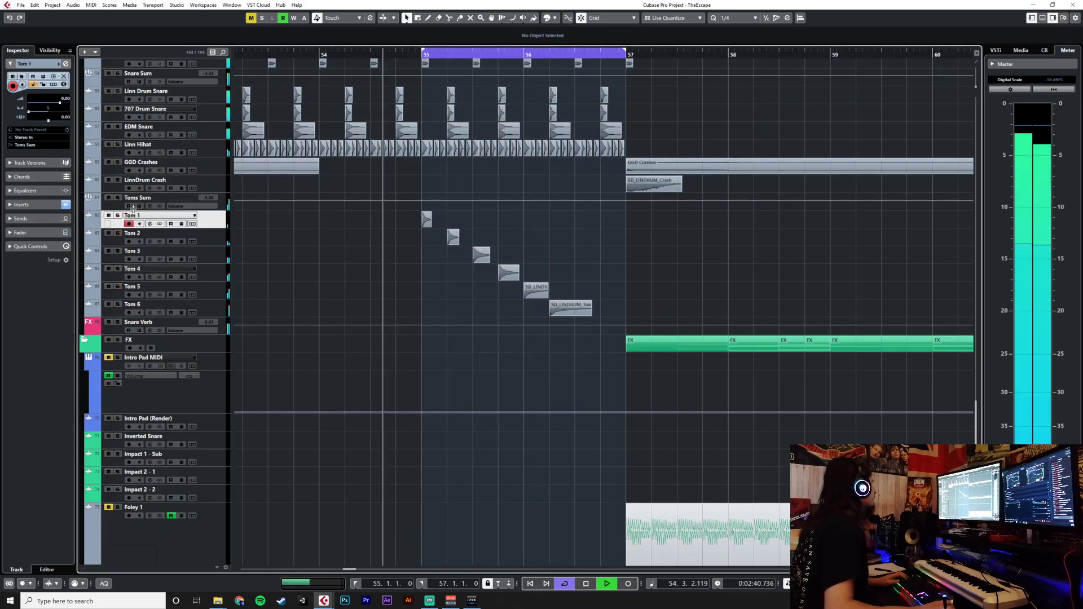
key("space")
left_click(118, 199)
key("space")
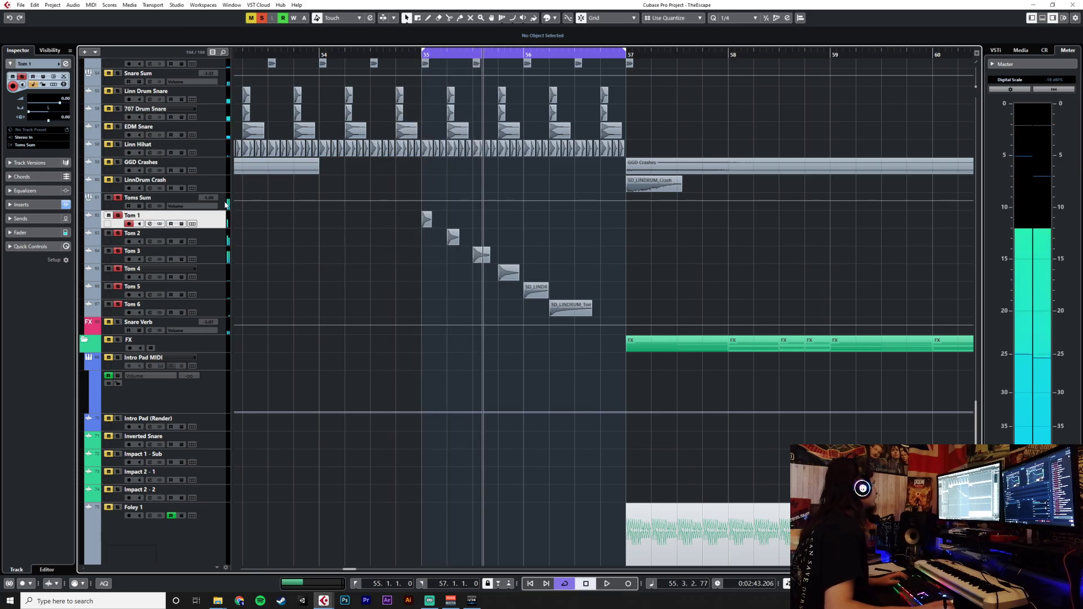
Activate the Snare Verb send on the Toms Sum channel and turn off the group's solo.
key("Up")
key("F3")
left_click(331, 319)
left_click(118, 197)
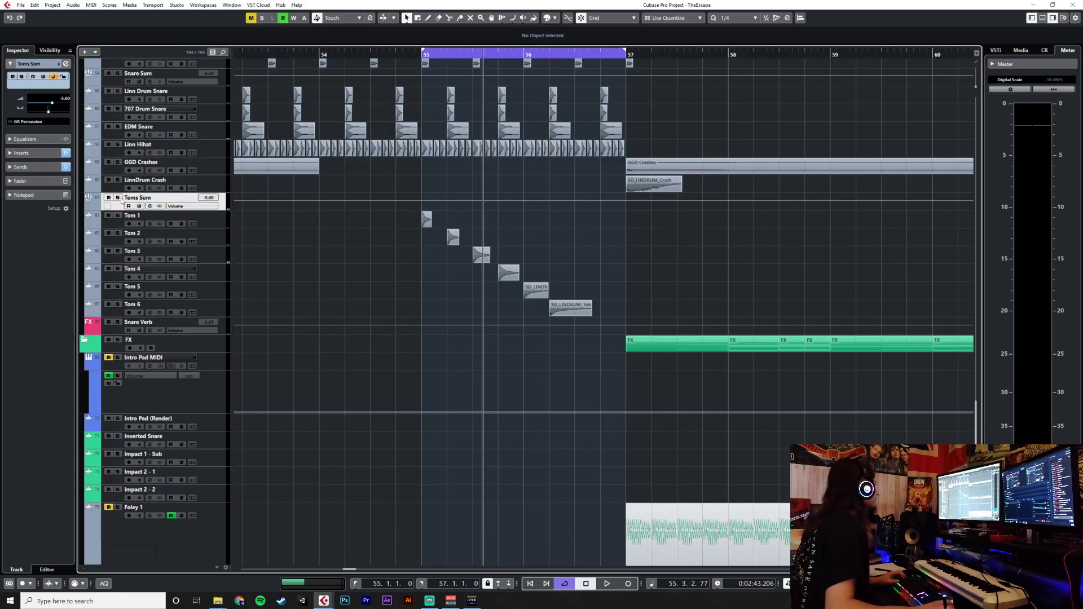
key("F3")
Audition the soloed Toms Sum group from bar 55 and unsolo it after playback.
left_click(118, 198)
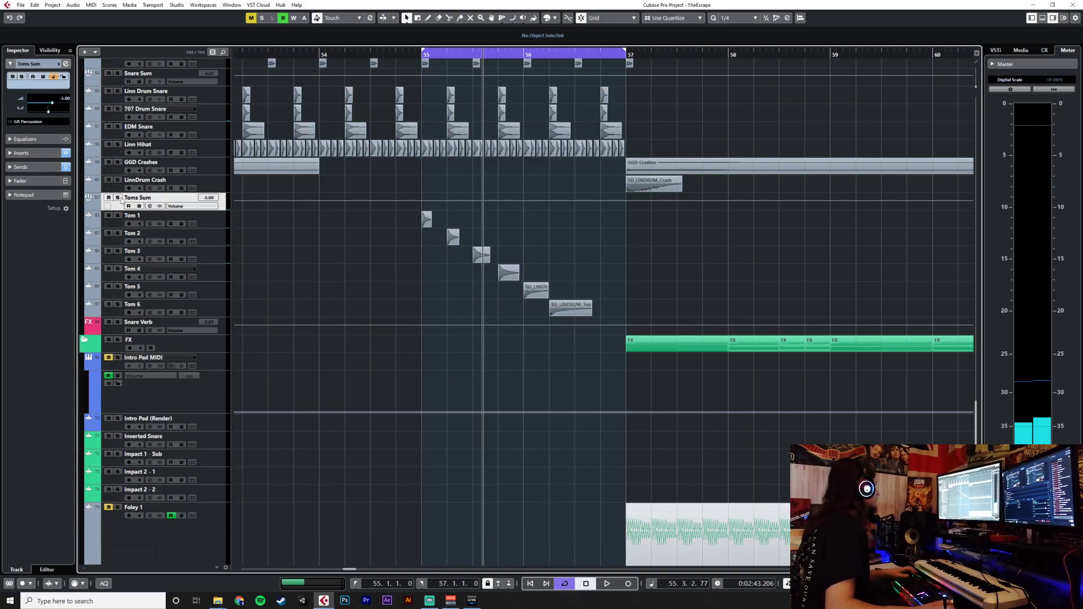
left_click(422, 57)
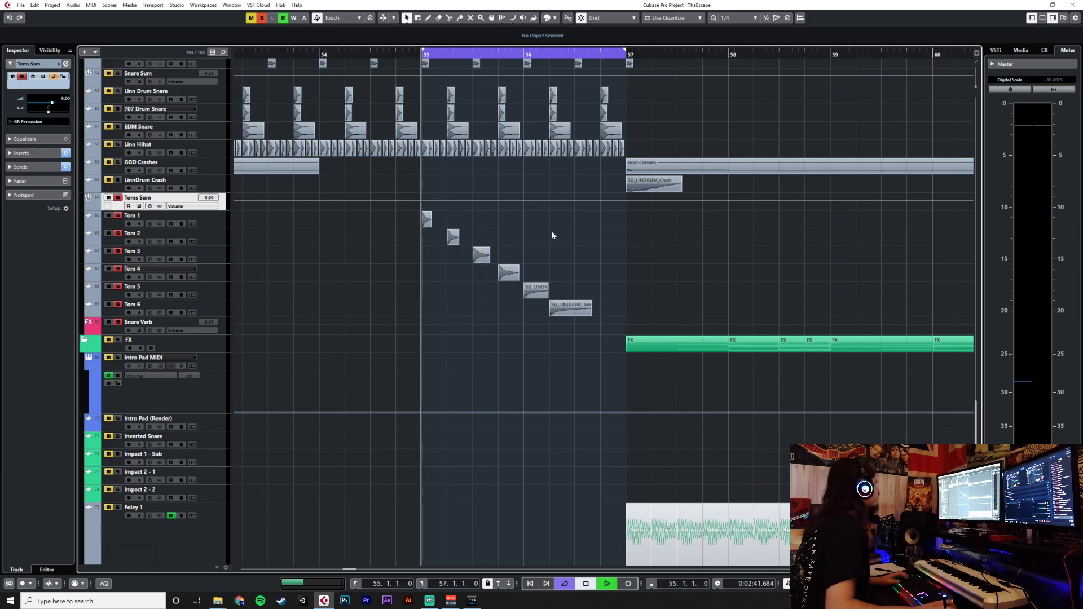
key("space")
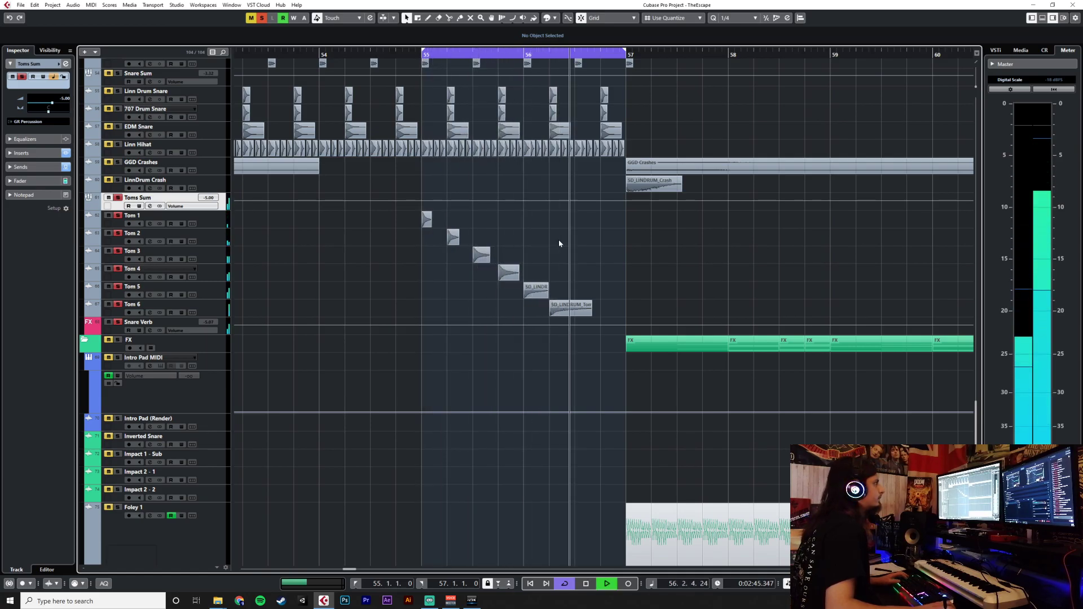
key("space")
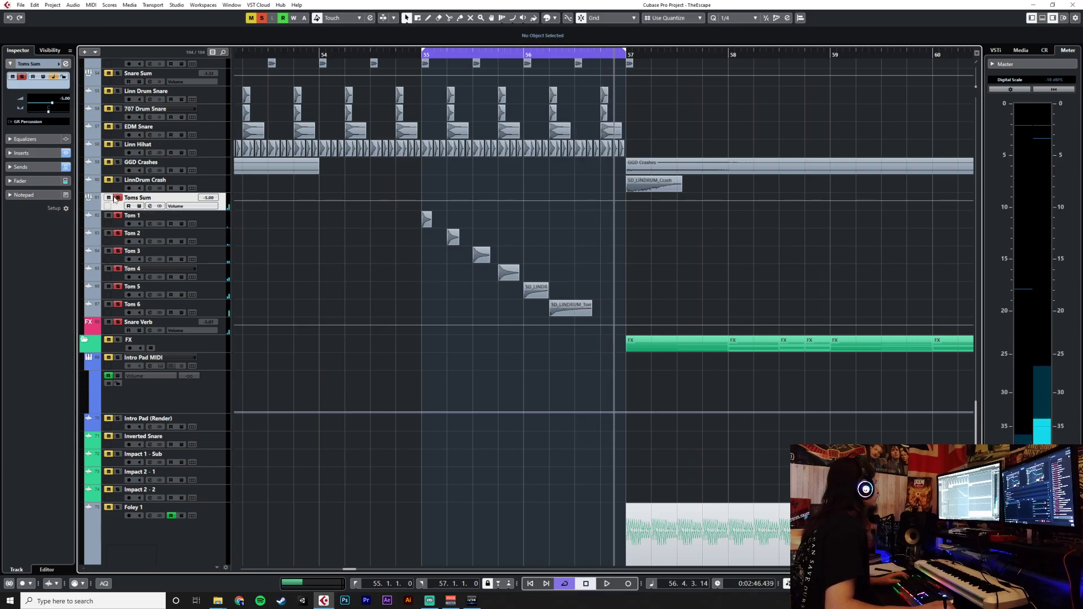
left_click(116, 198)
Set the quantize value to 1/16 for editing the tom fill events.
left_click_drag(354, 222, 619, 309)
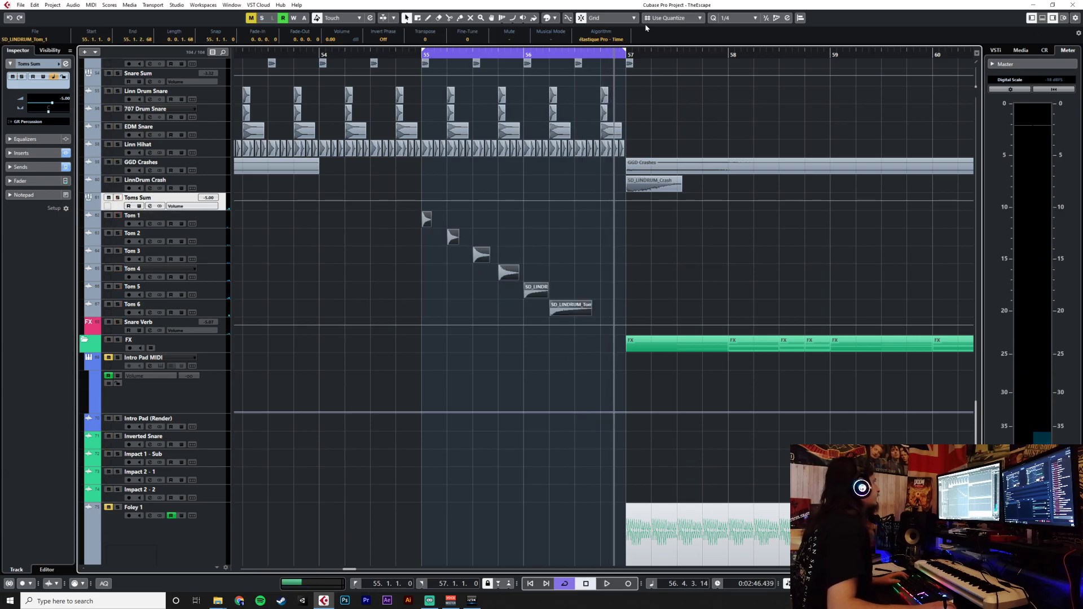
left_click(748, 21)
left_click(739, 57)
left_click(749, 19)
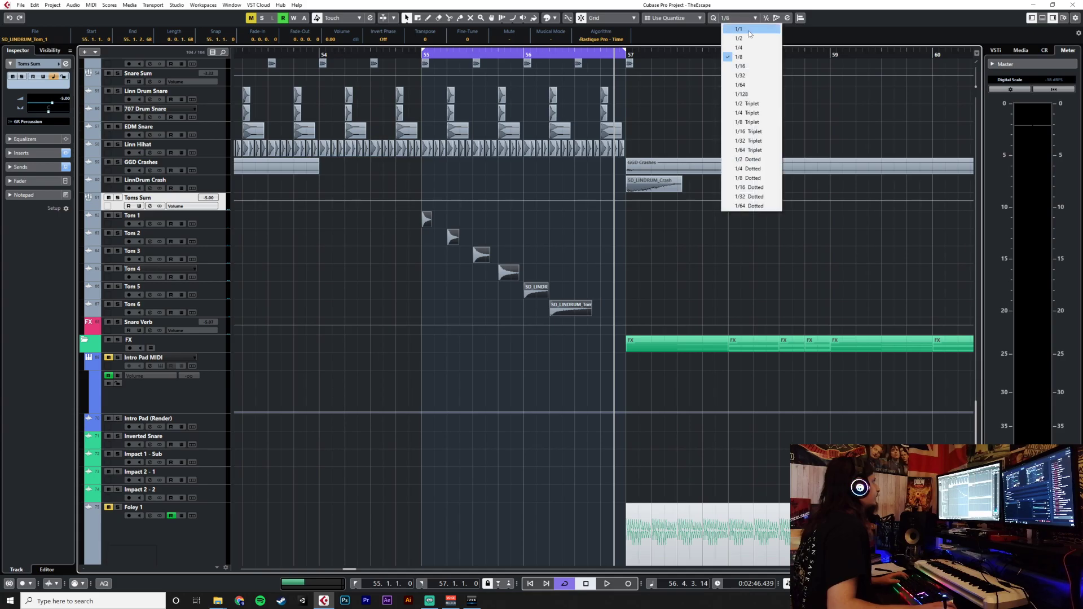
left_click(756, 66)
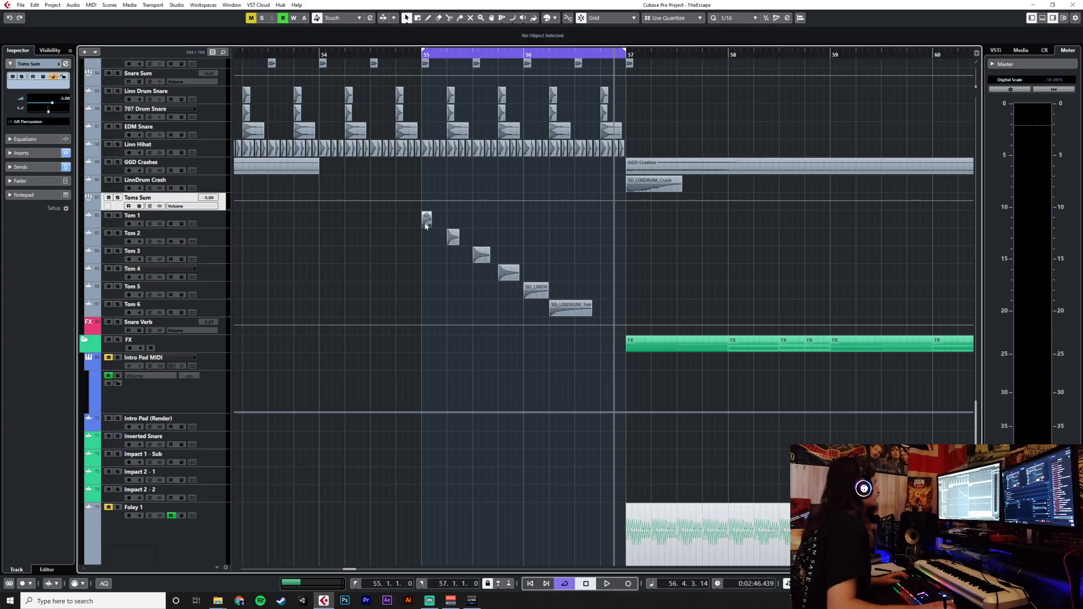
scroll(448, 198, "up", 5)
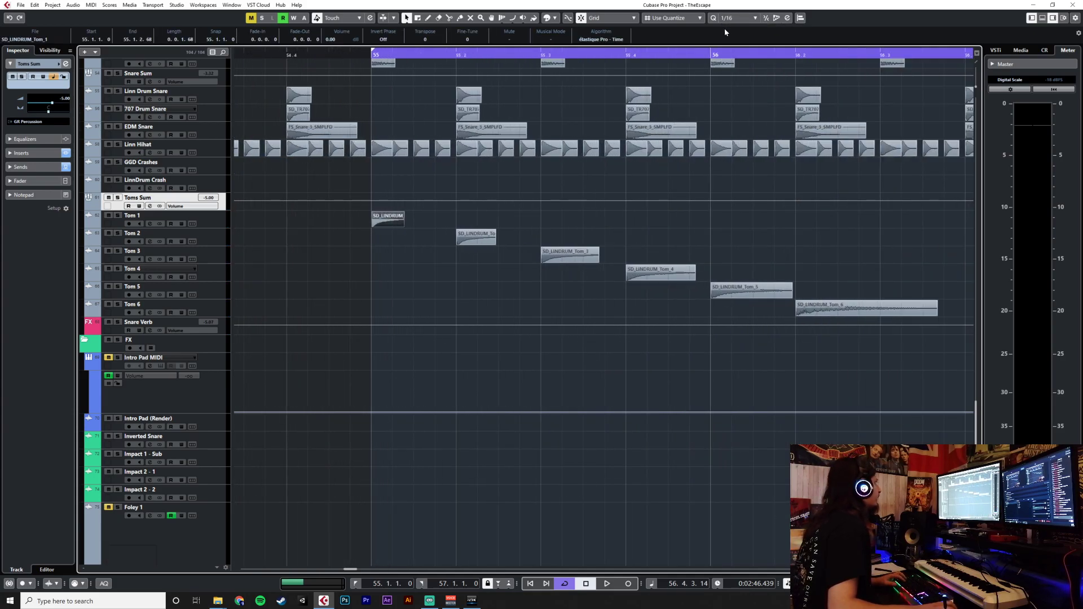
Turn the Tom 1 and Tom 2 hits into sixteenth-note pairs starting at 55.1.1 and 55.1.4, trimming each first hit.
left_click(387, 54)
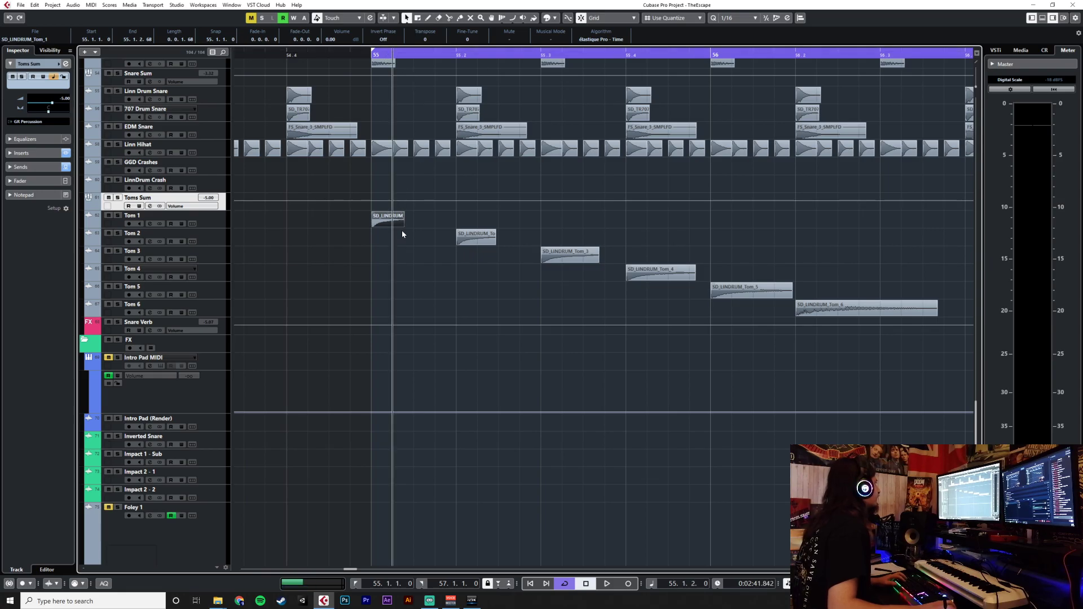
left_click_drag(400, 225, 393, 225)
mouse_move(467, 236)
left_mouse_down()
mouse_move(457, 239)
mouse_move(474, 246)
mouse_move(456, 242)
left_mouse_up()
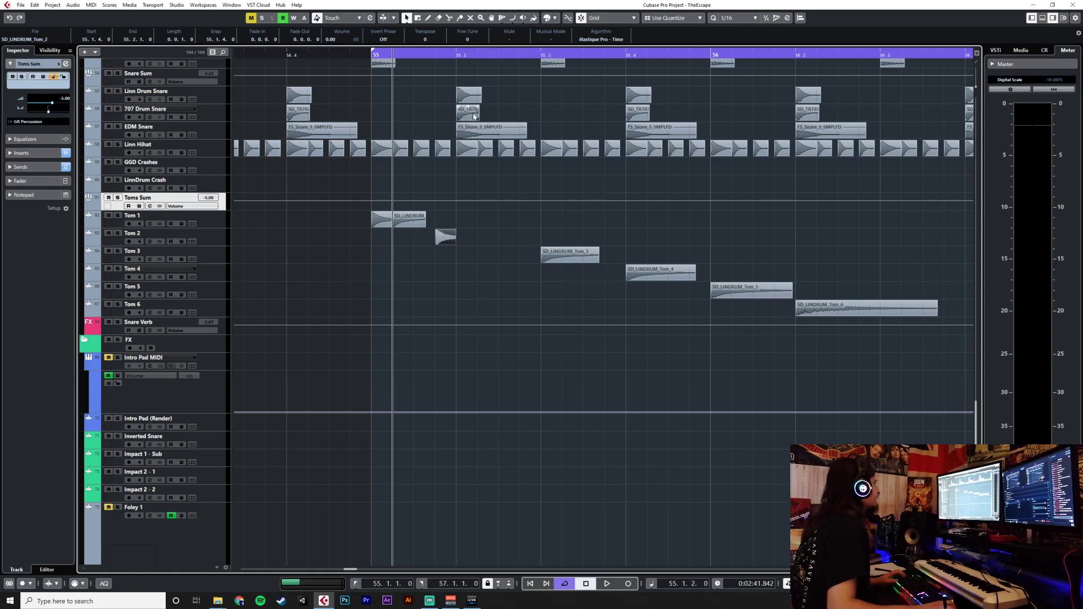
left_click(458, 55)
left_click(221, 227)
left_click_drag(467, 220, 496, 243)
Turn Tom 3 into a sixteenth-note pair starting at 55.2.4, shorten its second hit, and play the result.
left_click_drag(580, 261, 541, 261)
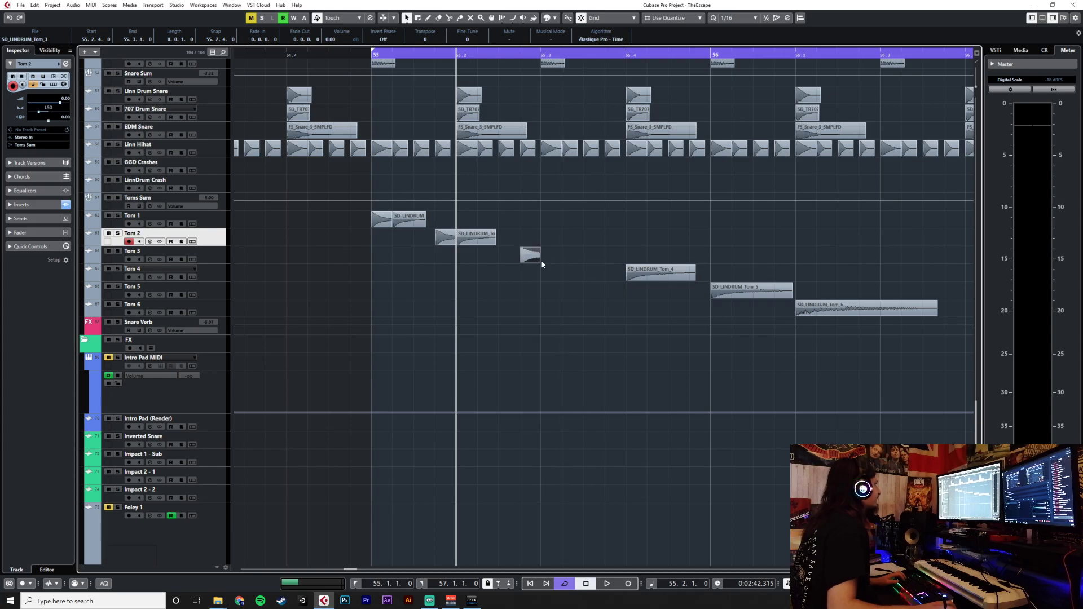
left_click(219, 258)
left_click(538, 55)
left_click_drag(558, 260, 584, 264)
key("space")
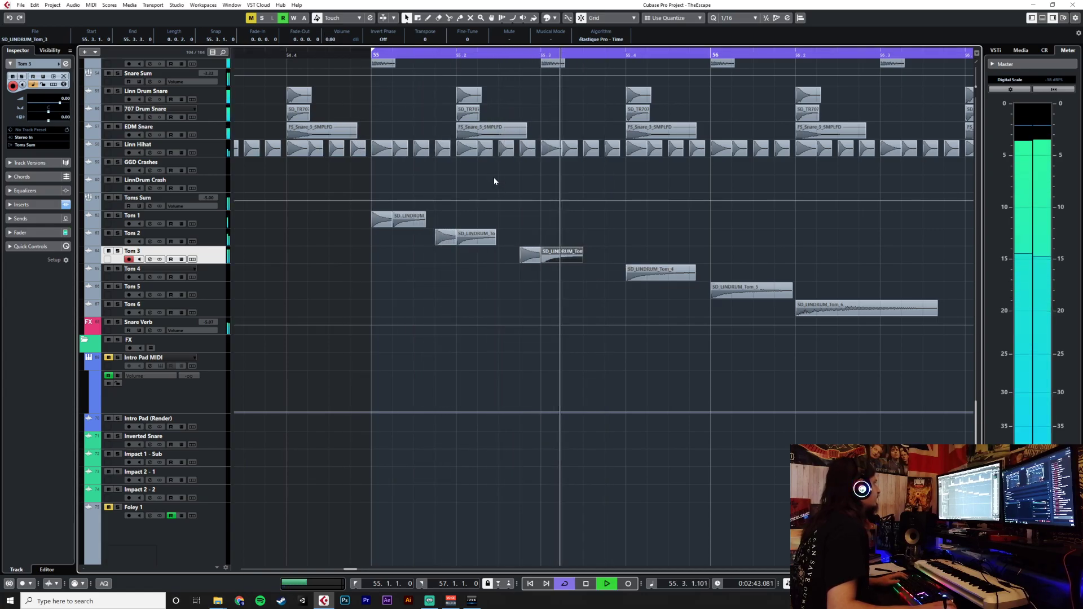
key("space")
Move the Tom 3 pair to 55.2.3 and the Tom 4 hit to 55.3.2, and audition the fill from bar 55.
left_click_drag(648, 271, 625, 273)
left_click_drag(535, 243, 503, 261)
left_click(623, 278)
left_click_drag(606, 280, 586, 277)
left_click(369, 56)
key("space")
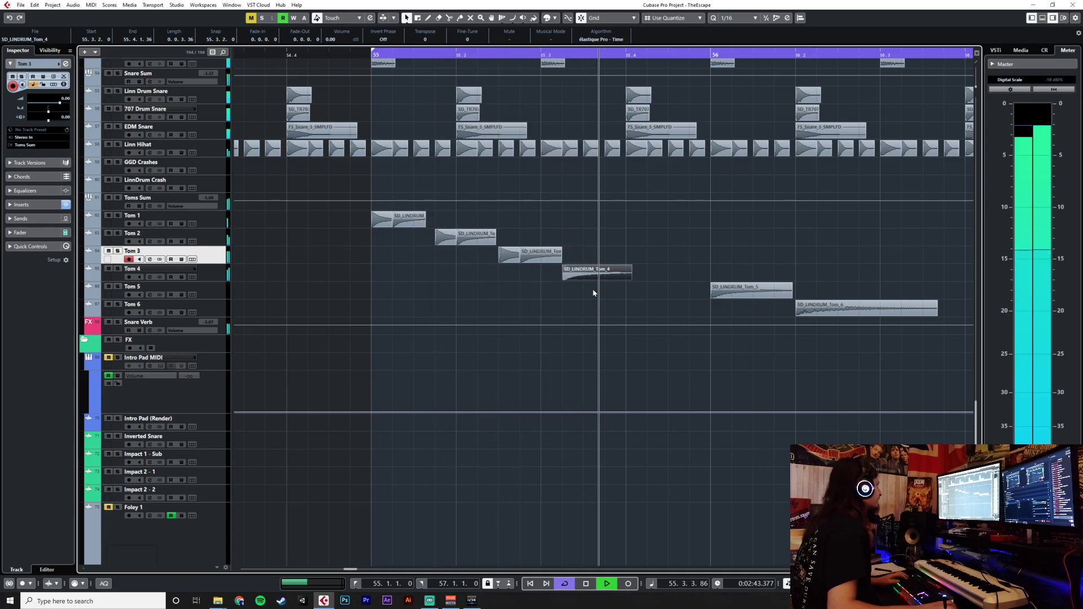
key("space")
Set the Toms Sum group volume to 0 and play the fill from just before bar 55.
left_click(213, 198)
type("0")
key("Return")
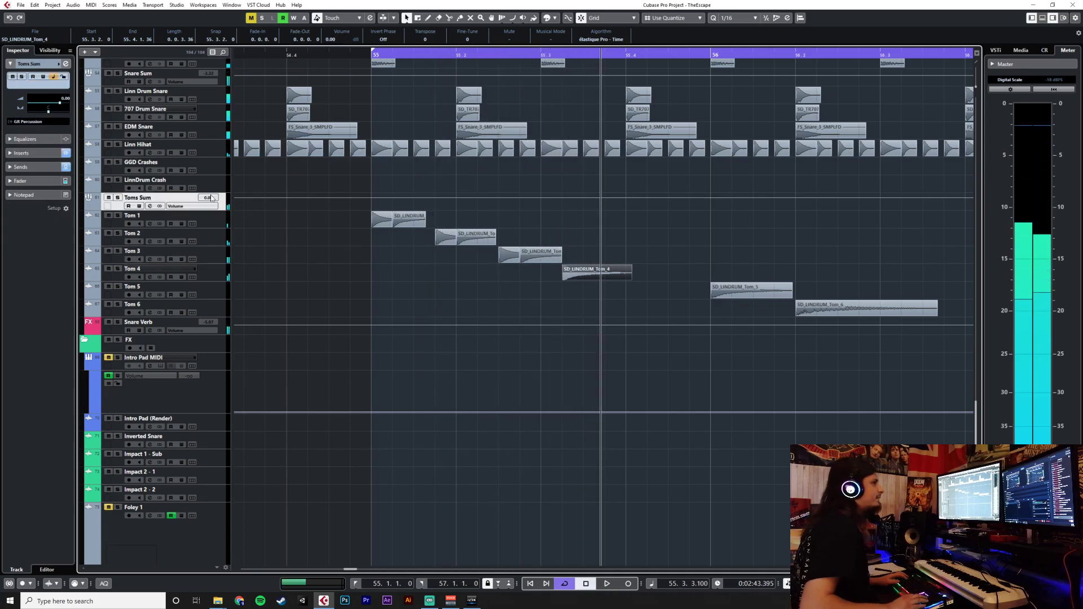
left_click(350, 55)
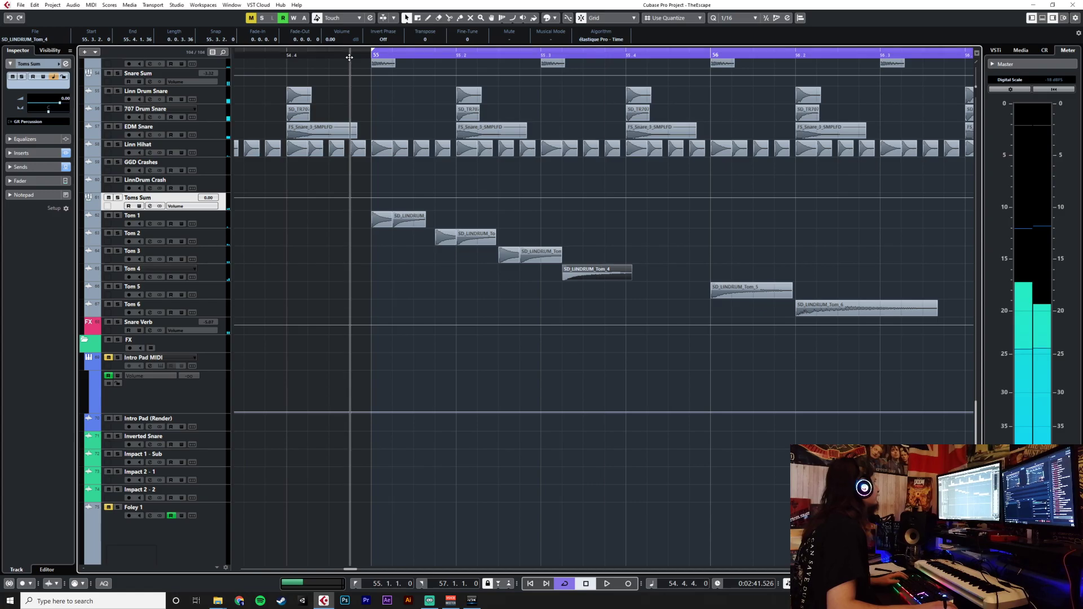
key("space")
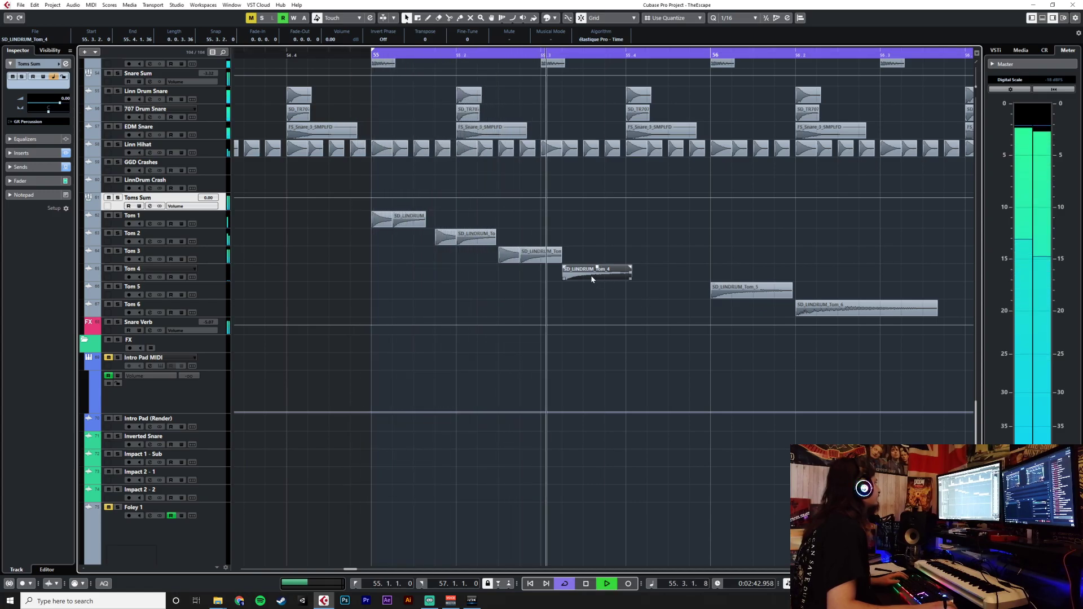
Make Tom 4 a sixteenth-note pair at 55.3.2 and 55.3.3, extending the tails of the second Tom 3 and Tom 4 hits.
left_click_drag(631, 276, 583, 281)
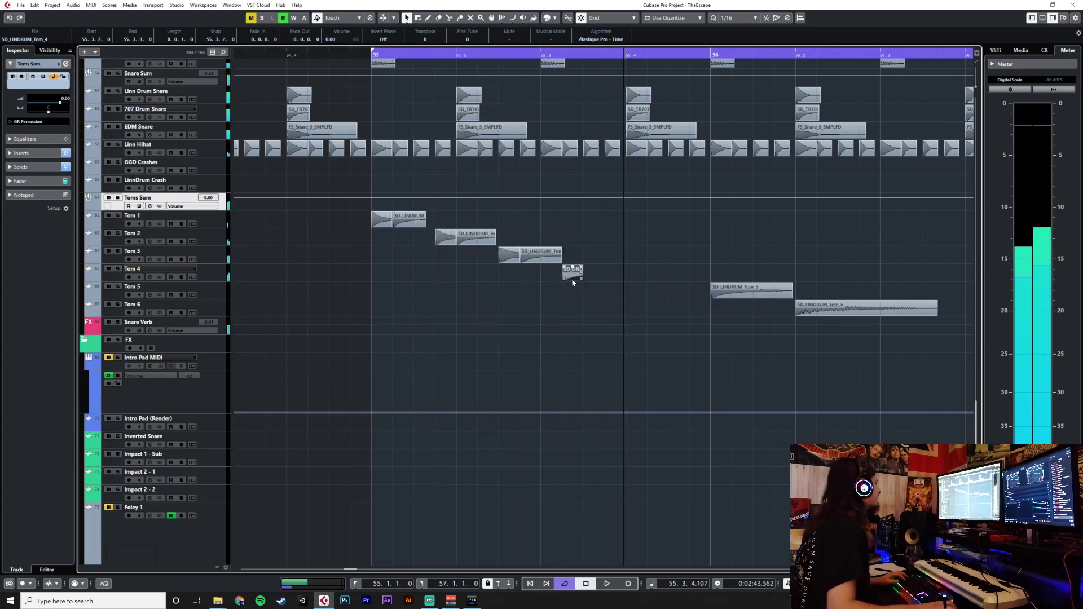
left_click(583, 55)
key("ctrl+v")
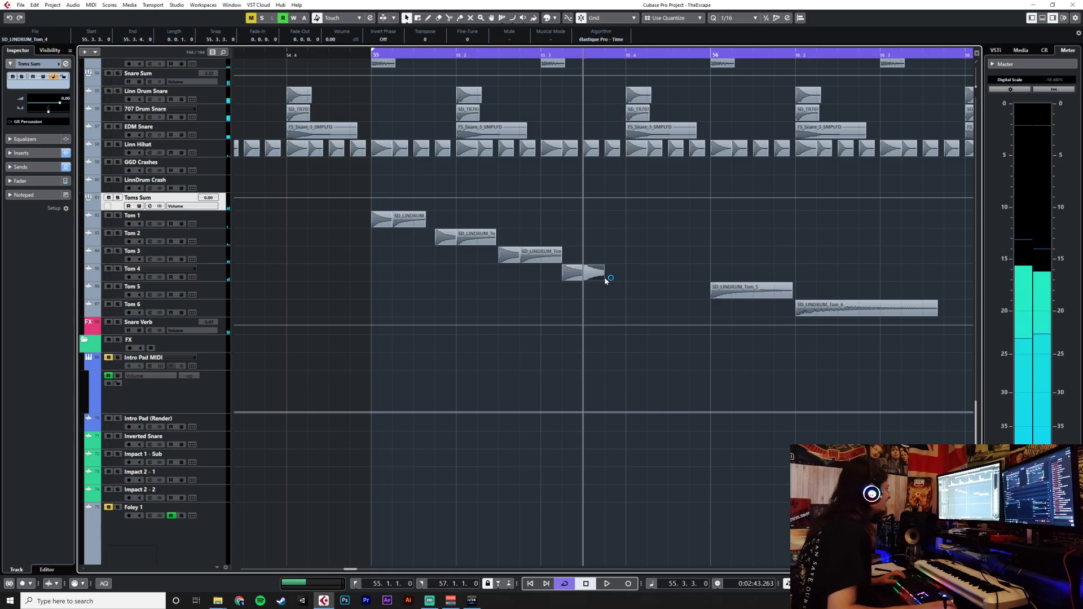
left_click_drag(599, 277, 654, 288)
left_click_drag(562, 260, 578, 264)
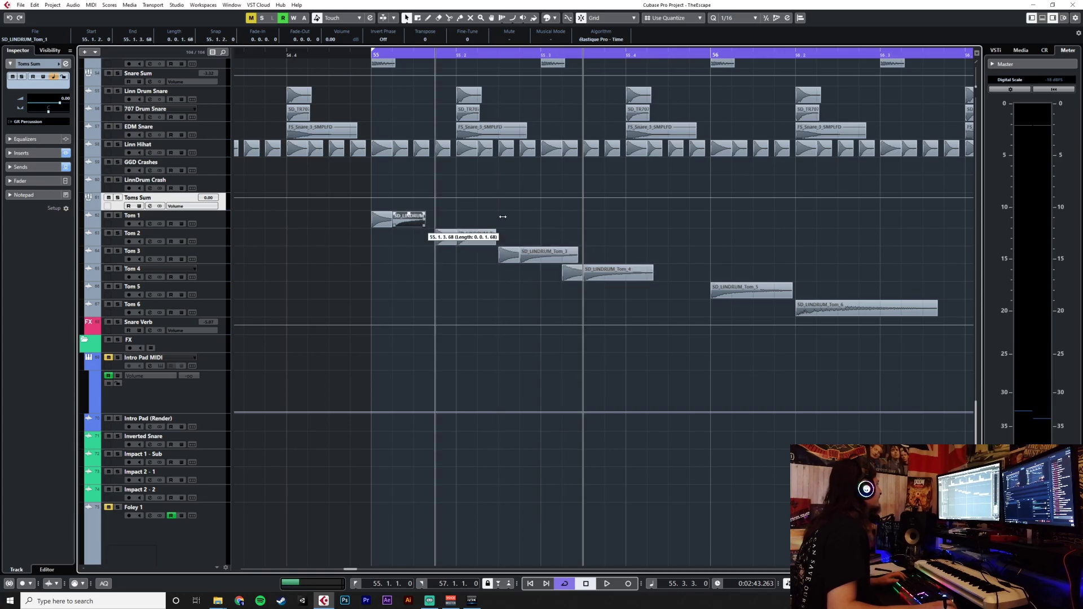
Place Tom 5 as a sixteenth-note pair at 55.4.1 and 55.4.2 on its own track, and extend the second hit's tail.
left_click_drag(743, 289, 641, 293)
left_click(646, 55)
left_click(218, 274)
key("ctrl+v")
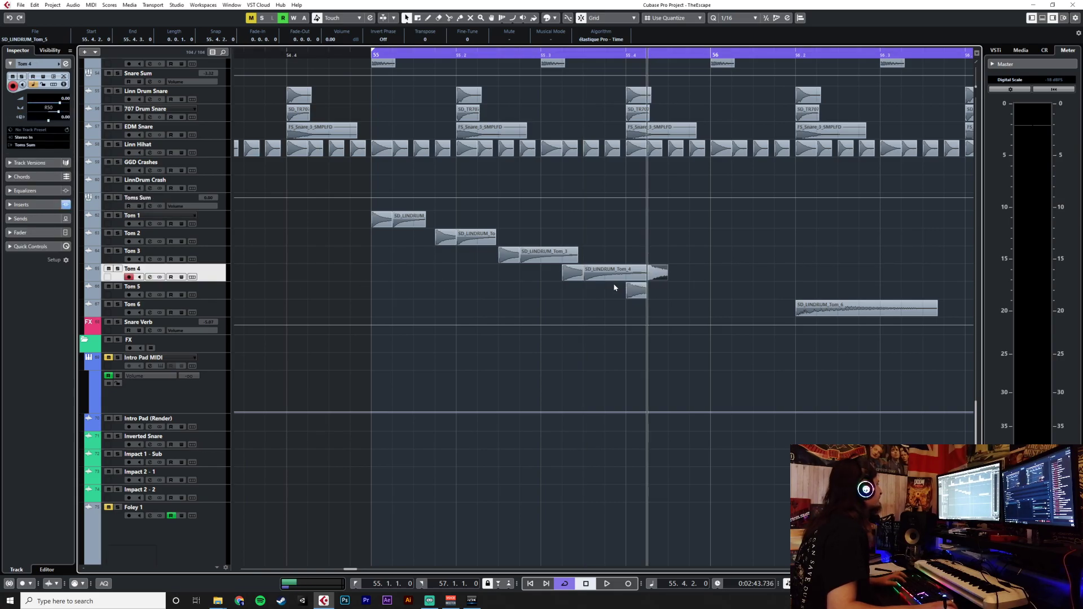
key("ctrl+z")
left_click(252, 293)
key("ctrl+v")
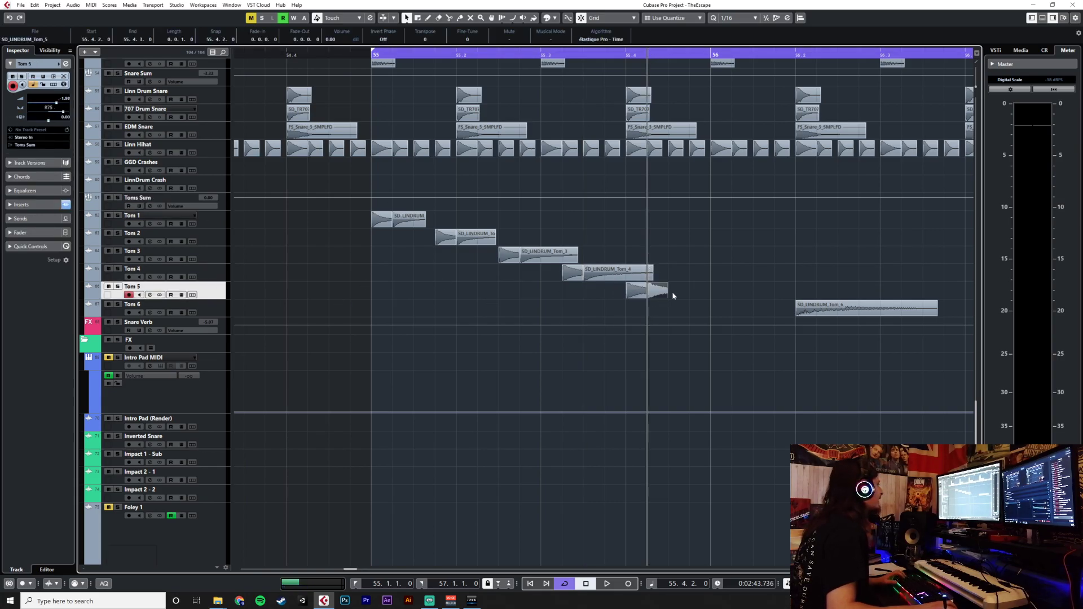
left_click_drag(667, 298, 729, 294)
Place Tom 6 as a sixteenth-note pair at 55.4.4 and 56.1.1, extending the second hit's tail.
left_click_drag(825, 309, 729, 314)
left_click_drag(833, 320, 704, 316)
left_click(706, 53)
left_click(714, 53)
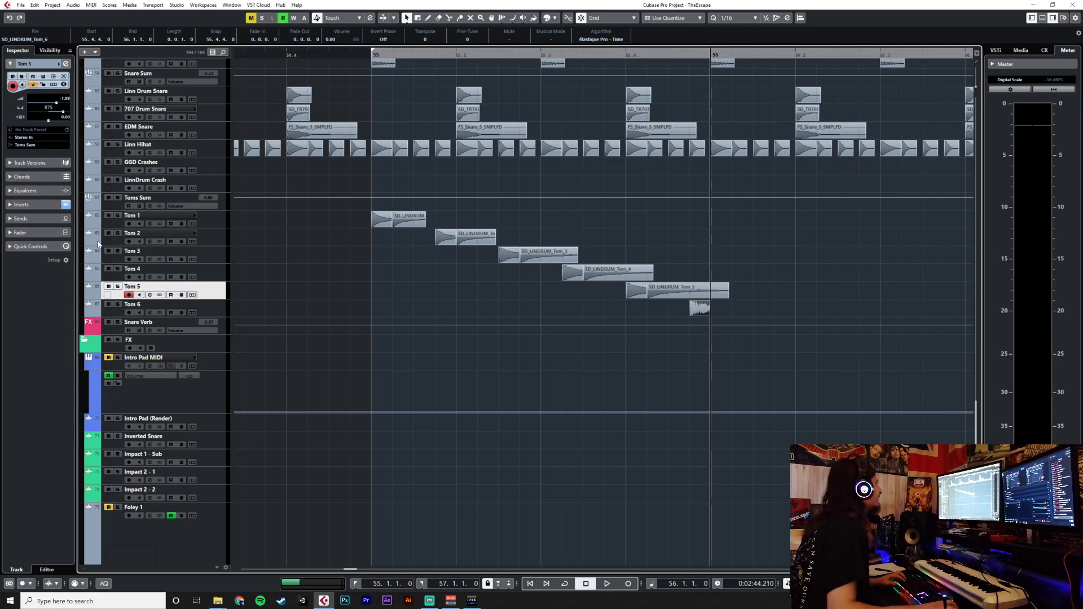
left_click(218, 315)
key("ctrl+v")
mouse_move(732, 317)
left_mouse_down()
mouse_move(835, 314)
mouse_move(736, 314)
left_mouse_up()
left_click_drag(729, 314, 800, 309)
Audition the complete tom fill in the mix from shortly before bar 55.
left_click(300, 53)
key("space")
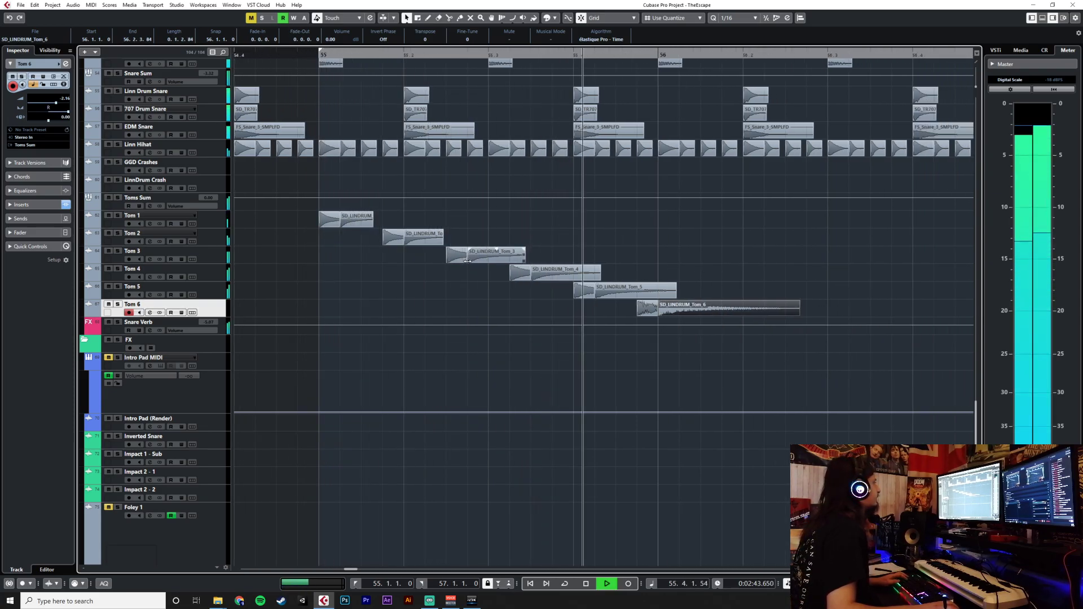
key("space")
left_click_drag(304, 212, 715, 237)
left_click(716, 260)
scroll(717, 261, "down", 3)
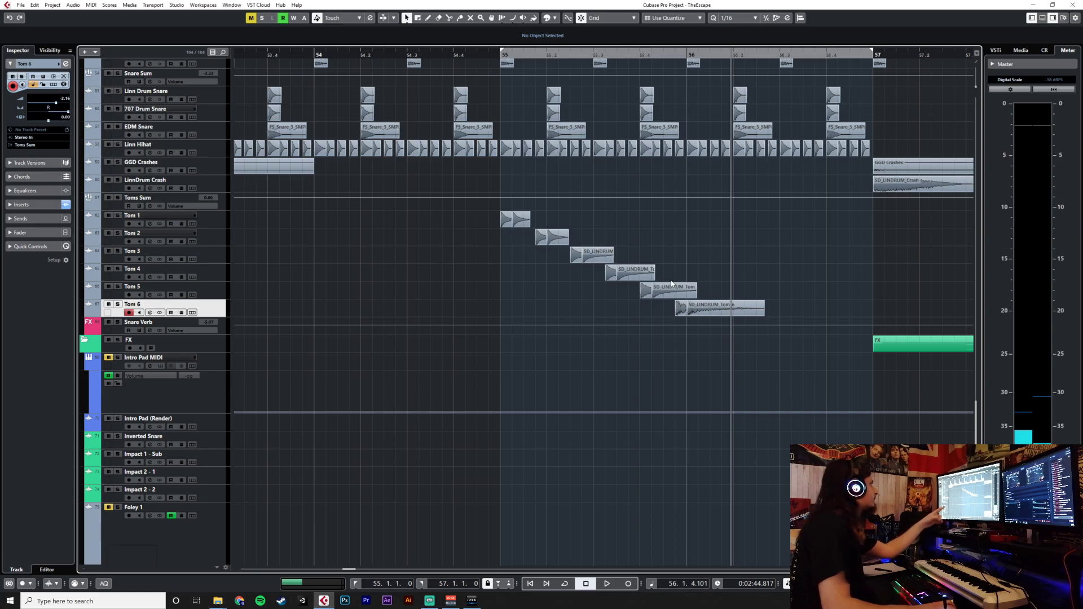
Stack the Tom 5 and Tom 6 pairs together at 55.4.1, with their second hits an eighth note later at 55.4.3.
mouse_move(668, 296)
left_mouse_down()
mouse_move(679, 295)
mouse_move(652, 297)
mouse_move(664, 297)
mouse_move(648, 308)
mouse_move(674, 310)
mouse_move(665, 315)
left_mouse_up()
key("ctrl+z")
left_click(680, 297)
left_click(650, 312)
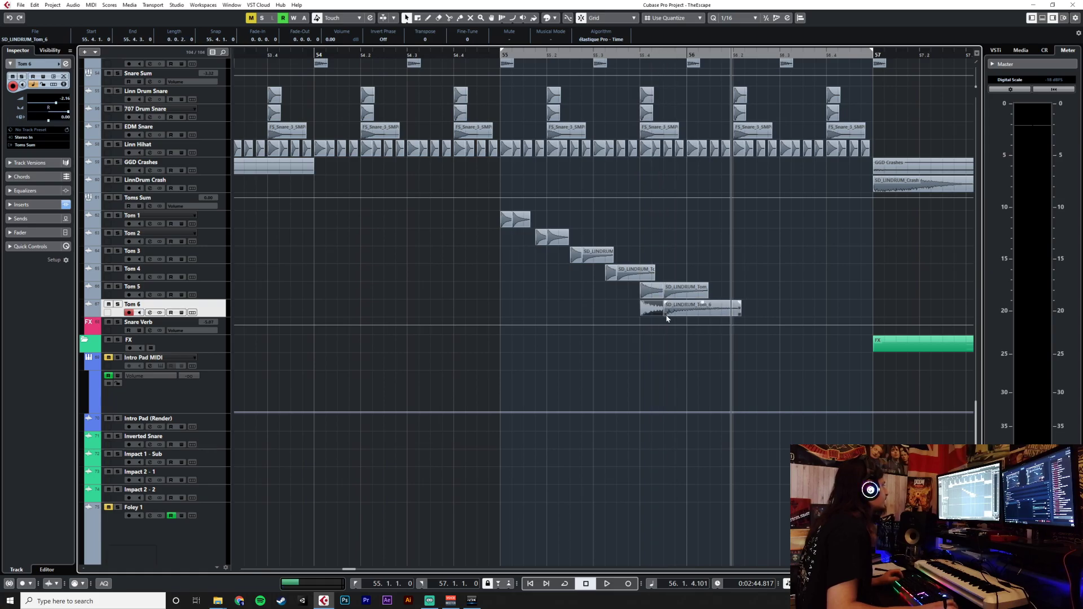
scroll(666, 314, "up", 3)
left_click(680, 297)
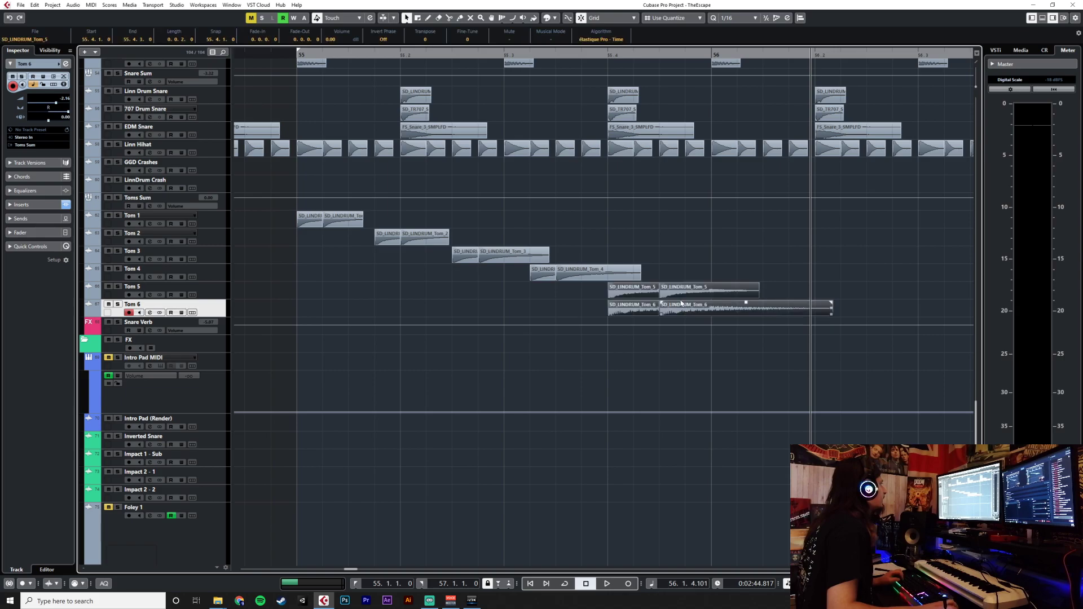
Move all the tom fill events together so the fill starts at bar 56.
scroll(678, 298, "down", 3)
left_click_drag(439, 207, 742, 313)
left_click_drag(489, 222, 648, 221)
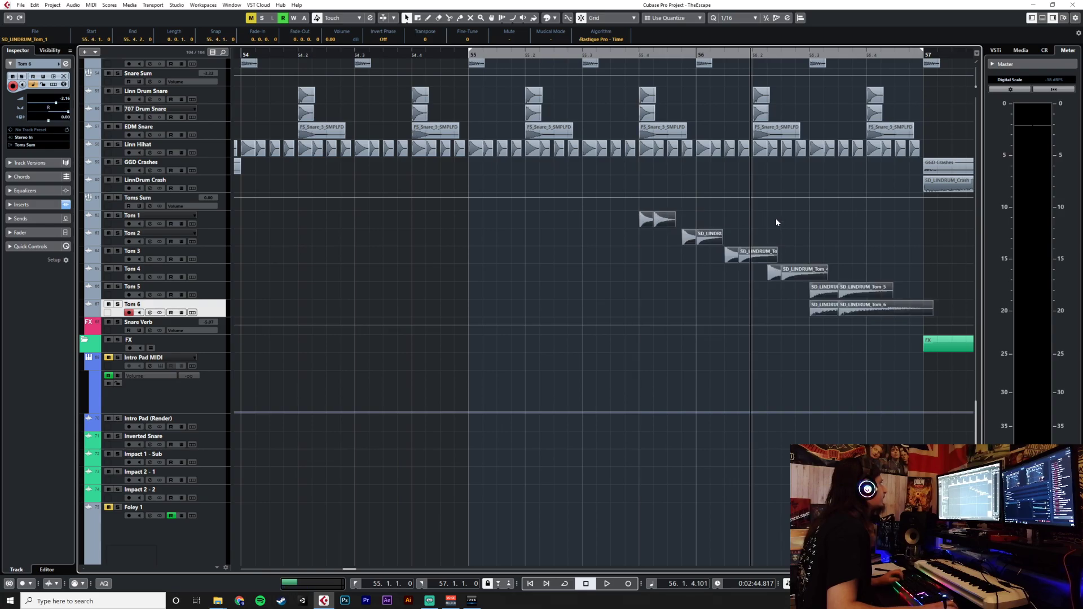
scroll(776, 221, "down", 1)
scroll(776, 222, "up", 2)
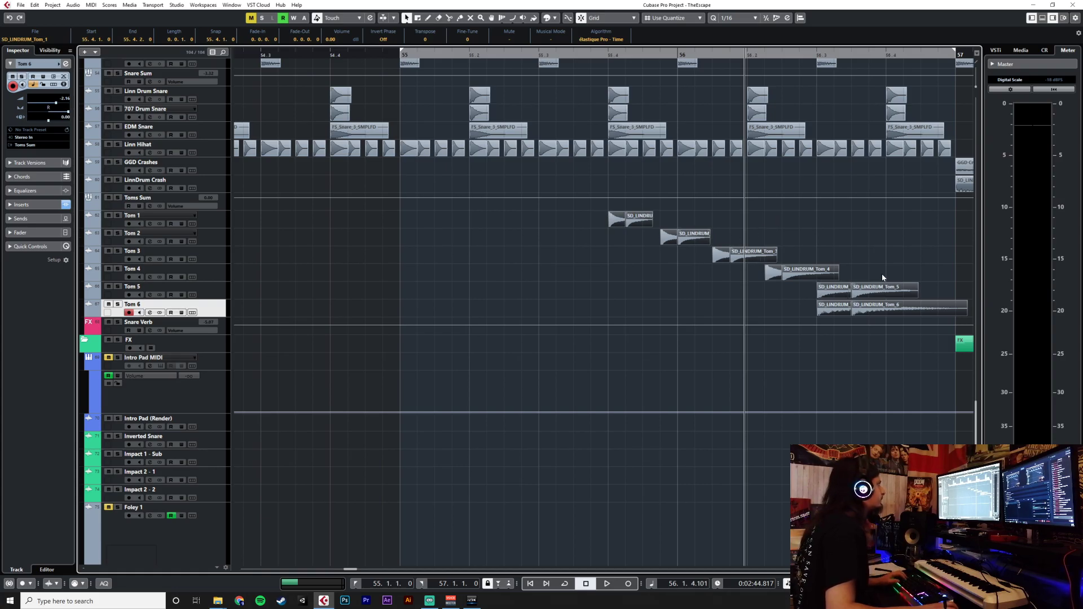
left_click_drag(616, 226, 680, 225)
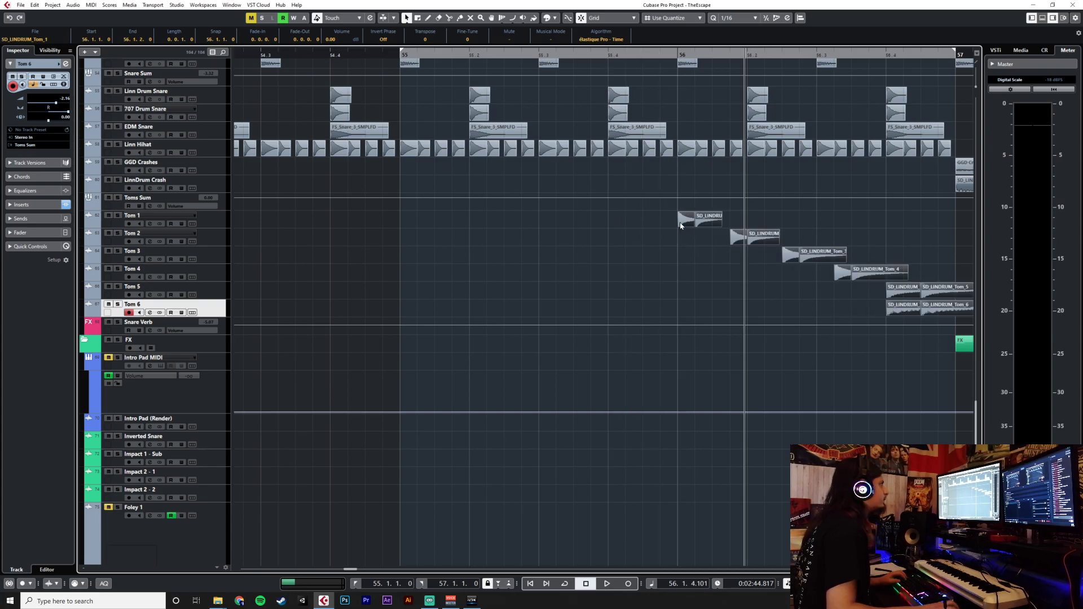
scroll(715, 303, "right", 3)
left_click(513, 257)
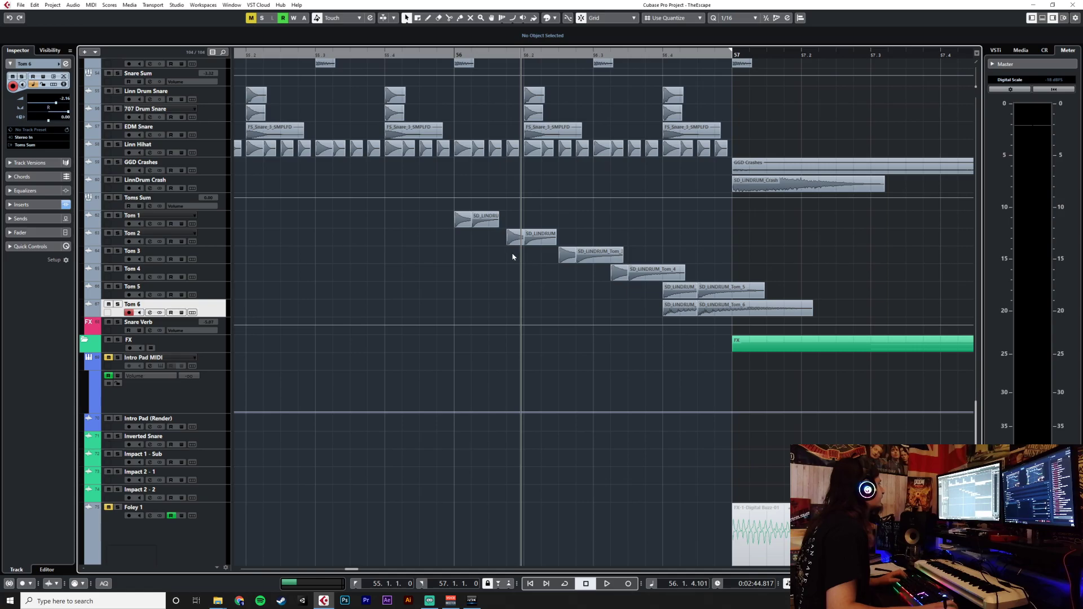
Copy the two Tom 1 hits onto the Tom 2 track slightly after bar 56, off the grid, as a flam.
left_click_drag(501, 214, 501, 215)
left_click_drag(577, 243, 512, 234)
left_click(455, 53)
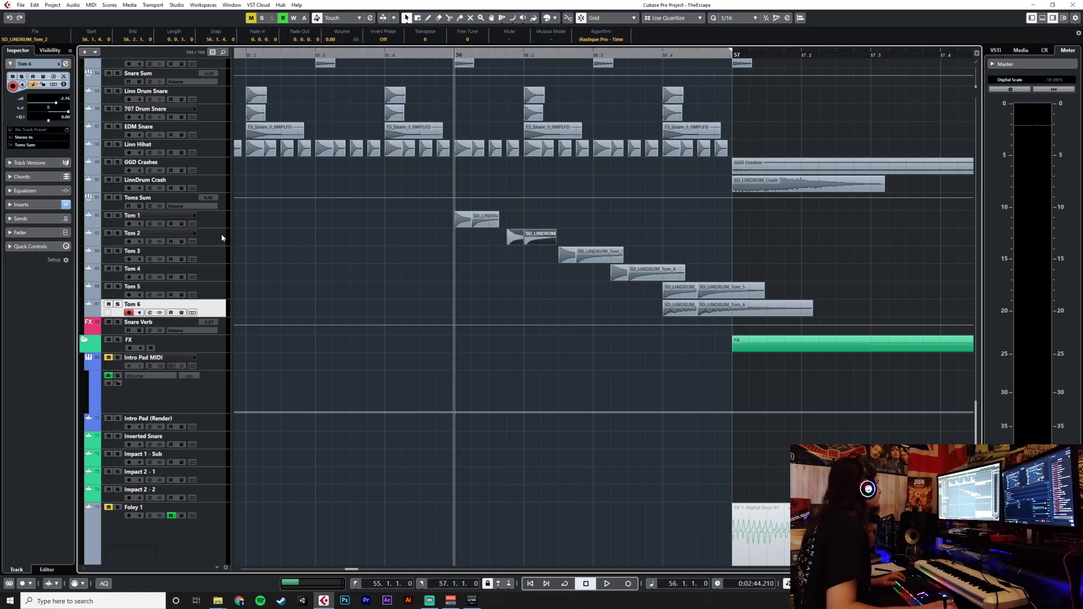
left_click(214, 221)
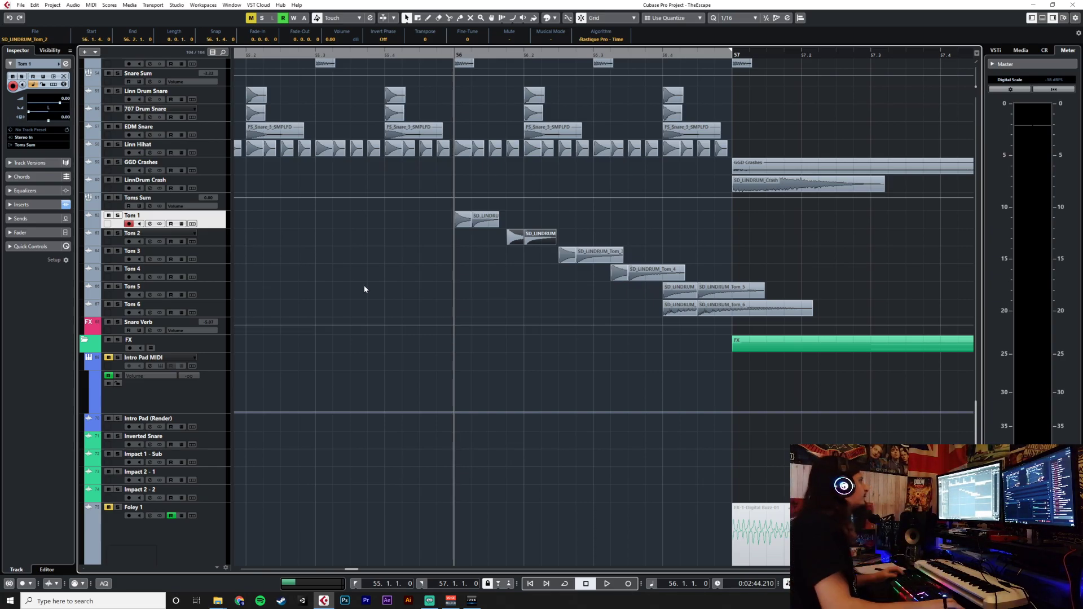
left_click_drag(456, 223, 492, 230)
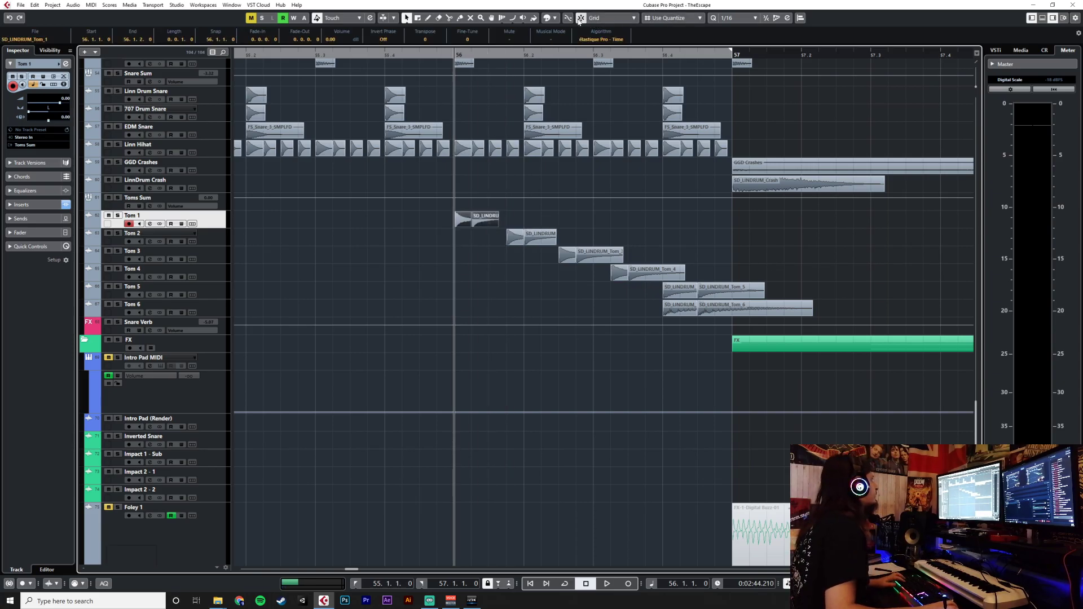
scroll(472, 250, "up", 2)
left_click(252, 244)
left_click_drag(434, 225, 451, 243)
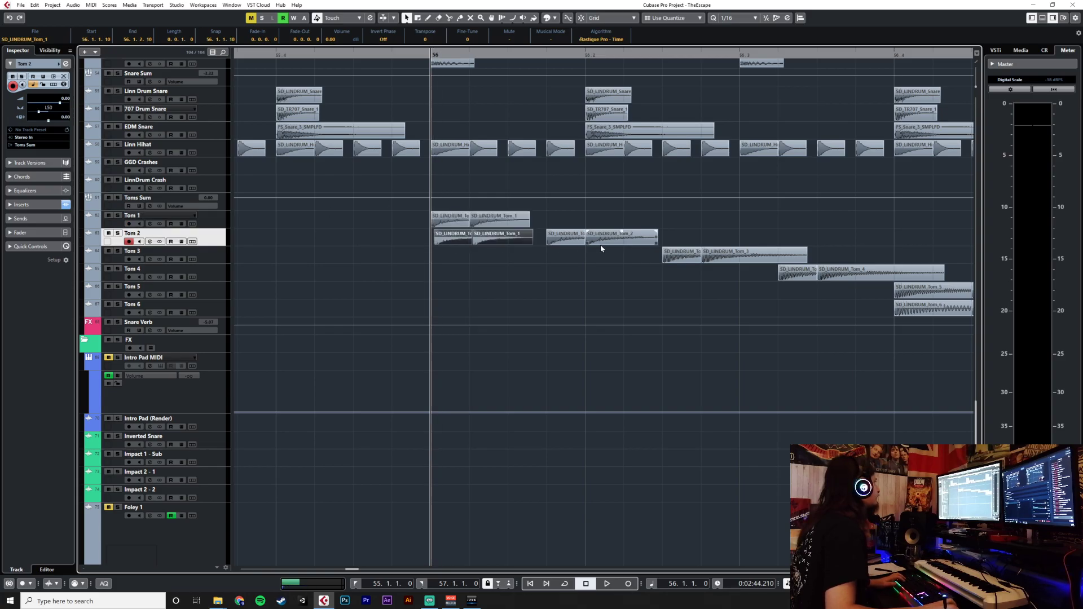
Copy the Tom 3 pair to 56.1.4.12 on its own track as a flam behind Tom 2, trimming the copy's overlapping tail.
left_click(564, 238)
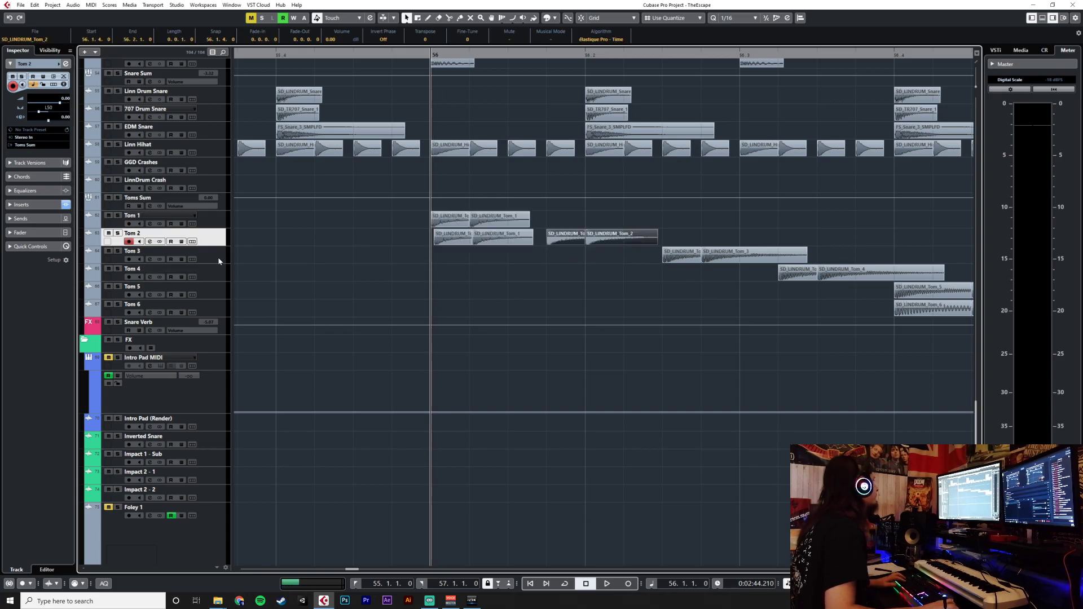
left_click(547, 52)
left_click(550, 54)
left_click_drag(646, 250, 742, 253)
key("ctrl+v")
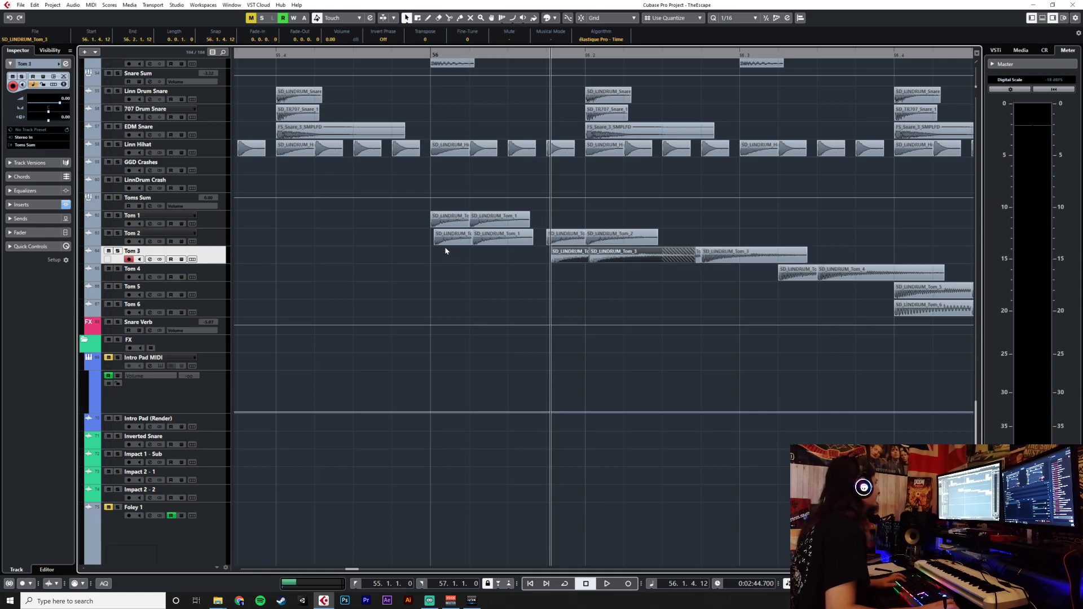
left_click_drag(693, 263, 658, 269)
Play the flammed tom fill in the full mix from just before bar 56 into bar 57.
left_click(274, 55)
scroll(582, 230, "down", 1)
scroll(582, 230, "down", 1)
scroll(581, 230, "up", 3)
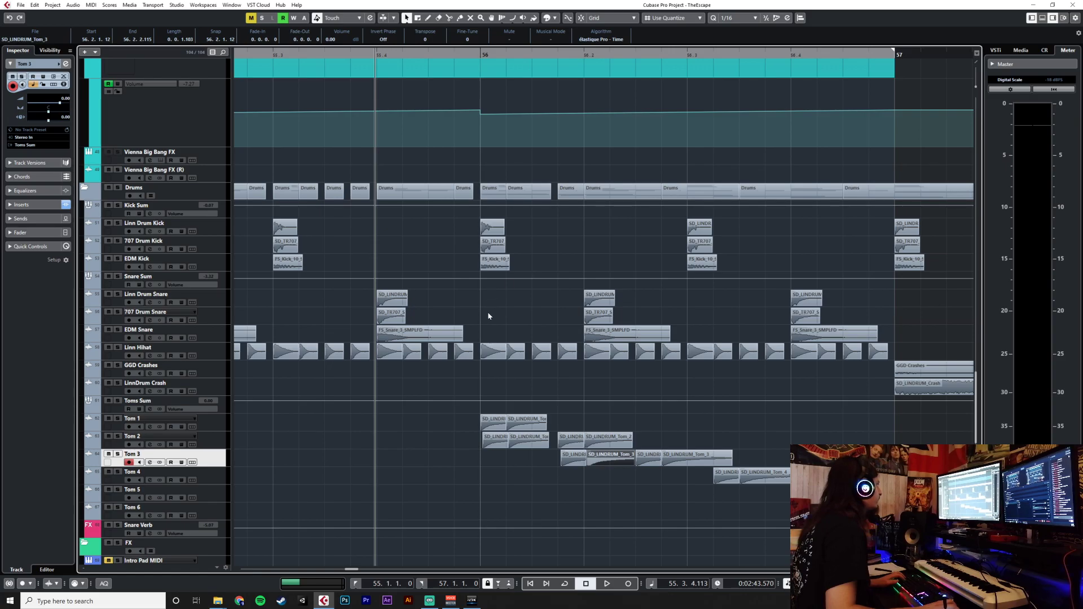
left_click_drag(485, 289, 566, 314)
key("space")
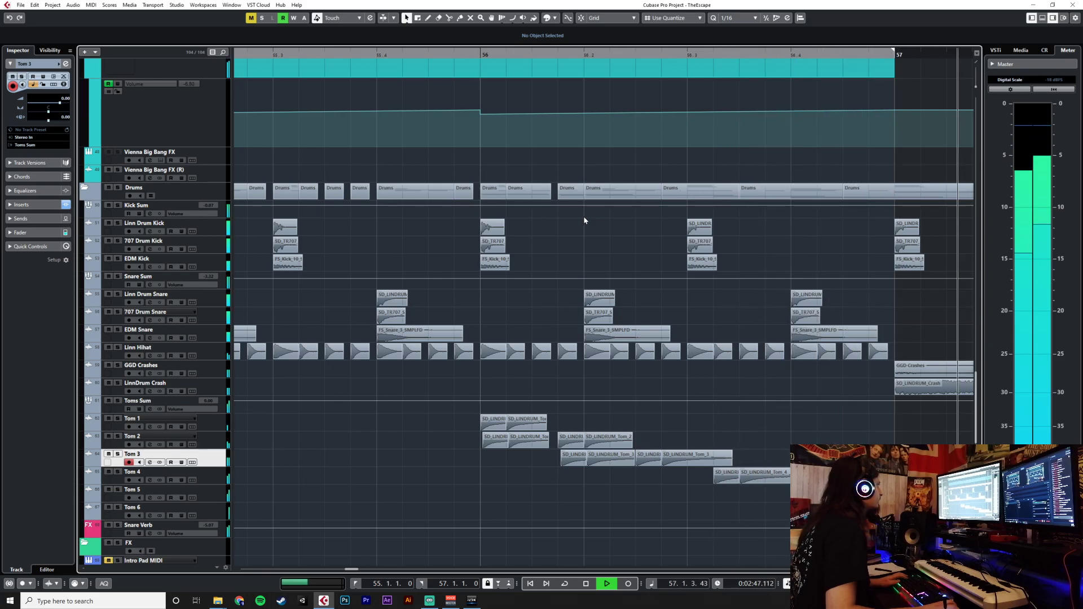
key("space")
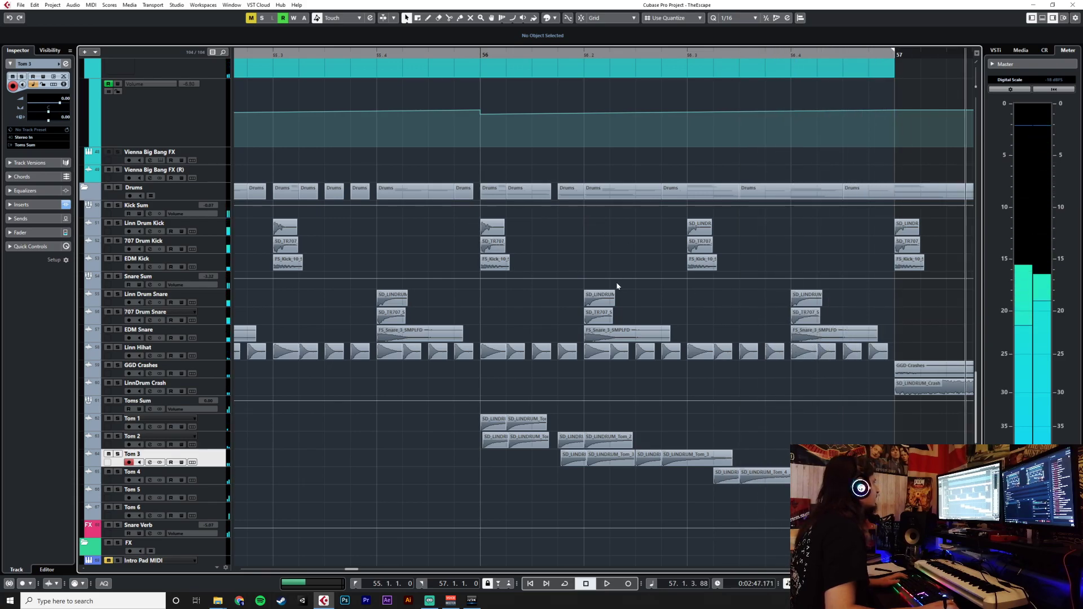
Try the fill without other drums by deleting the kick, snare and hi-hat events in bar 56.
left_click_drag(464, 235, 642, 333)
key("Delete")
key("Delete")
left_click_drag(663, 225, 718, 270)
key("Delete")
left_click_drag(762, 305, 825, 331)
key("Delete")
left_click_drag(890, 337, 467, 370)
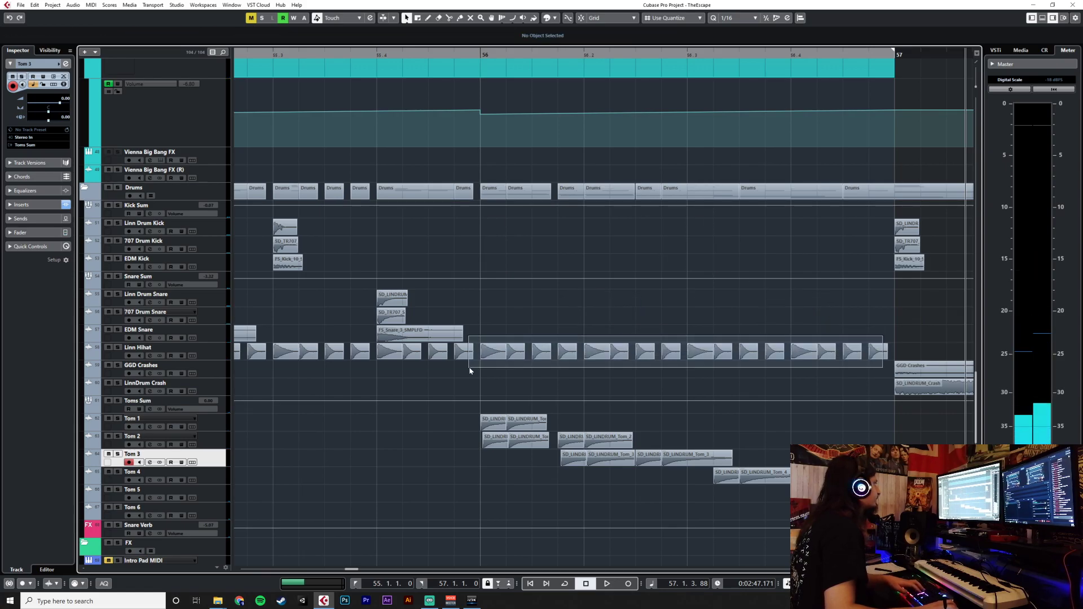
key("Delete")
Play the toms-only fill from before bar 56 into bar 57.
left_click(332, 54)
key("space")
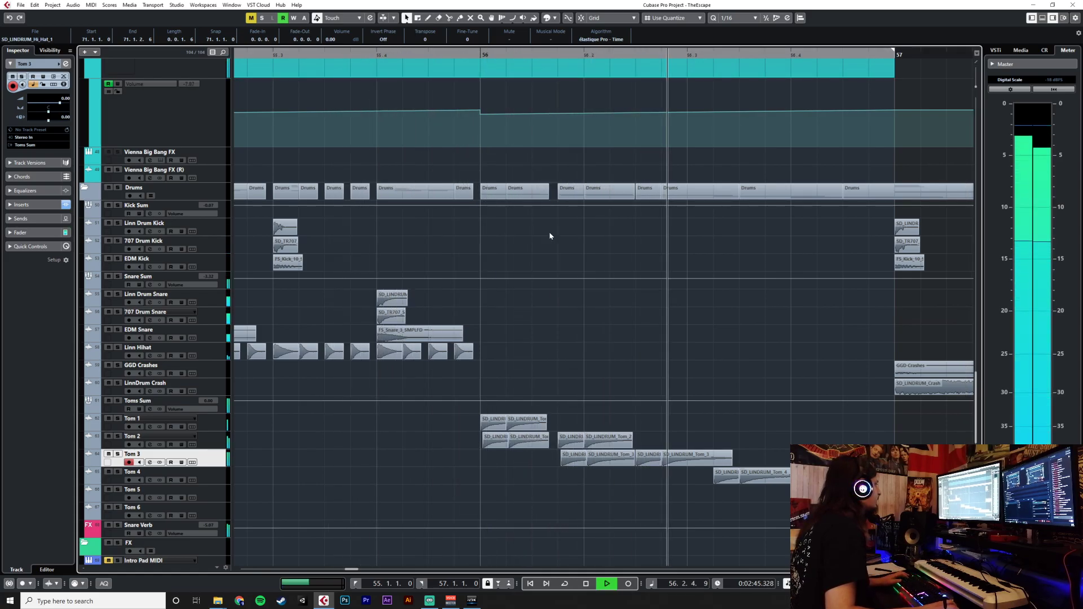
key("space")
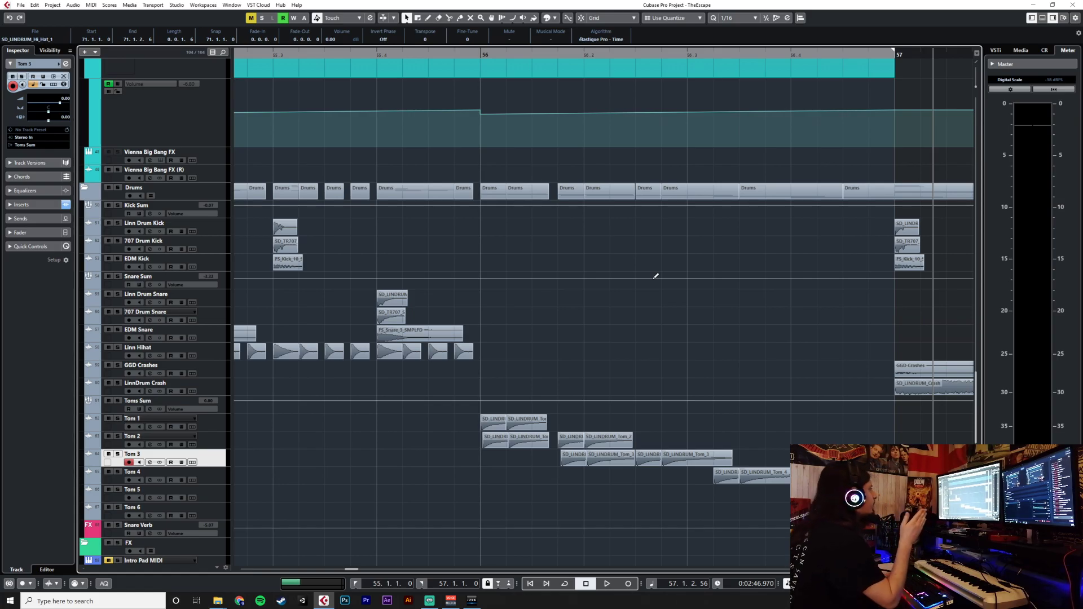
Undo the deletion of the kick, snare and hi-hat events in bar 56.
key("ctrl+z")
key("ctrl+z")
key("ctrl+z")
key("ctrl+z")
key("ctrl+z")
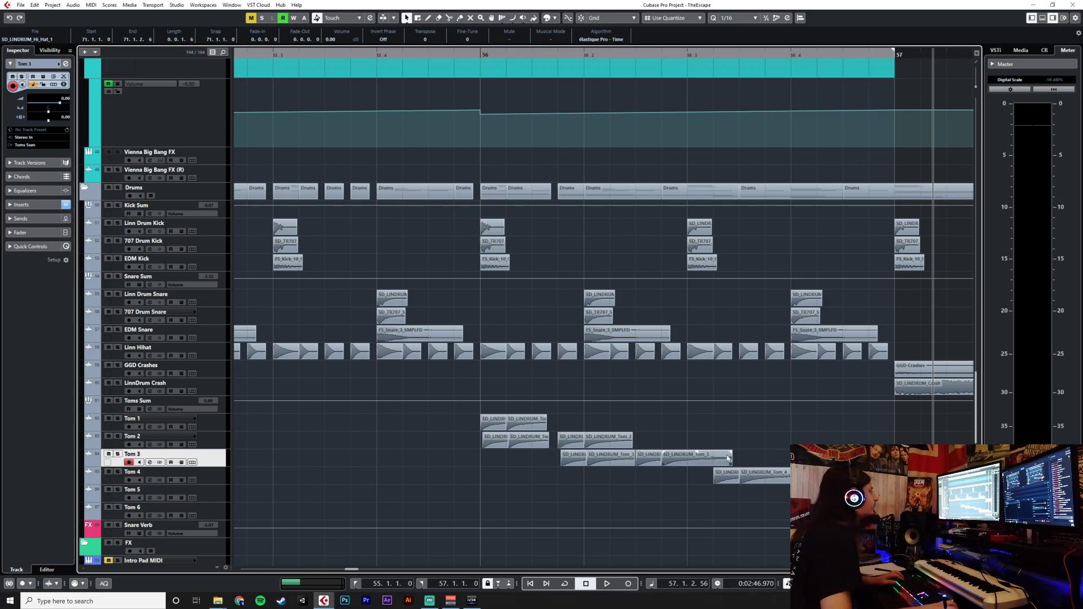
Paste a copy of the Tom 4 hit pair onto the Tom 4 track at 56.2.3.
left_click(725, 477)
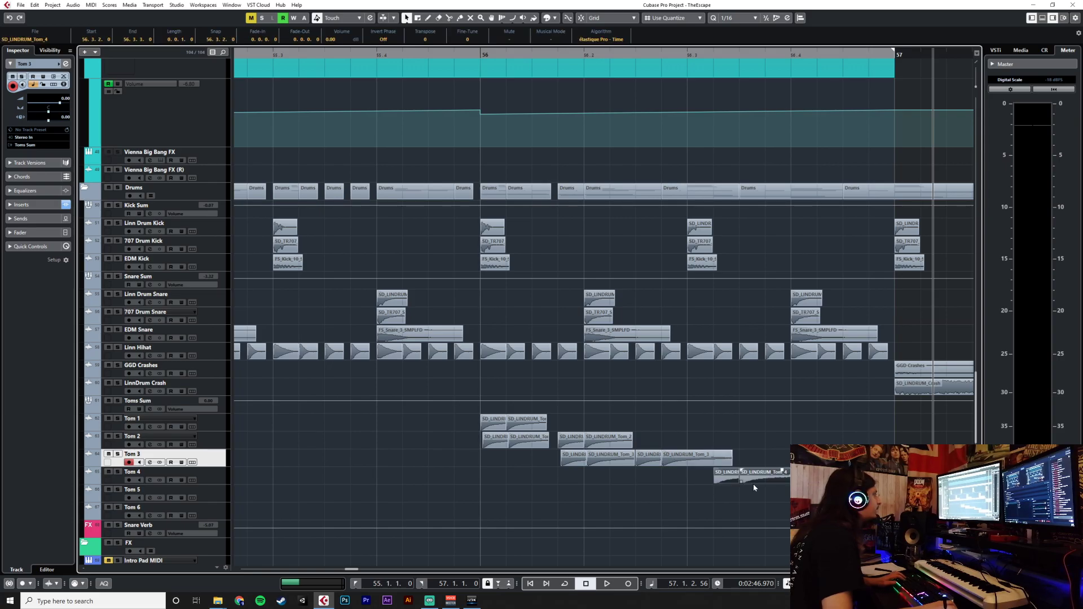
left_click(219, 480)
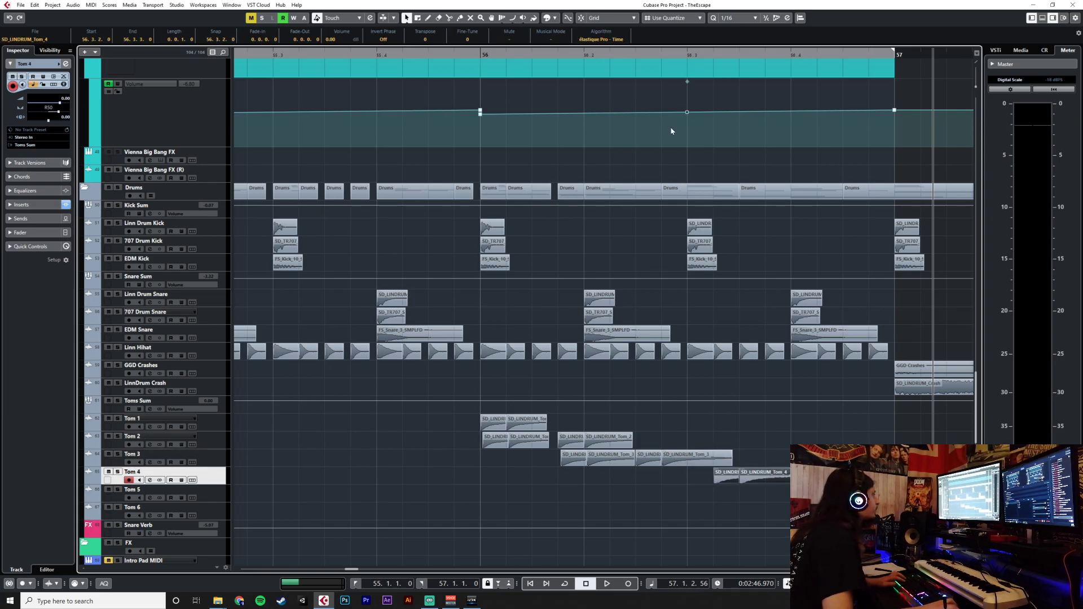
left_click(637, 53)
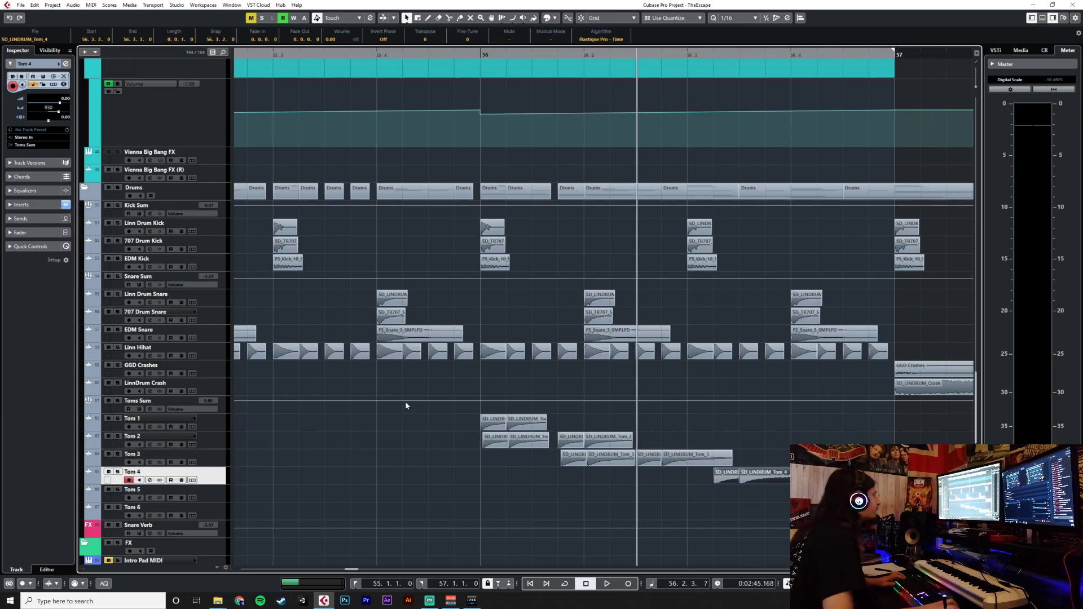
key("ctrl+v")
Copy the Tom 5 hits to about 56.3.2 on the Tom 5 track, nudging them for the flam and shortening the first hit to a sixteenth.
left_click_drag(747, 483, 807, 511)
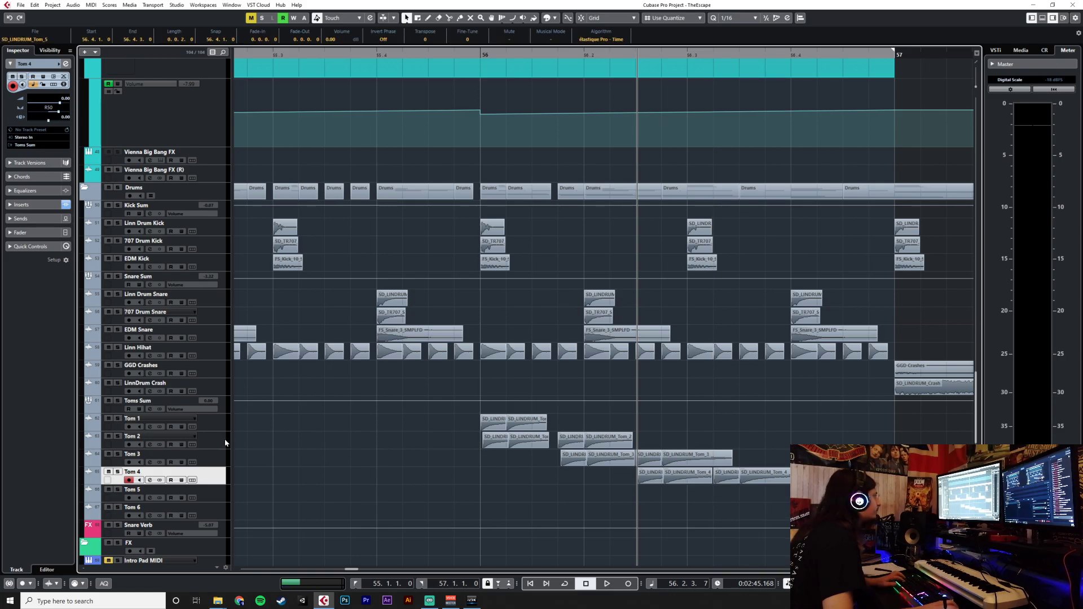
left_click(218, 489)
left_click(688, 54)
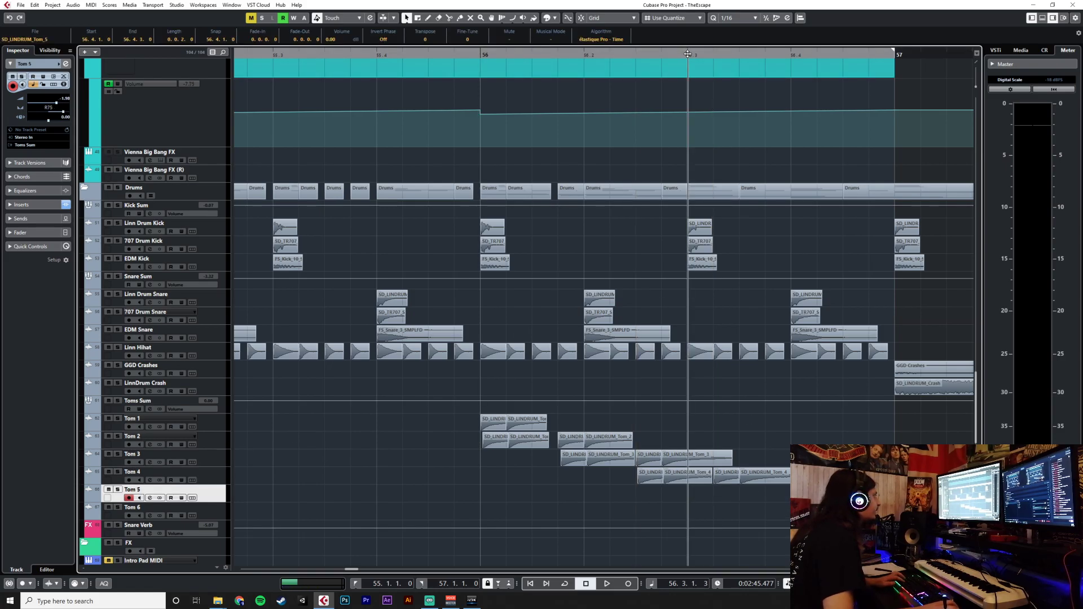
left_click(715, 54)
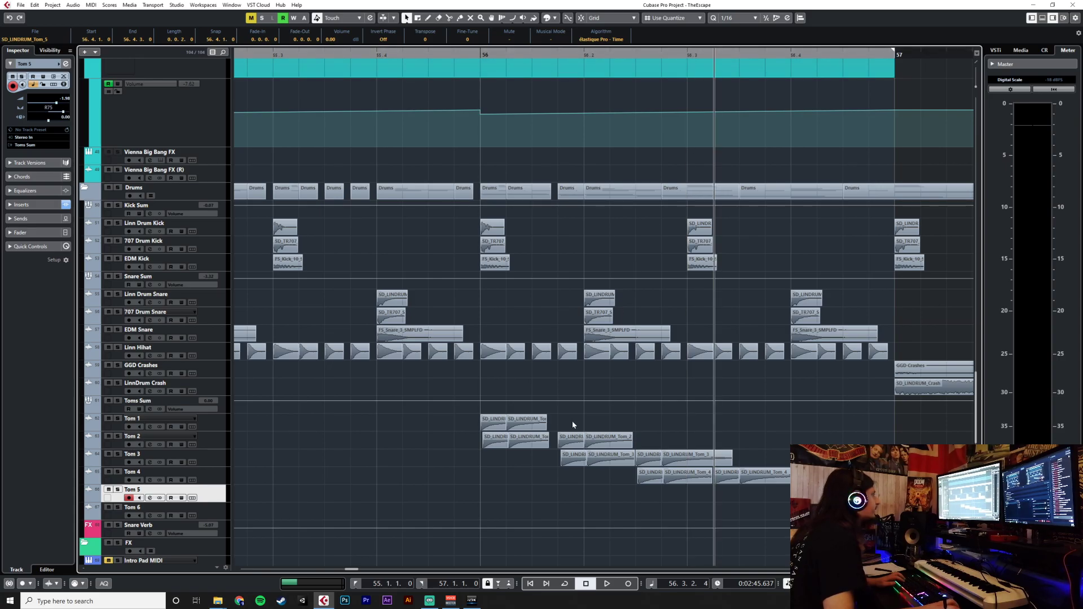
key("ctrl+v")
left_click_drag(743, 495, 740, 495)
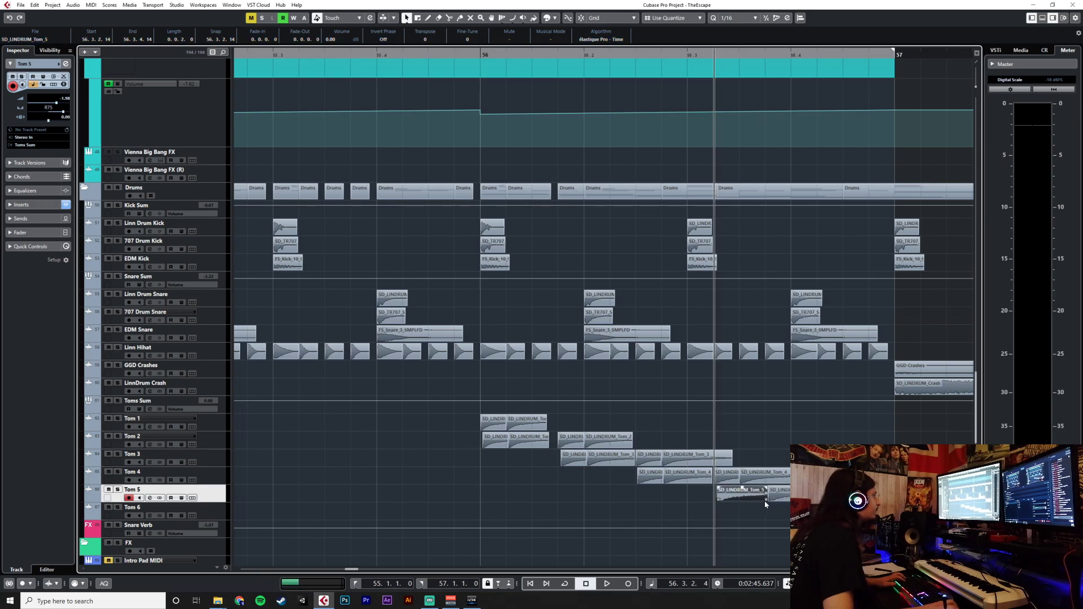
mouse_move(766, 498)
left_mouse_down()
mouse_move(739, 497)
mouse_move(750, 495)
left_mouse_up()
left_click_drag(838, 497, 787, 504)
Play the completed six-tom fill from just before bar 56 into bar 57.
left_click(408, 56)
key("space")
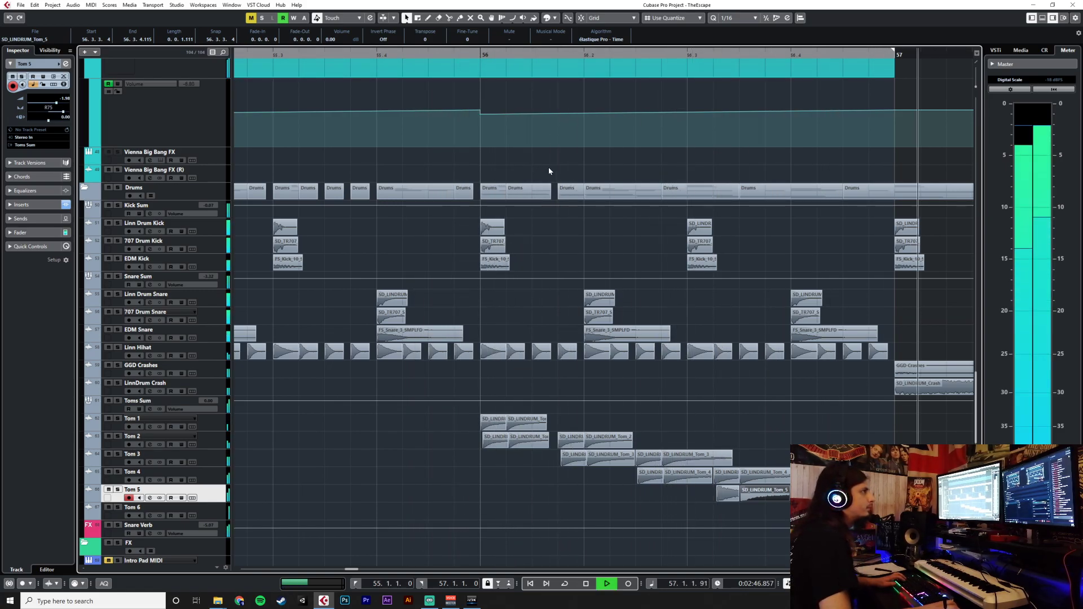
scroll(540, 215, "down", 3)
key("space")
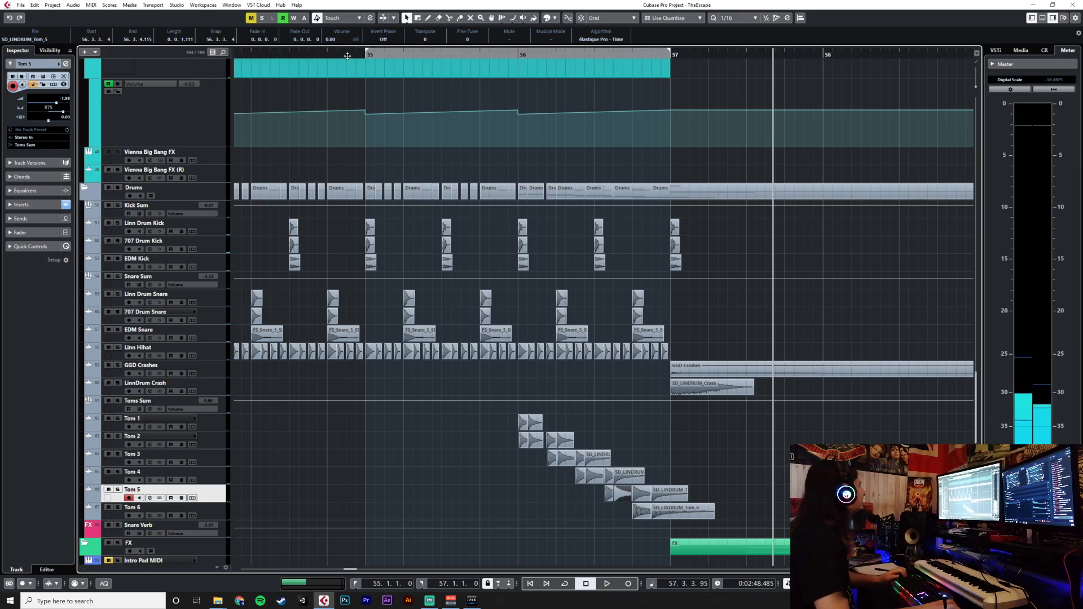
Play the full mix from bar 48 through the tom fill into bar 57, with the Toms Sum track selected.
scroll(511, 282, "down", 3)
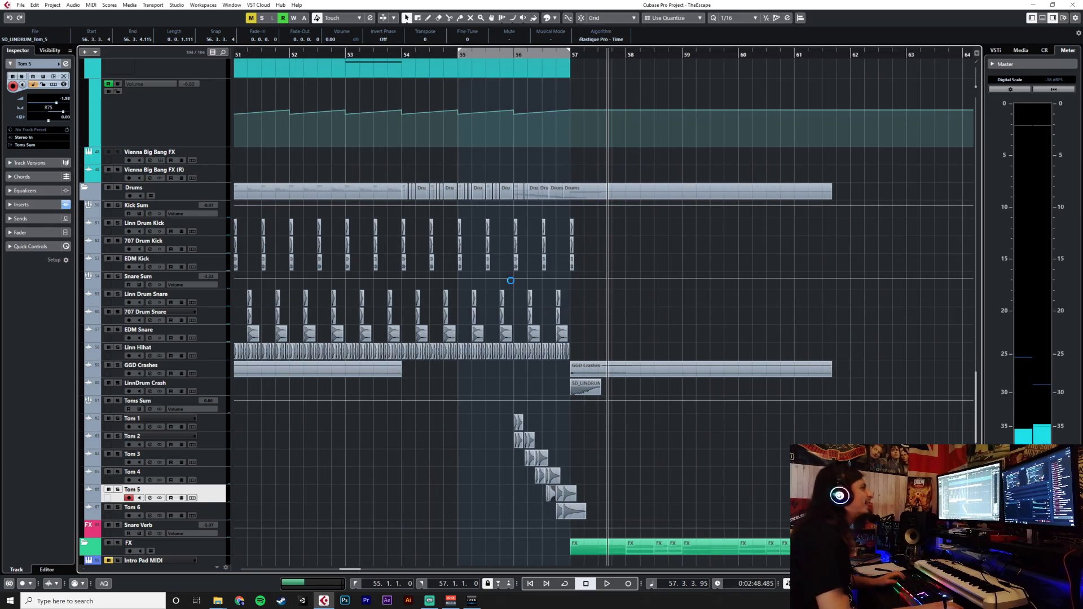
left_click_drag(507, 54, 441, 56)
left_click(440, 56)
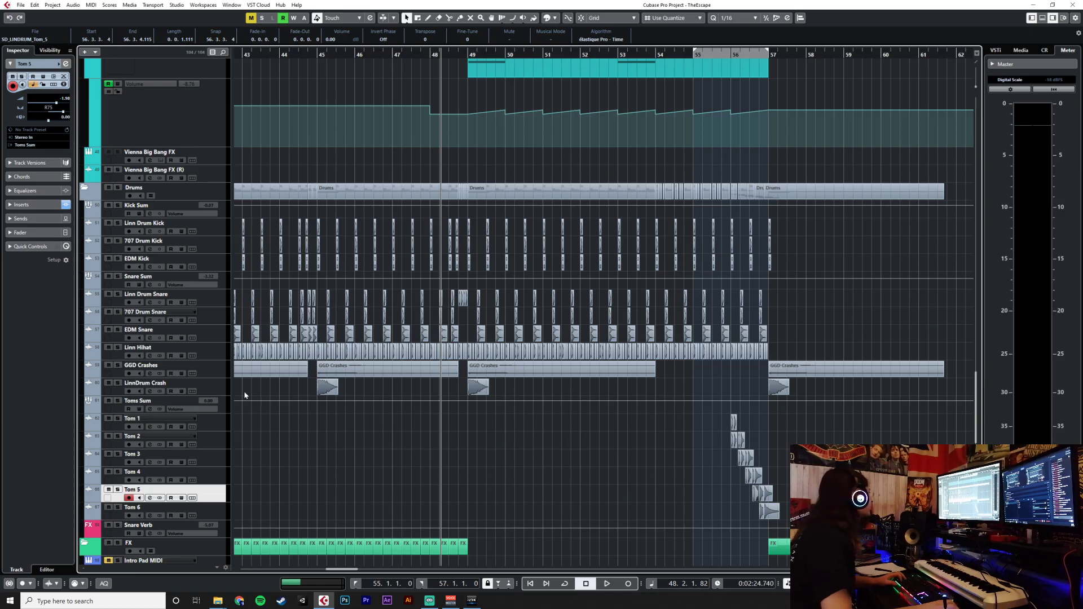
left_click(213, 401)
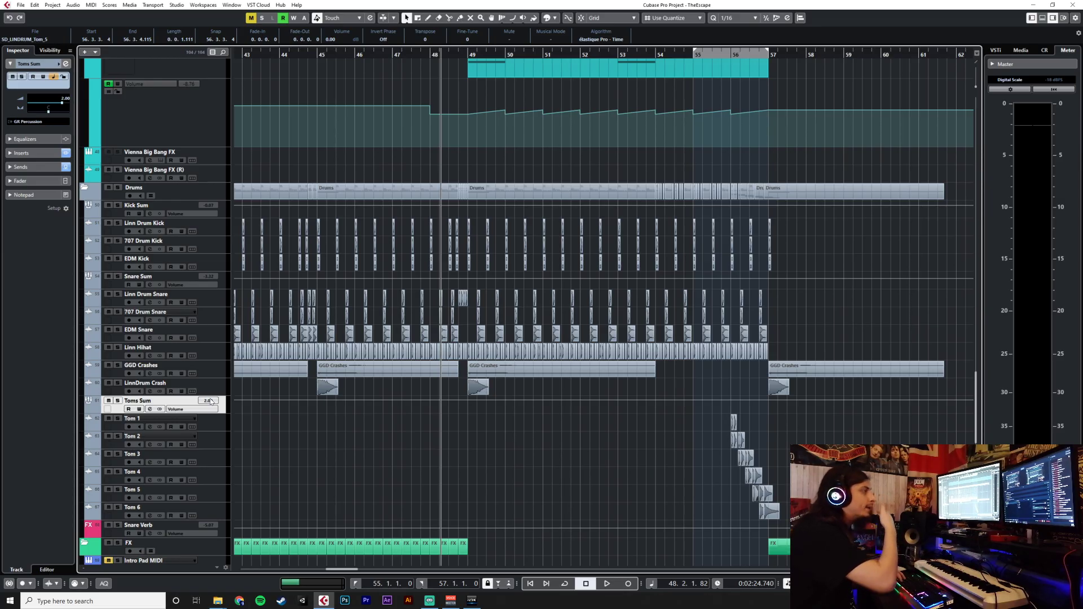
key("space")
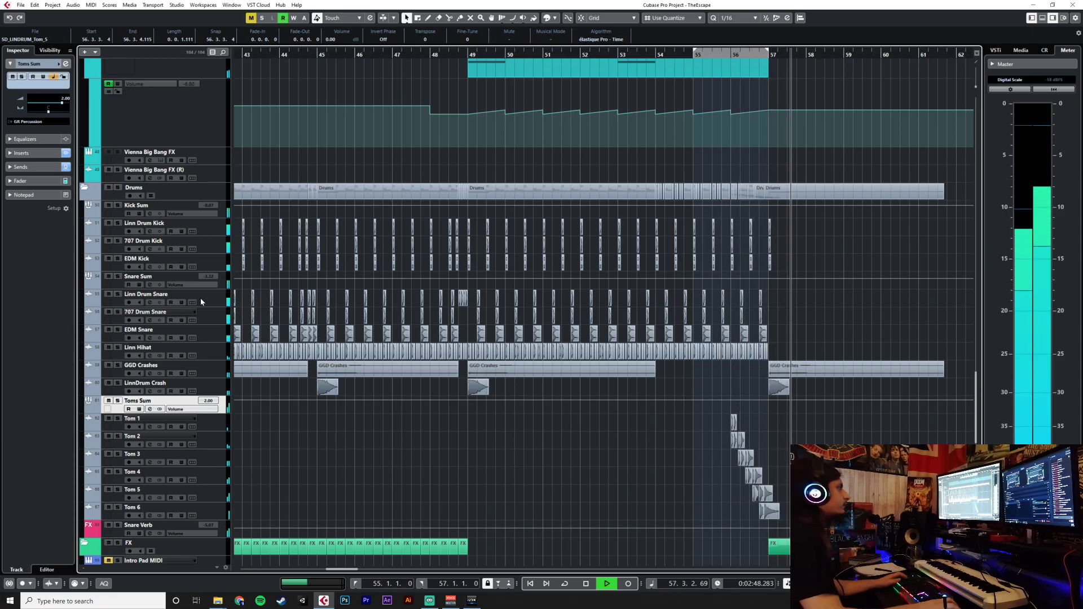
key("space")
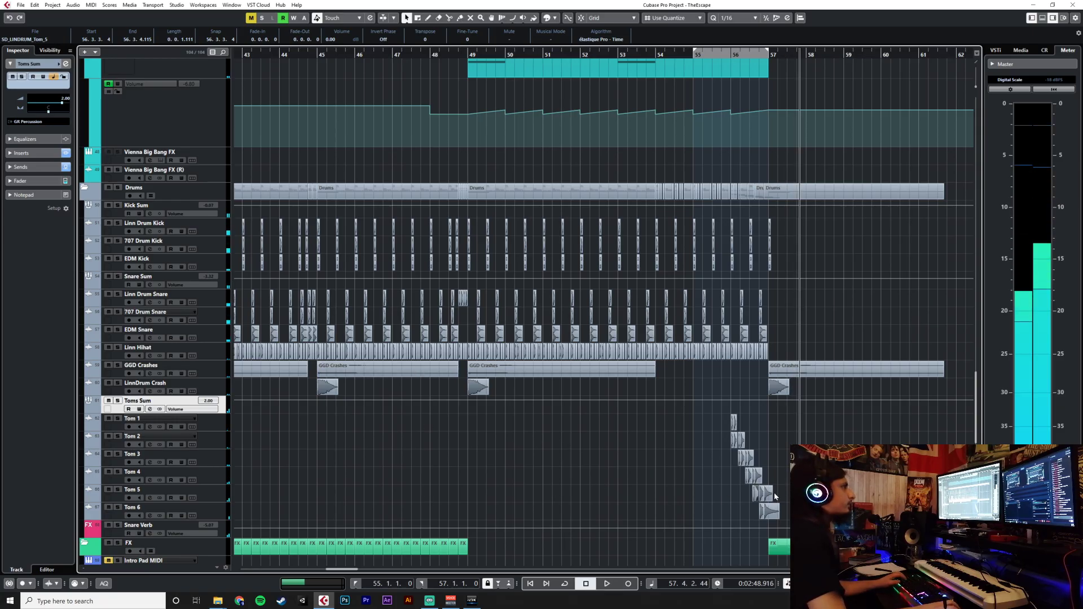
Look through the project's tracks for the reverb effect channels and select Snare Verb.
scroll(398, 362, "up", 5)
scroll(398, 361, "down", 5)
scroll(427, 330, "left", 10)
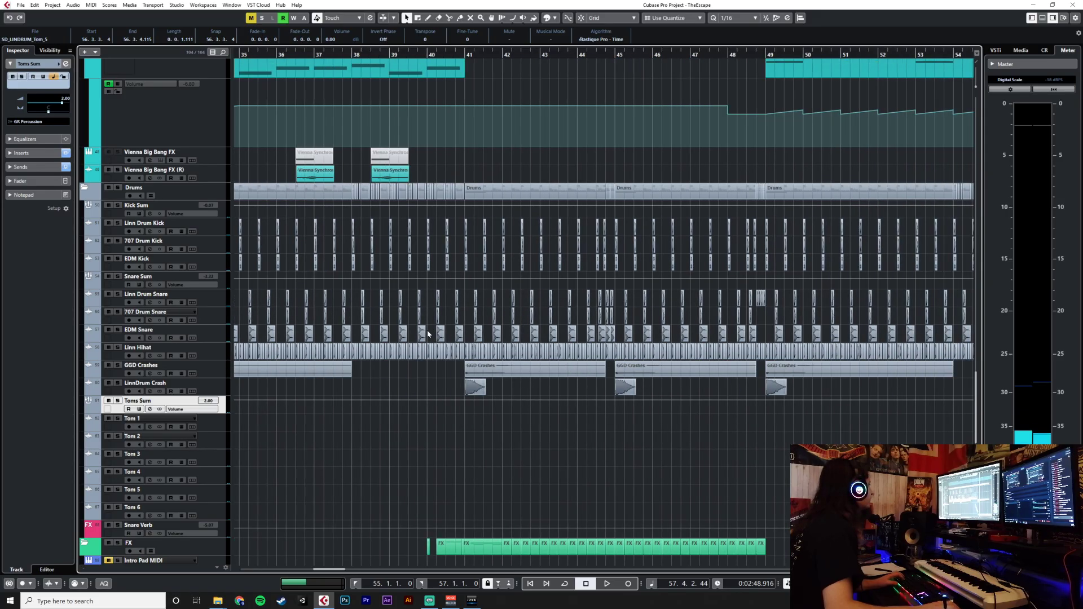
left_click(219, 336)
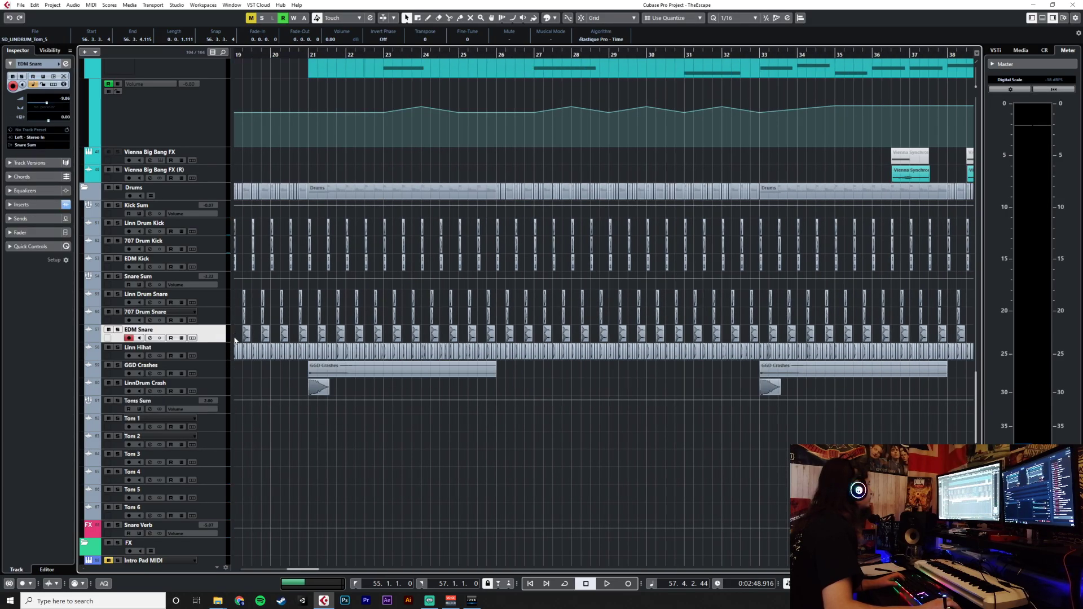
scroll(316, 452, "down", 5)
scroll(316, 453, "up", 10)
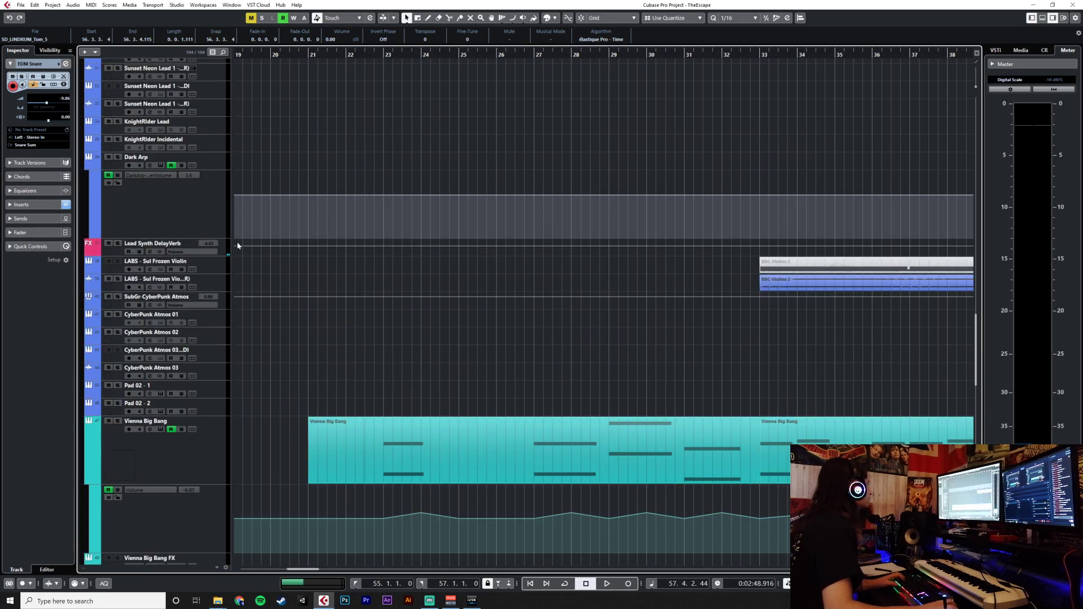
left_click(227, 250)
scroll(316, 331, "down", 8)
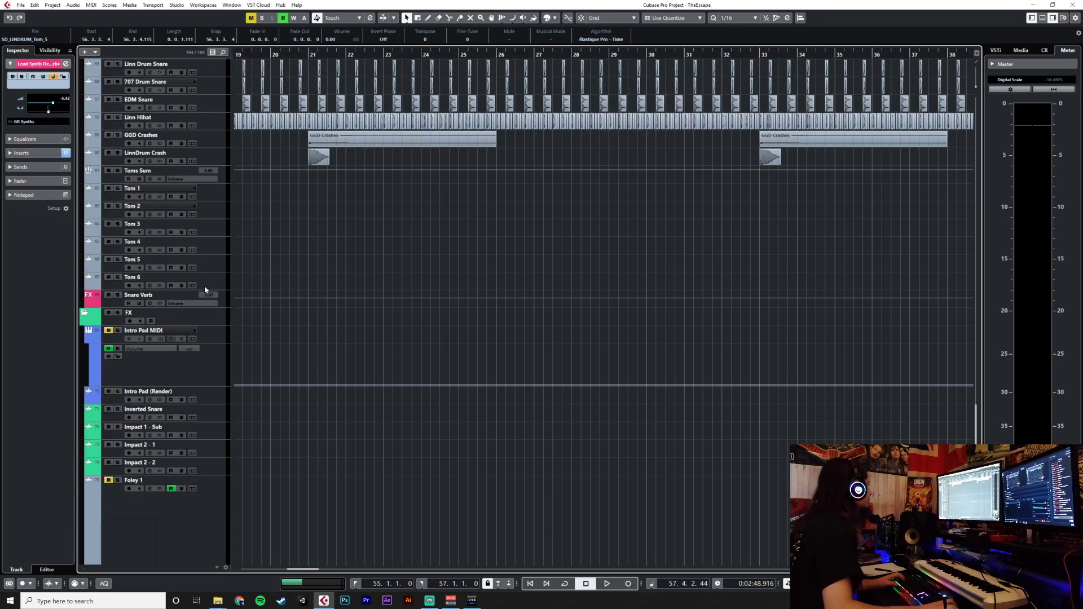
scroll(259, 293, "up", 3)
left_click(224, 404)
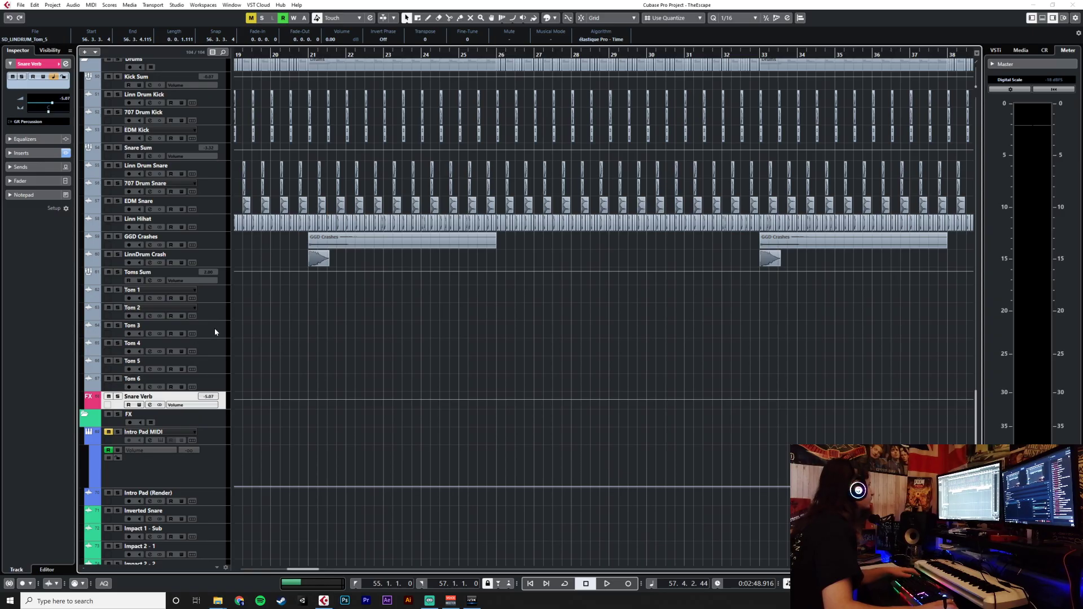
View the VerbSuite Classics insert on the Snare Verb channel in the mixer, closing both windows when finished.
key("F3")
left_click(616, 207)
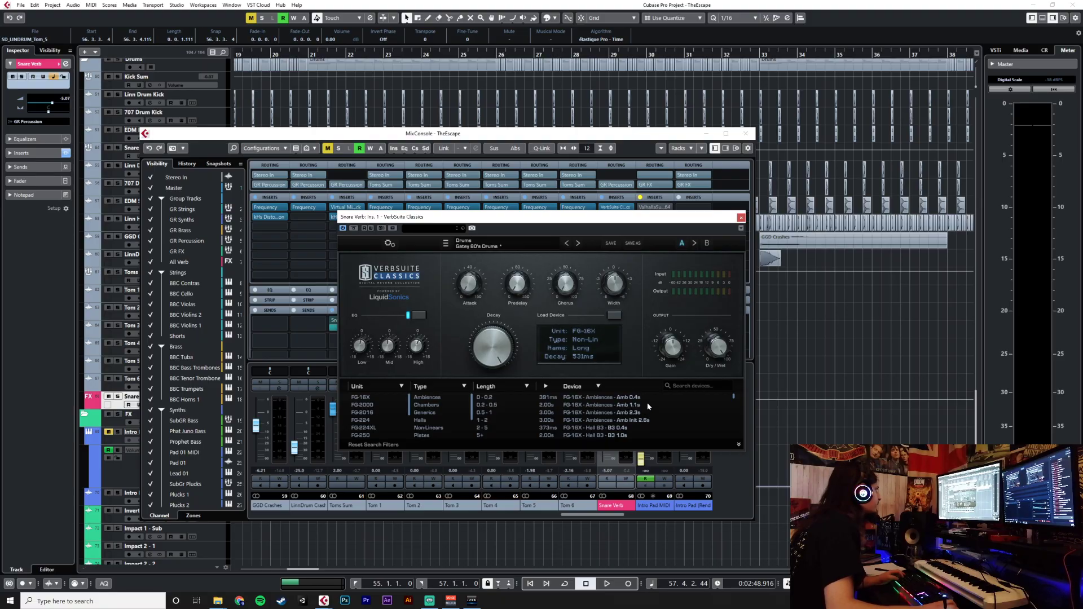
left_click(742, 218)
left_click(747, 132)
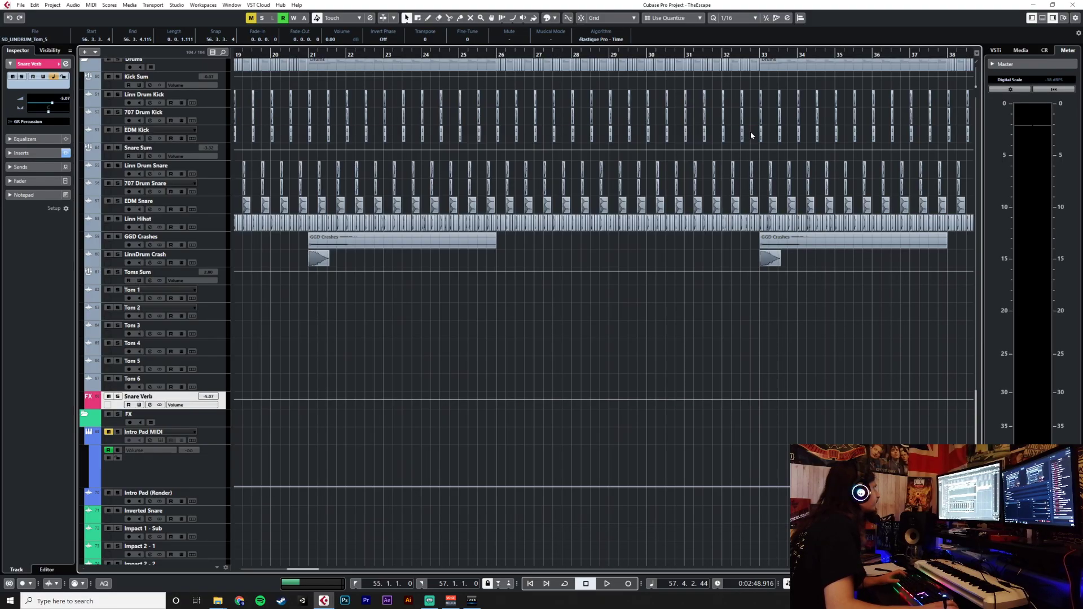
Look over the whole arrangement before and after bar 55, covering the drum, FX, synth, brass and string tracks.
key("g")
key("g")
scroll(718, 340, "down", 5)
scroll(719, 340, "up", 5)
left_click(812, 56)
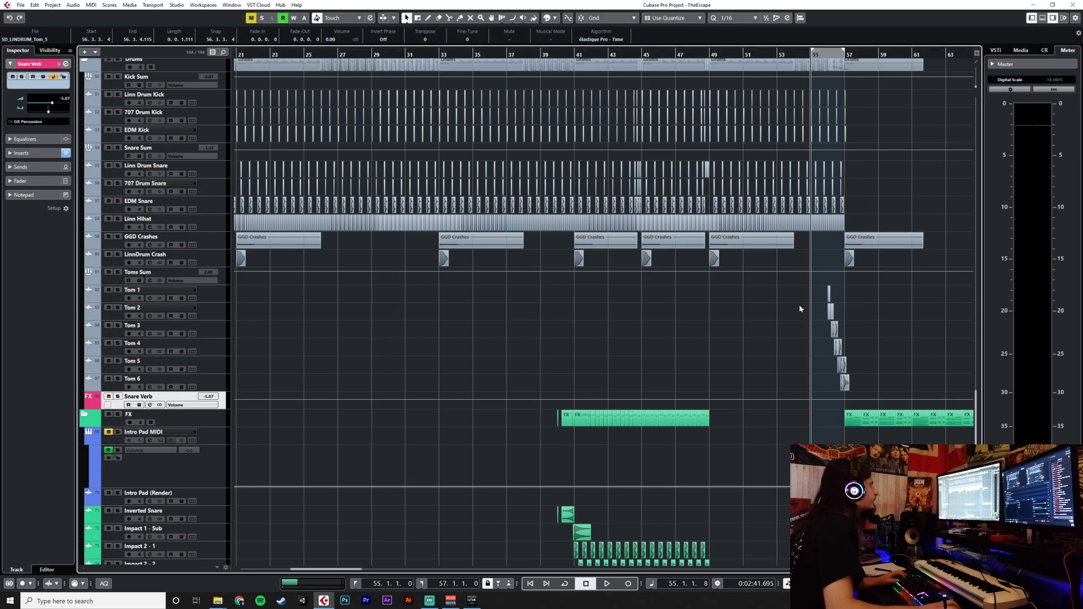
scroll(795, 311, "right", 2)
scroll(795, 314, "left", 1)
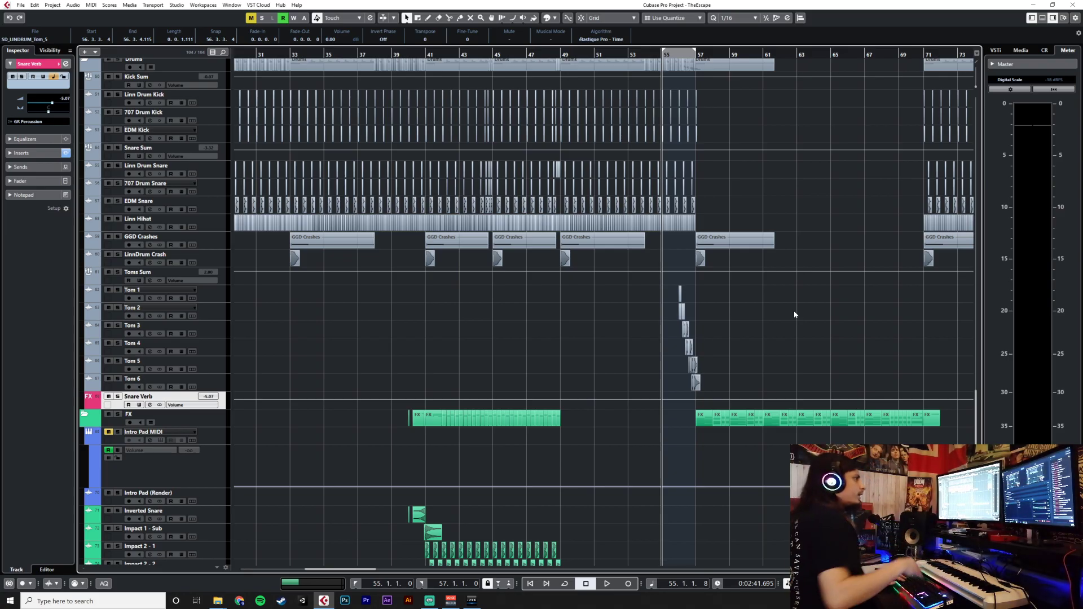
scroll(750, 304, "down", 2)
scroll(750, 303, "left", 2)
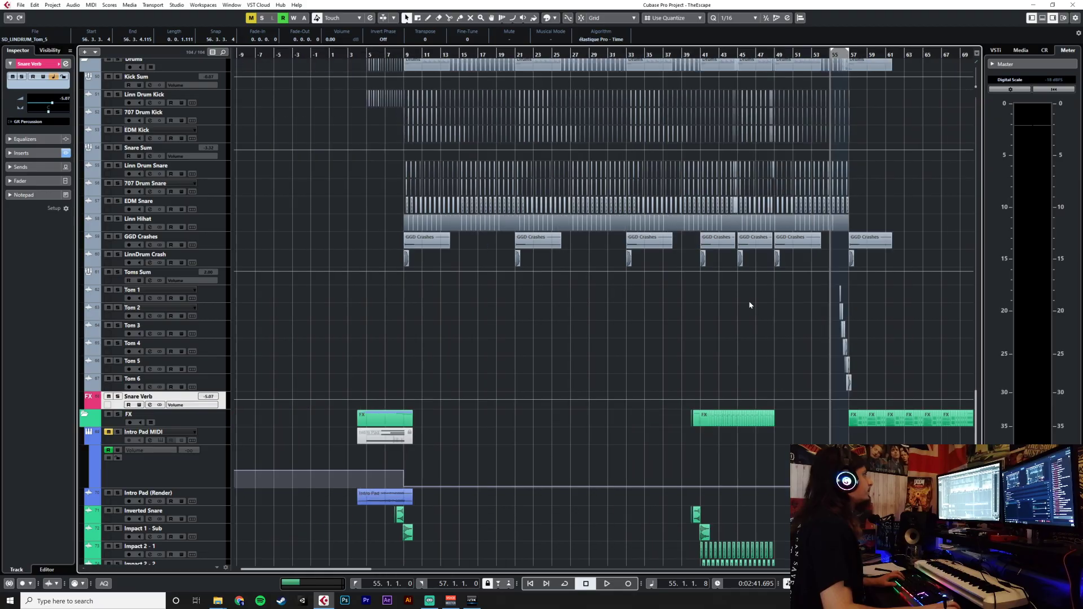
scroll(750, 304, "right", 4)
scroll(750, 304, "right", 3)
scroll(749, 304, "left", 8)
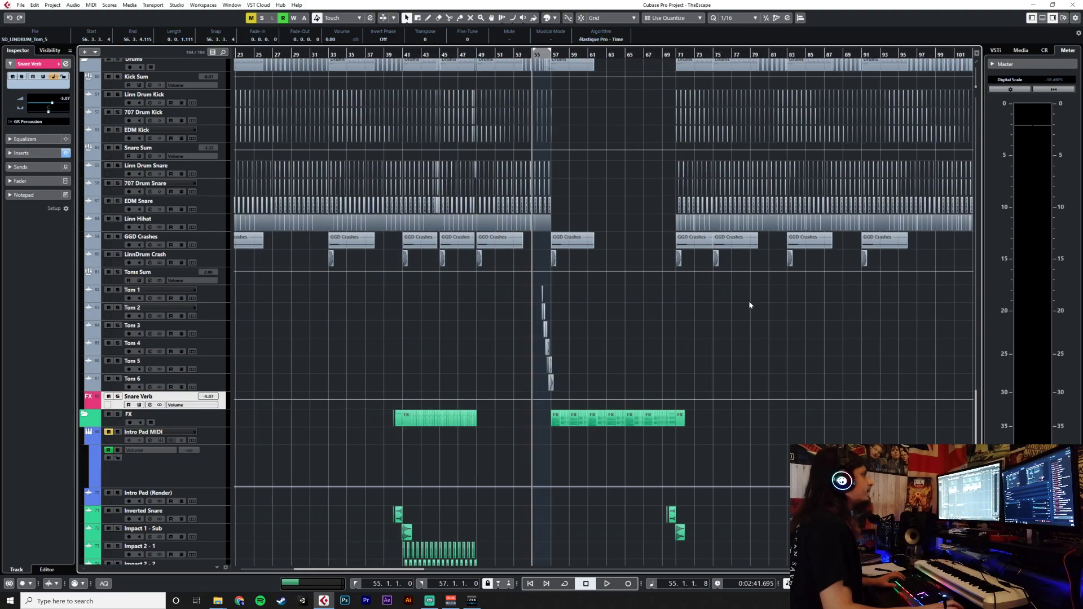
scroll(750, 305, "up", 15)
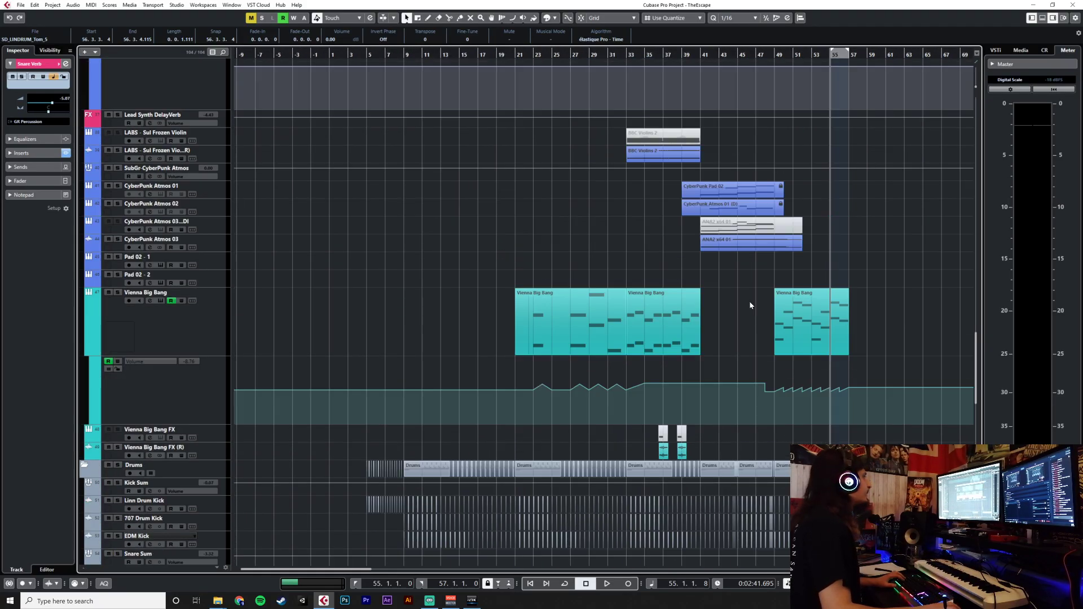
scroll(750, 303, "down", 10)
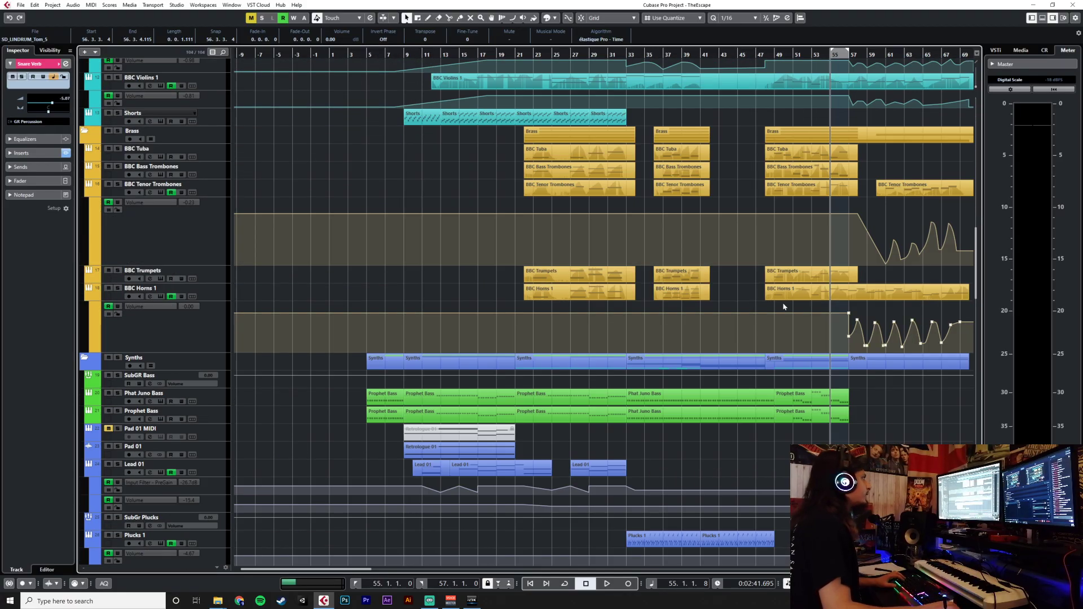
scroll(750, 455, "down", 20)
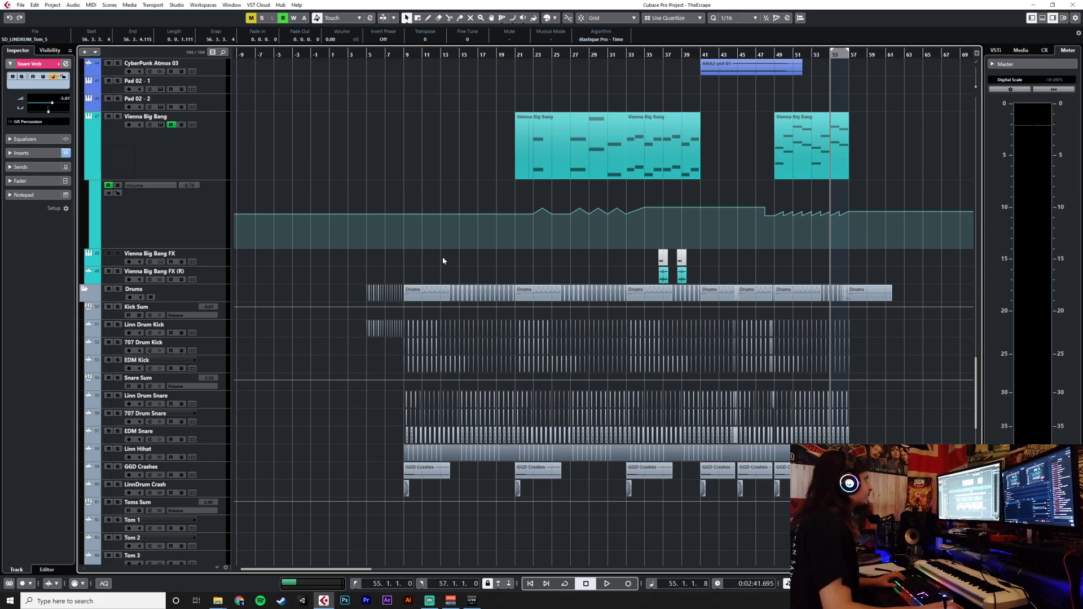
scroll(749, 455, "up", 15)
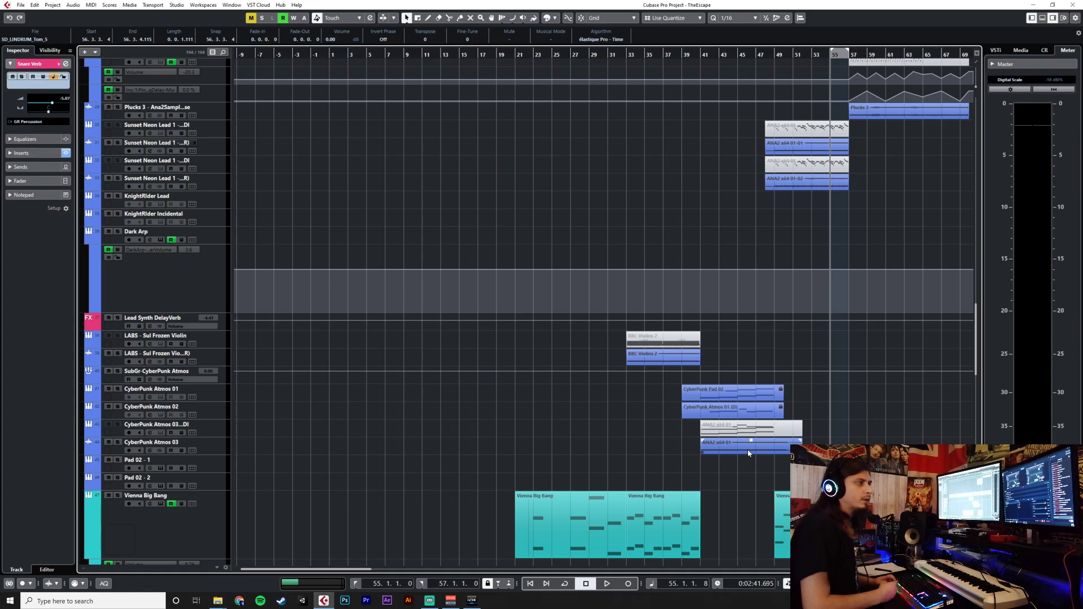
scroll(716, 411, "down", 3)
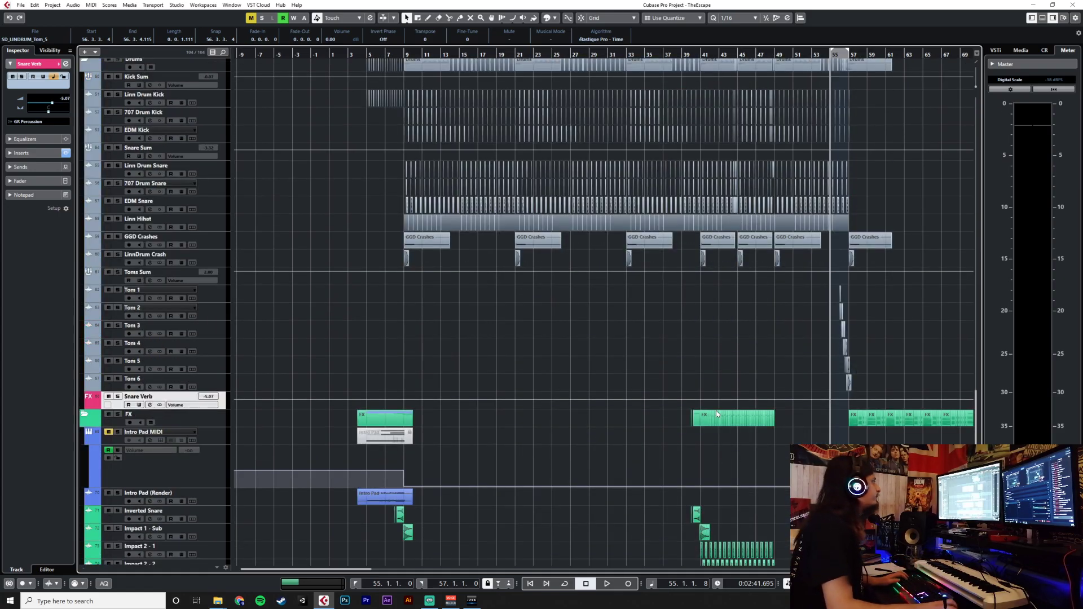
Set the playback position in bar 48 and open the VBC FG-Grey compressor insert on the Master channel.
scroll(716, 412, "up", 15)
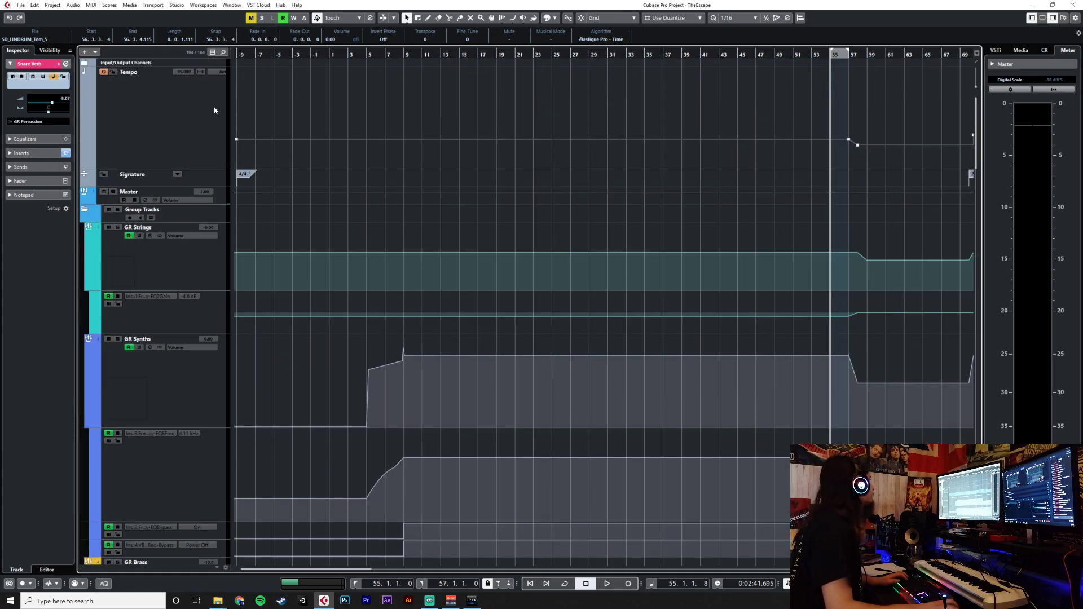
left_click(219, 200)
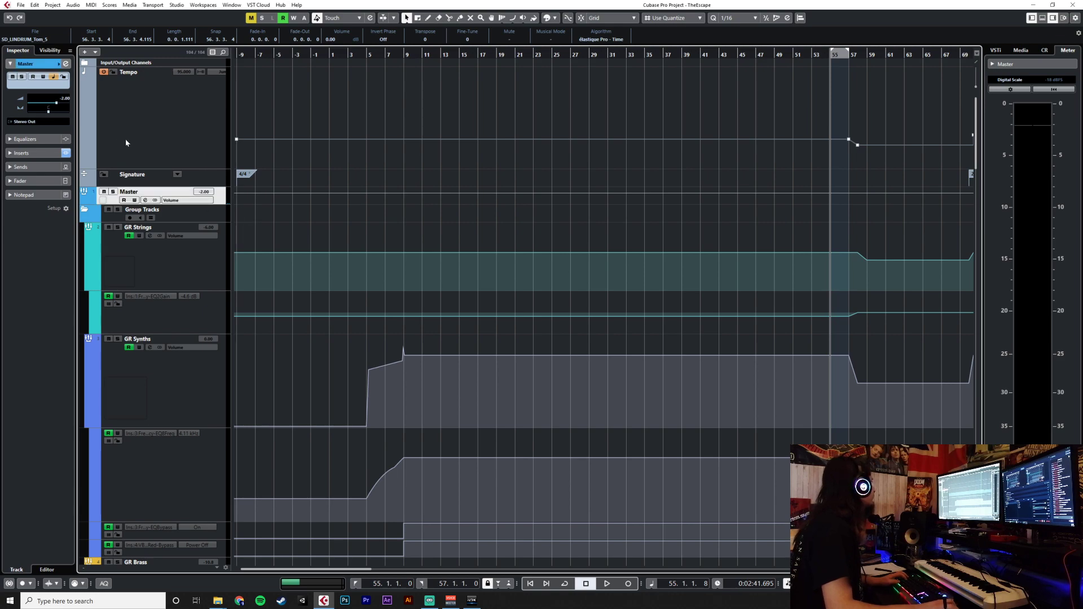
scroll(673, 382, "down", 10)
left_click(770, 55)
scroll(346, 278, "up", 10)
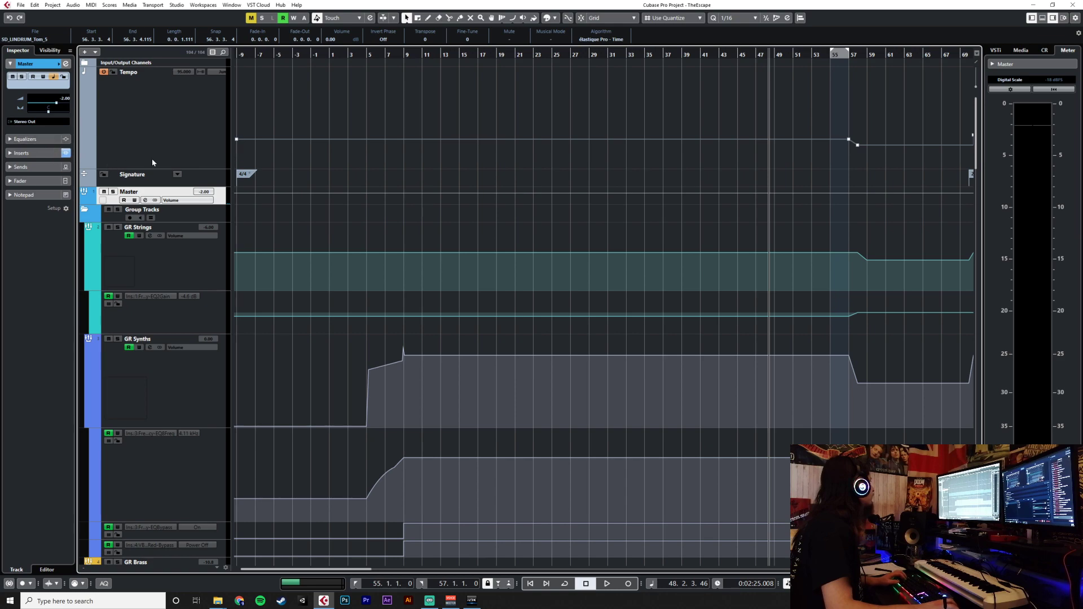
key("F3")
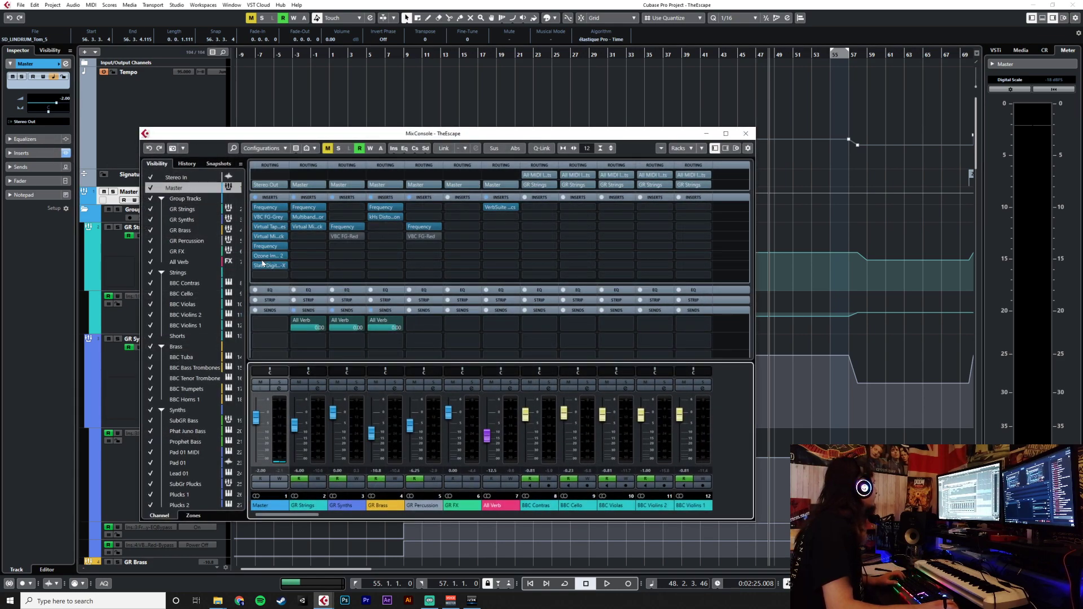
left_click(267, 219)
left_click(733, 196)
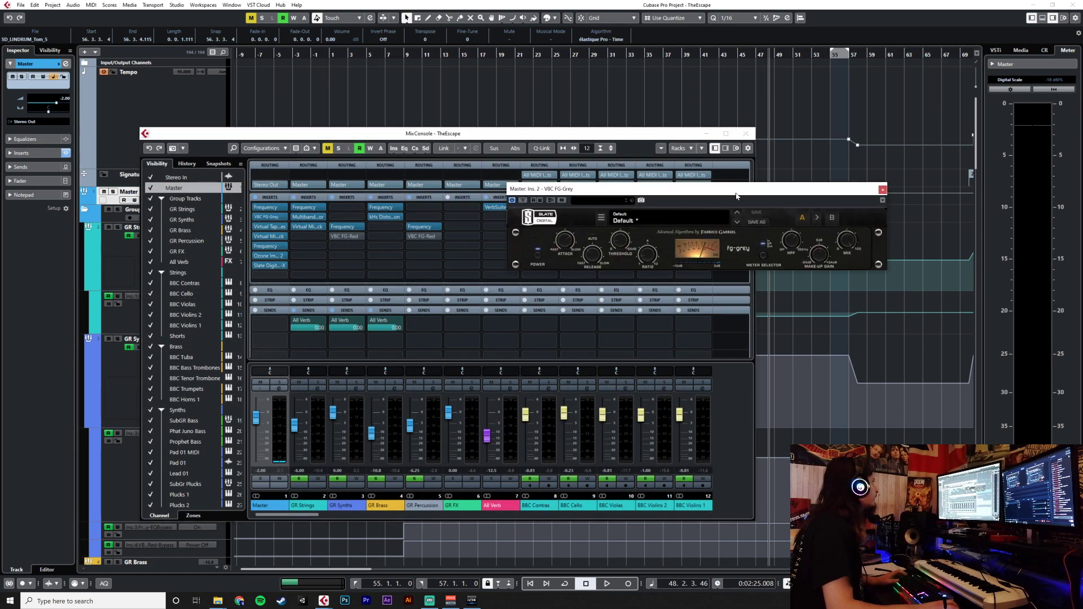
Open the Master channel's Slate Digital FG-X insert, place it beside the VBC FG-Grey window, and play from bar 48 to watch both meters.
left_click(270, 265)
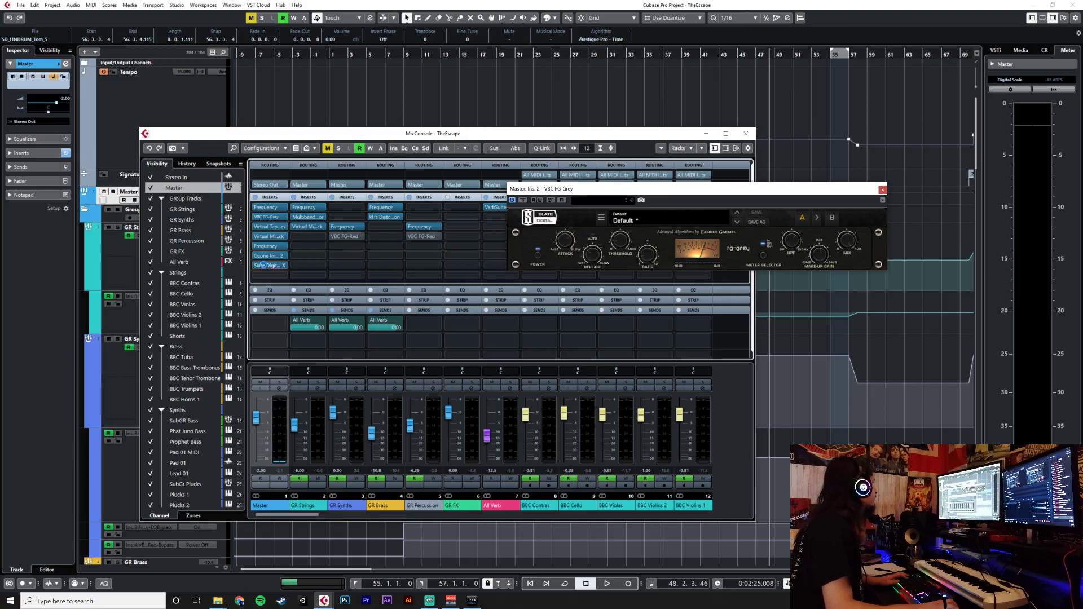
left_click_drag(720, 206, 843, 269)
left_click_drag(733, 190, 381, 356)
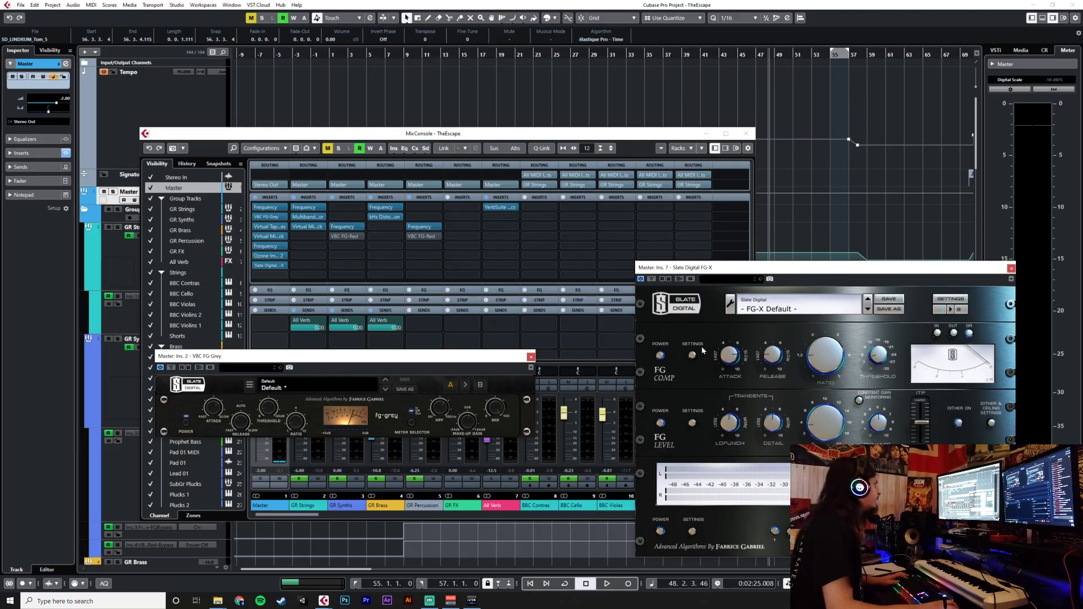
key("space")
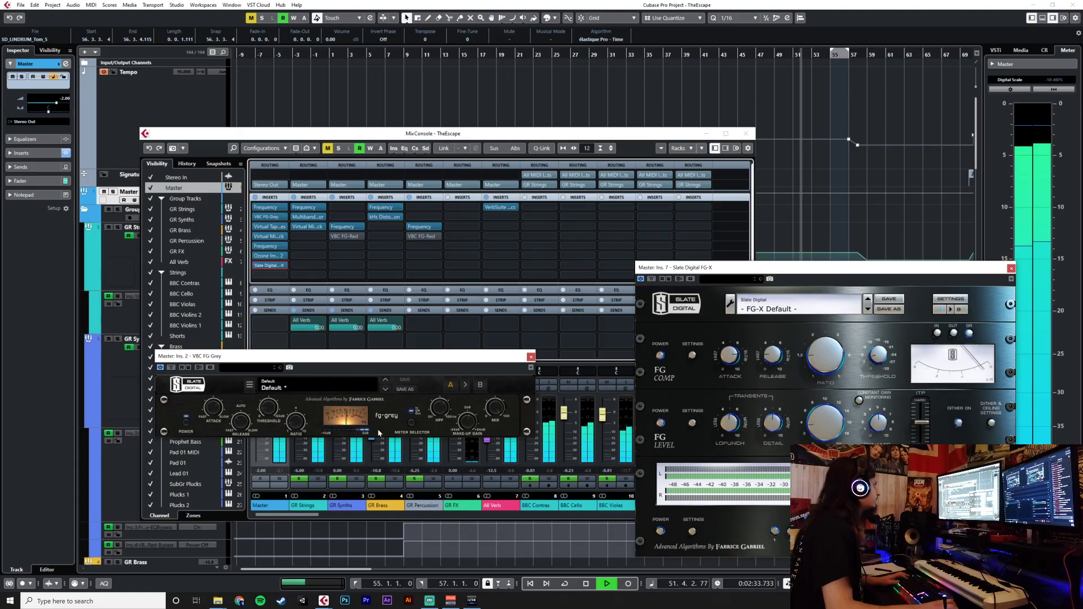
key("space")
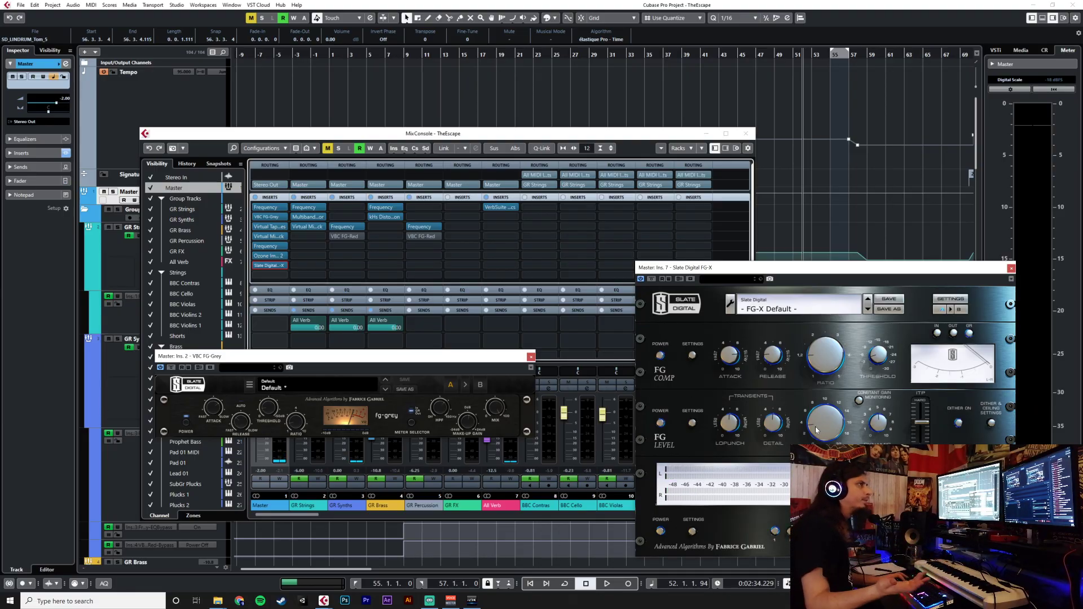
Close the FG-X and VBC FG-Grey plug-in windows, along with the MixConsole.
left_click(1011, 268)
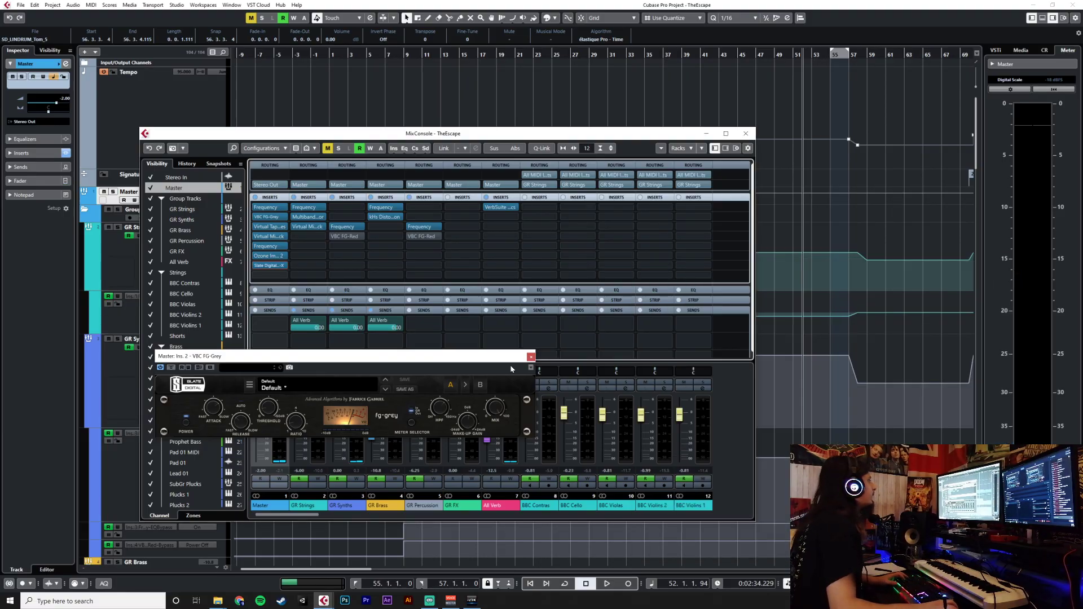
left_click(531, 357)
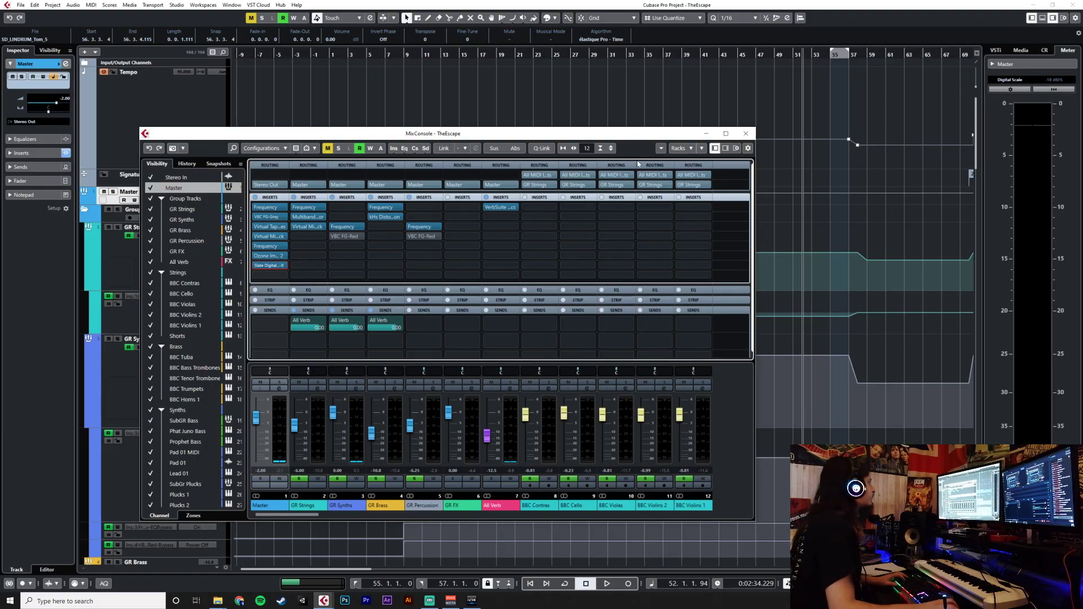
left_click(744, 133)
Look over the string, brass, synth and plucks tracks across the arrangement, covering the sections before and after bar 55.
scroll(865, 370, "right", 10)
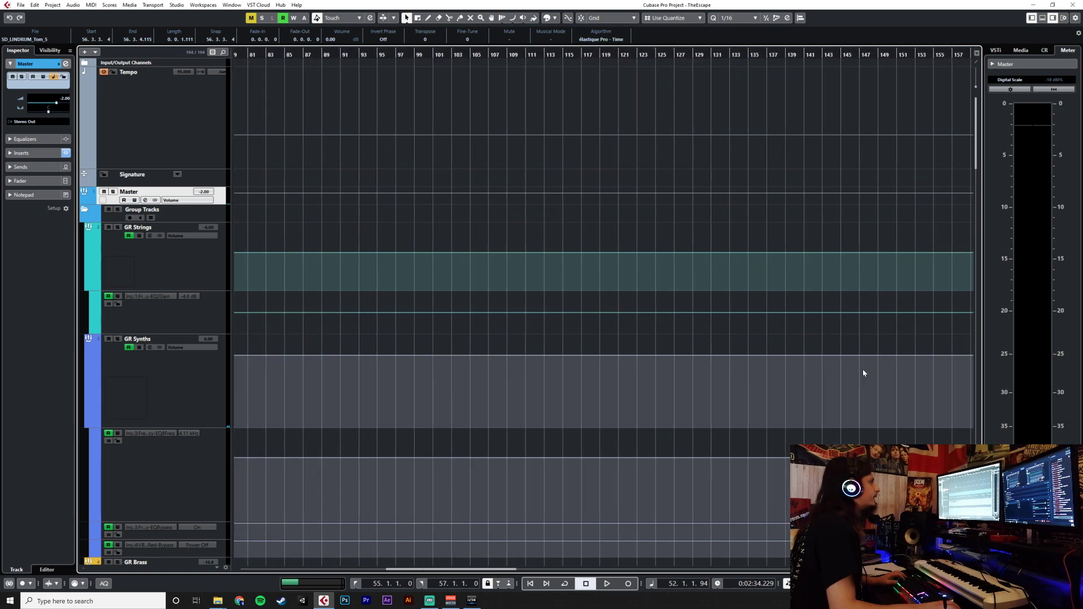
scroll(859, 368, "left", 10)
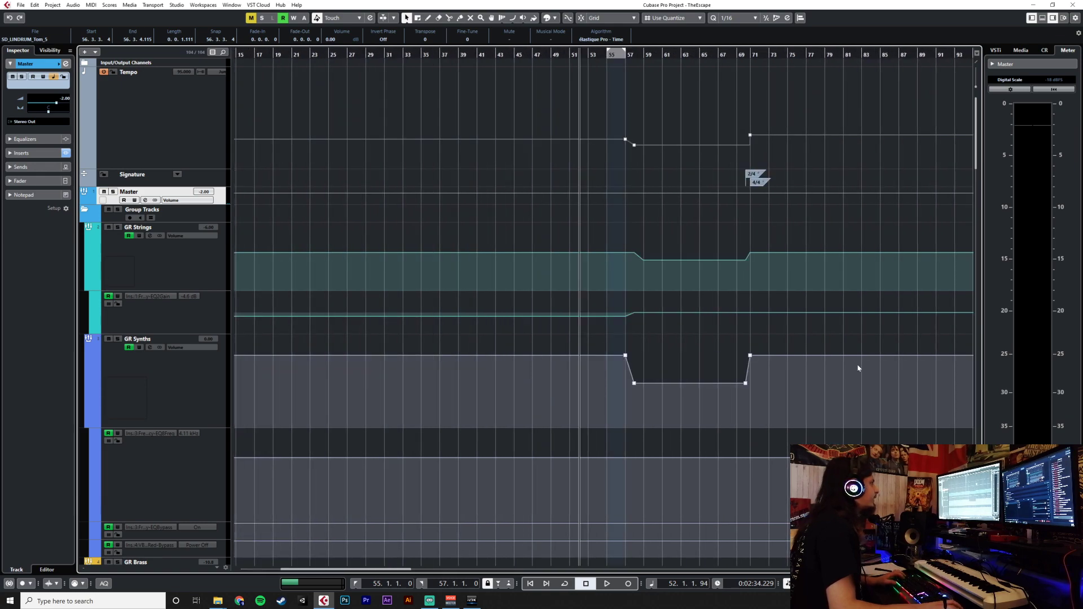
scroll(857, 365, "down", 10)
scroll(856, 363, "right", 4)
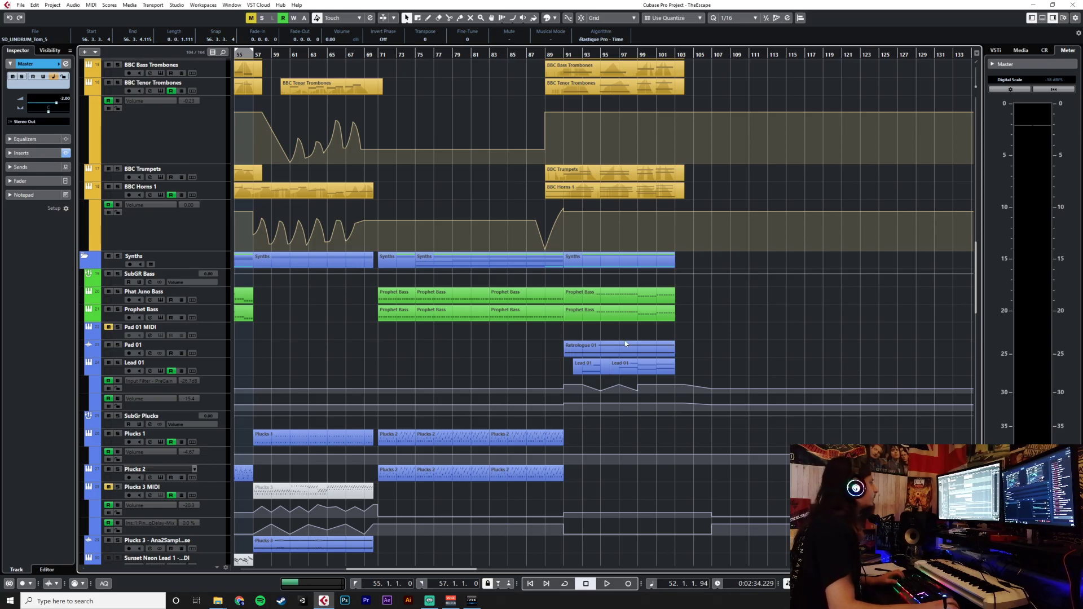
scroll(625, 344, "down", 8)
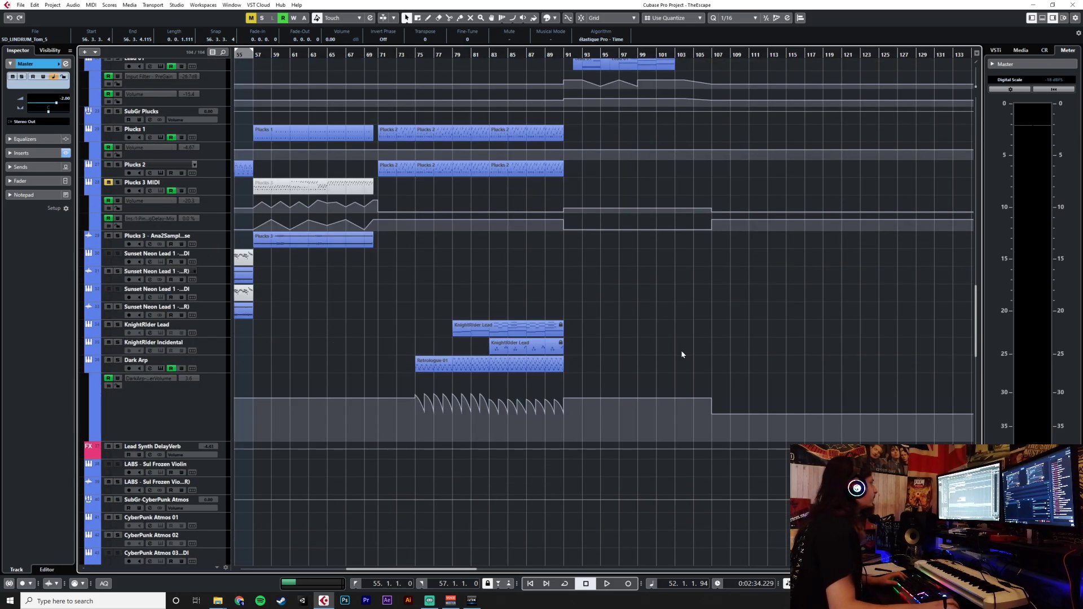
scroll(682, 354, "up", 15)
scroll(681, 354, "down", 7)
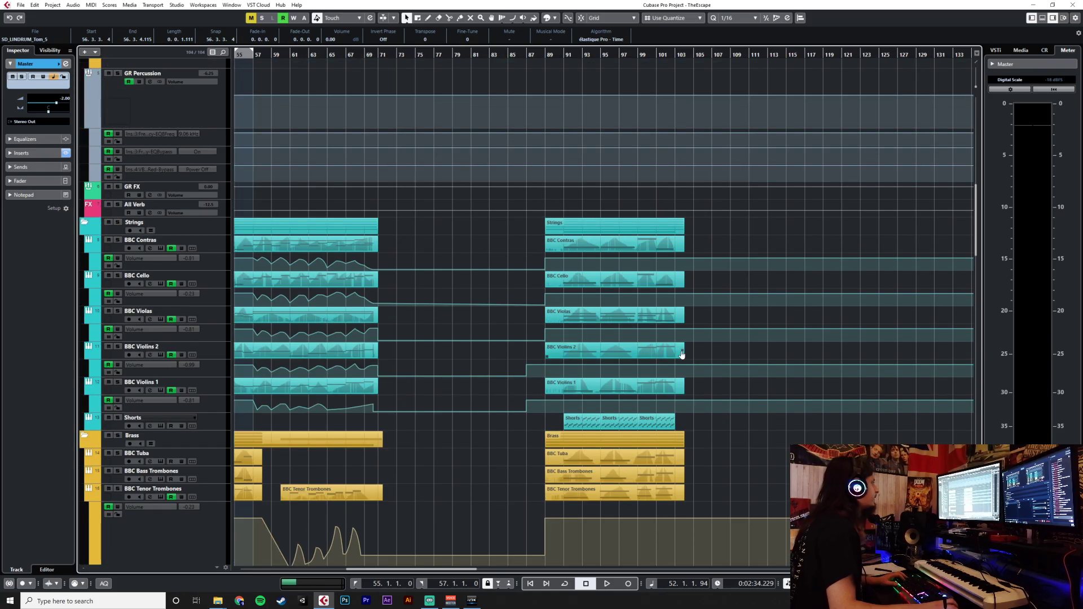
scroll(682, 353, "down", 6)
scroll(682, 353, "up", 8)
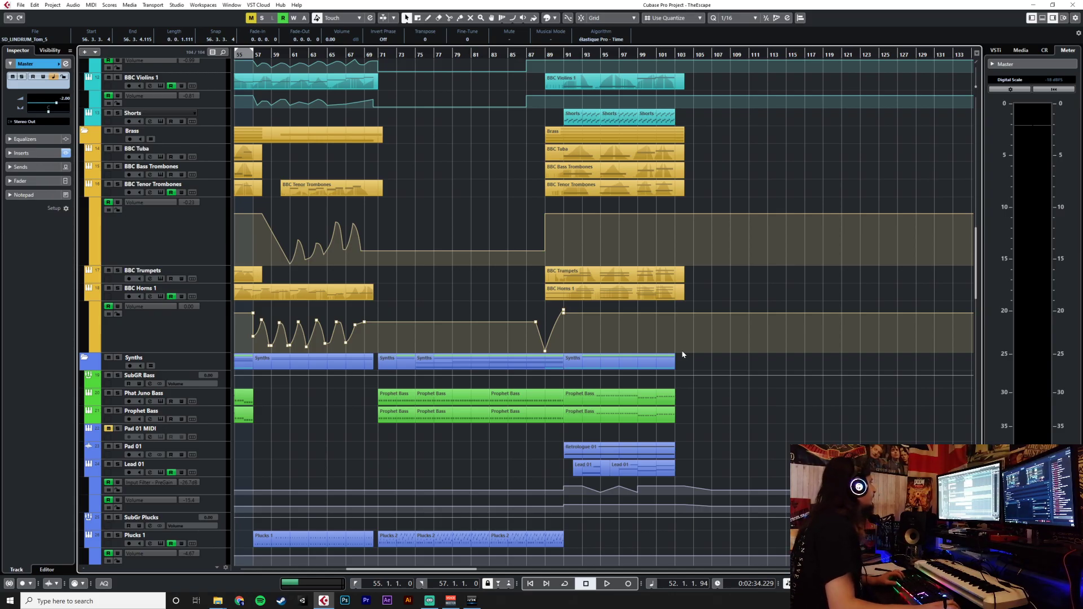
scroll(683, 354, "left", 10)
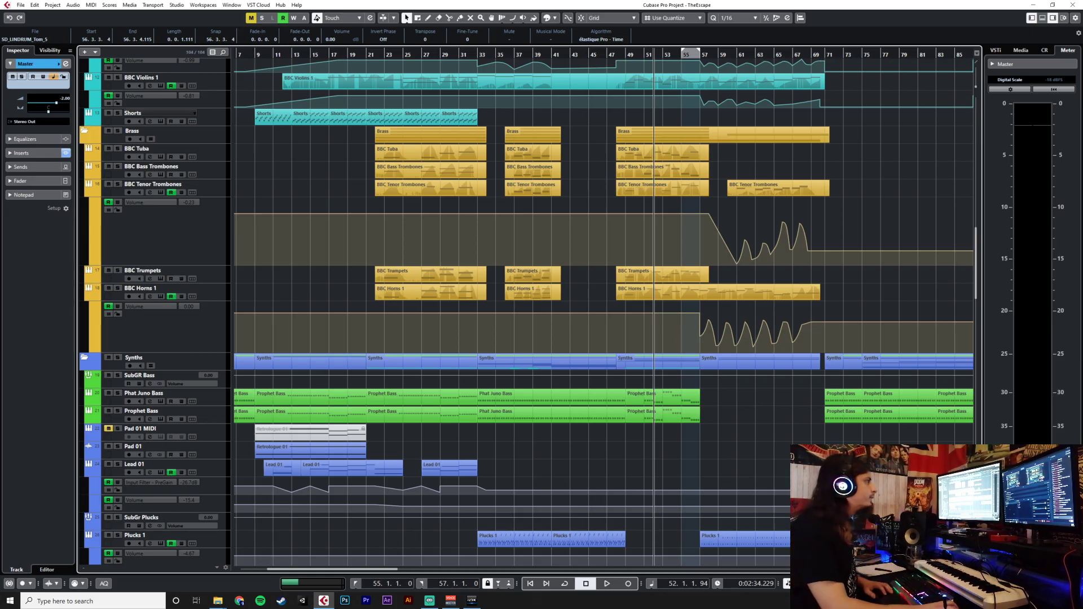
key("alt+Tab")
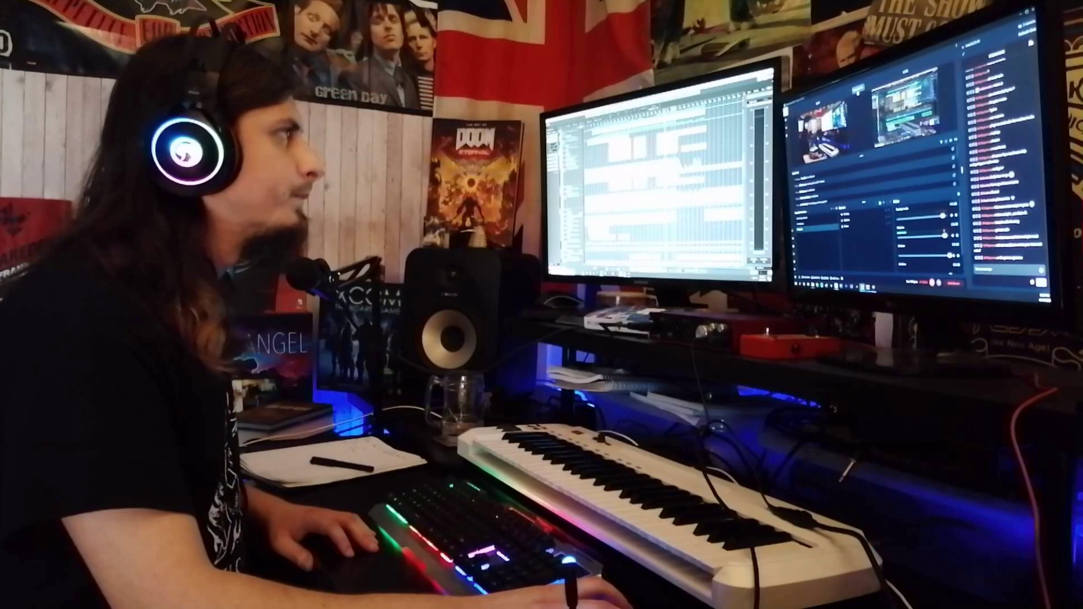